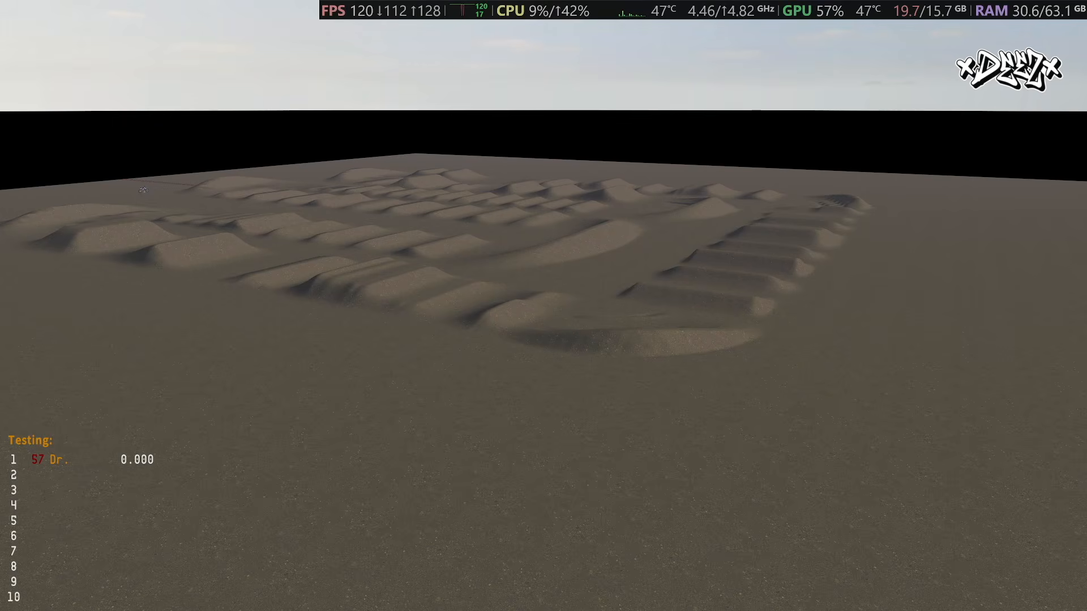
- Examine the track terrain's jump lanes, rhythm sections and bowl-shaped berm from several viewpoints in the simulator
key("w")
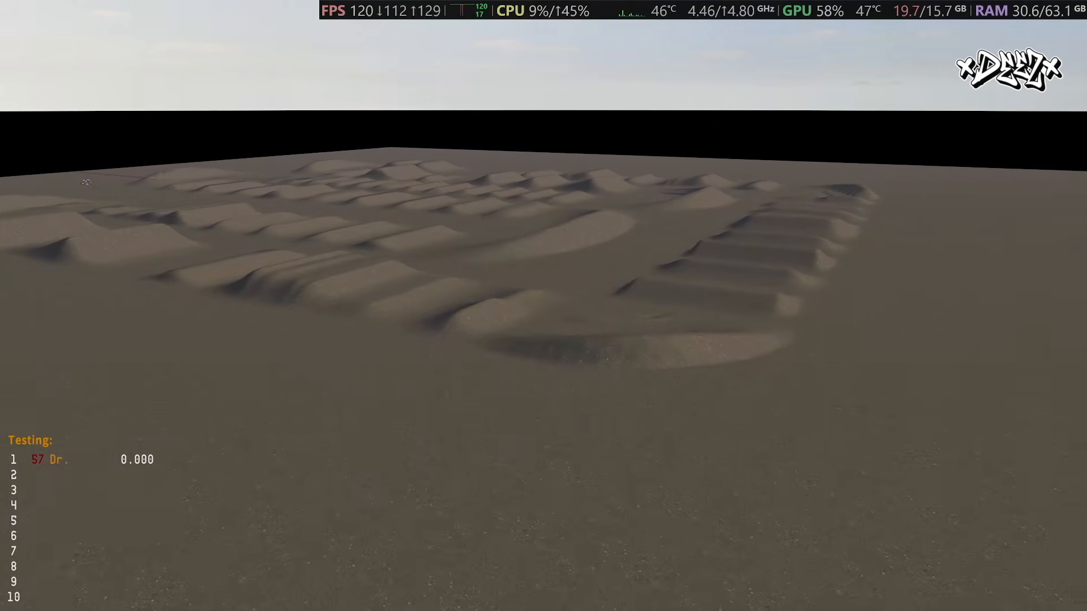
key("a")
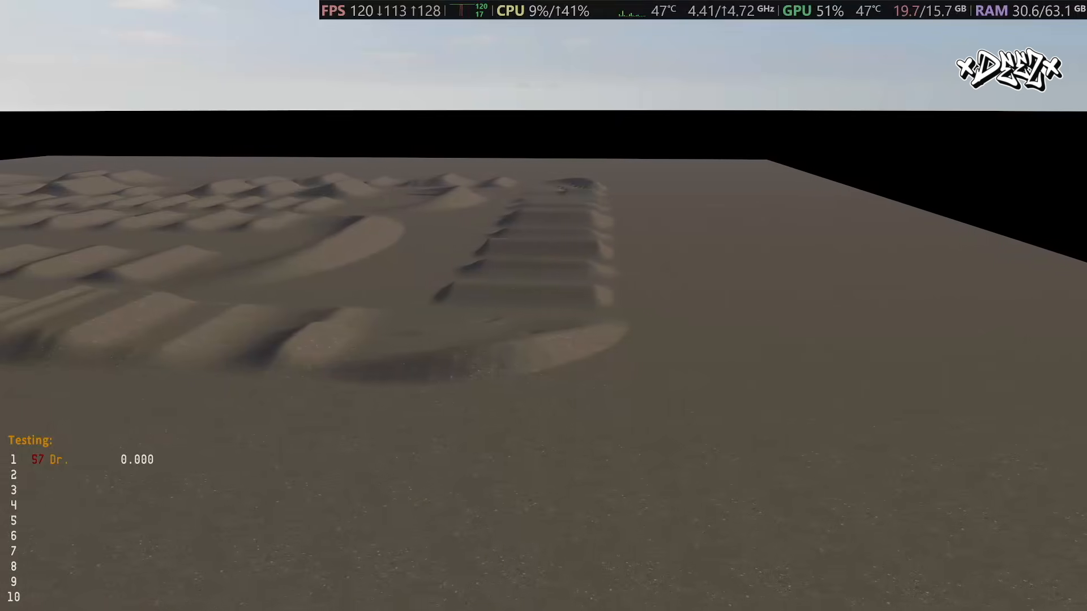
key("a")
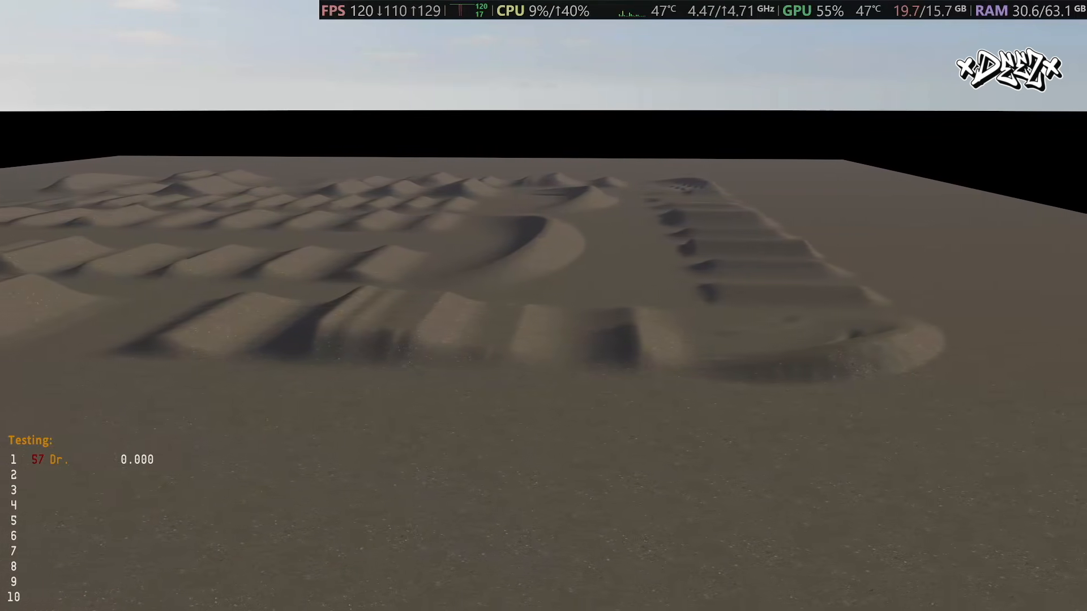
key("a")
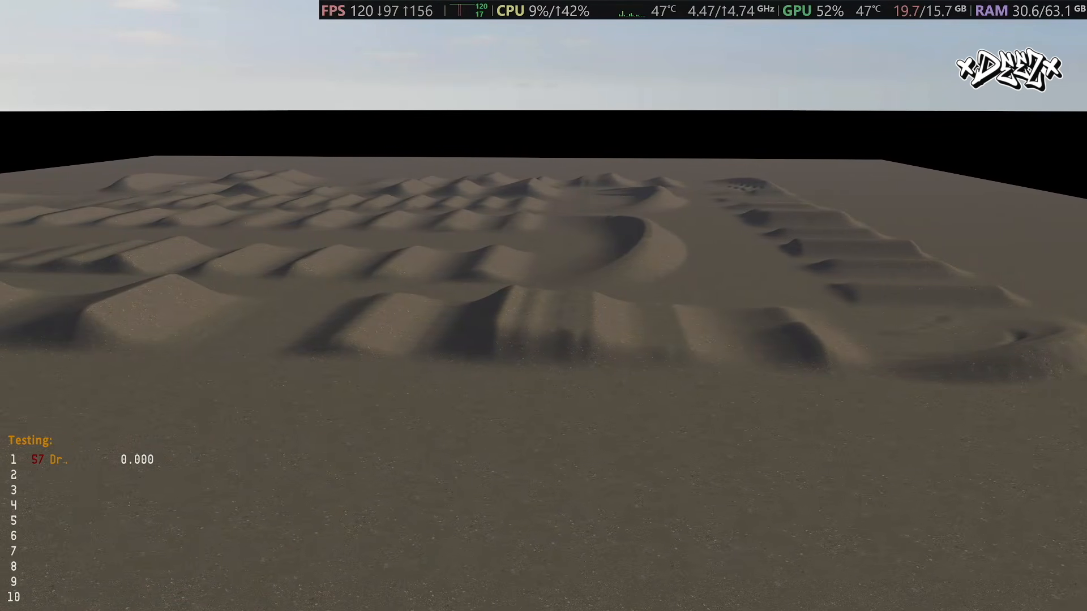
key("Right")
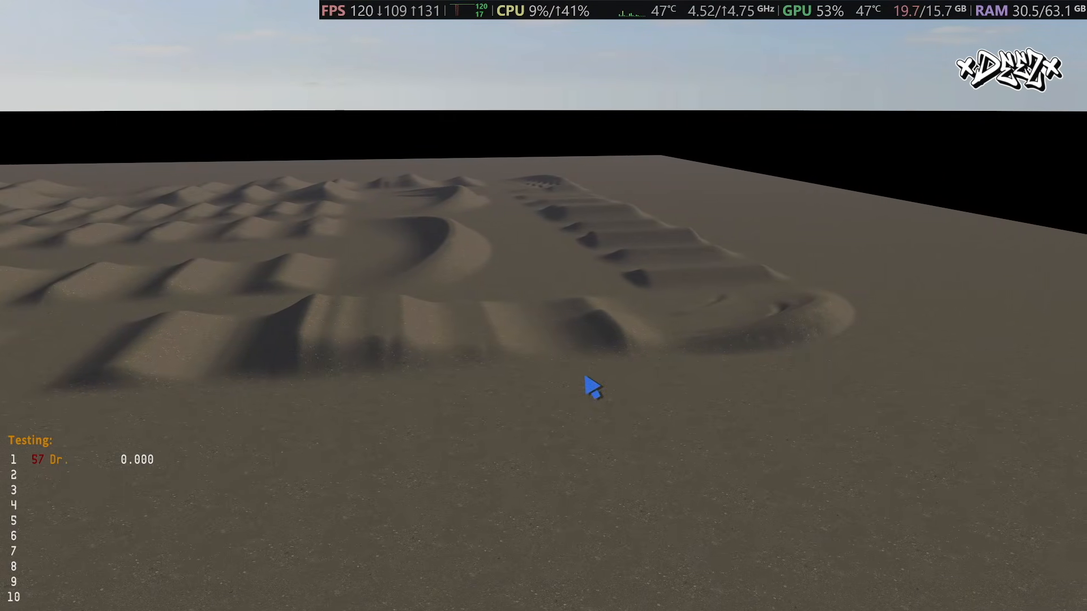
key("d")
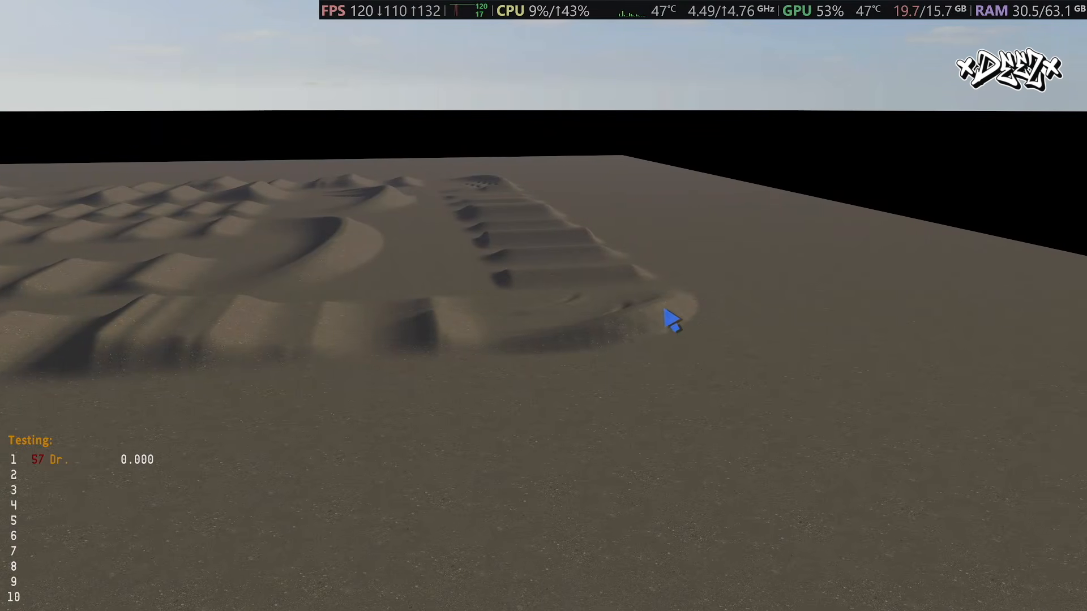
key("Left")
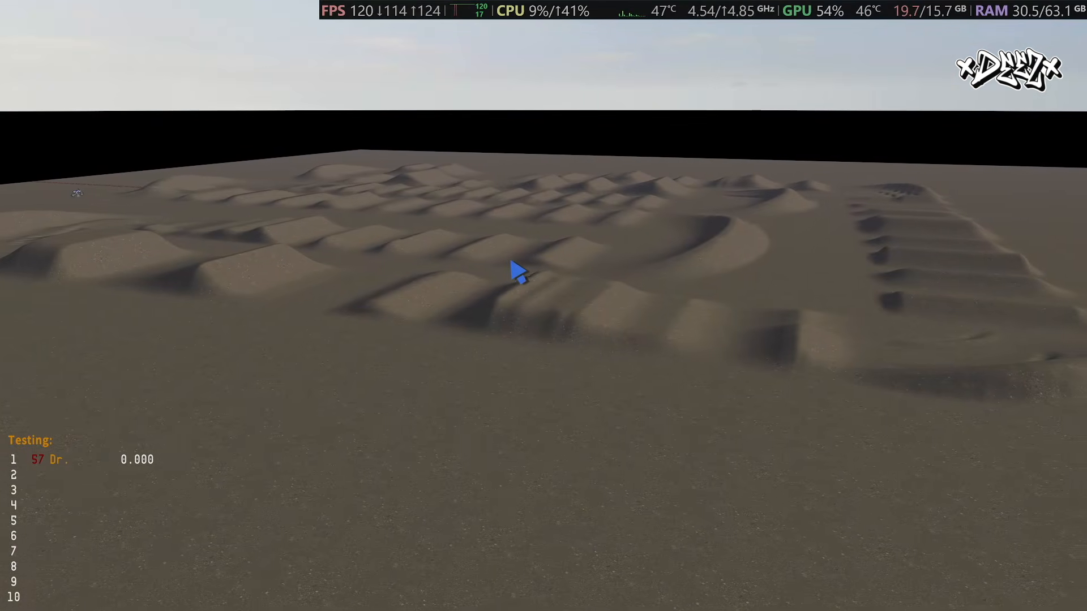
key("d")
key("Left")
key("d")
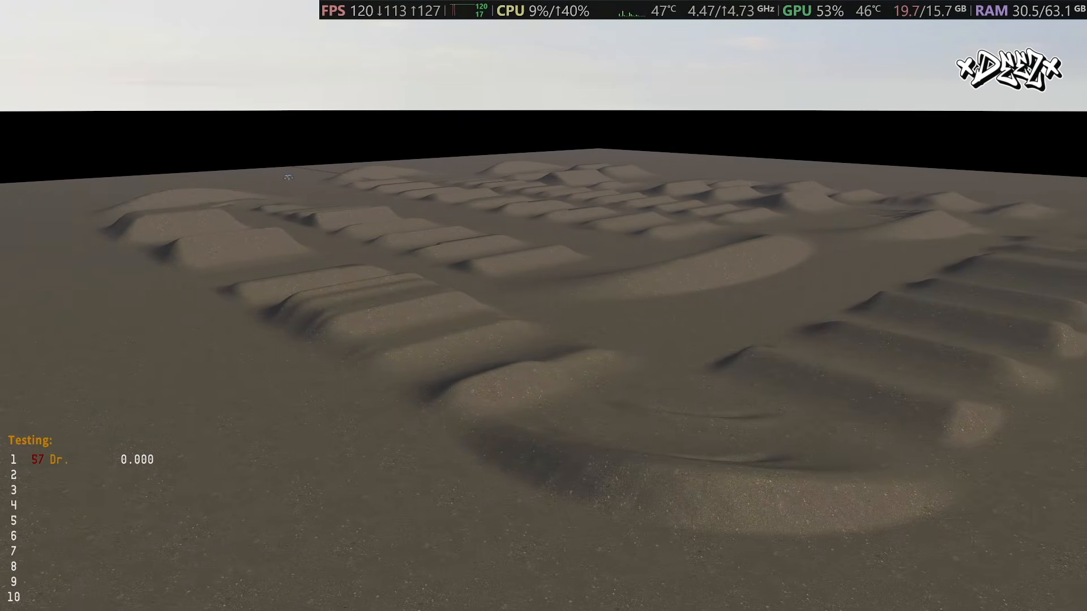
key("a")
key("Right")
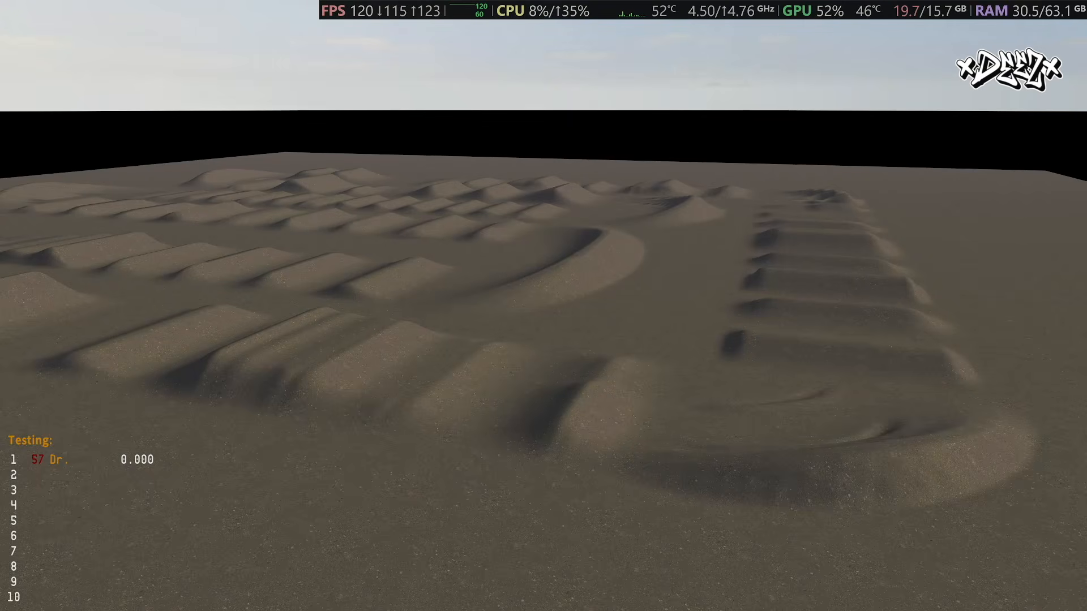
- Switch to Photoshop and check the pixel dimensions of hm.psd without changing them
key("alt+Tab")
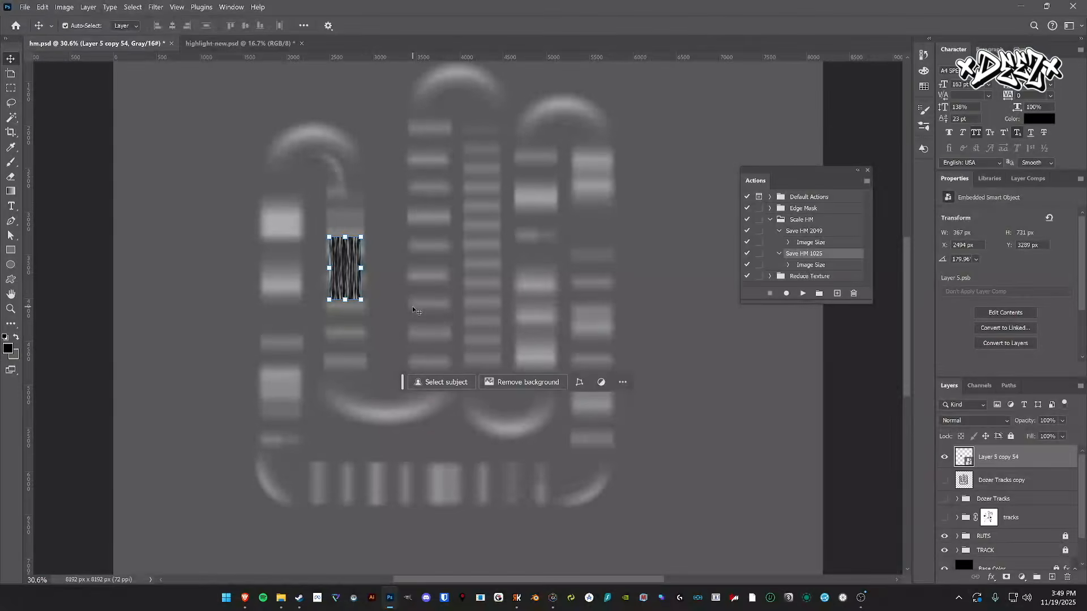
left_click(63, 7)
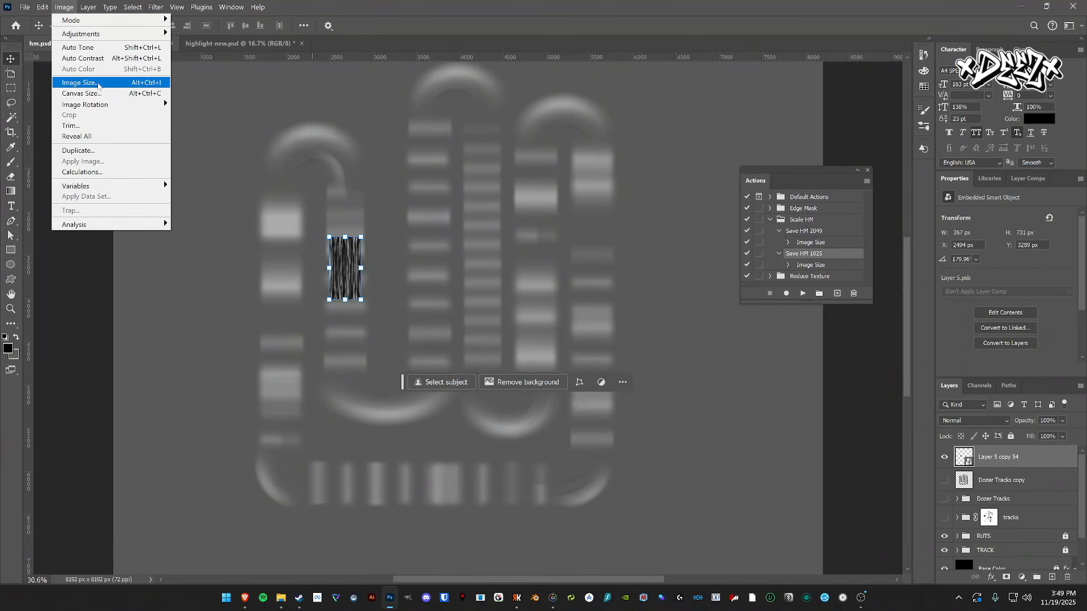
left_click(98, 85)
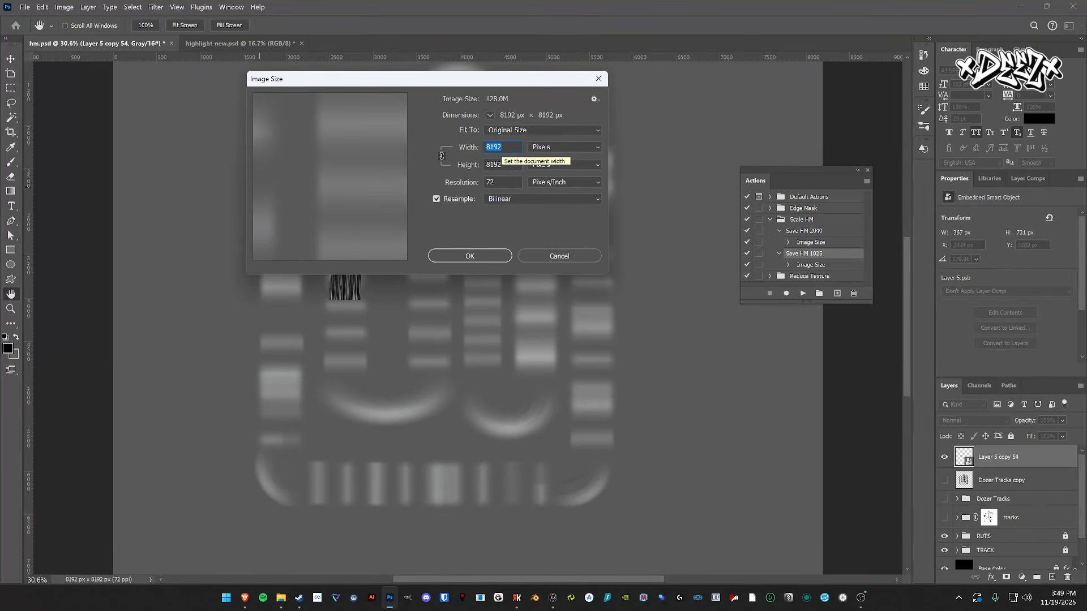
left_click(536, 256)
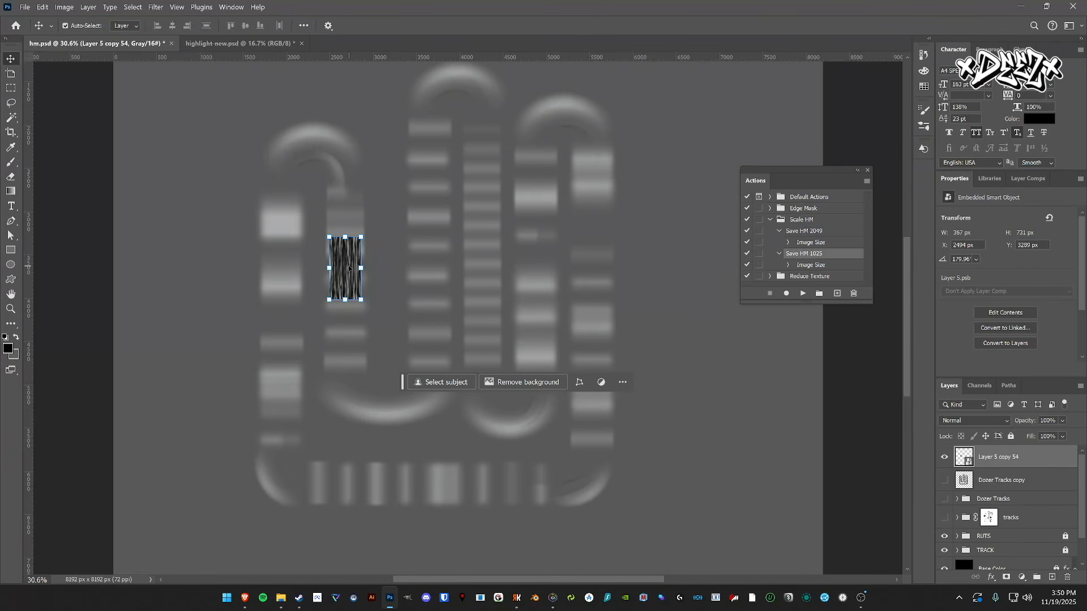
- Examine the streaked rut texture in Layer 5 copy 54 up close and in relation to the surrounding track lanes
scroll(348, 269, "up", 5)
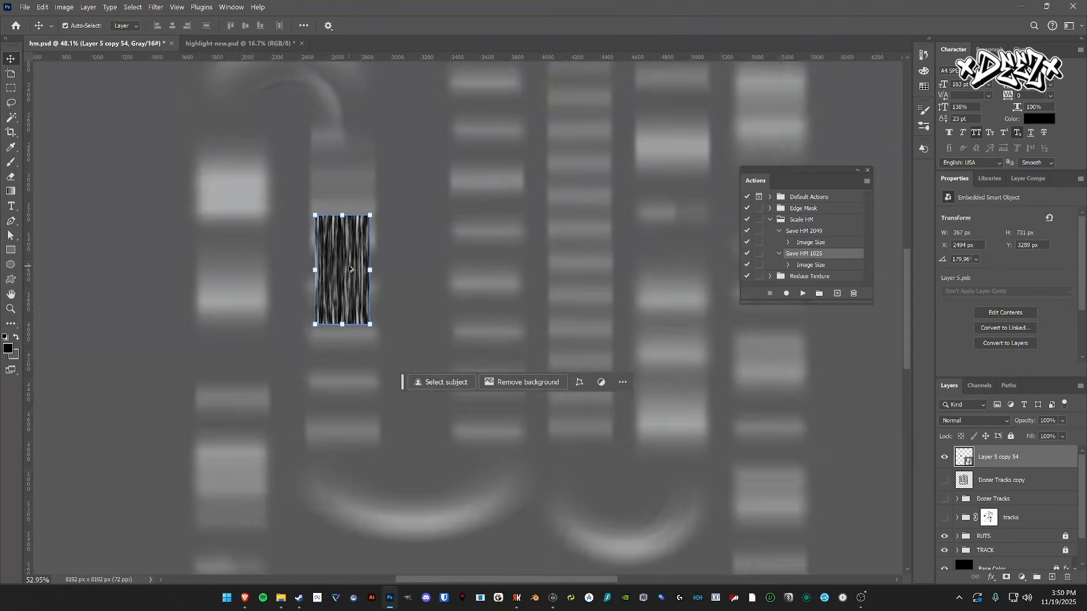
scroll(327, 303, "up", 2)
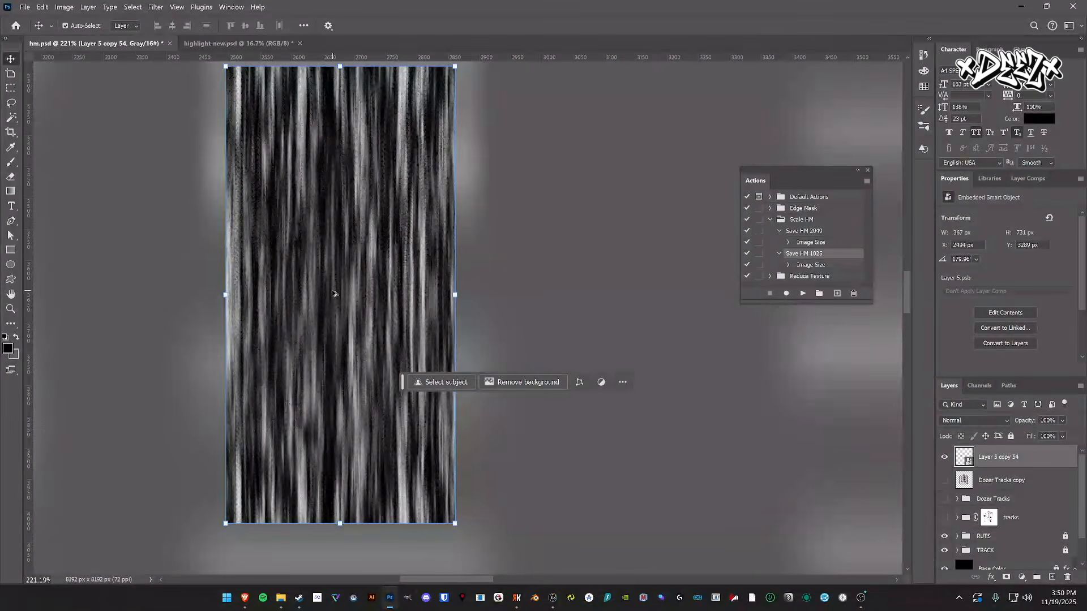
scroll(304, 311, "down", 4)
scroll(345, 292, "down", 1)
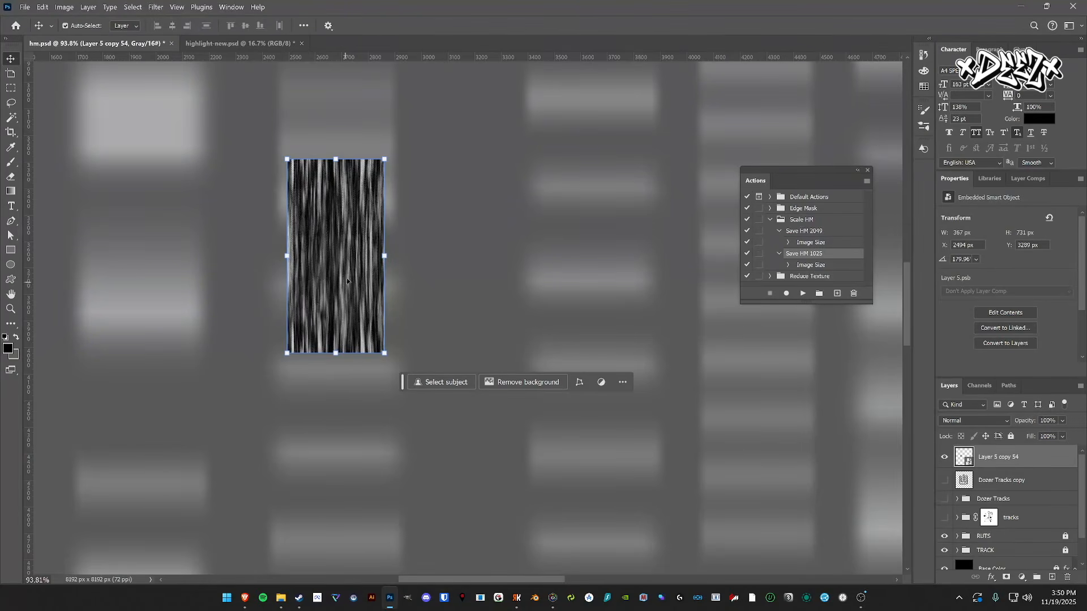
scroll(347, 274, "up", 5)
scroll(347, 274, "down", 2)
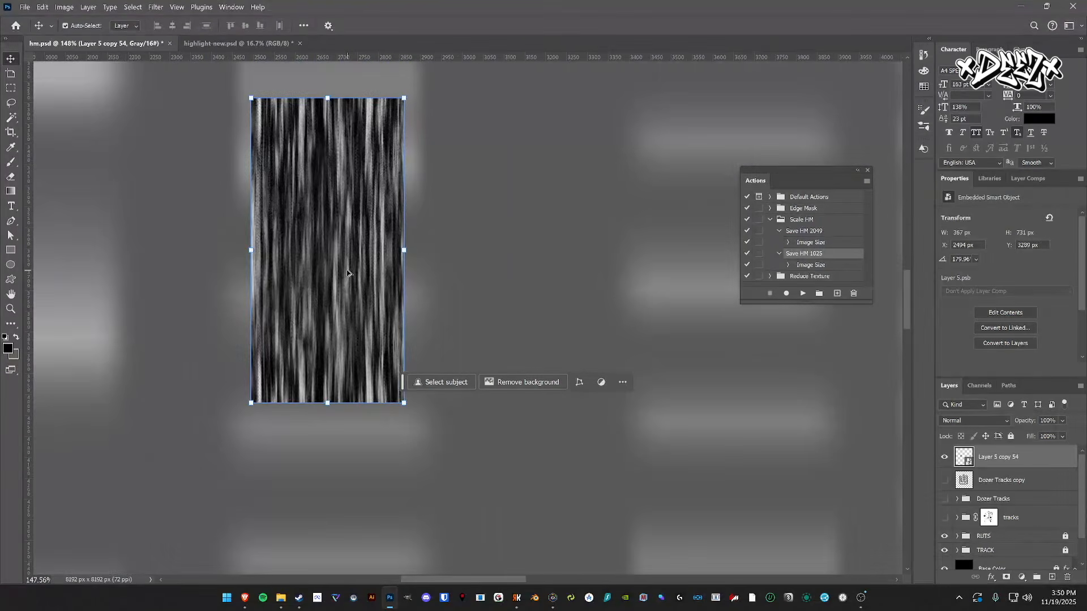
scroll(332, 261, "down", 3)
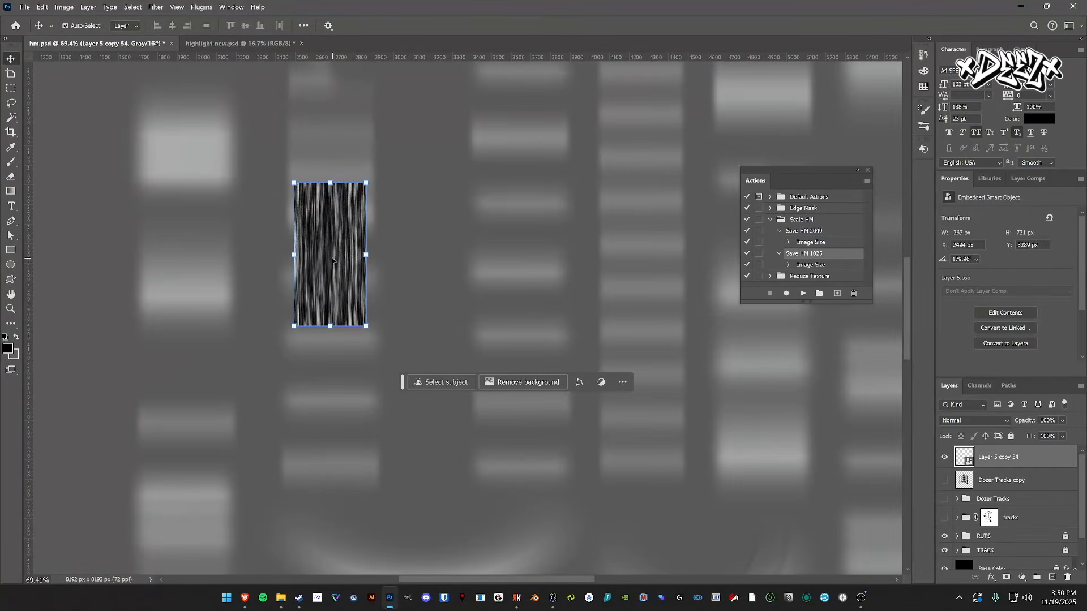
scroll(332, 261, "down", 2)
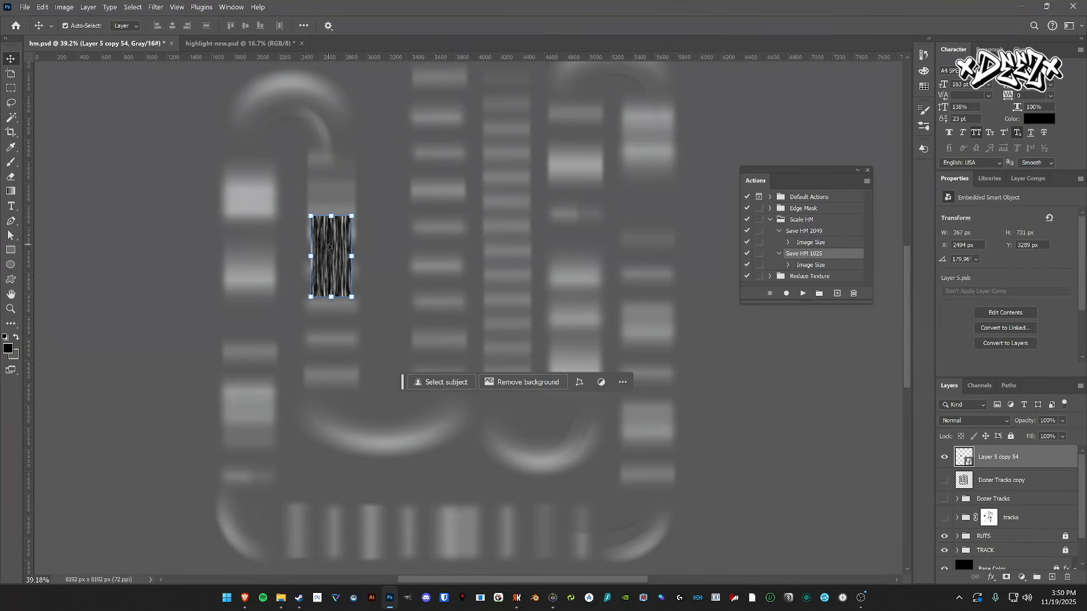
scroll(329, 246, "up", 4)
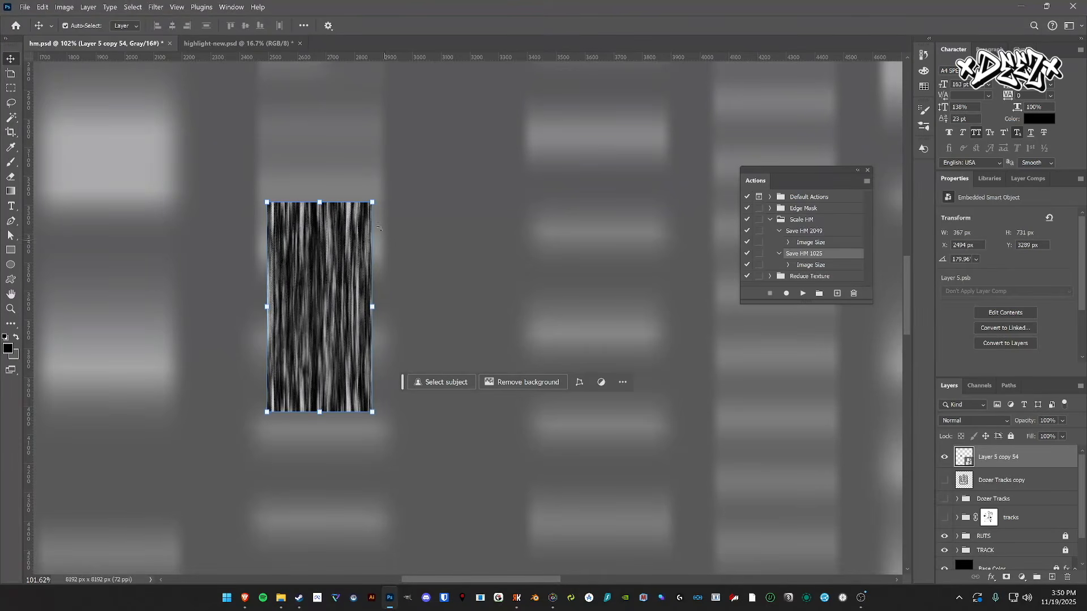
scroll(316, 278, "down", 1)
scroll(316, 278, "down", 2)
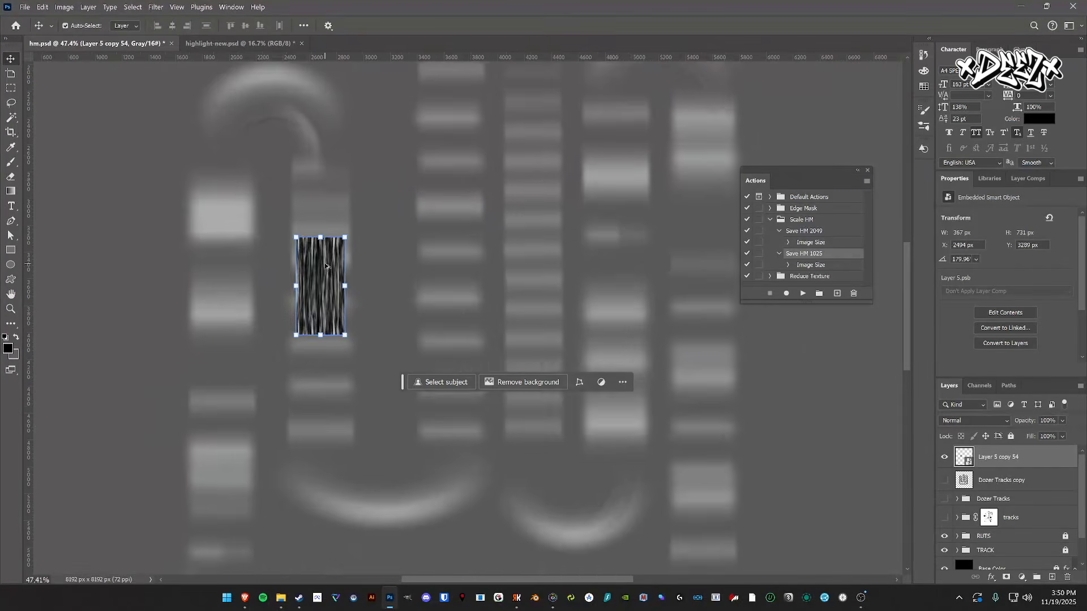
scroll(316, 278, "up", 2)
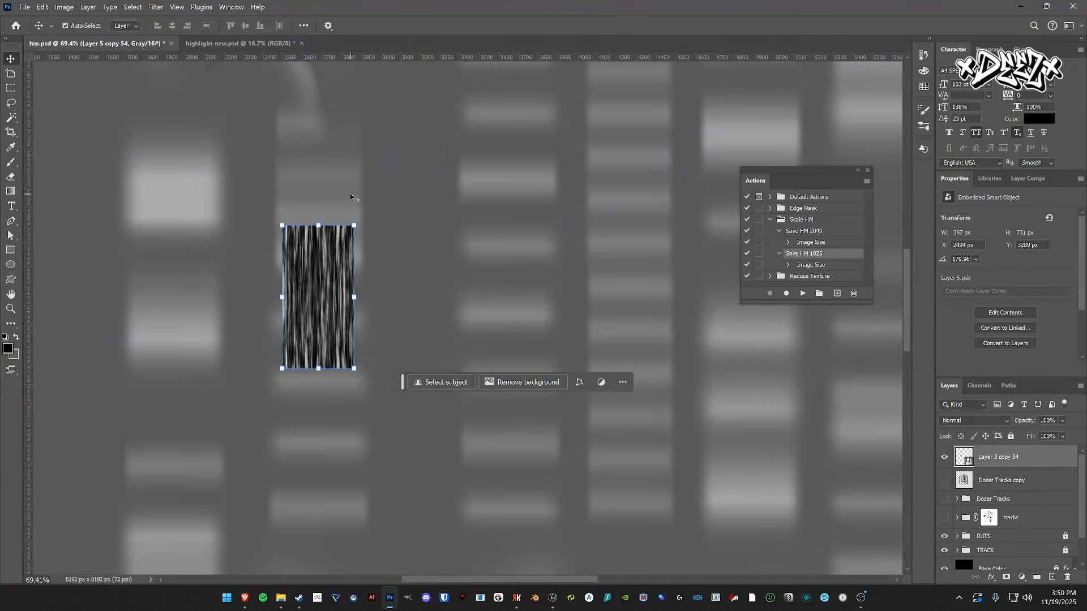
scroll(338, 240, "up", 2)
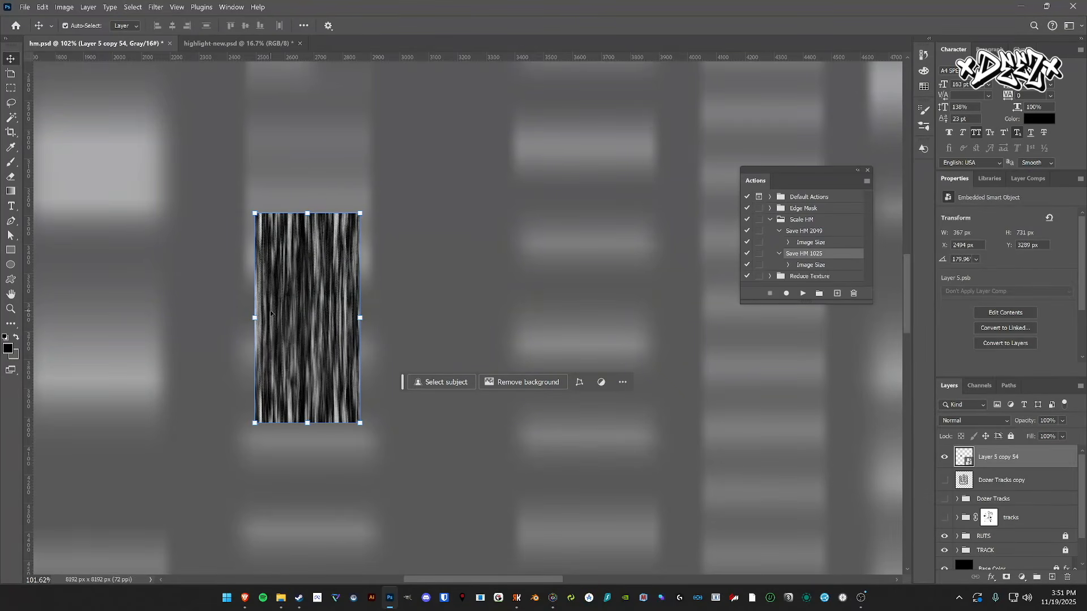
scroll(304, 252, "down", 5)
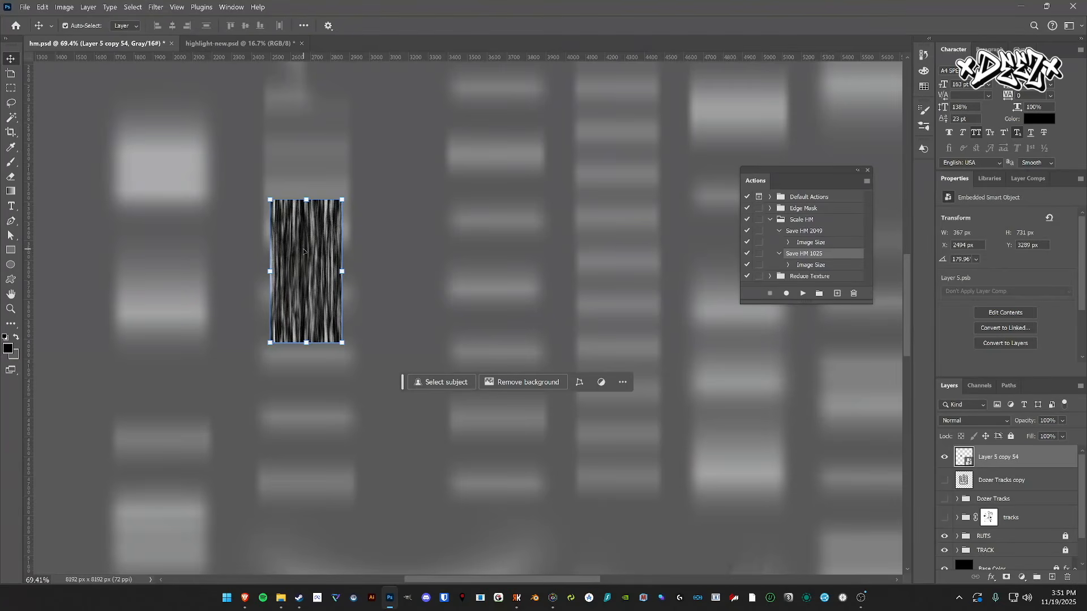
scroll(303, 251, "down", 5)
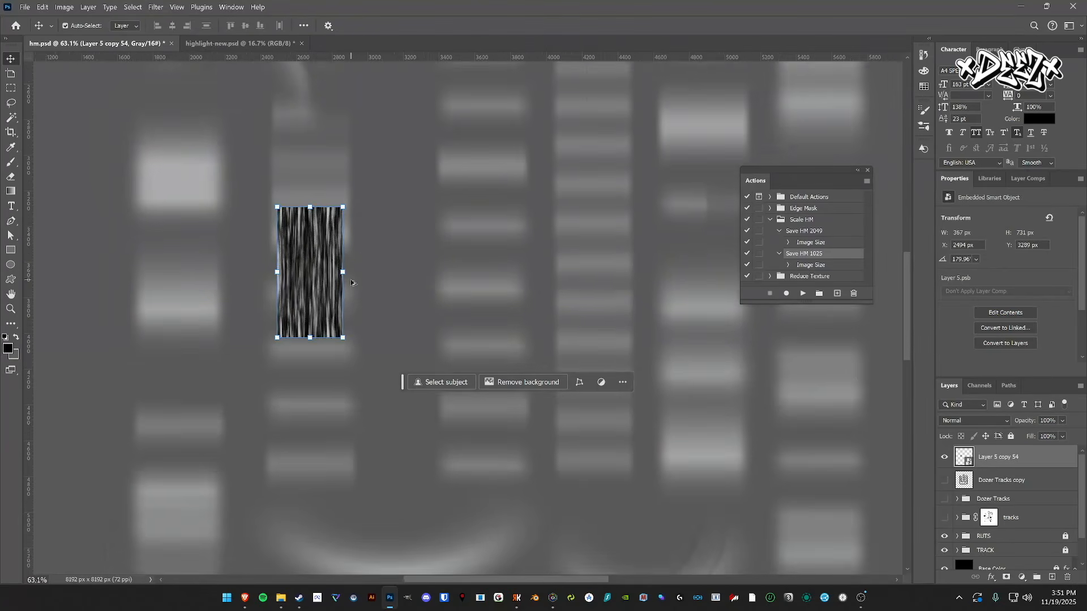
scroll(394, 288, "down", 2)
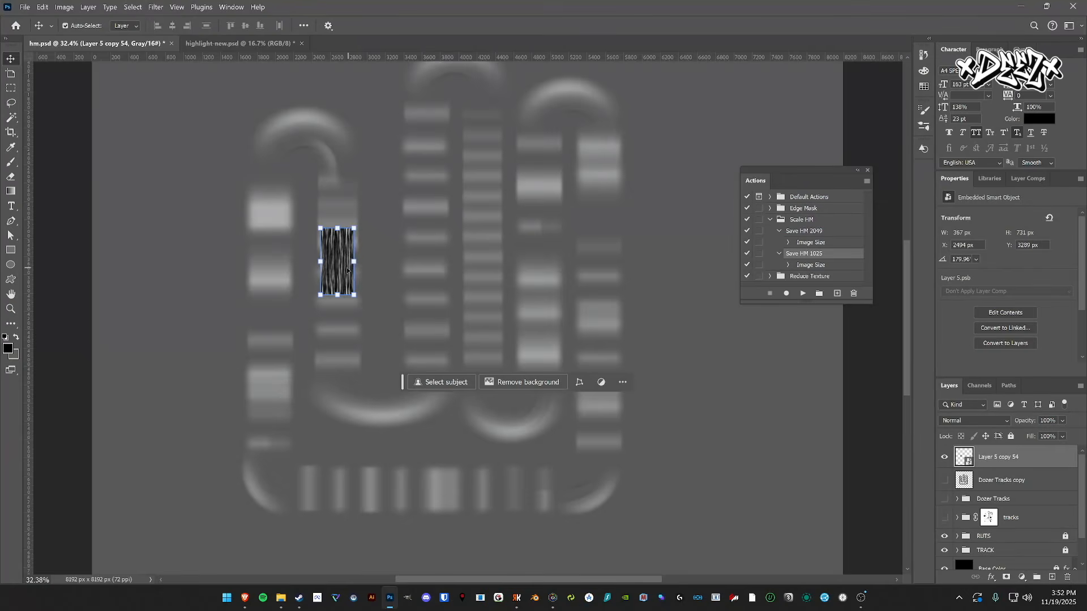
- Duplicate the streaked rut texture and place the copy directly below the original, end to end in the same lane
scroll(338, 268, "up", 3)
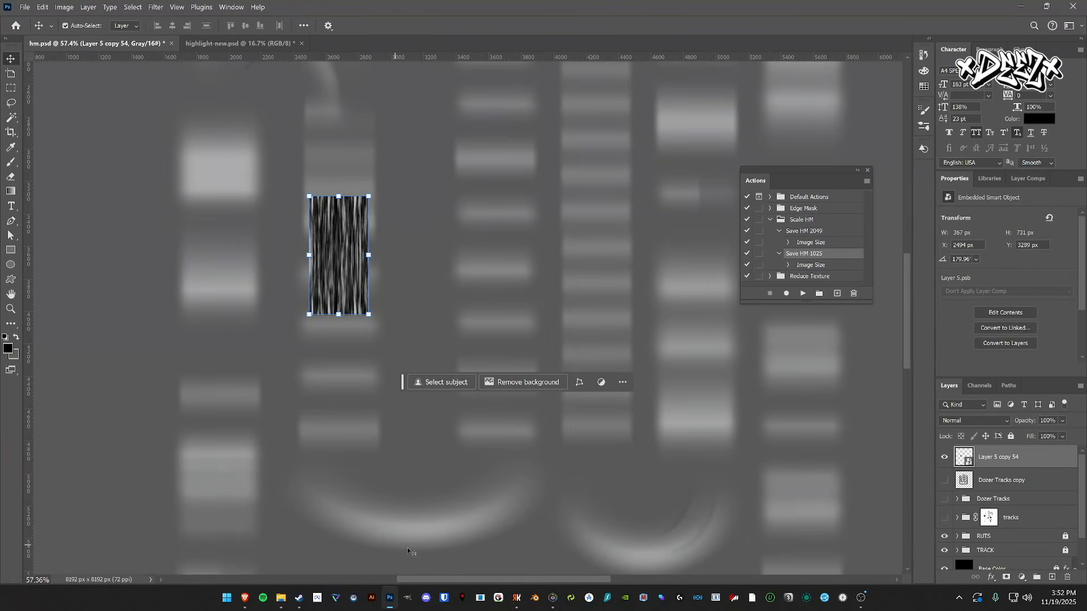
scroll(498, 310, "down", 2)
scroll(427, 291, "up", 1)
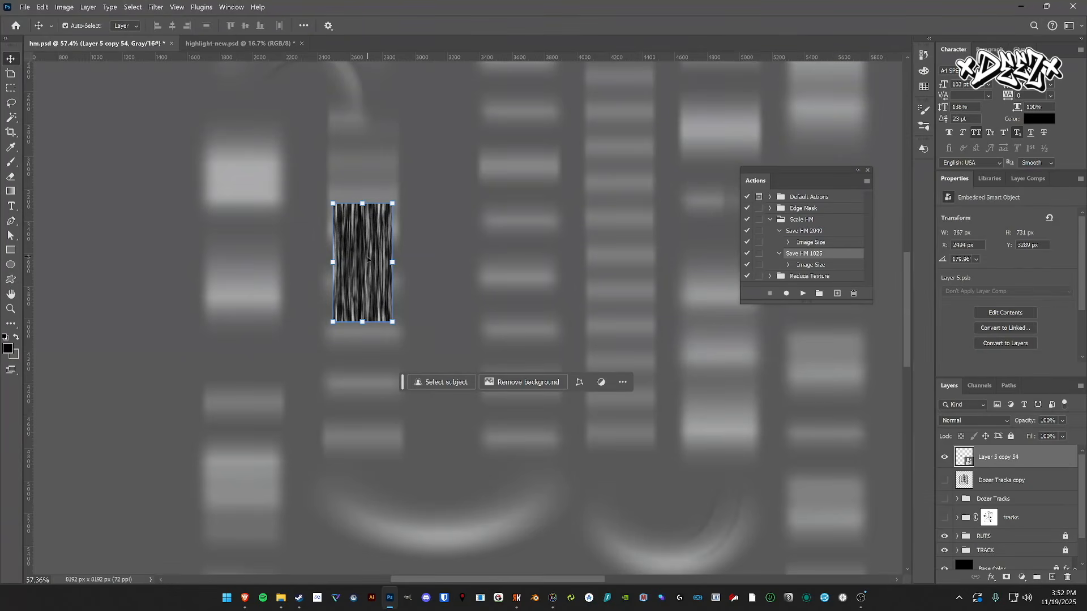
left_click_drag(369, 260, 379, 363)
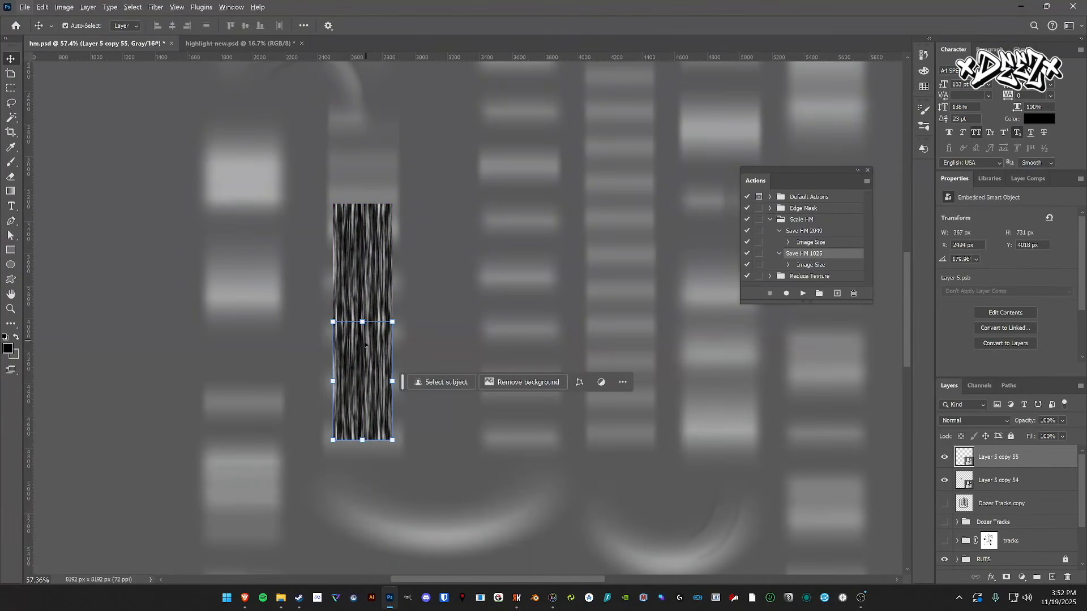
- Fine-tune the lower rut copy's vertical position to Y 4019 px to align its seam with the original piece
scroll(379, 322, "up", 6)
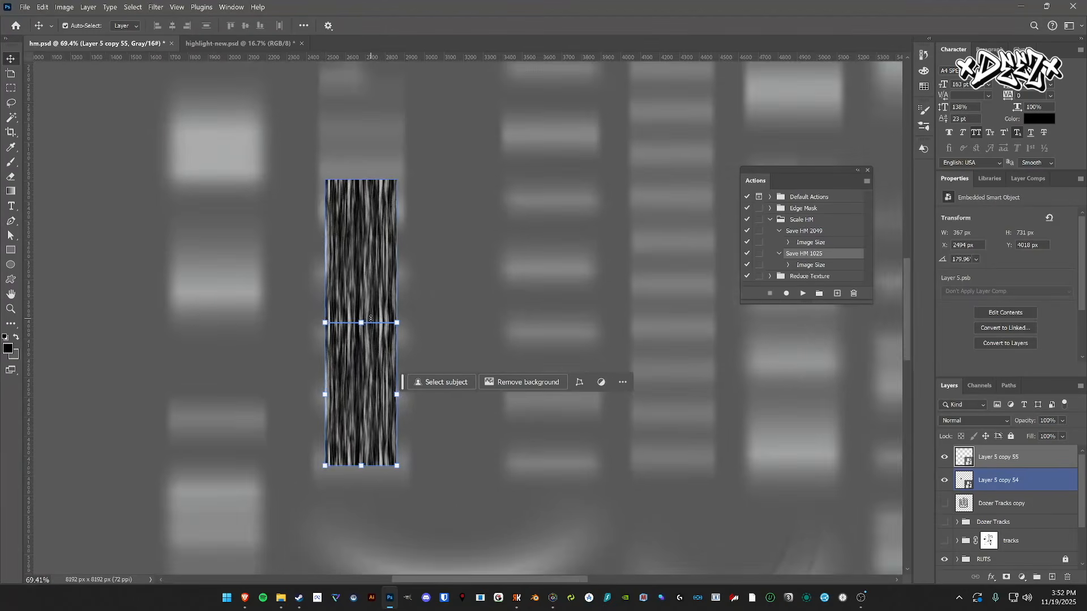
scroll(368, 326, "up", 3)
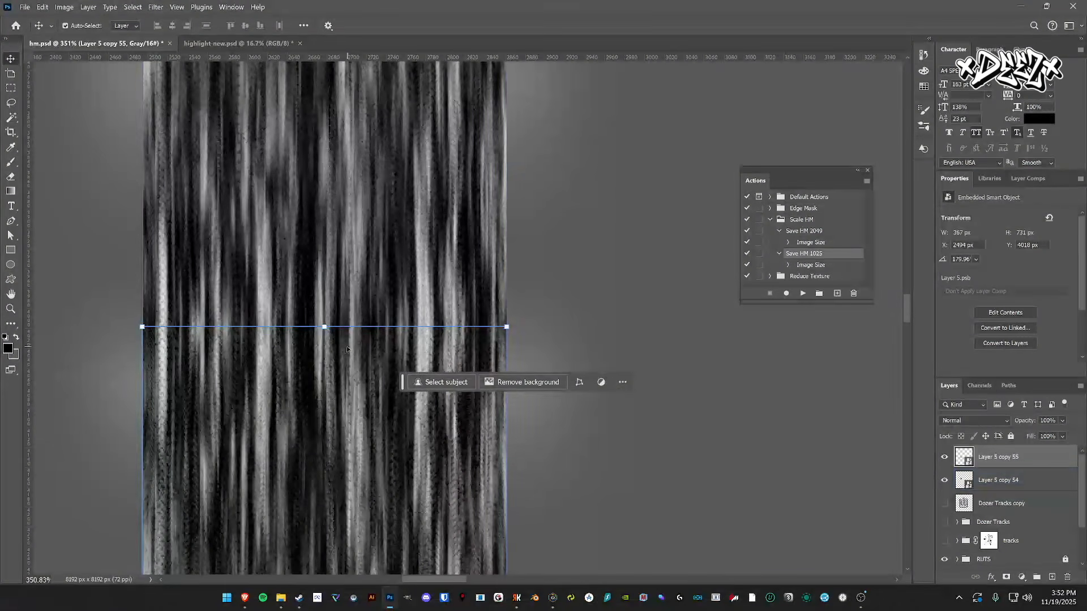
mouse_move(343, 351)
left_mouse_down()
mouse_move(343, 369)
mouse_move(344, 352)
left_mouse_up()
scroll(374, 275, "down", 5)
left_click(514, 286)
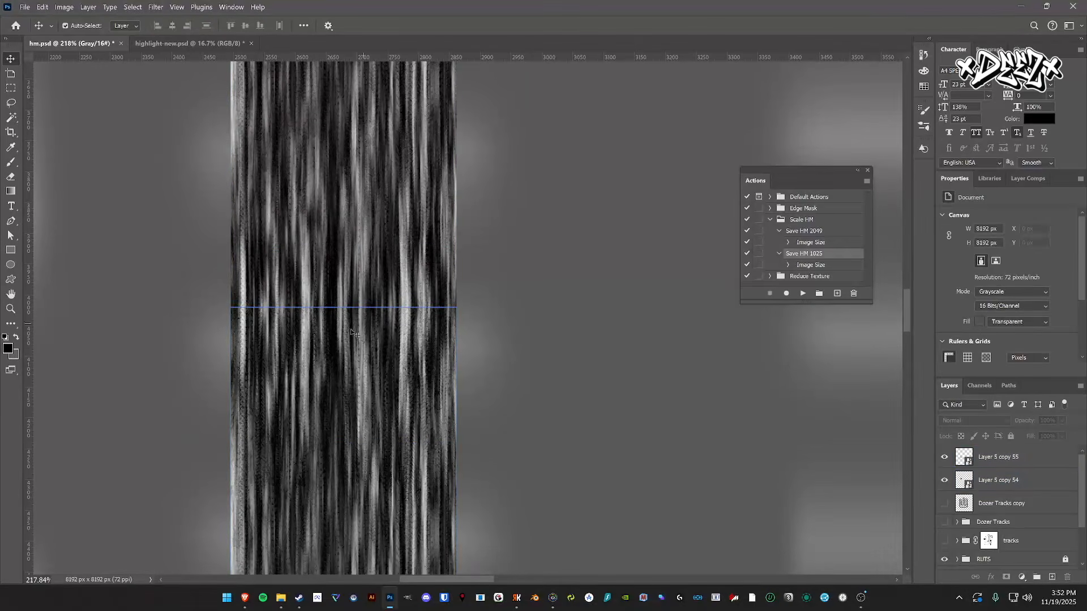
scroll(374, 301, "up", 4)
scroll(501, 317, "up", 7)
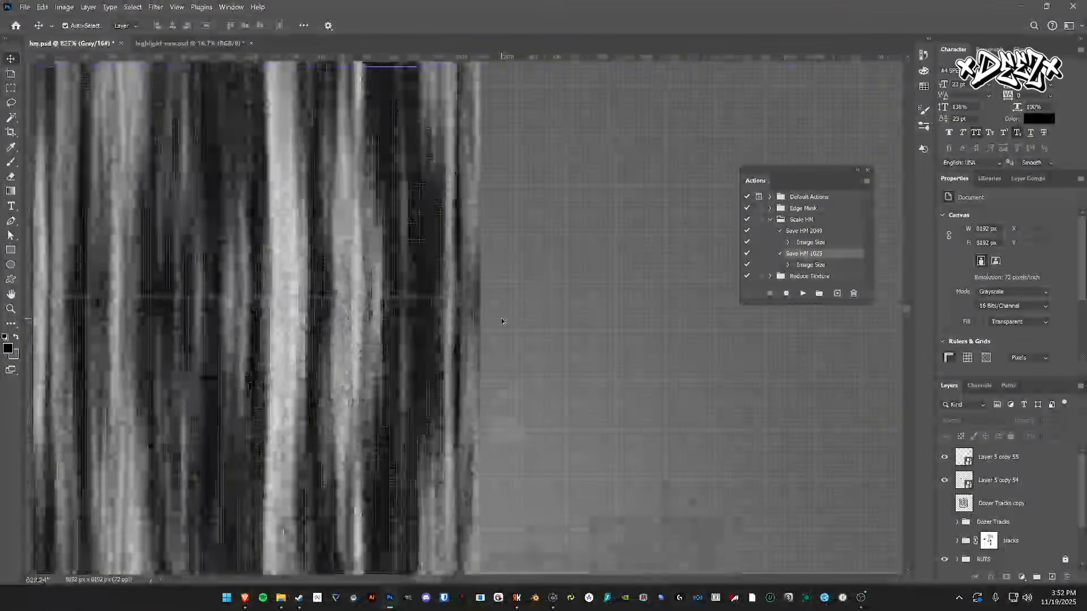
left_click(310, 331)
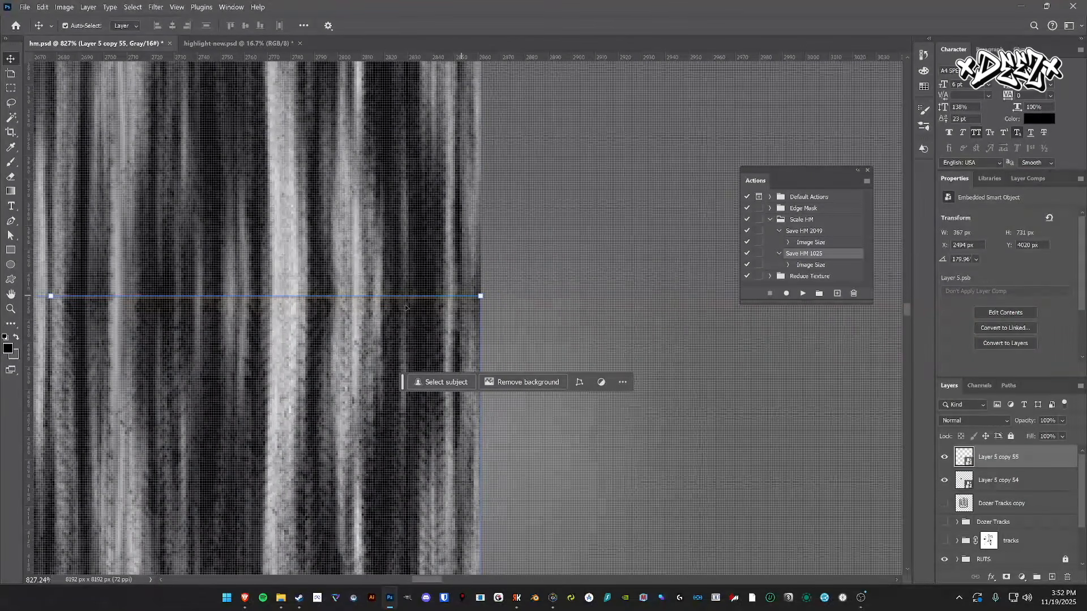
key("Up")
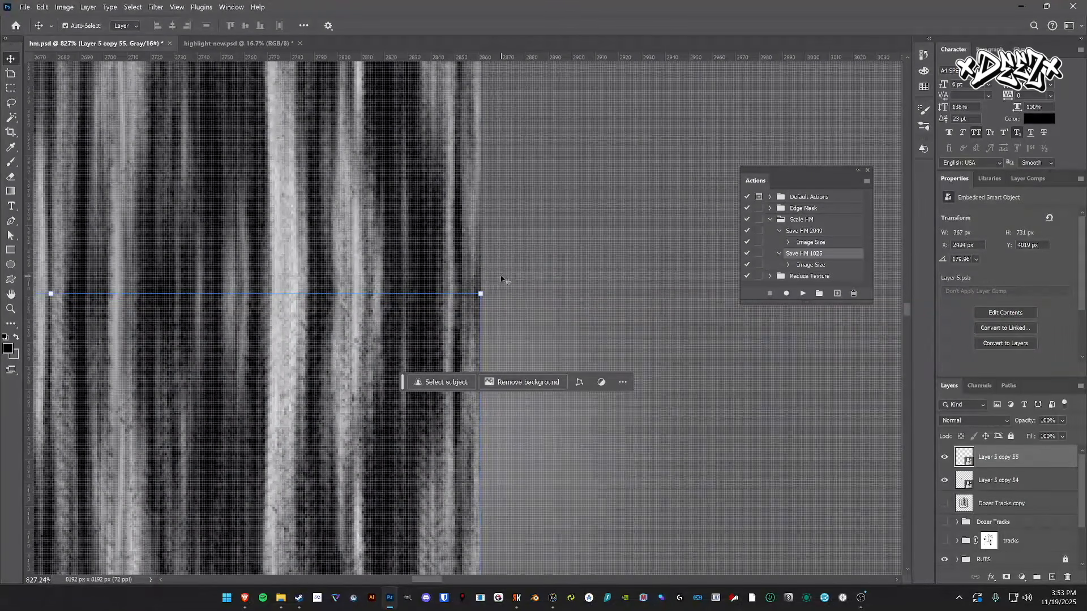
- Examine the seam between the two stacked rut pieces across the lane's full width, up close and from farther out
left_click(505, 281)
scroll(365, 280, "down", 5)
scroll(365, 280, "up", 1)
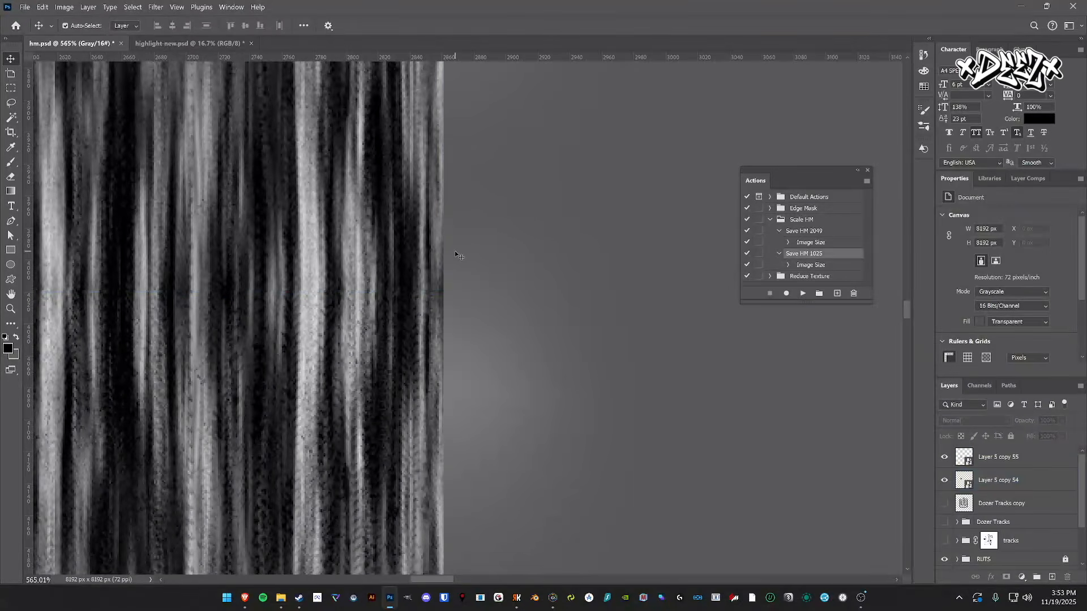
left_click_drag(456, 253, 728, 252)
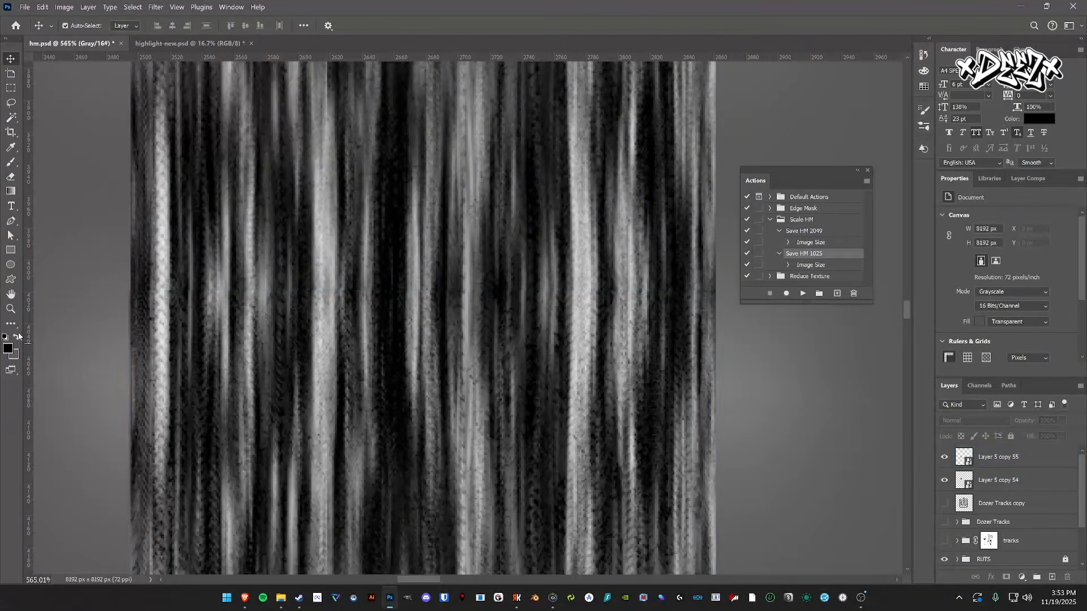
left_click(444, 304)
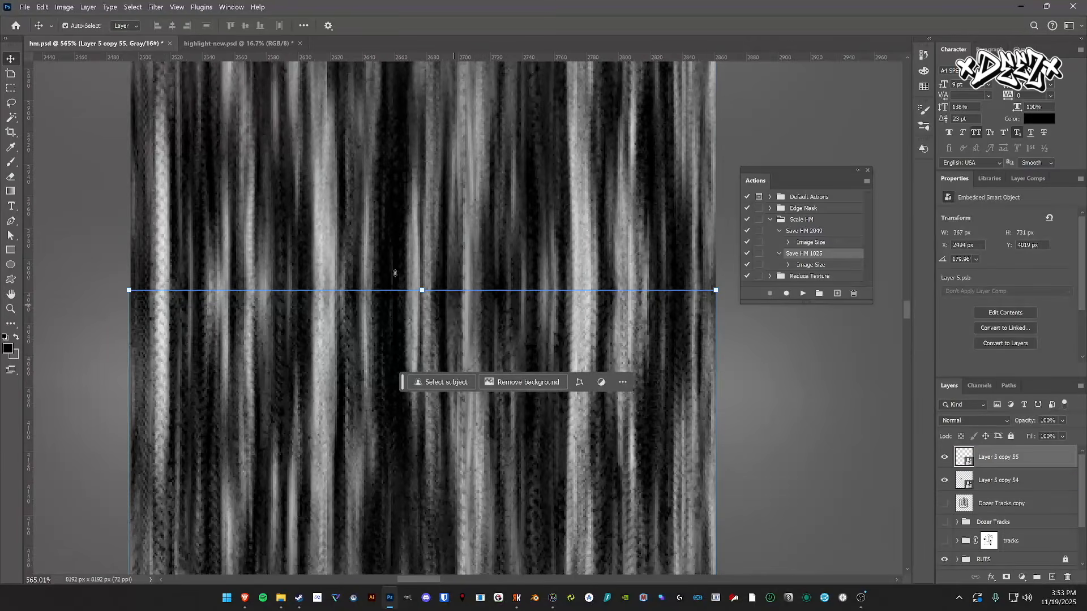
left_click(111, 264)
scroll(763, 385, "down", 10)
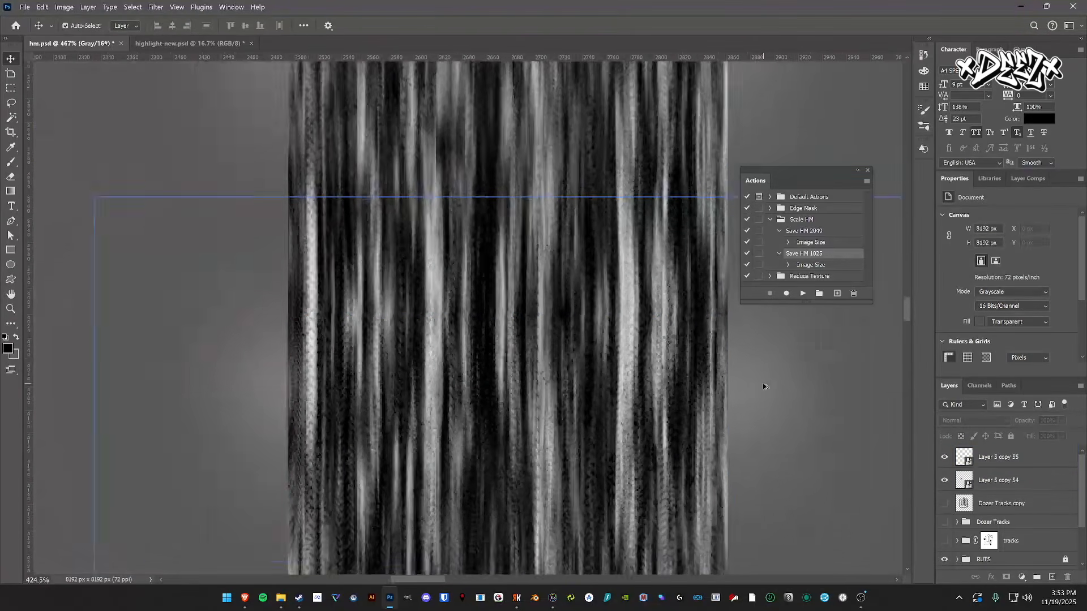
scroll(764, 385, "right", 5)
scroll(349, 336, "down", 4)
scroll(349, 338, "down", 6)
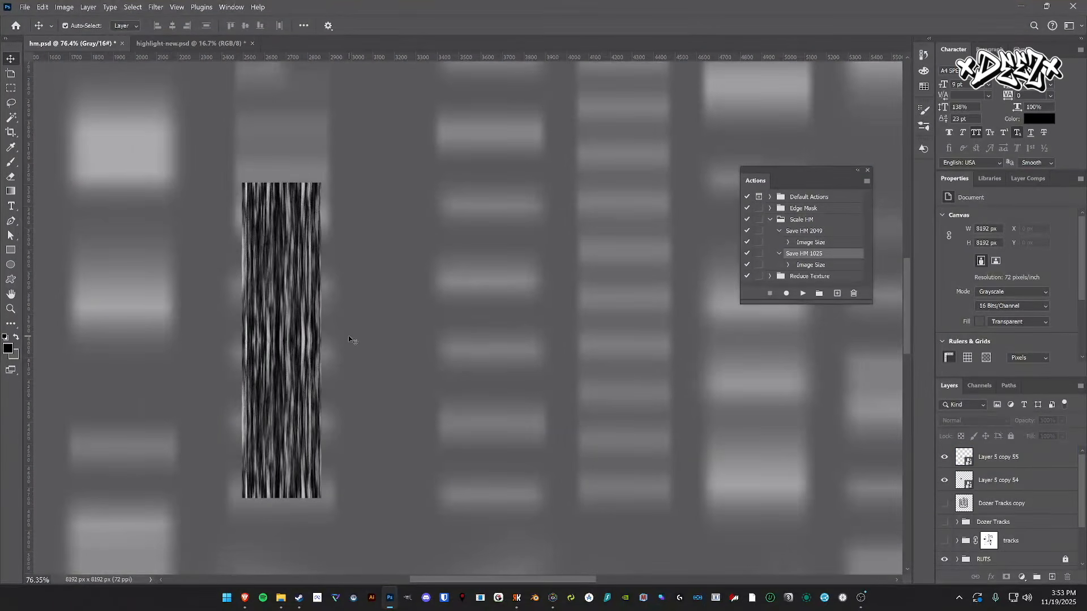
- Duplicate the upper rut piece, Layer 5 copy 54, and place the copy directly above it in the same lane
left_click(303, 263)
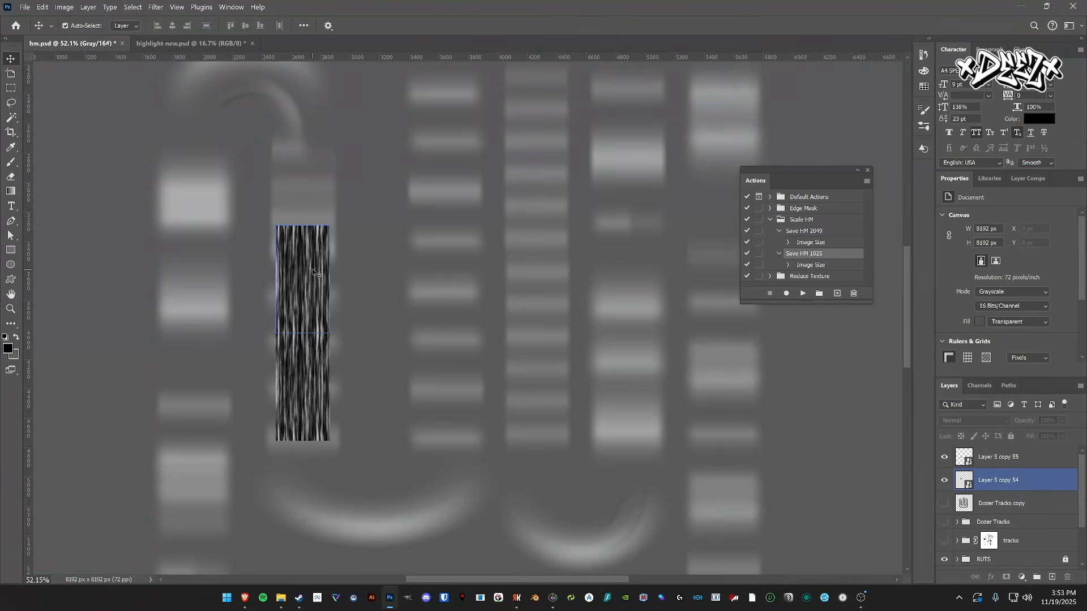
left_click_drag(314, 273, 319, 192)
scroll(309, 222, "up", 6)
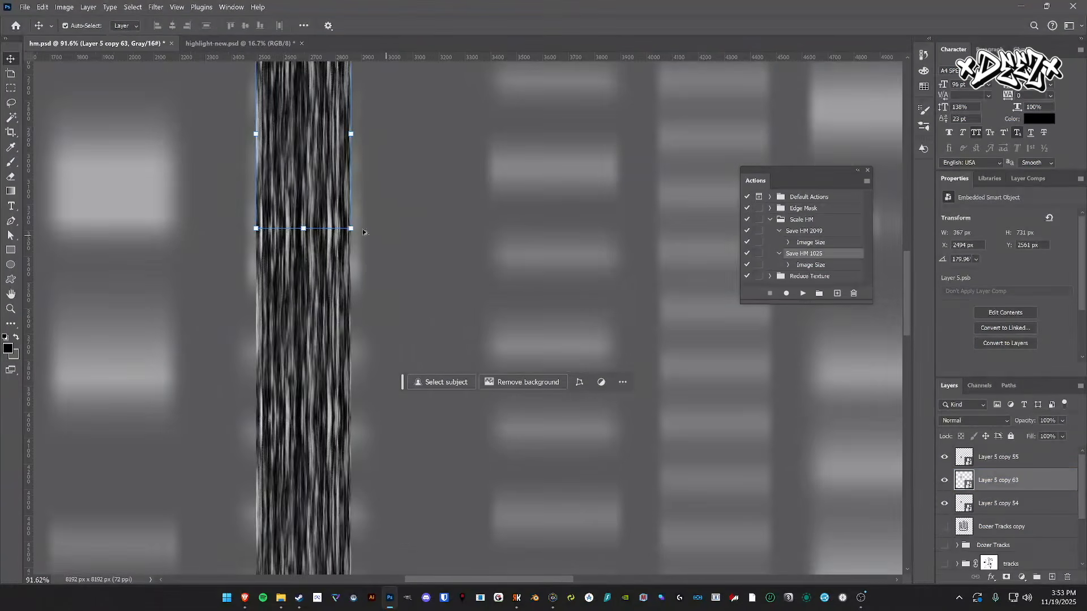
- Shift the new top rut copy down to Y 2571 px so it meets the piece below
left_click(472, 235)
scroll(357, 225, "up", 3)
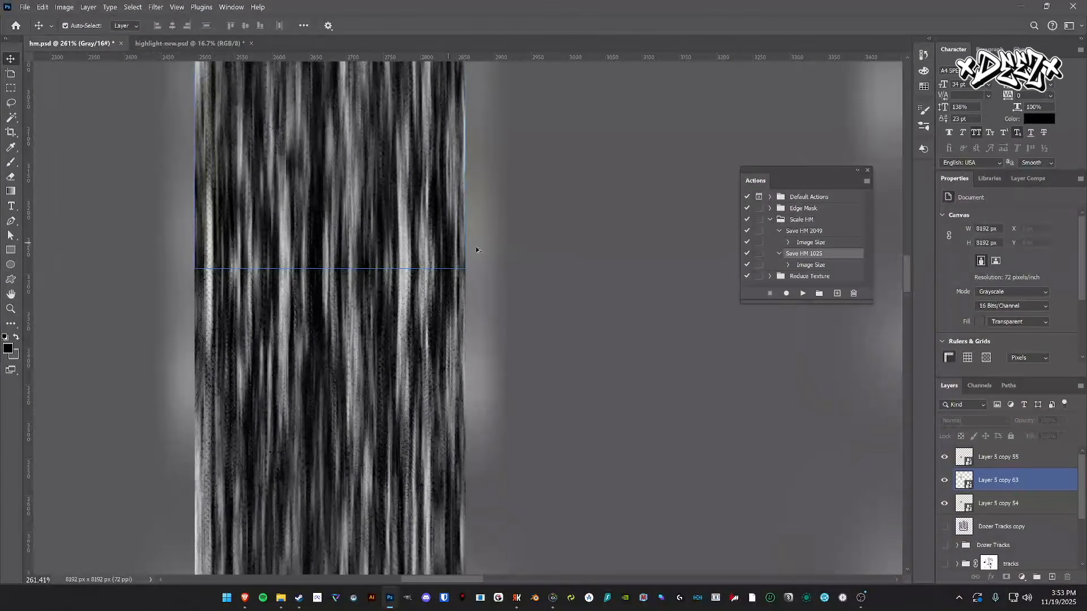
left_click(363, 244)
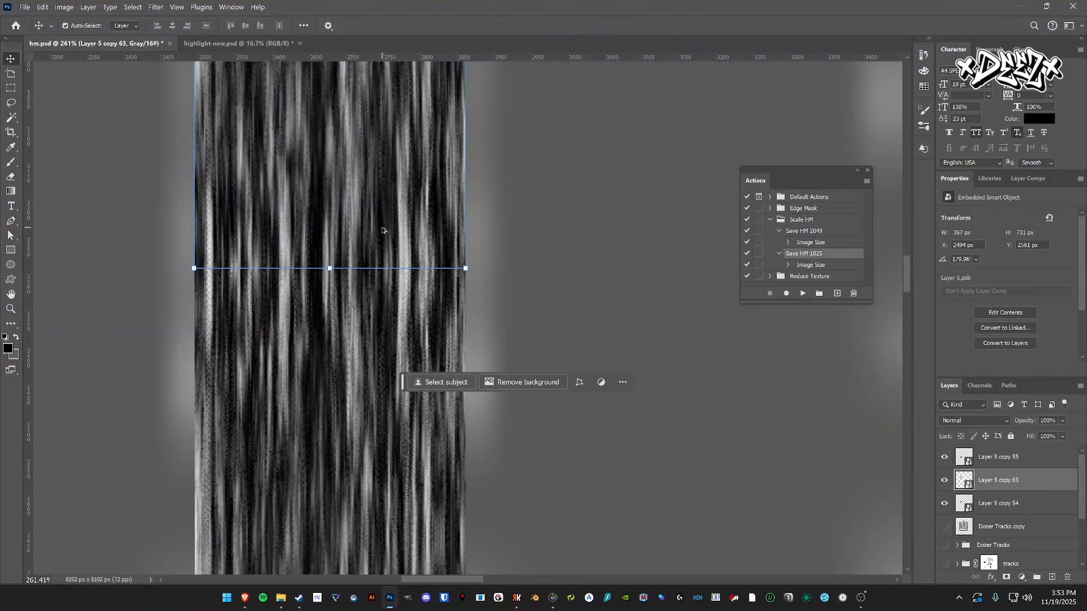
scroll(383, 228, "up", 5)
left_click_drag(385, 227, 374, 246)
key("shift+Down")
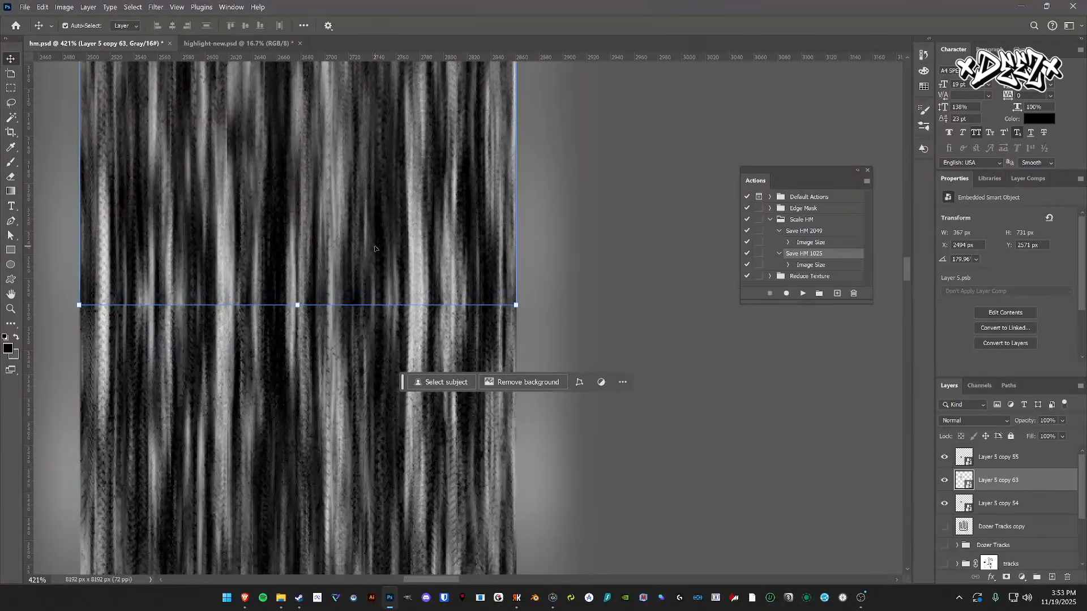
left_click(653, 258)
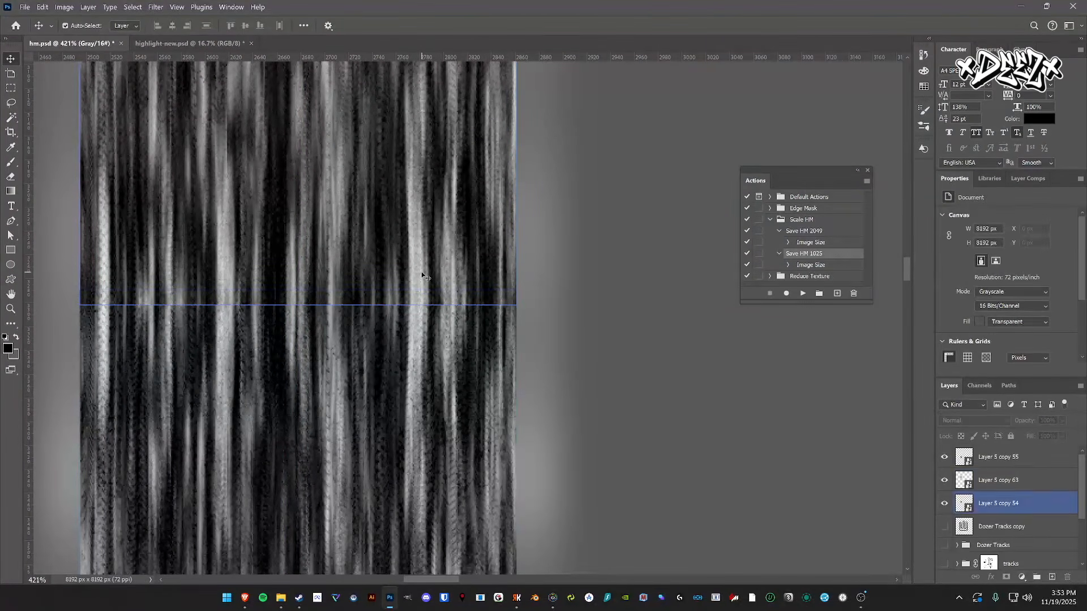
- Nudge the top rut copy up to Y 2567 px to blend its streaks with the piece below
left_click(443, 246)
key("Up")
key("Up")
left_click(567, 245)
left_click(342, 274)
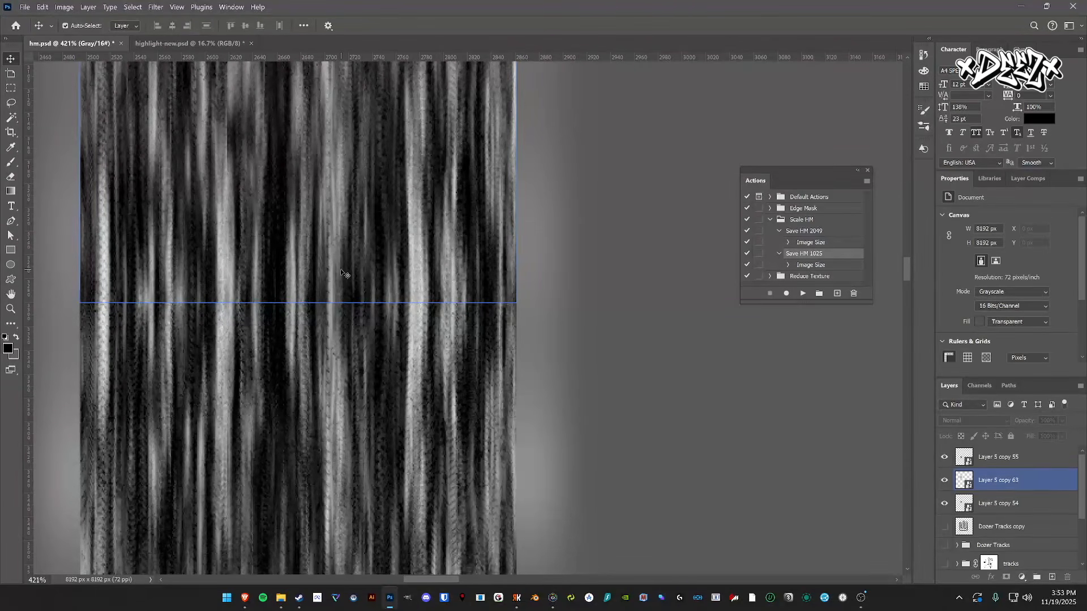
key("Up")
key("Up")
left_click(687, 215)
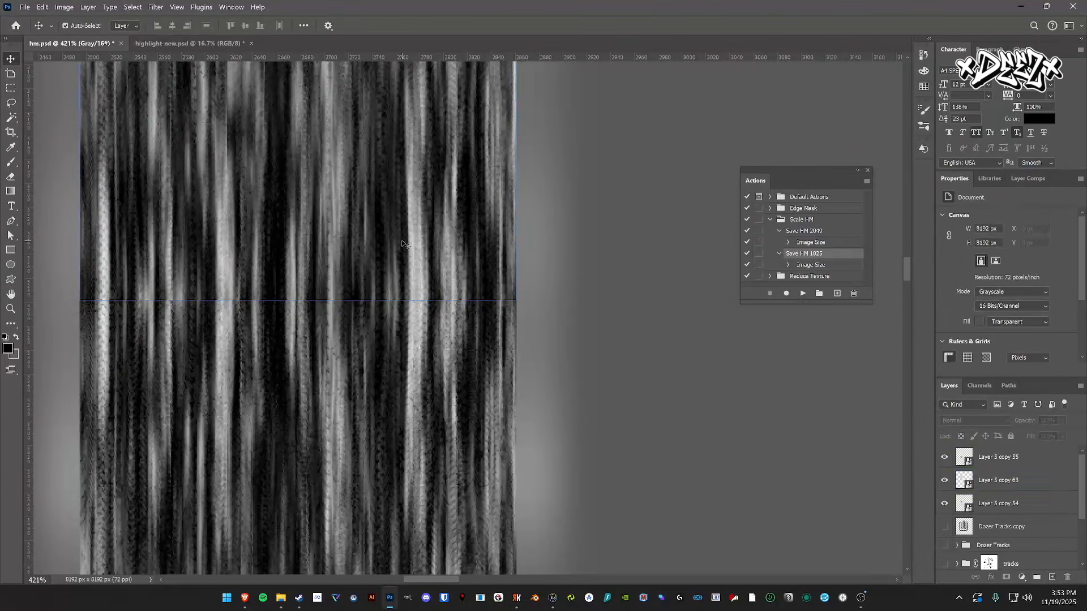
left_click(362, 250)
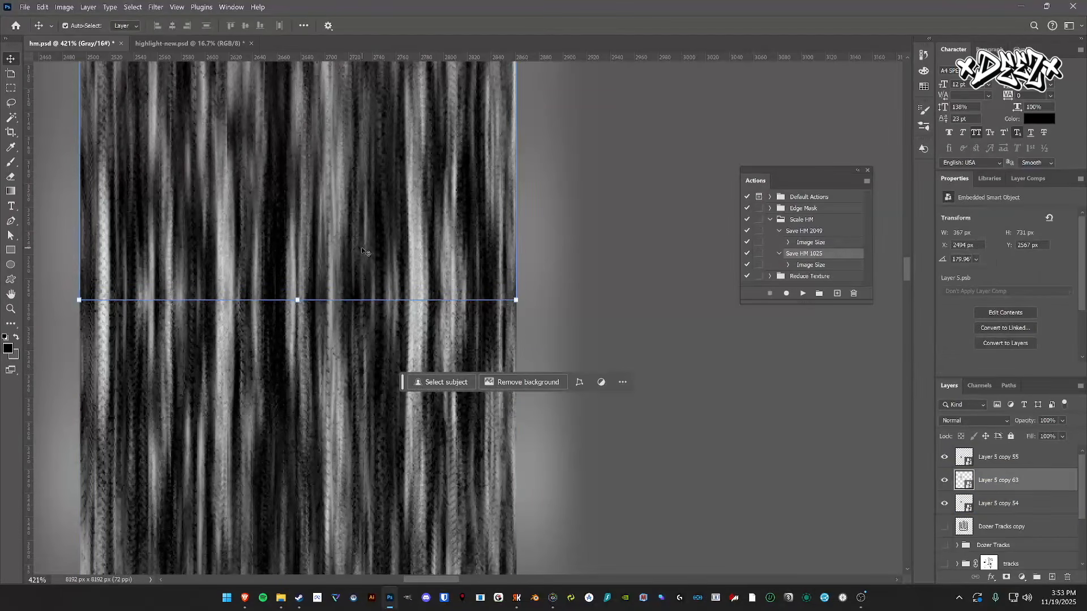
left_click(565, 234)
scroll(543, 266, "down", 4)
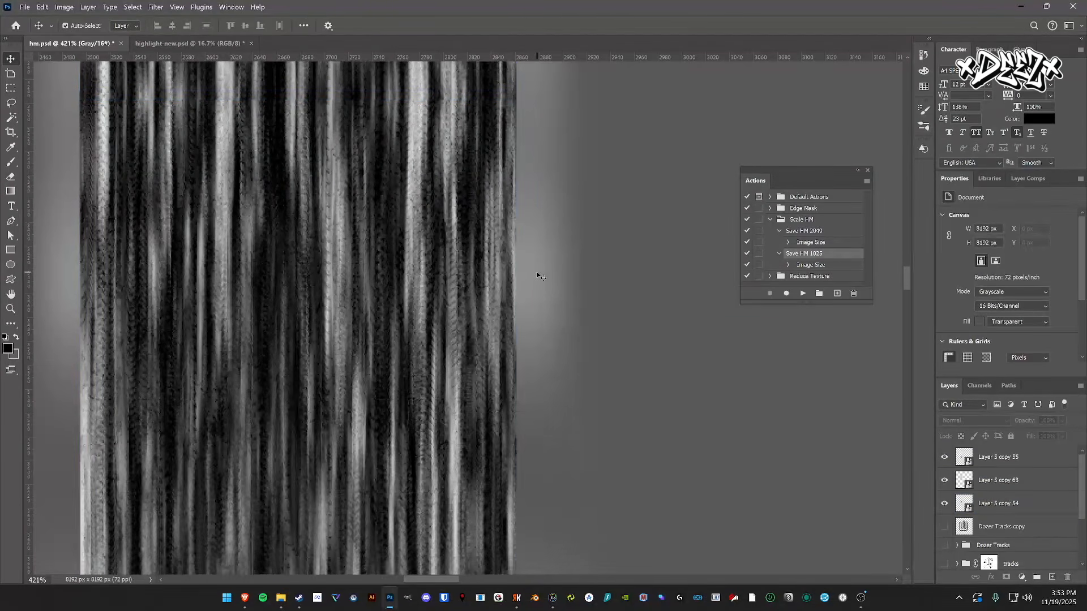
- Duplicate the bottom rut piece, Layer 5 copy 55, and place the copy directly below it at Y 4749 px, reaching into the curve
scroll(475, 351, "down", 12)
left_click(468, 353)
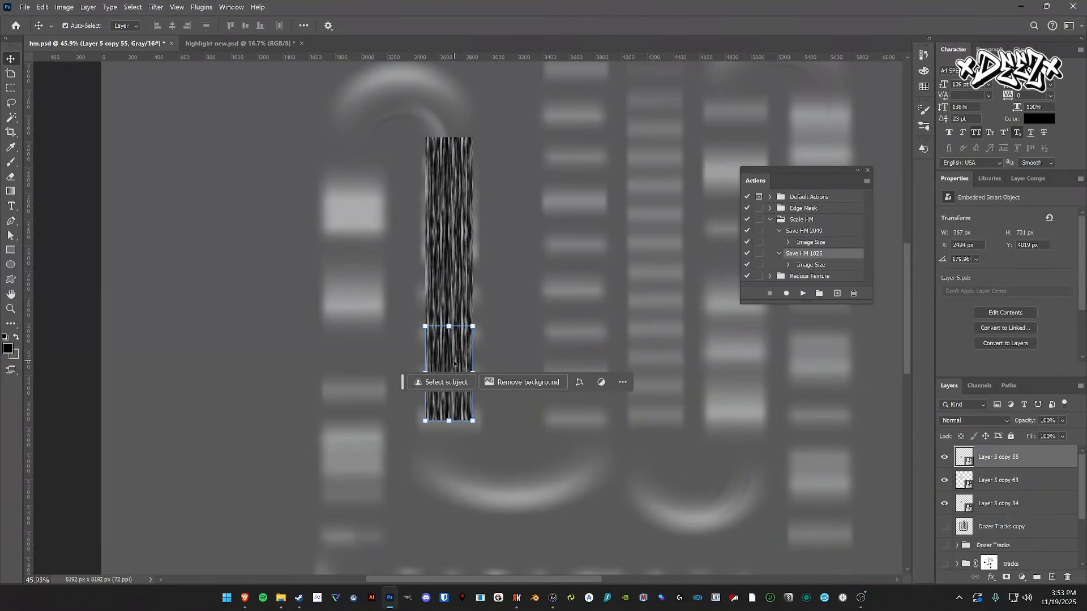
left_click_drag(460, 348, 453, 433)
scroll(453, 433, "up", 7)
left_click(569, 310)
scroll(538, 322, "down", 5)
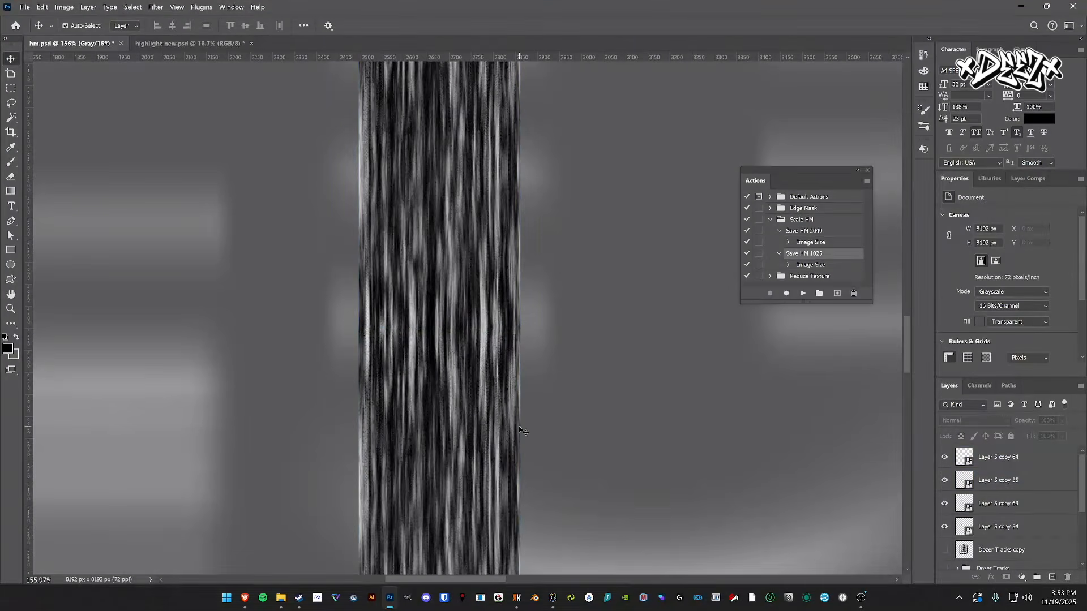
scroll(536, 330, "down", 4)
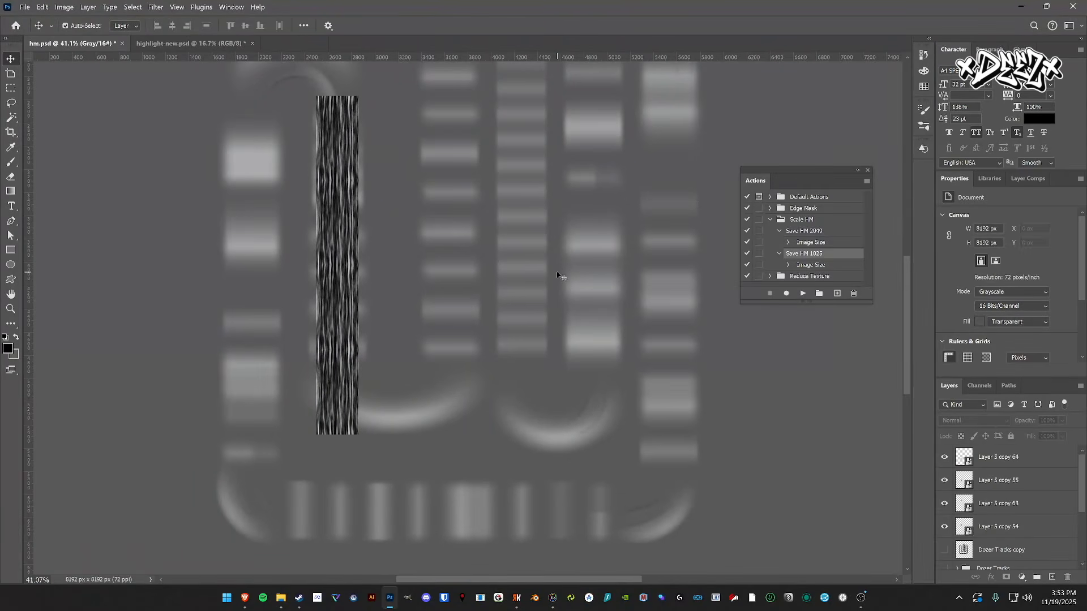
- Examine the stacked rut pieces along the lane, from the topmost one to the lowest one beside the curve
left_click(334, 136)
left_click(334, 397)
left_click(331, 150)
left_click(331, 381)
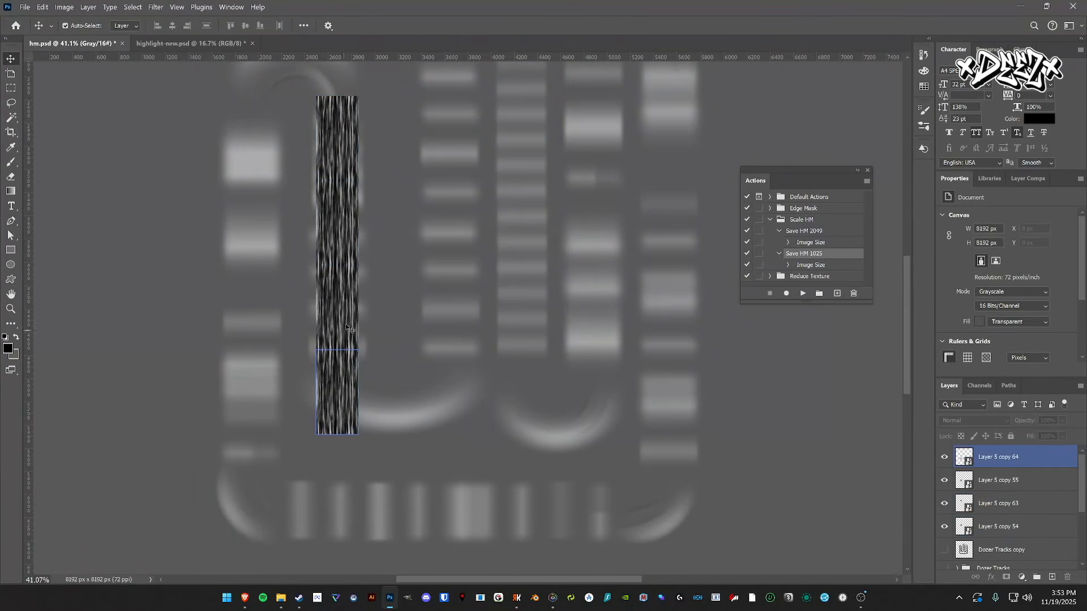
left_click(348, 222)
left_click(445, 357)
left_click(352, 392)
- Start a Warp on the lowest rut piece, Layer 5 copy 64, pulling its lower right corner up and outward and its lower left corner inward
left_click(335, 380)
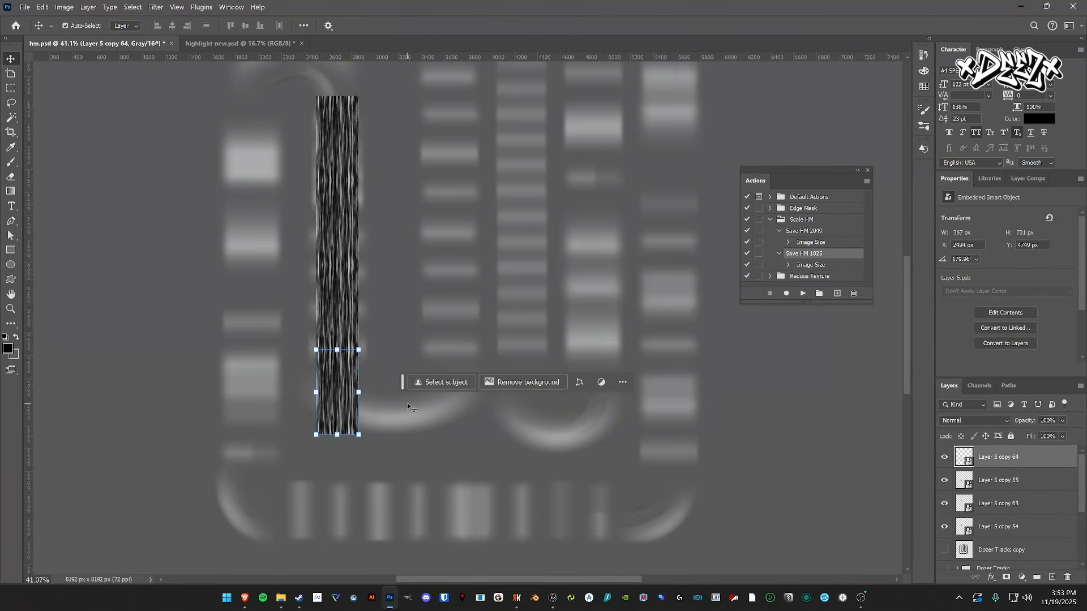
scroll(487, 315, "right", 2)
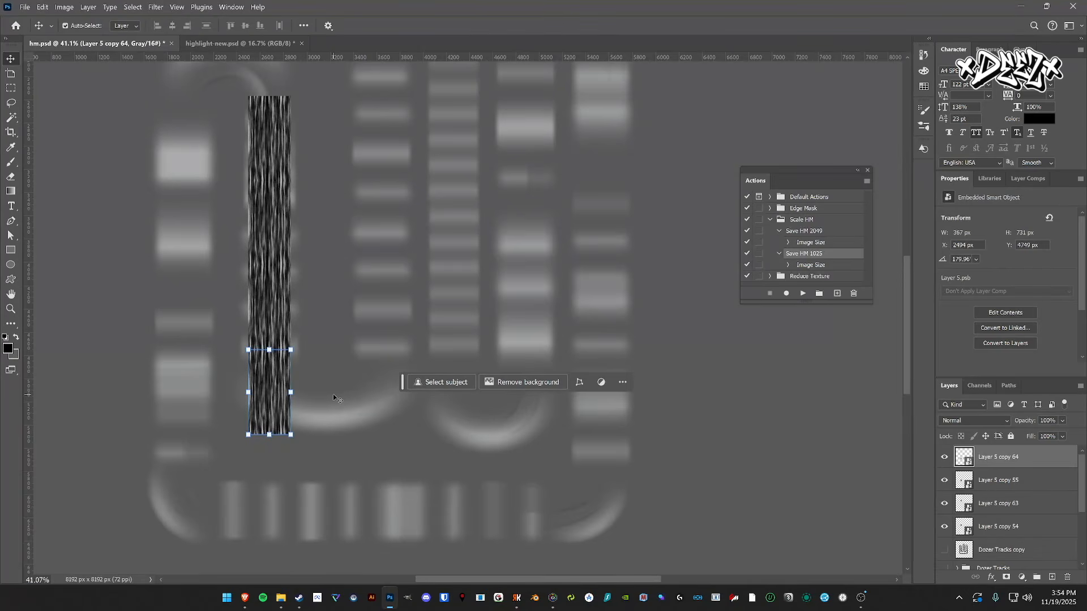
scroll(333, 394, "up", 3)
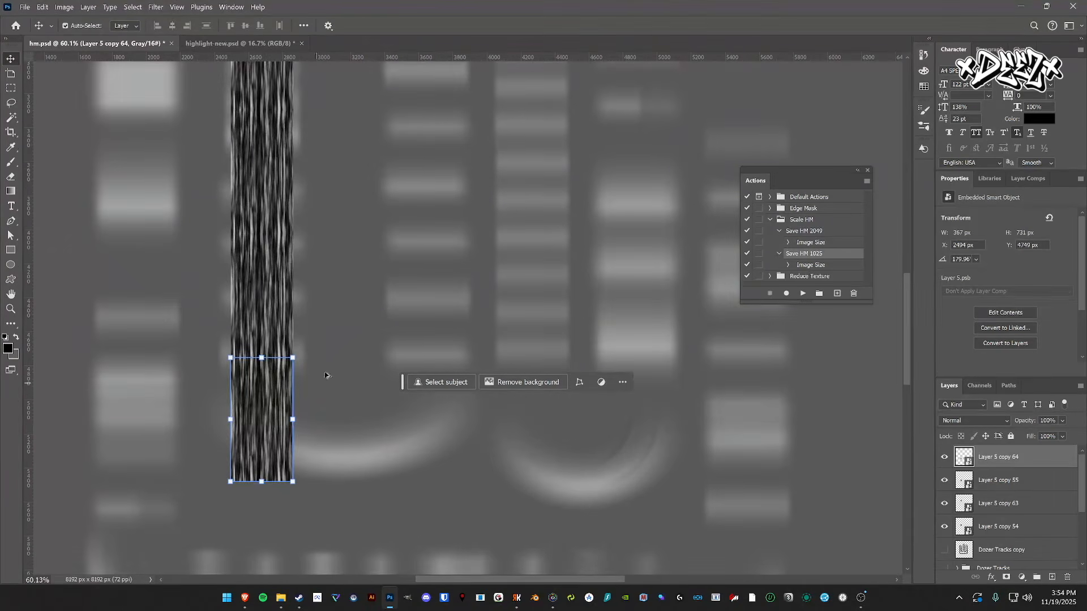
scroll(327, 368, "down", 1)
scroll(327, 363, "left", 2)
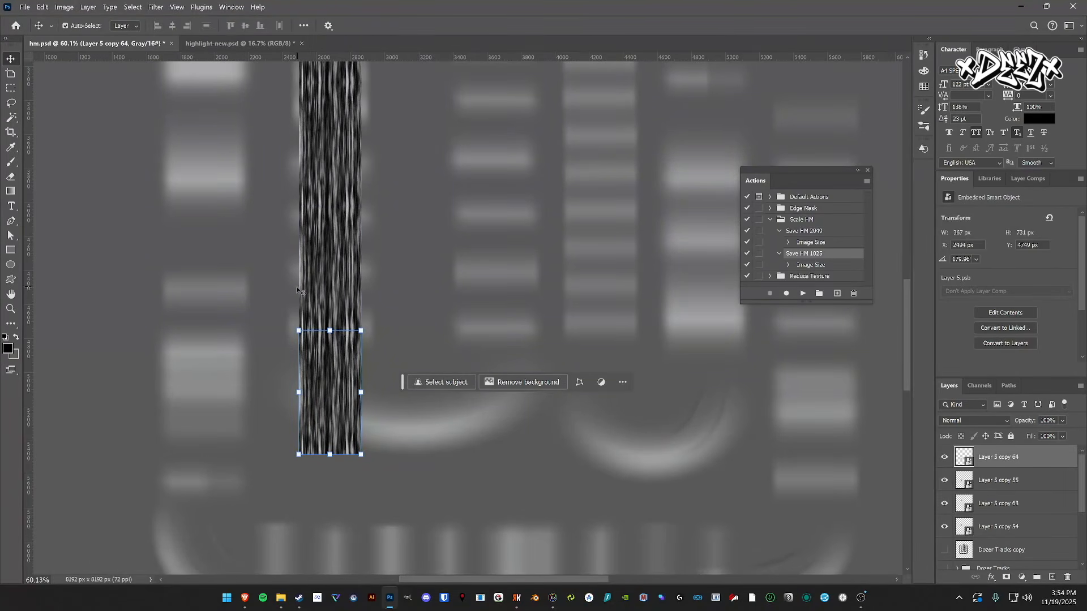
left_click(43, 7)
mouse_move(90, 260)
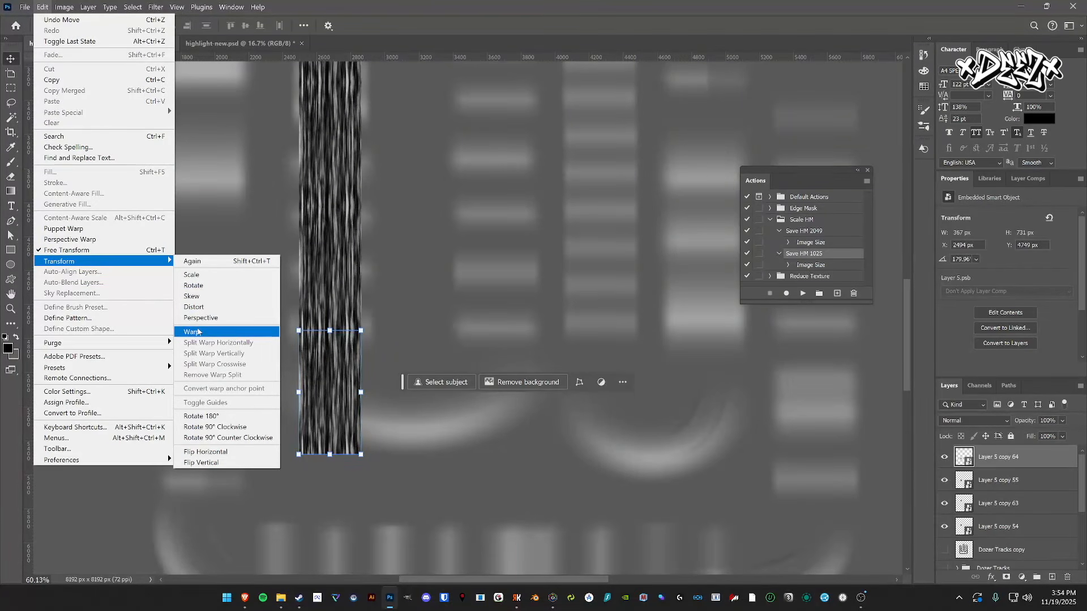
left_click(194, 331)
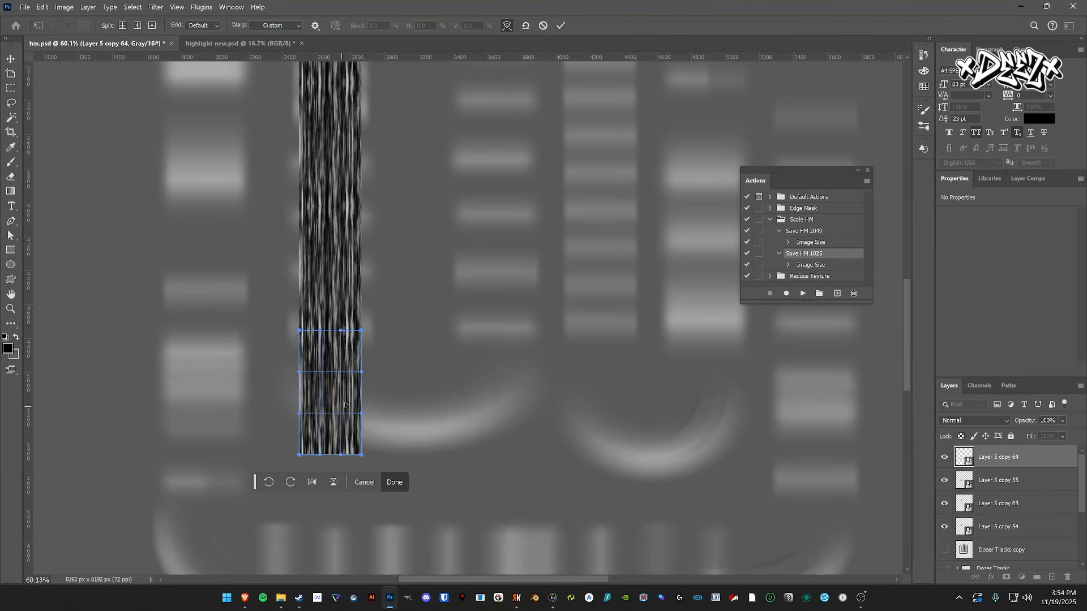
left_click_drag(361, 456, 417, 377)
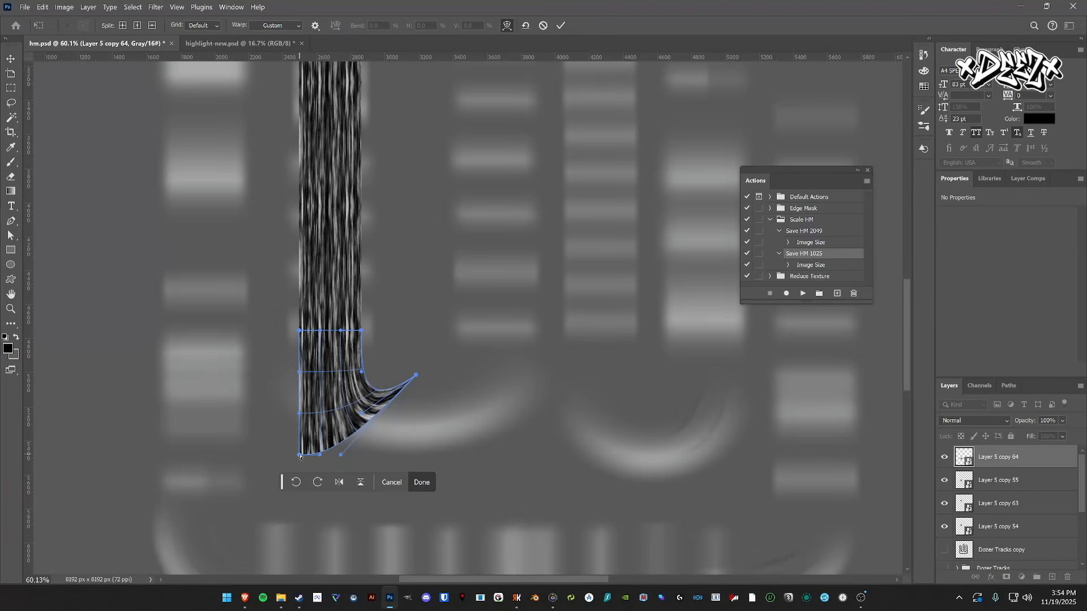
left_click_drag(300, 455, 367, 443)
left_click_drag(385, 432, 316, 451)
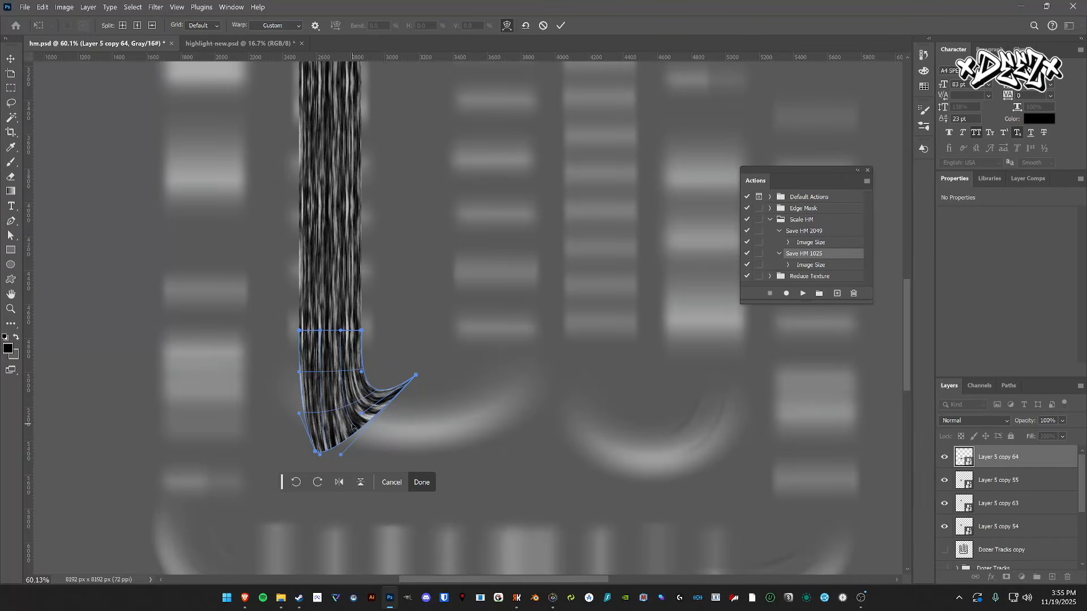
- Bend the warped rut piece around the first half of the U-shaped turn so its end edge stands vertical at the turn's middle
left_click_drag(353, 428, 416, 384)
left_click_drag(399, 437, 405, 434)
mouse_move(381, 388)
left_mouse_down()
mouse_move(358, 394)
mouse_move(417, 383)
mouse_move(394, 388)
left_mouse_up()
left_click_drag(406, 433, 410, 433)
left_click_drag(416, 382, 417, 378)
mouse_move(410, 420)
left_mouse_down()
mouse_move(413, 402)
mouse_move(414, 428)
left_mouse_up()
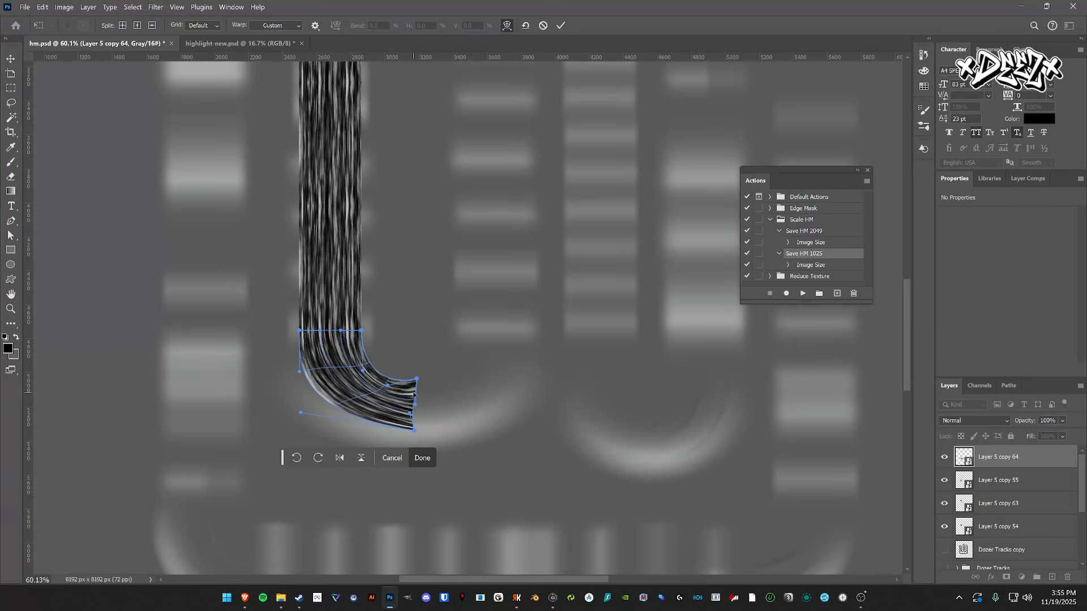
- Refine the bend's end corners and inner mesh so the streaks flow smoothly through the turn, and apply the warp
left_click_drag(416, 379, 416, 373)
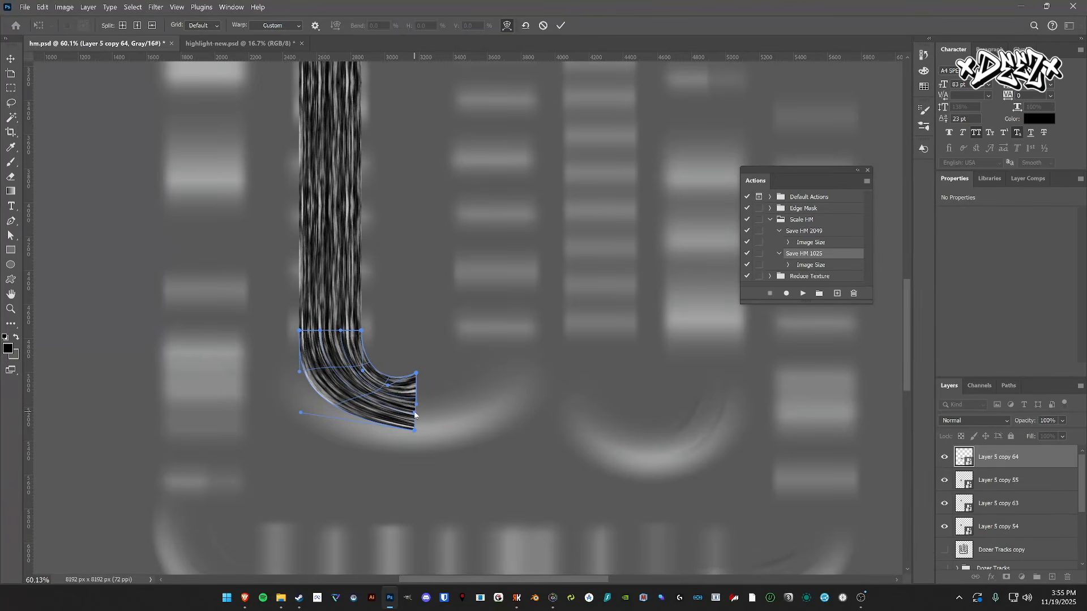
mouse_move(413, 430)
left_mouse_down()
mouse_move(351, 370)
mouse_move(413, 428)
mouse_move(411, 410)
left_mouse_up()
left_click(398, 412)
left_click(410, 410)
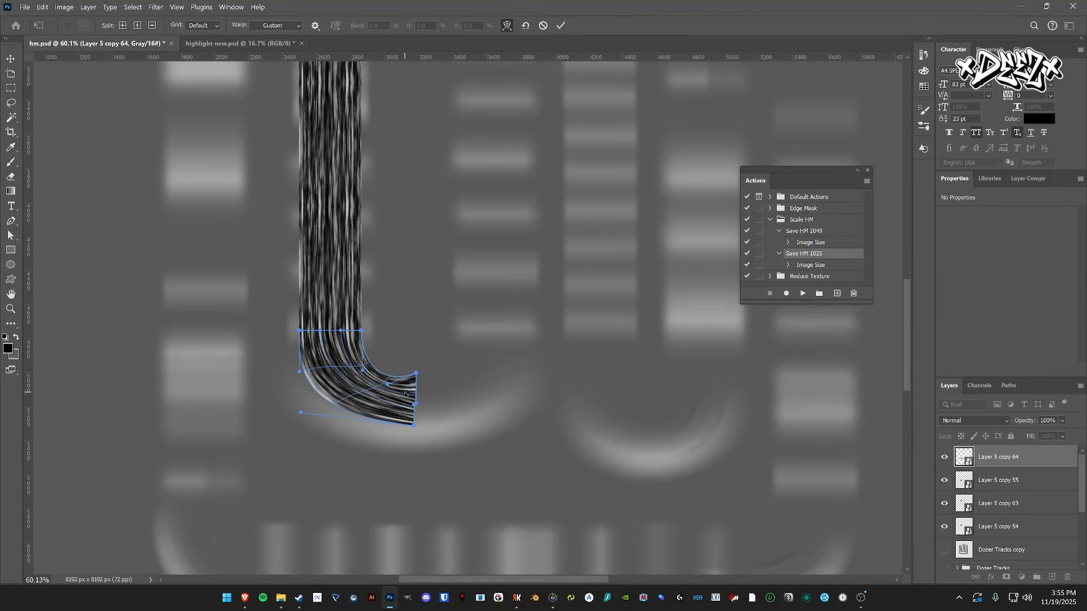
left_click_drag(350, 370, 341, 358)
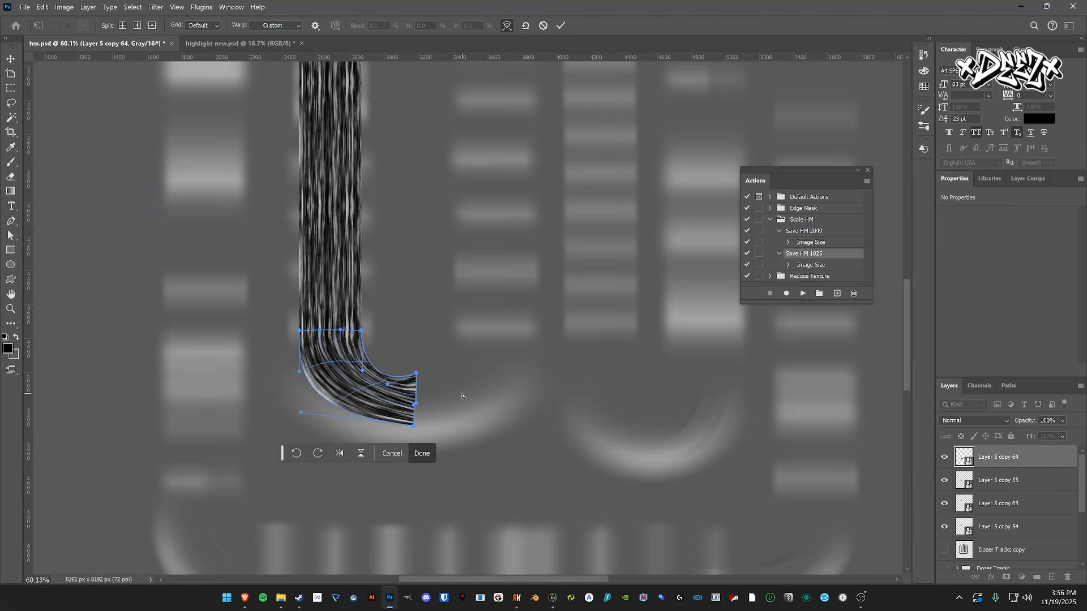
key("Return")
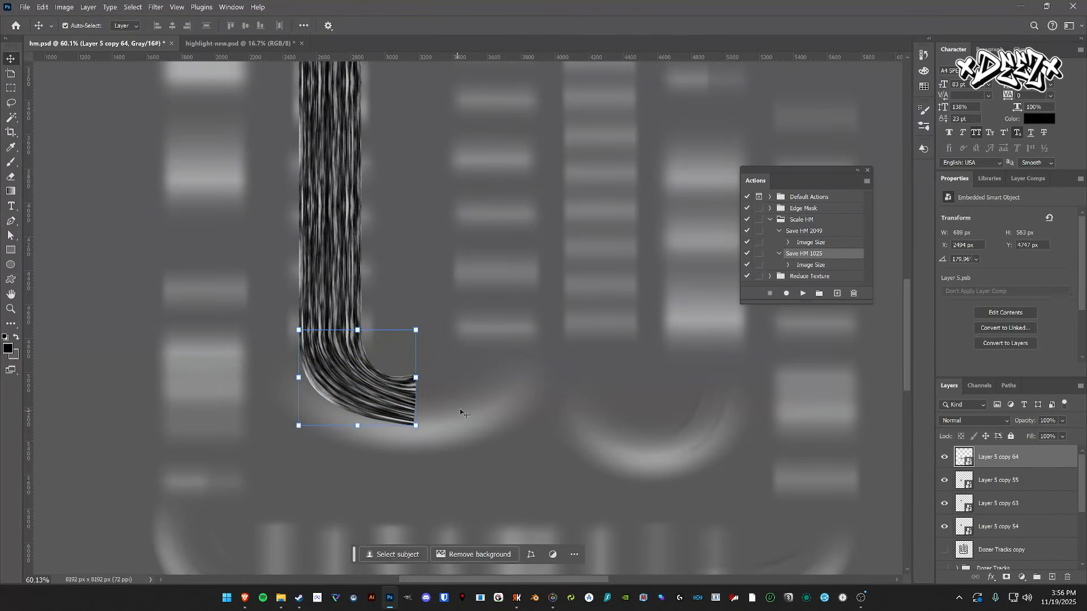
- Duplicate the curved rut piece and place the copy against its right end at X 3187 px, Y 4747 px
left_click(342, 443)
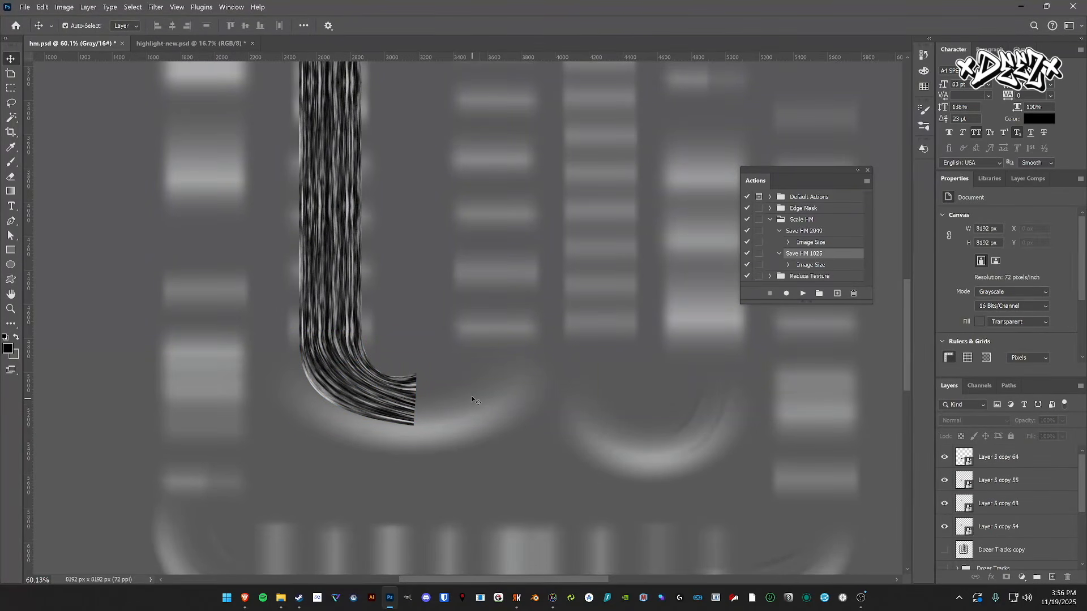
left_click(363, 375)
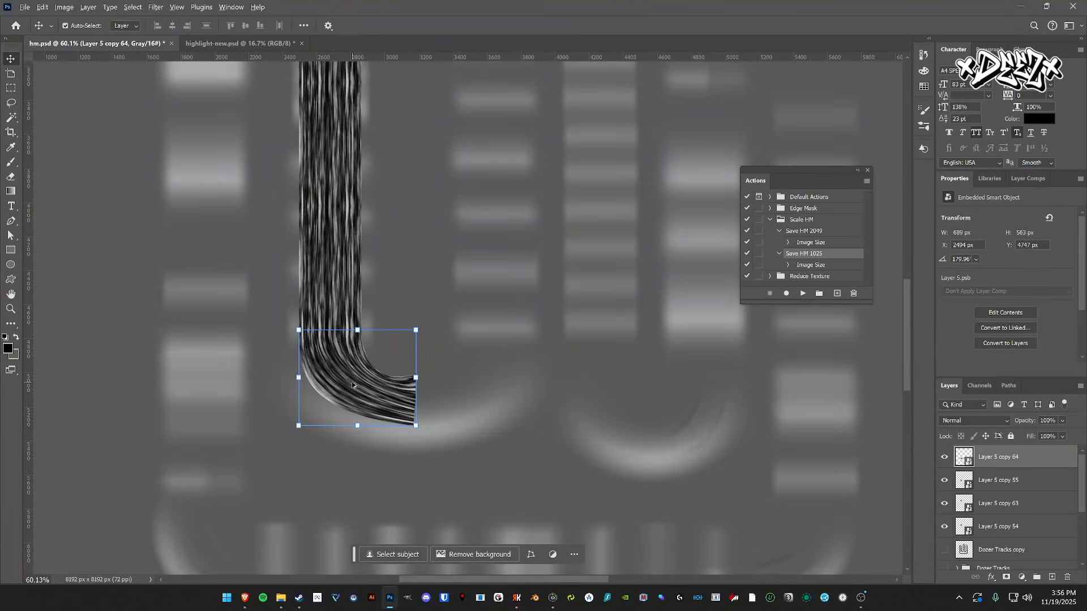
left_click_drag(343, 385, 458, 397)
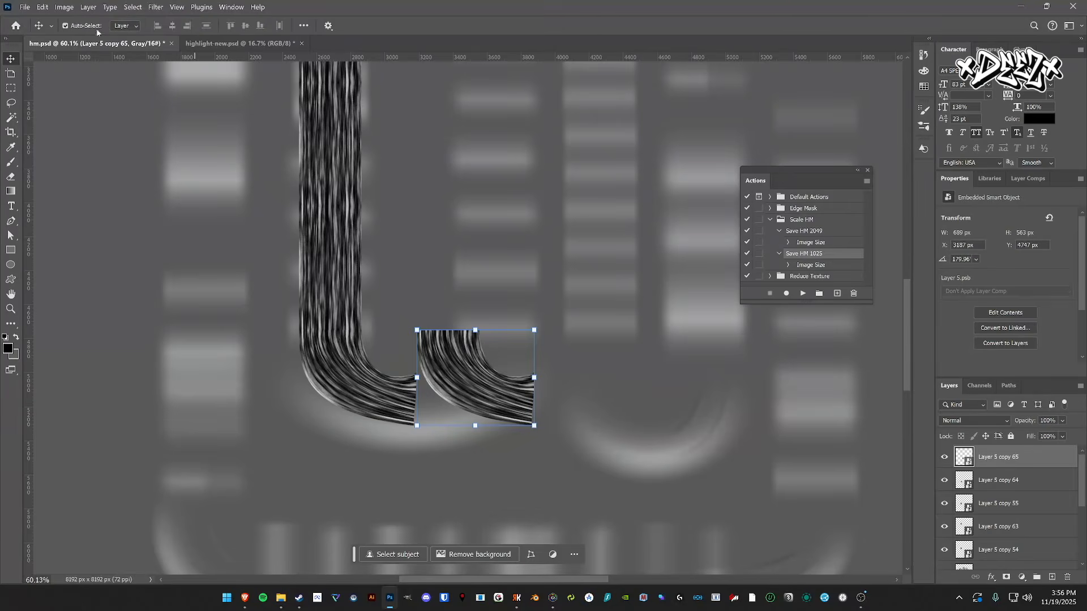
- Flip the duplicated curve piece, Layer 5 copy 65, horizontally so it forms the second half of the U-shaped turn
left_click(44, 6)
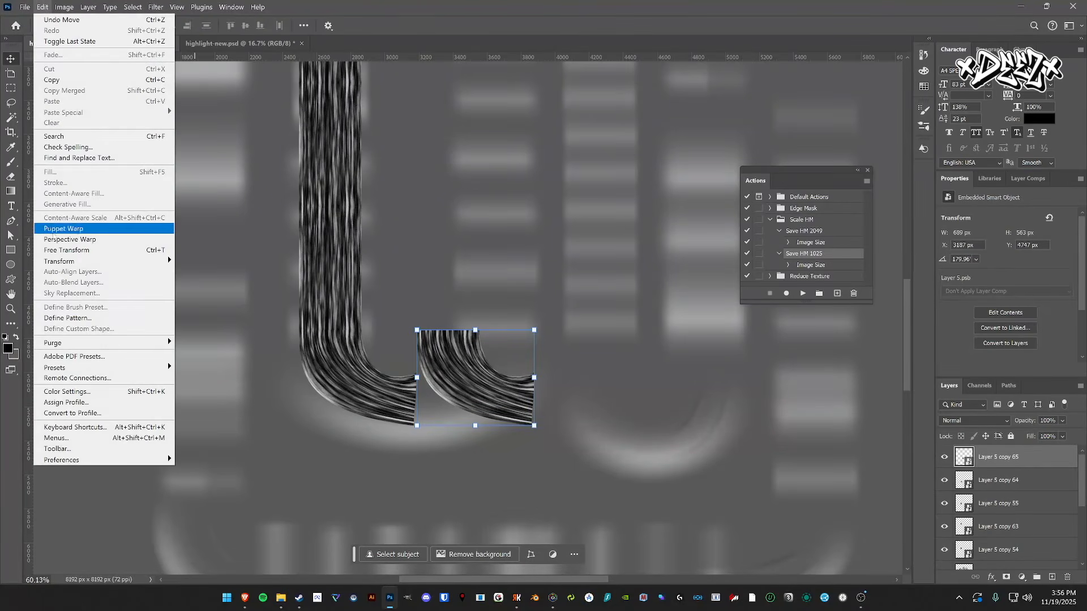
mouse_move(57, 260)
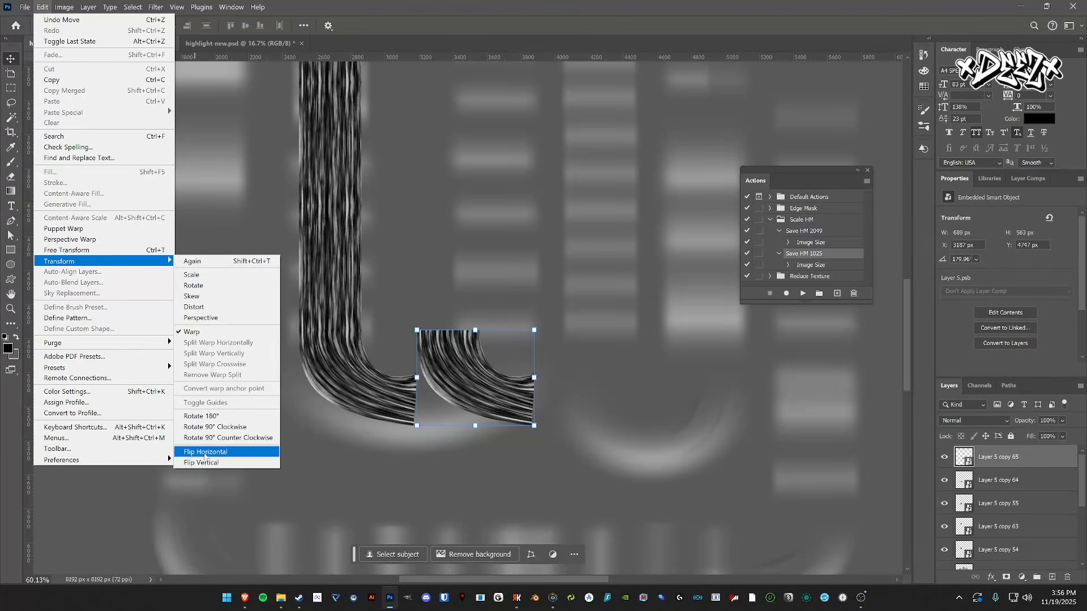
left_click(205, 452)
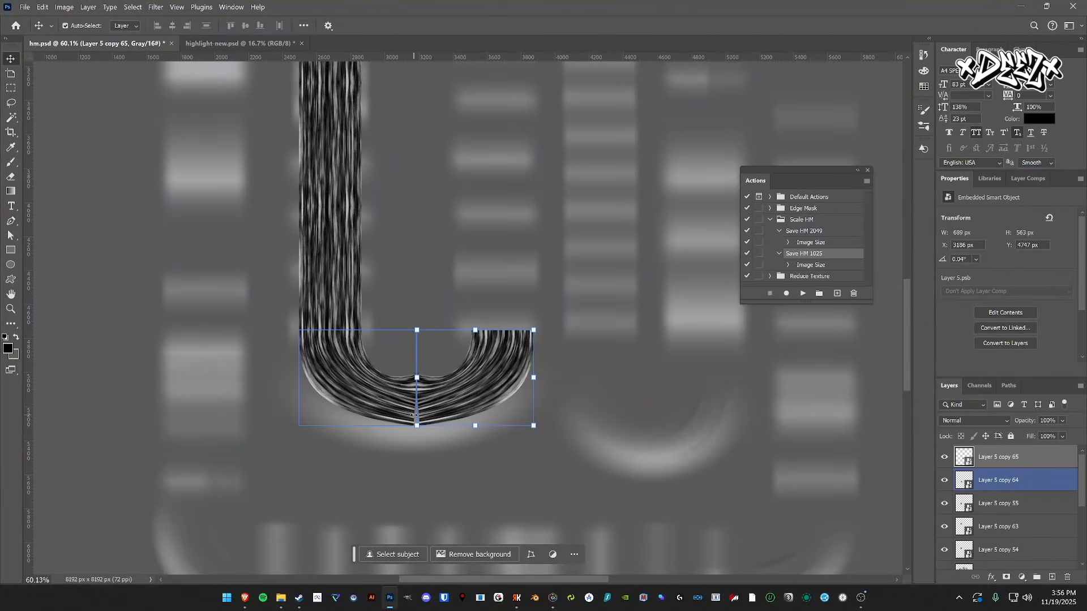
left_click(507, 459)
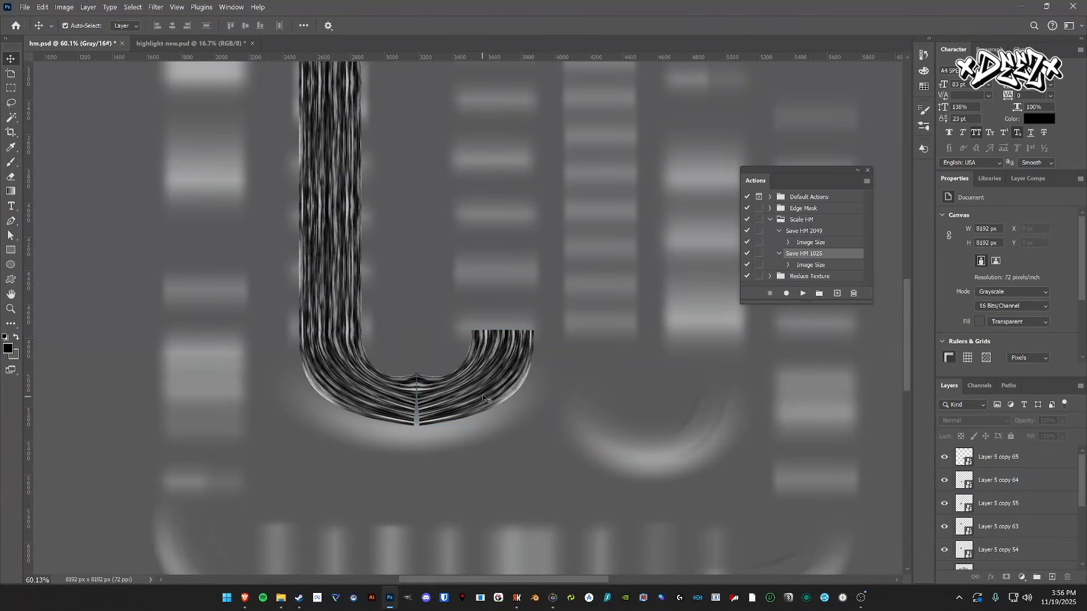
- Shift the flipped piece toward the first half to X 3142 px, Y 4747 px, closing the gap at the turn's middle
mouse_move(489, 371)
left_mouse_down()
mouse_move(448, 372)
mouse_move(485, 372)
left_mouse_up()
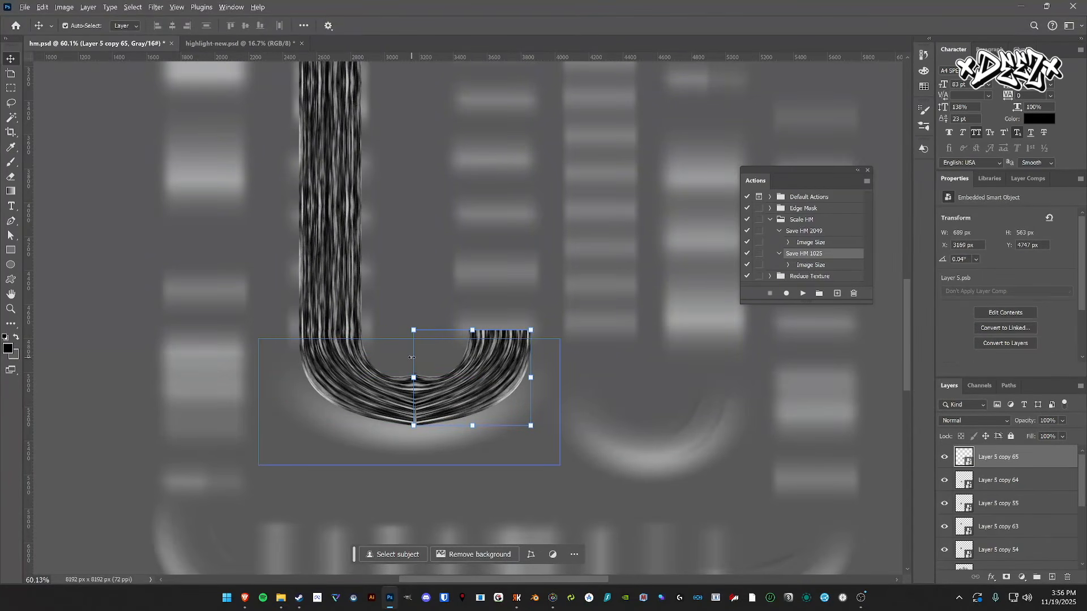
scroll(412, 370, "up", 4)
left_click(408, 344)
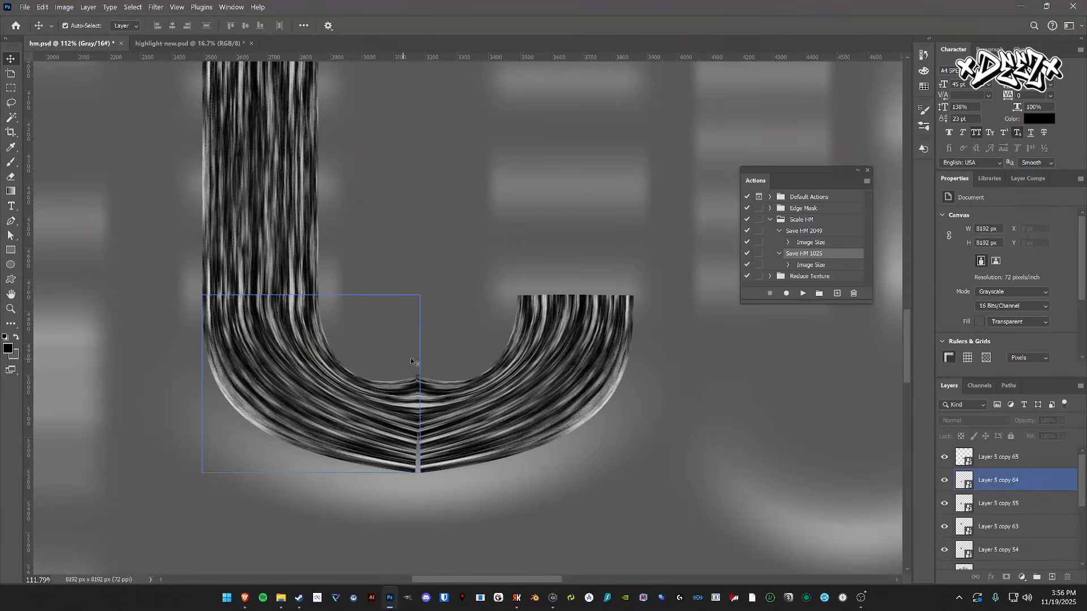
left_click(557, 372)
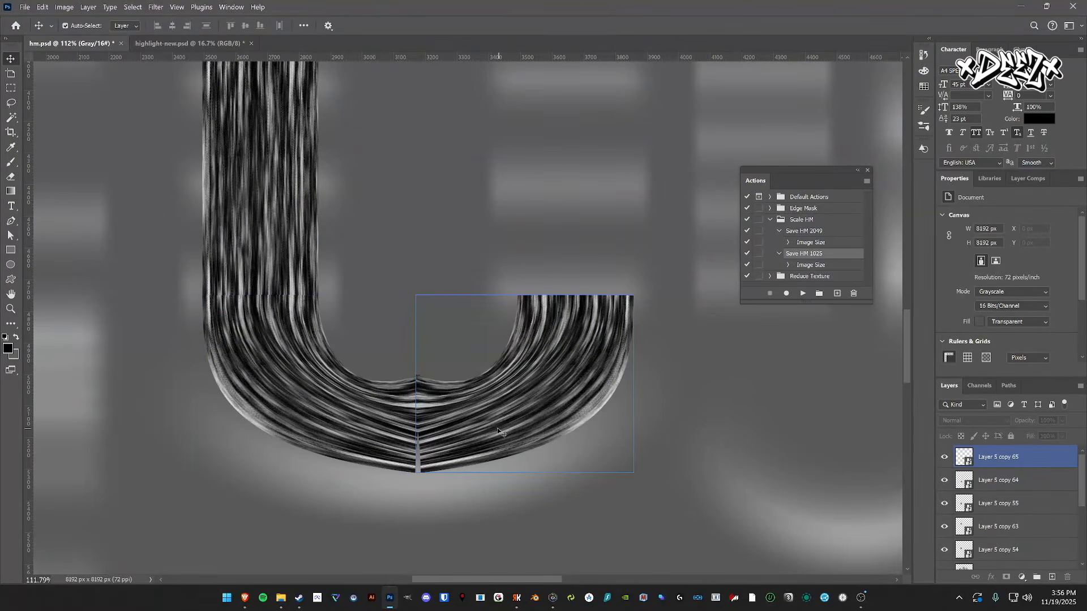
left_click_drag(595, 300, 585, 300)
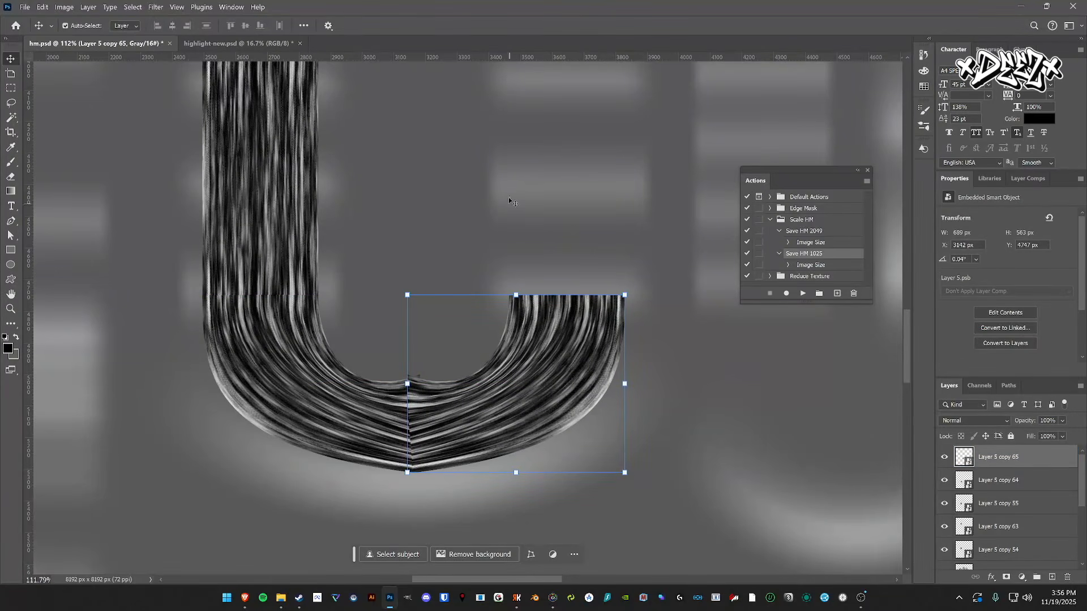
left_click(504, 255)
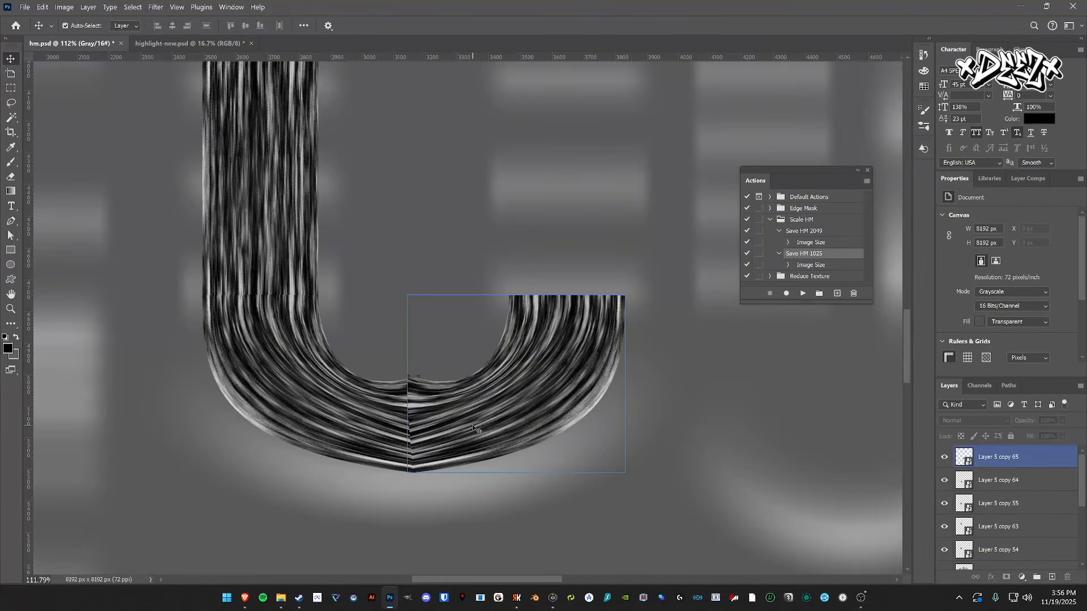
- Warp the flipped piece's seam edge, pulling both end corners over the first half and adjusting the mesh beside them, and apply the warp
left_click(415, 385)
left_click(42, 8)
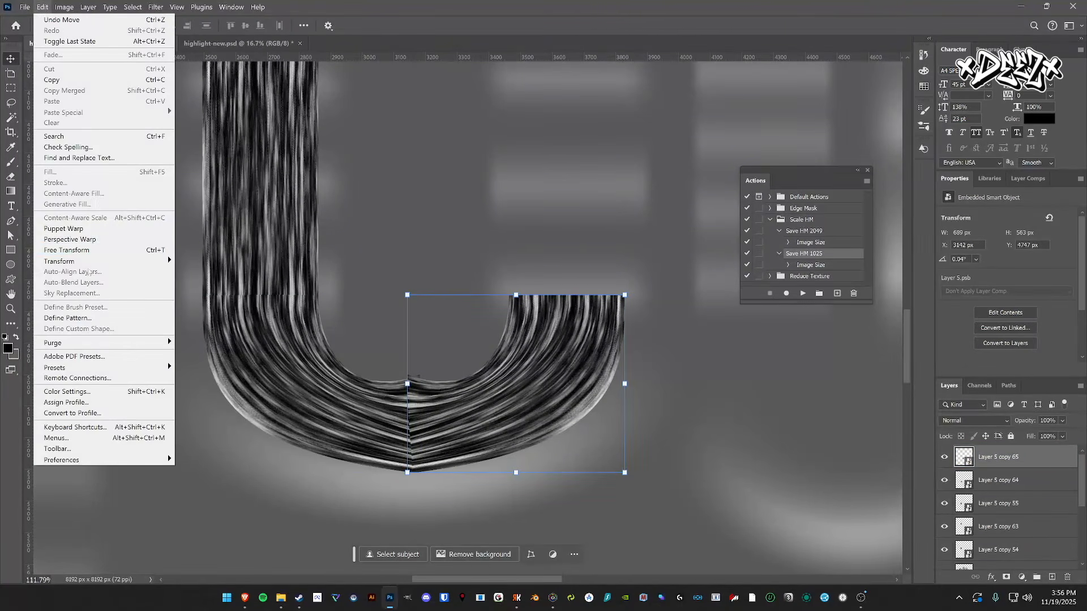
mouse_move(130, 261)
left_click(220, 331)
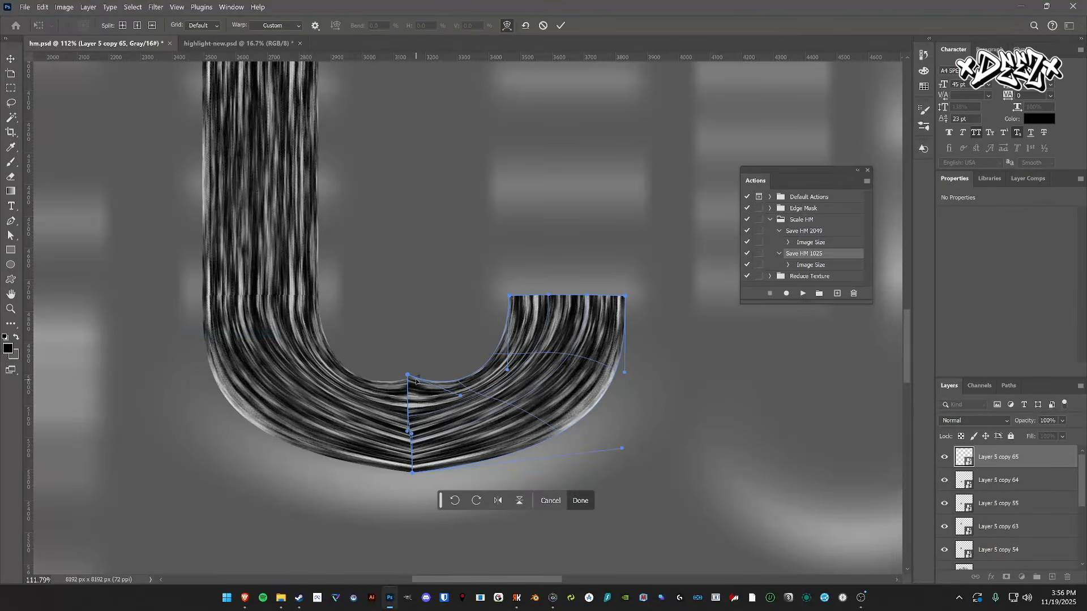
left_click_drag(410, 377, 399, 382)
left_click_drag(412, 472, 399, 472)
left_click_drag(407, 434, 431, 384)
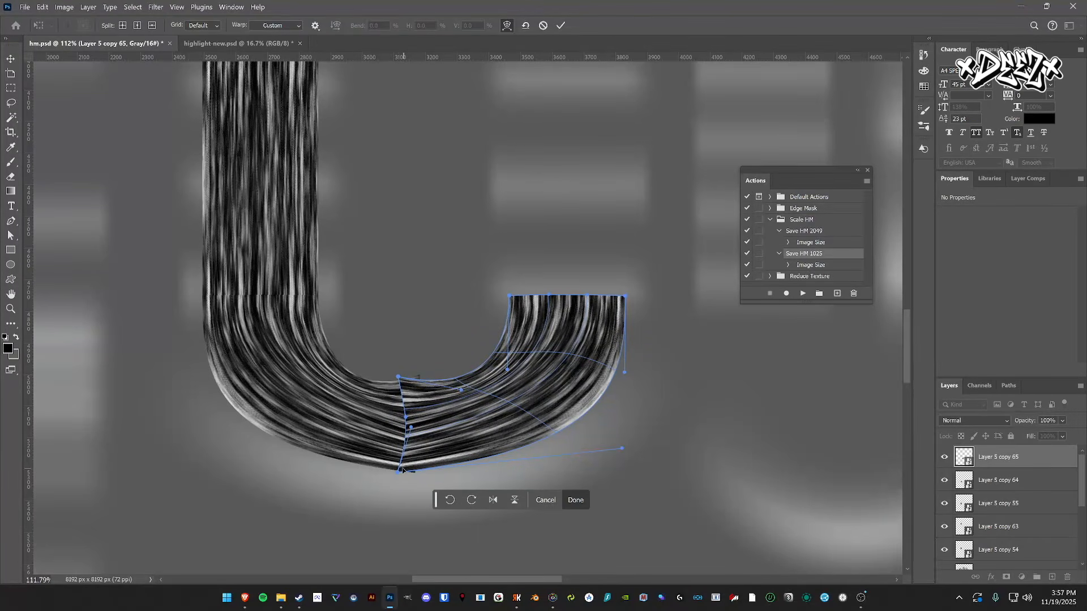
left_click_drag(409, 430, 404, 429)
key("Return")
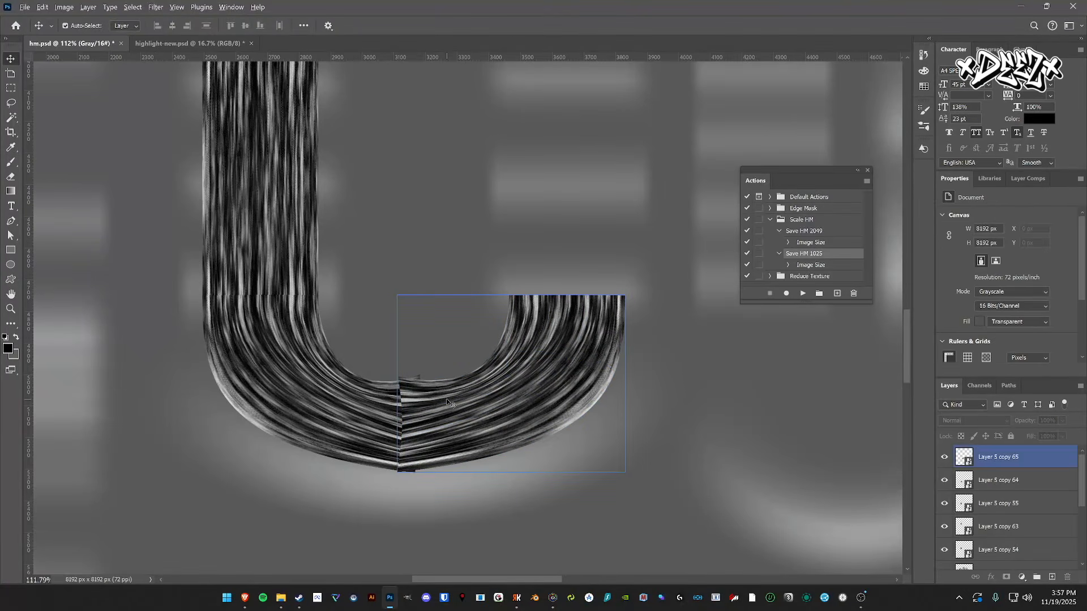
scroll(494, 402, "down", 2)
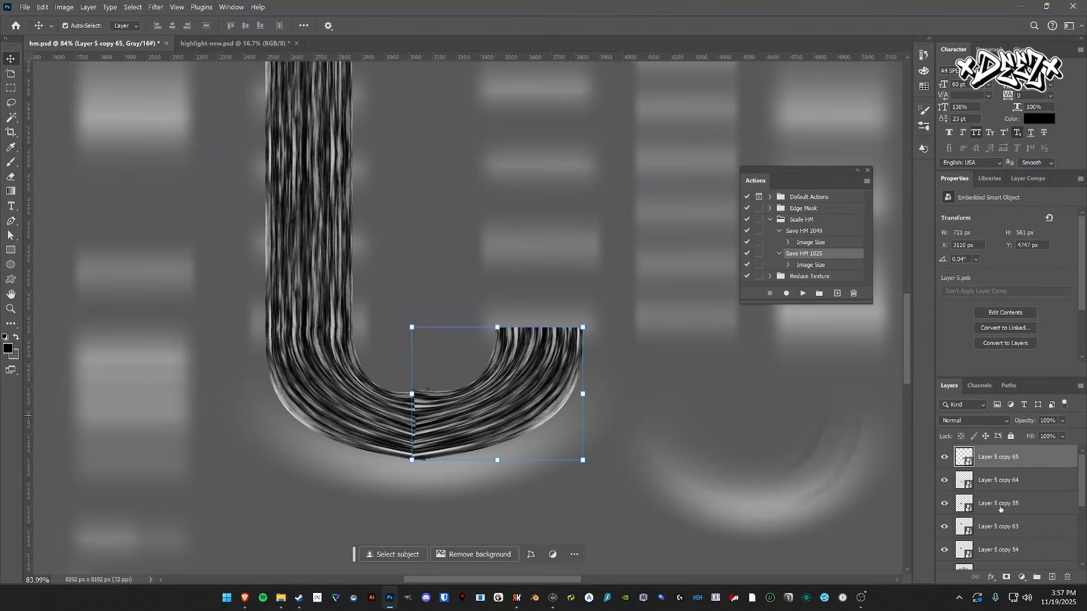
left_click(1007, 577)
key("b")
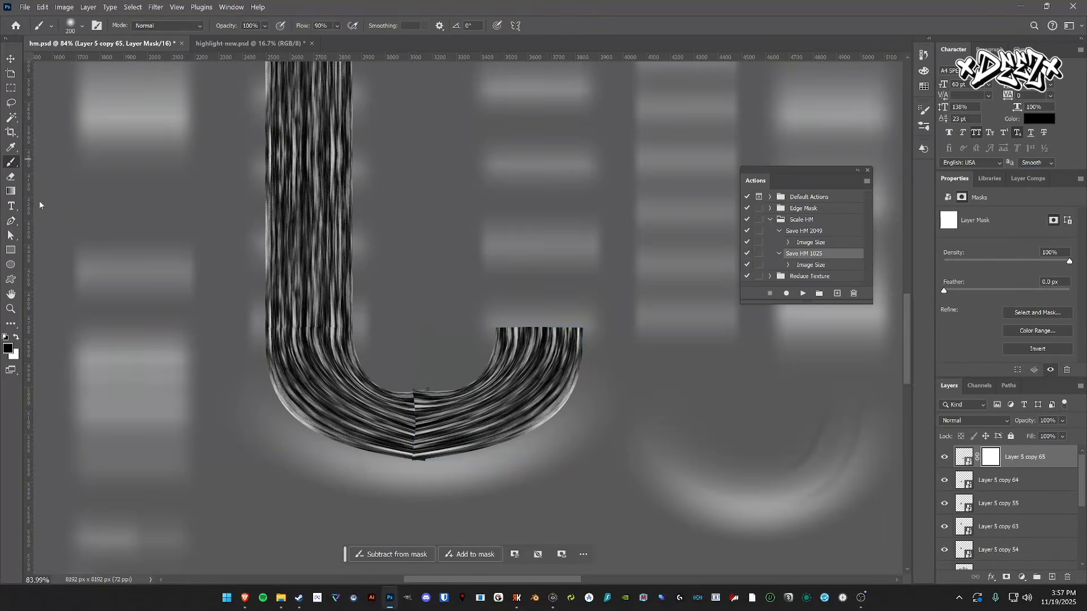
scroll(436, 387, "up", 3)
key("bracketleft")
key("bracketleft")
key("bracketleft")
key("bracketleft")
key("bracketleft")
left_click_drag(416, 386, 407, 522)
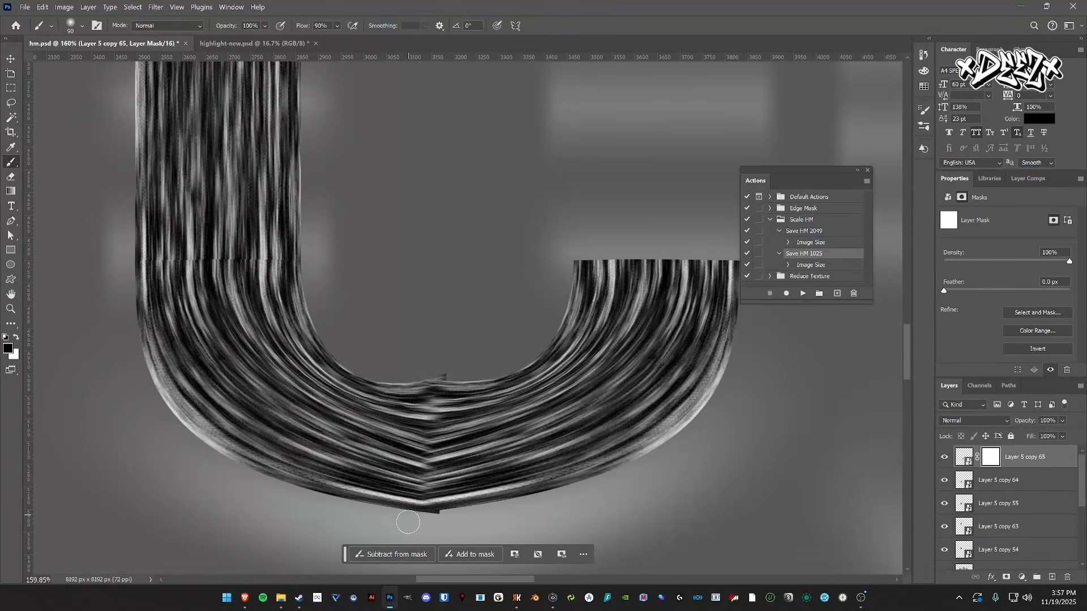
key("ctrl+z")
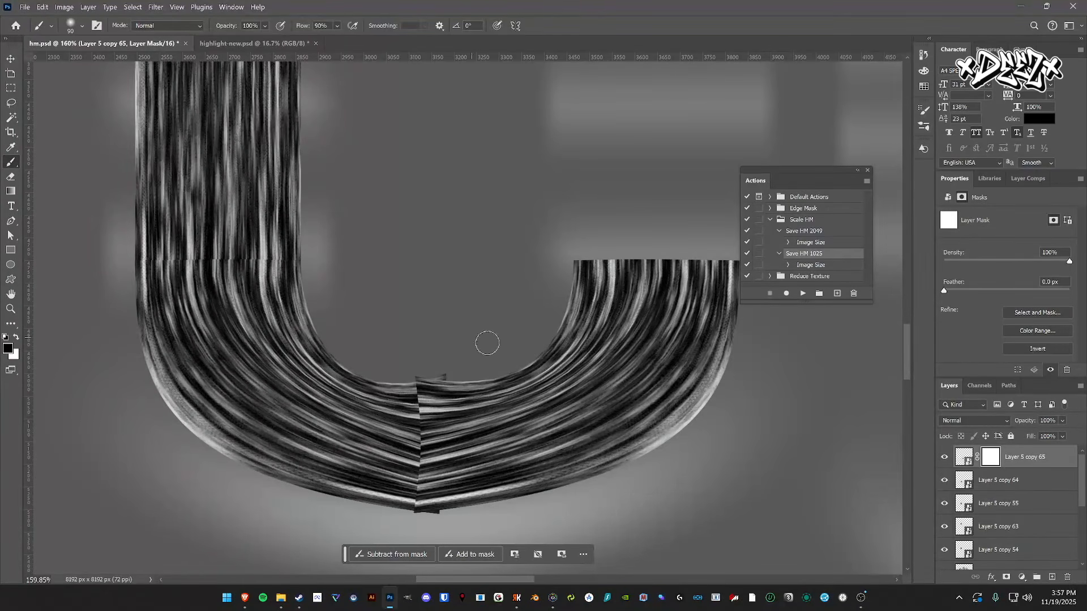
key("ctrl+z")
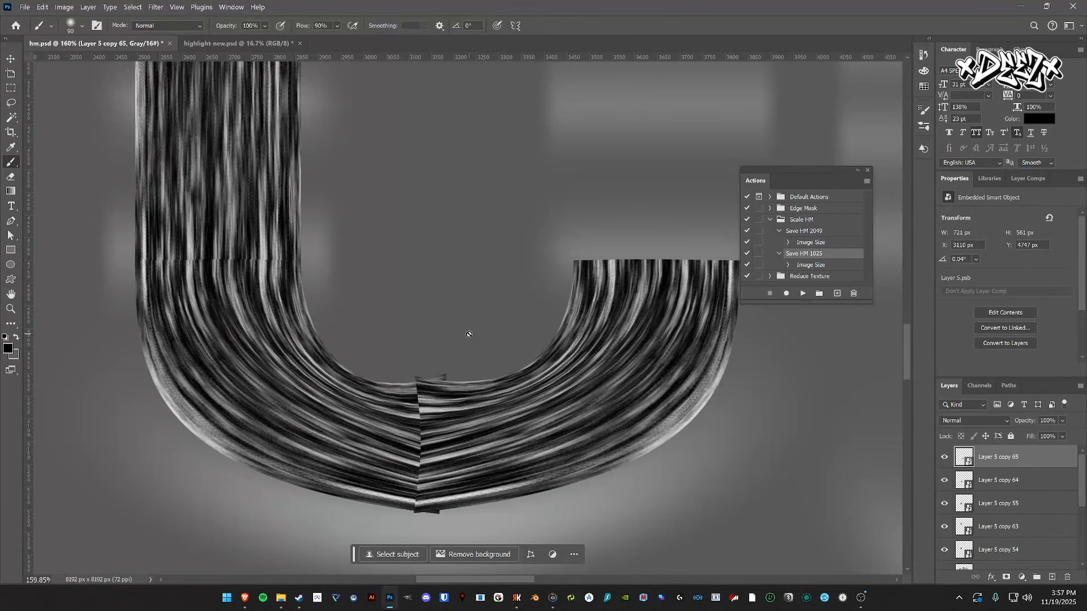
- Move the floating Actions panel up, away from the end of the curved rut piece
key("v")
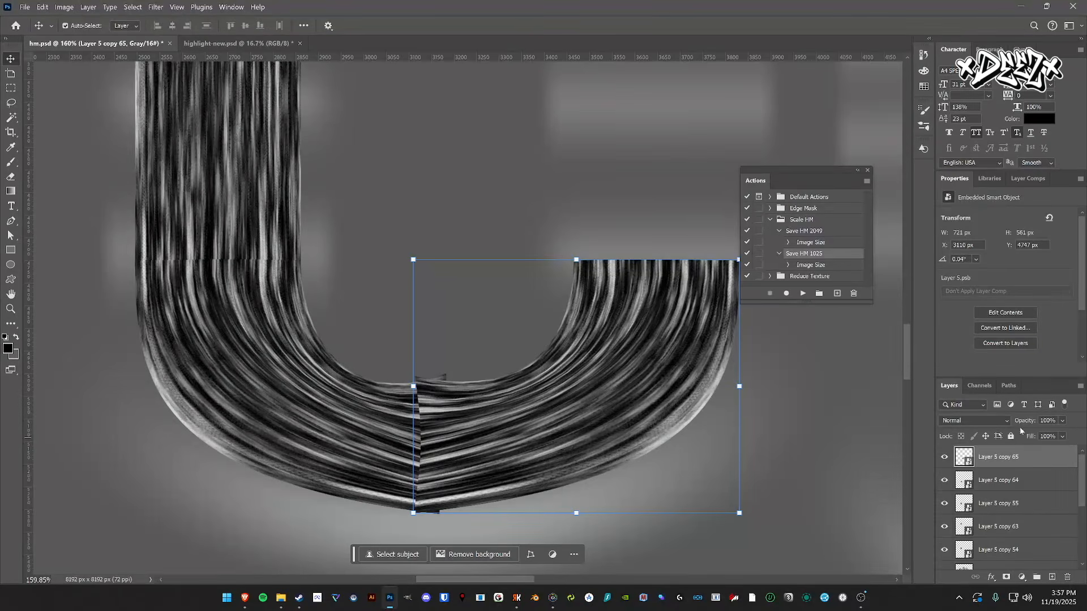
left_click(231, 7)
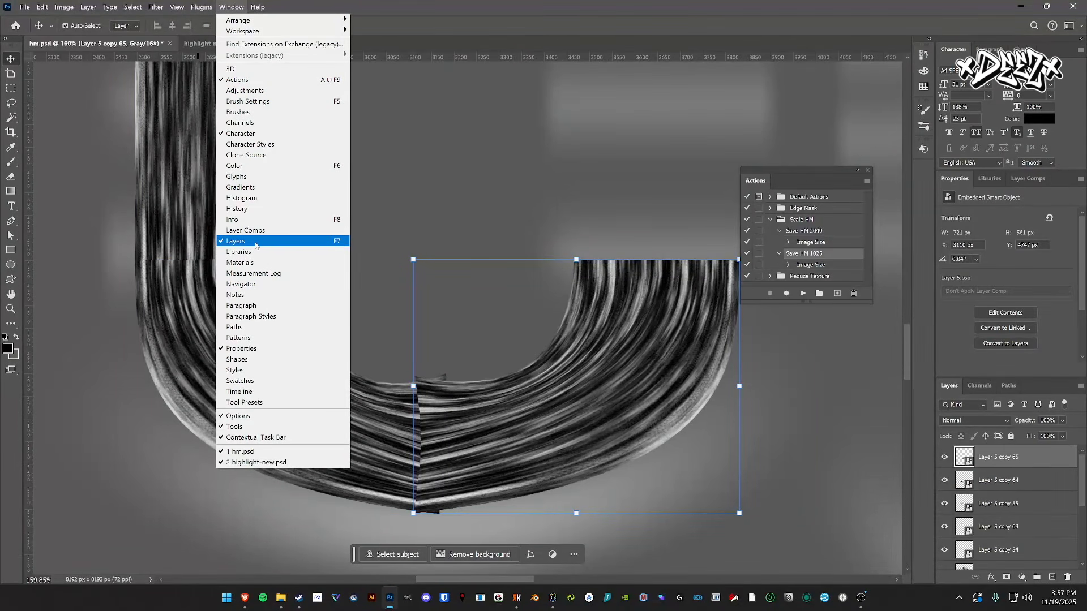
left_click(775, 187)
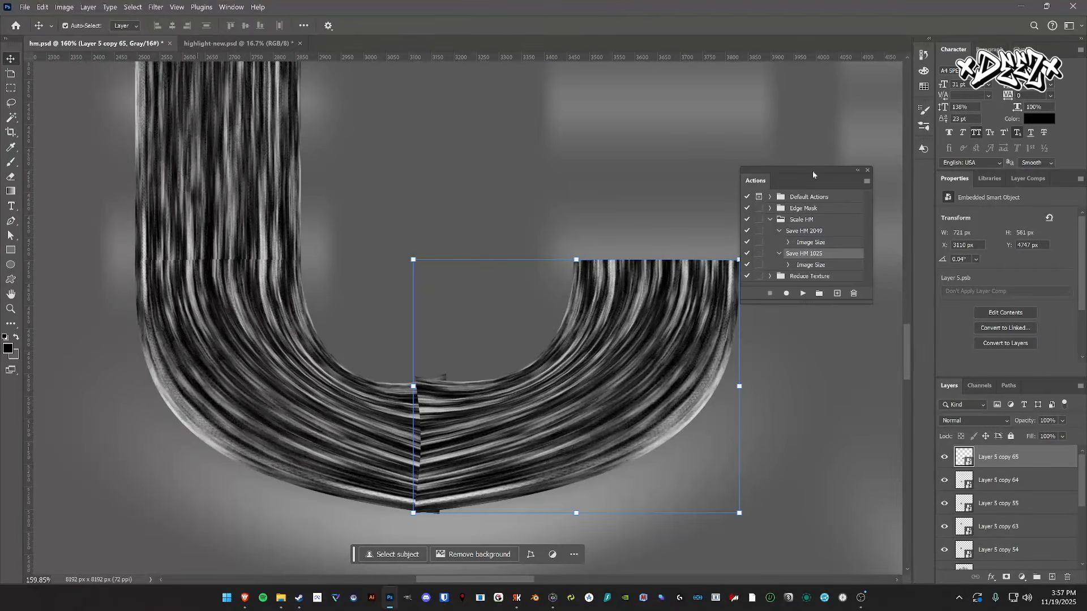
left_click_drag(812, 171, 818, 141)
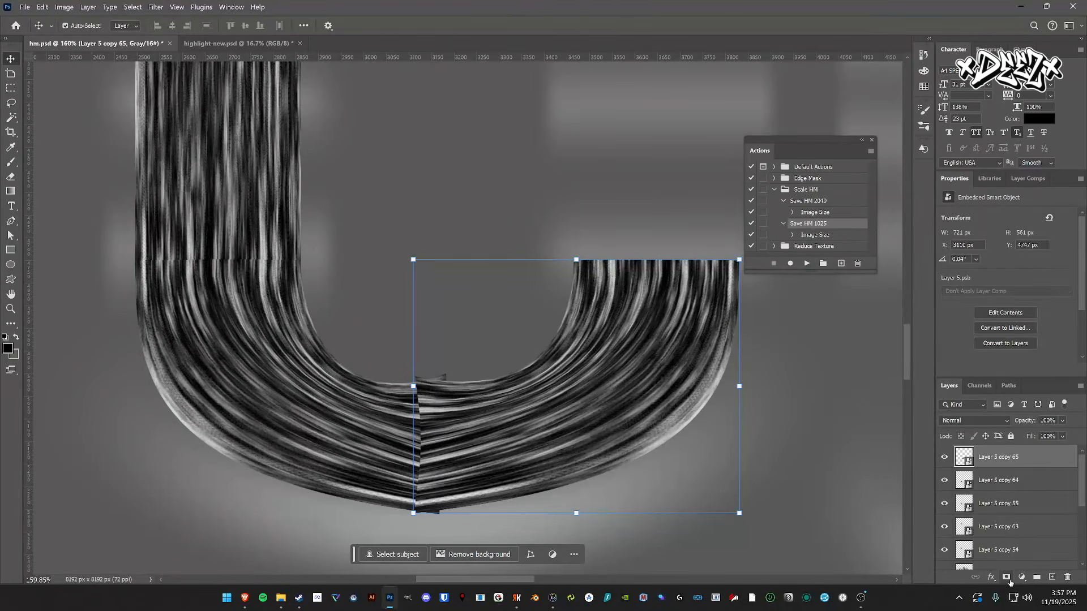
- Add a layer mask to Layer 5 copy 65 and pick a Soft Round brush with 0% hardness for it
left_click(1007, 578)
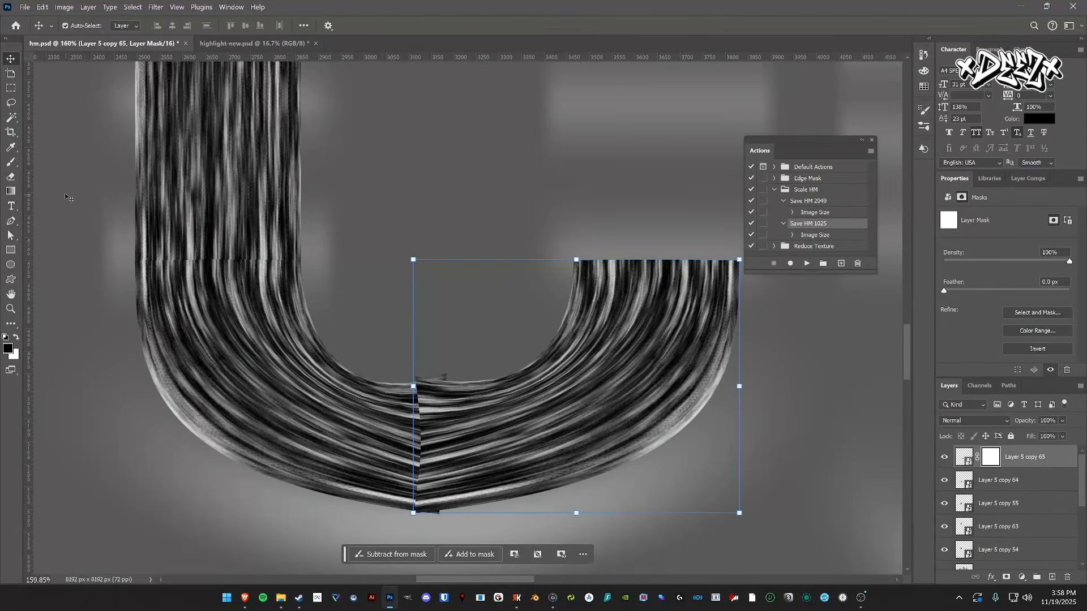
left_click(11, 163)
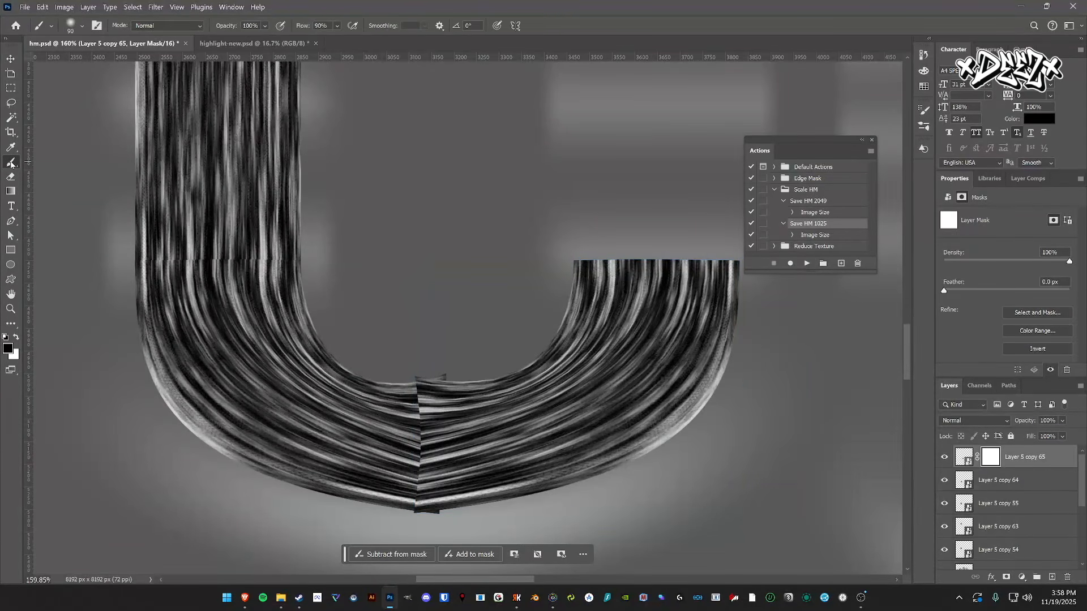
left_click(82, 27)
left_click(51, 178)
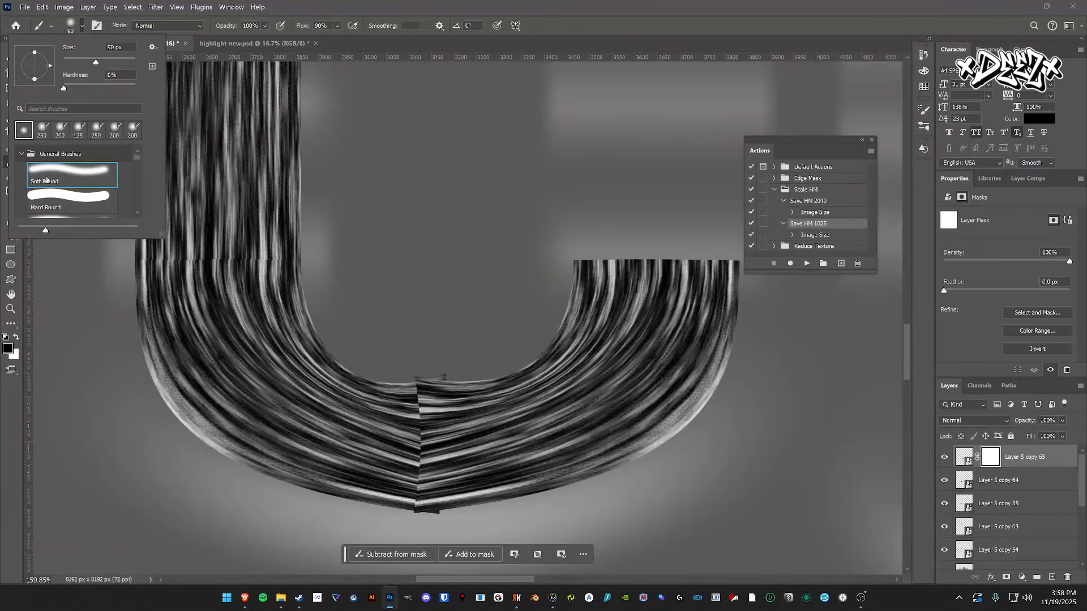
left_click(64, 89)
left_click(316, 10)
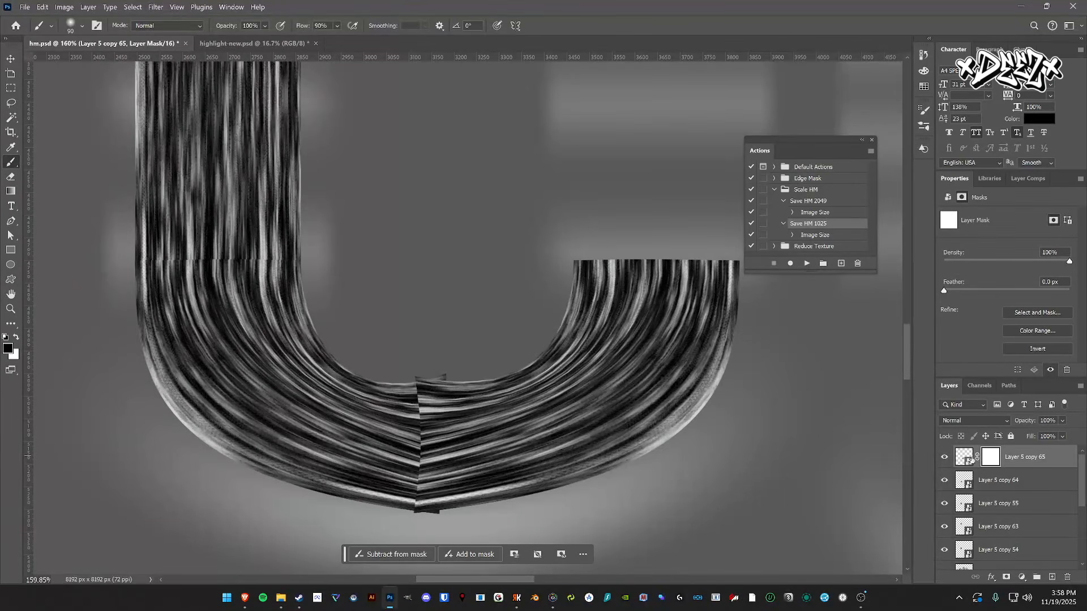
- Paint black on Layer 5 copy 65's mask along the seam from inner to outer edge, blending the two curve halves
left_click(963, 457)
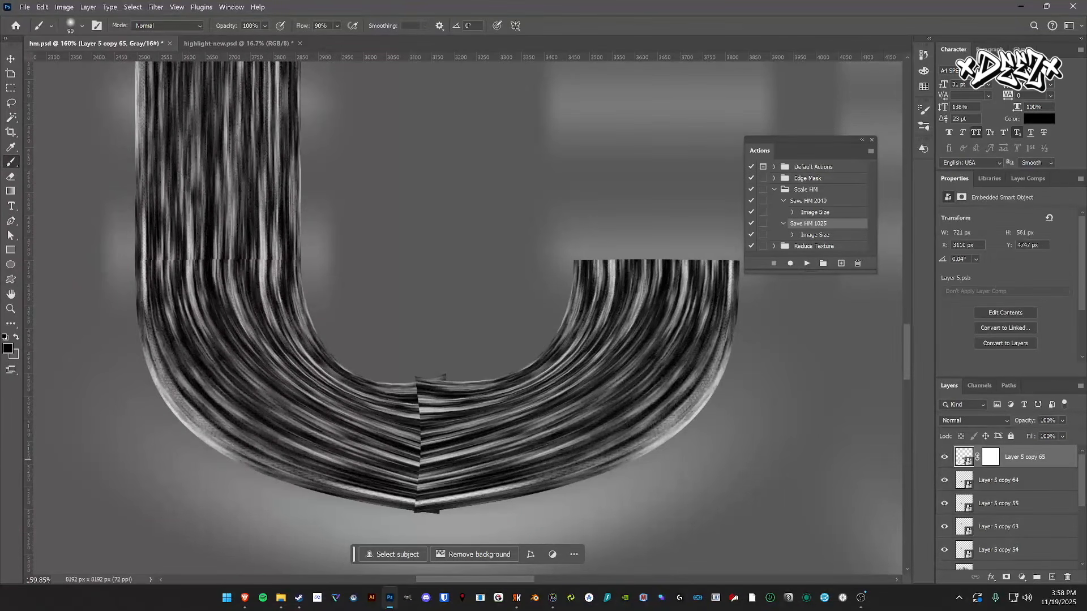
left_click(991, 459)
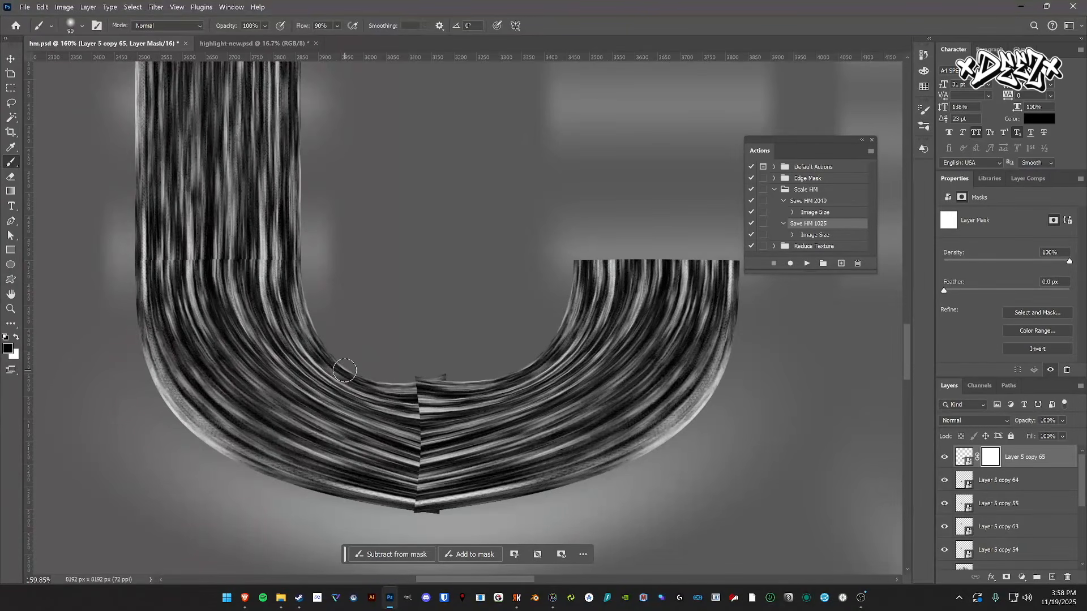
left_click_drag(421, 389, 410, 402)
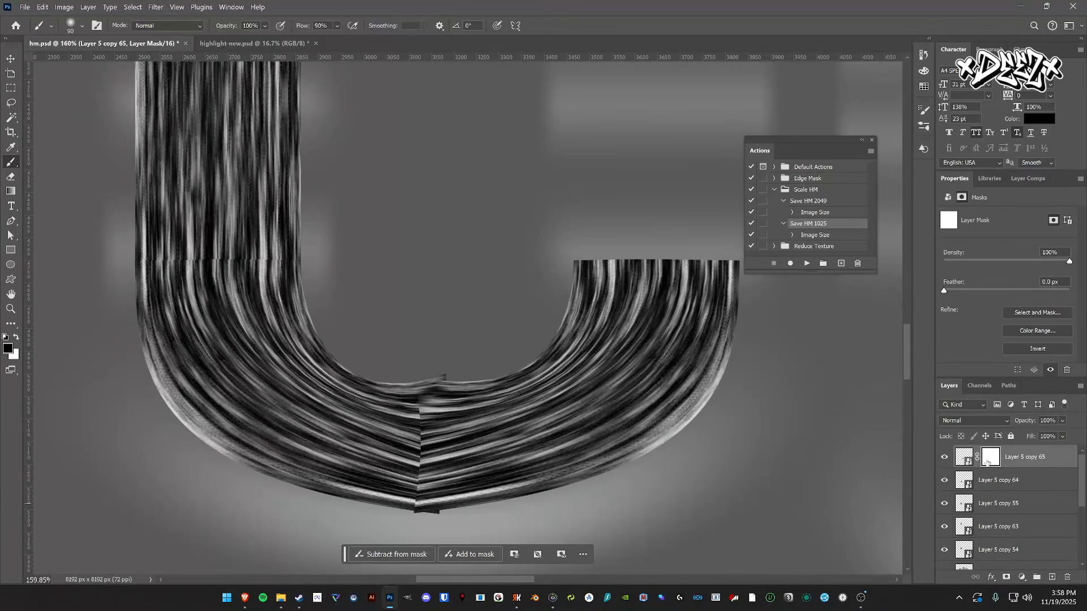
left_click_drag(416, 396, 417, 506)
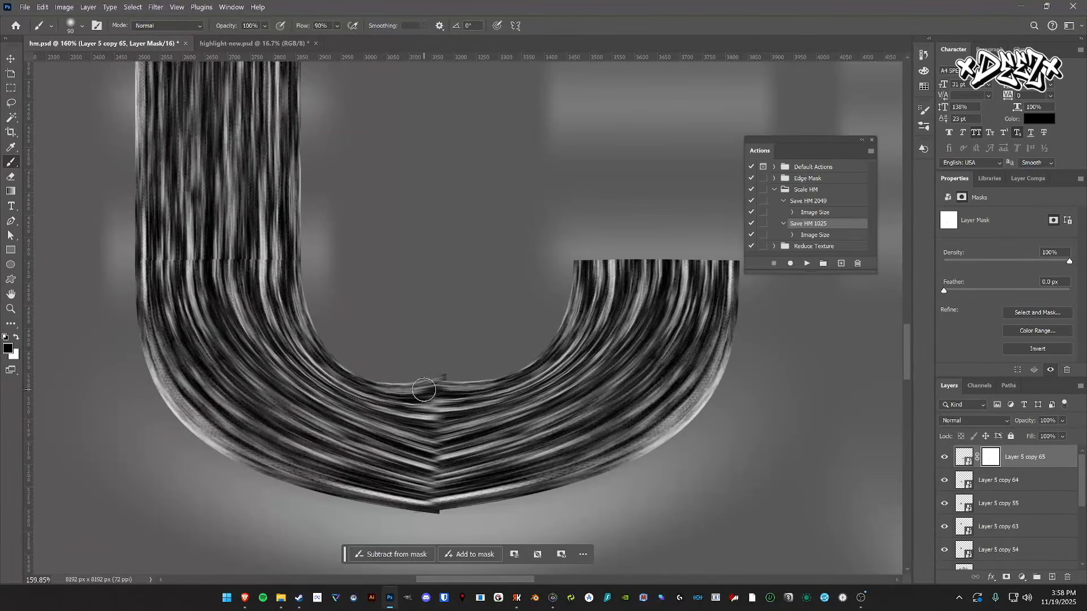
mouse_move(444, 390)
left_mouse_down()
mouse_move(416, 438)
mouse_move(425, 413)
mouse_move(435, 409)
mouse_move(421, 446)
mouse_move(429, 418)
mouse_move(431, 454)
left_mouse_up()
left_click(432, 377)
- Add a mask to Layer 5 copy 64 and paint out its protruding tips at the seam's inner and outer edges
left_click(996, 479)
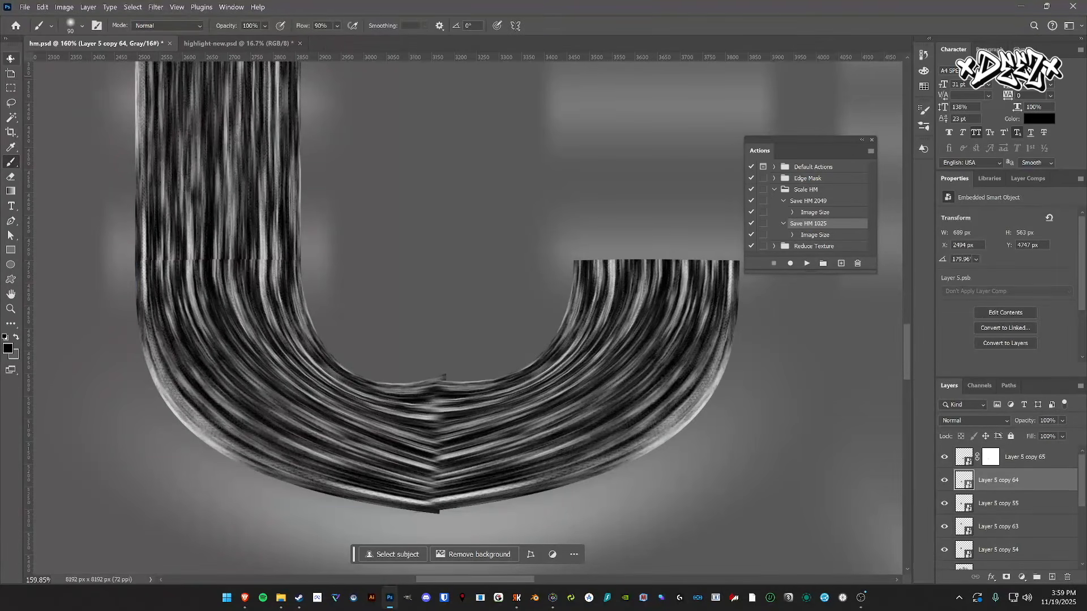
left_click(10, 57)
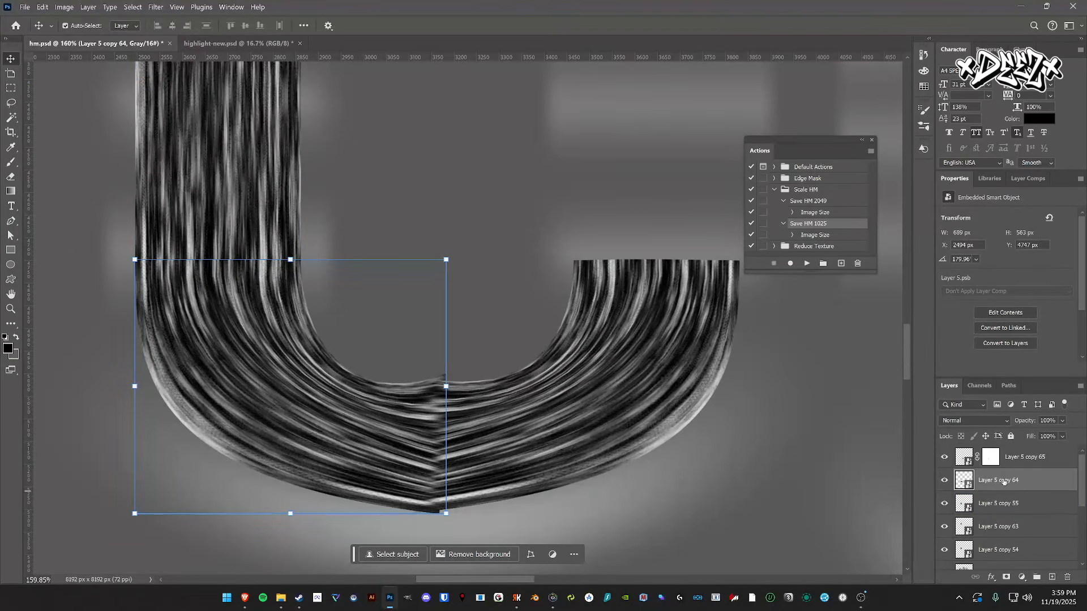
left_click(1006, 576)
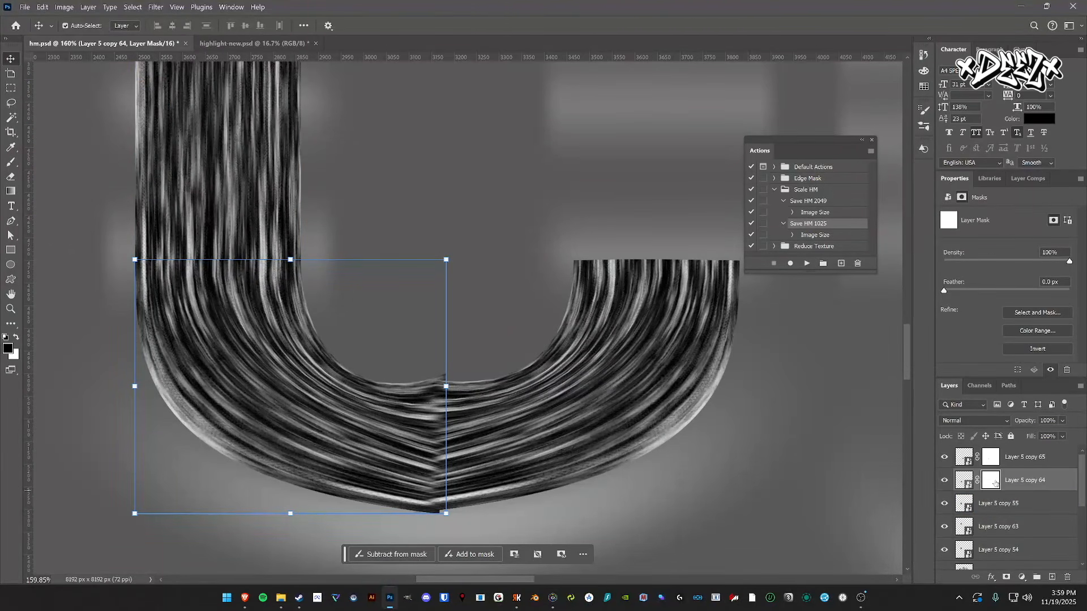
left_click(11, 162)
left_click_drag(444, 377, 435, 376)
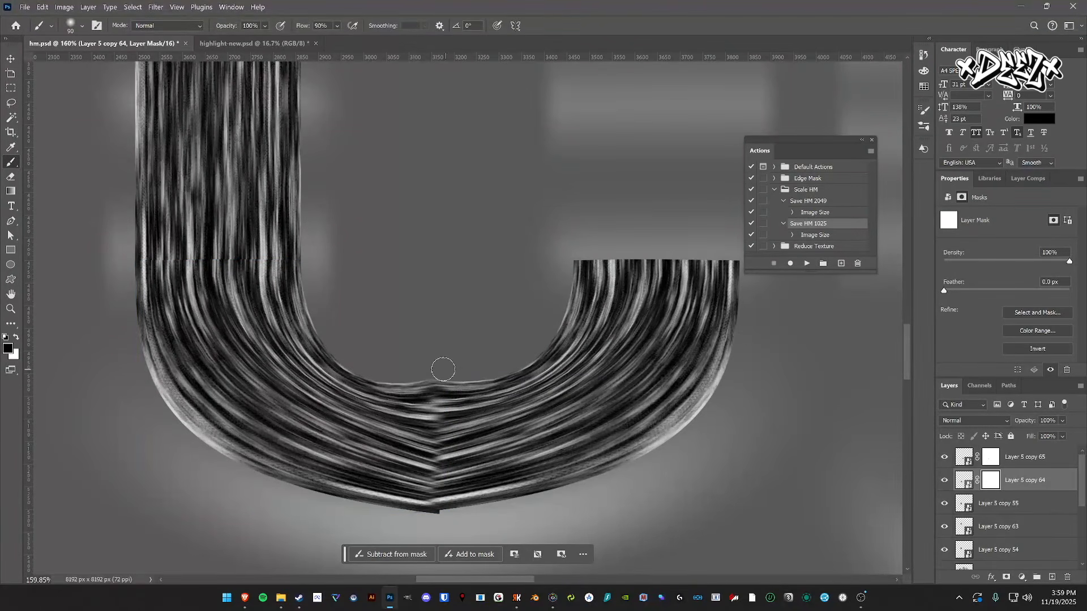
left_click_drag(436, 514, 436, 523)
- Reduce the mask brush size to 50 px and bring the whole U-shaped turn into view
key("bracketleft")
key("bracketleft")
key("bracketleft")
key("bracketleft")
scroll(405, 367, "down", 6)
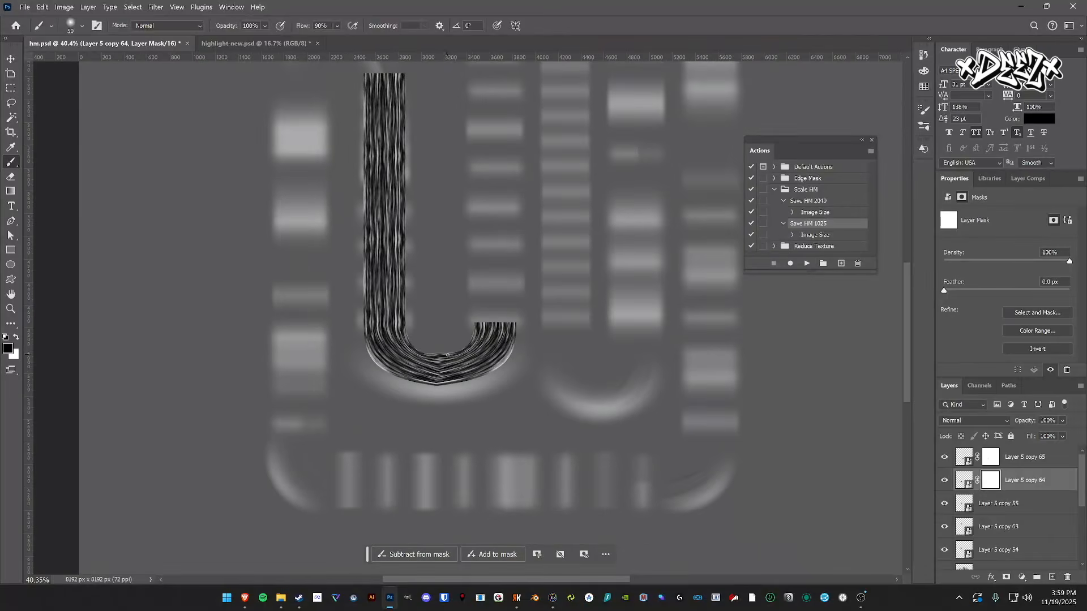
- Examine the mask-blended seam of the U-shaped rut turn both up close and in the context of the lane
scroll(446, 351, "up", 3)
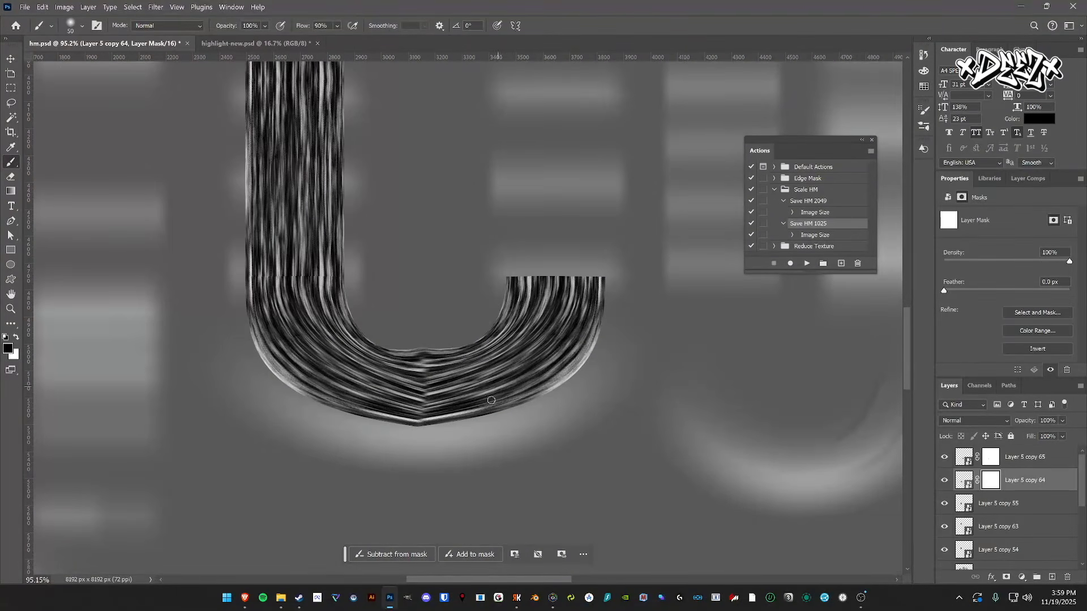
scroll(516, 377, "down", 1)
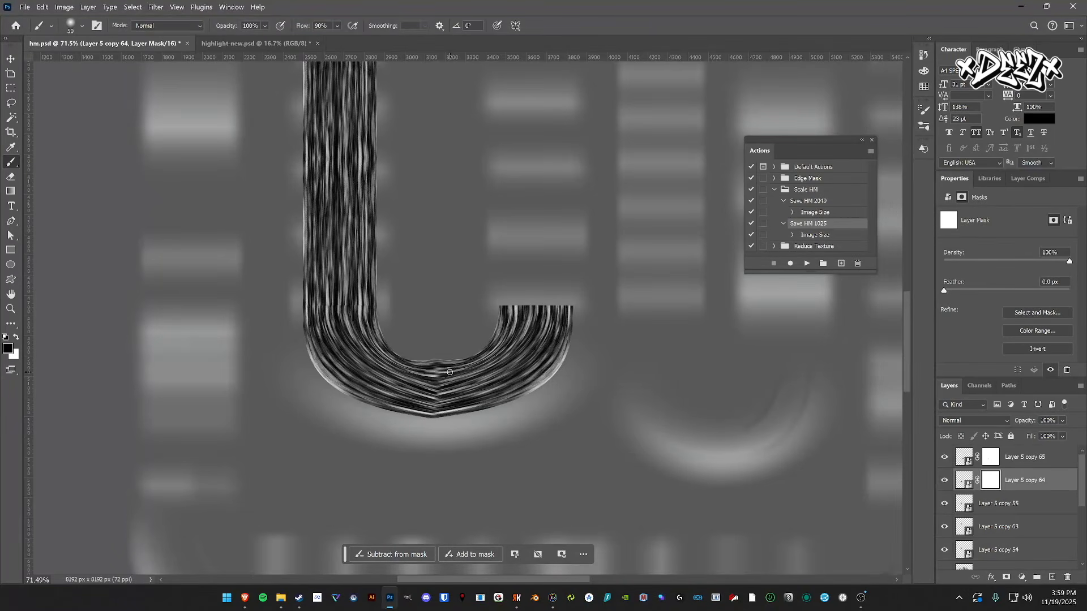
scroll(450, 372, "up", 3)
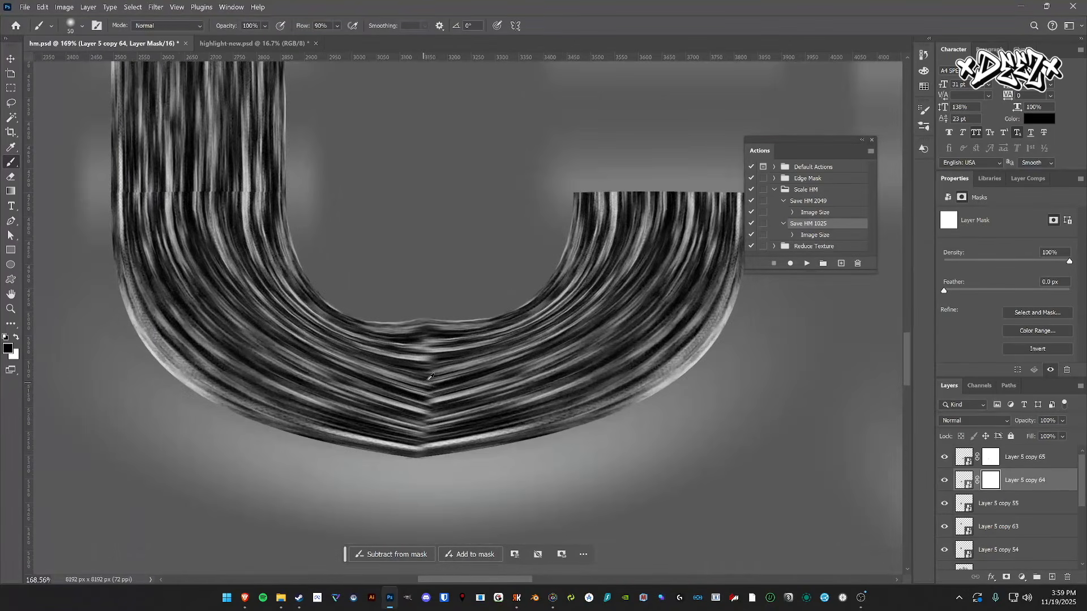
scroll(421, 399, "down", 1)
scroll(420, 399, "down", 1)
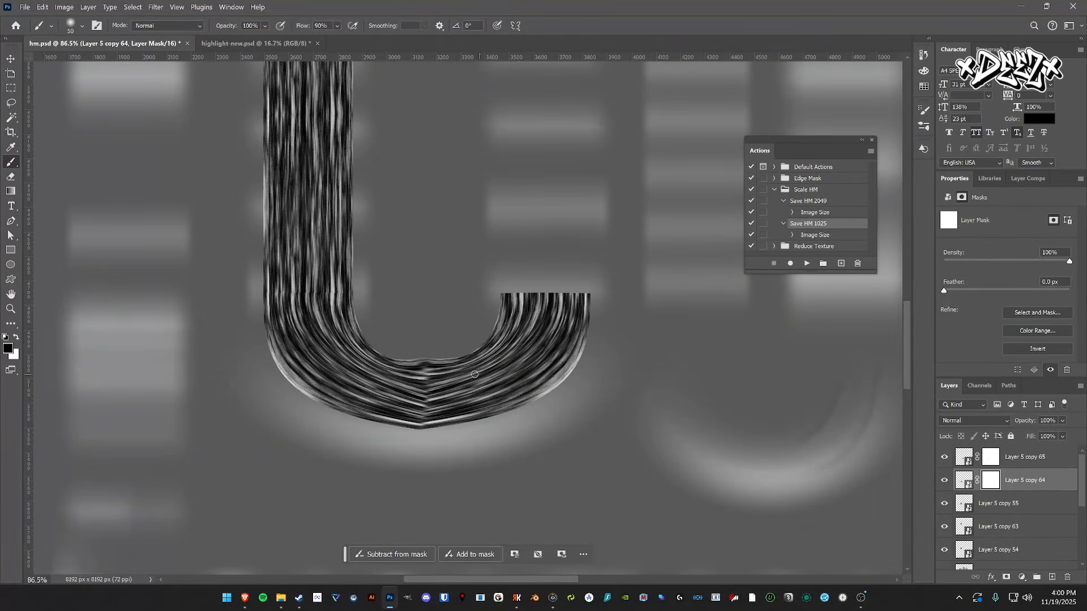
scroll(422, 390, "up", 2)
scroll(421, 389, "down", 3)
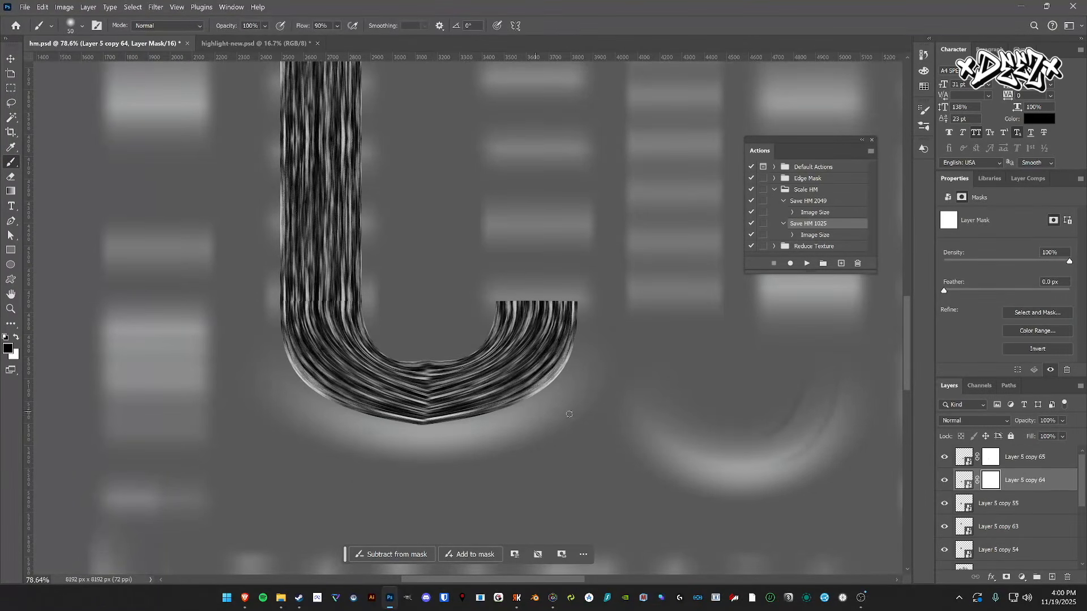
scroll(593, 261, "down", 2)
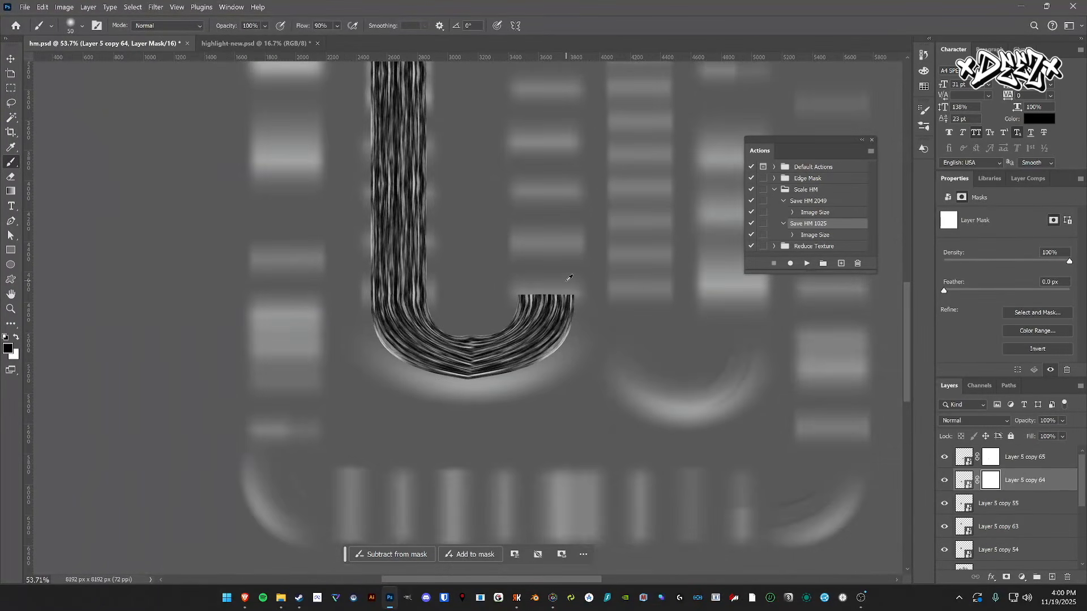
- Duplicate the second curve half, Layer 5 copy 65, and place the copy at the arched turn atop the neighbouring lane
scroll(594, 306, "up", 4)
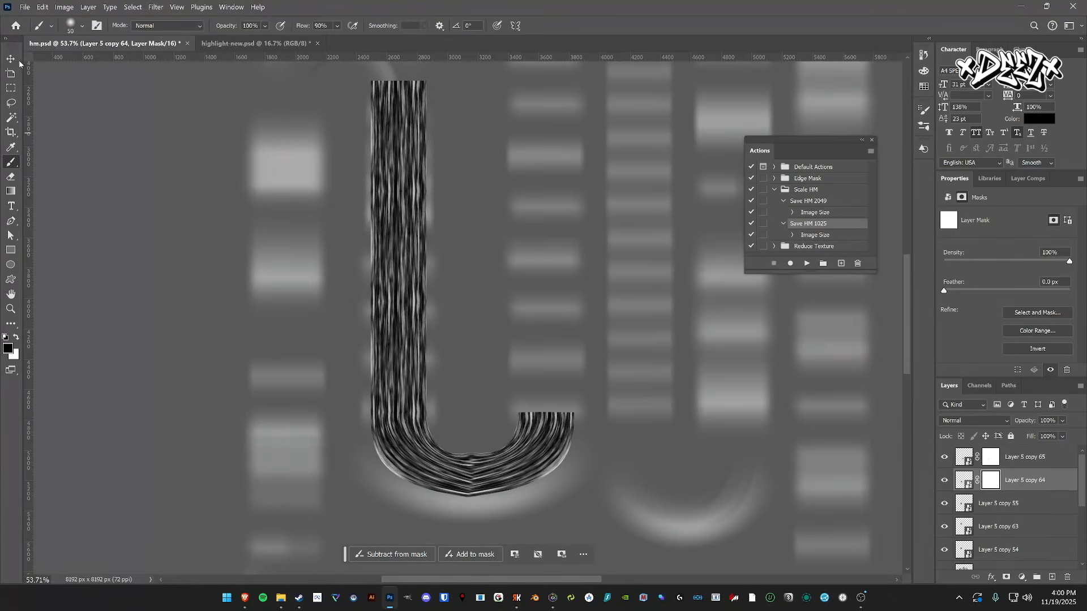
left_click(13, 60)
left_click(496, 480)
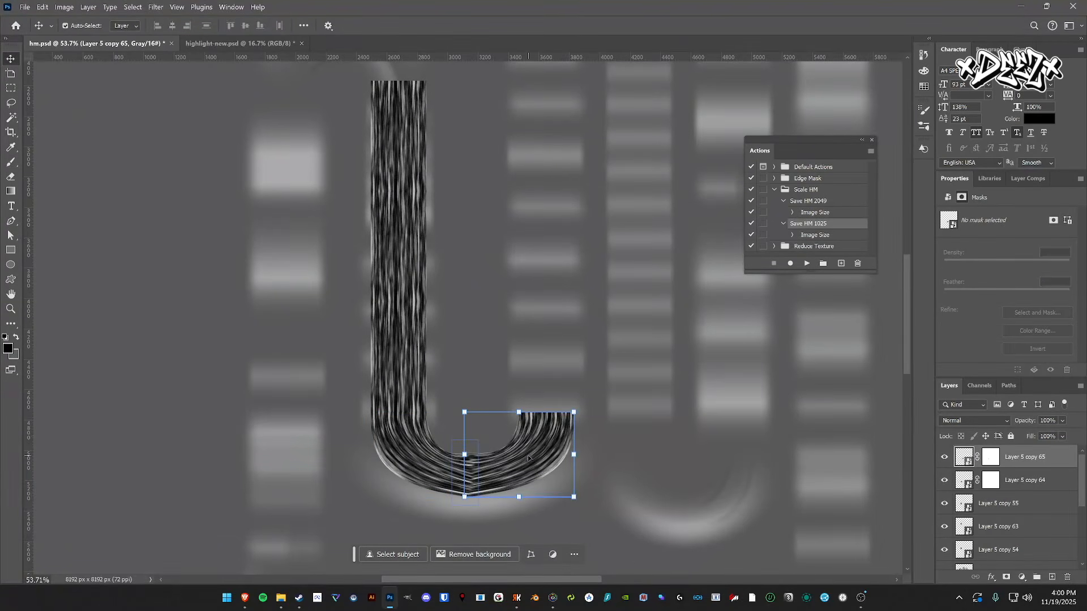
left_click_drag(541, 447, 601, 169)
scroll(586, 188, "up", 5)
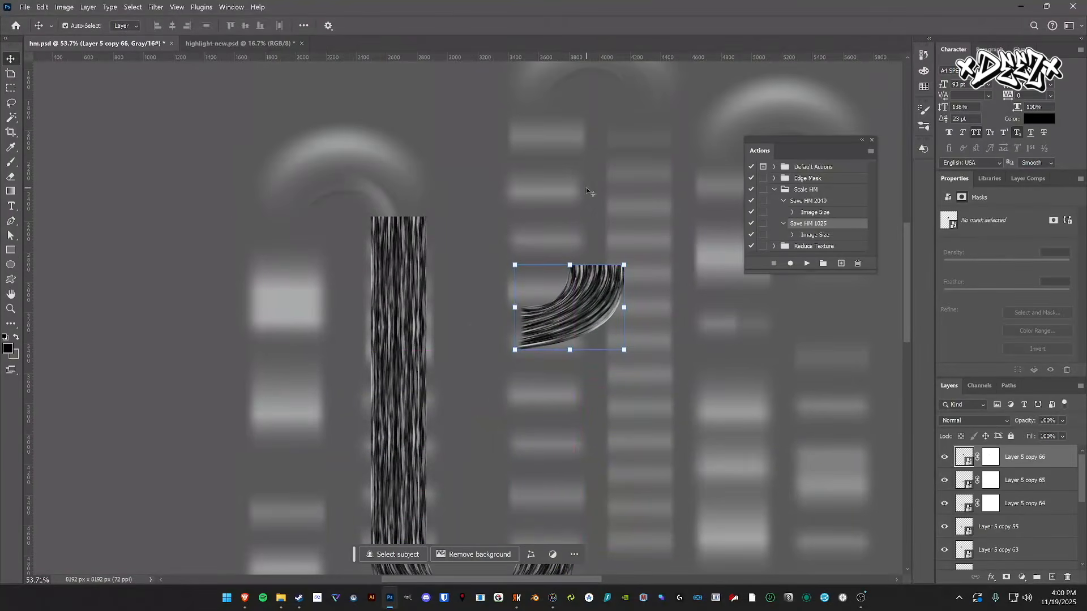
left_click_drag(593, 423, 573, 243)
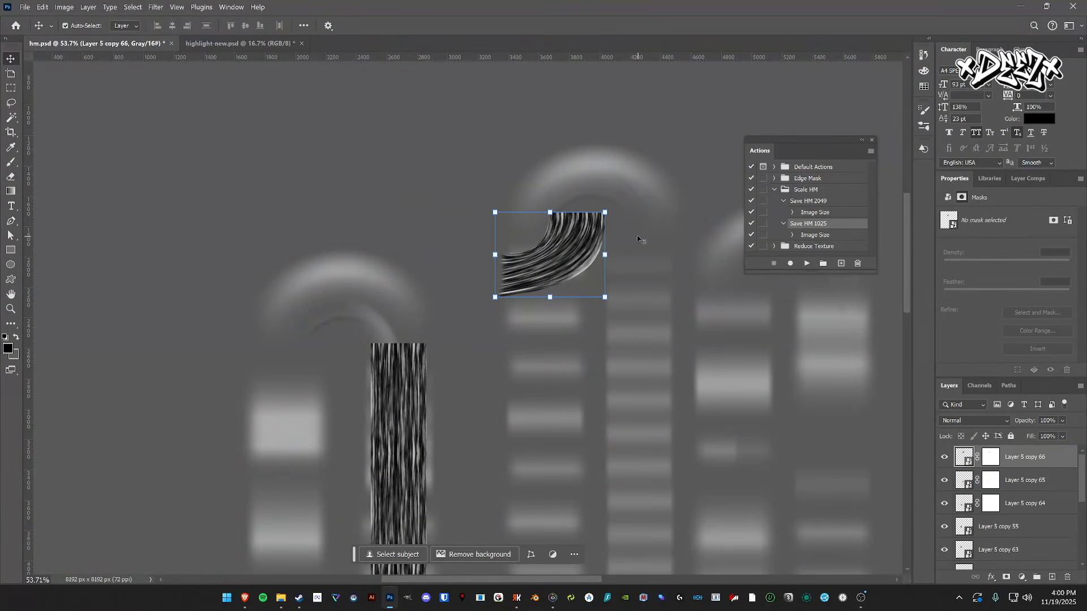
left_click_drag(615, 209, 613, 252)
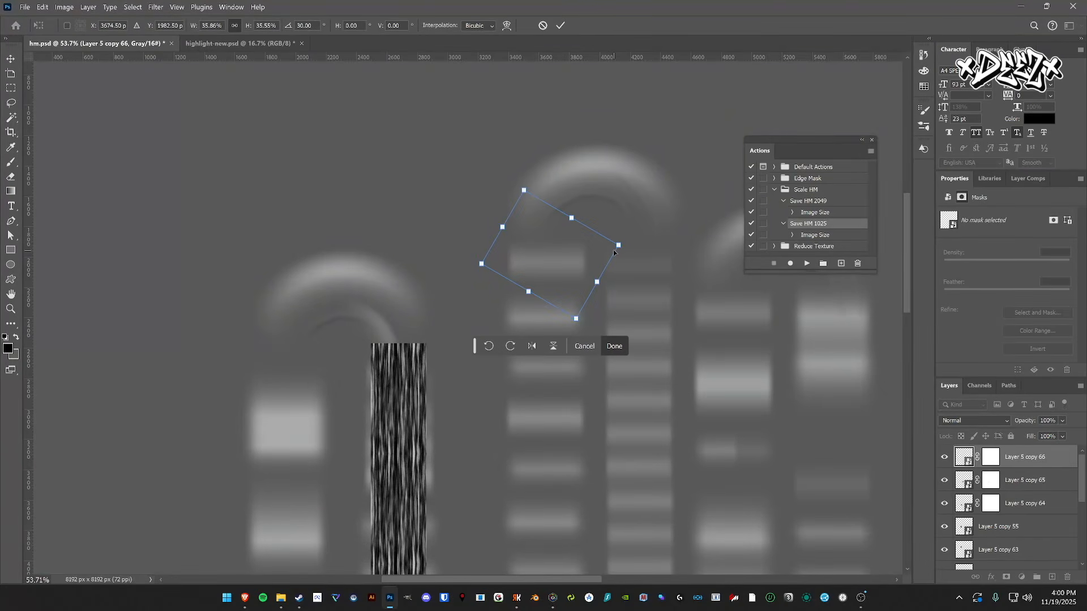
key("ctrl+z")
key("Return")
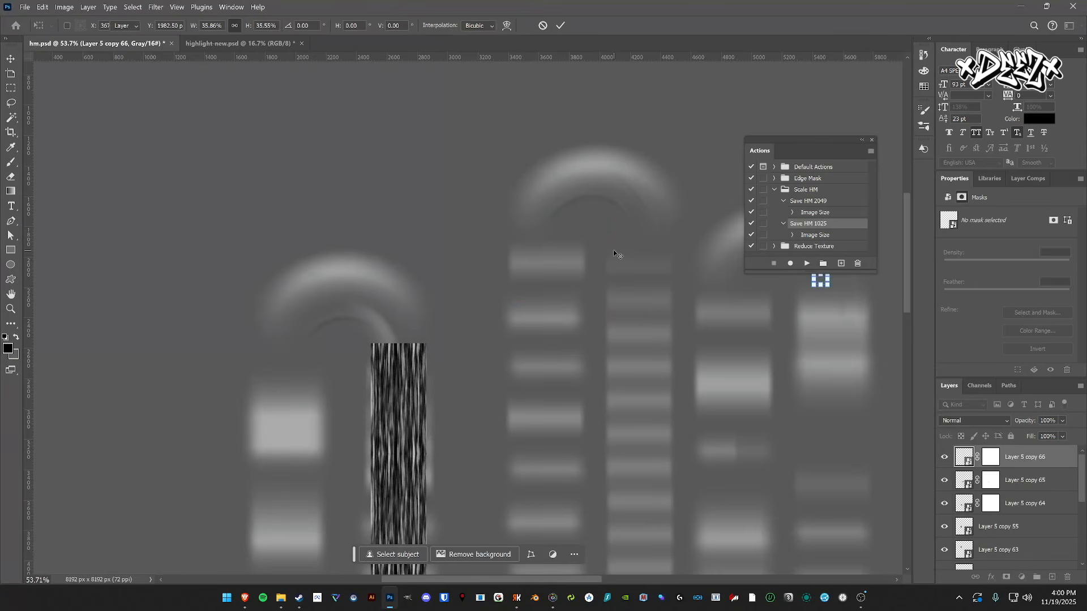
- Delete the layer mask from Layer 5 copy 66 and rotate the curve piece by about 180 degrees
left_click(990, 457)
right_click(992, 459)
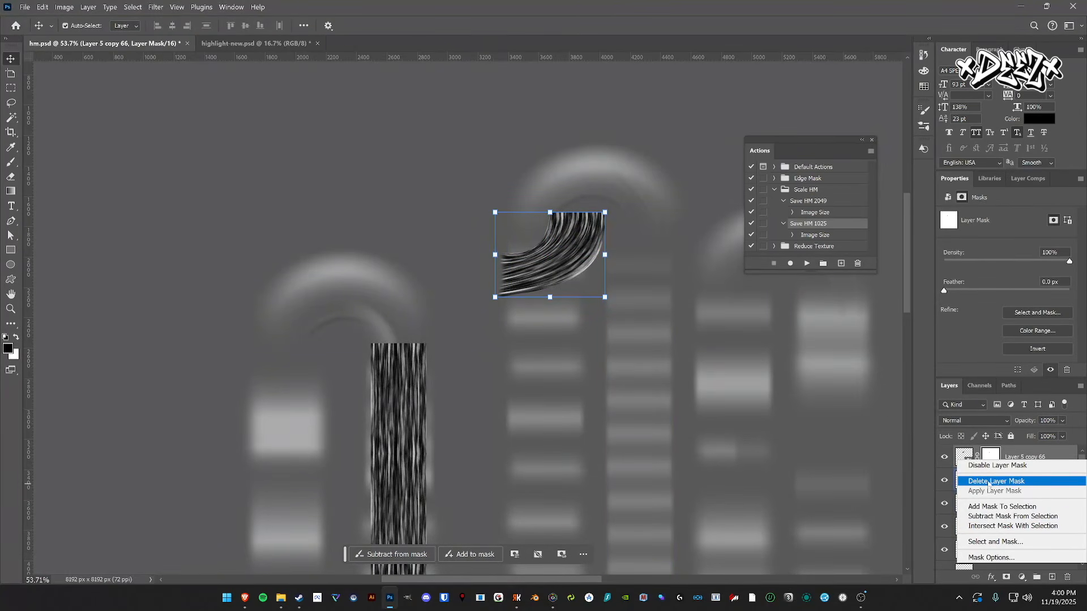
left_click(997, 484)
left_click_drag(612, 214, 524, 269)
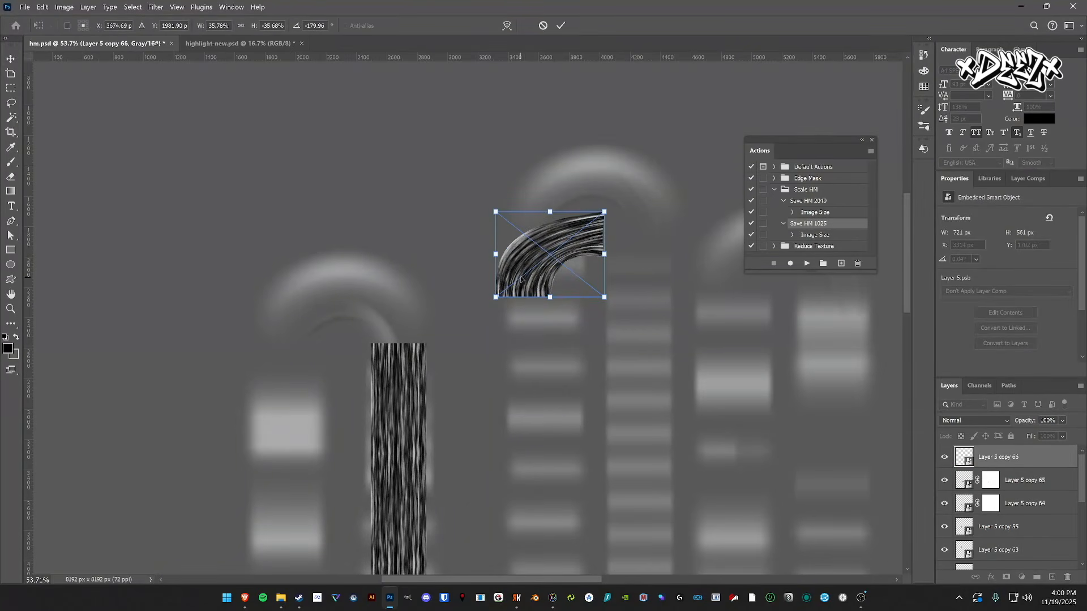
scroll(392, 426, "down", 5)
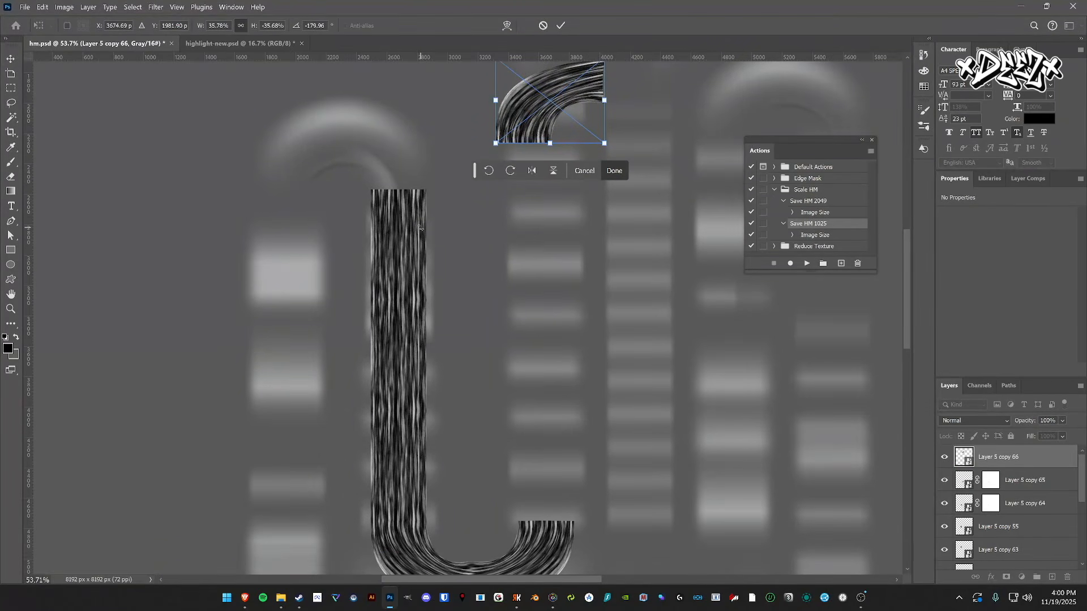
key("Return")
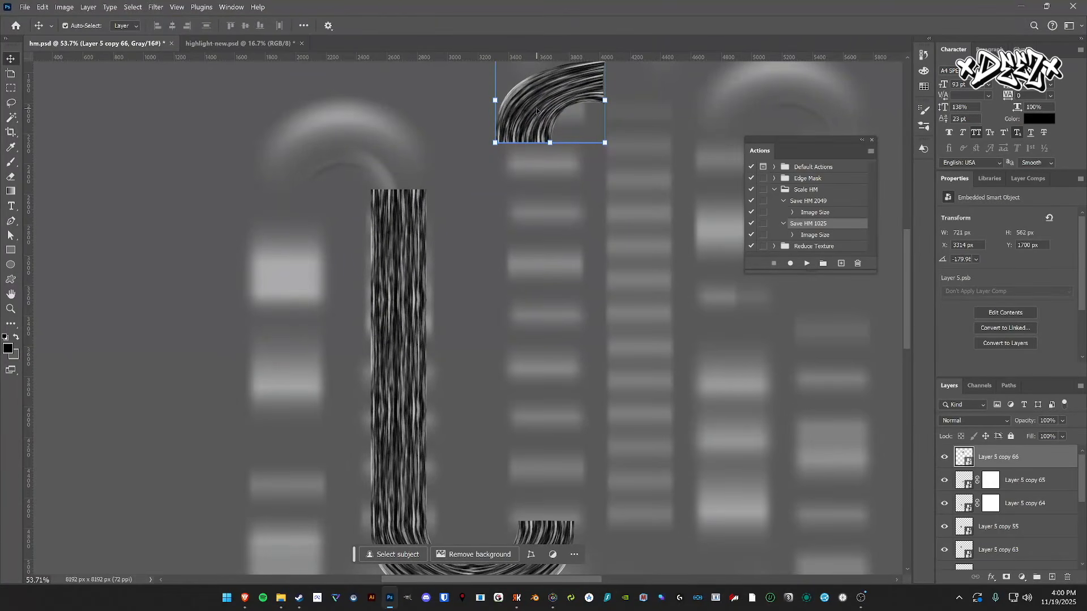
- Delete the rotated curve piece, Layer 5 copy 66, from the arched turn
scroll(542, 249, "down", 3)
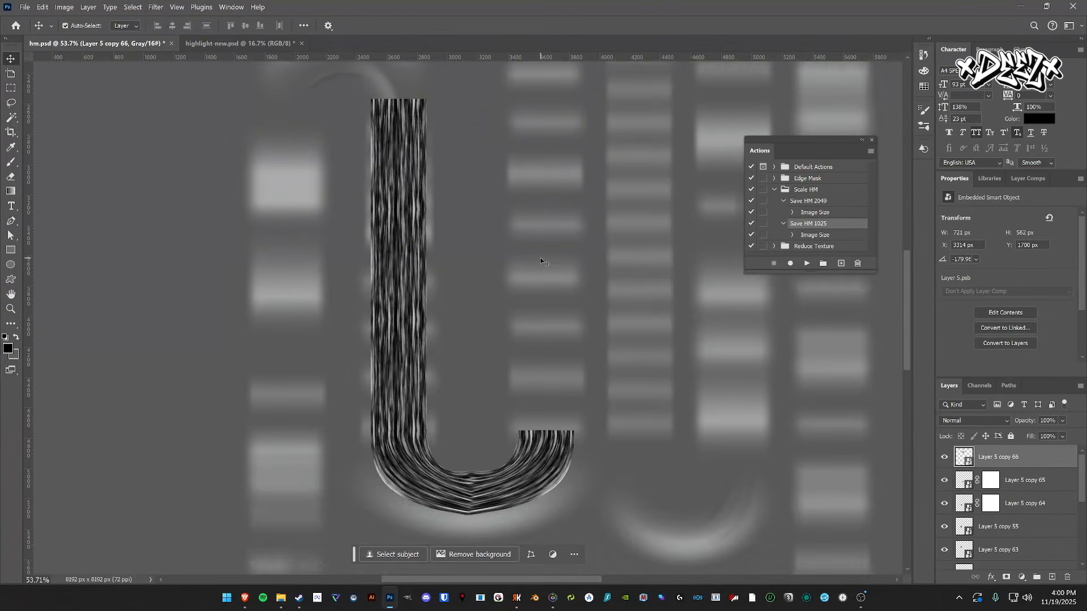
scroll(542, 226, "up", 5)
scroll(548, 172, "down", 5)
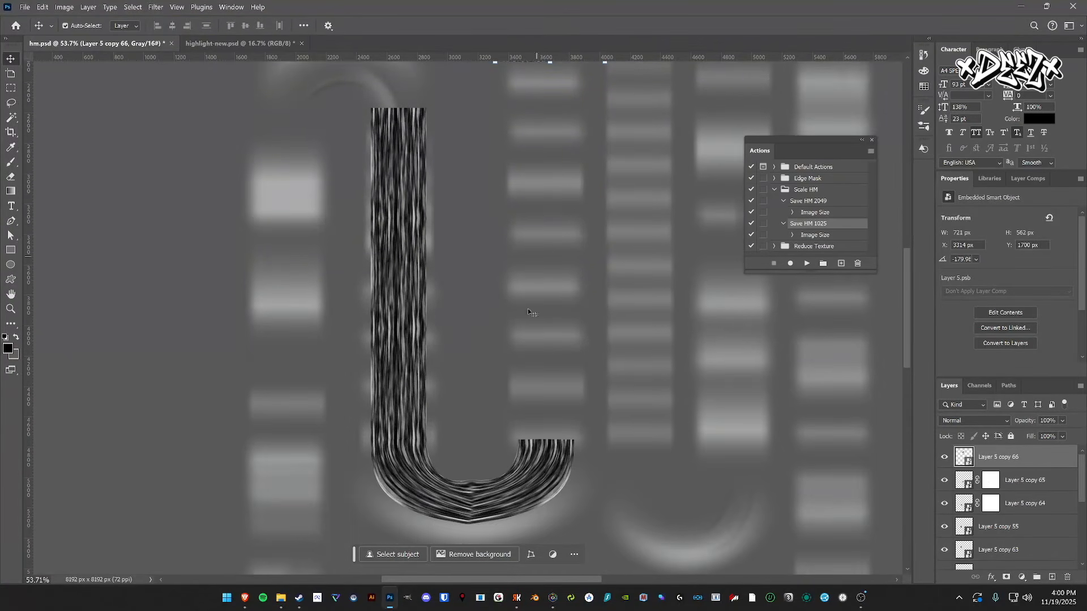
scroll(545, 393, "up", 5)
key("Delete")
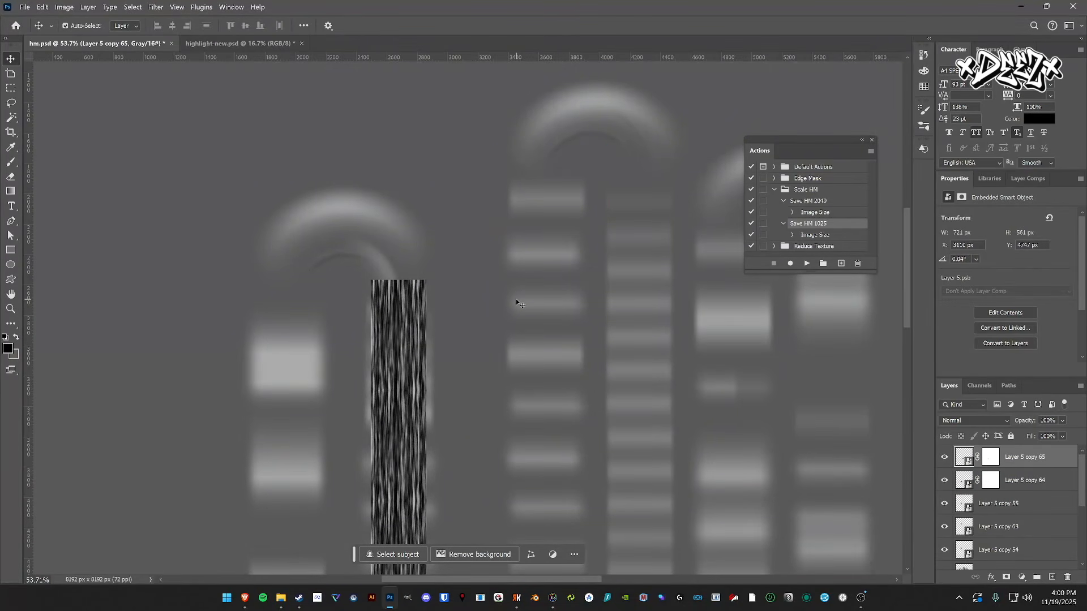
- Select all the rut pattern layers from Layer 5 copy 65 down to Layer 5 copy 54 and delete them
scroll(515, 299, "down", 4)
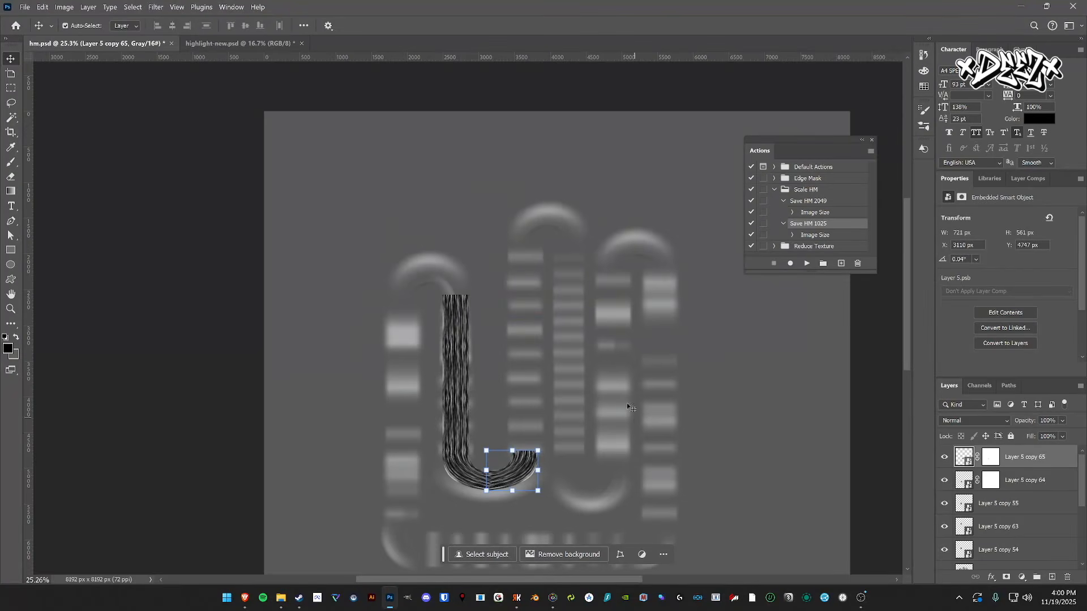
scroll(430, 385, "down", 4)
scroll(379, 441, "up", 1)
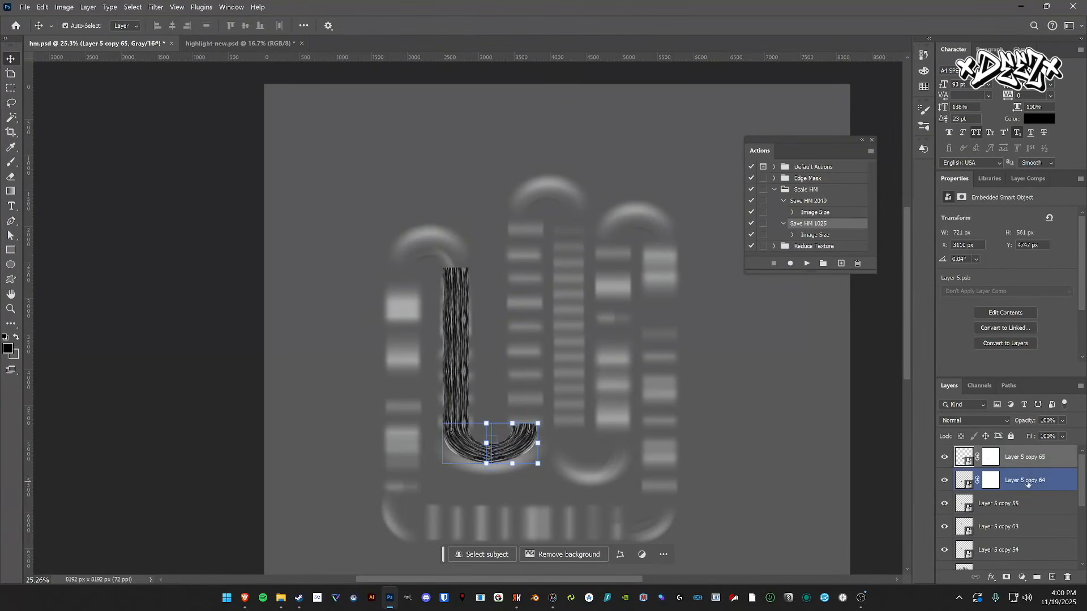
scroll(1029, 485, "down", 2)
left_click(1035, 503, "shift")
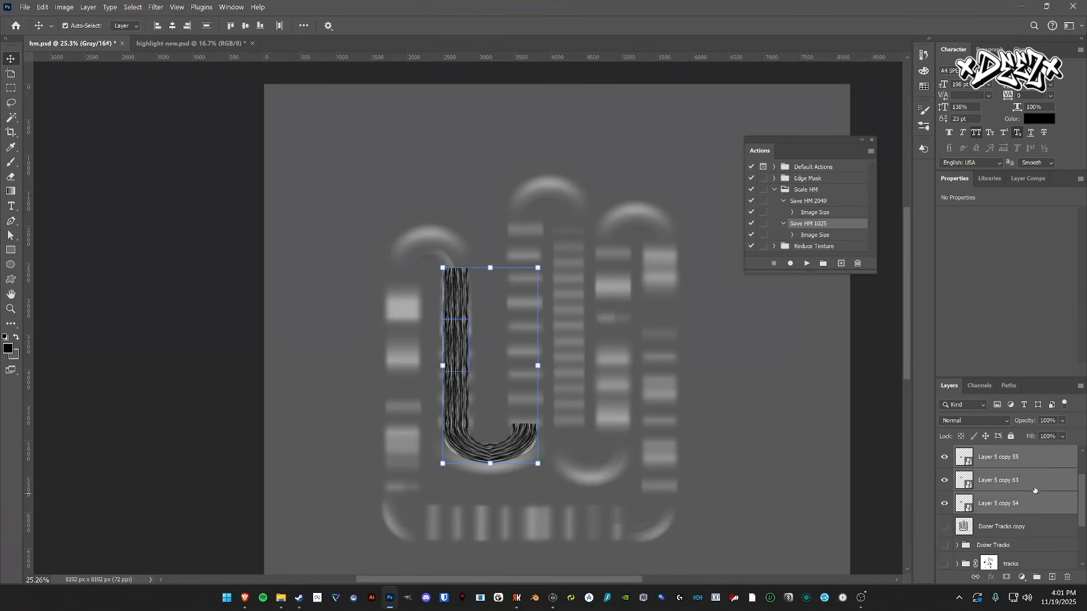
key("Delete")
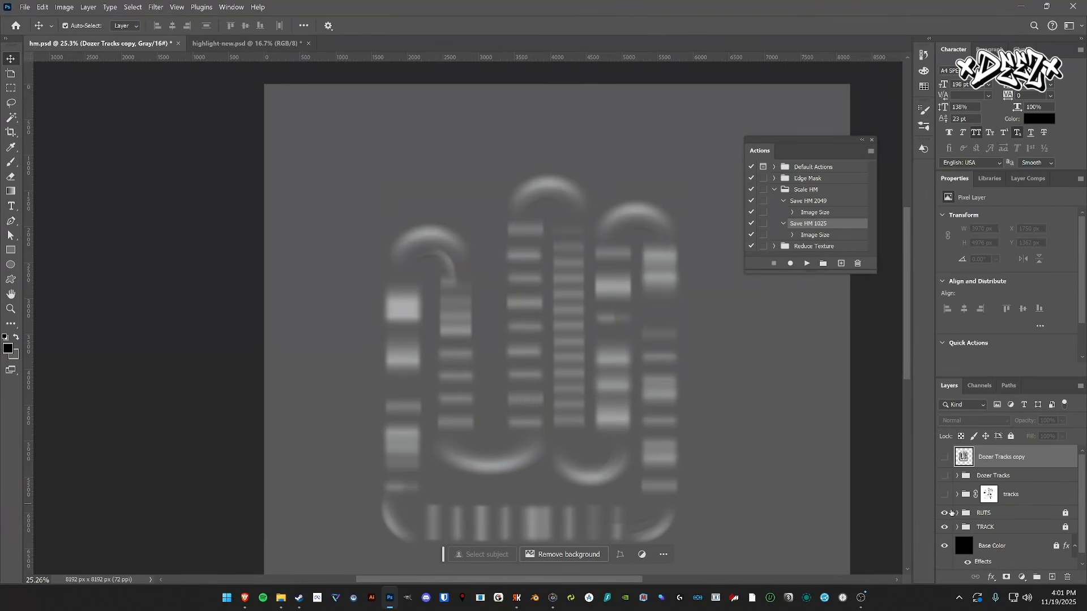
- Show the tracks group and examine its rut lanes and turns across the whole track
left_click(944, 495)
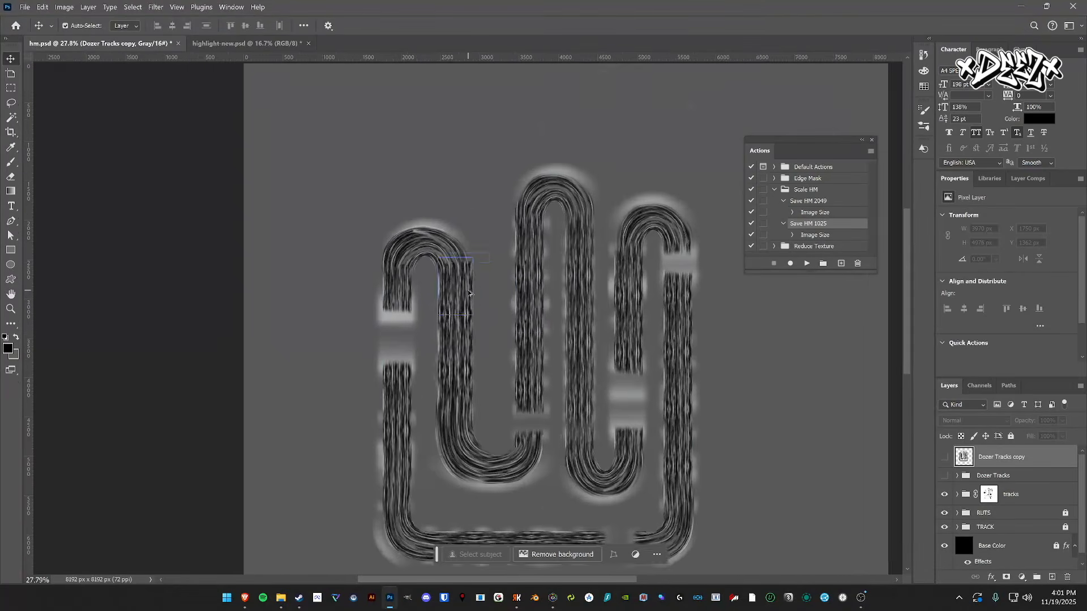
scroll(490, 303, "up", 3)
scroll(481, 323, "down", 2)
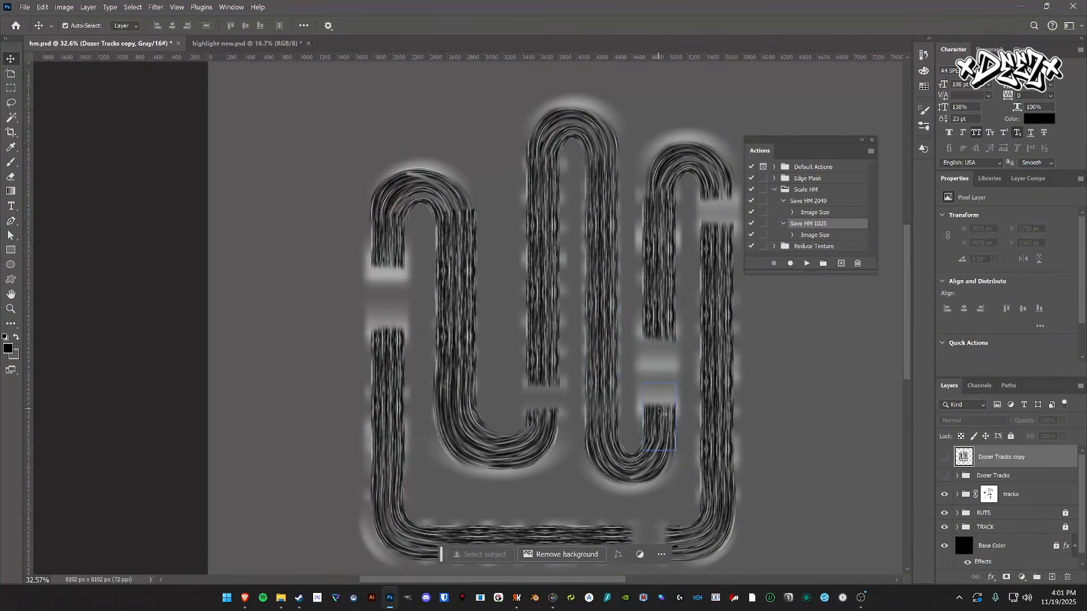
scroll(394, 279, "up", 5)
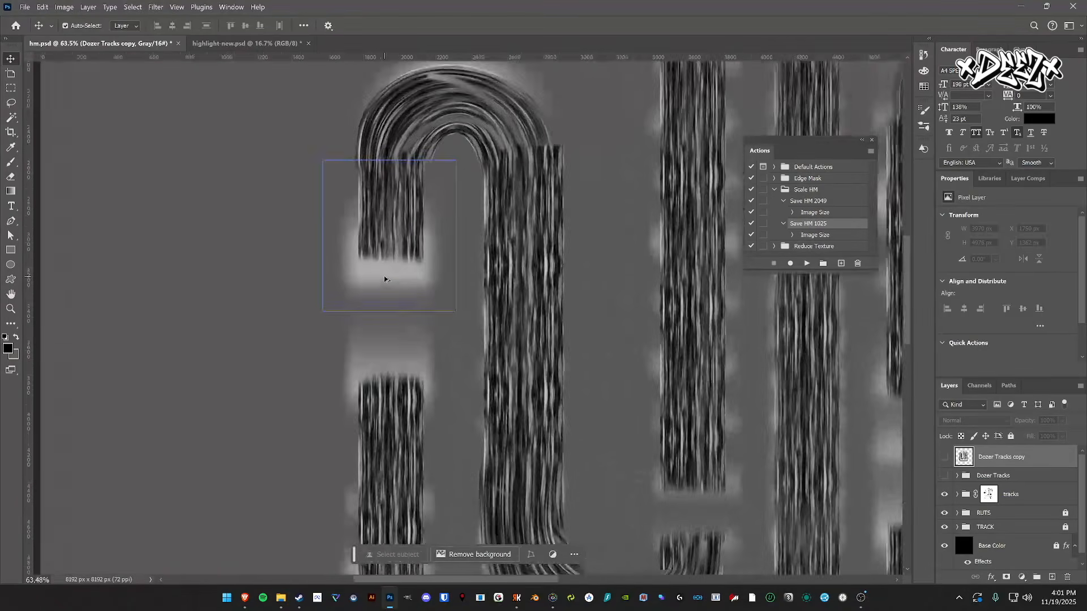
scroll(474, 386, "down", 3)
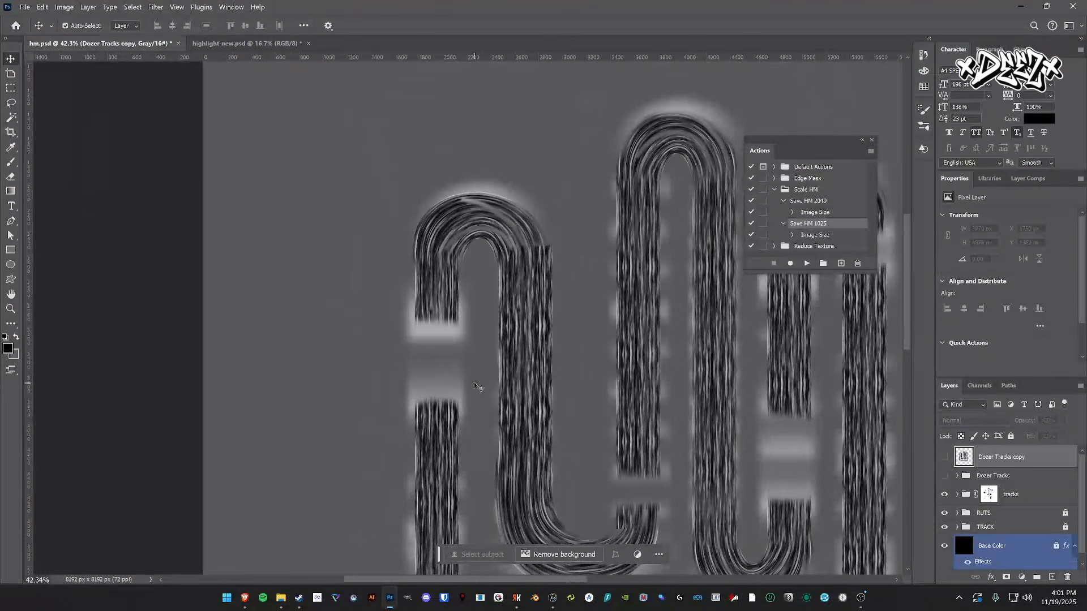
scroll(781, 434, "right", 3)
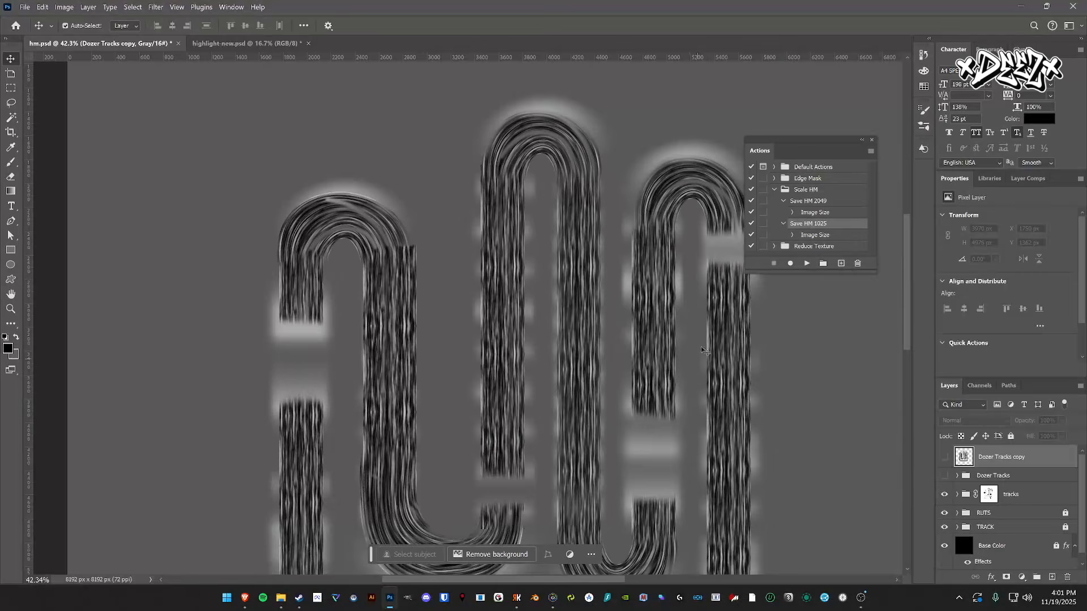
scroll(673, 372, "down", 2)
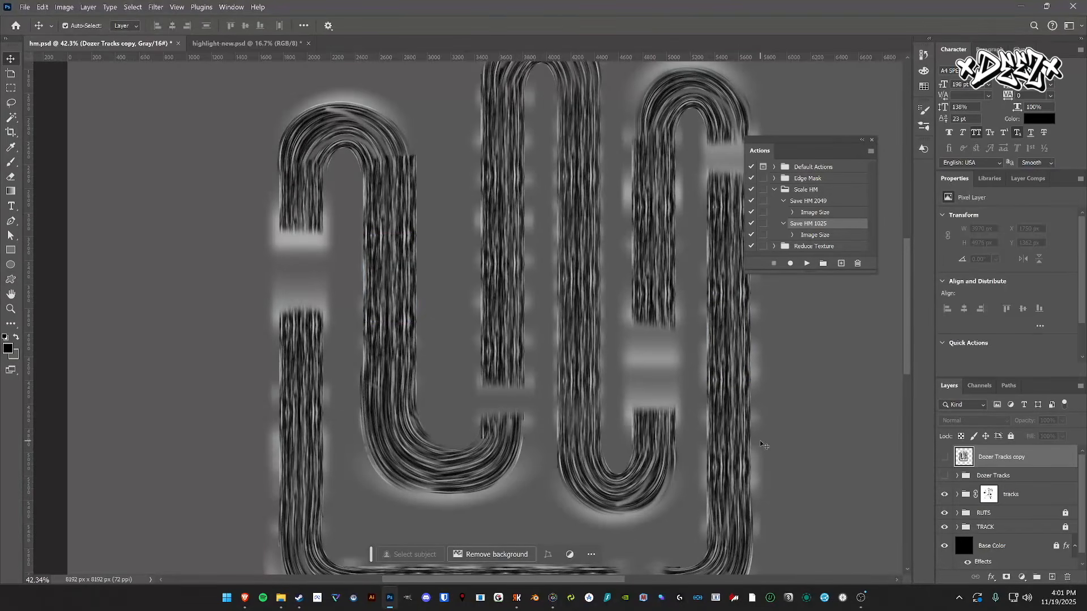
scroll(618, 501, "down", 2)
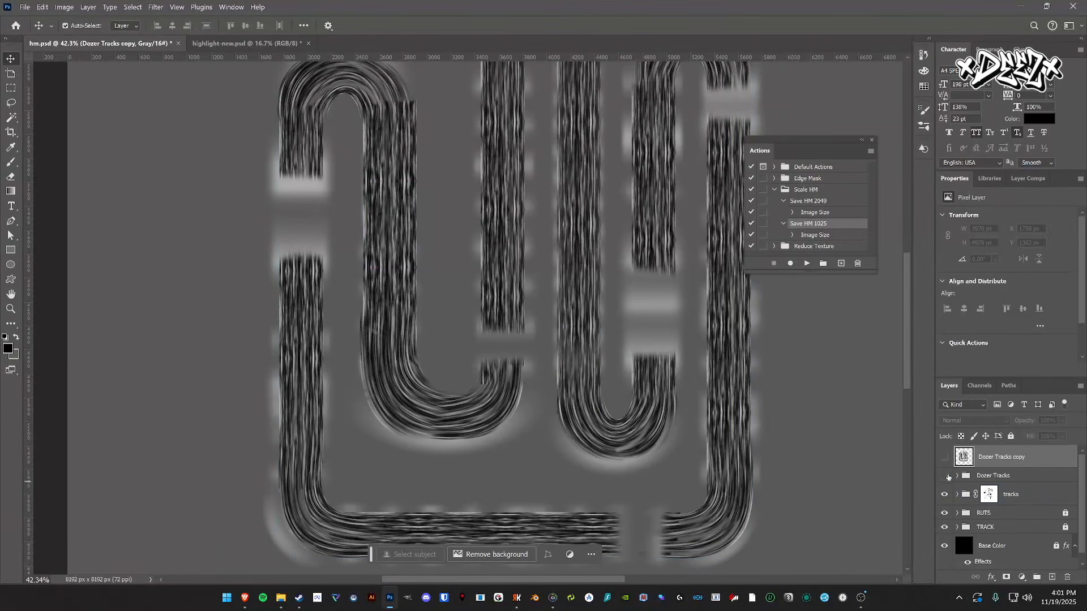
- Show the Dozer Tracks group and examine its tread texture up close where it meets the rut lanes
left_click(944, 476)
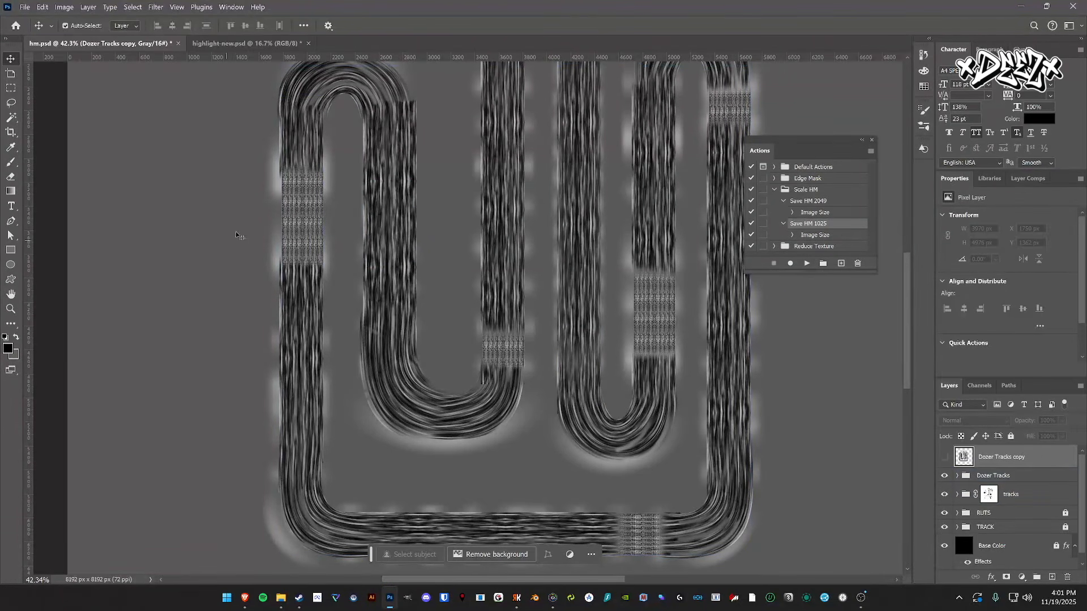
scroll(300, 211, "up", 5)
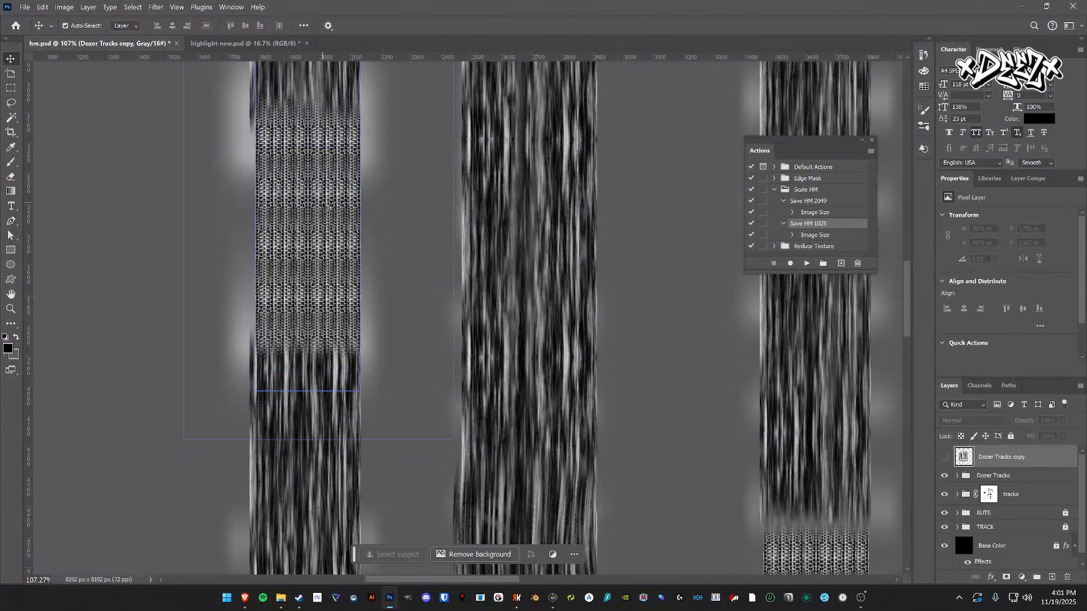
scroll(327, 333, "up", 4)
scroll(327, 356, "down", 4)
scroll(295, 345, "down", 5)
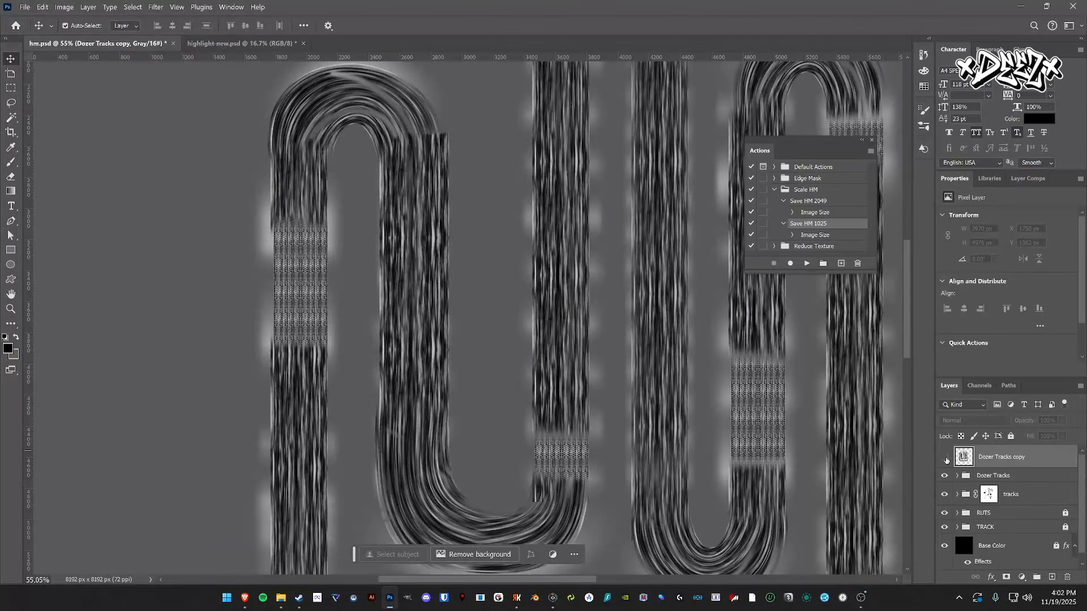
- Switch the Dozer Tracks copy layer on and back off, and hide the tracks group
left_click(945, 459)
left_click(945, 459)
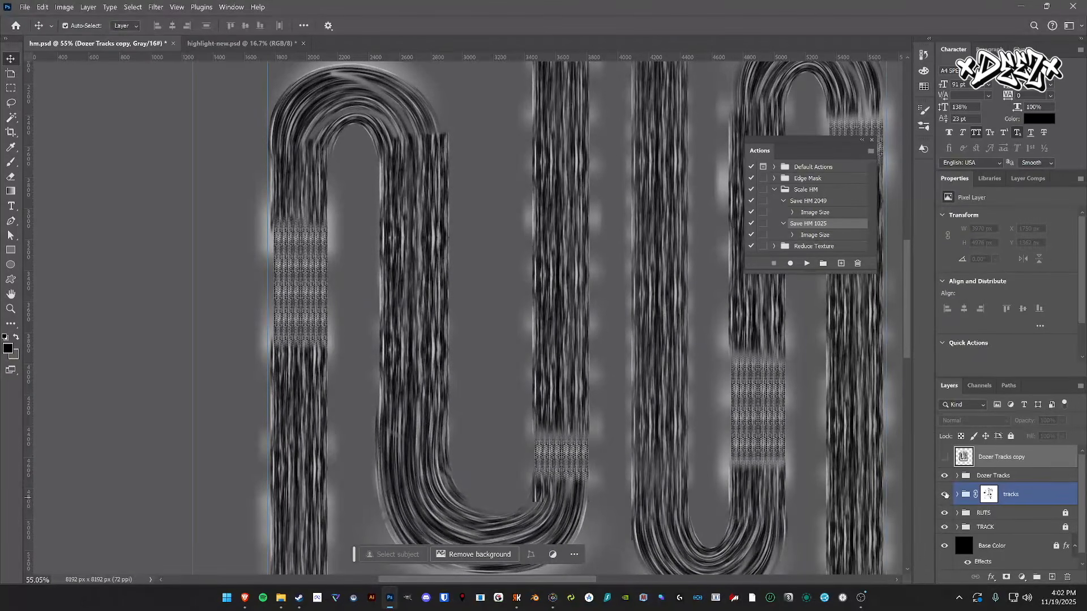
left_click(945, 494)
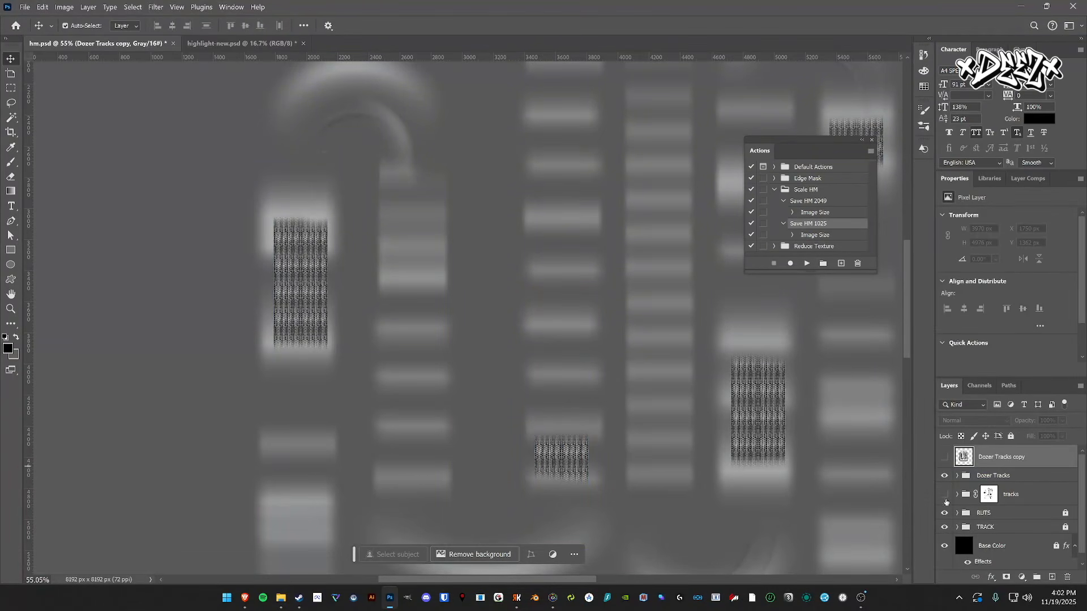
- Show the tracks group again and look over its rut lanes and turns from one end of the track to the other
left_click(944, 494)
scroll(566, 334, "right", 5)
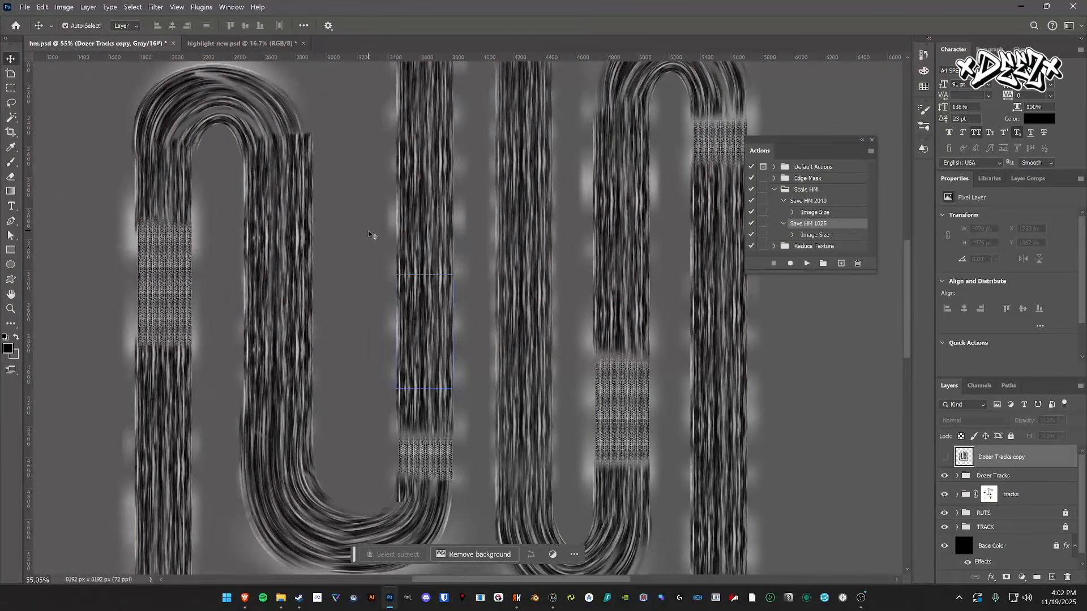
scroll(369, 235, "left", 5)
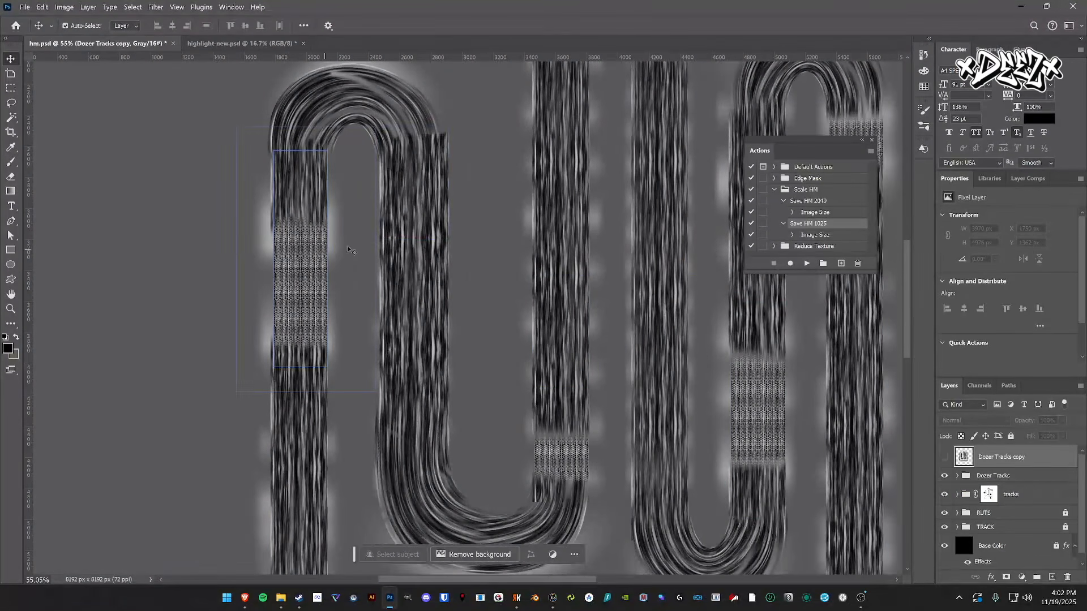
scroll(474, 253, "right", 3)
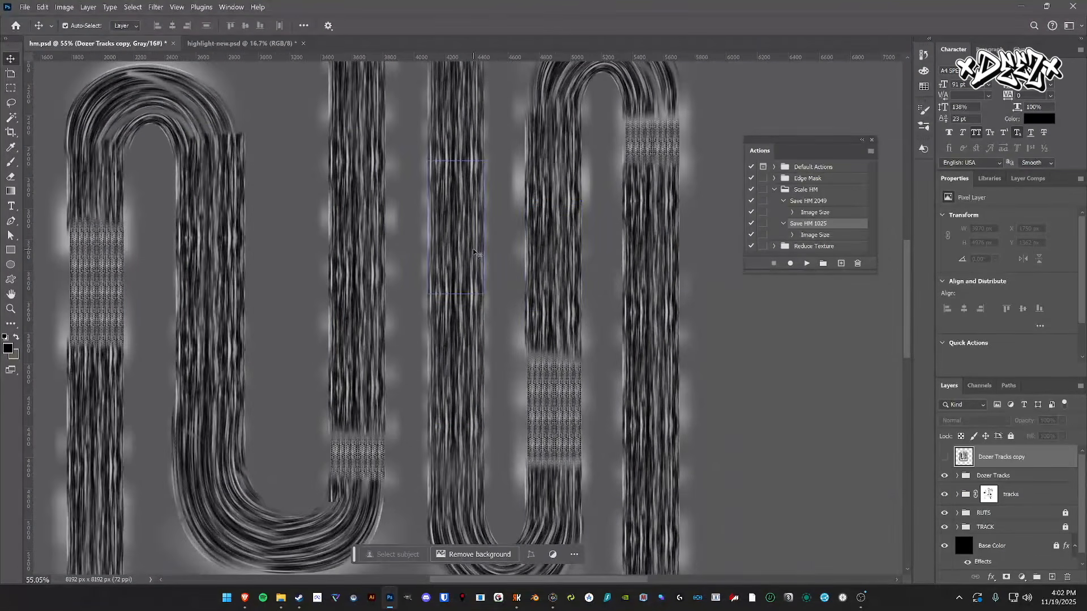
scroll(582, 274, "down", 3)
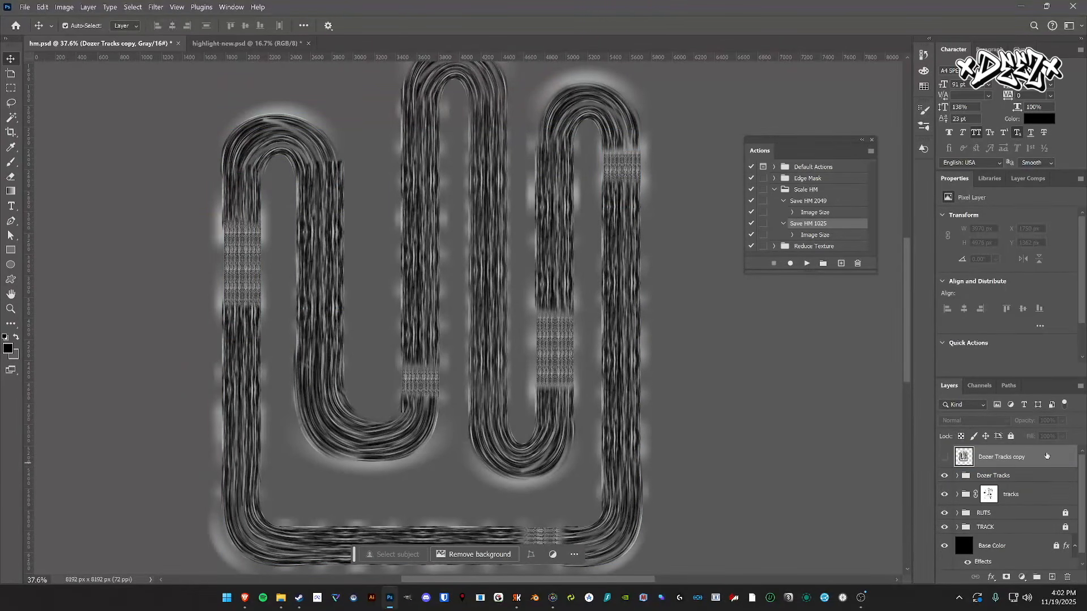
- Delete the merged Dozer Tracks copy layer and select the tracks group
key("Delete")
left_click(1018, 465)
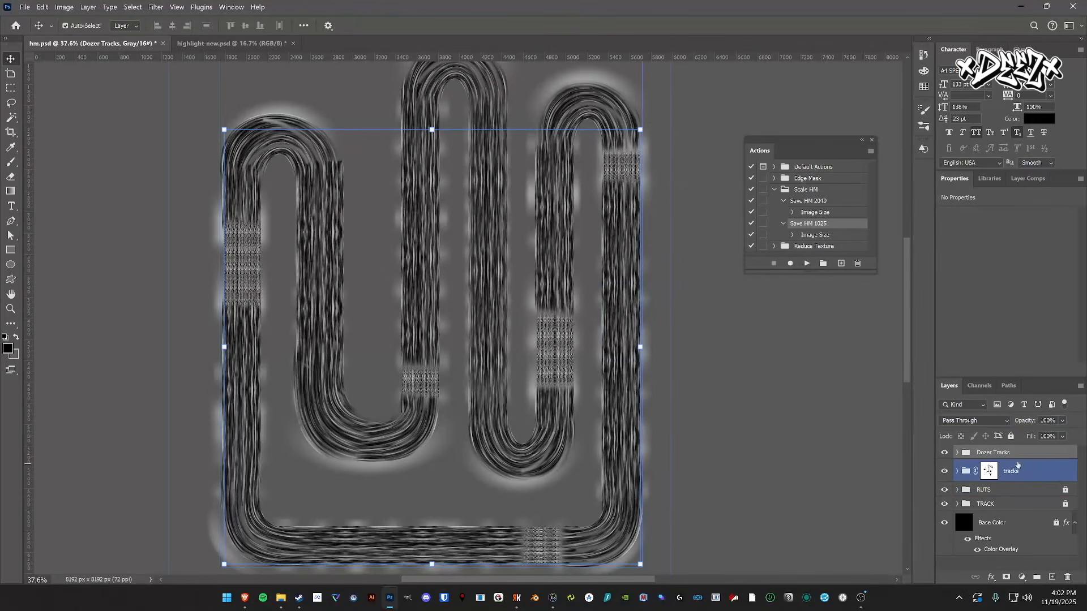
left_click(1031, 473)
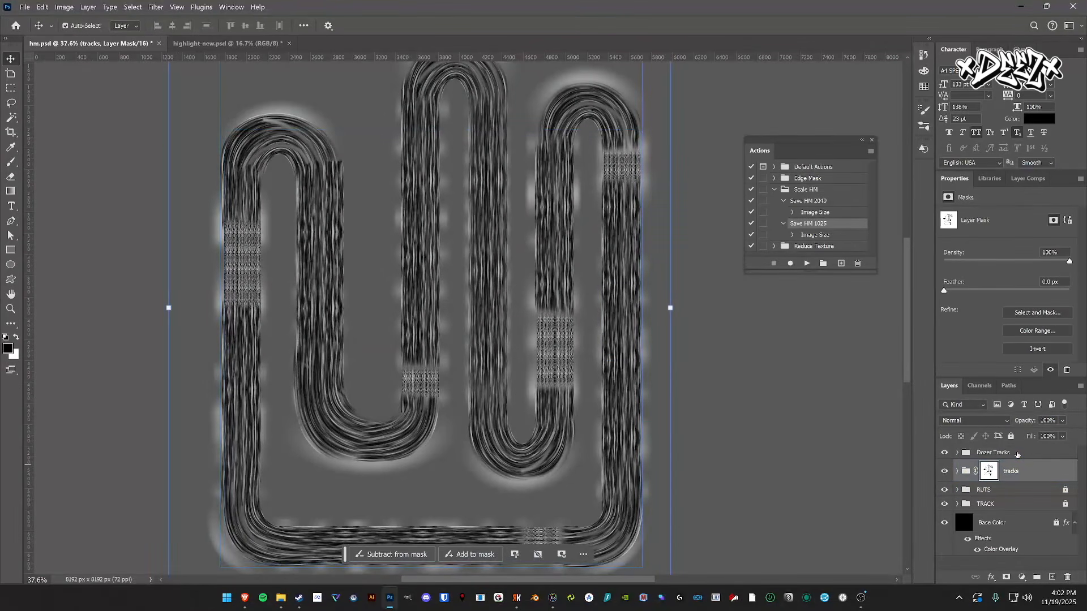
left_click(1016, 453)
left_click(1019, 471)
- Expand the tracks group, select two rut segments of the middle lane to examine their layers, and collapse the group
left_click(956, 472)
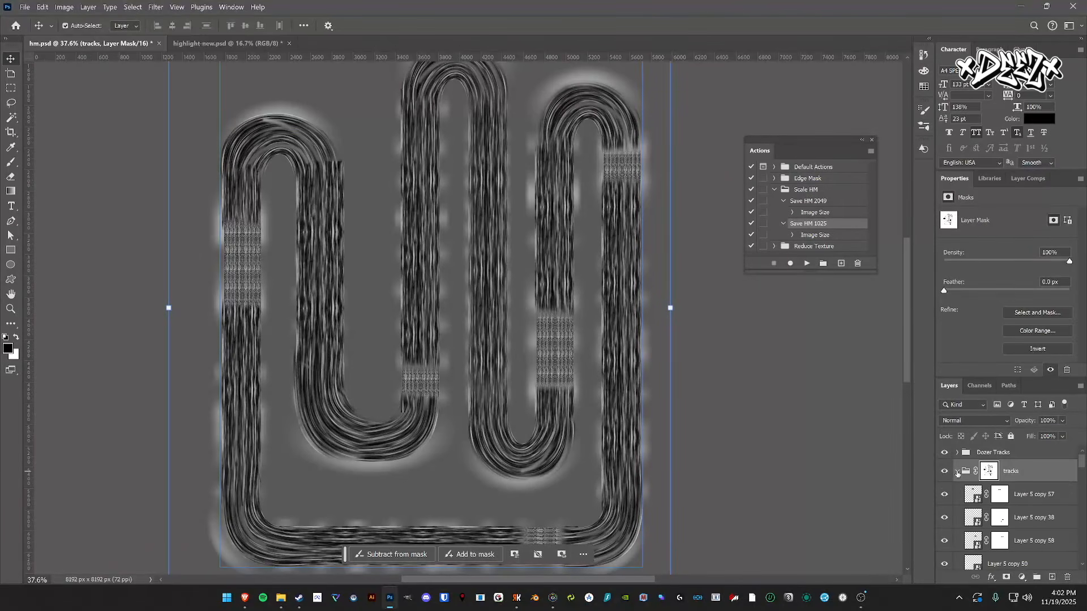
left_click(418, 220)
left_click(418, 161, "shift")
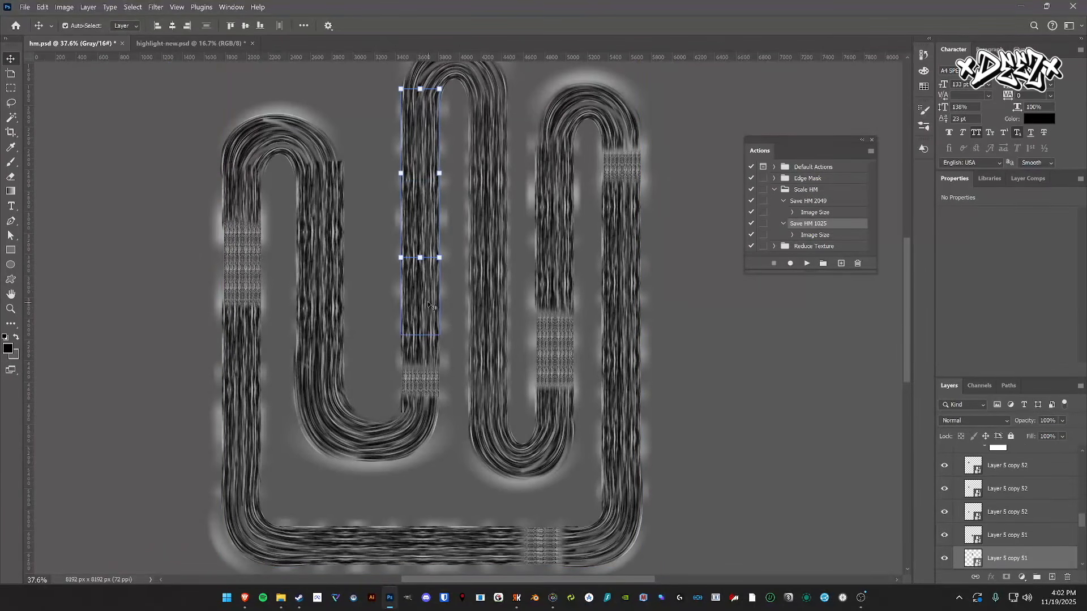
left_click(1035, 577)
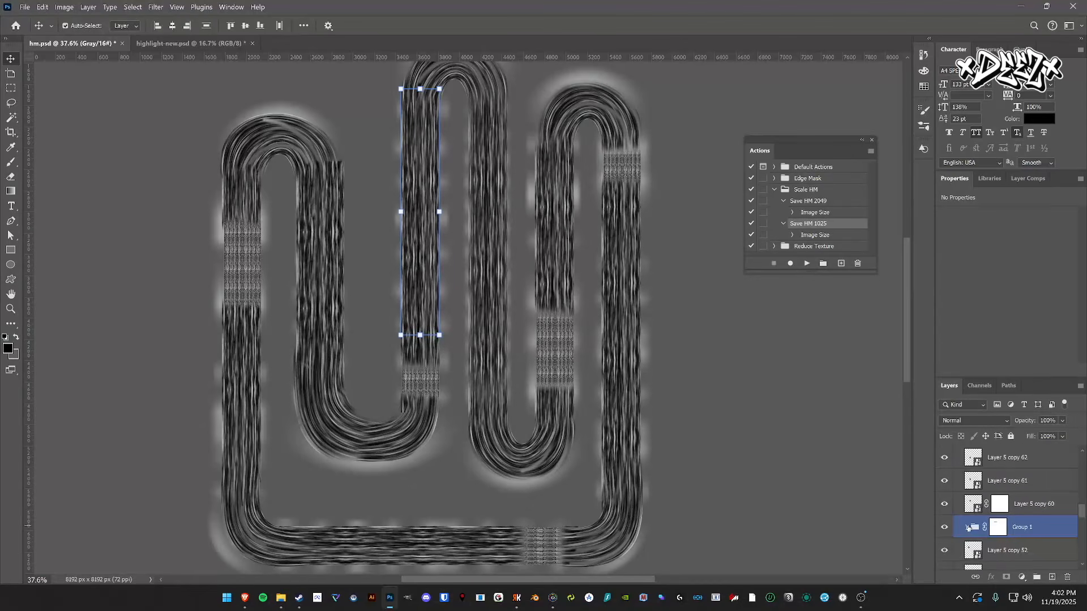
scroll(967, 528, "up", 5)
left_click(1013, 470)
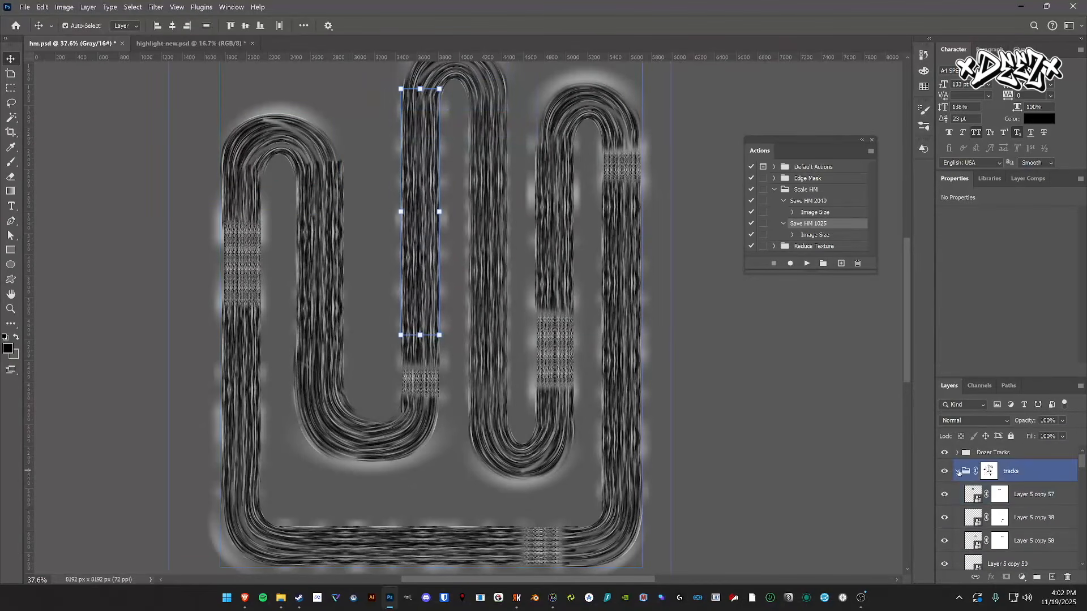
left_click(956, 471)
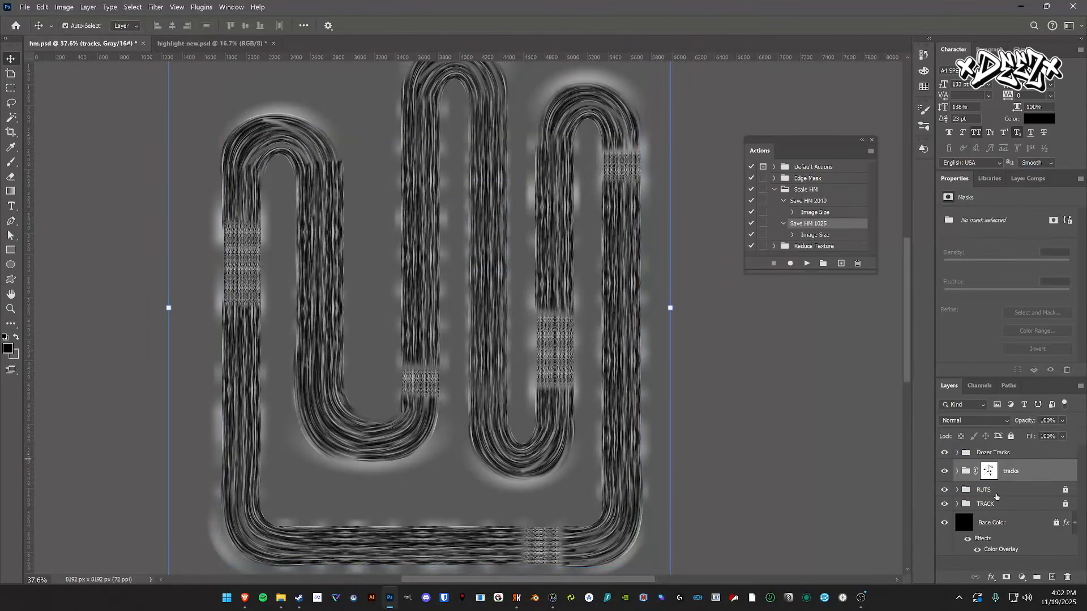
- Duplicate the Dozer Tracks and tracks groups together and merge the two copies into a single layer
left_click(1012, 453, "shift")
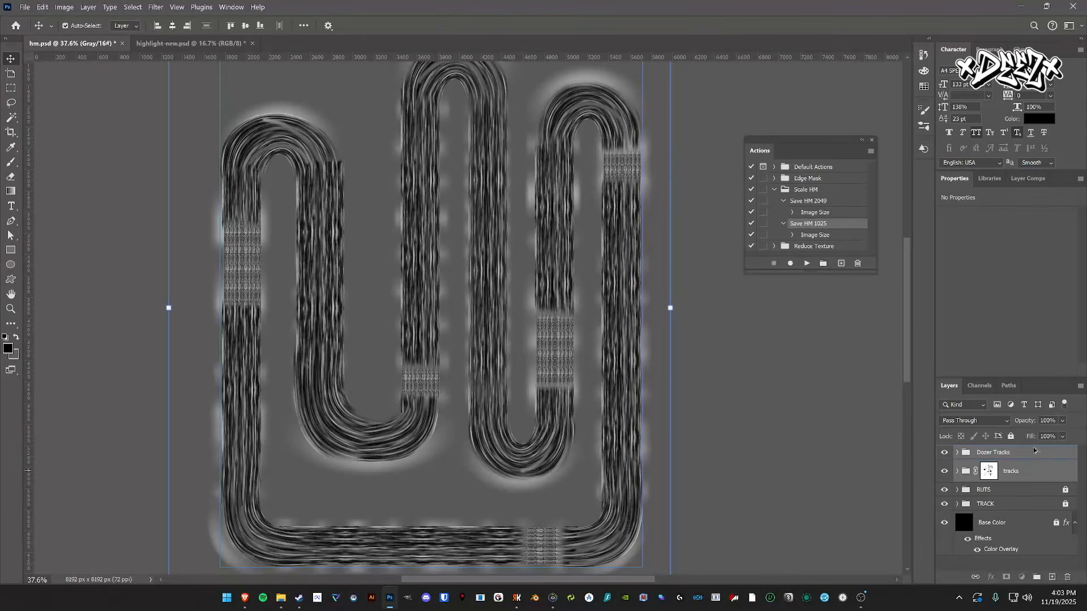
key("ctrl+j")
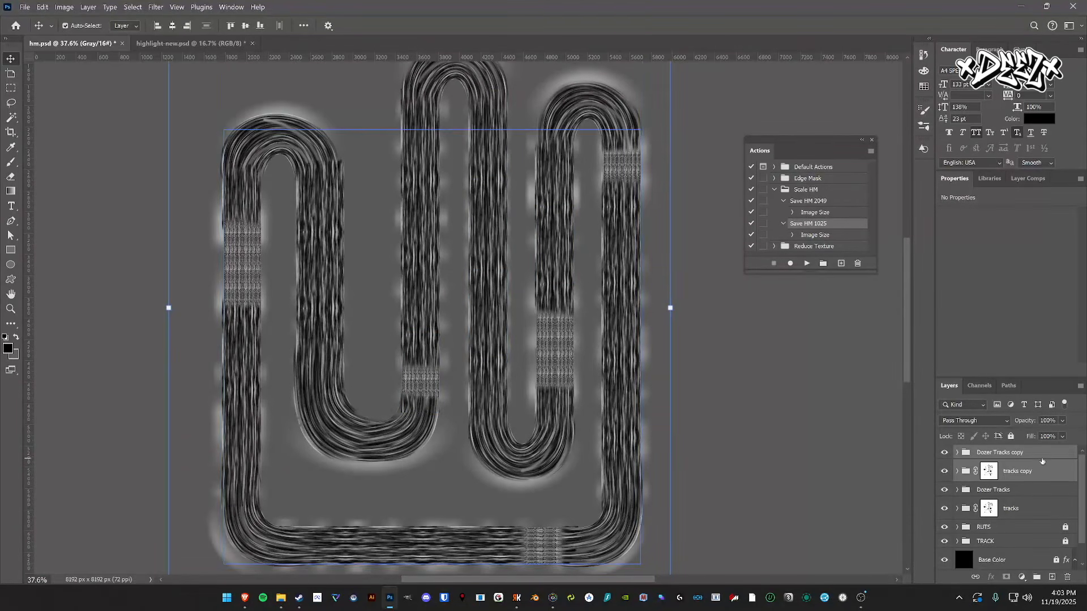
right_click(1046, 472)
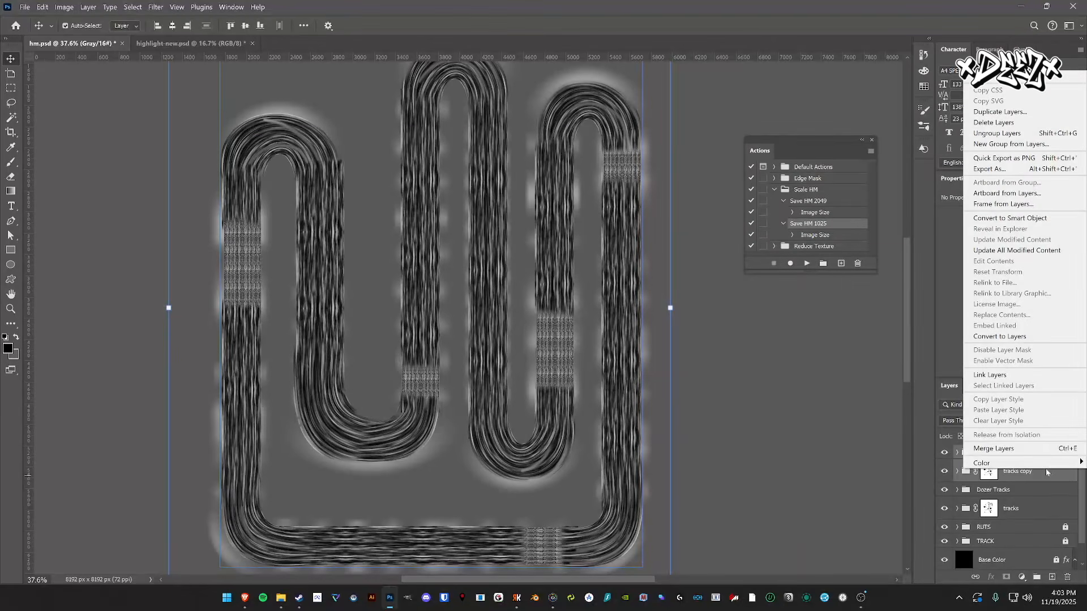
left_click(1017, 453)
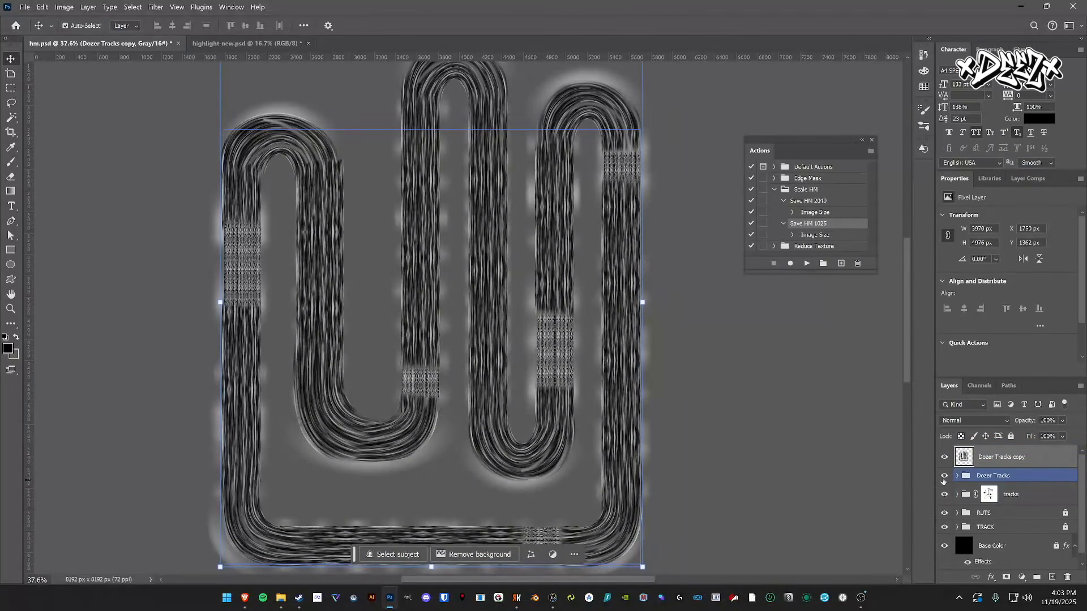
- Hide the original Dozer Tracks and tracks groups, and switch the merged Dozer Tracks copy layer off and back on
left_click(944, 475)
left_click(944, 494)
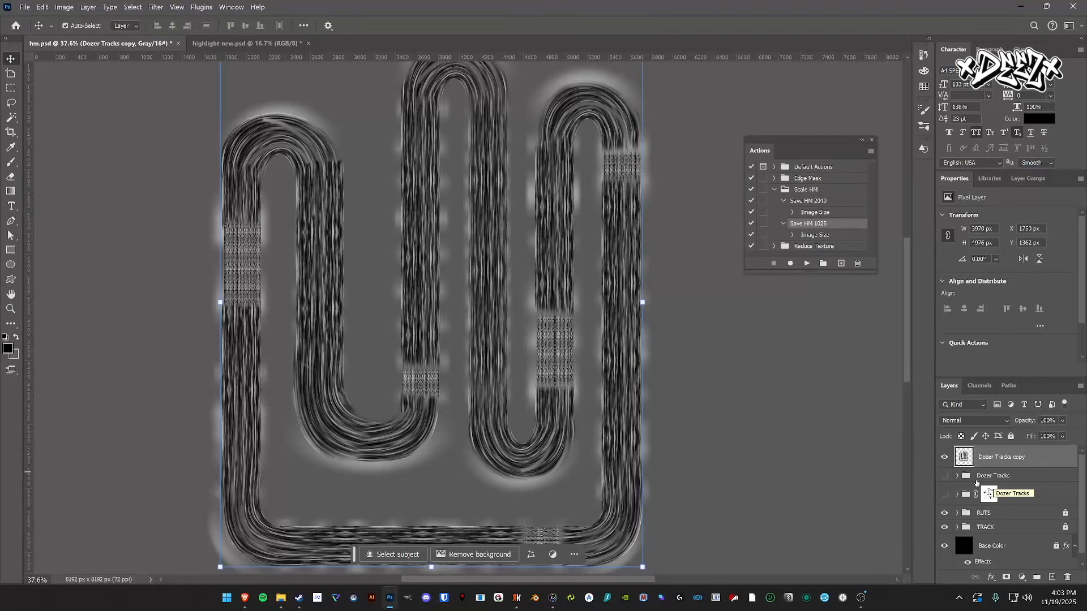
left_click(944, 457)
left_click(944, 457)
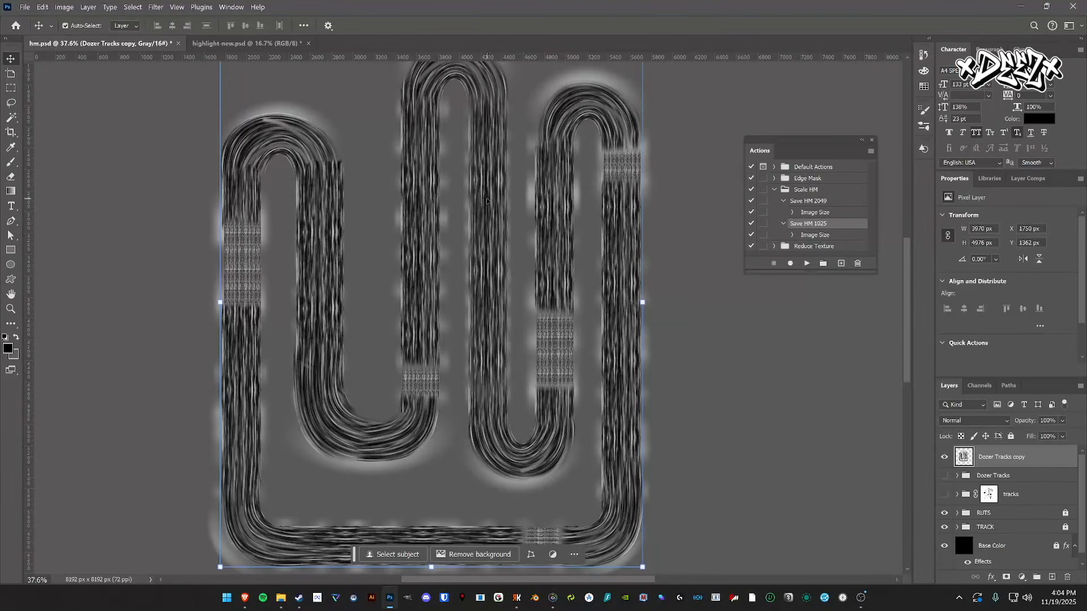
- Switch to the highlight document and check its image size against the heightmap document without changing it
left_click(226, 44)
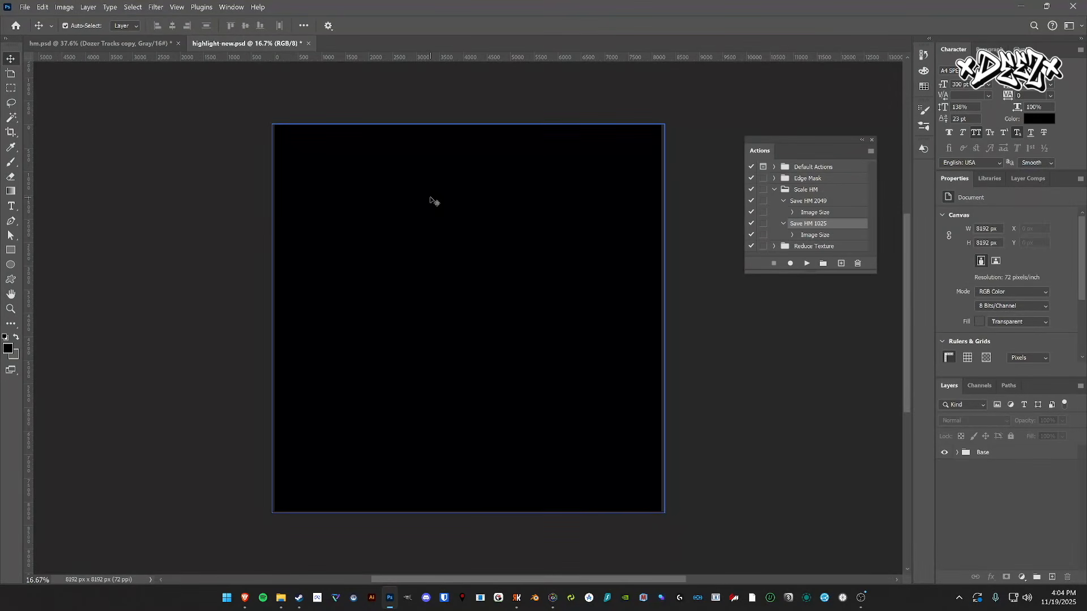
left_click(454, 294)
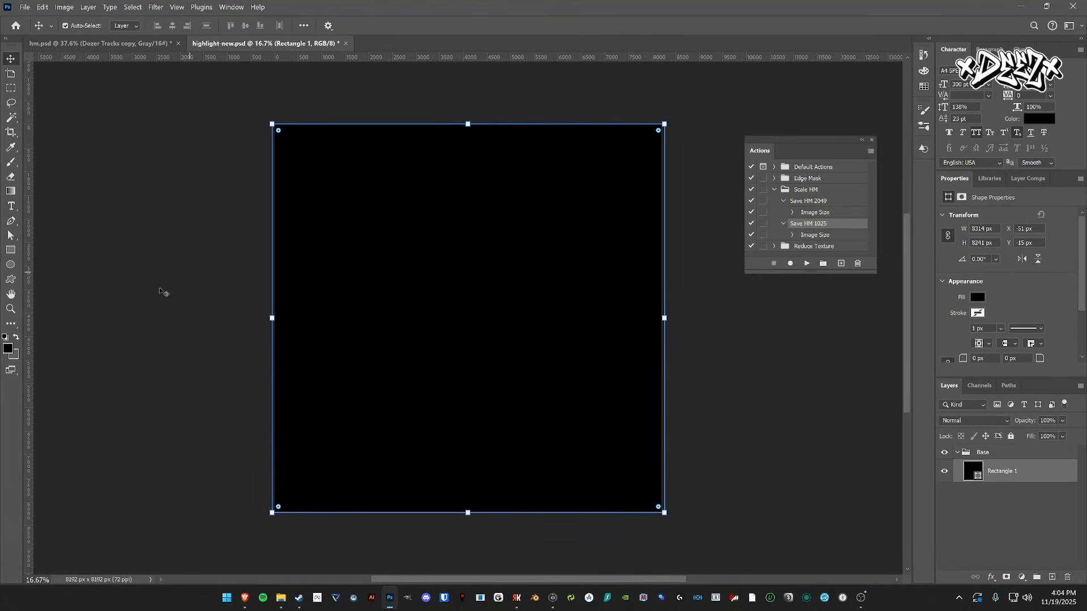
left_click(64, 7)
left_click(74, 84)
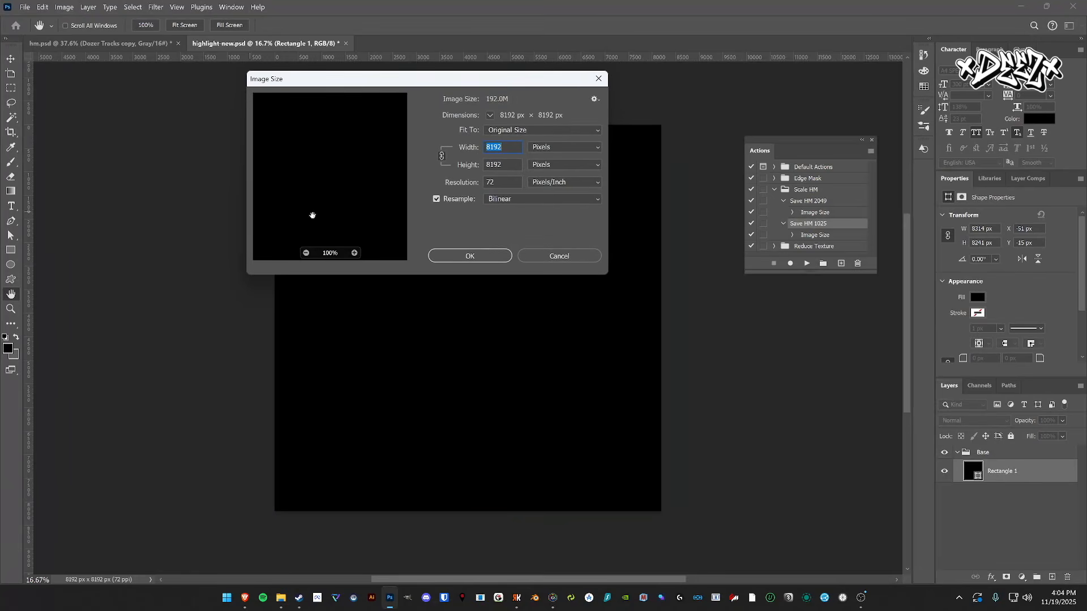
left_click(545, 258)
key("ctrl+Tab")
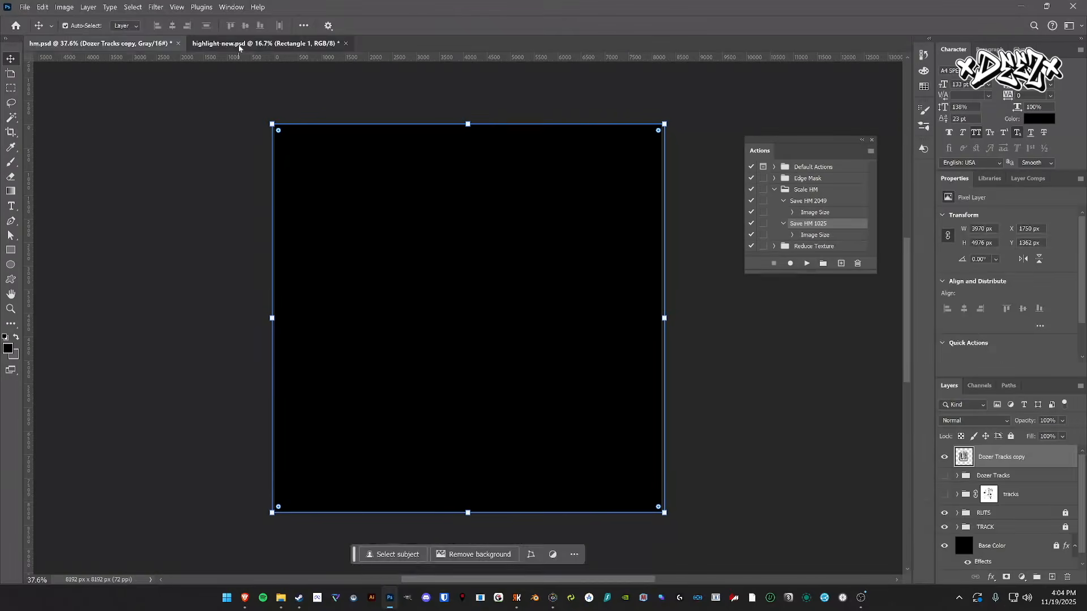
left_click(239, 45)
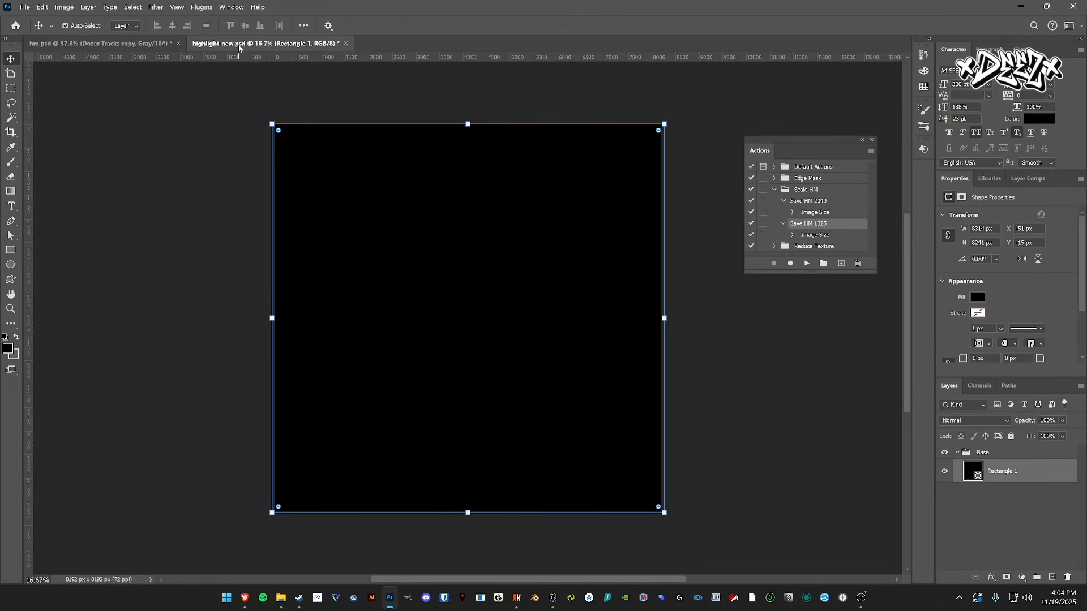
left_click(801, 396)
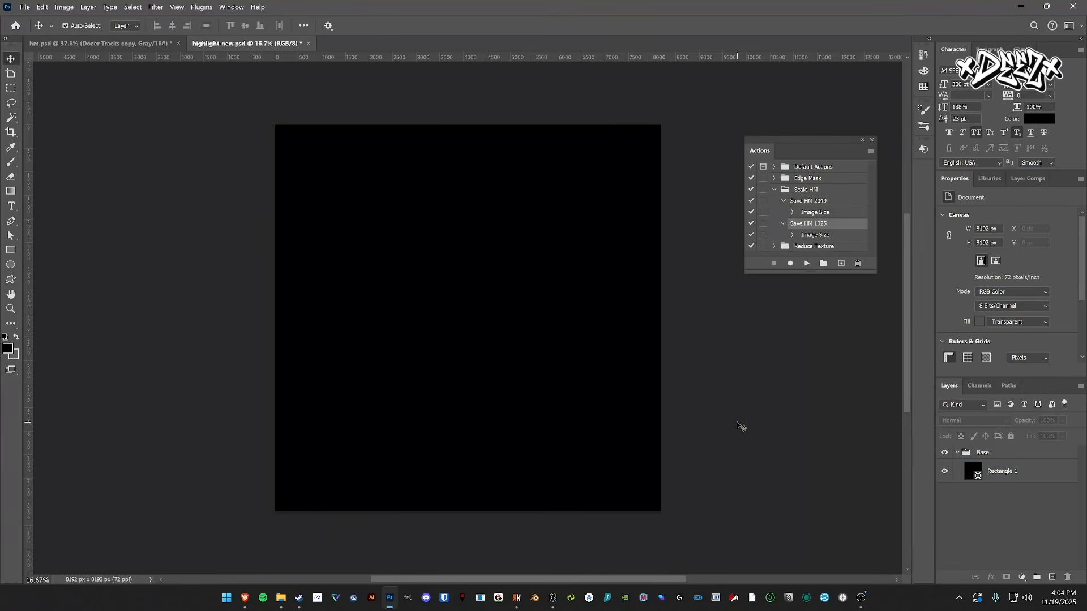
- Switch to the browser, search Unsplash for "concrete texture" and limit the results to the Free license
left_click(245, 599)
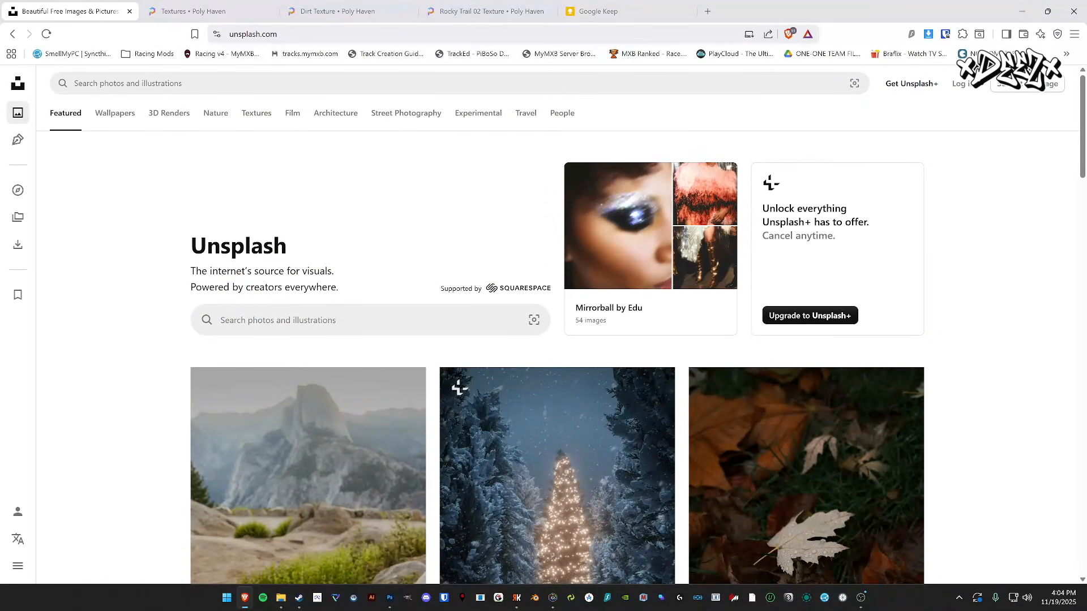
left_click(128, 83)
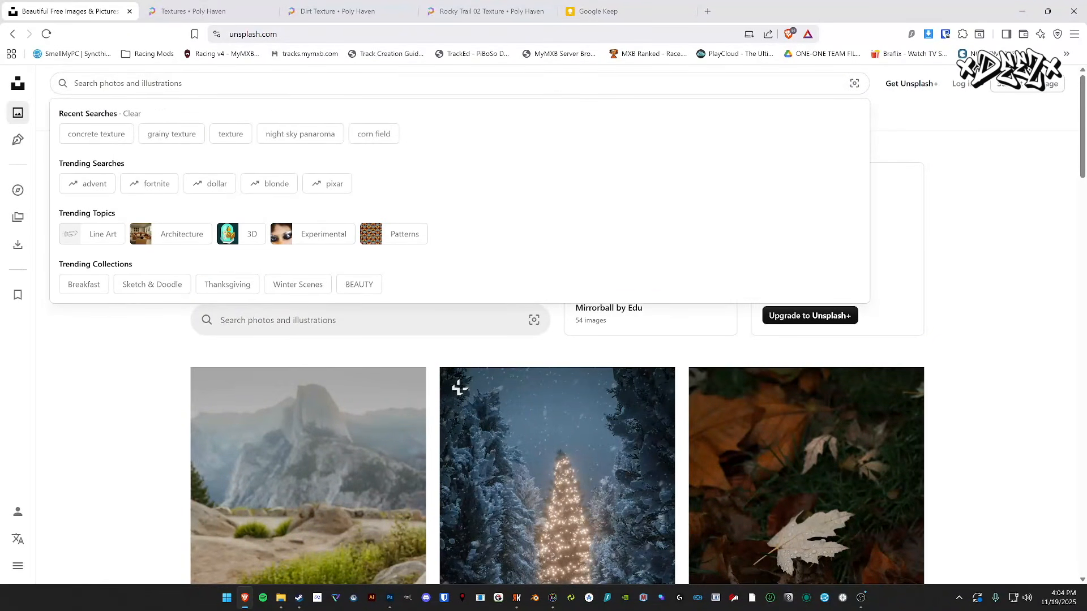
type("concr")
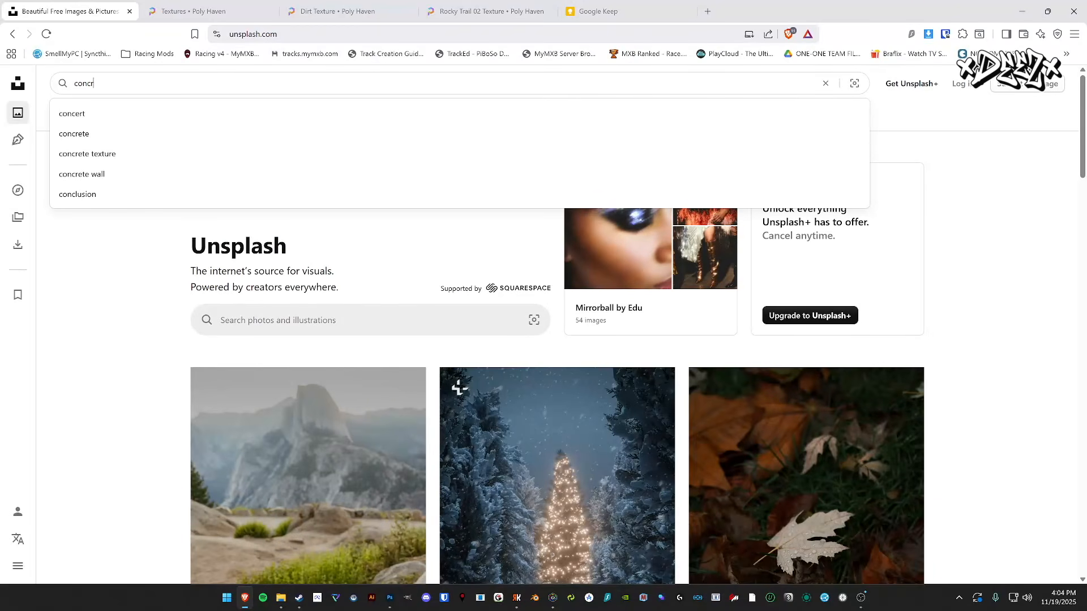
type("ete texture")
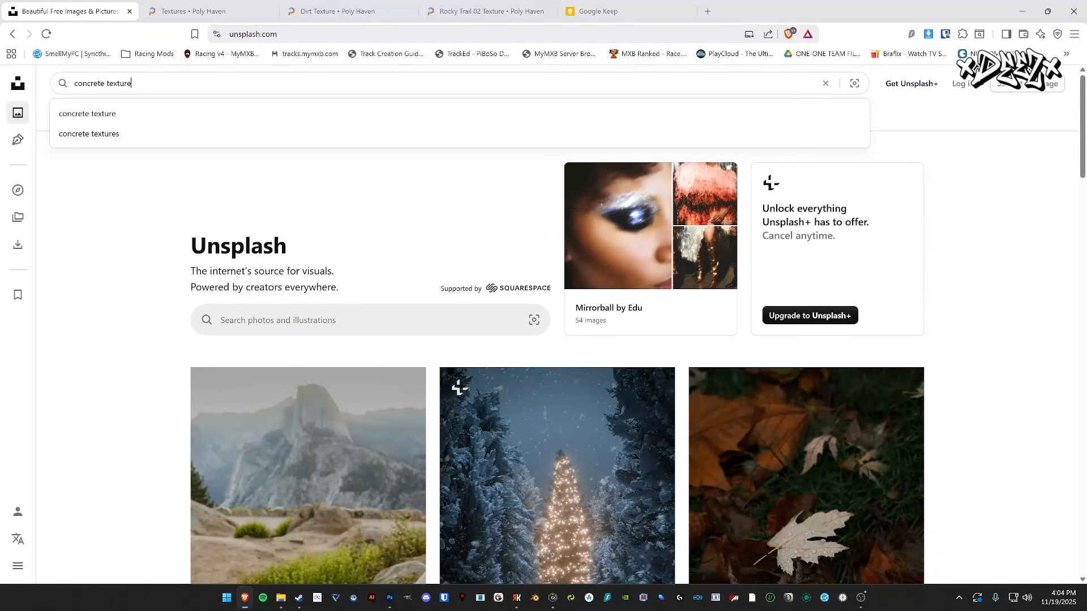
key("Return")
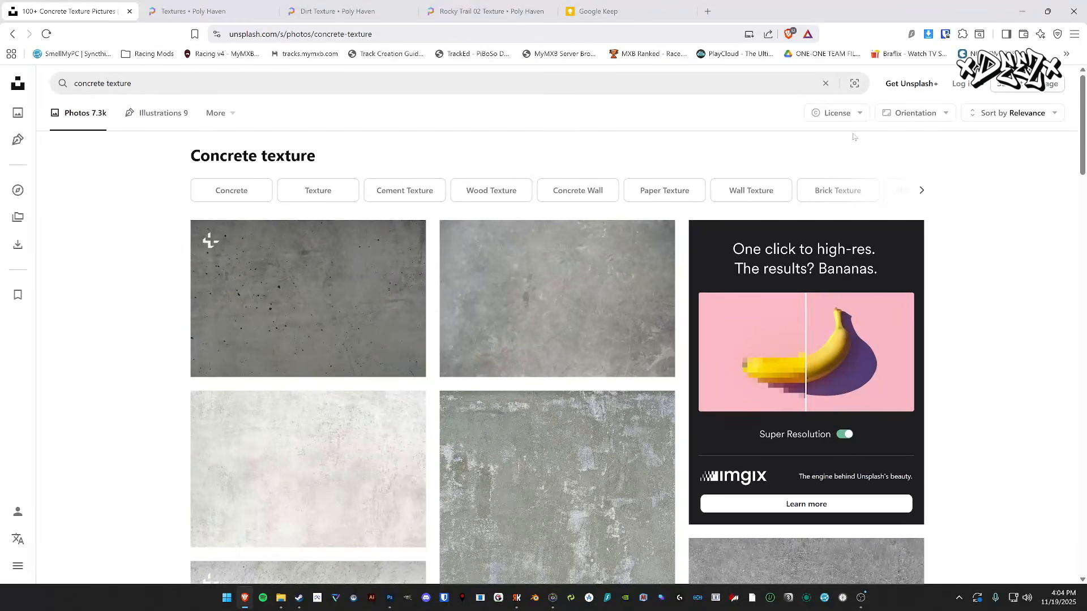
left_click(852, 116)
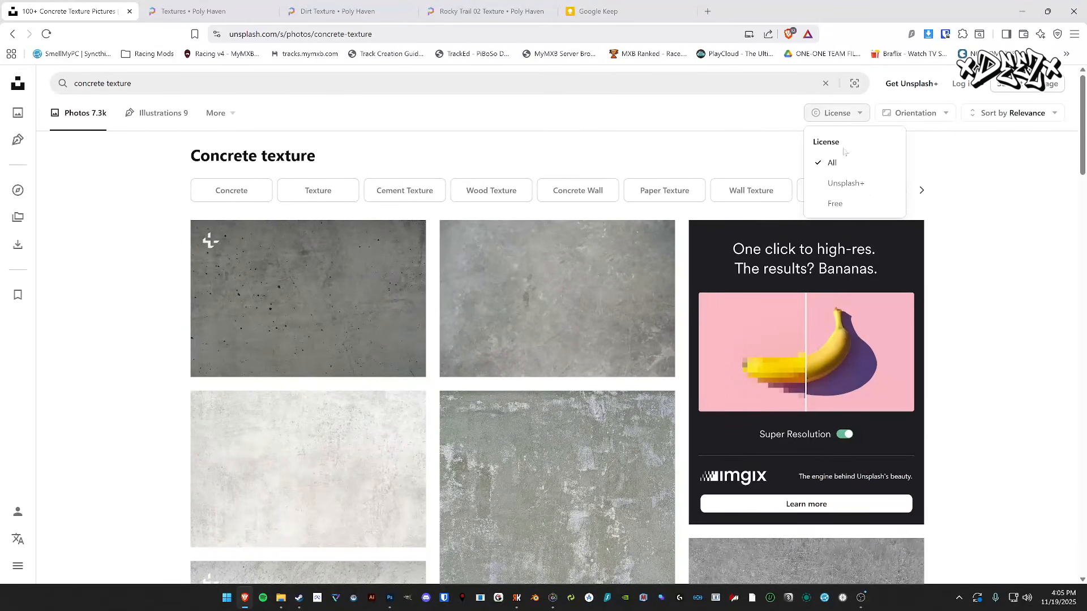
left_click(836, 204)
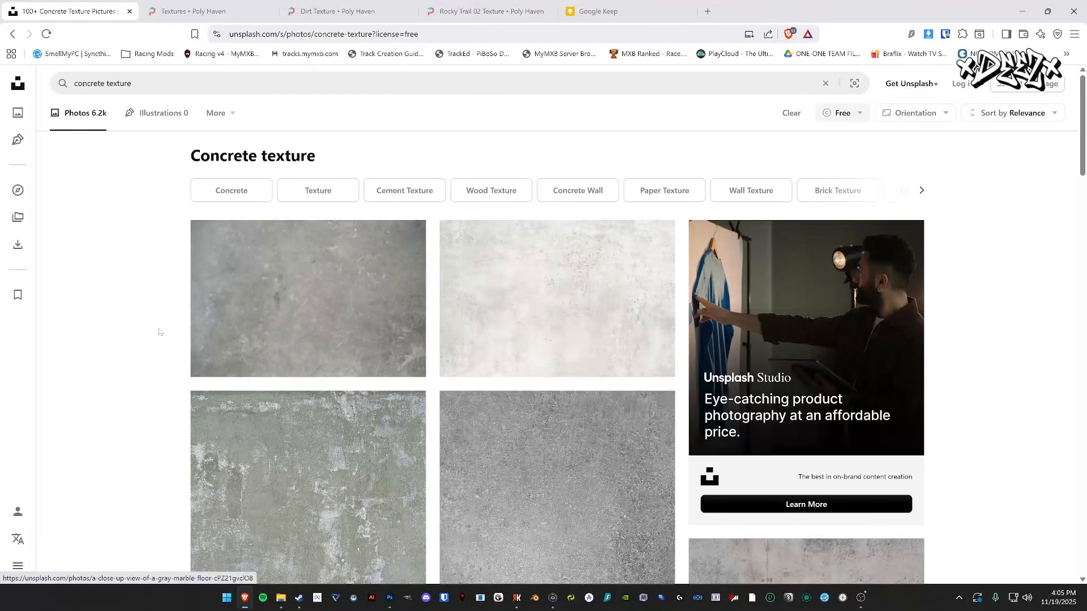
- Browse the concrete texture results and preview the gray and brown concrete wall photo to judge its suitability
scroll(159, 333, "down", 4)
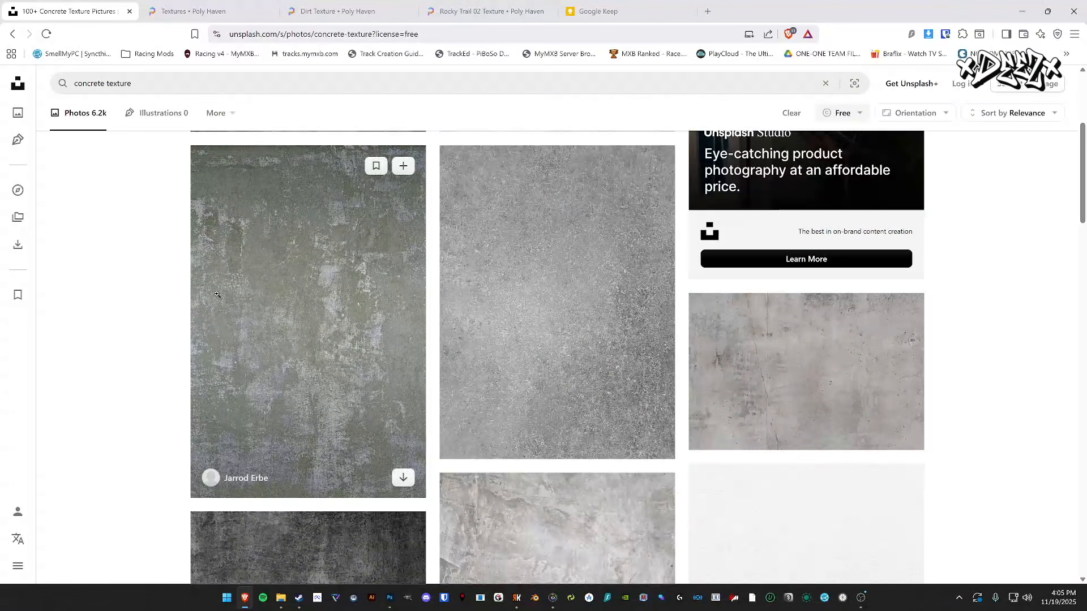
scroll(217, 294, "down", 4)
scroll(217, 293, "down", 2)
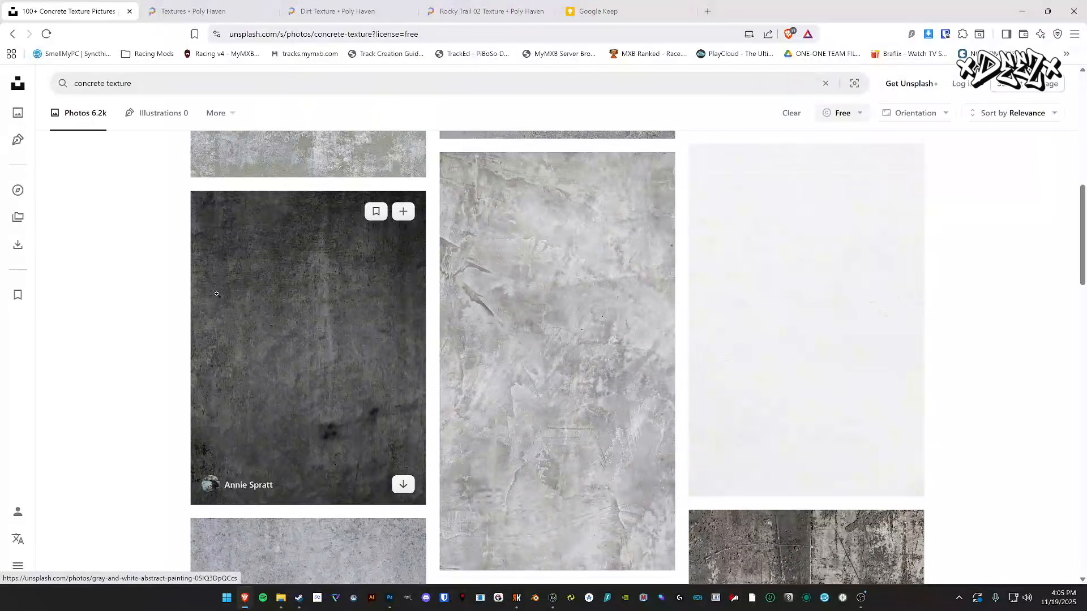
scroll(217, 294, "down", 6)
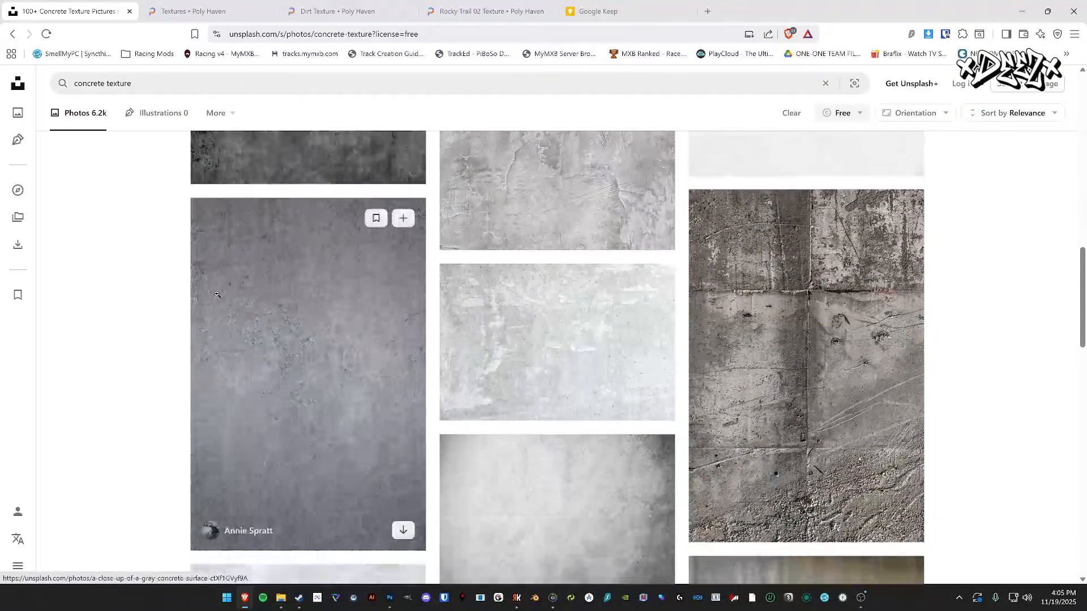
scroll(603, 456, "up", 2)
scroll(601, 470, "down", 4)
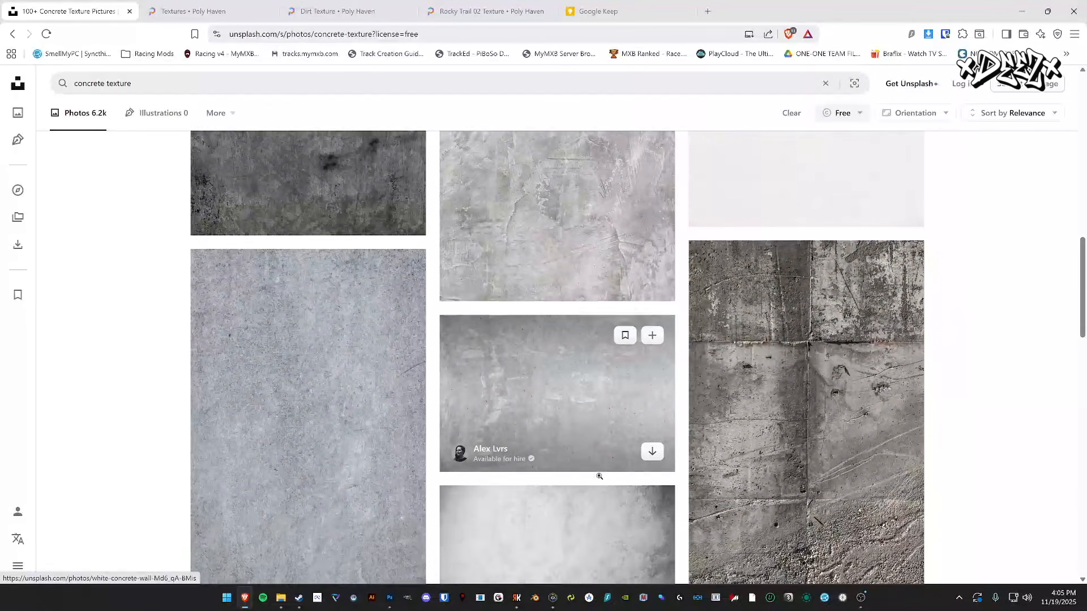
scroll(599, 479, "down", 2)
scroll(821, 361, "up", 4)
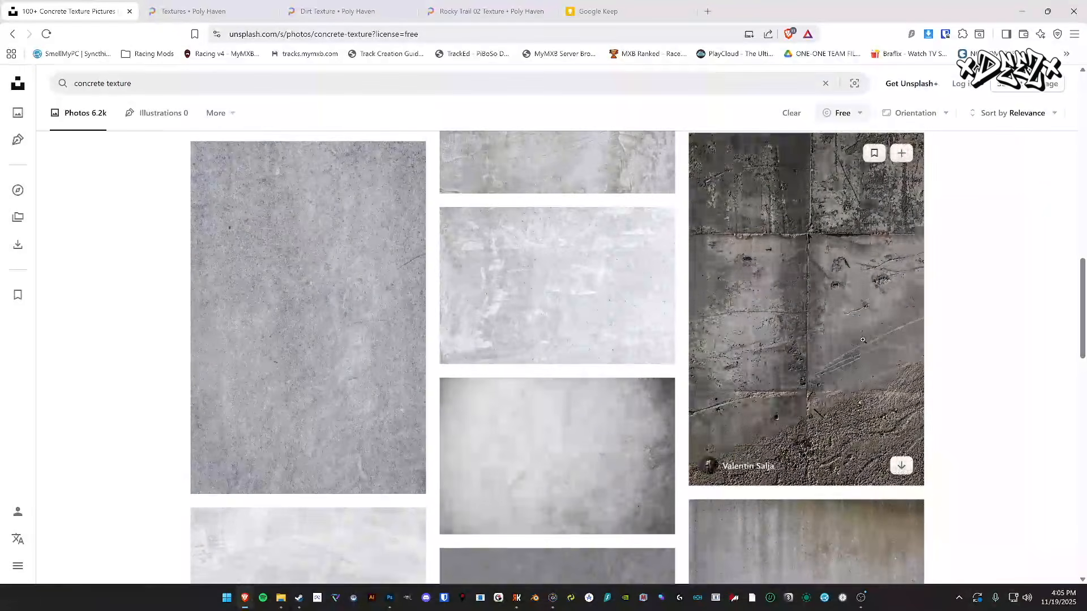
left_click(822, 361)
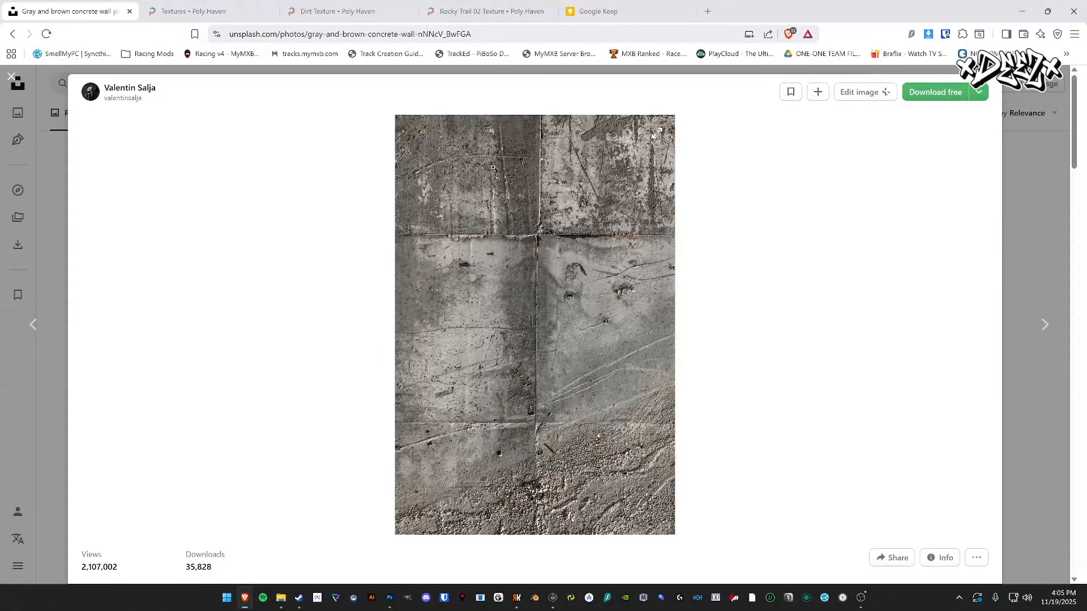
left_click(1026, 189)
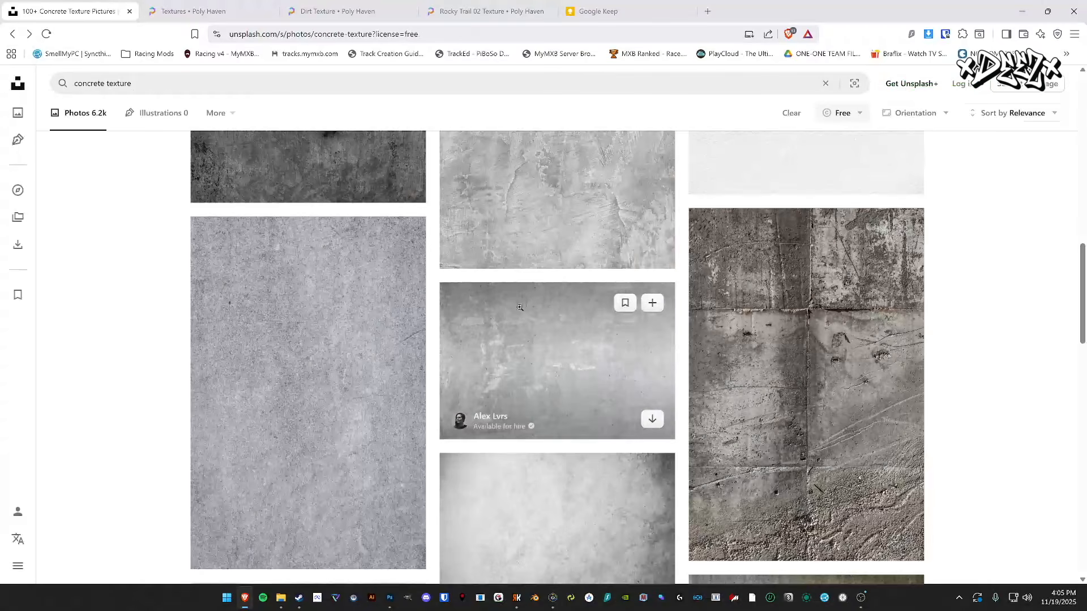
scroll(523, 306, "down", 3)
scroll(617, 211, "up", 2)
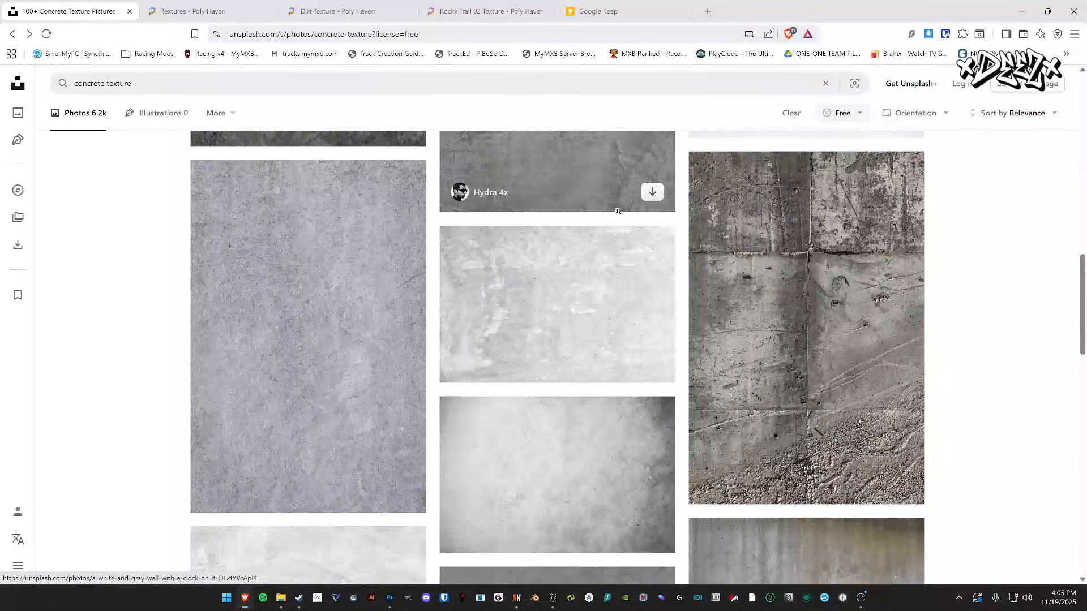
- Open and enlarge the white concrete wall photo, copy the image, then switch to Photoshop and paste it into the highlight document
left_click(560, 306)
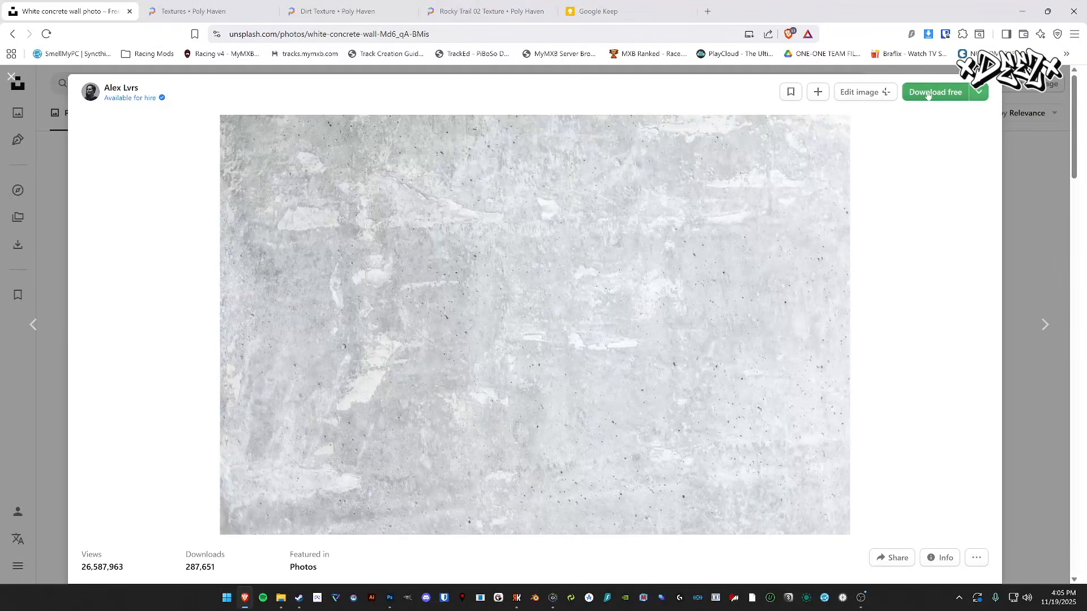
left_click(587, 288)
right_click(498, 267)
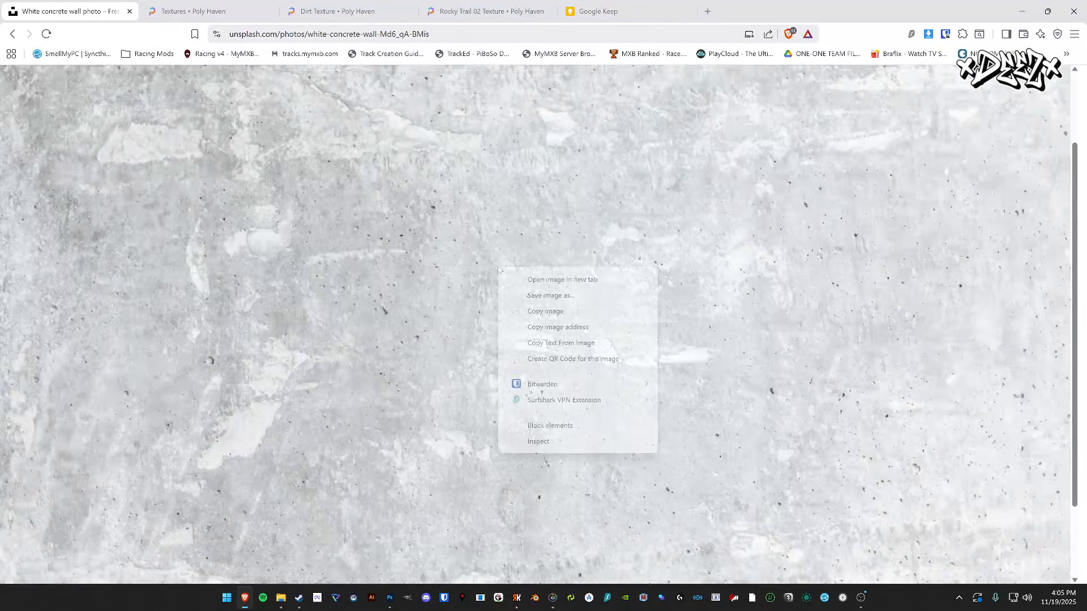
left_click(566, 313)
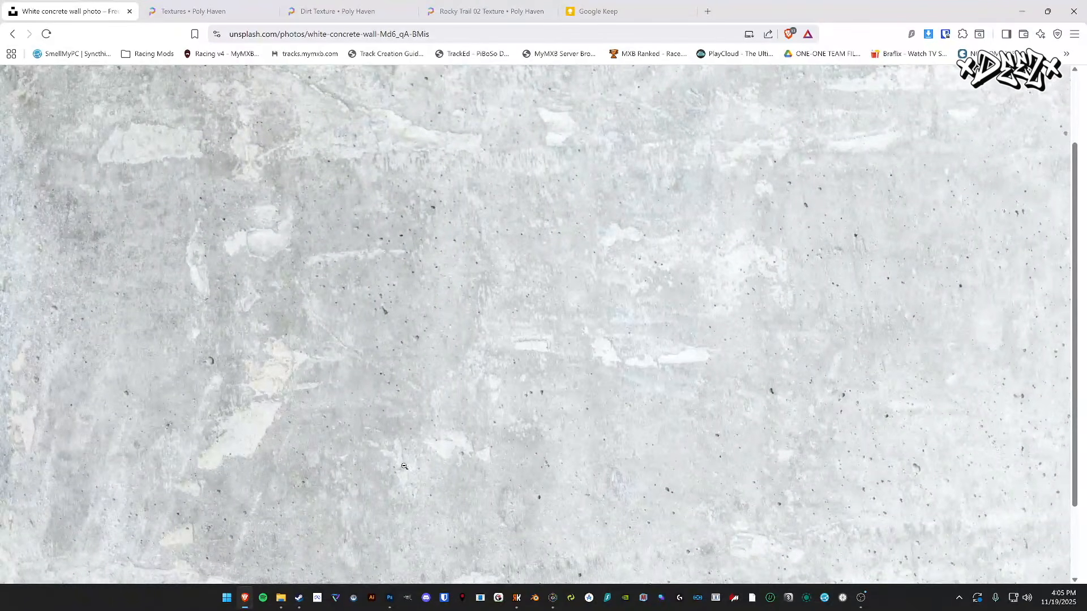
left_click(390, 598)
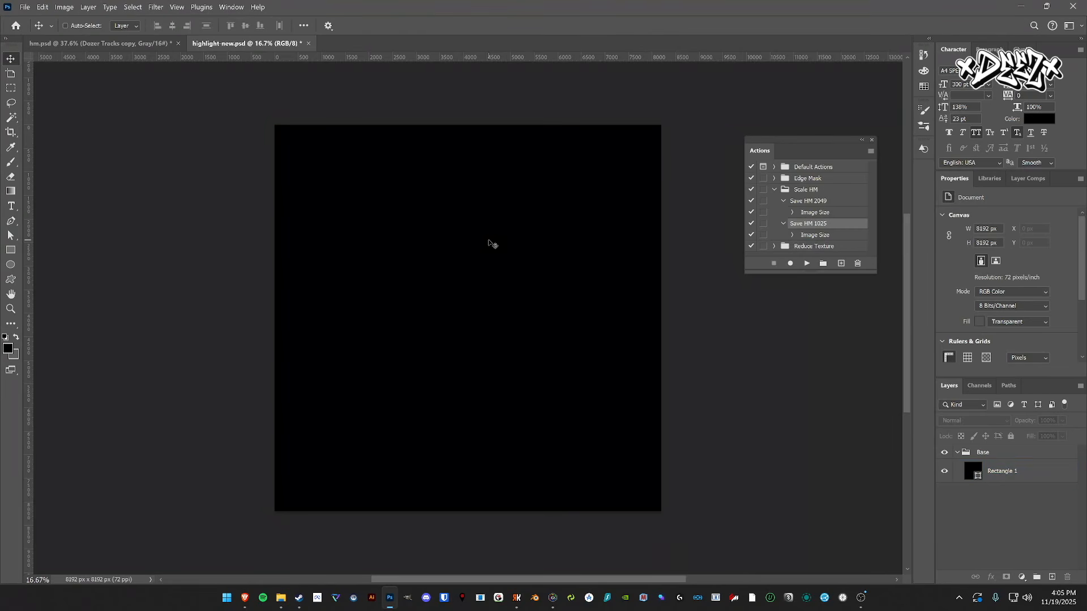
key("ctrl+v")
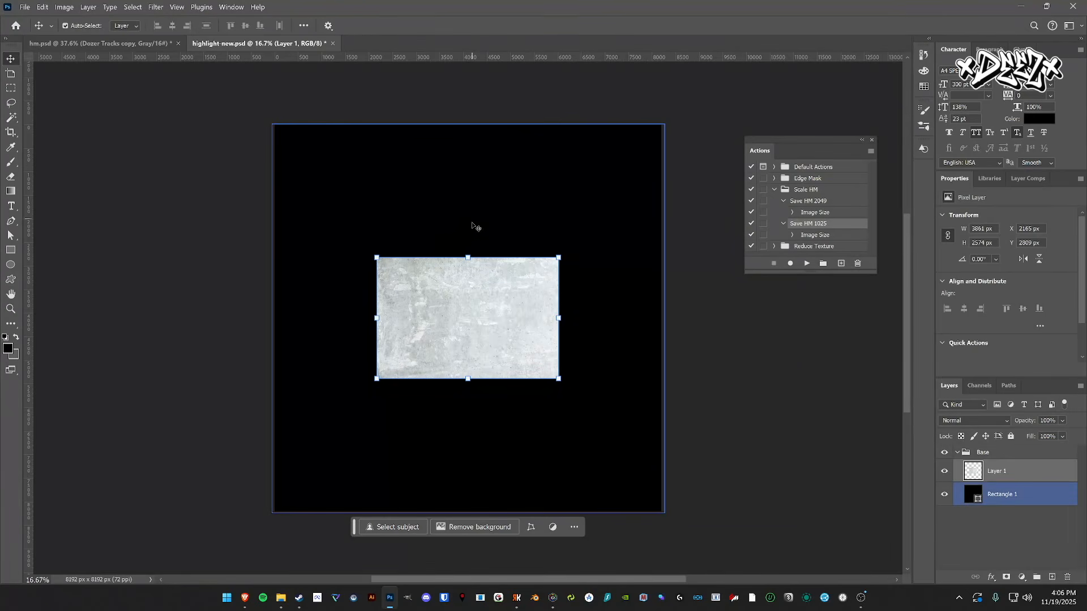
- Stretch the pasted concrete image in height and width until it covers the whole 8192 px canvas, and commit the transform
left_click_drag(468, 258, 477, 130)
left_click_drag(559, 318, 660, 324)
scroll(468, 303, "up", 5)
scroll(467, 303, "down", 6)
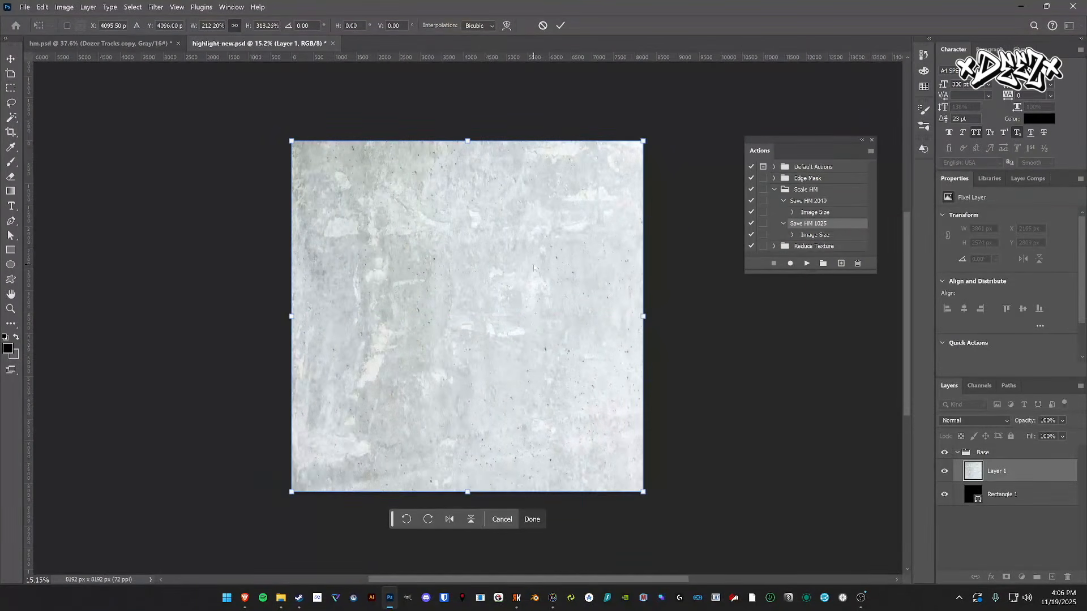
key("alt+space")
key("Escape")
key("Return")
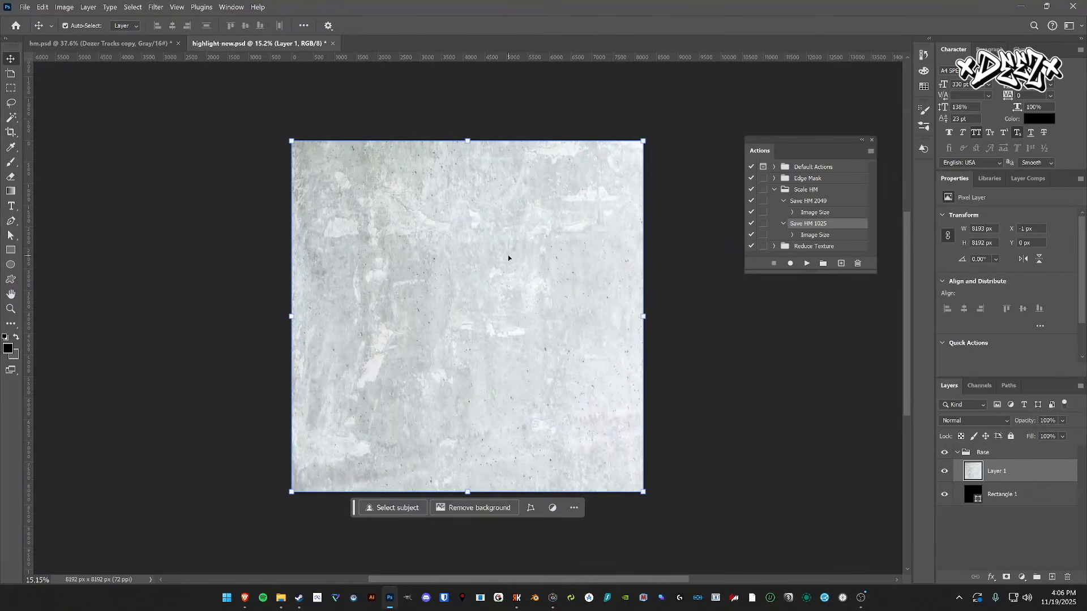
scroll(502, 270, "up", 1)
scroll(475, 271, "down", 1)
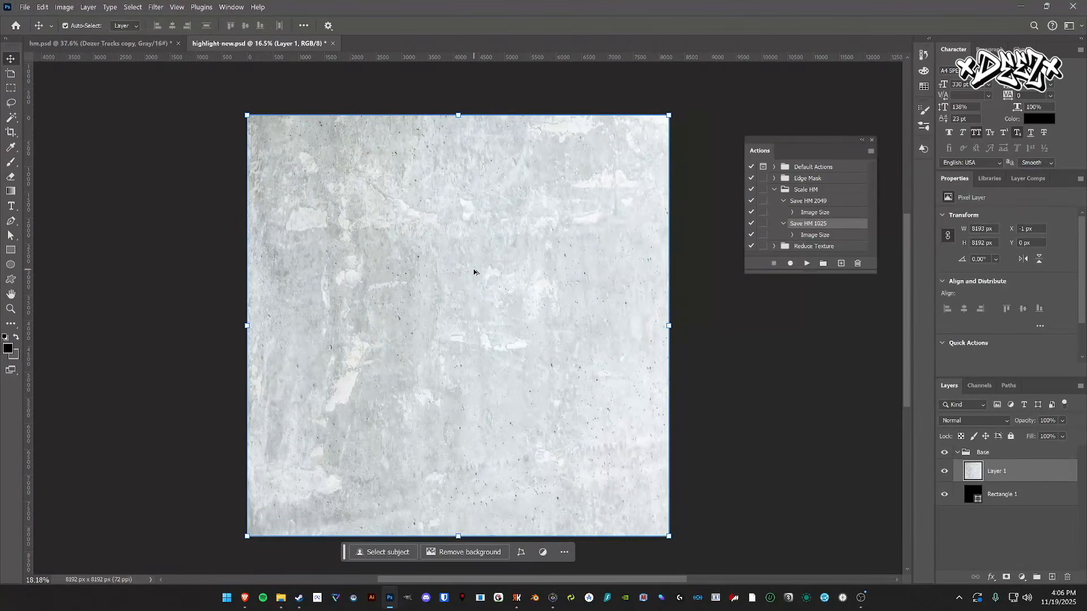
- Lock the concrete layer and the black Rectangle 1 layer, and deselect all layers
left_click(1011, 436)
left_click(1002, 495)
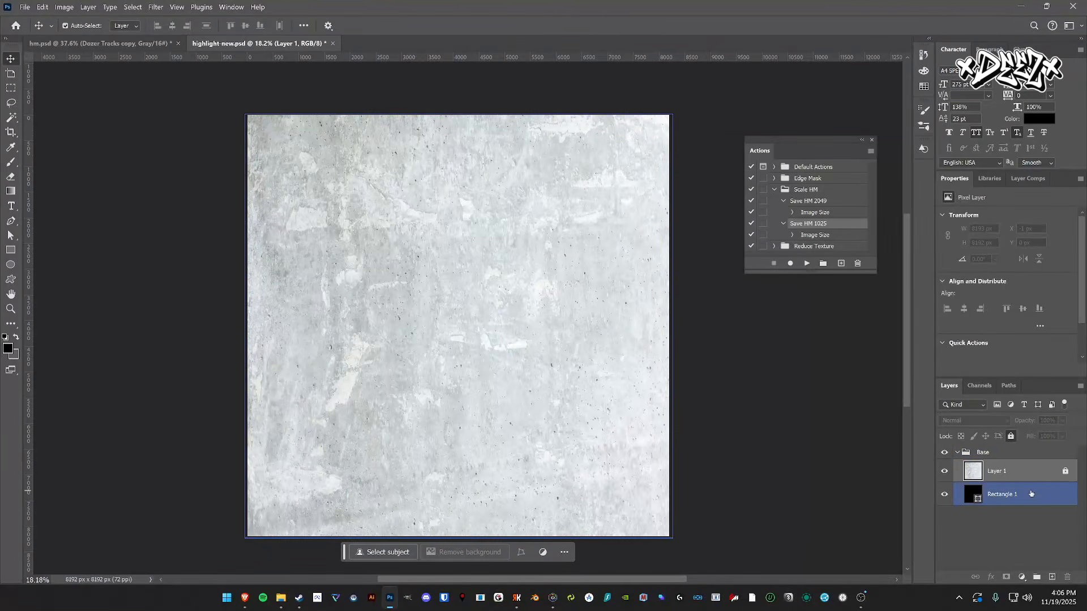
left_click(1011, 437)
left_click(680, 409)
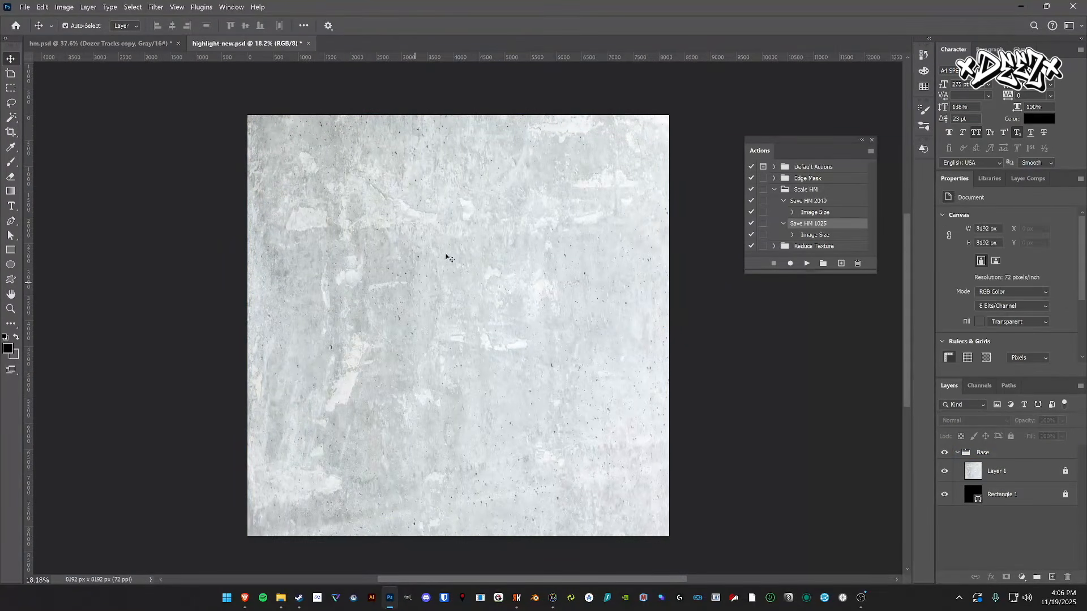
- Unlock the concrete layer and desaturate it
left_click(1013, 471)
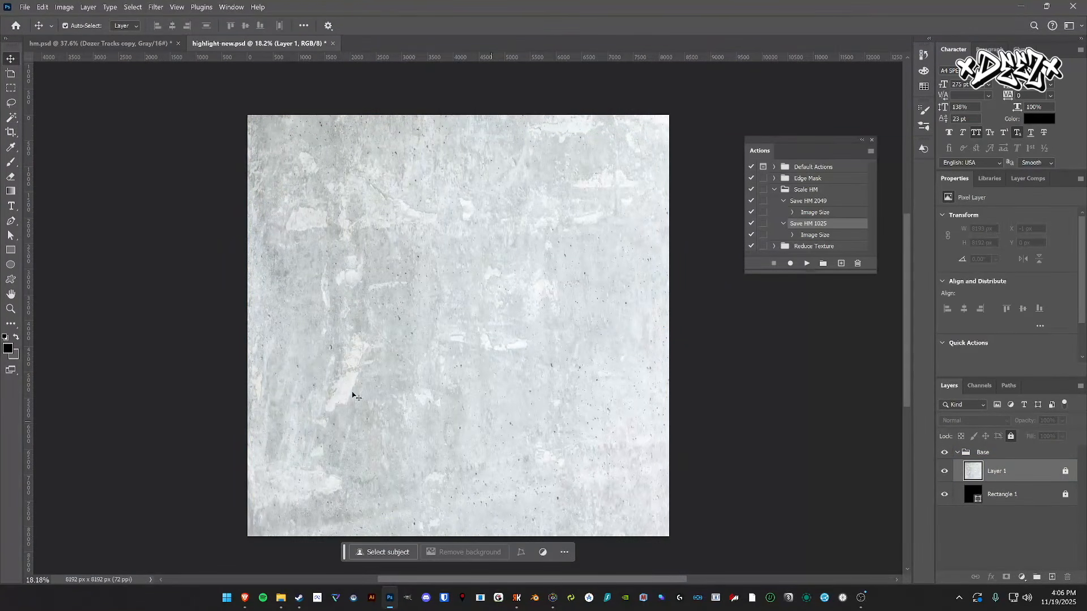
left_click(1010, 436)
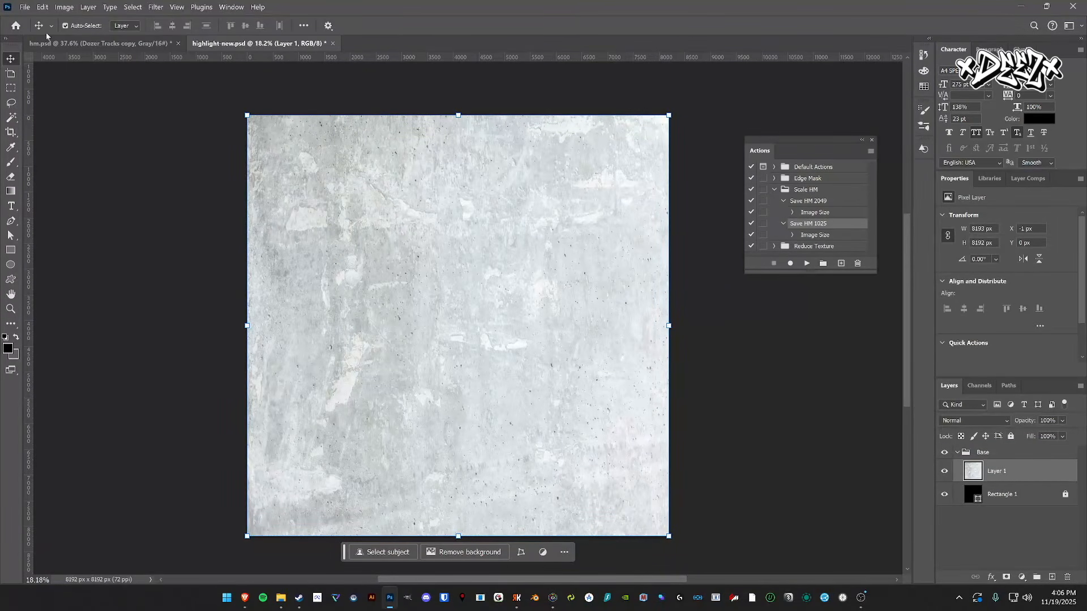
left_click(64, 7)
mouse_move(86, 33)
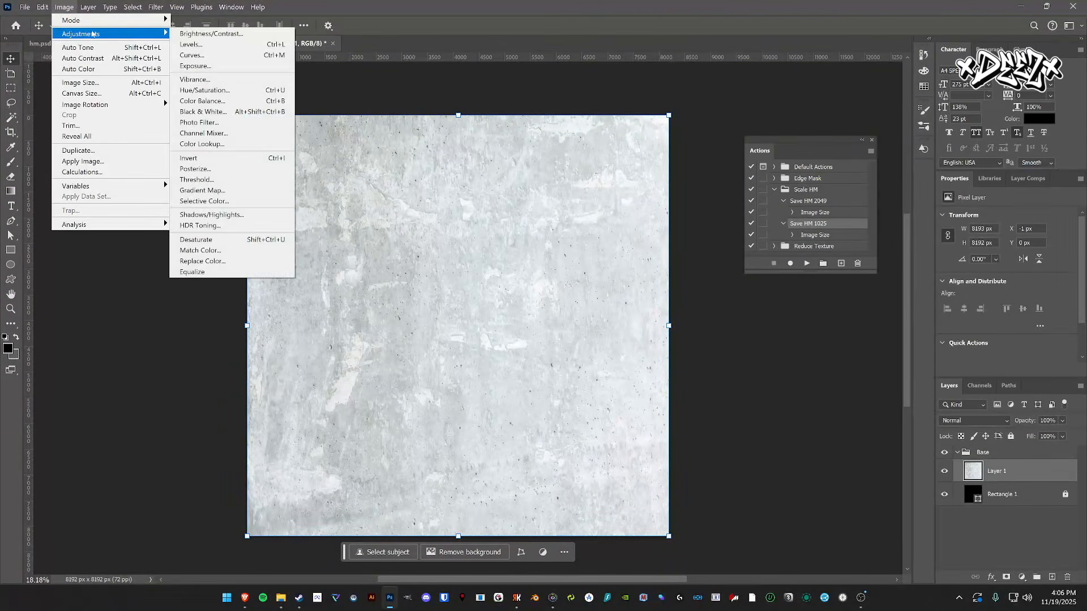
left_click(218, 240)
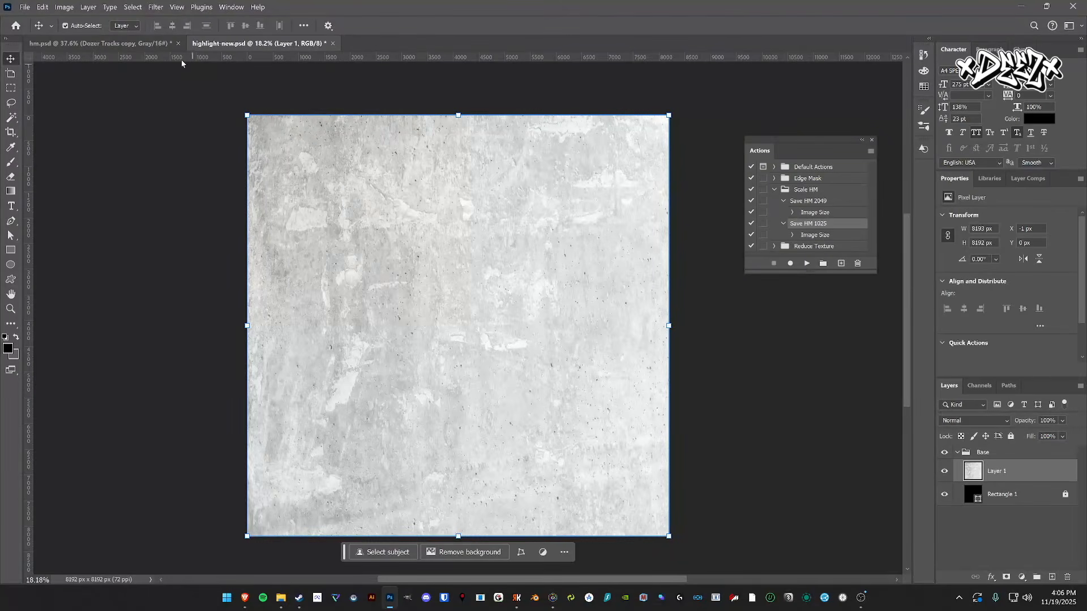
left_click(62, 7)
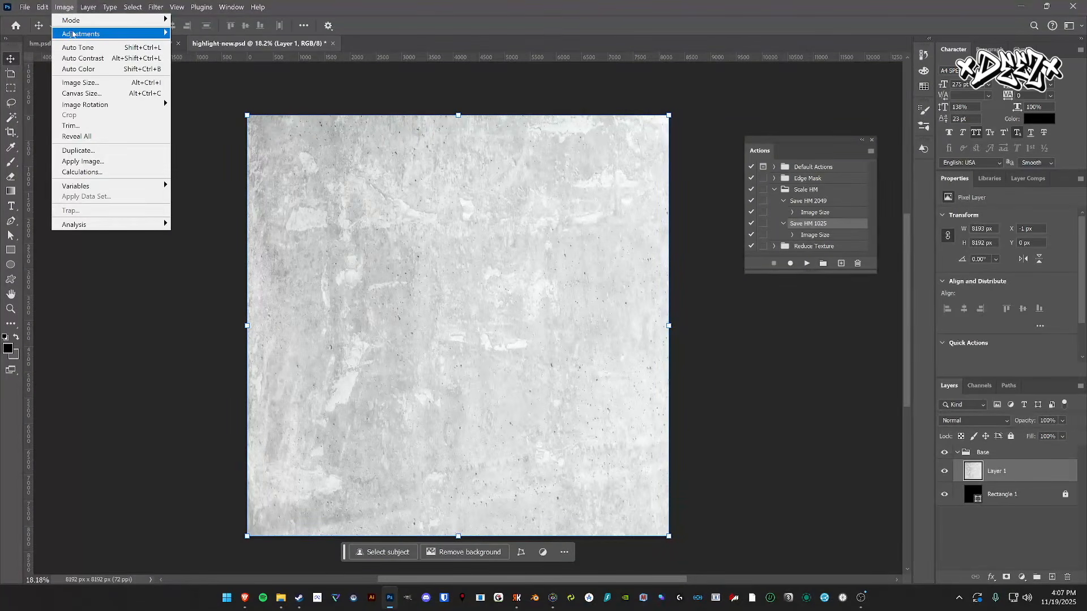
mouse_move(102, 34)
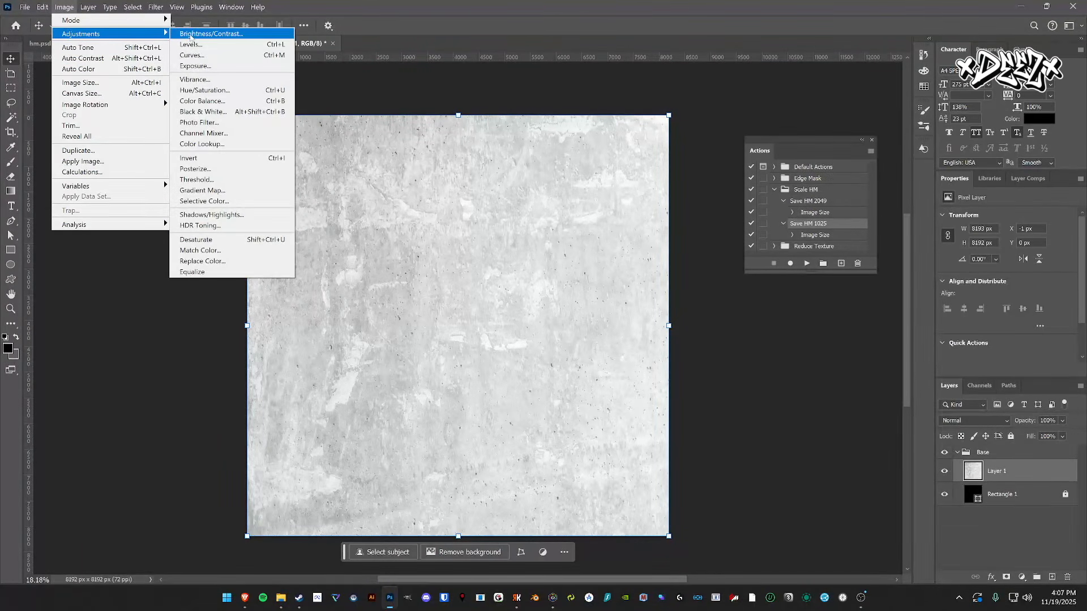
left_click(204, 35)
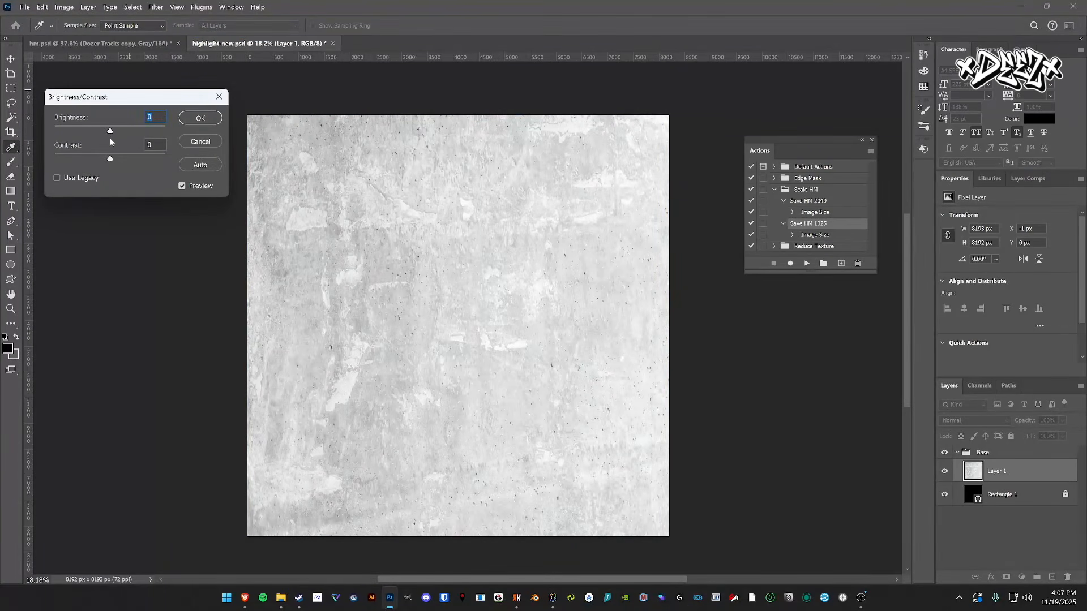
left_click(219, 96)
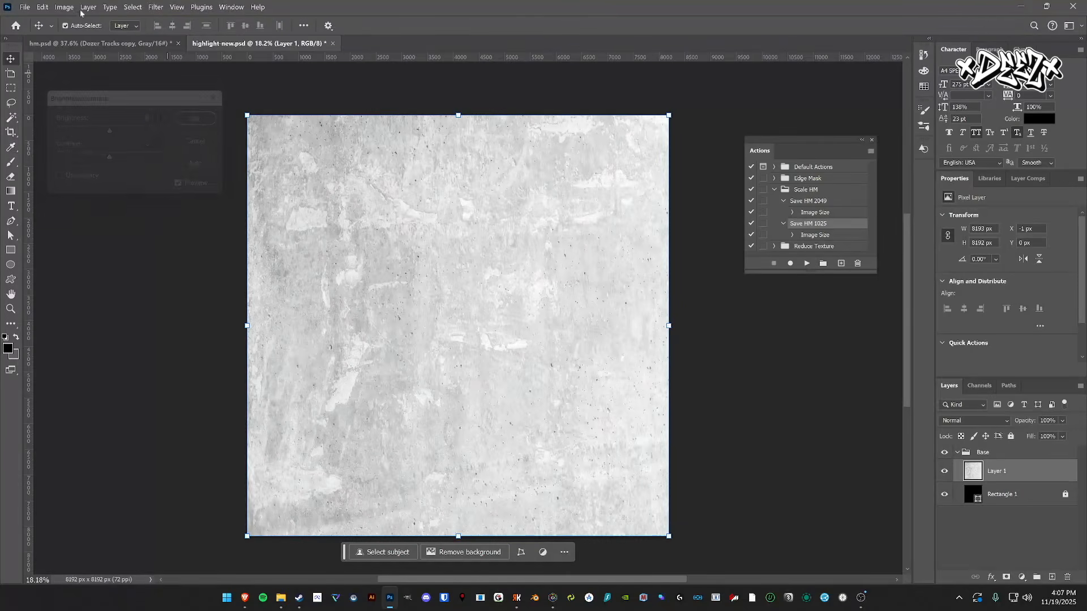
- Set the concrete layer's brightness to -29 and contrast to -34, and lock the layer again
left_click(64, 6)
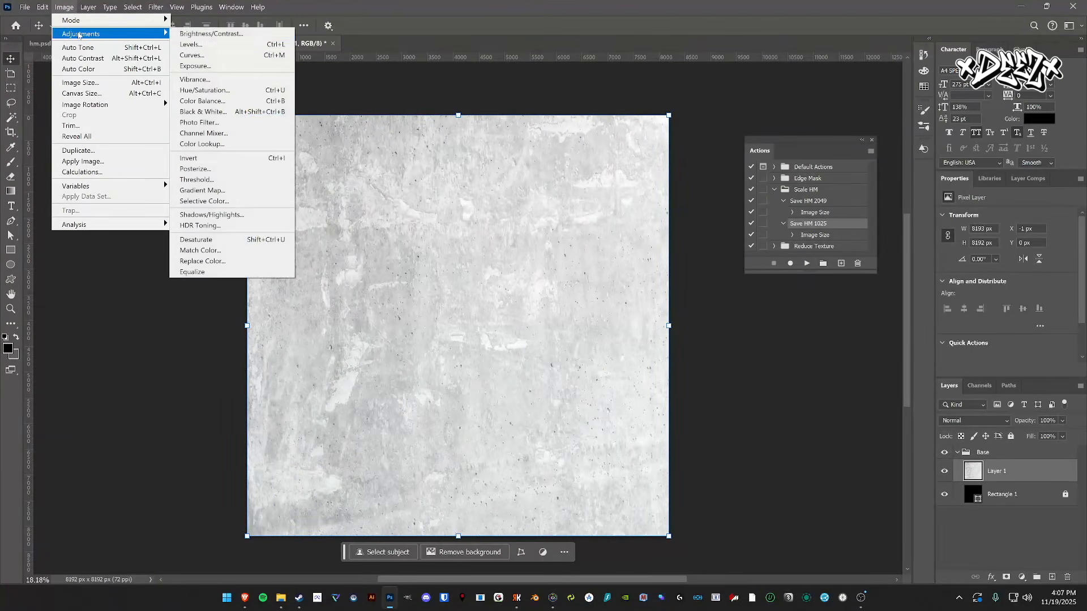
left_click(198, 34)
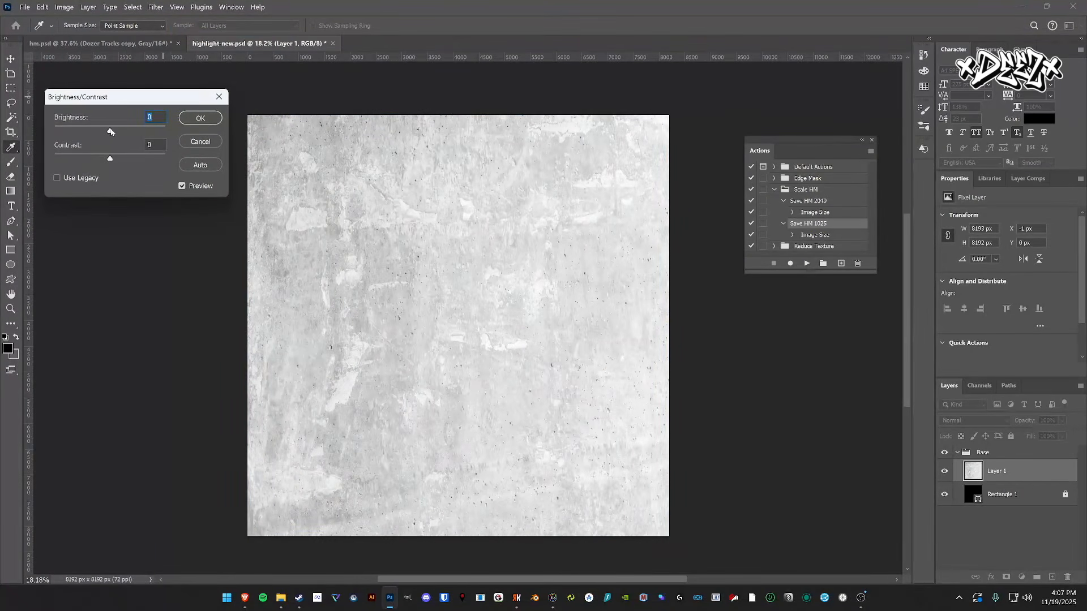
mouse_move(111, 131)
left_mouse_down()
mouse_move(108, 159)
mouse_move(71, 158)
mouse_move(100, 132)
left_mouse_up()
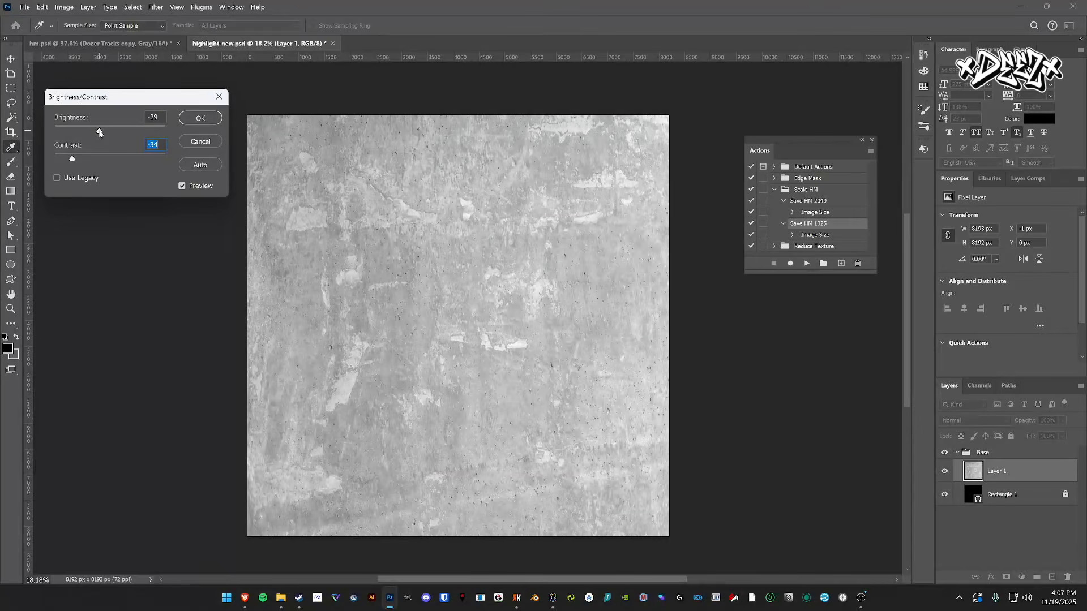
left_click(204, 119)
key("v")
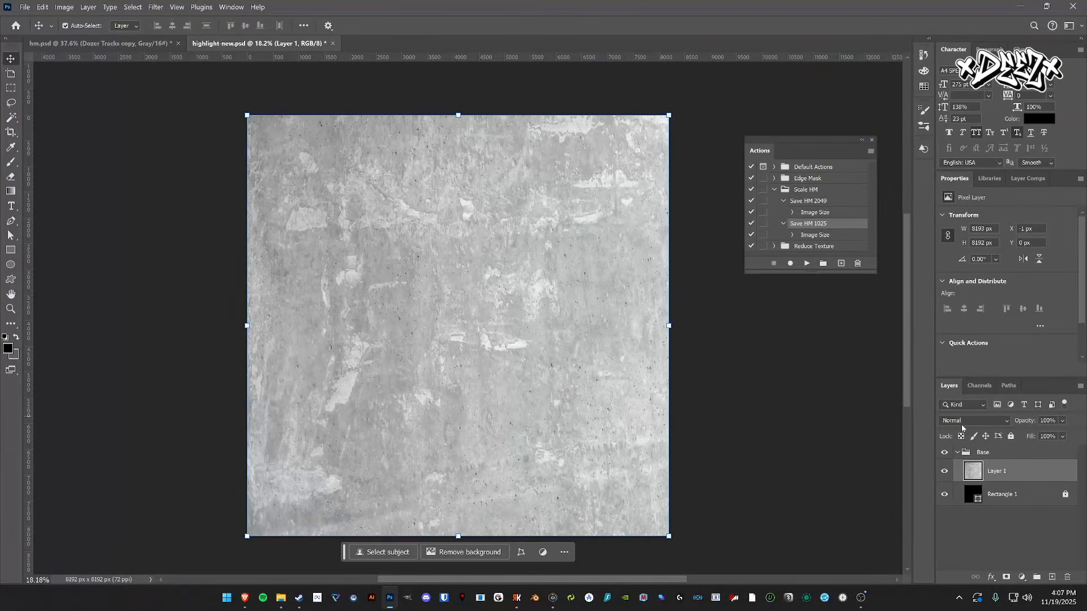
left_click(1011, 436)
left_click(786, 417)
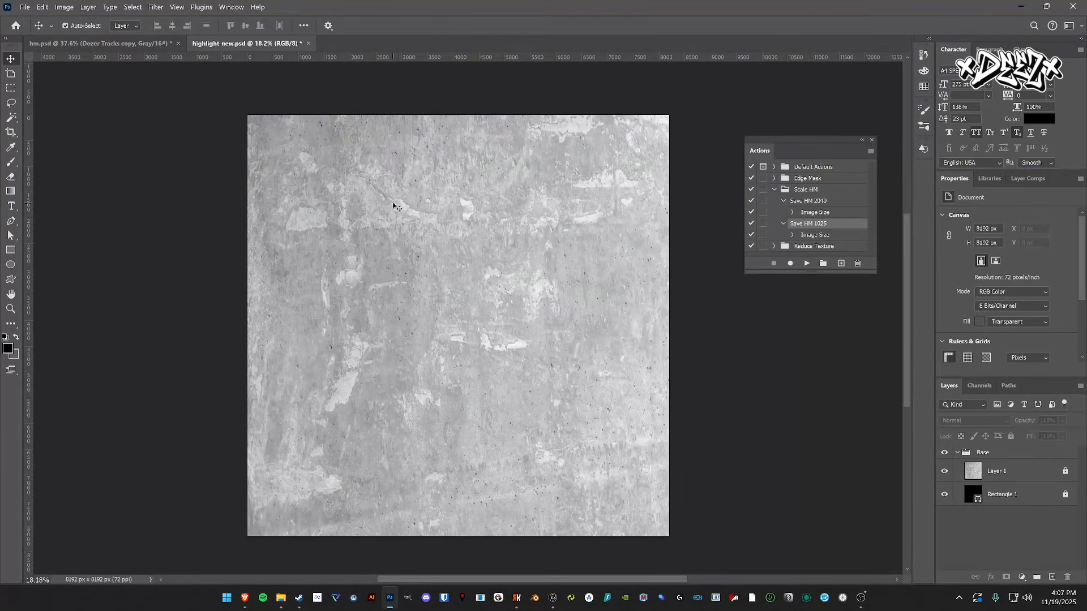
- Switch to hm.psd, toggle the merged Dozer Tracks copy layer off and back on, and copy that layer's contents
left_click(109, 44)
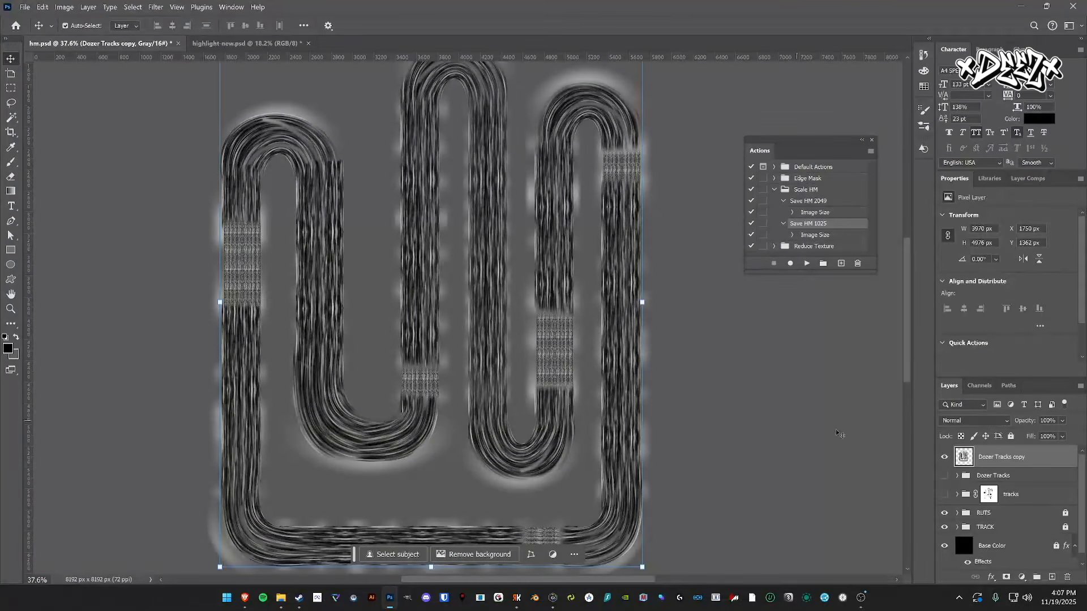
left_click(943, 457)
left_click(943, 457)
left_click(41, 8)
left_click(62, 80)
- Switch to highlight-new.psd, paste the copied Dozer Tracks copy layer in place above the Base group, and deselect it
left_click(254, 45)
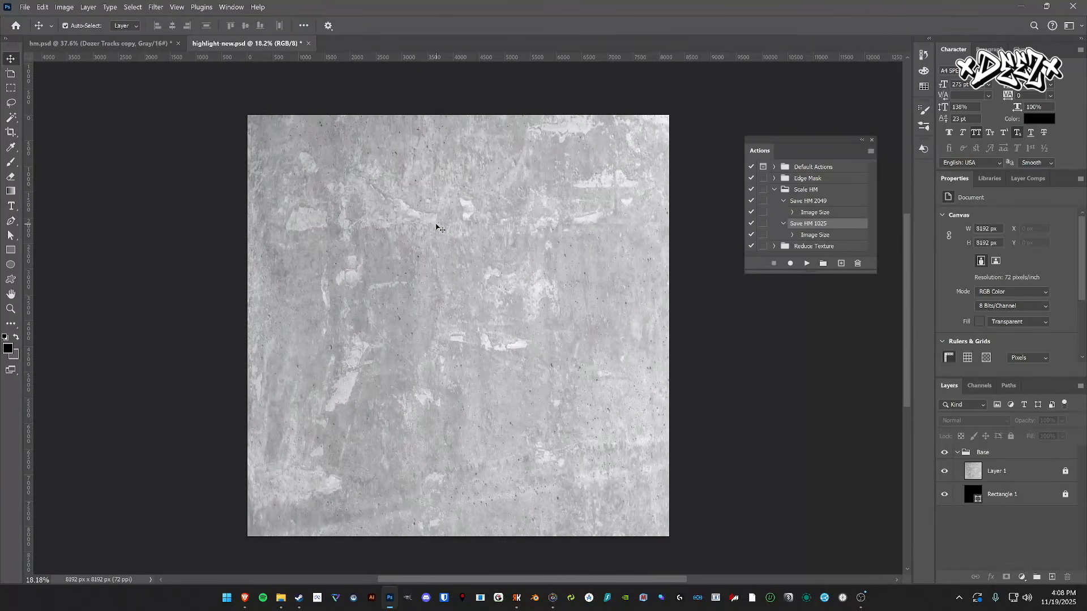
left_click(43, 6)
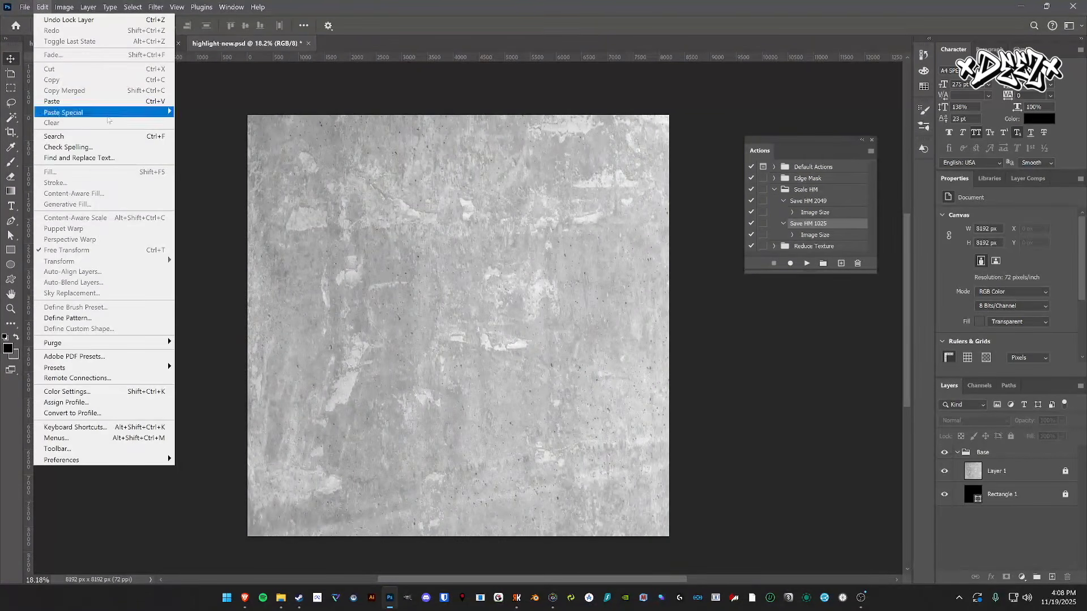
mouse_move(116, 111)
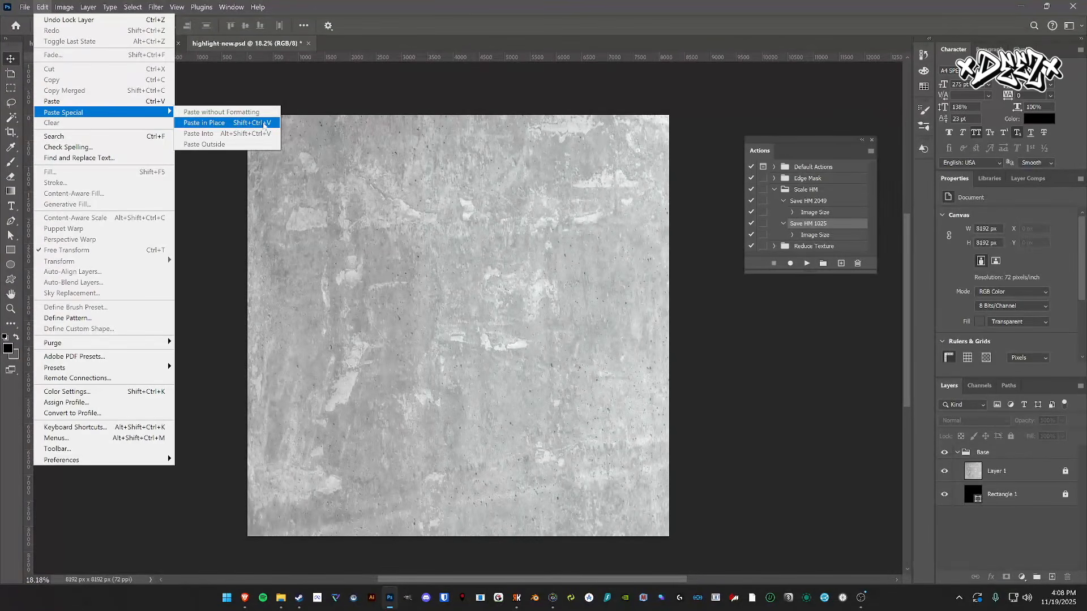
left_click(265, 125)
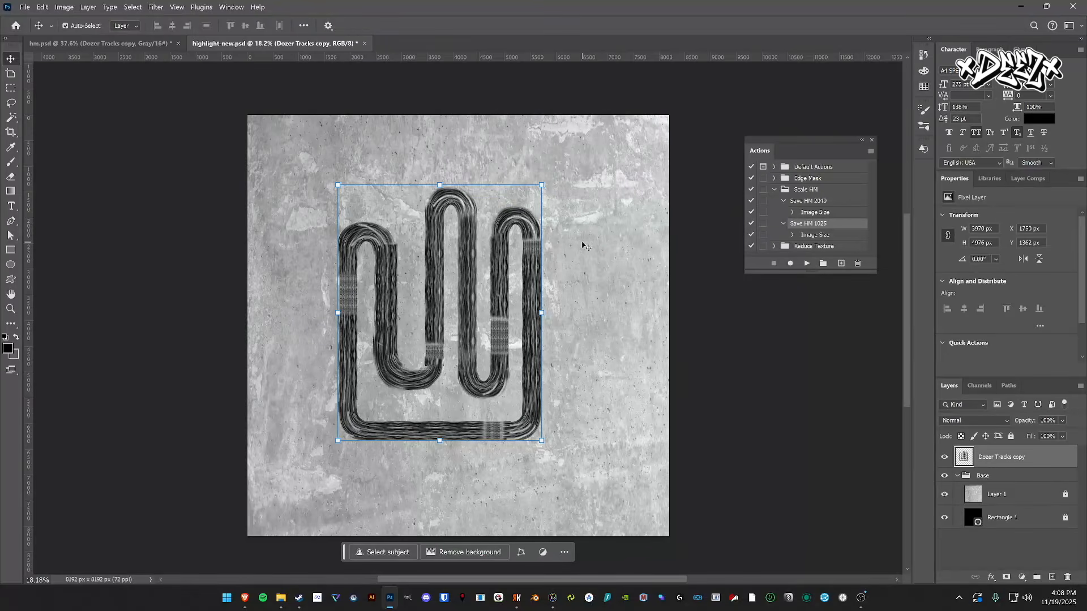
left_click(573, 319)
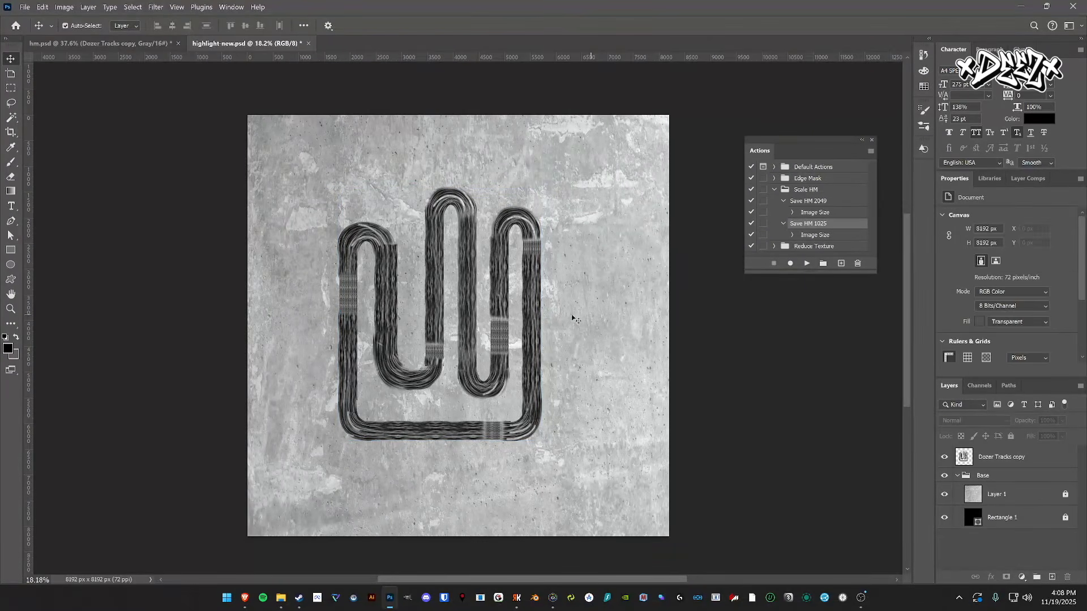
left_click(545, 298)
scroll(534, 294, "up", 4)
scroll(532, 291, "down", 4)
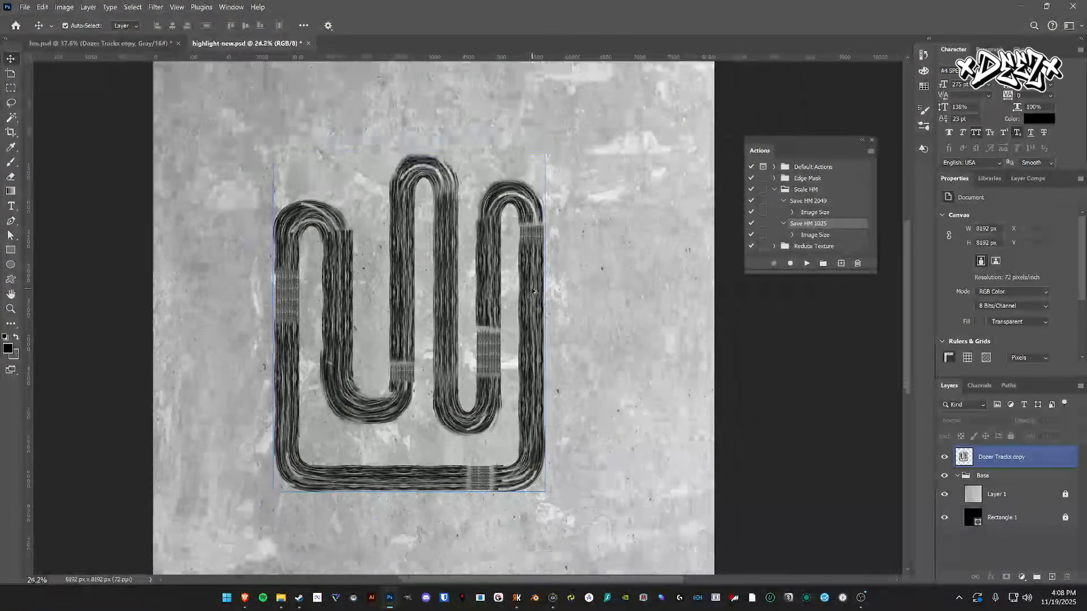
- Compare the track layer's position in hm.psd with the pasted copy in highlight-new.psd
left_click(111, 45)
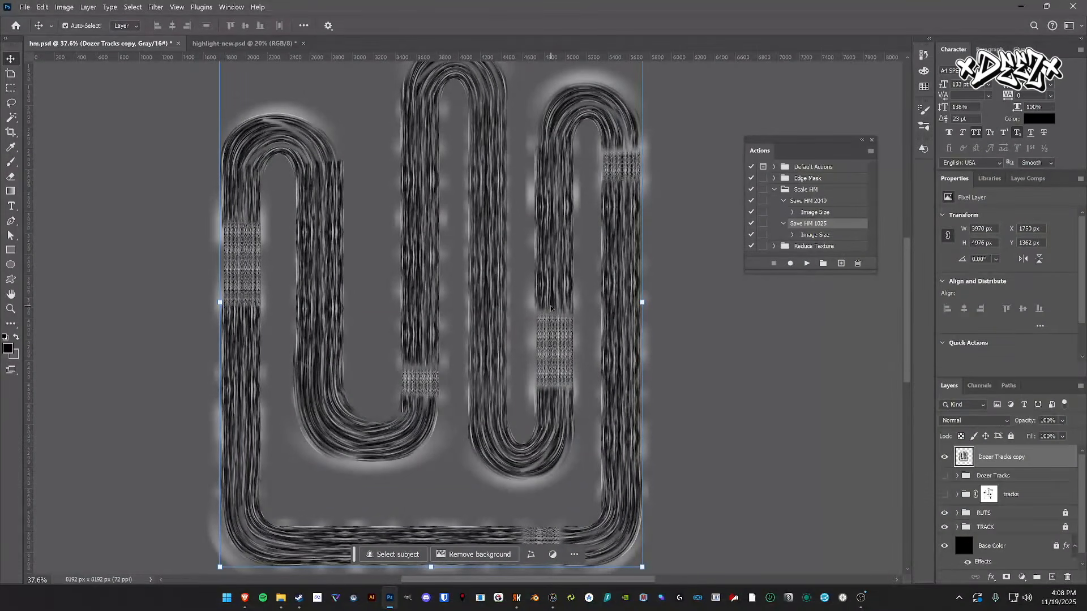
scroll(163, 266, "down", 3)
left_click(163, 266)
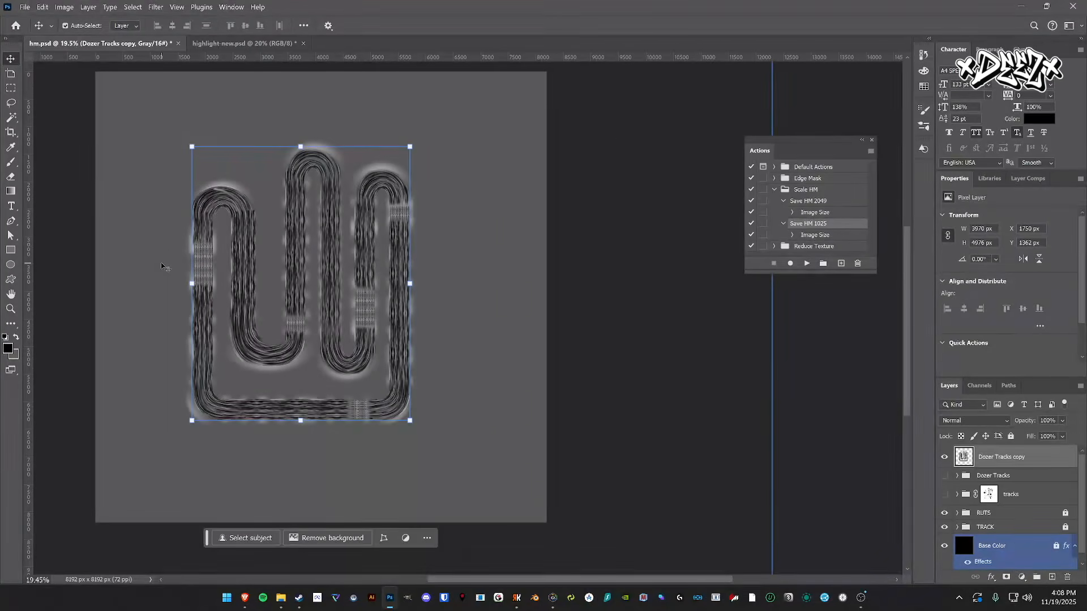
key("ctrl+Tab")
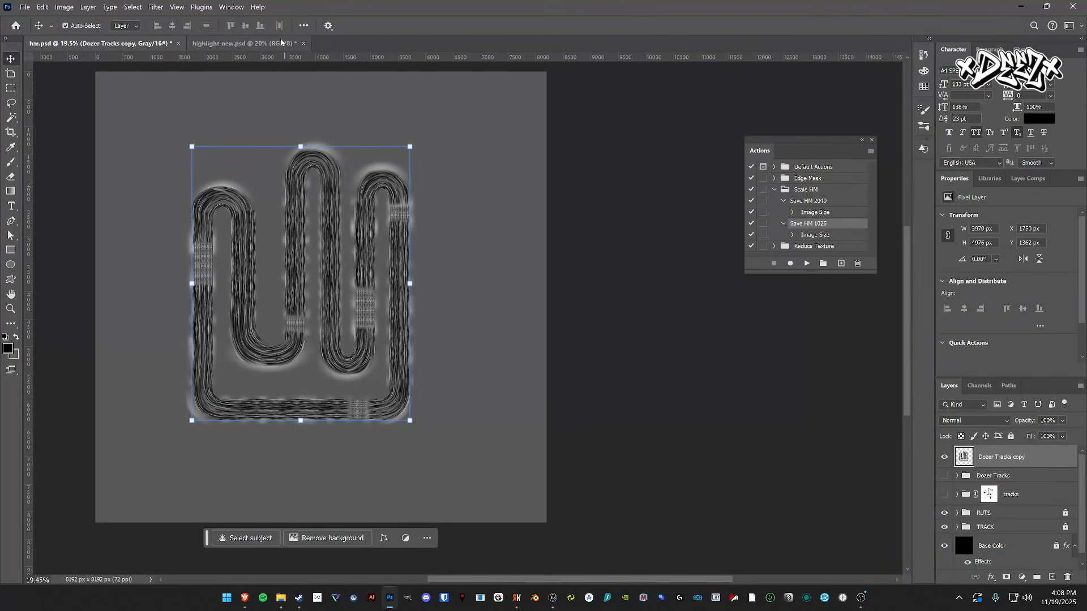
left_click(453, 253)
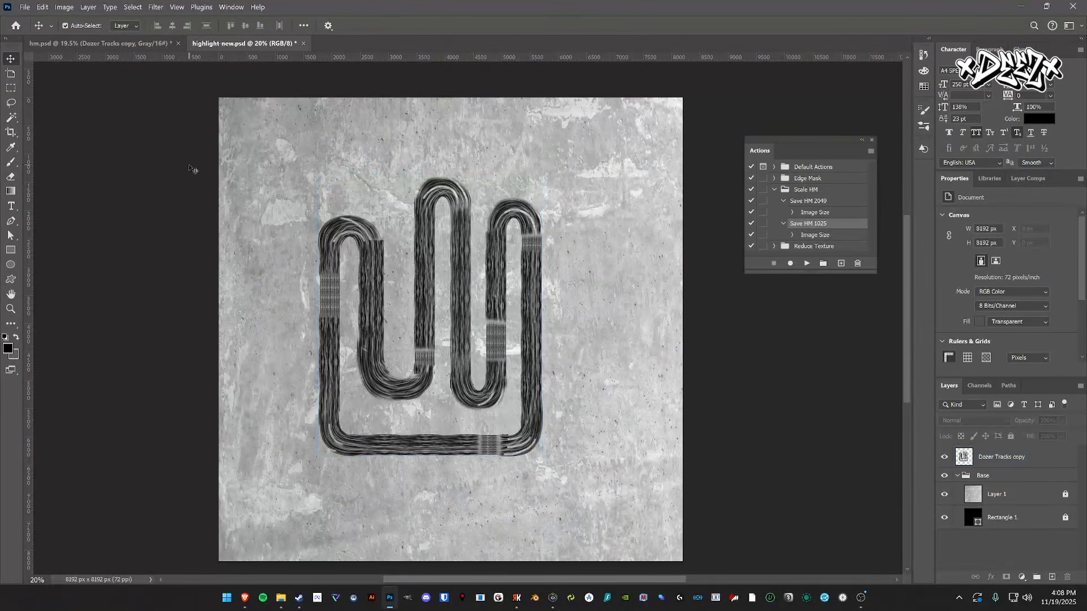
- Return to hm.psd and hide the Dozer Tracks copy layer so only the bare track heightmap shows
left_click(129, 45)
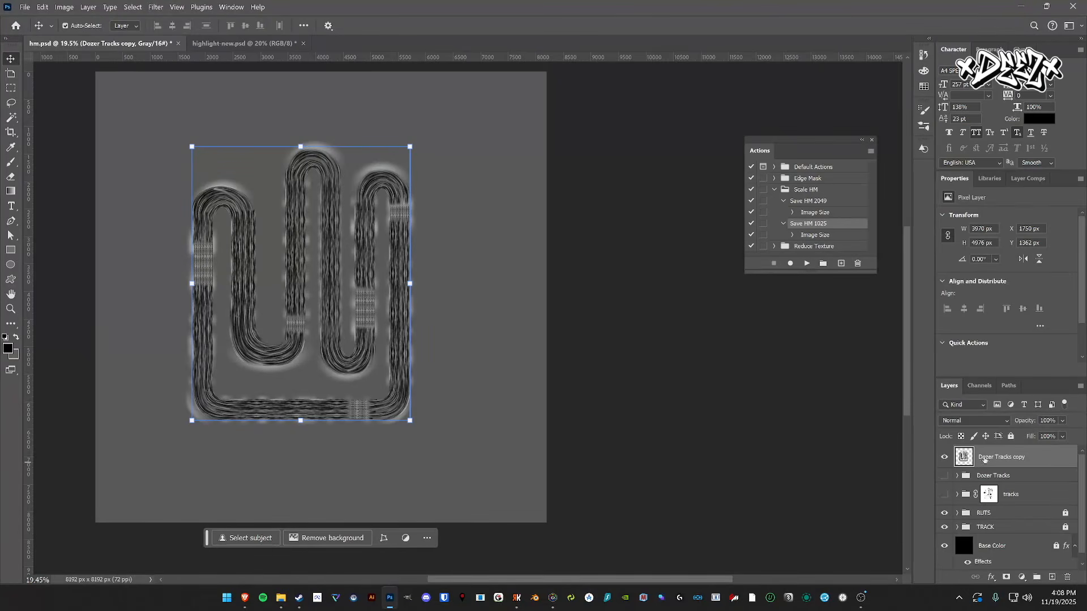
left_click(944, 458)
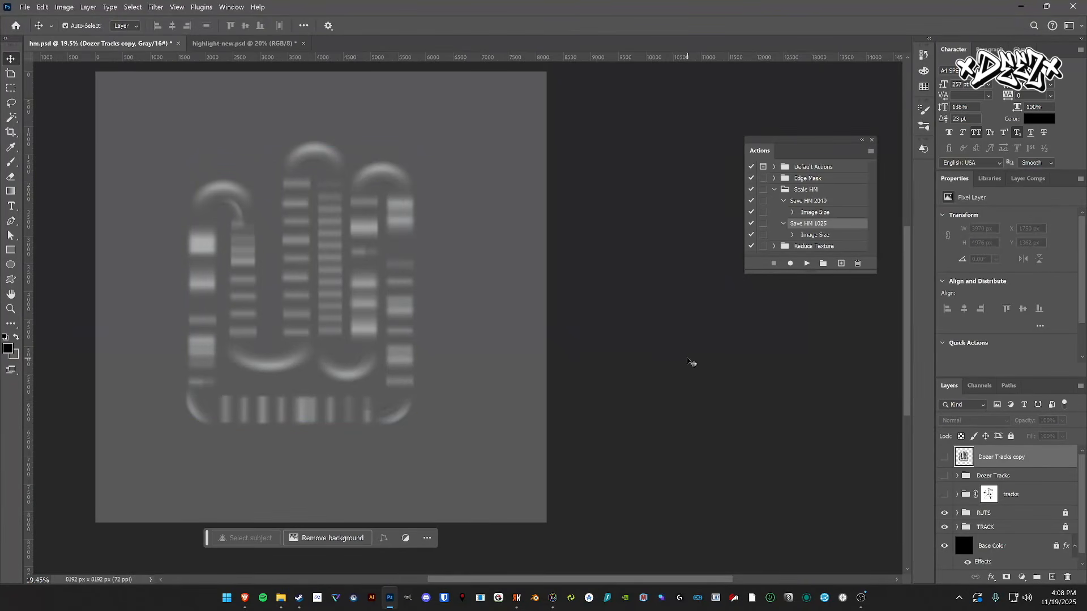
scroll(668, 363, "up", 1)
scroll(668, 362, "down", 1)
scroll(668, 363, "up", 1)
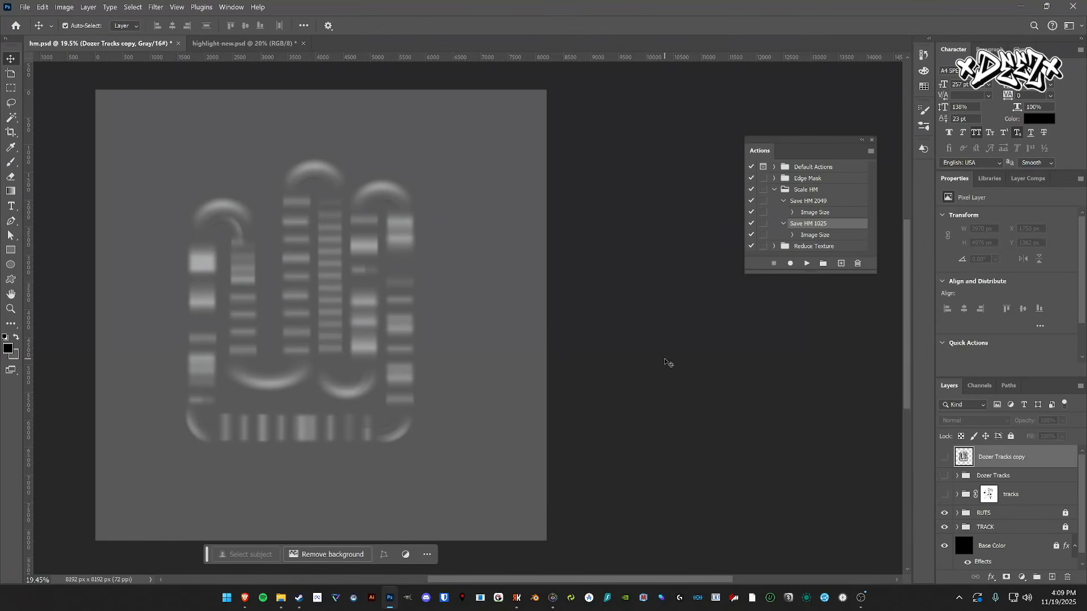
- Select the entire heightmap canvas with a rectangular marquee
left_click(11, 87)
left_click_drag(94, 88, 602, 560)
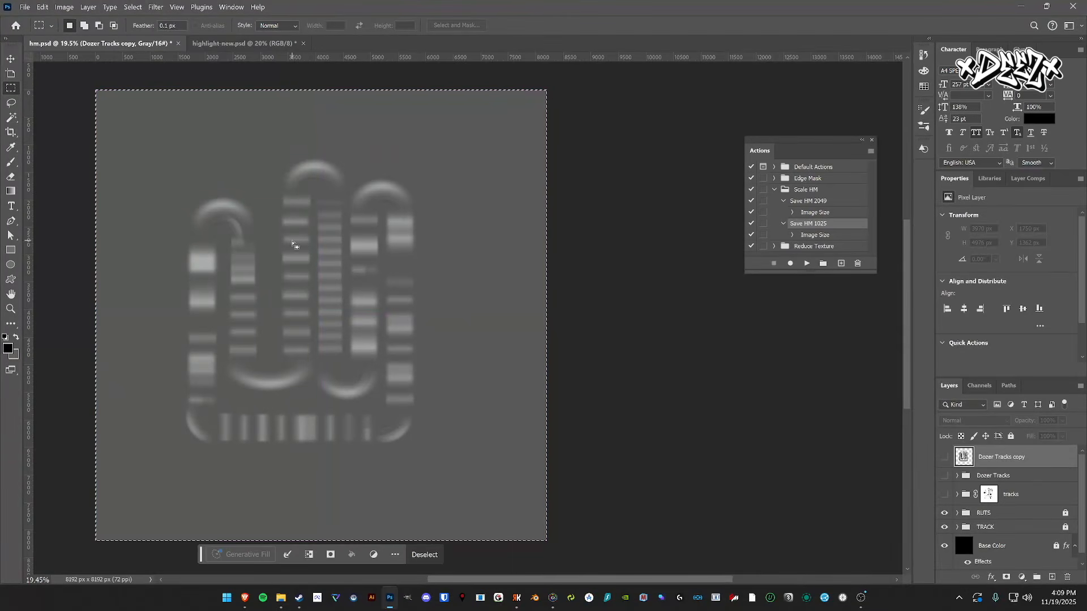
left_click(89, 101)
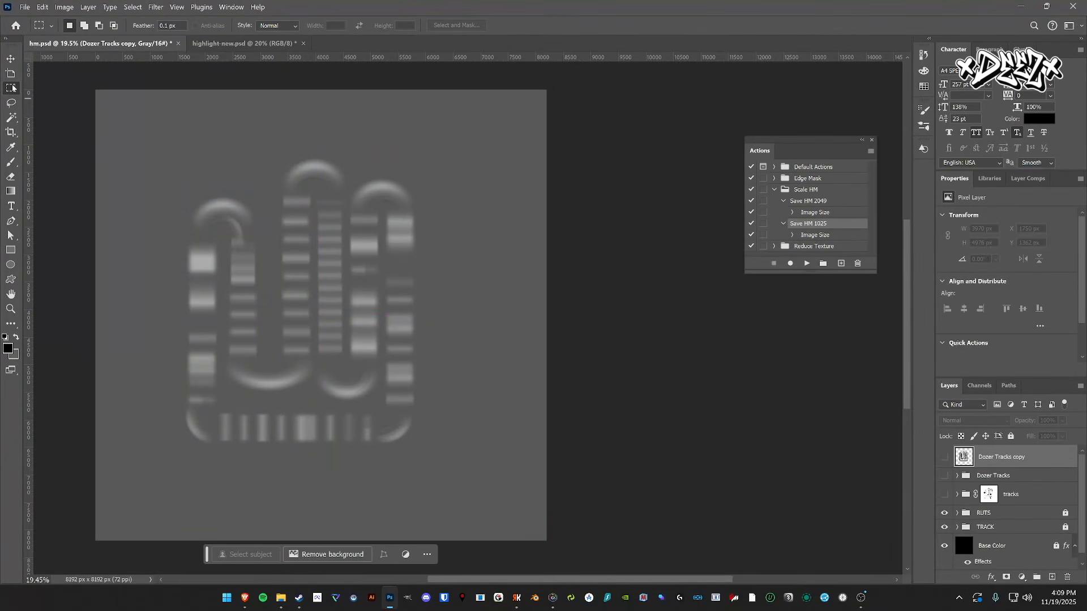
left_click_drag(70, 73, 600, 563)
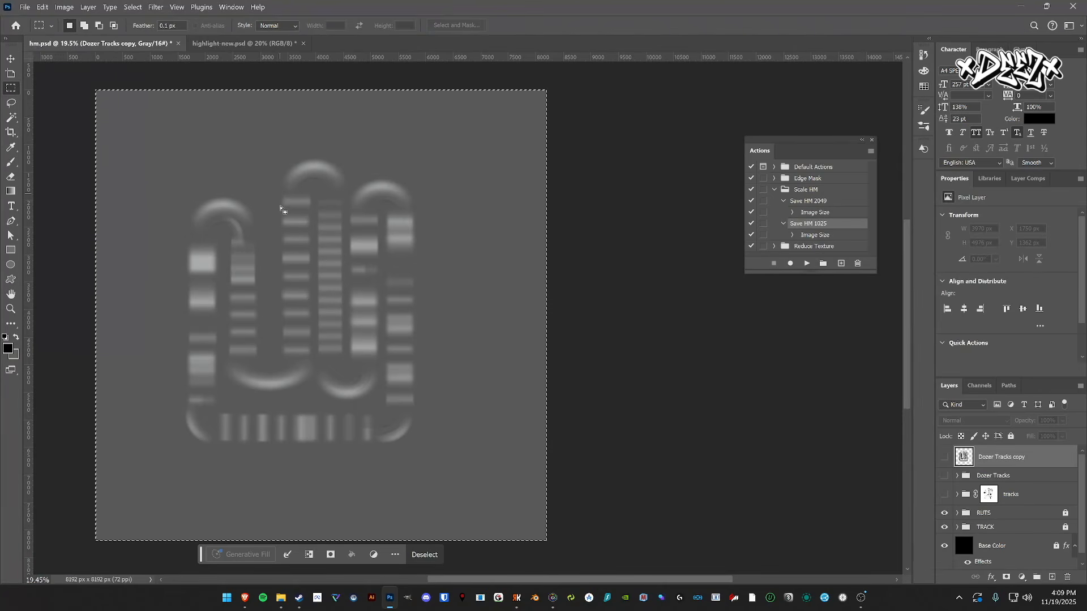
- Copy the selected heightmap area merged and paste it into highlight-new.psd as a new layer above Dozer Tracks copy
left_click(42, 7)
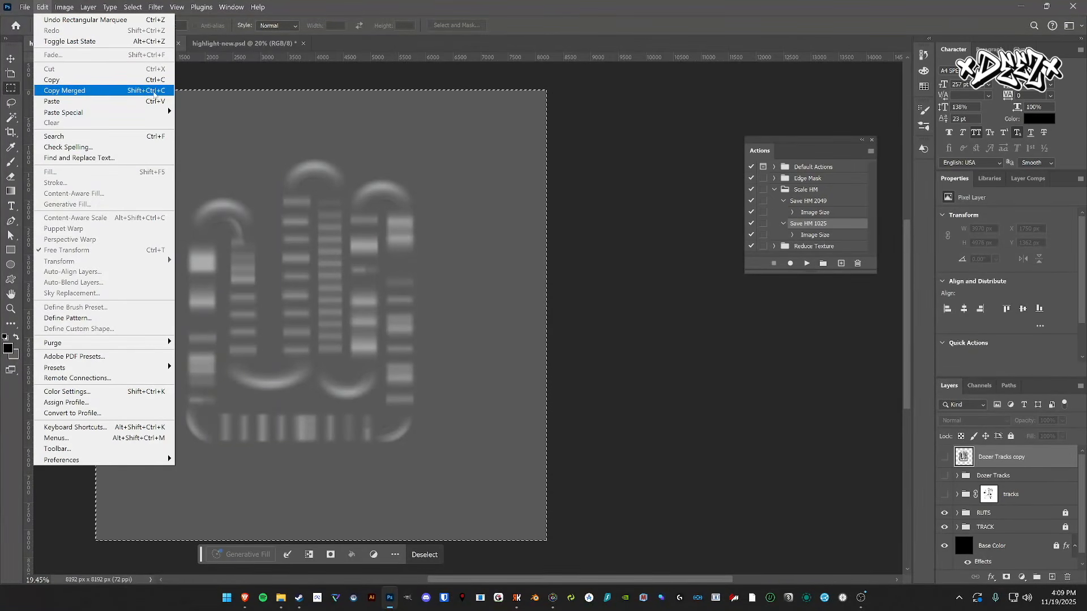
left_click(94, 91)
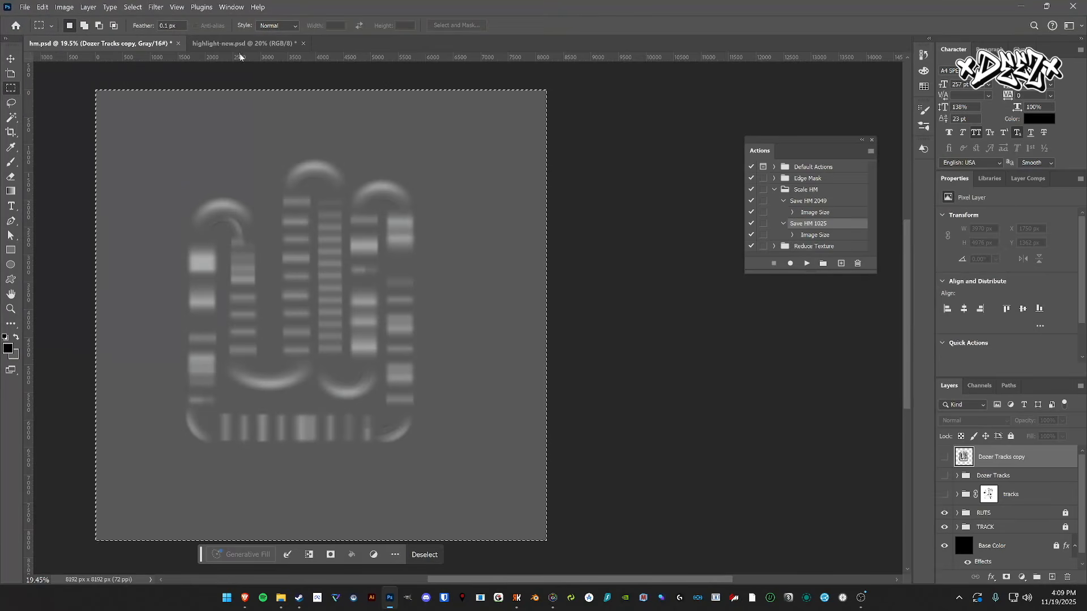
left_click(243, 43)
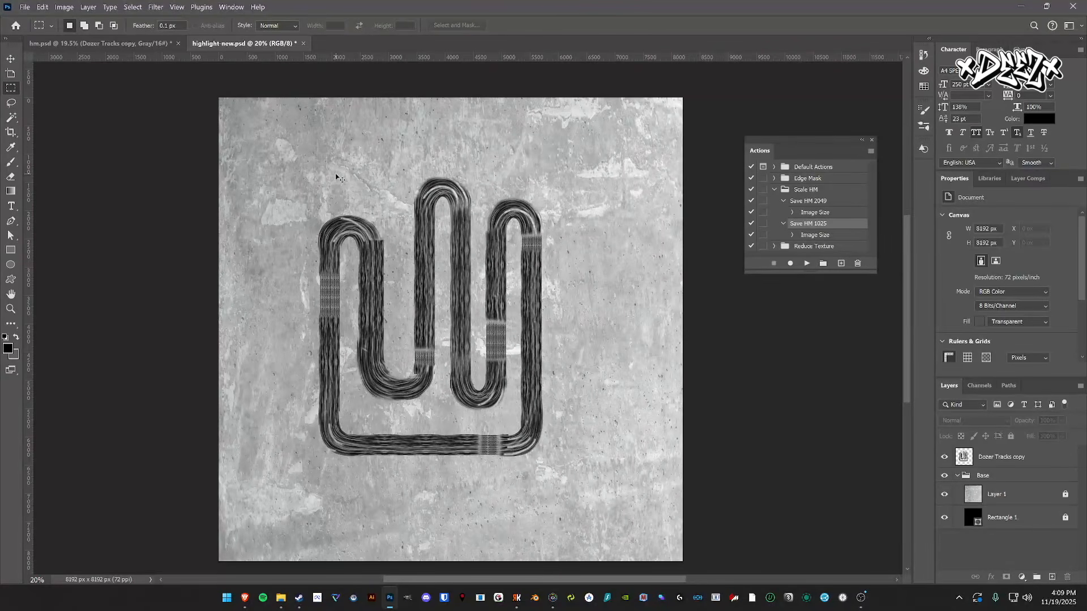
key("ctrl+v")
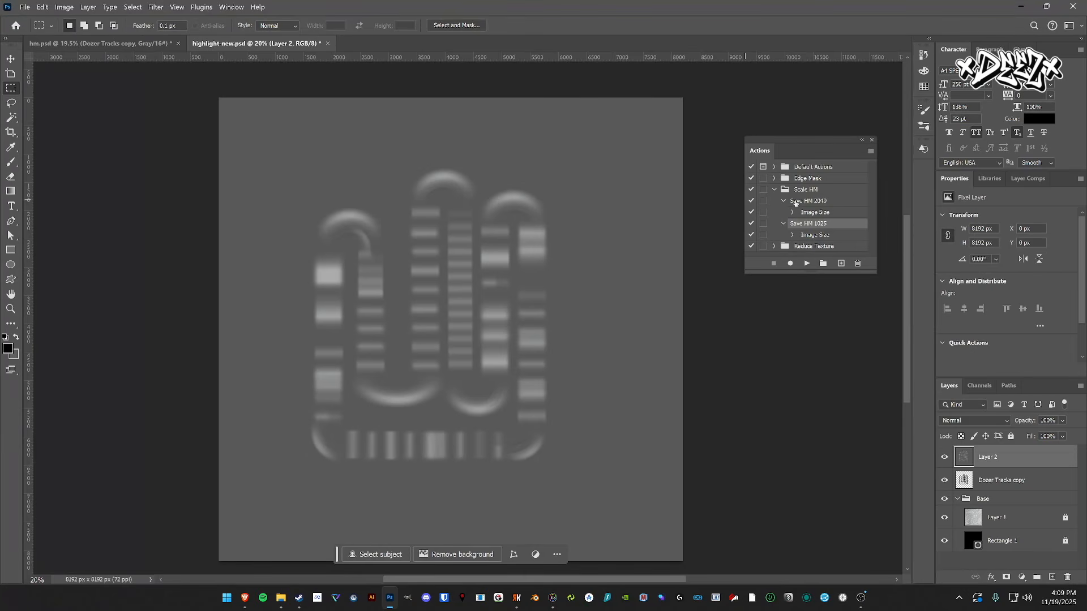
- Collapse the Scale HM action set and shift the floating Actions panel slightly
left_click(774, 189)
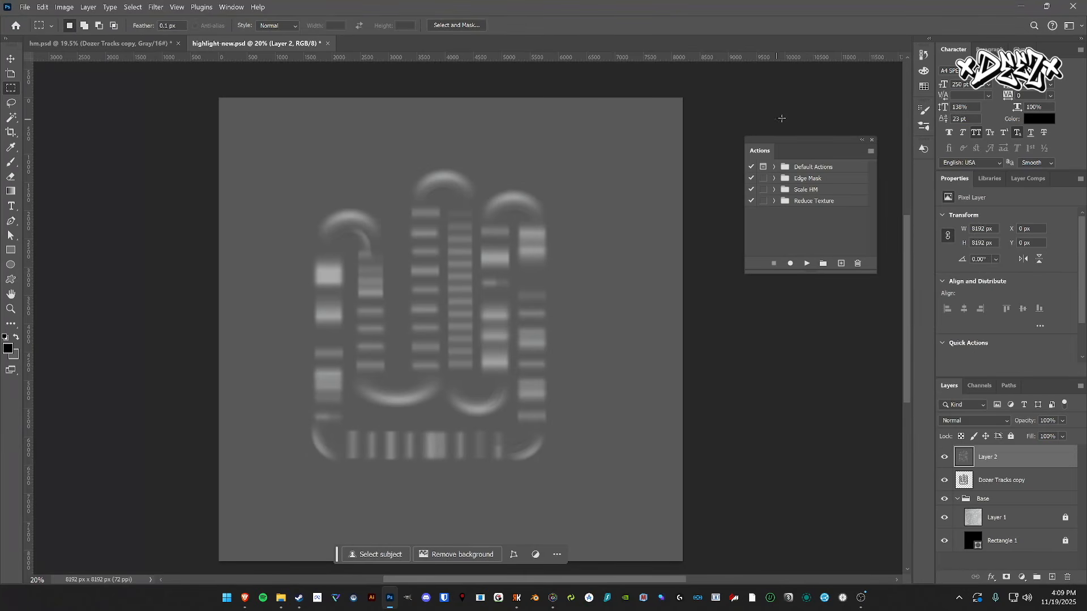
left_click_drag(815, 142, 810, 136)
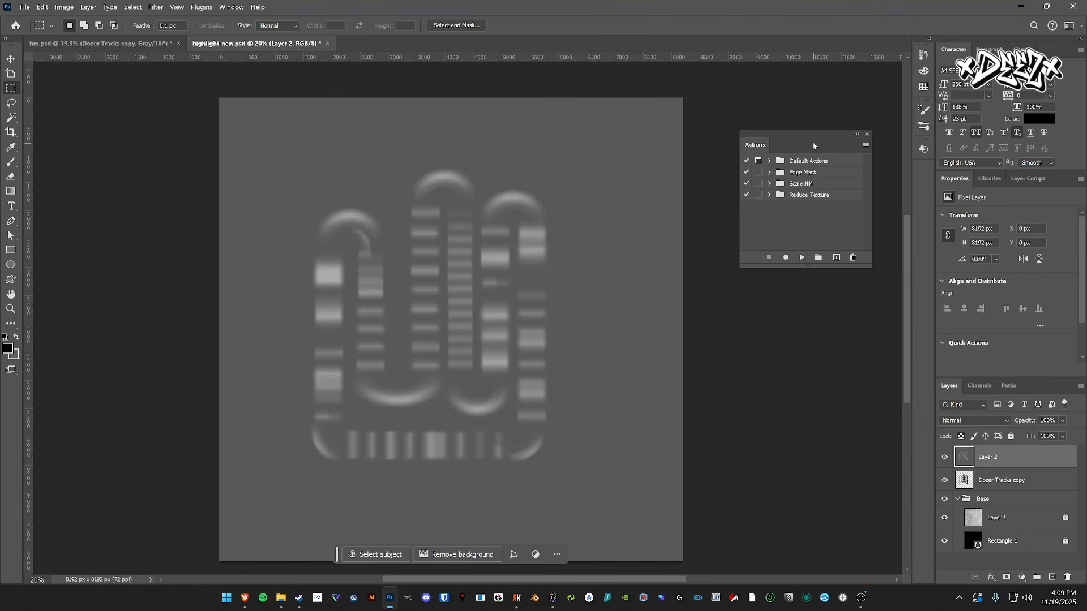
left_click_drag(814, 131, 806, 130)
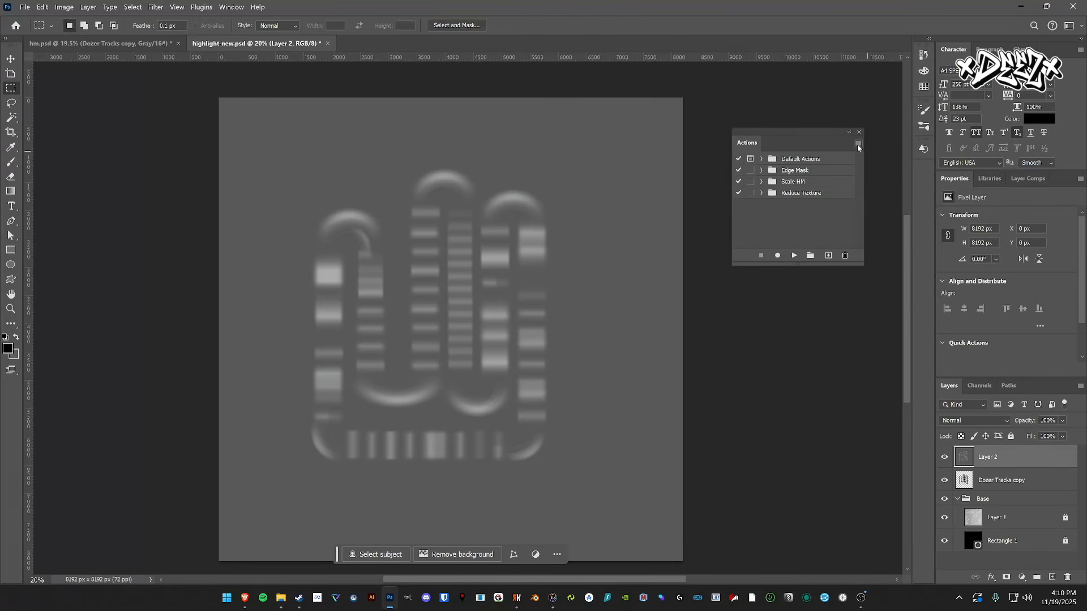
left_click(232, 7)
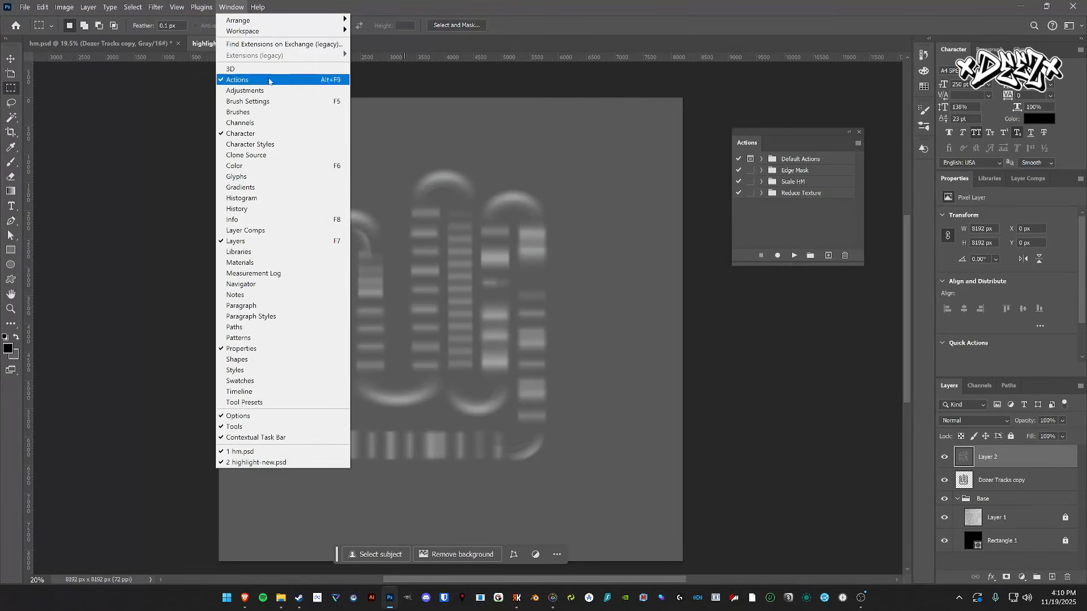
left_click(858, 145)
left_click(858, 144)
left_click(858, 144)
left_click(857, 145)
left_click(857, 148)
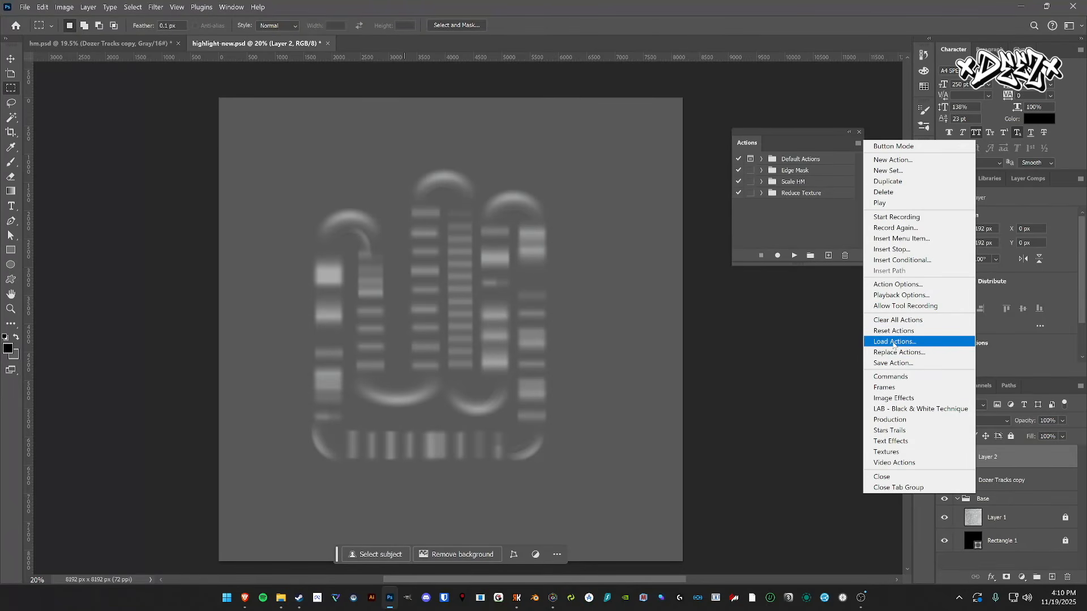
left_click(807, 133)
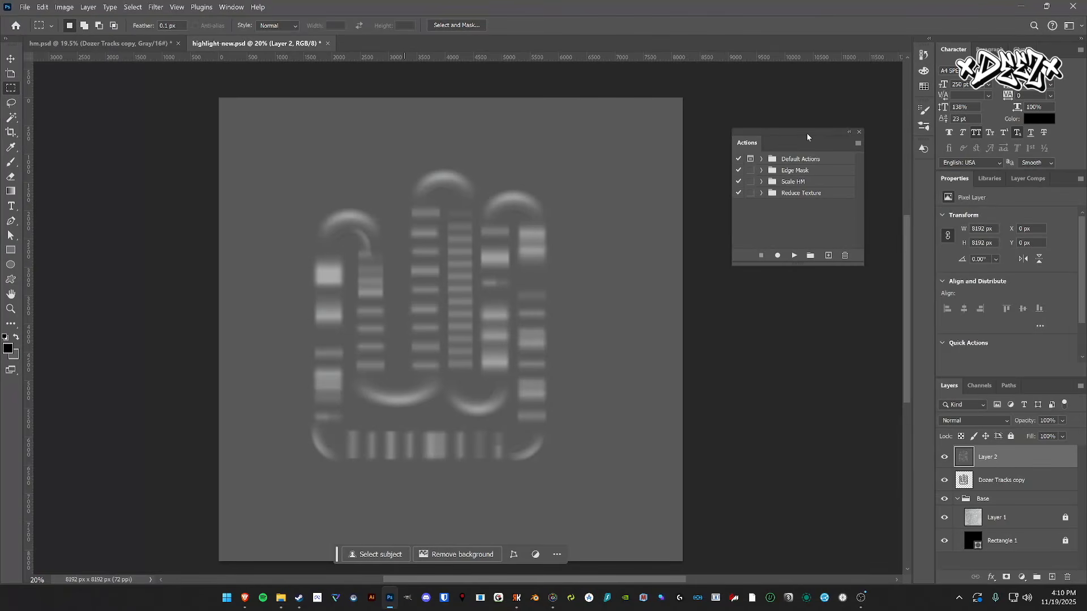
- Run the Edge Mask action from the Edge Mask set on the pasted heightmap layer
left_click(787, 171)
left_click(761, 169)
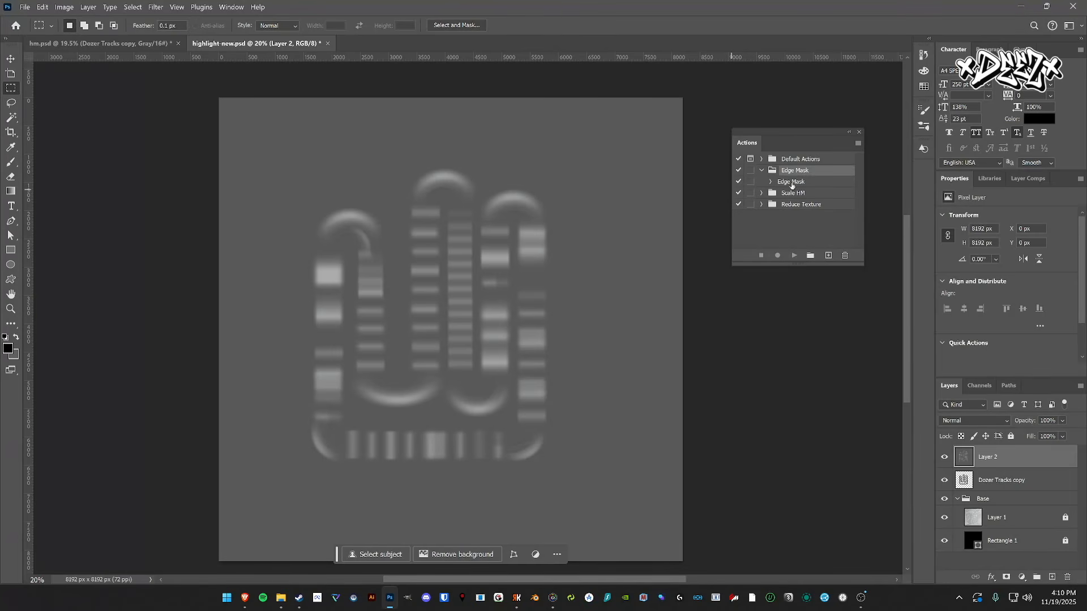
left_click(791, 182)
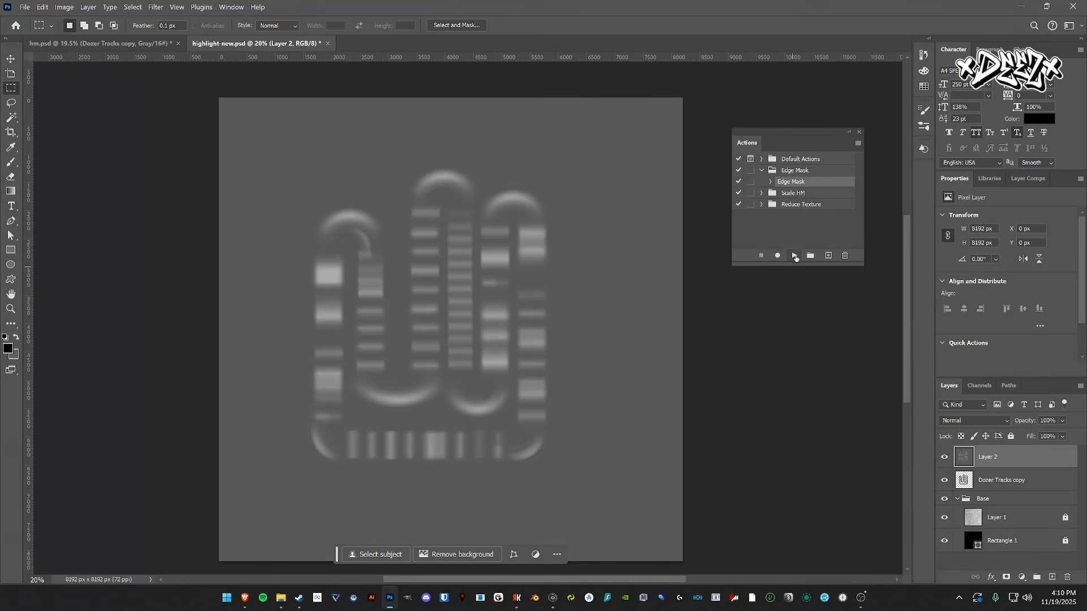
left_click(795, 256)
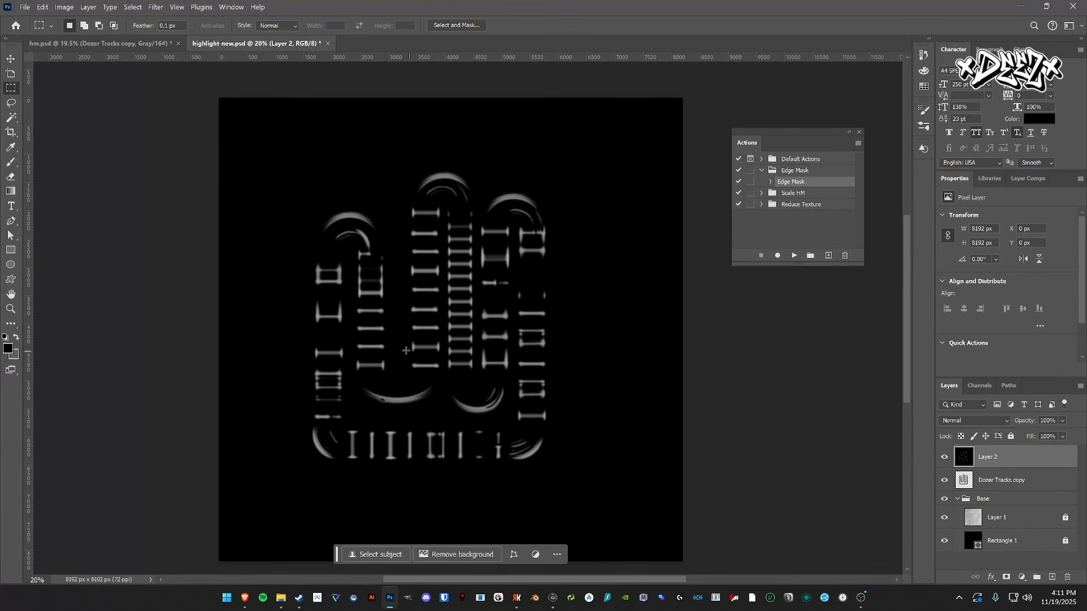
scroll(391, 347, "up", 3)
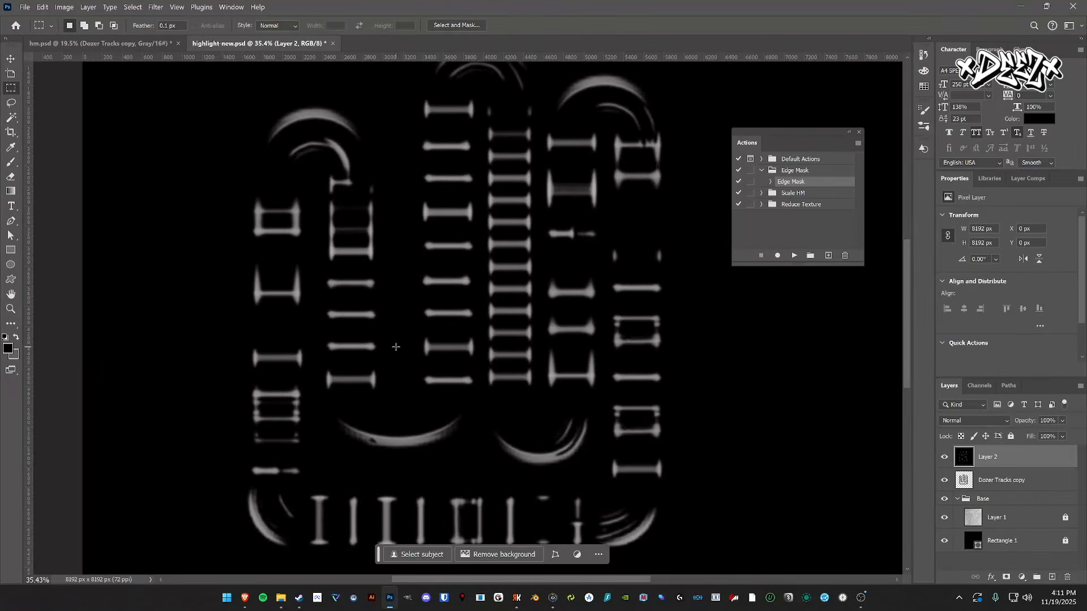
left_click(58, 7)
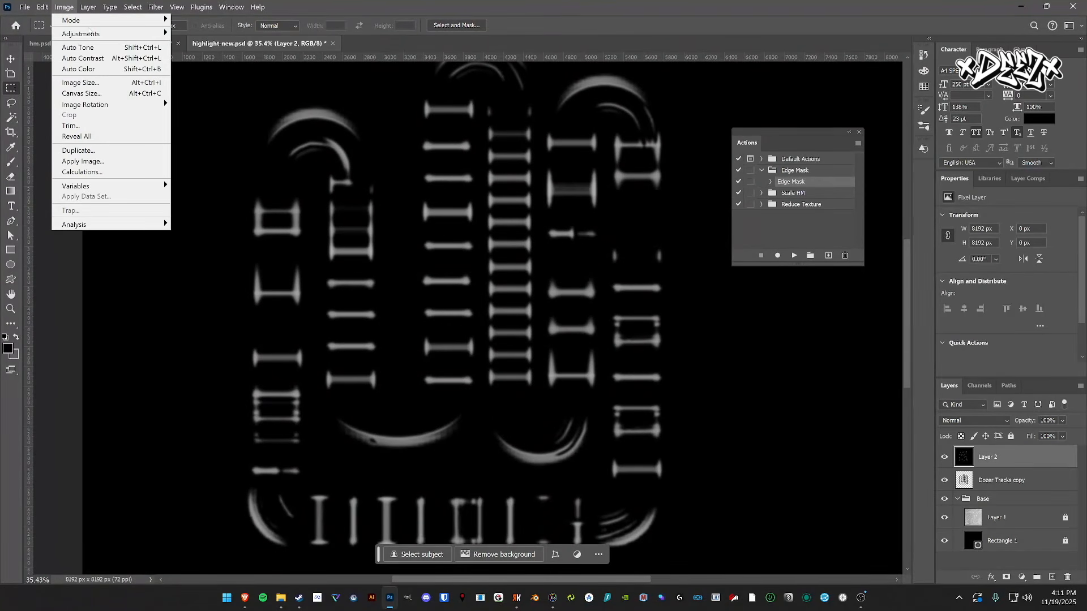
mouse_move(88, 34)
left_click(198, 34)
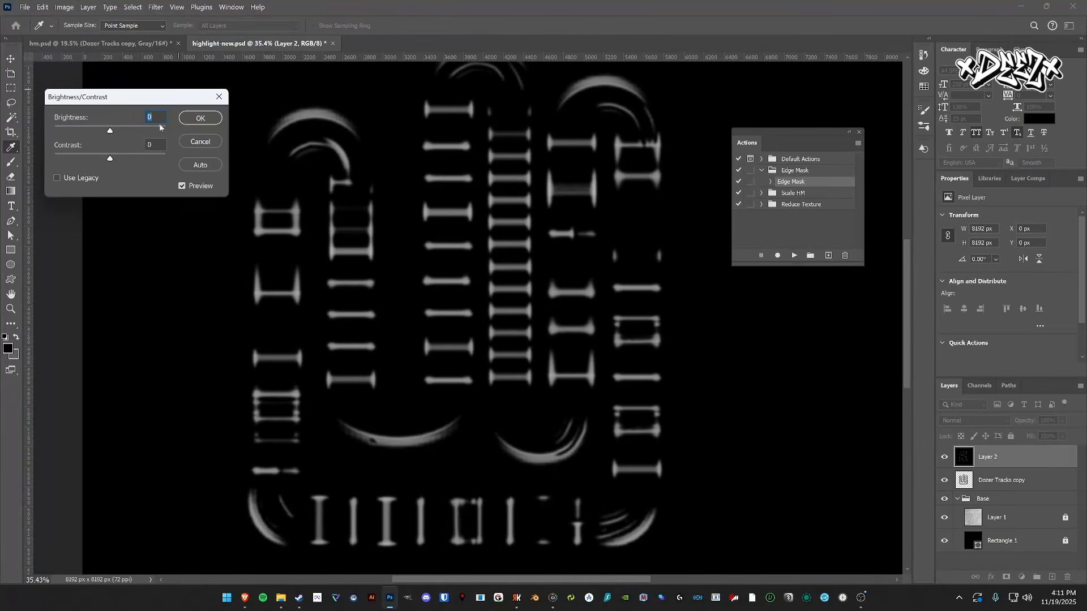
left_click_drag(111, 159, 58, 156)
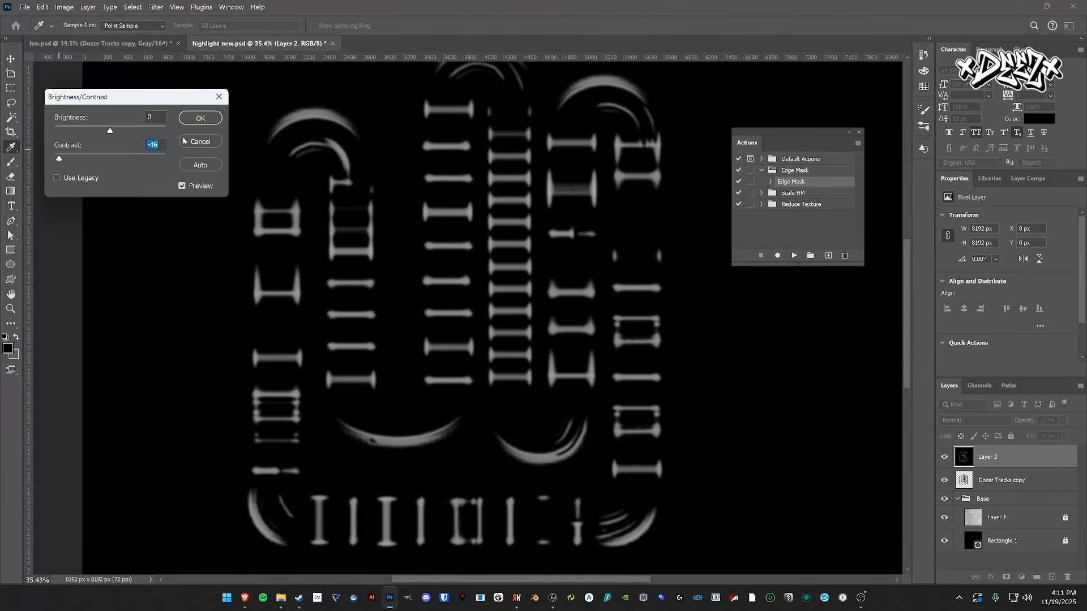
left_click(182, 140)
- Brighten the generated edge mask on Layer 2 with a Levels adjustment, setting the midtone input to 2.39
left_click(64, 6)
mouse_move(85, 33)
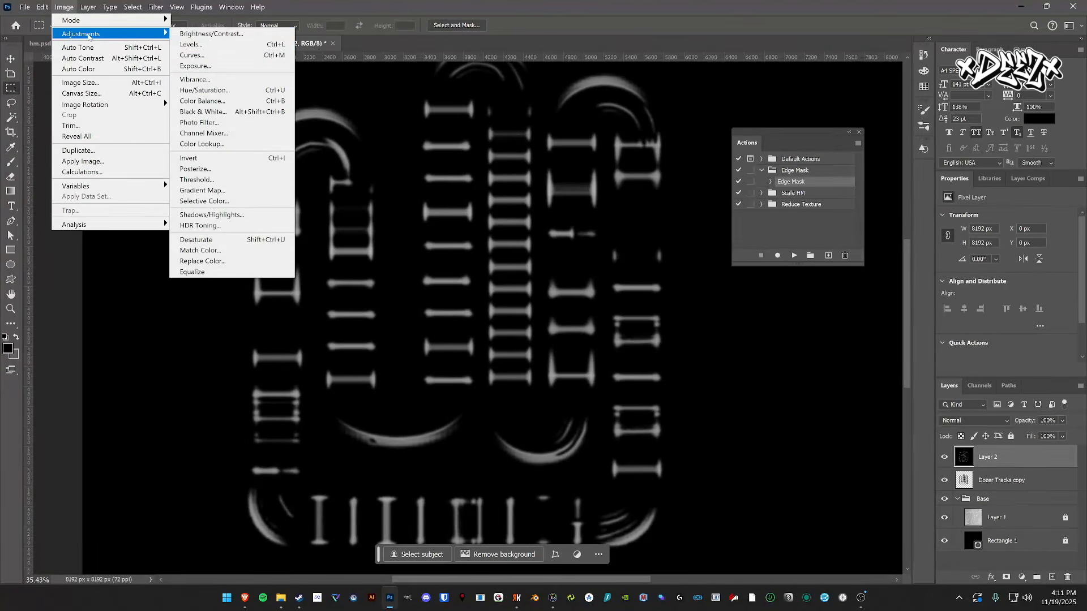
left_click(214, 46)
left_click_drag(204, 192, 159, 191)
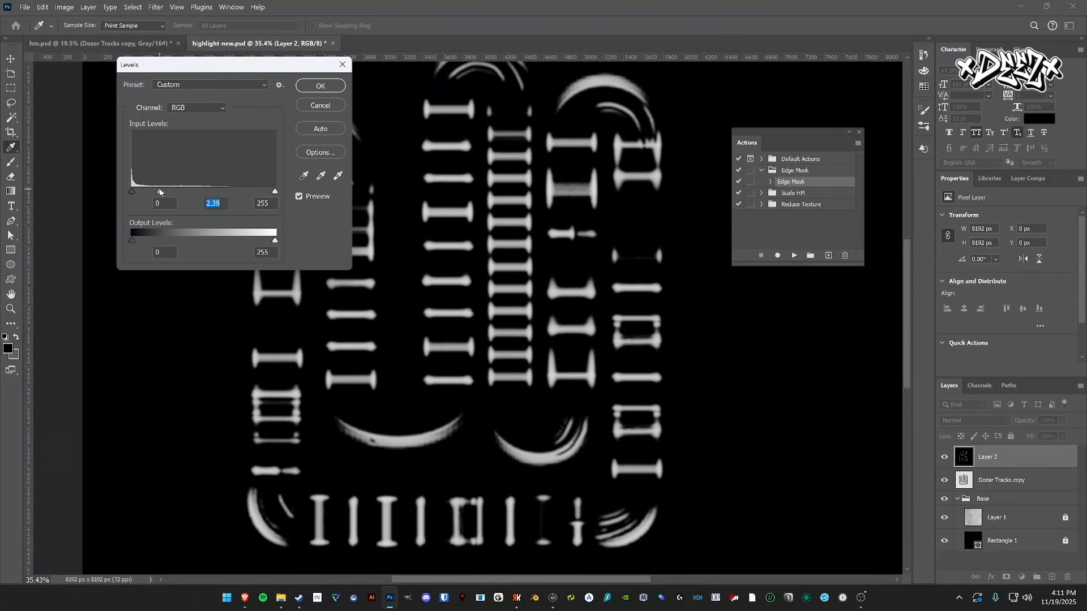
left_click(318, 87)
key("m")
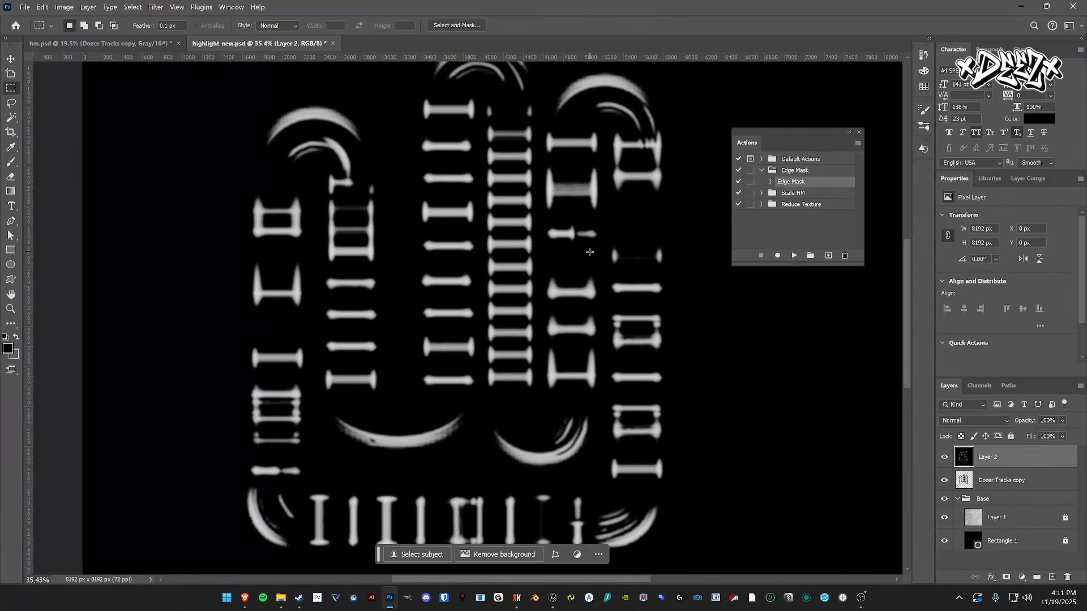
- Collapse the Base group and lock it
scroll(651, 258, "down", 5)
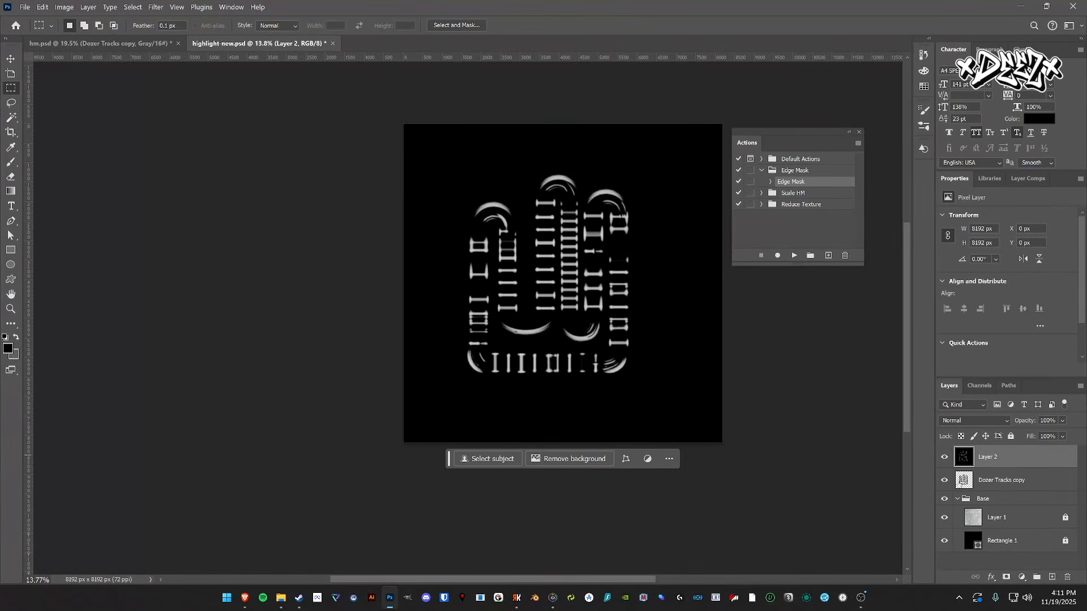
left_click(957, 498)
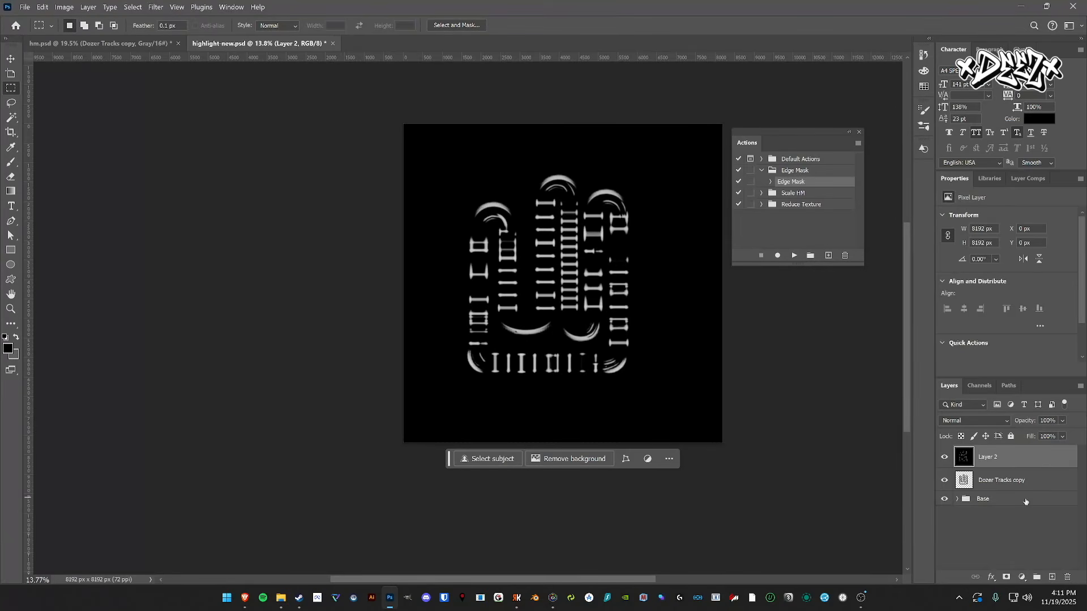
left_click(1025, 500)
left_click(1011, 436)
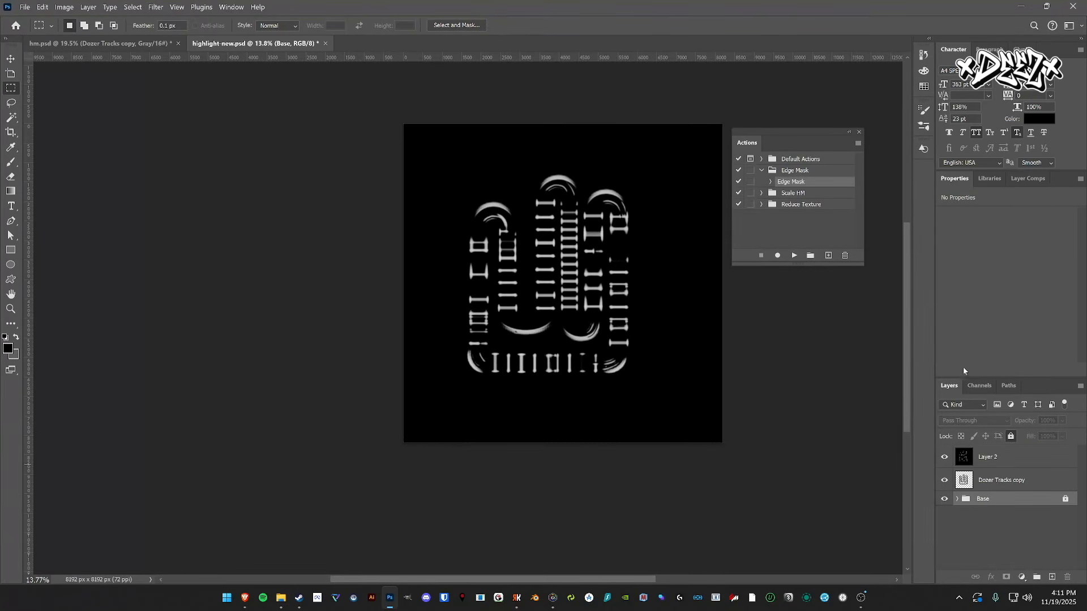
- Rename Layer 2 as Edge Mask and the Dozer Tracks copy layer as Tire Tracks
left_click(985, 458)
double_click(985, 458)
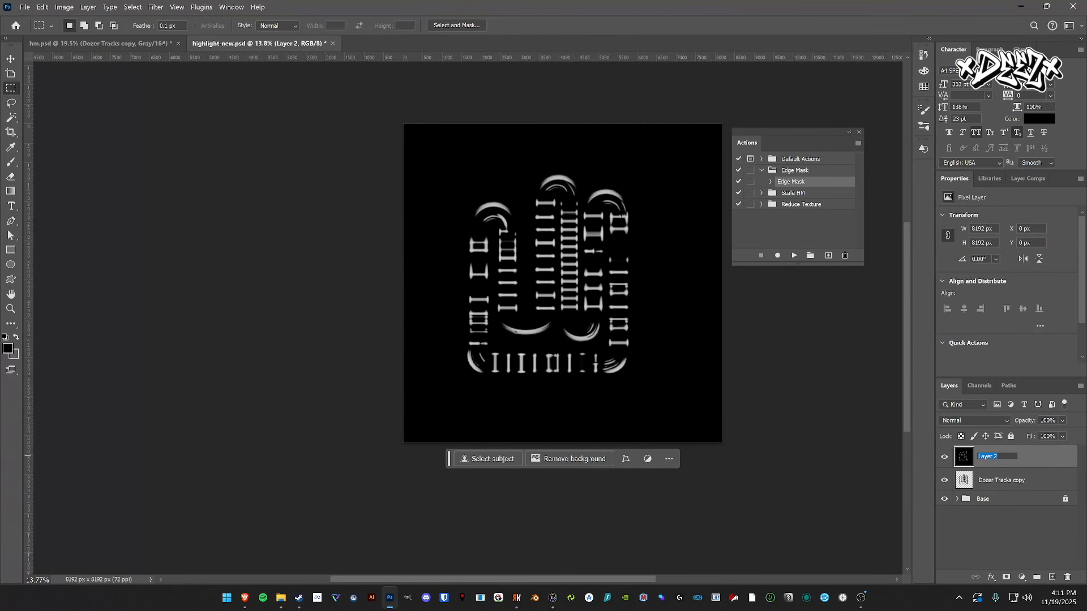
type("Edge Mask")
key("Return")
double_click(1004, 481)
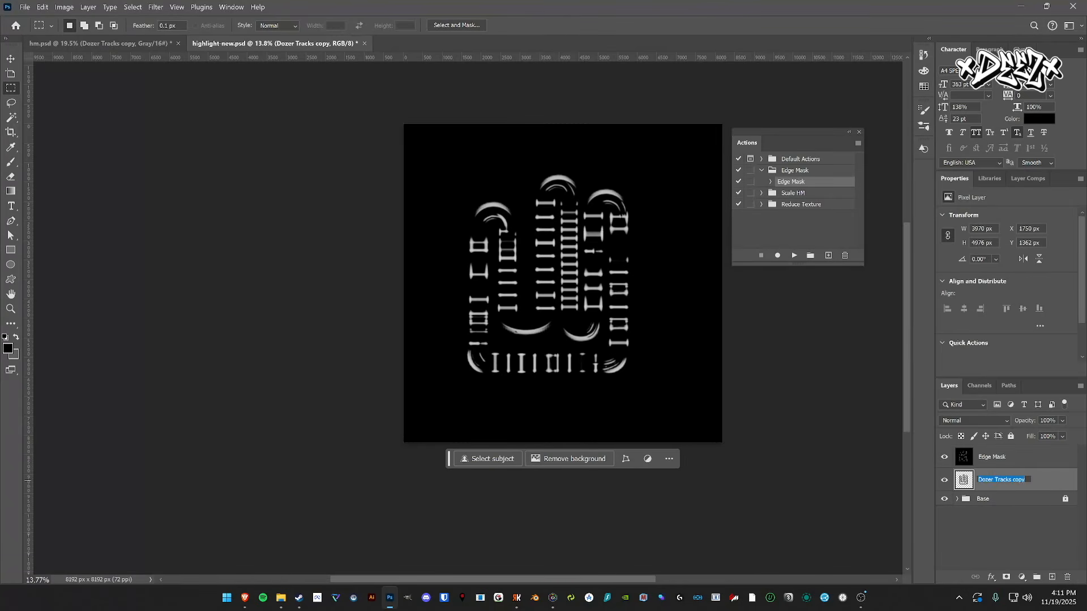
type("Tire Tracks")
key("Return")
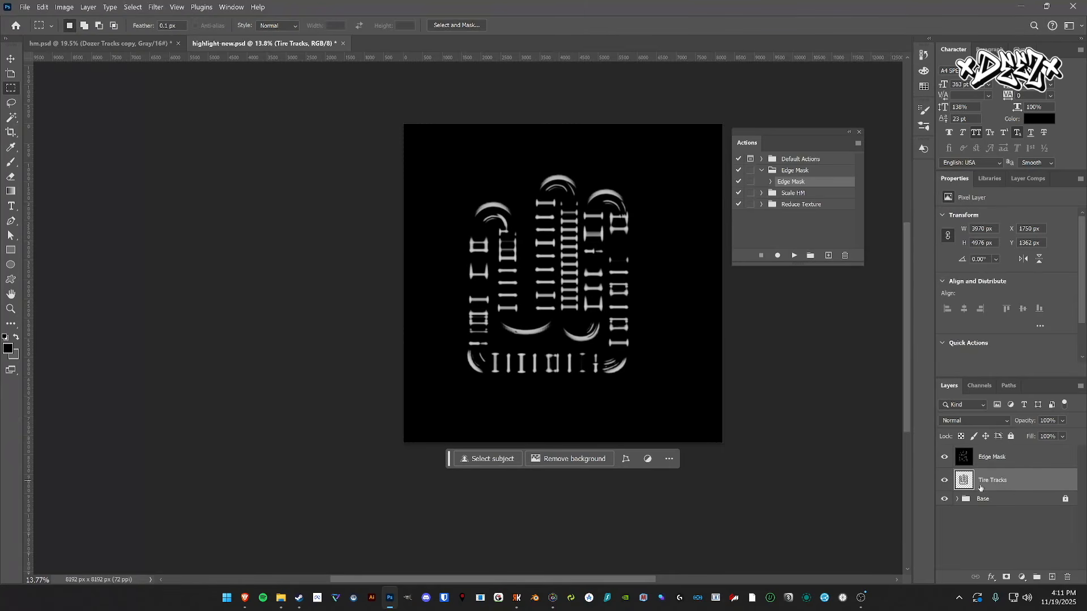
- Set the Edge Mask layer's blend mode to Screen so it overlays the tire tracks and concrete base
left_click(944, 457)
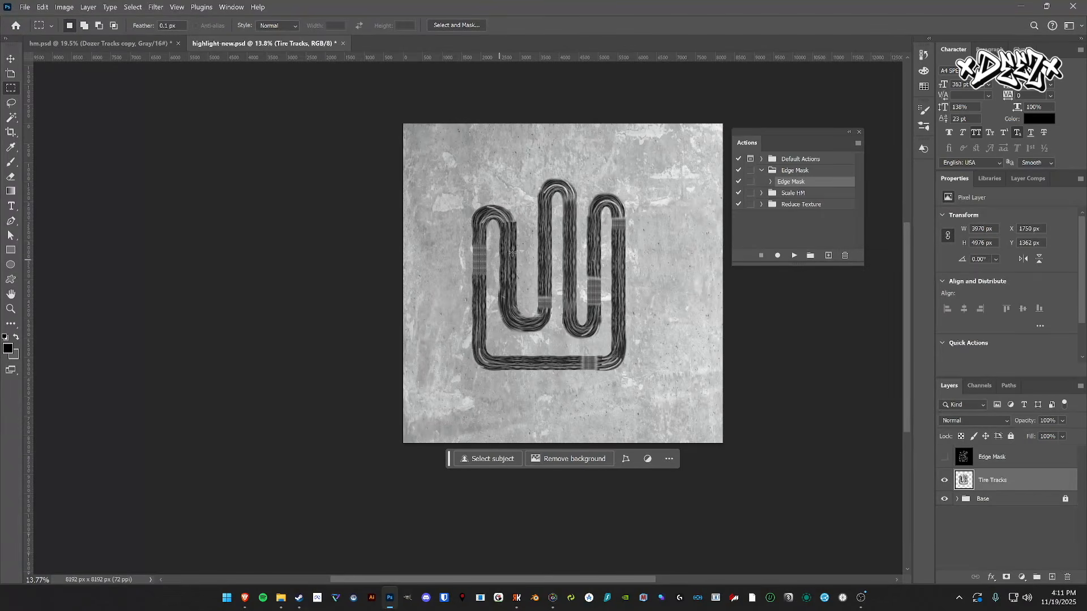
left_click(943, 457)
left_click(1005, 459)
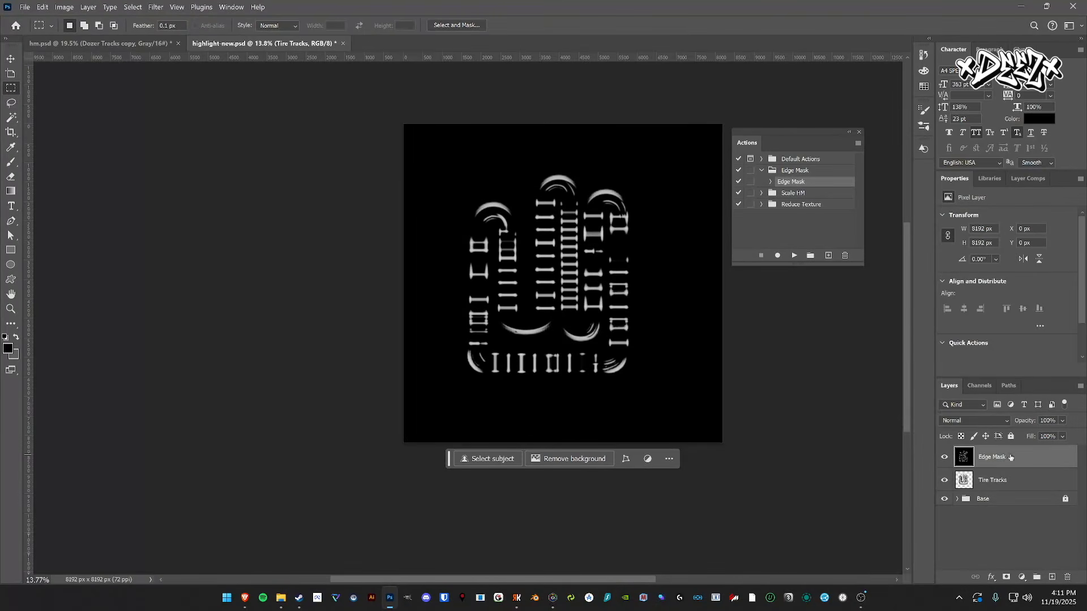
scroll(609, 265, "up", 4)
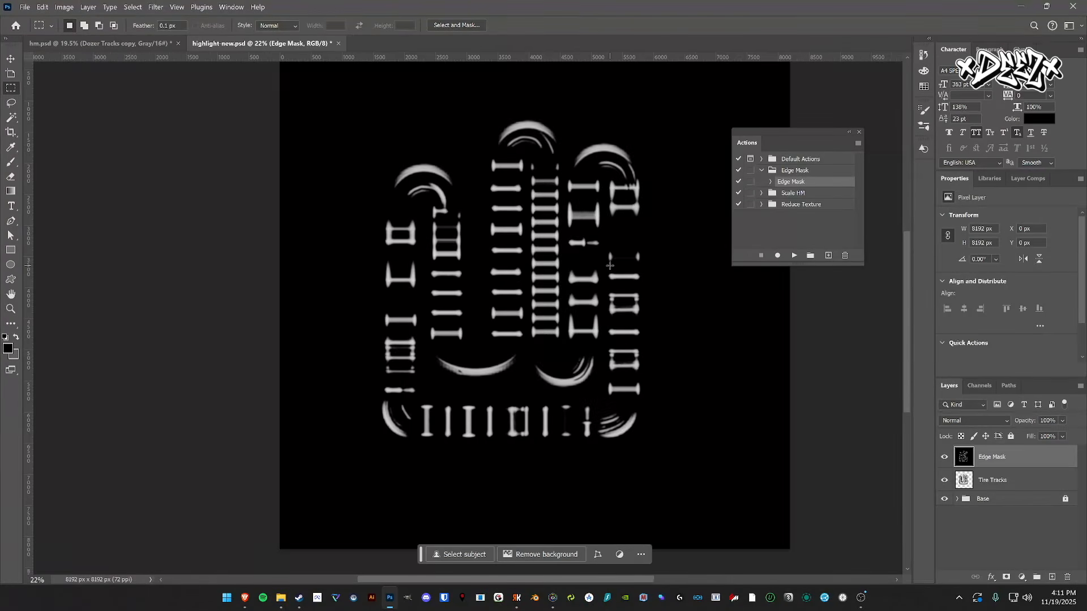
scroll(609, 266, "right", 1)
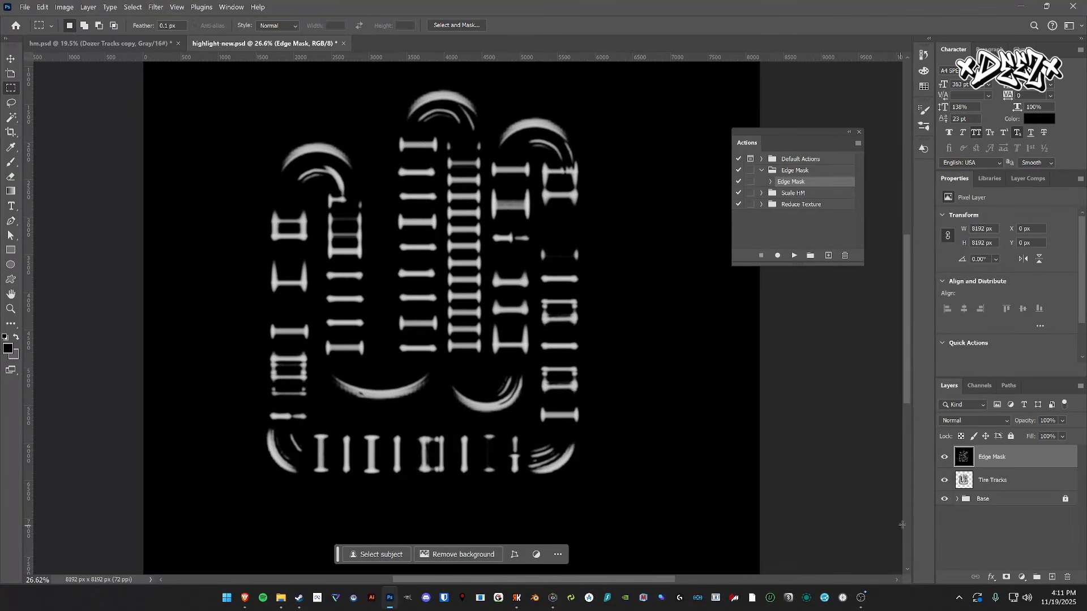
left_click(983, 421)
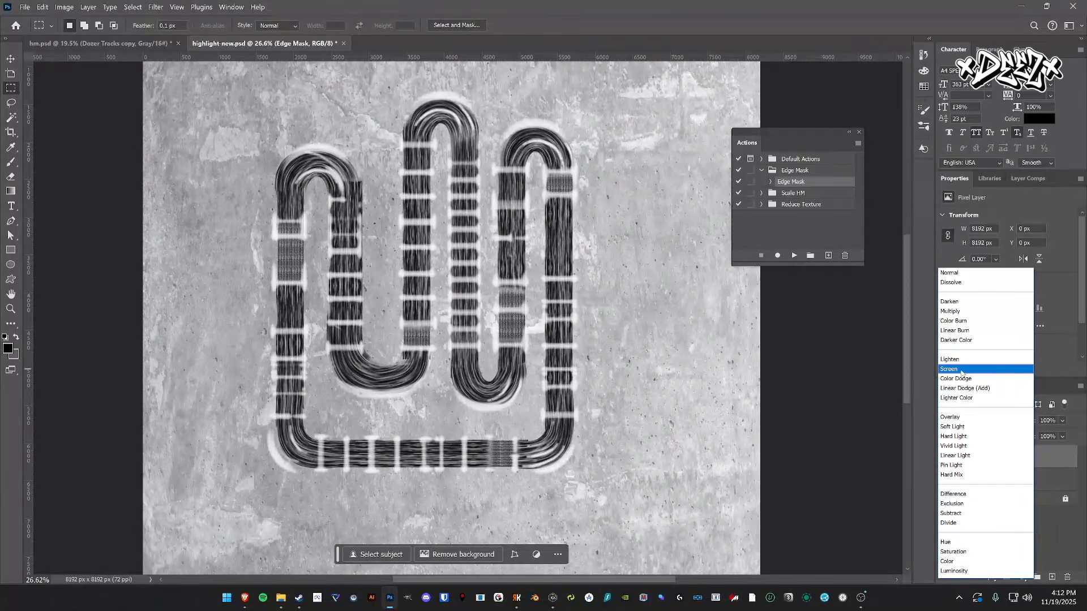
left_click(962, 374)
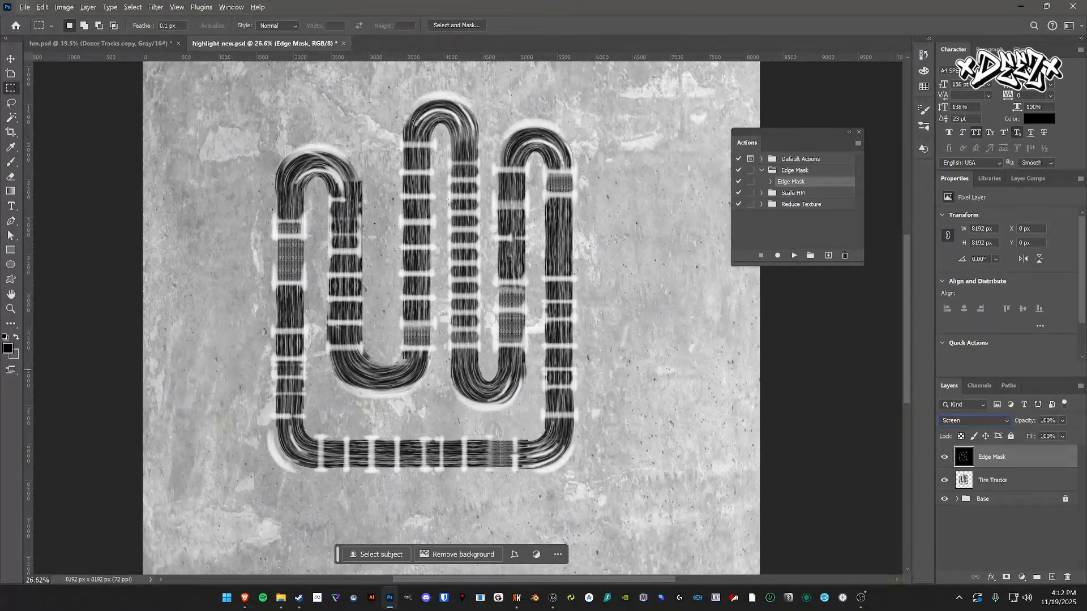
scroll(458, 233, "up", 6)
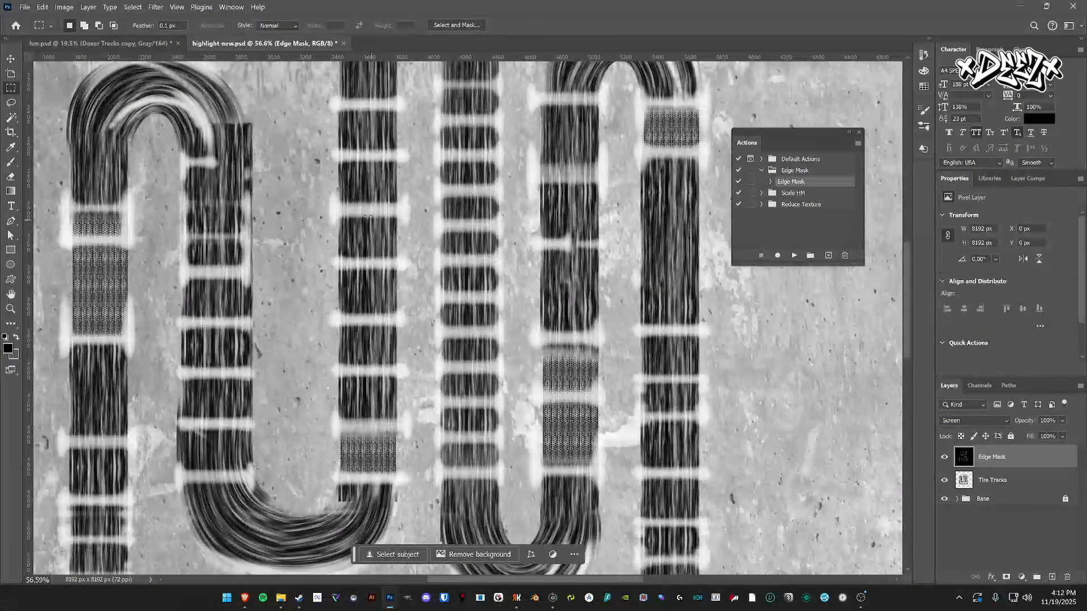
scroll(217, 242, "down", 6)
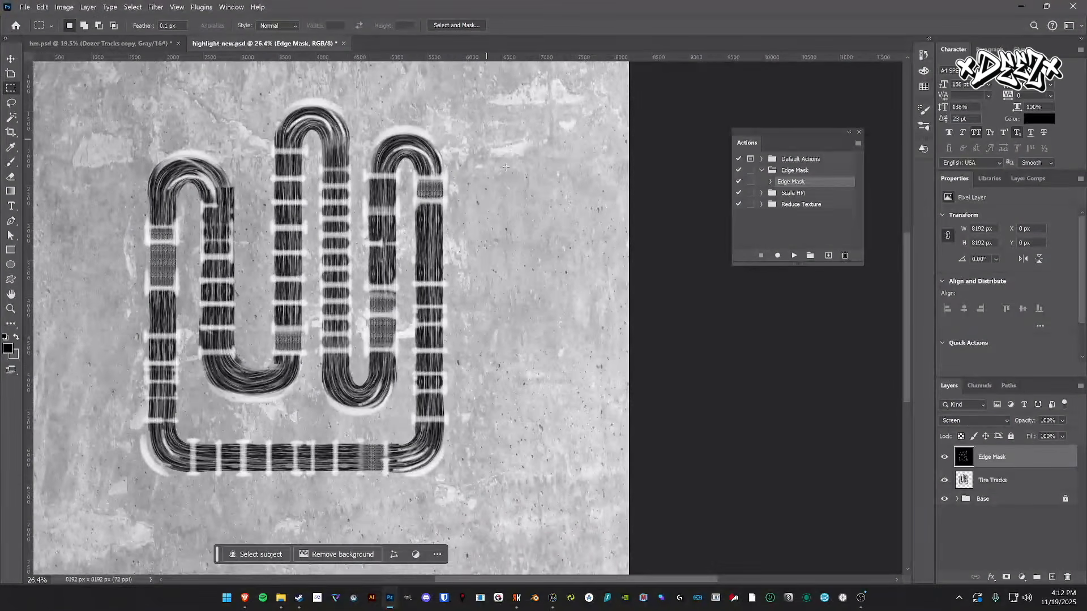
- Select the entire highlight-new.psd canvas with a rectangular marquee and copy it merged
scroll(406, 343, "down", 2)
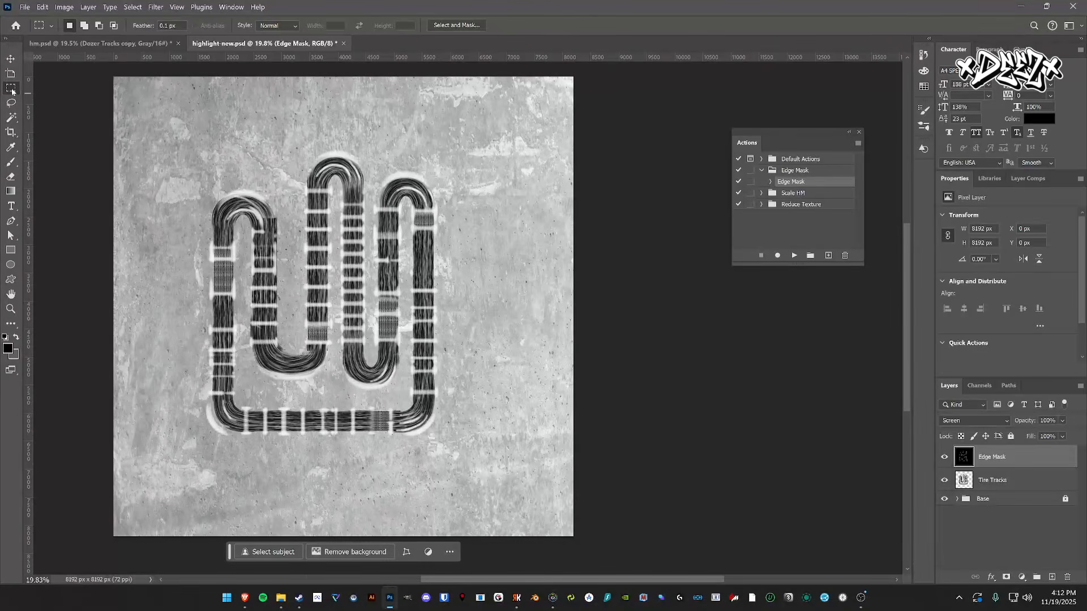
left_click_drag(102, 71, 636, 556)
left_click(42, 7)
left_click(85, 91)
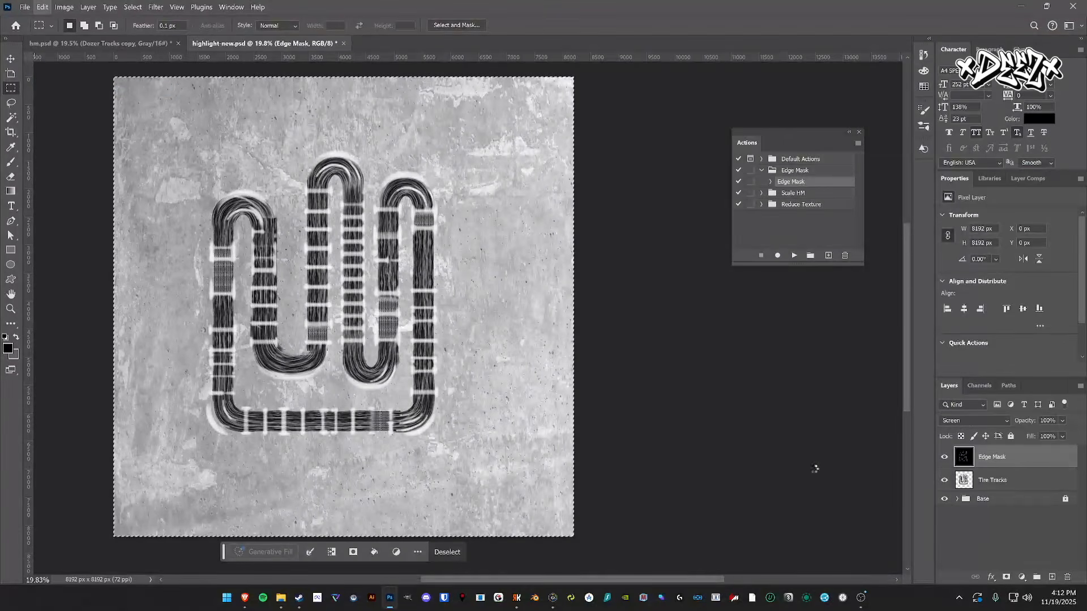
- Paste the merged composite into the Alpha 1 channel, replacing its old content
left_click(978, 386)
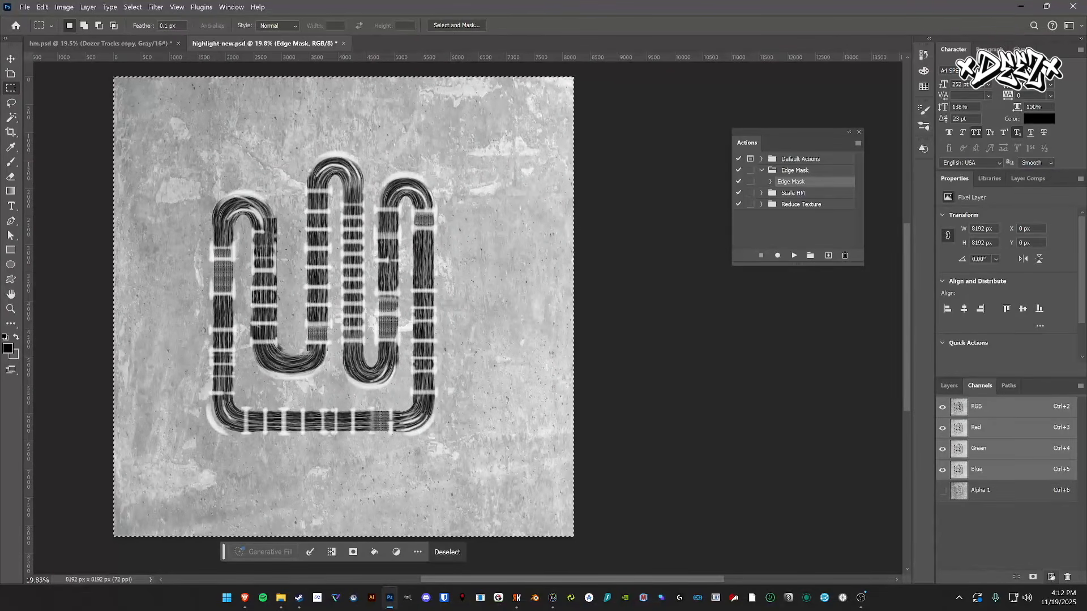
left_click(982, 490)
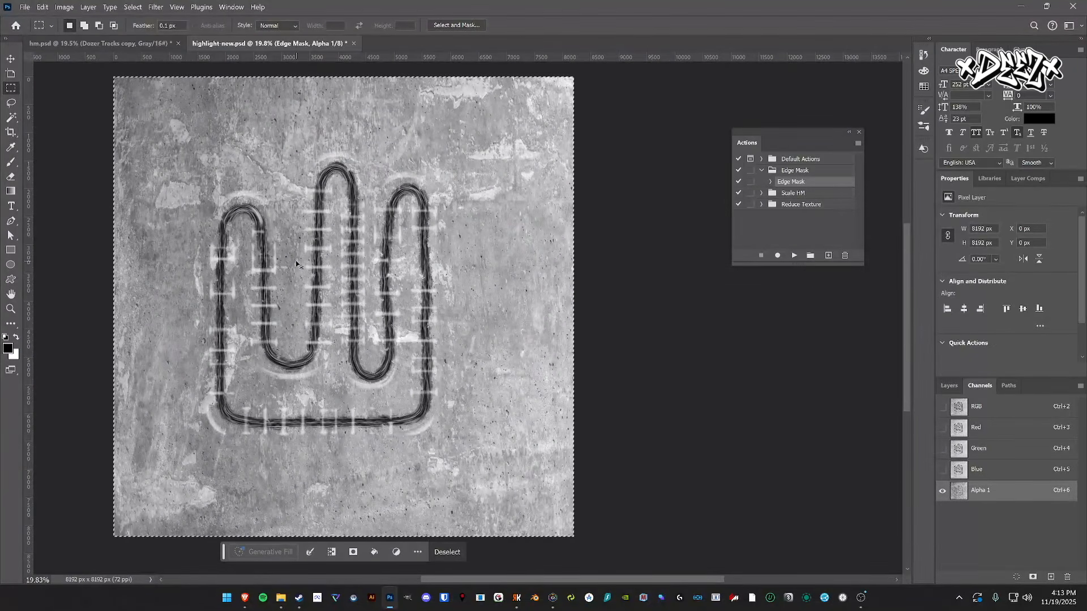
key("ctrl+v")
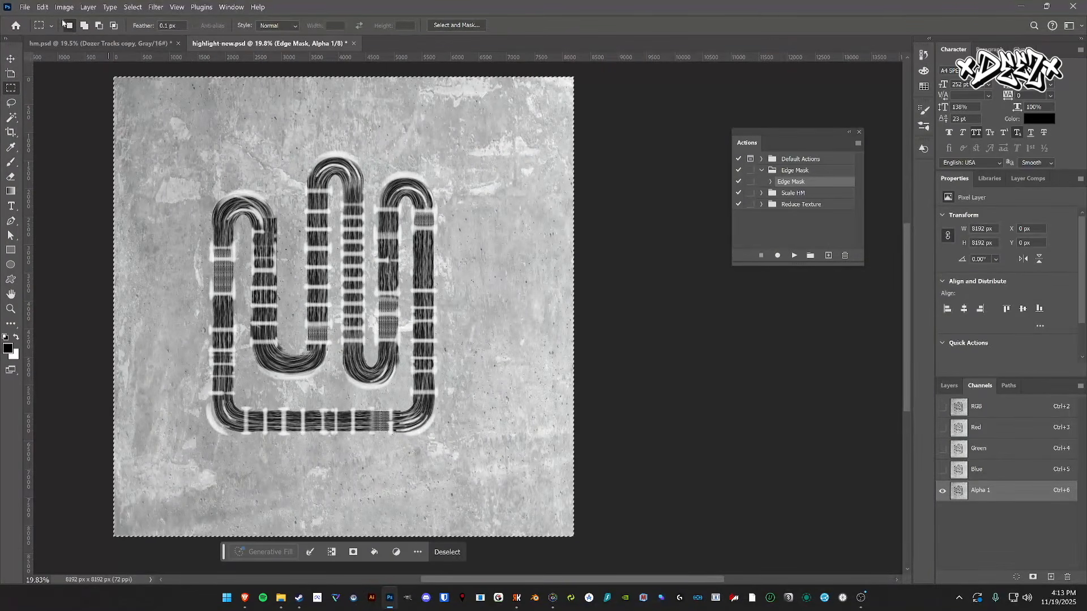
- Save a DDS copy with alpha channels as highlight.dds in the Deez.Demo.Track Masks folder, overwriting the existing file
left_click(24, 6)
left_click(53, 140)
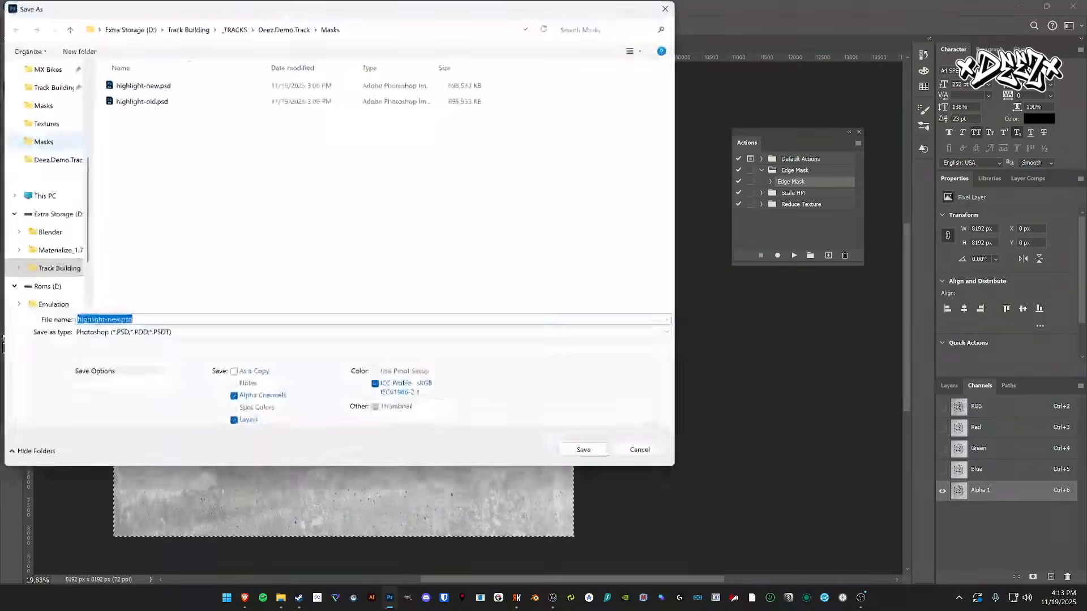
left_click(148, 334)
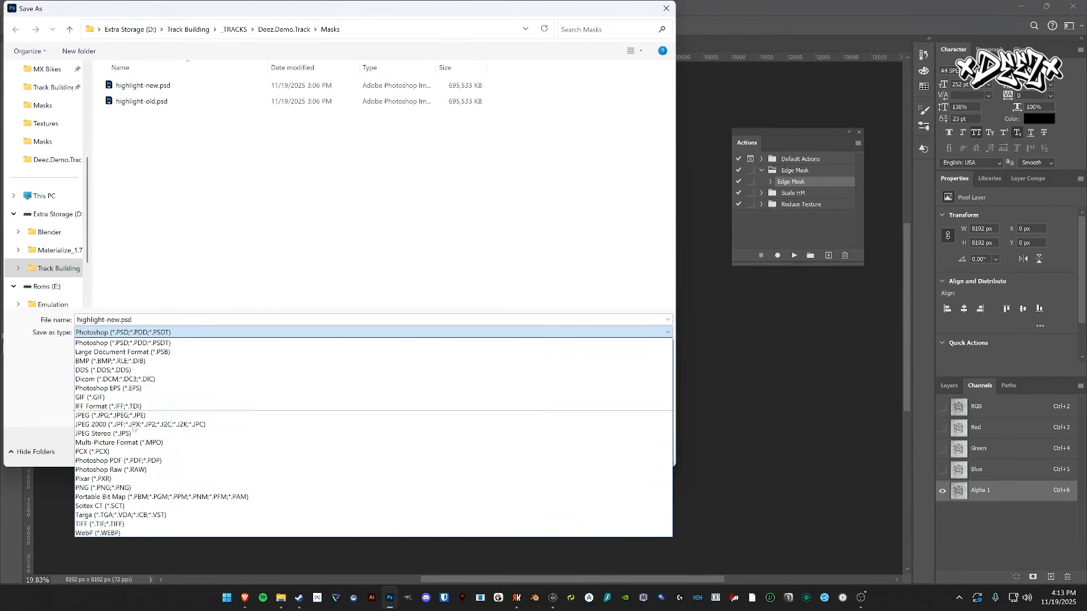
left_click(128, 370)
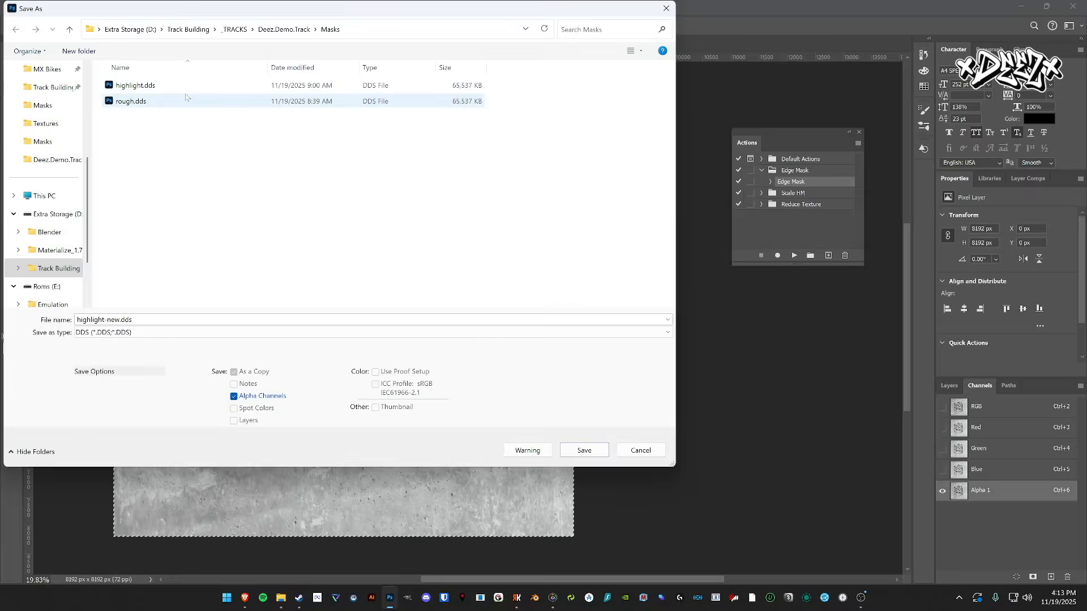
left_click(139, 88)
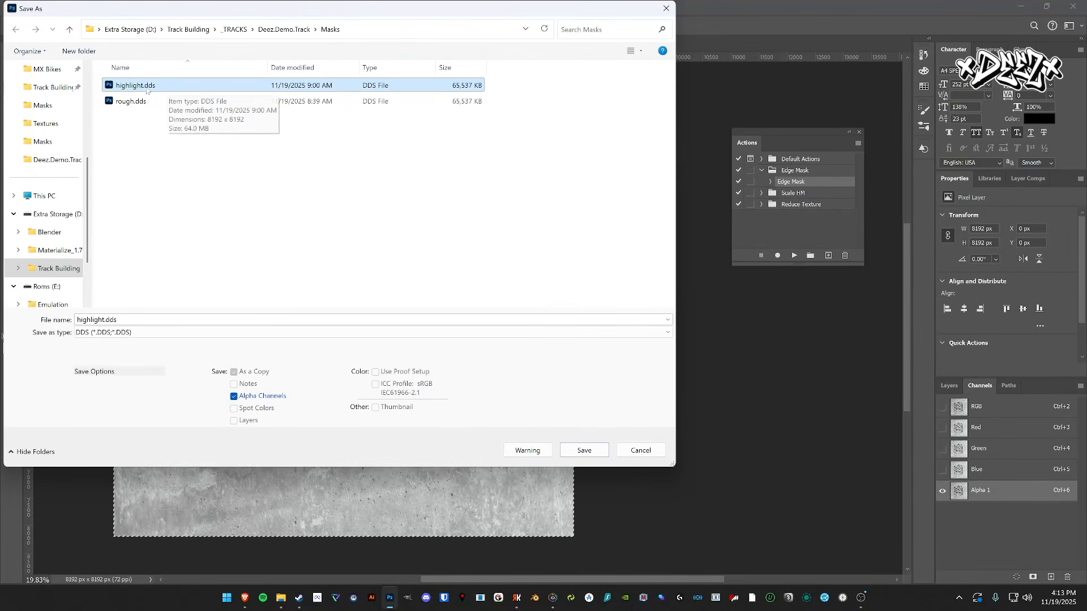
left_click(284, 29)
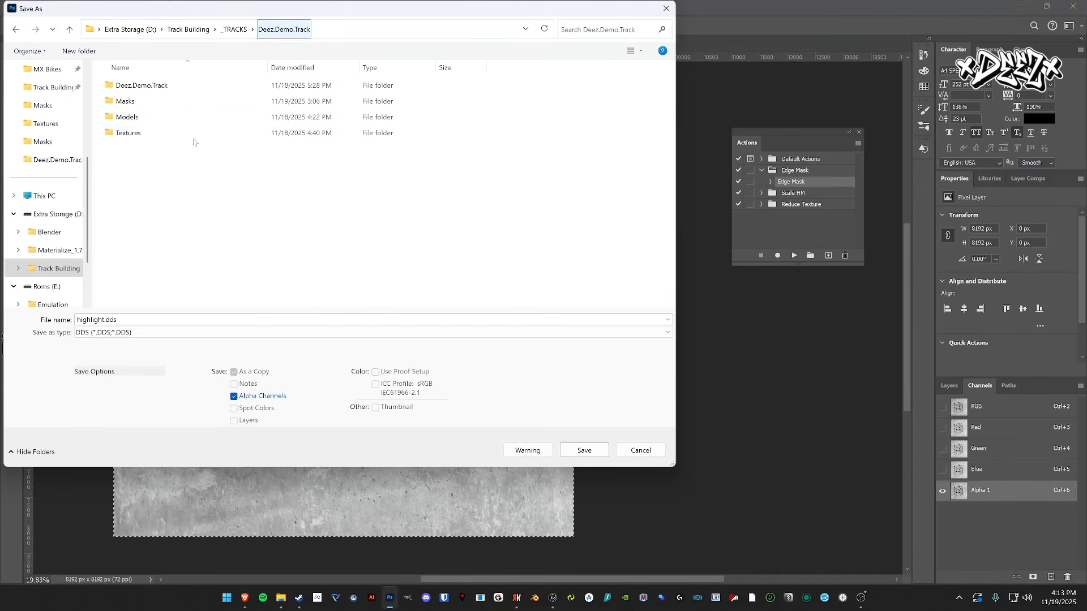
double_click(147, 104)
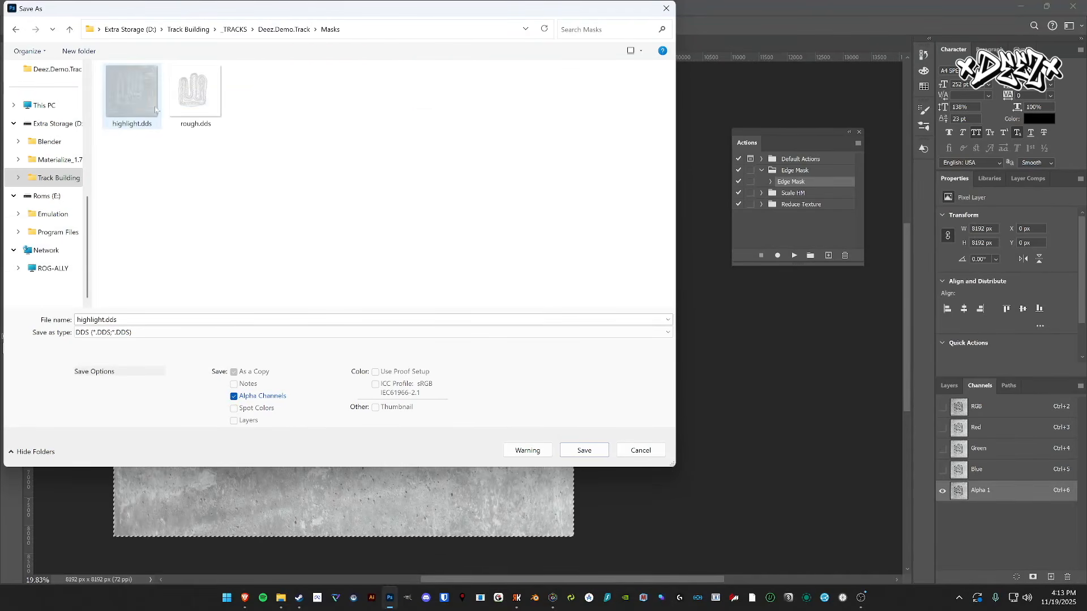
left_click(134, 104)
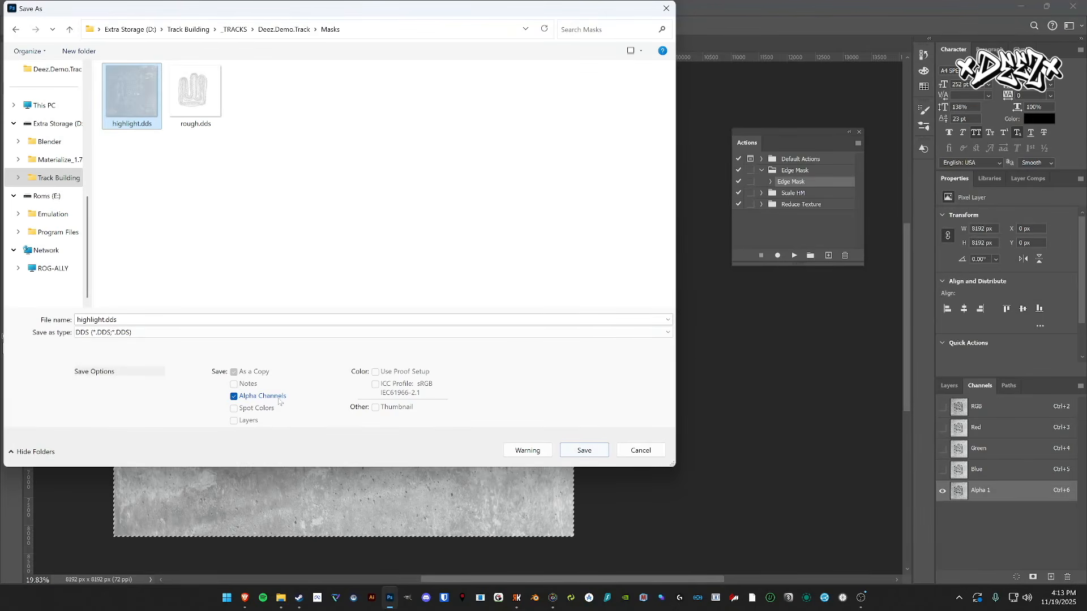
left_click(563, 449)
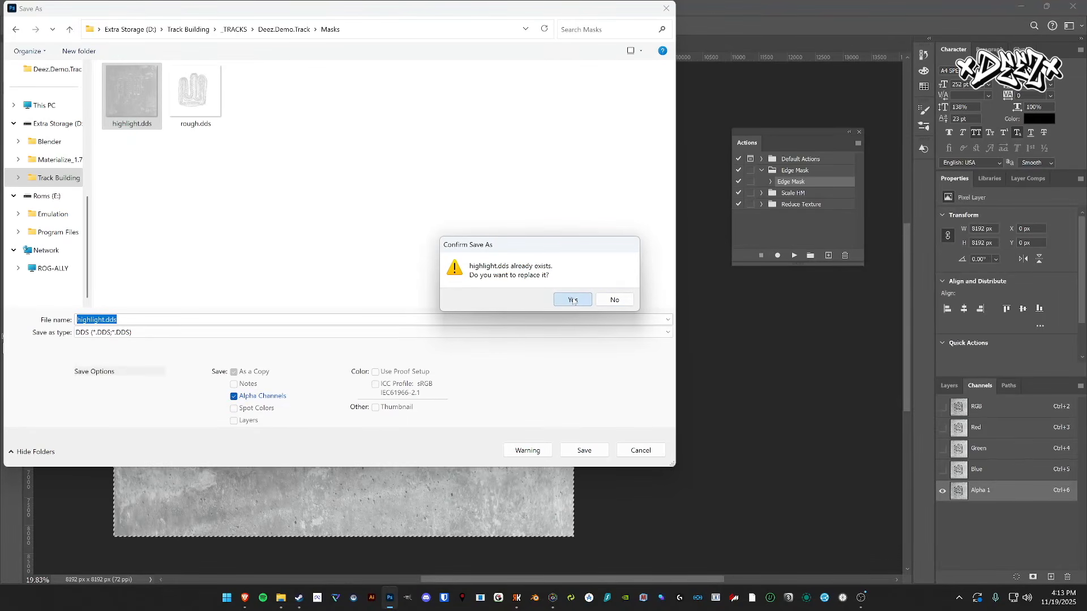
left_click(572, 300)
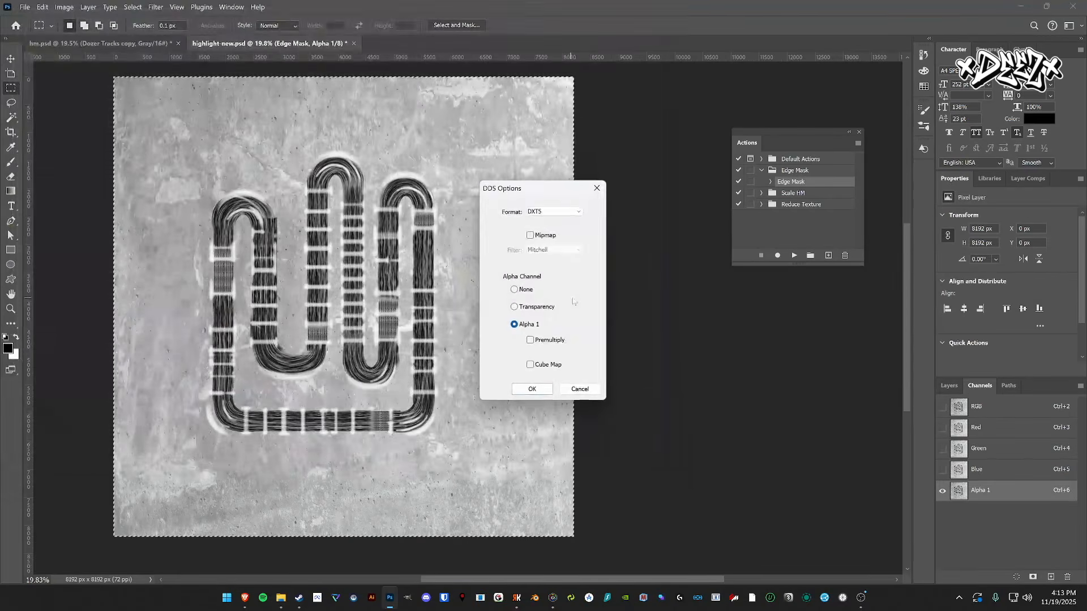
- Export the DDS in DXT5 format without mipmaps, using Alpha 1 as the alpha channel
left_click_drag(527, 187, 510, 186)
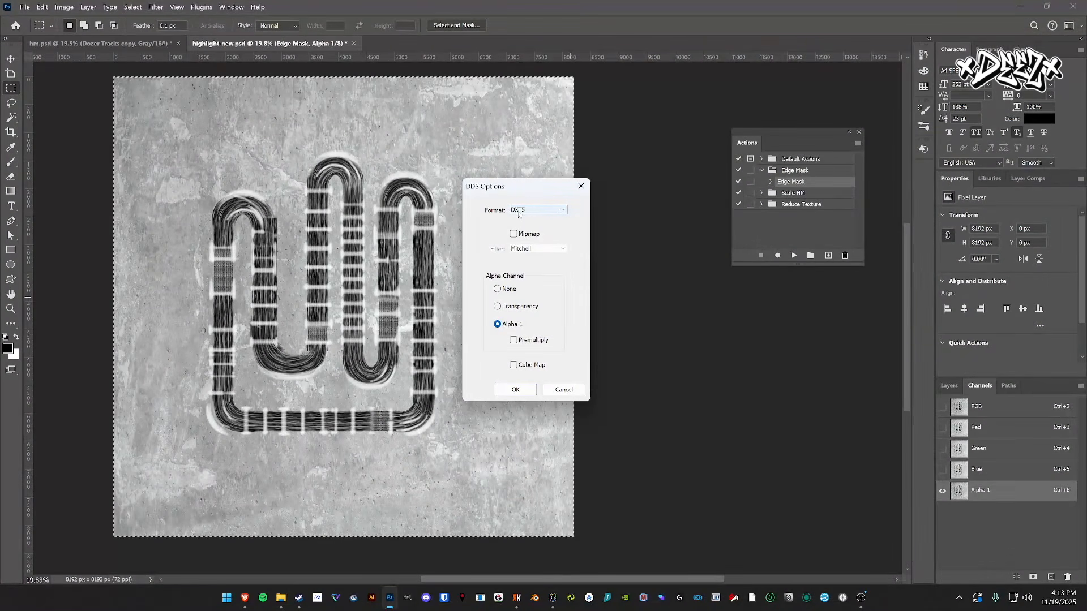
left_click(564, 211)
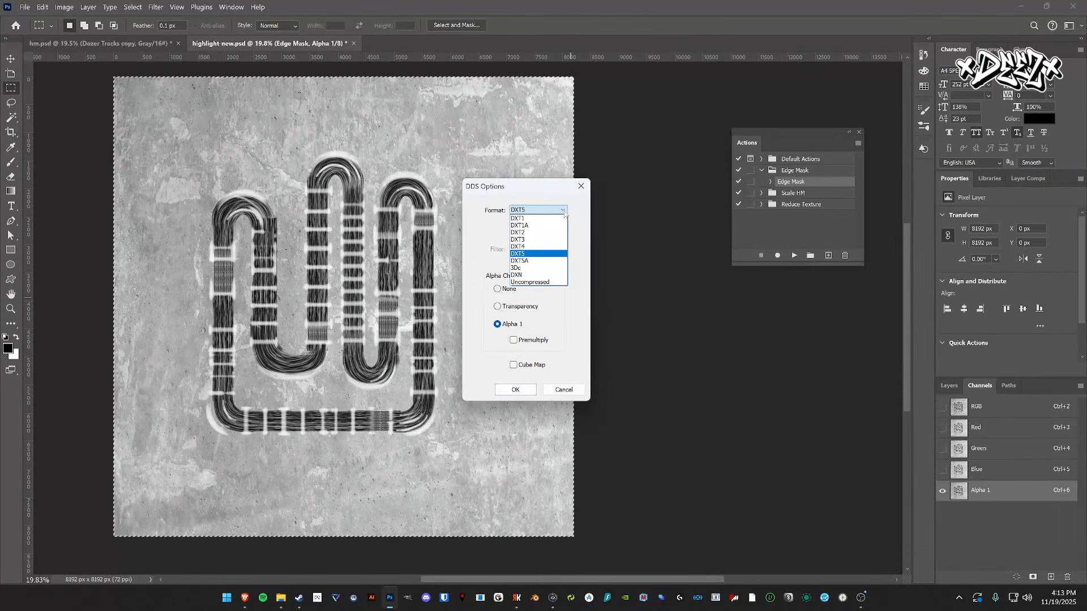
left_click(580, 259)
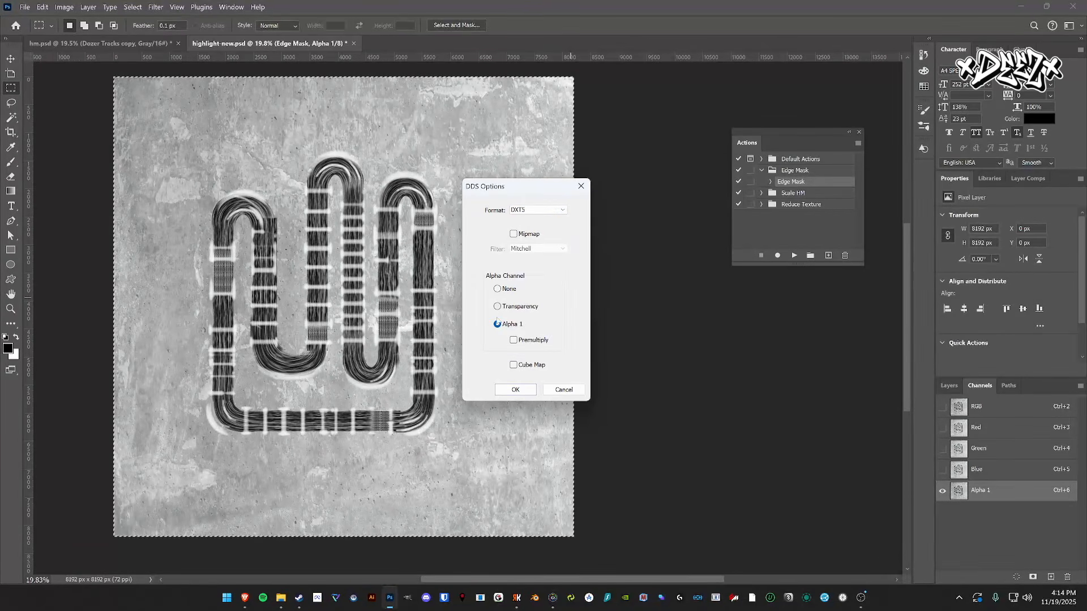
left_click(509, 389)
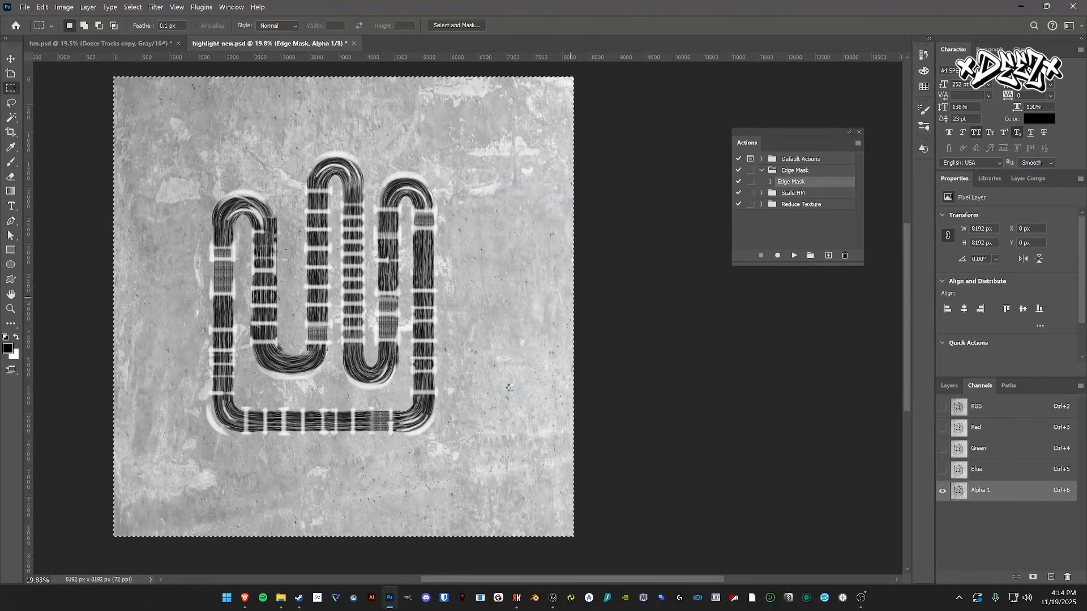
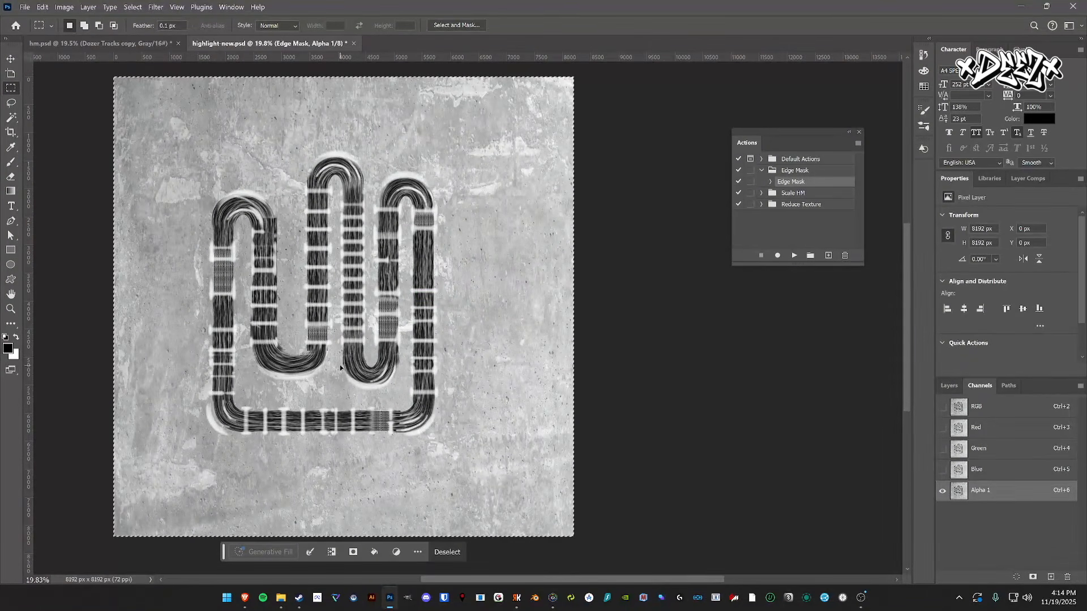
- Deselect the canvas, return to the layer stack and hide the Edge Mask layer
key("ctrl+d")
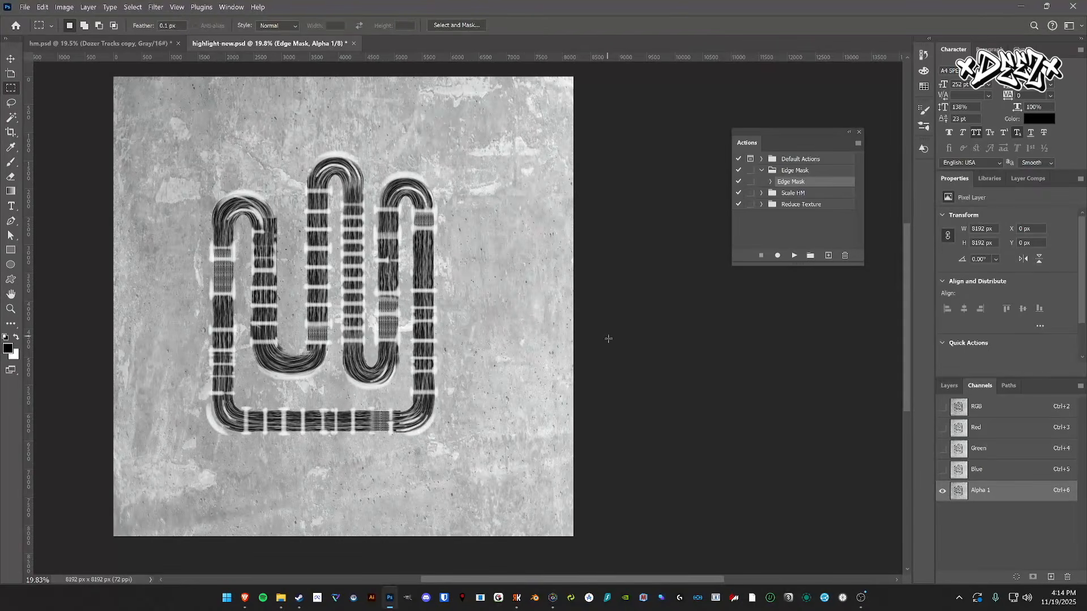
left_click(954, 390)
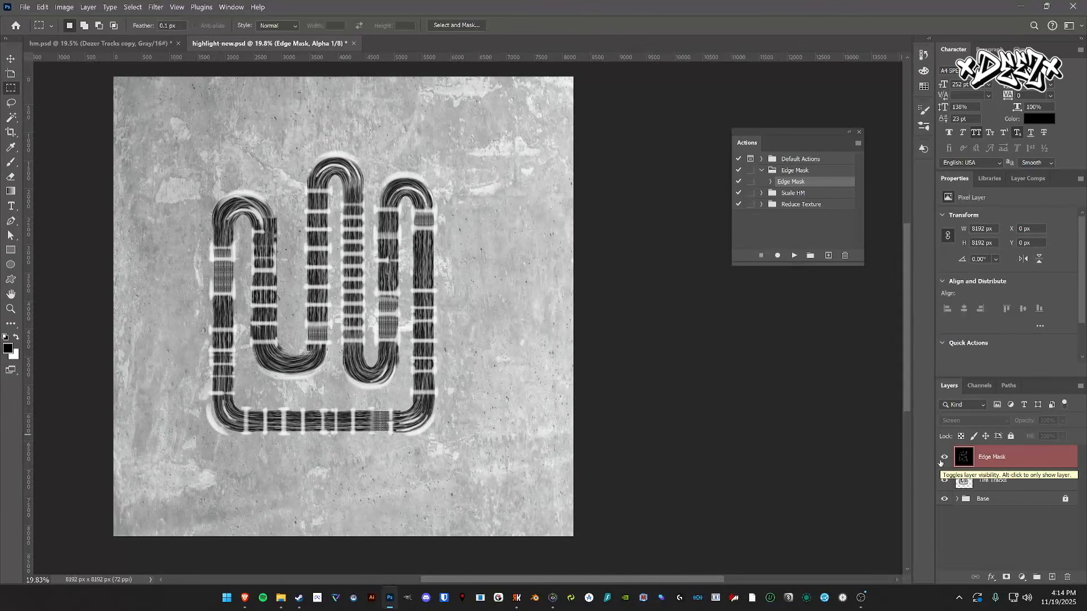
left_click(944, 459)
left_click(969, 465)
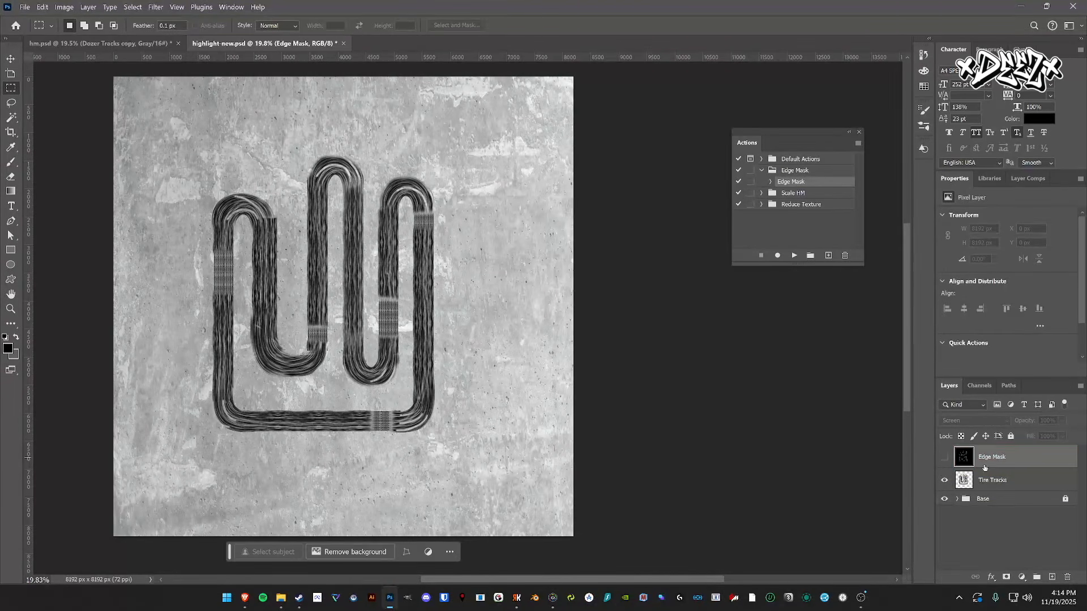
left_click(944, 458)
left_click(944, 458)
- Toggle the Alpha 1 channel over the RGB image to compare them, leaving Alpha 1 hidden
left_click(979, 386)
left_click(944, 491)
left_click(943, 492)
left_click(942, 491)
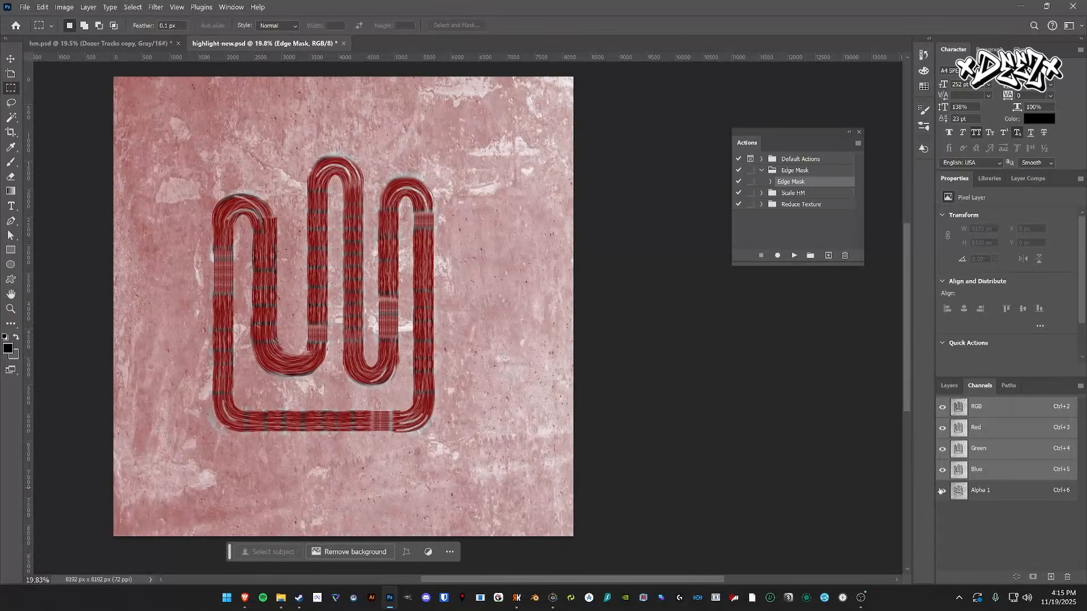
left_click(942, 491)
left_click(942, 491)
left_click(941, 491)
left_click(949, 387)
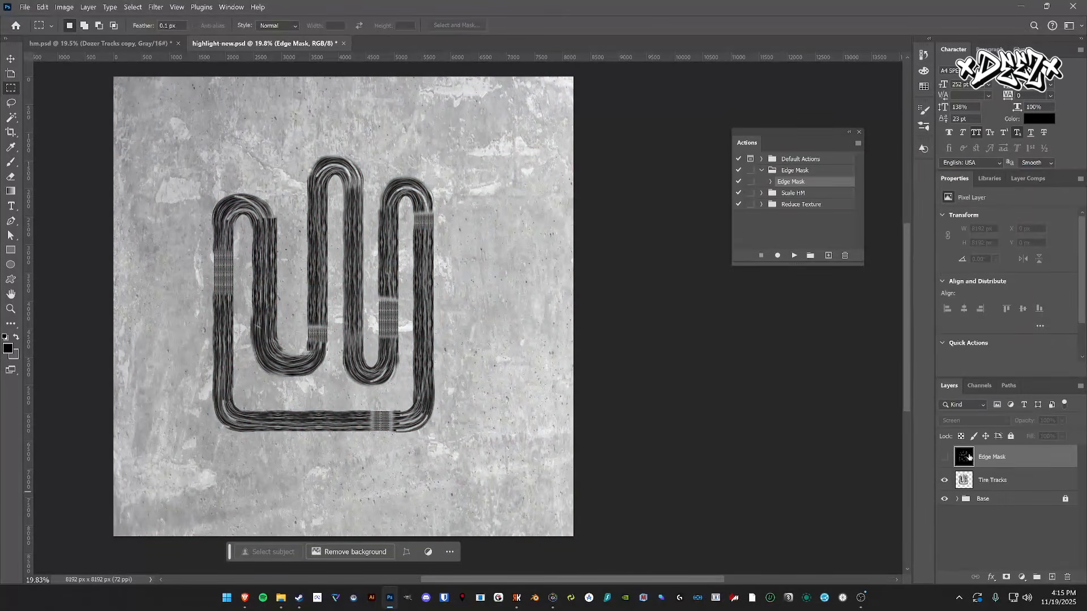
- Save a JPEG copy over highlight.jpg in the Deez.Demo.Track Masks folder, with quality 12 and the Baseline (Standard) format
left_click(25, 7)
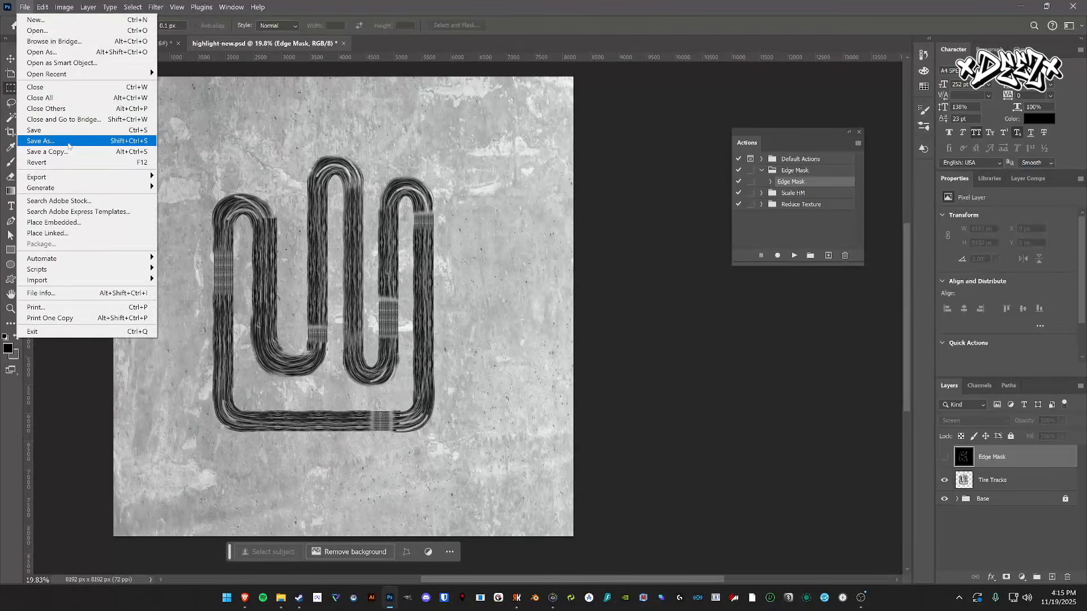
left_click(66, 142)
left_click(187, 332)
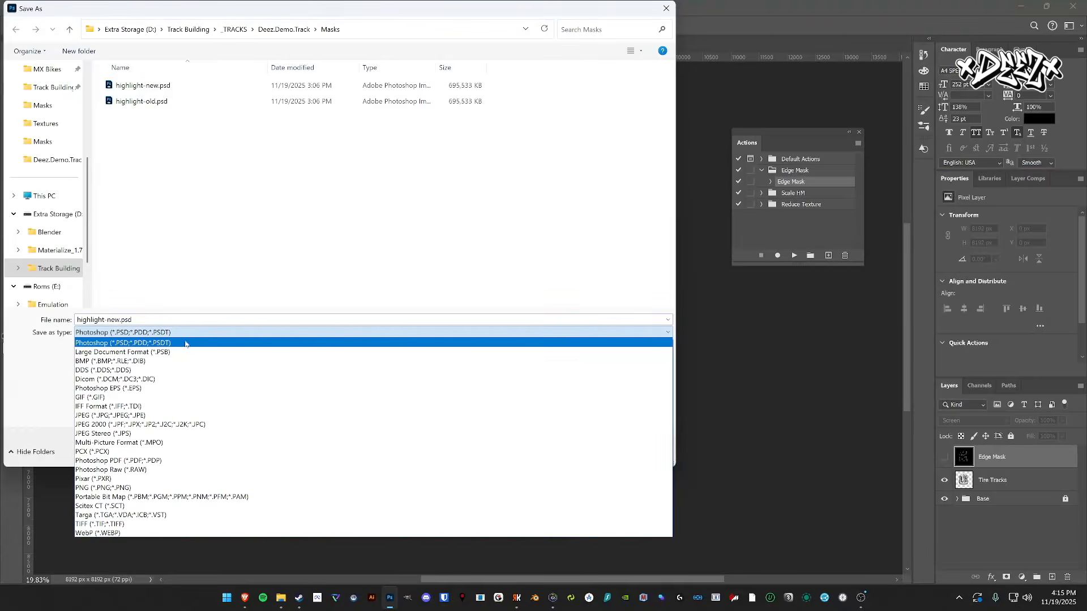
left_click(140, 410)
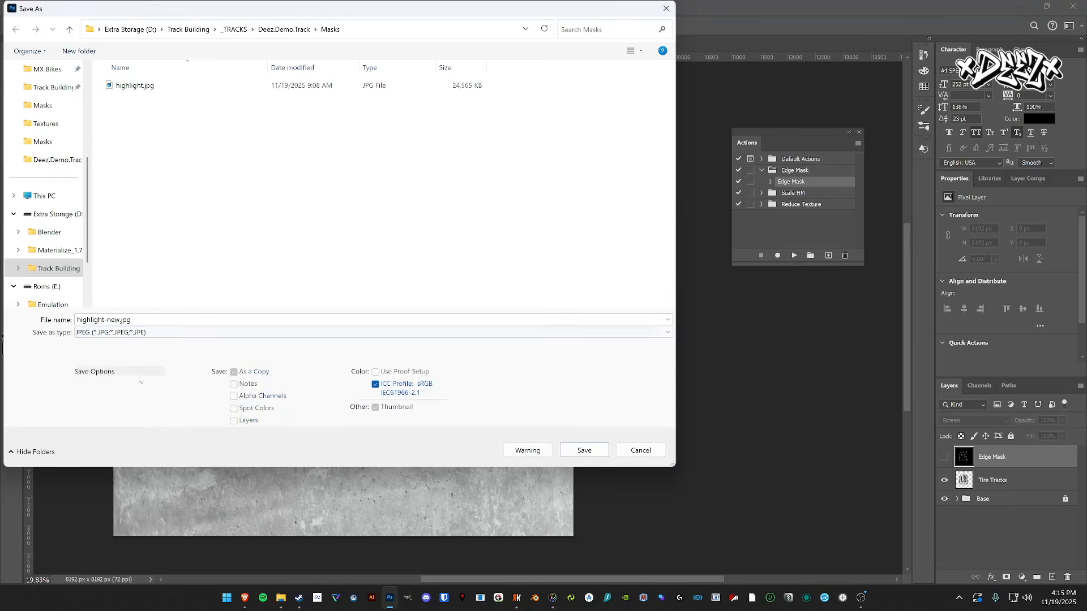
left_click(145, 86)
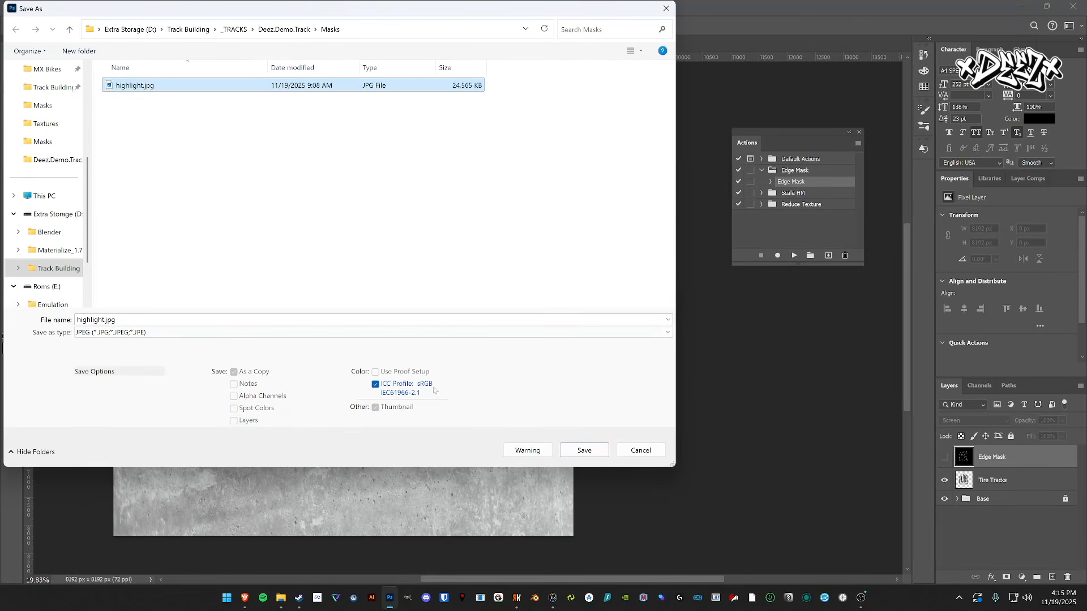
left_click(584, 450)
left_click(572, 301)
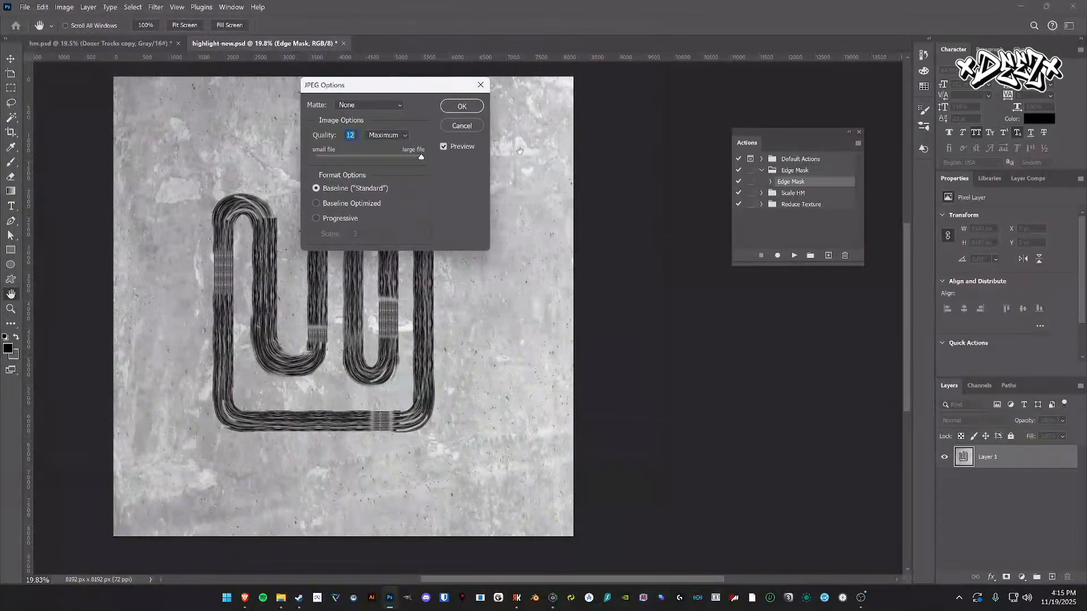
left_click(457, 104)
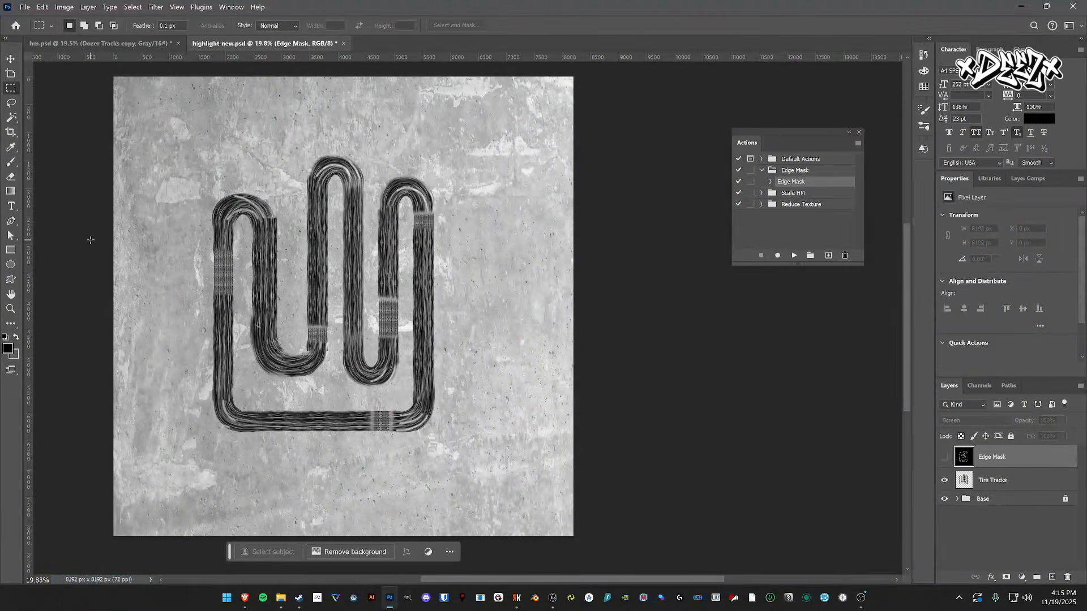
- Switch to GIMP, start opening an image and browse to the Extra Storage drive
left_click(407, 598)
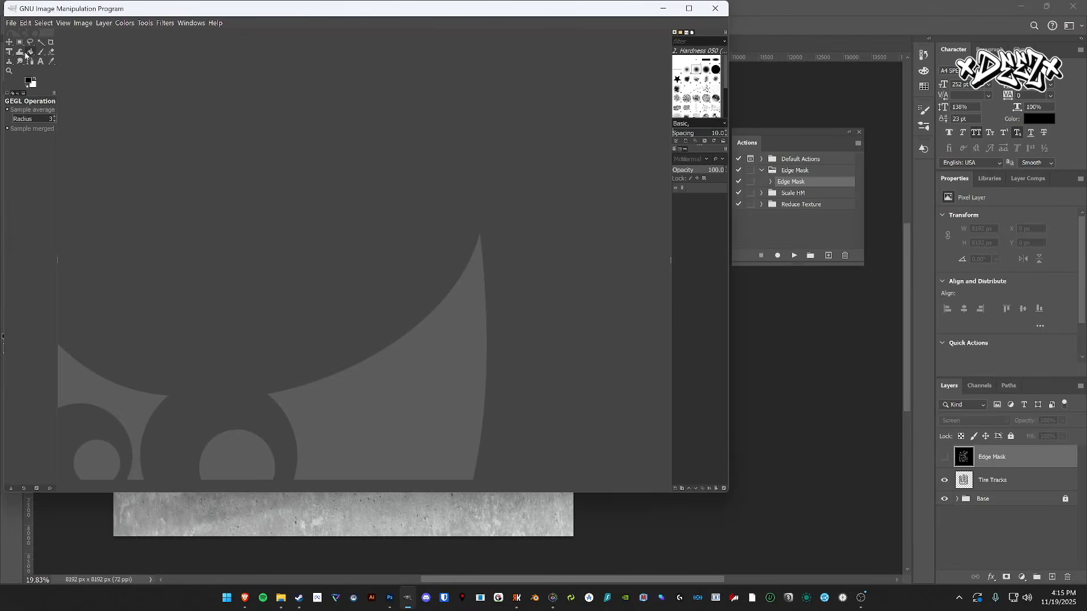
left_click(11, 24)
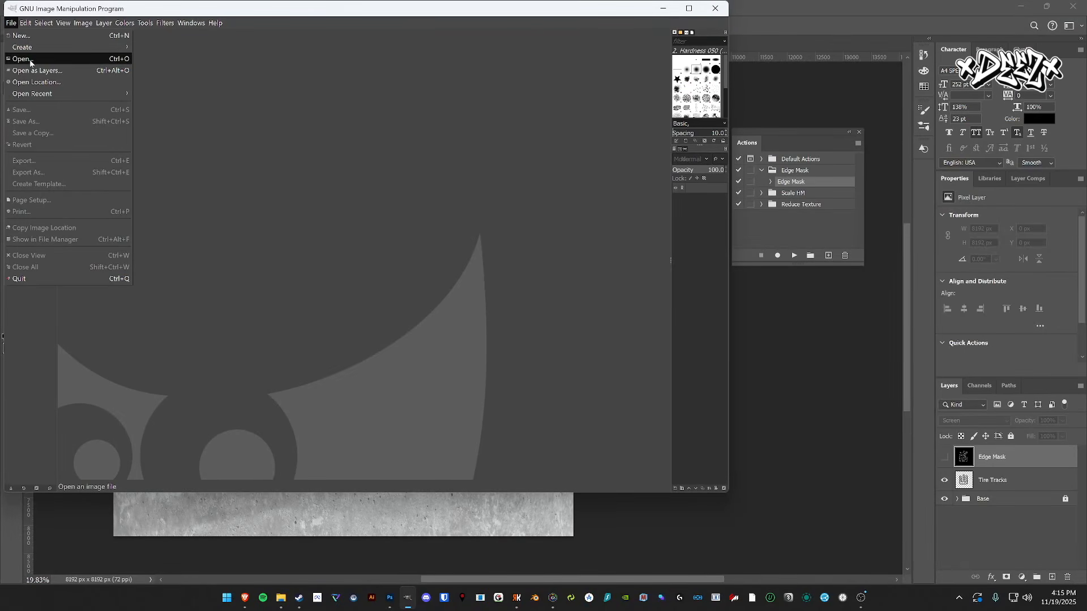
left_click(32, 60)
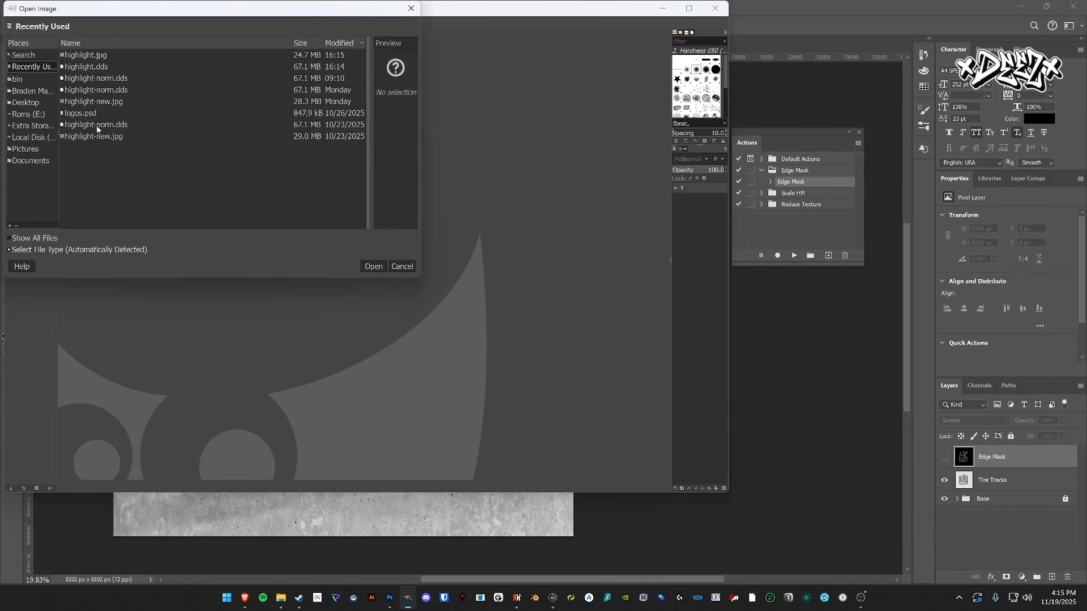
left_click(24, 126)
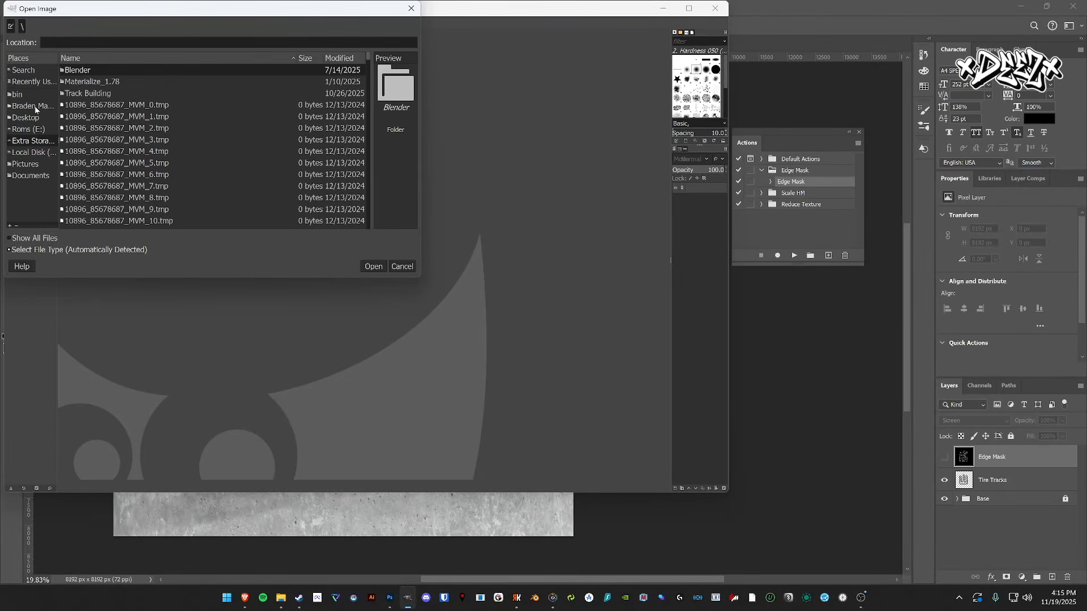
- Open highlight.jpg from the Deez.Demo.Track Masks folder, keeping its embedded color profile
left_click(30, 130)
left_click(32, 141)
double_click(85, 93)
double_click(102, 72)
double_click(108, 118)
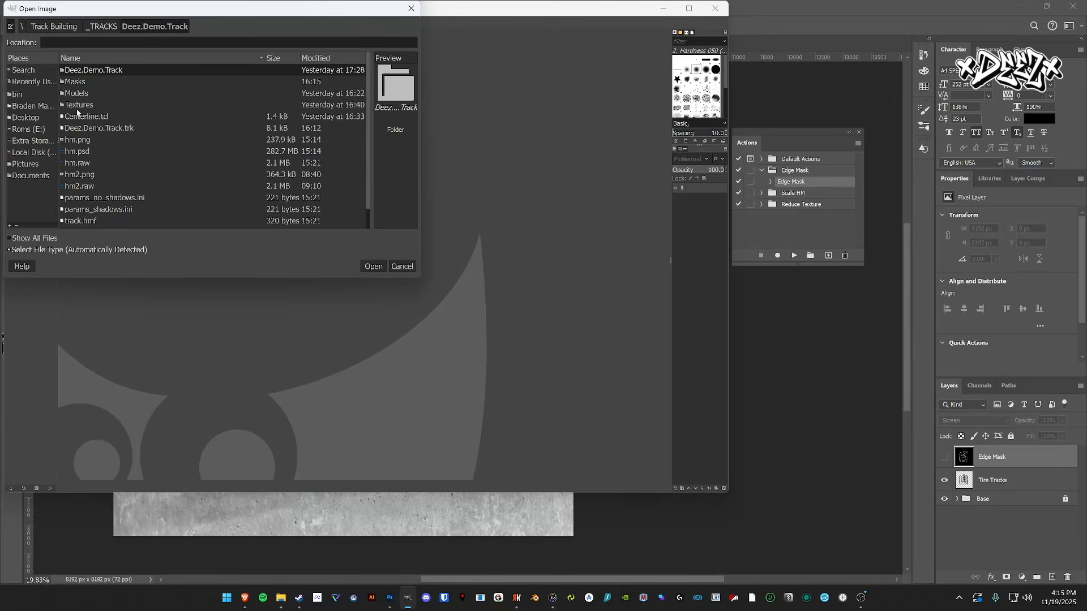
double_click(80, 82)
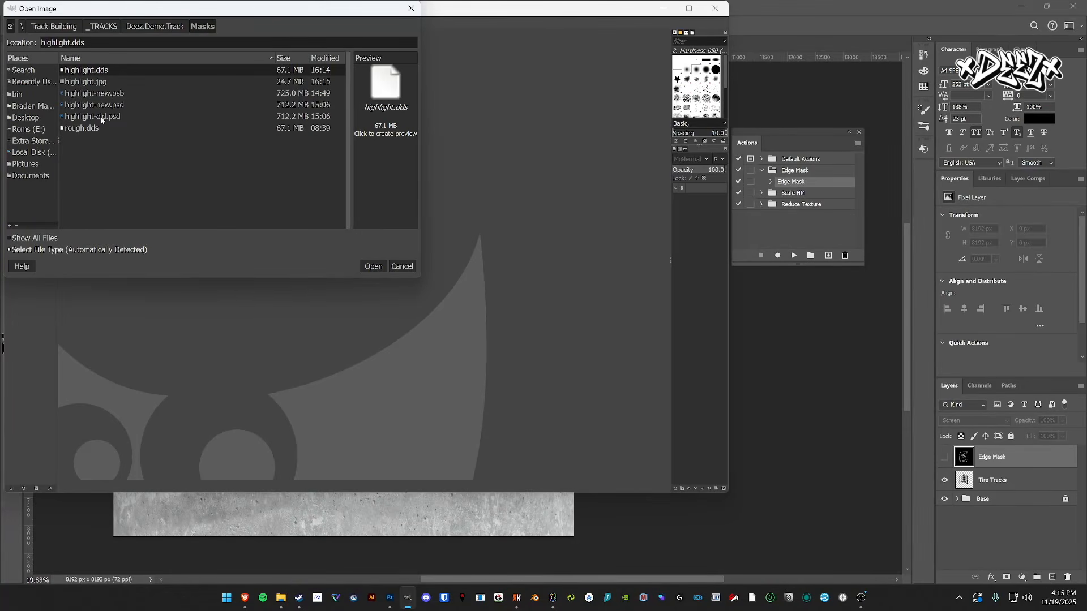
left_click(93, 82)
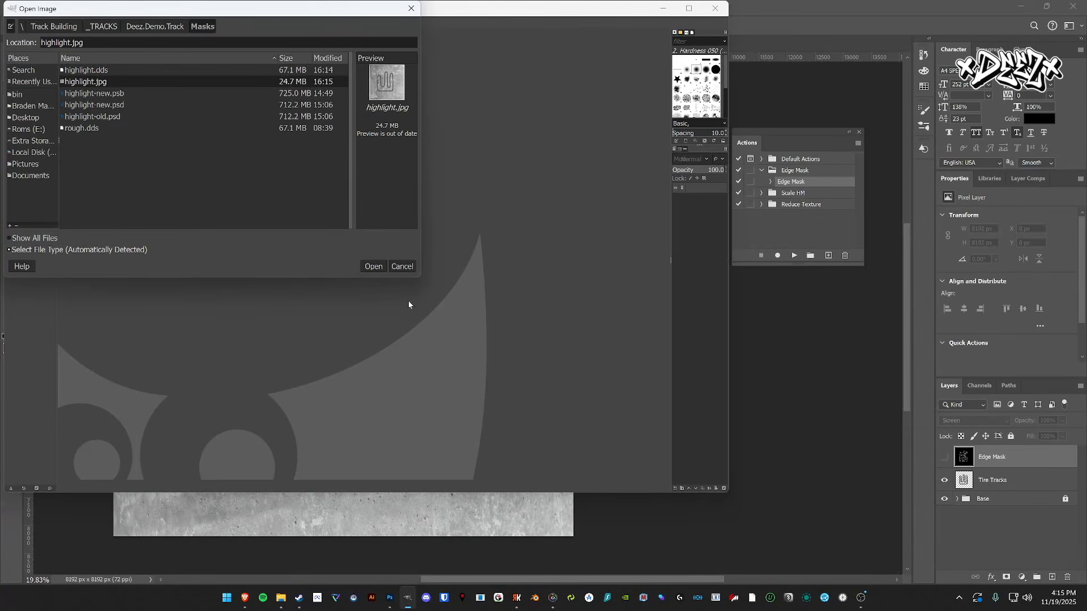
left_click(378, 268)
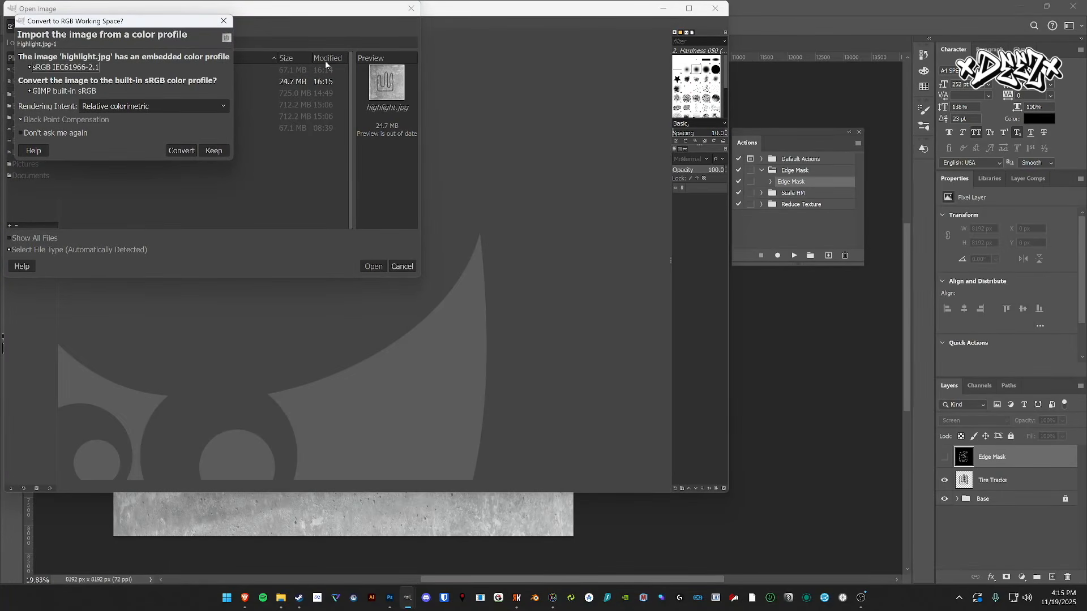
left_click(212, 151)
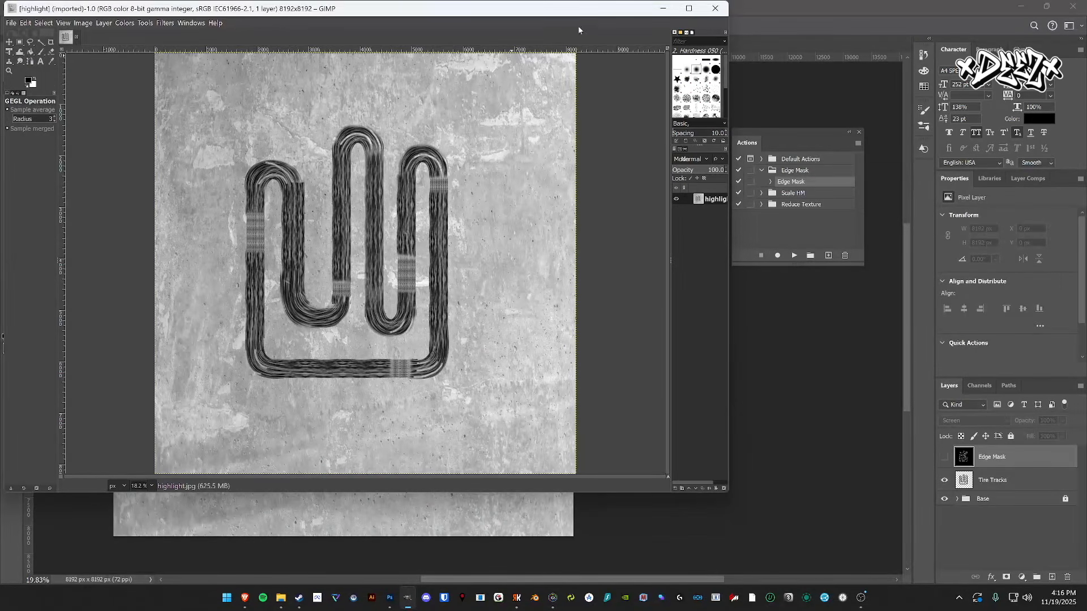
- Apply the Normal Map filter to the highlight image with Flip Y enabled and Flip X disabled
left_click(82, 25)
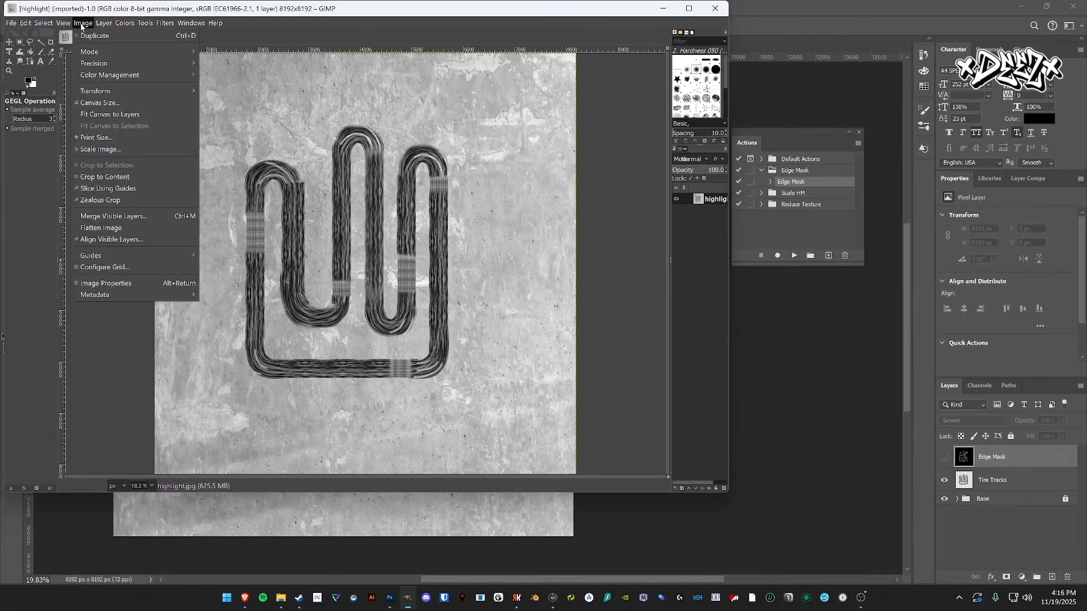
mouse_move(146, 23)
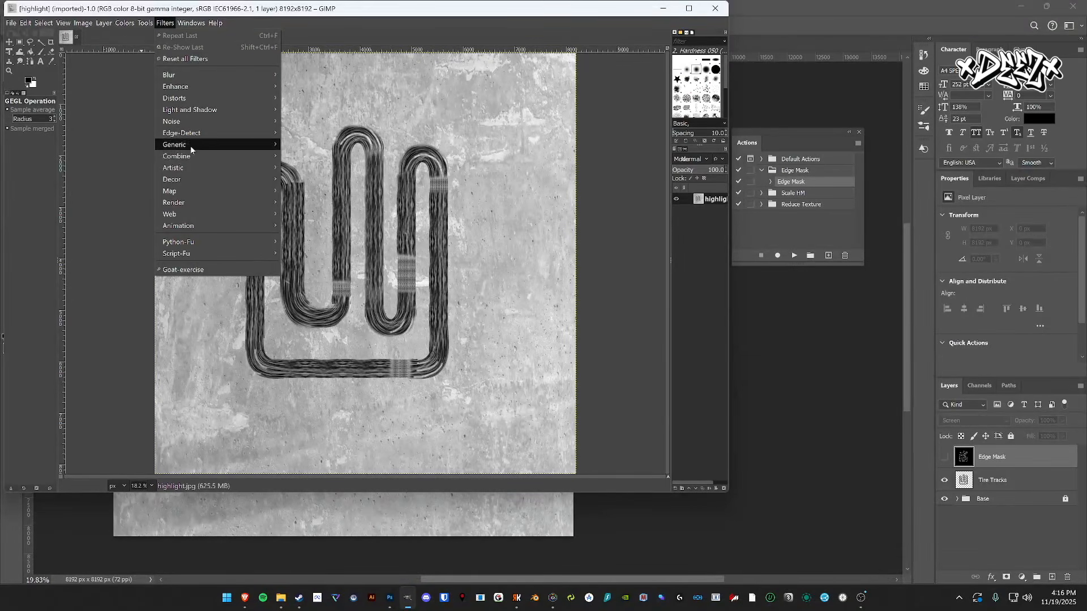
mouse_move(198, 141)
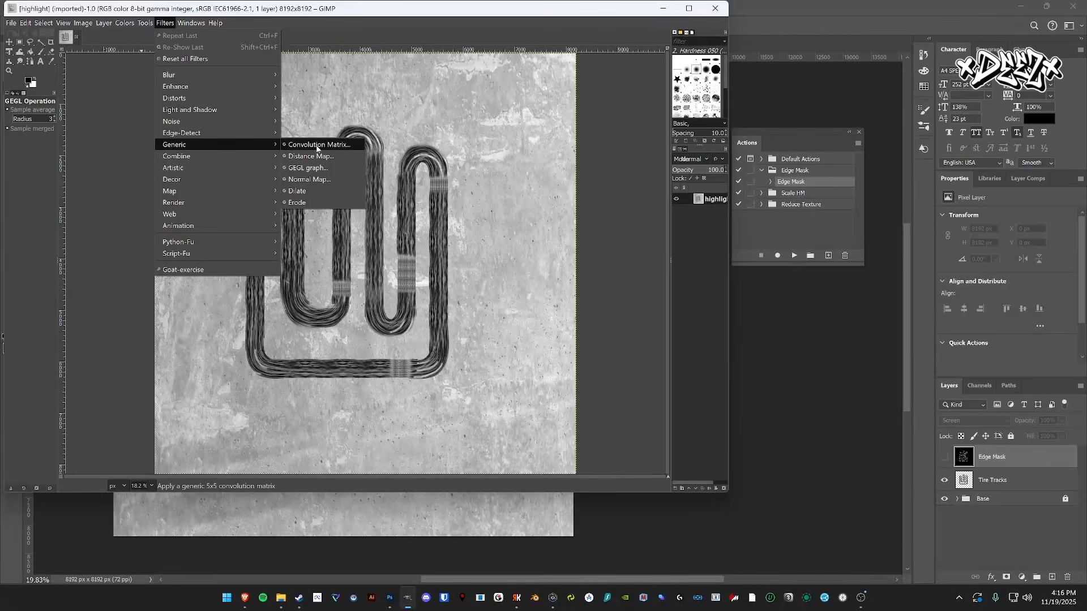
left_click(310, 179)
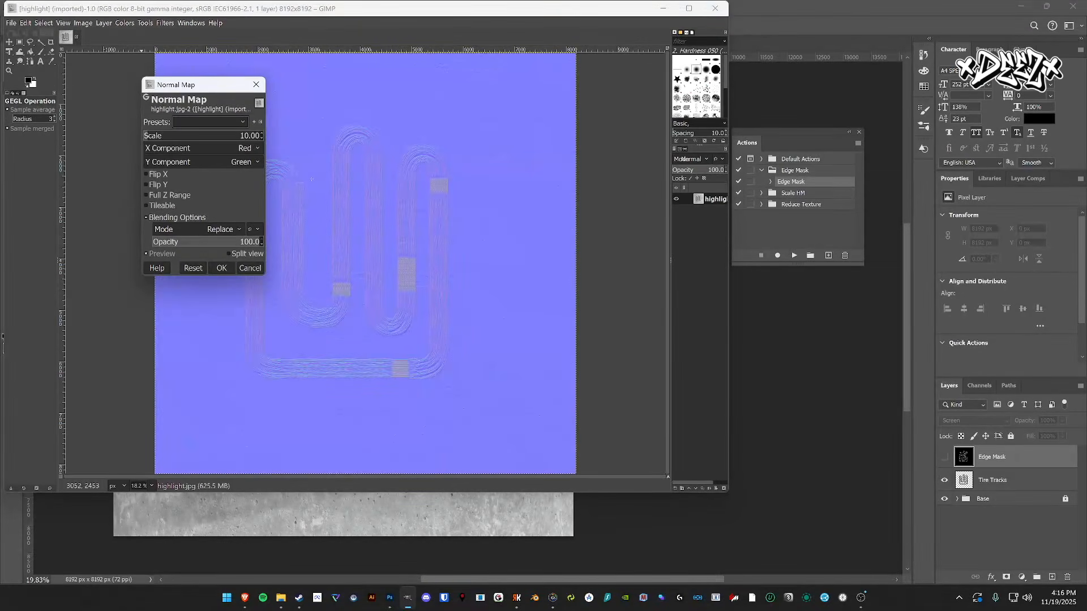
scroll(338, 213, "up", 4)
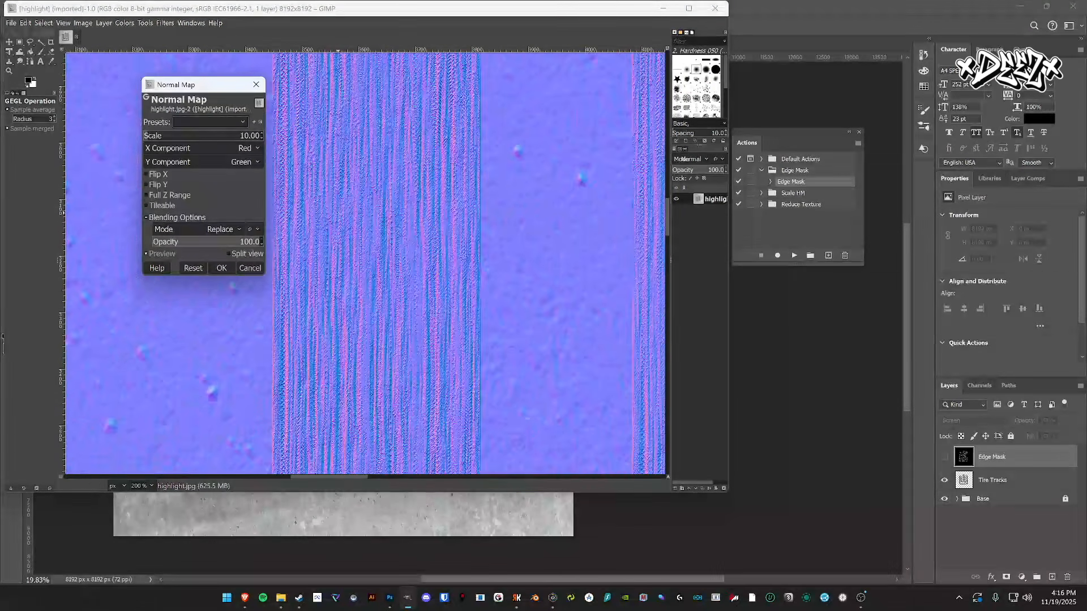
scroll(338, 214, "down", 1)
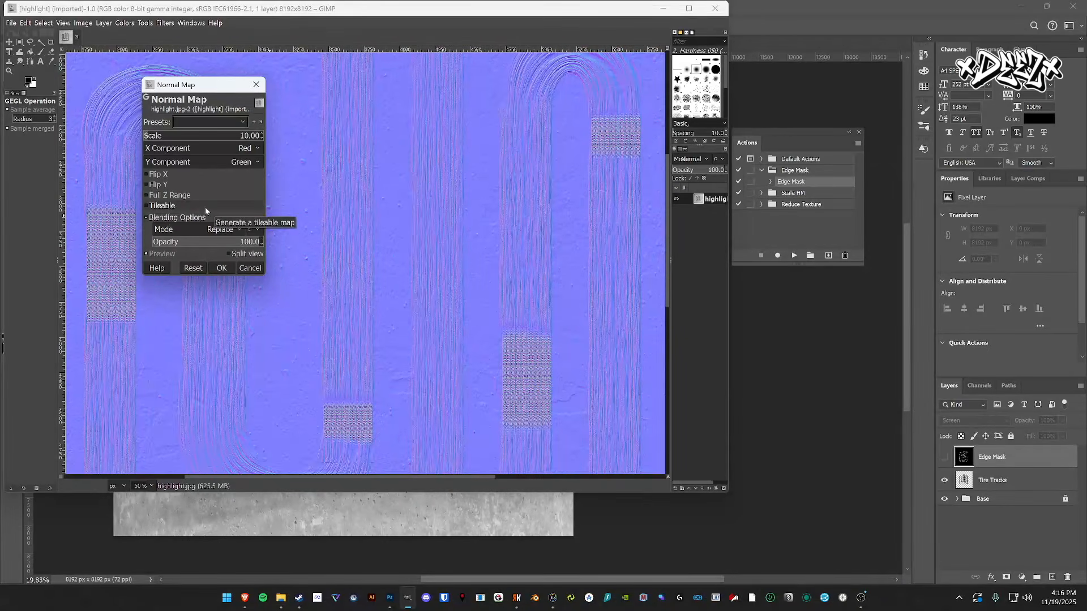
left_click(146, 185)
left_click(147, 185)
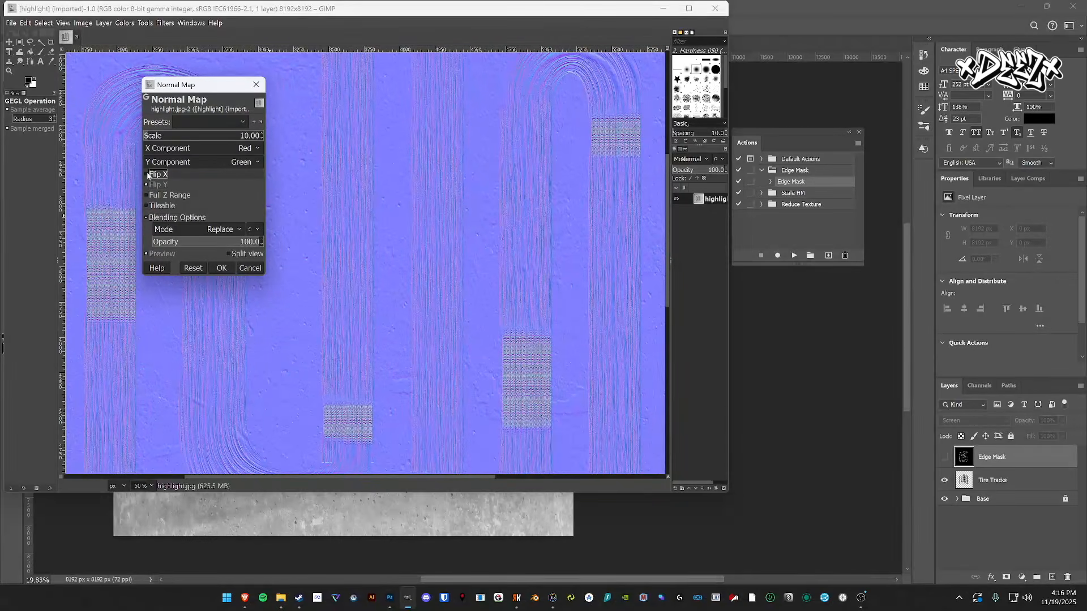
left_click(147, 176)
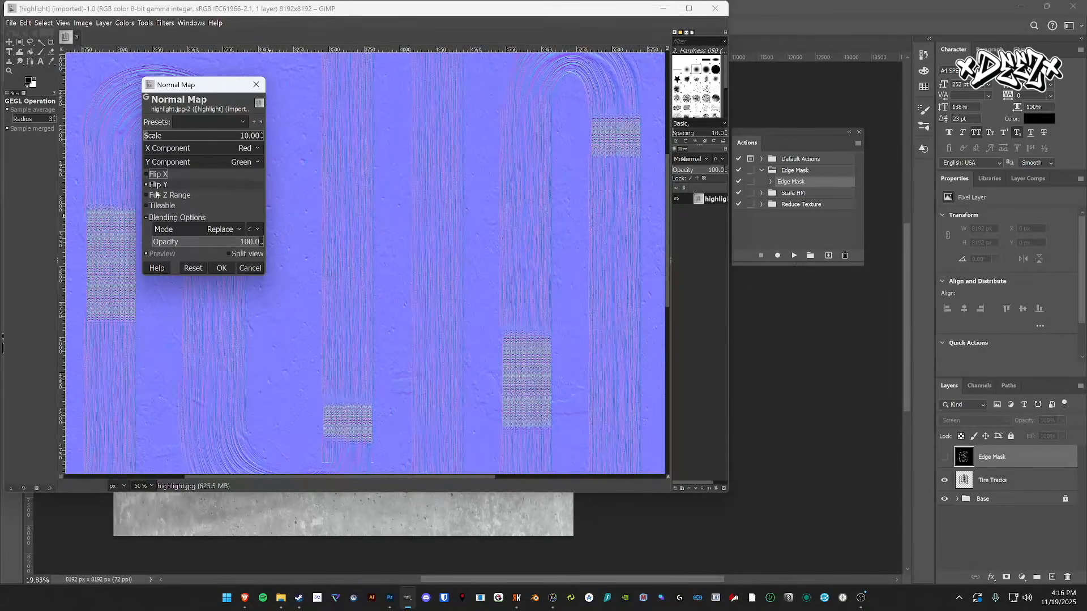
left_click(222, 269)
- Export the normal map to the Deez.Demo.Track Textures folder as highlight-norm.dds, replacing the existing file
left_click(11, 24)
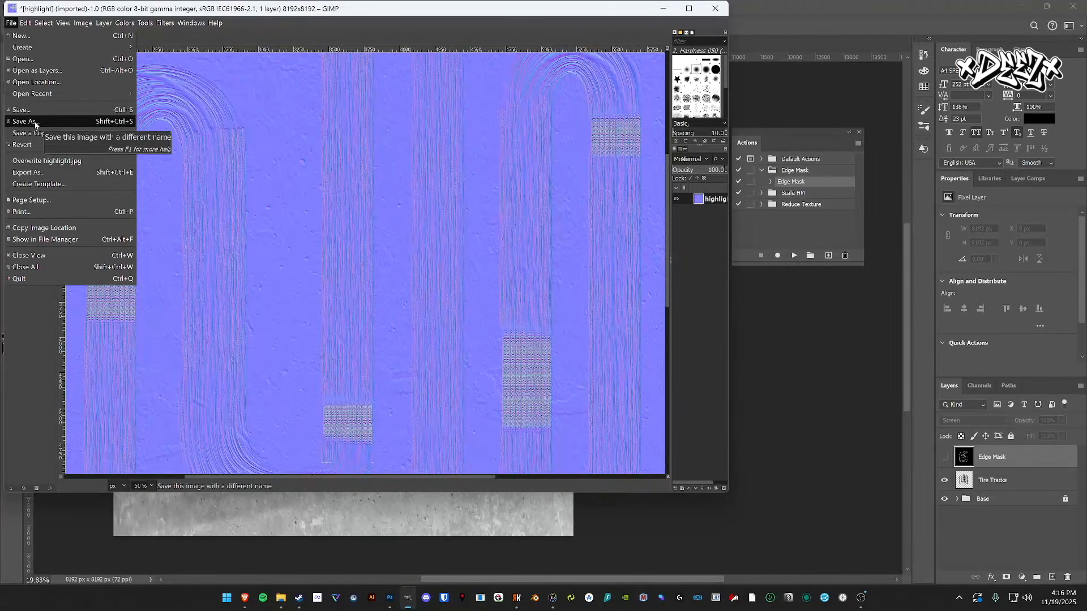
left_click(33, 172)
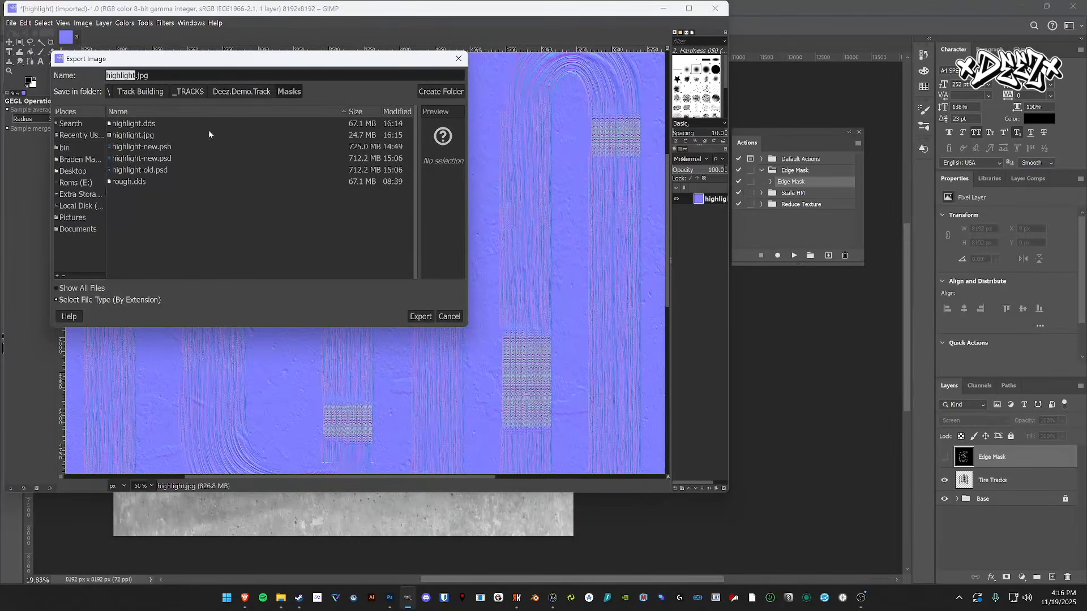
left_click(243, 92)
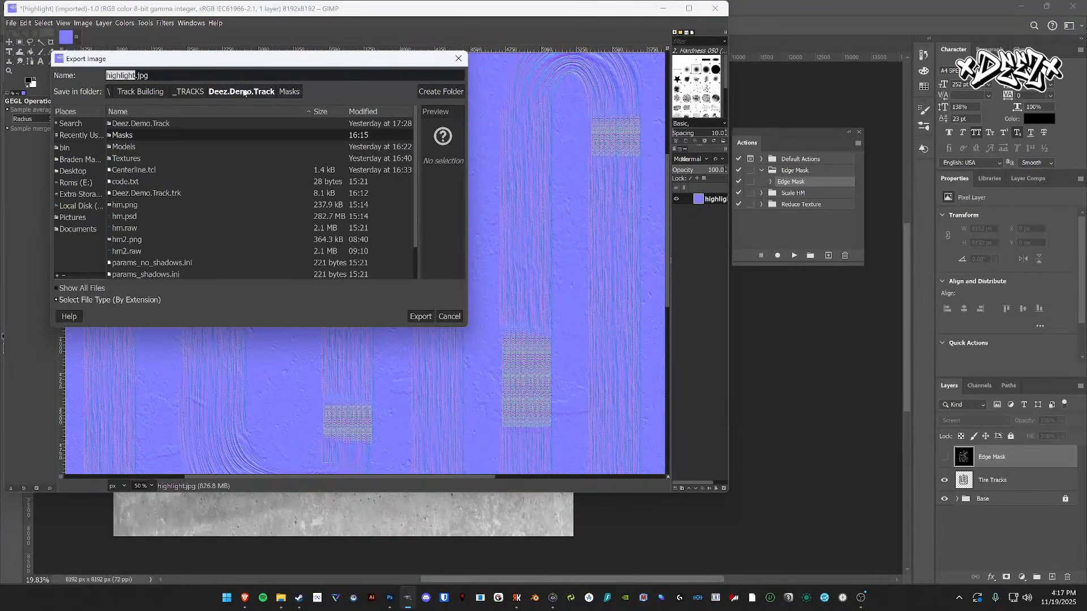
double_click(129, 159)
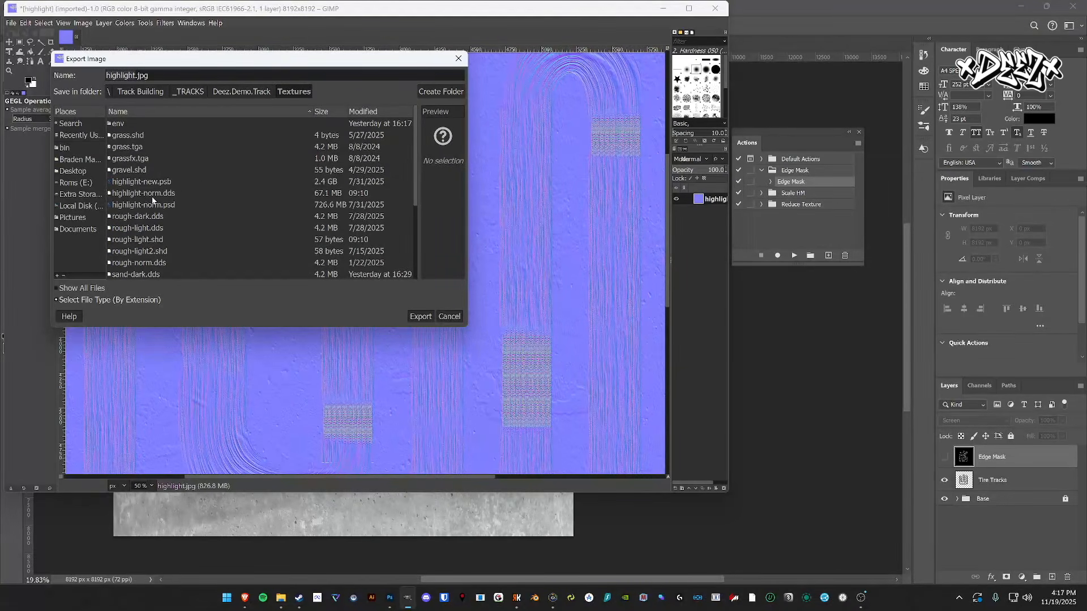
left_click(133, 195)
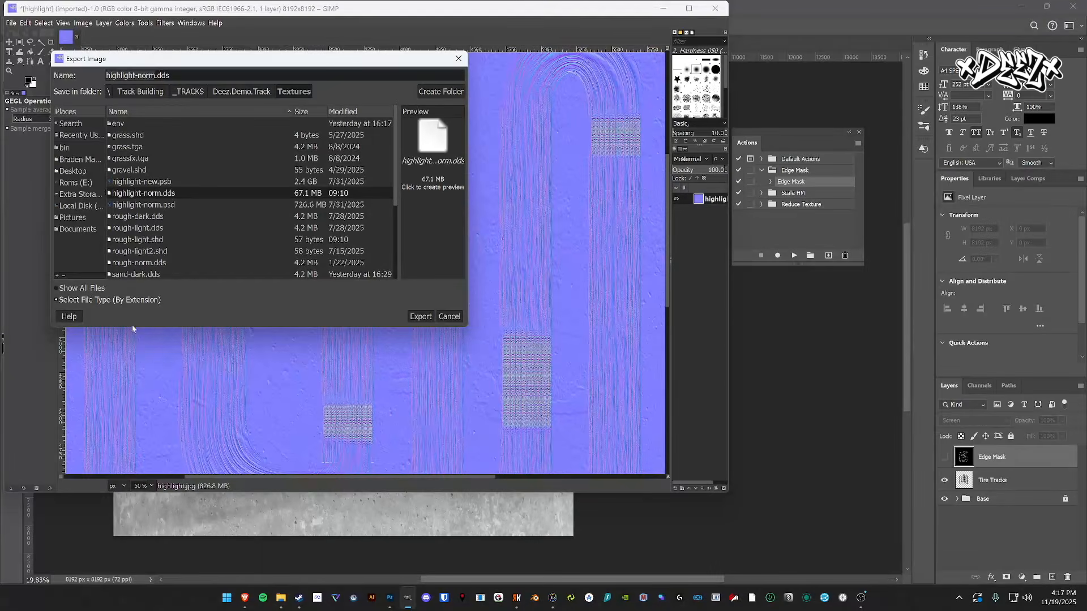
left_click(94, 300)
scroll(94, 287, "down", 3)
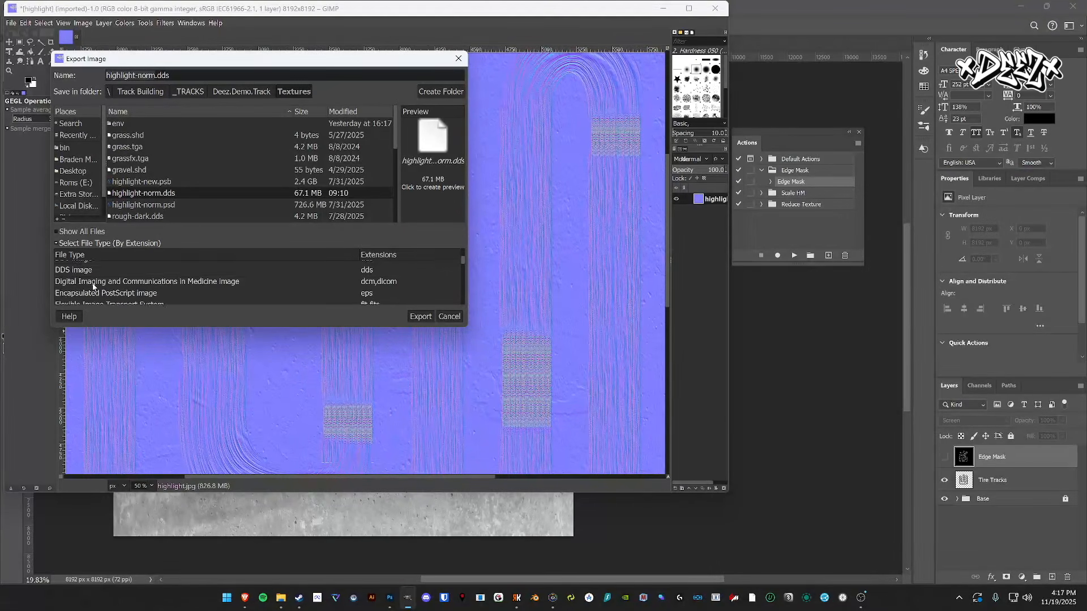
left_click(420, 317)
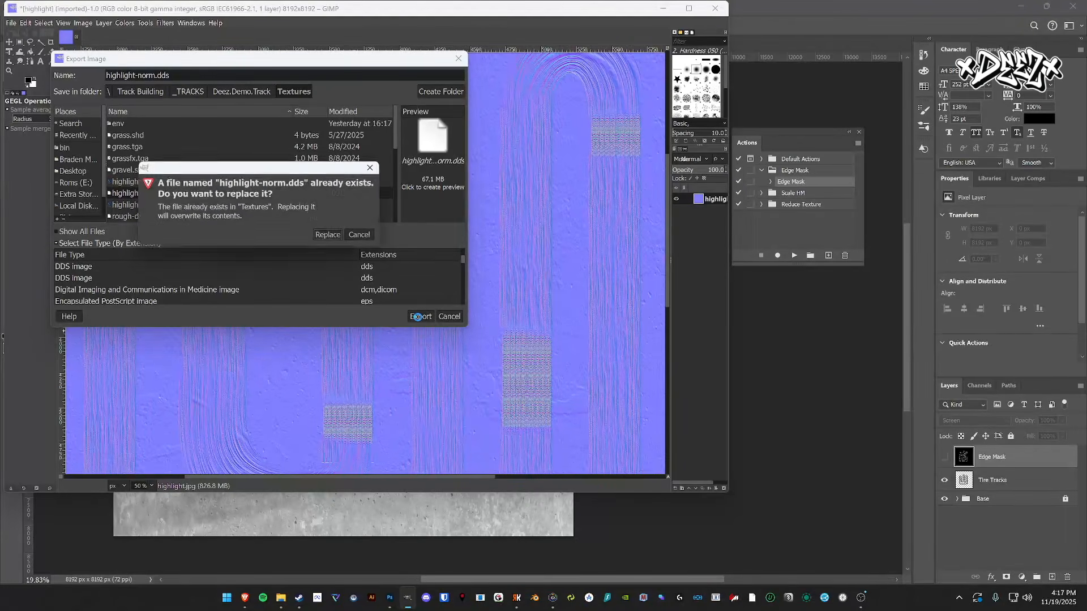
left_click(332, 237)
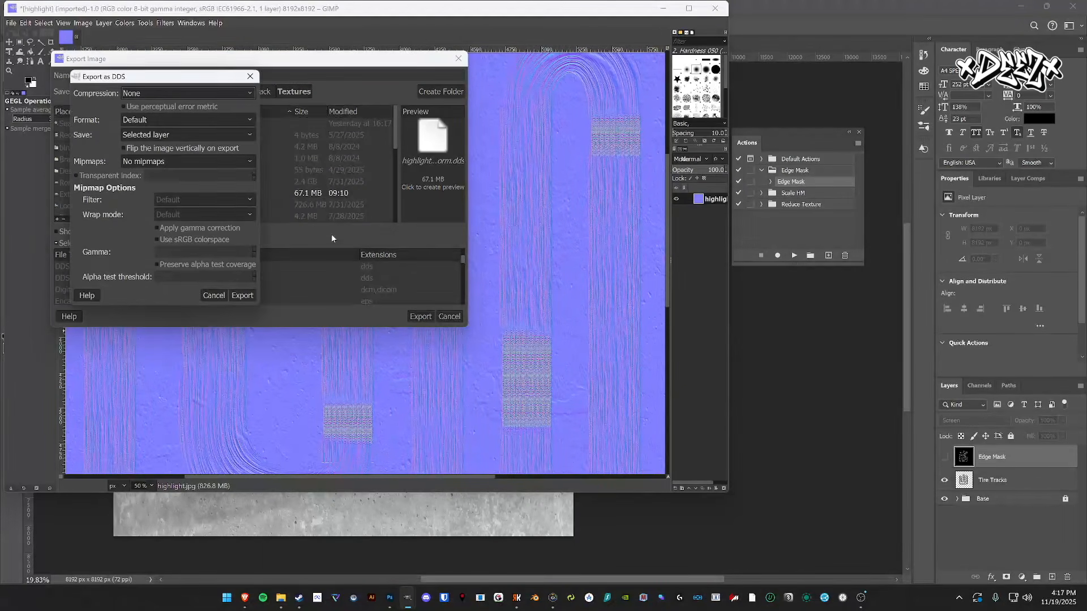
- Set the DDS compression to BC3 / DXT5 and complete the export
left_click(154, 93)
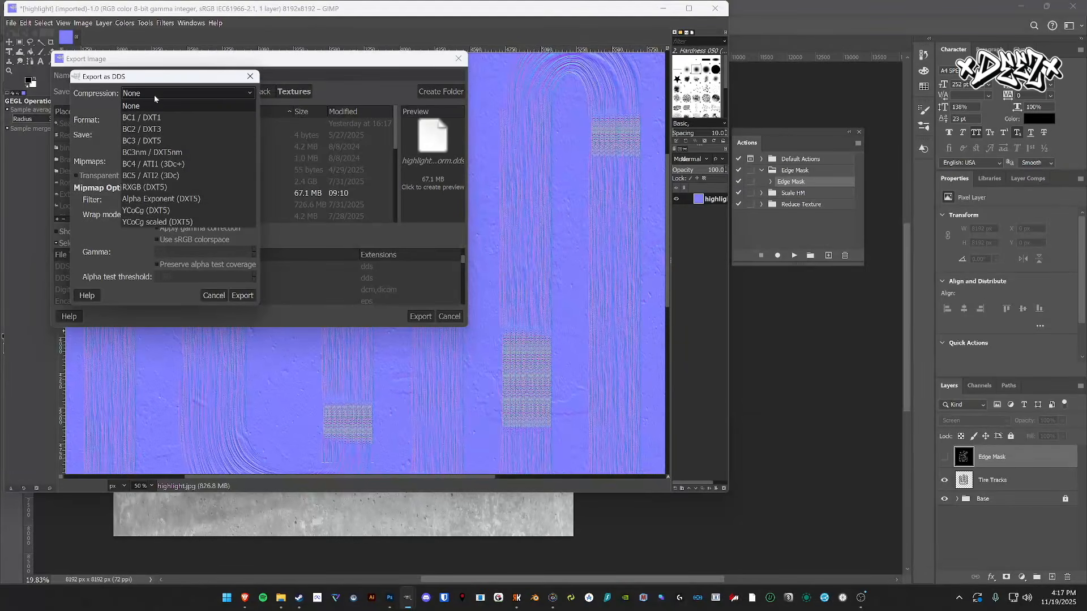
left_click(148, 141)
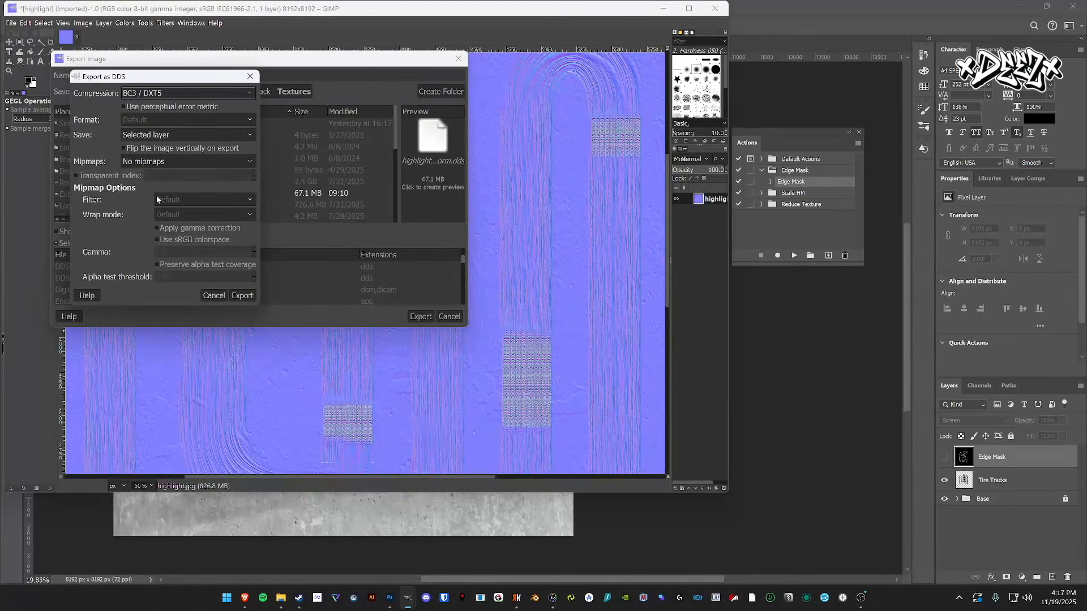
left_click(243, 295)
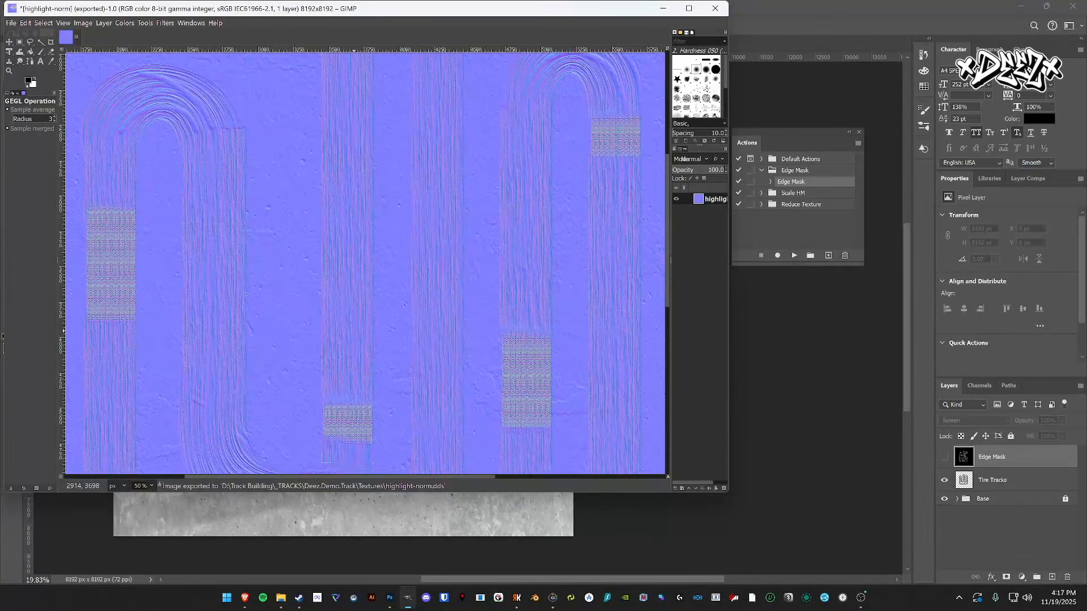
- Switch to Resolute MXB Track Builder Helper and save the Deez.Demo.Track project
left_click(515, 599)
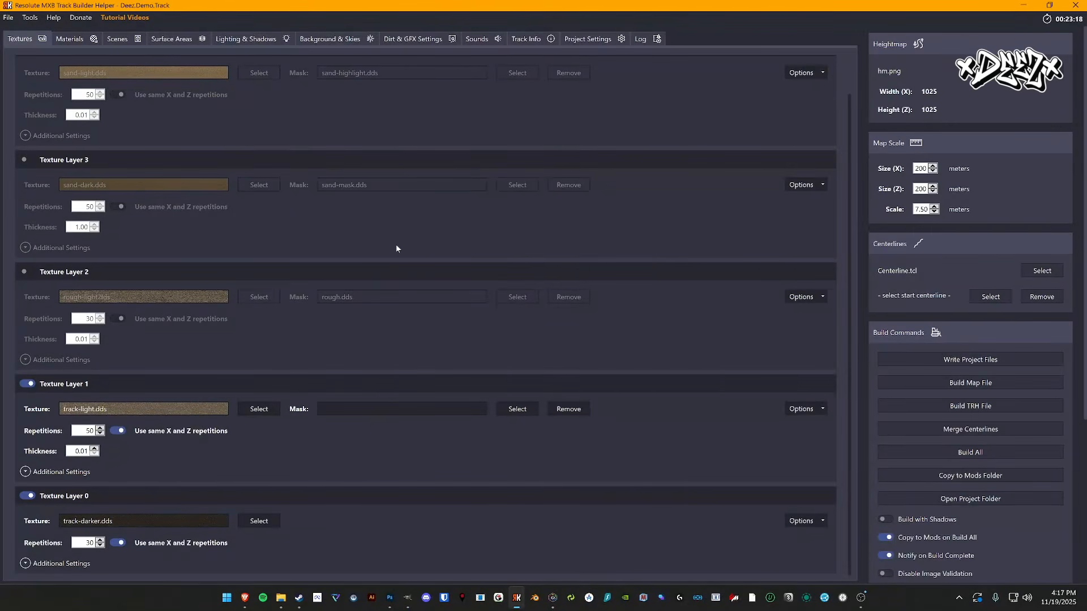
scroll(439, 259, "up", 2)
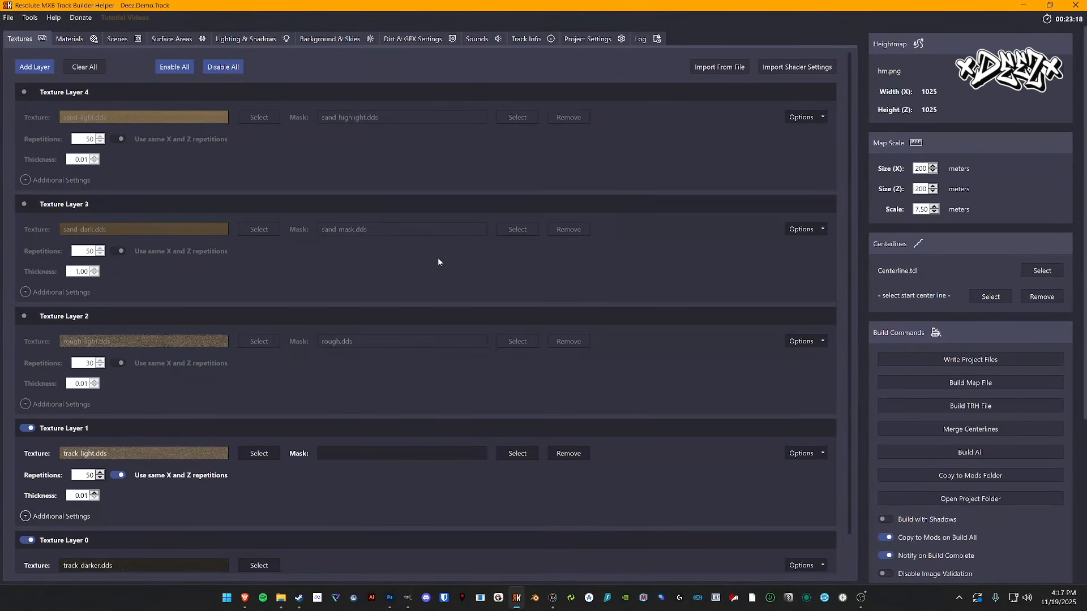
key("ctrl+s")
- Look at the highlight mask document in Photoshop and return to Resolute MXB Track Builder Helper
scroll(397, 330, "down", 2)
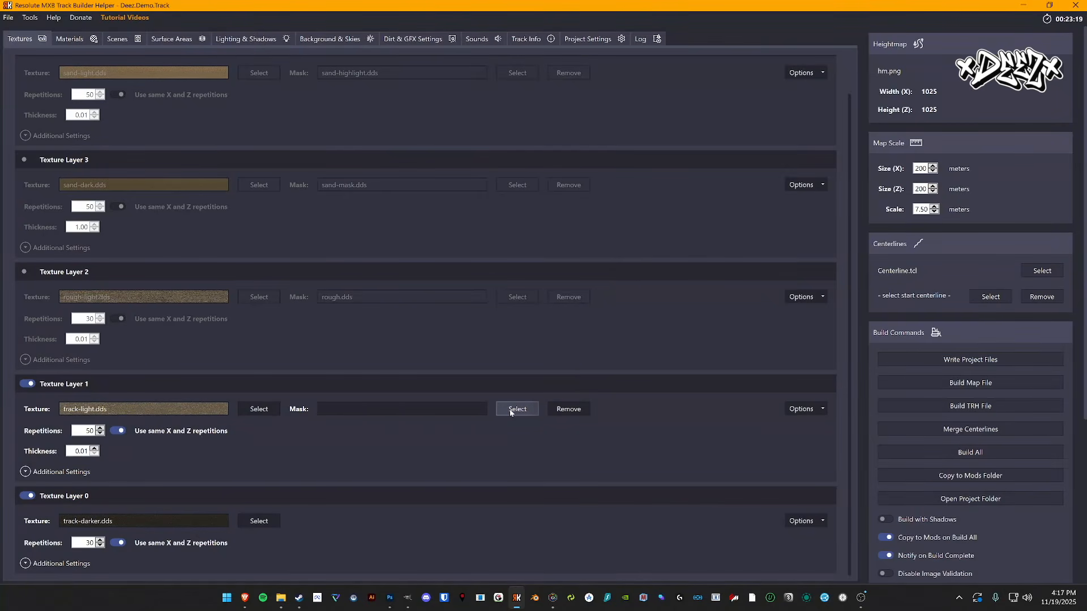
left_click(389, 597)
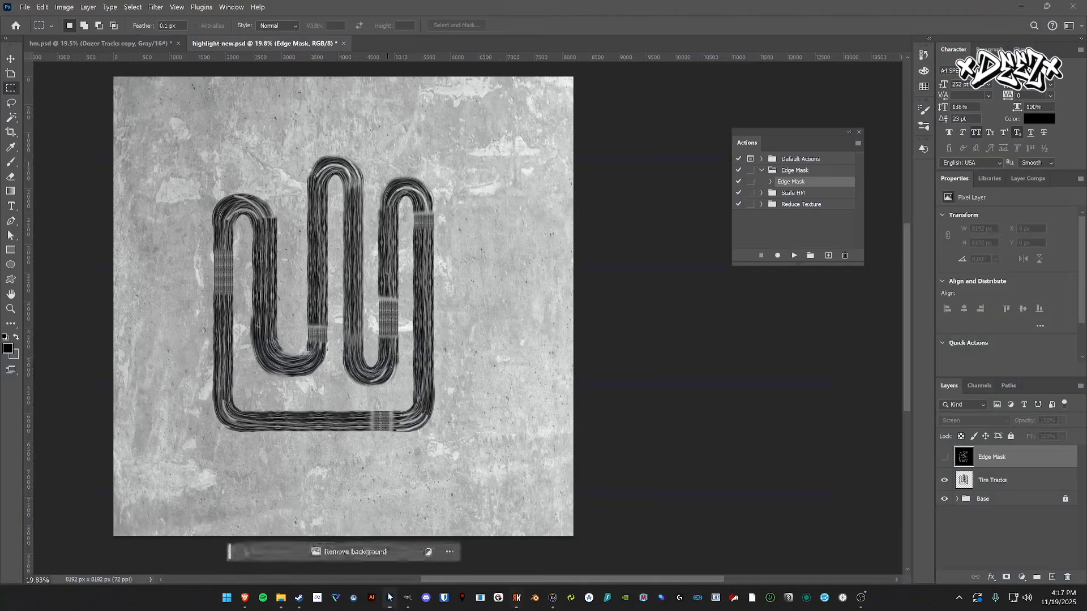
left_click(516, 597)
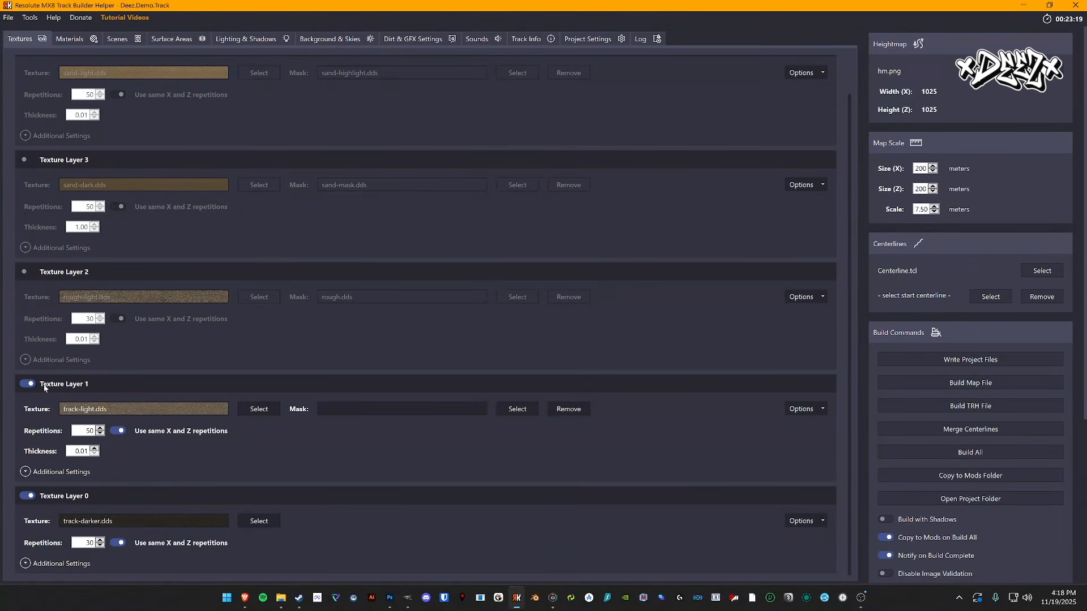
- Assign highlight.dds from the Masks folder as the mask of Texture Layer 1
left_click(516, 409)
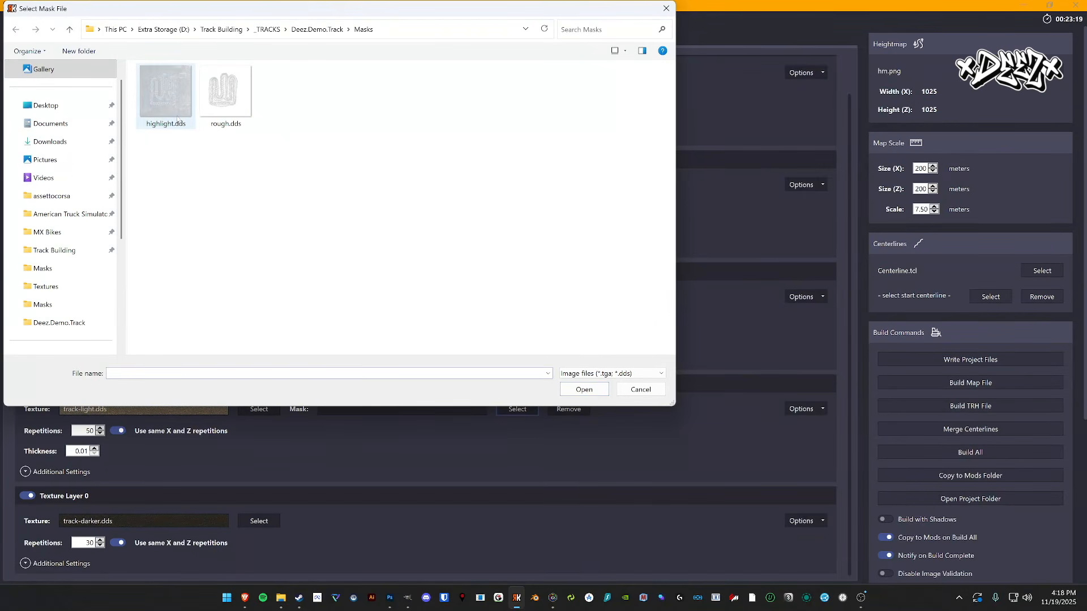
left_click(170, 99)
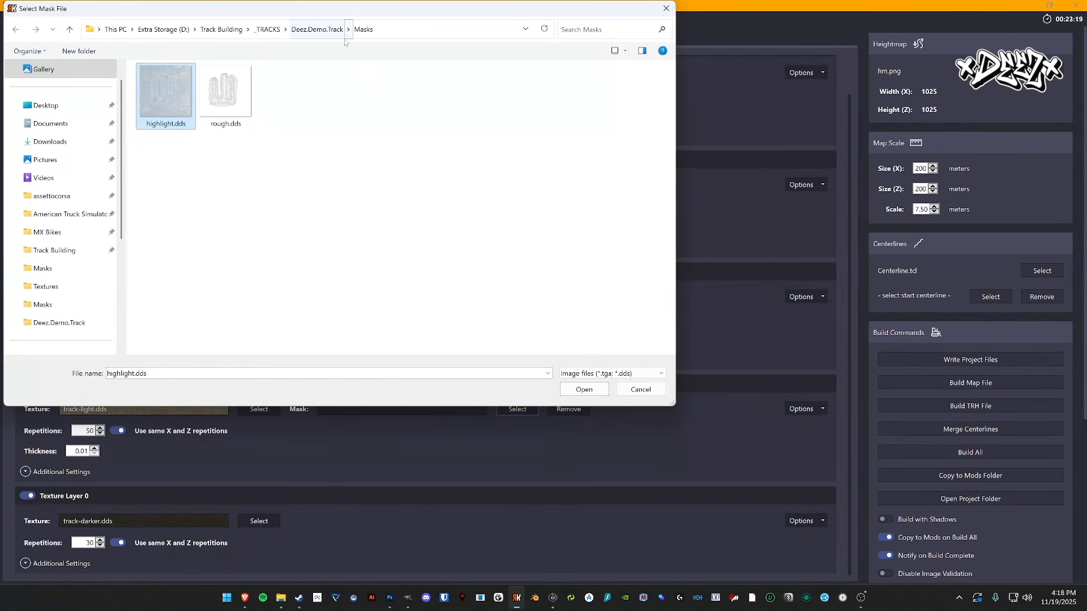
left_click(584, 388)
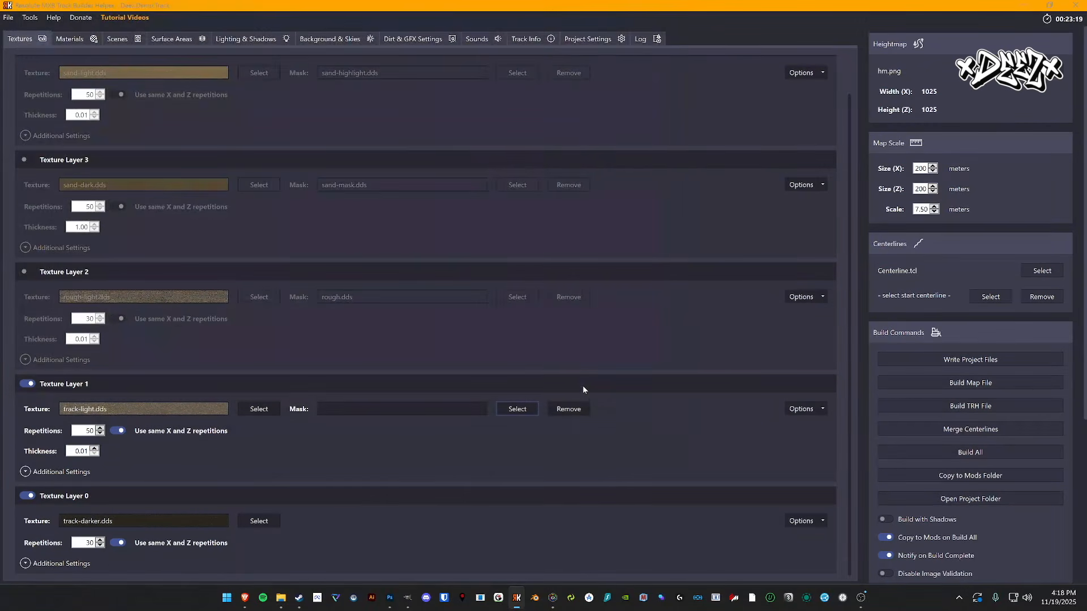
- Enable the normal map of Texture Layer 1, assign highlight-norm.dds to it and build the whole track
left_click(25, 471)
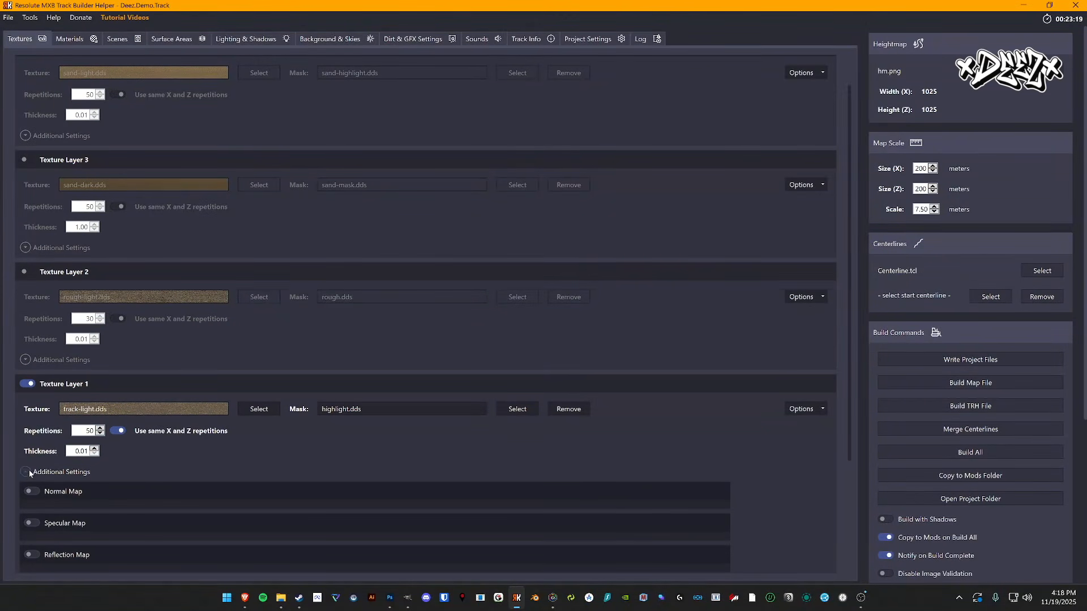
scroll(23, 453, "down", 1)
left_click(31, 438)
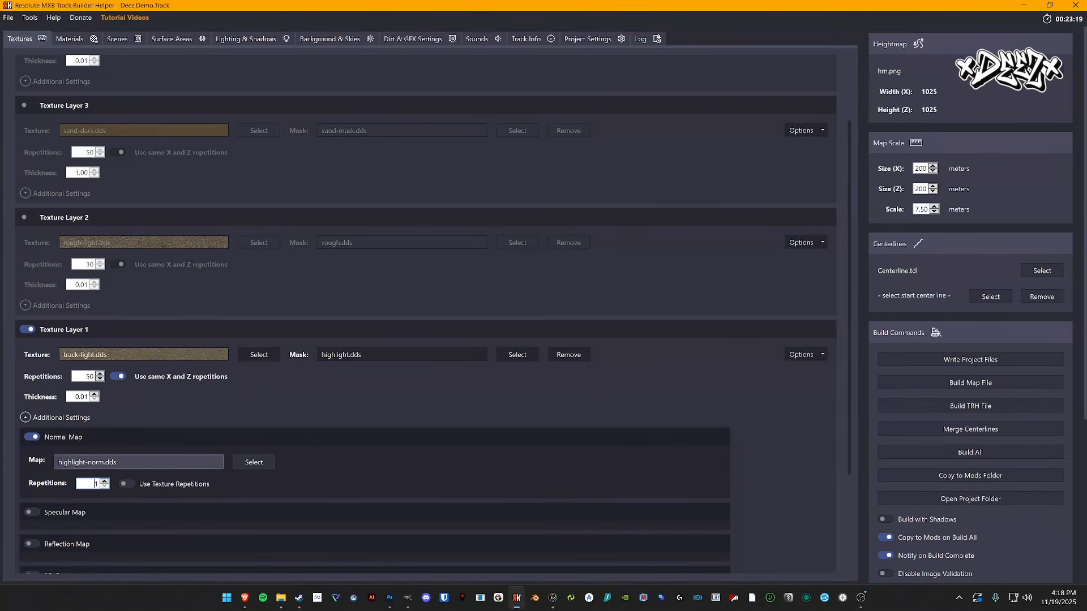
left_click(238, 463)
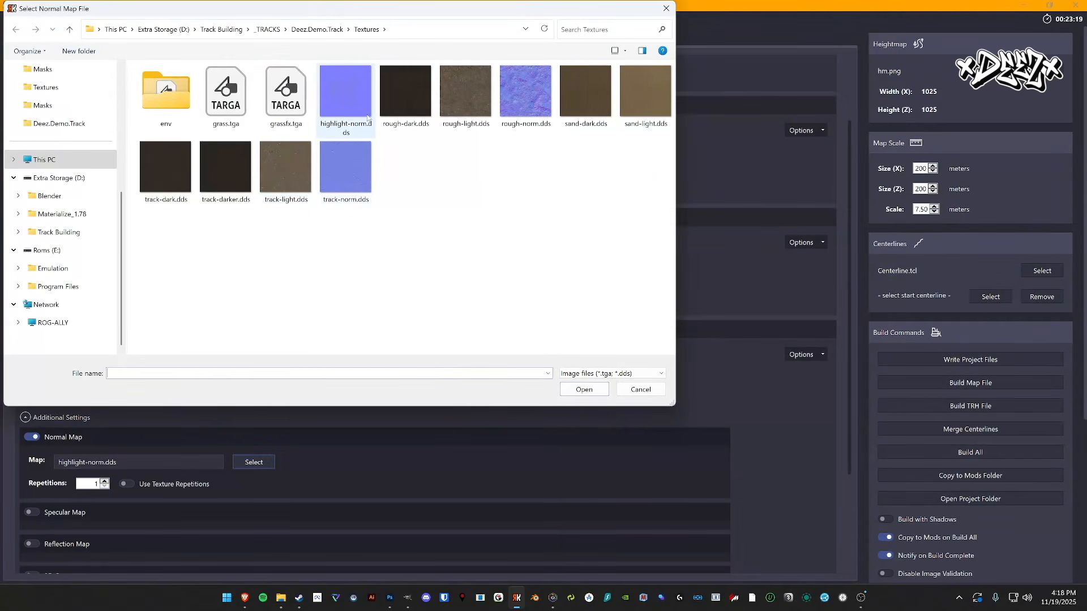
mouse_move(367, 118)
left_click(352, 102)
left_click(599, 390)
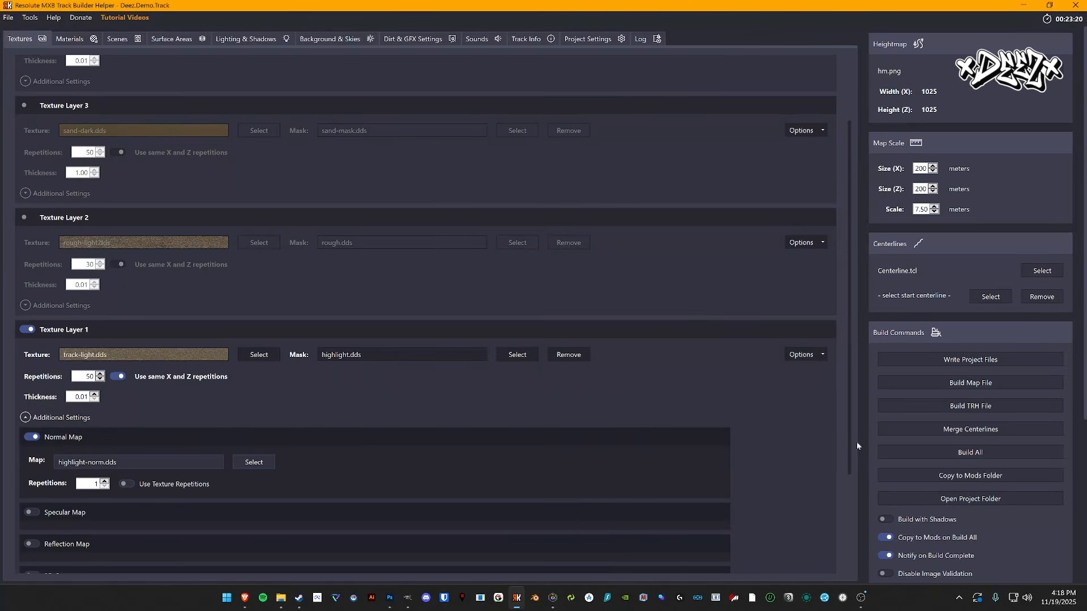
left_click(960, 453)
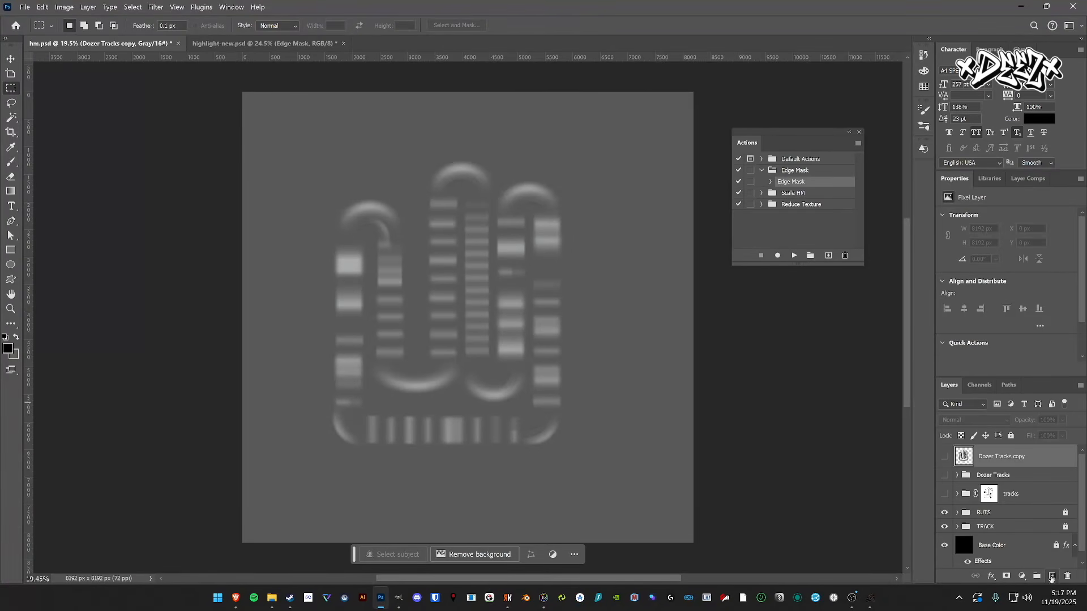
- Switch to hm.psd in Photoshop, add a new layer above Dozer Tracks copy and show the Brush tool's presets
left_click(1052, 576)
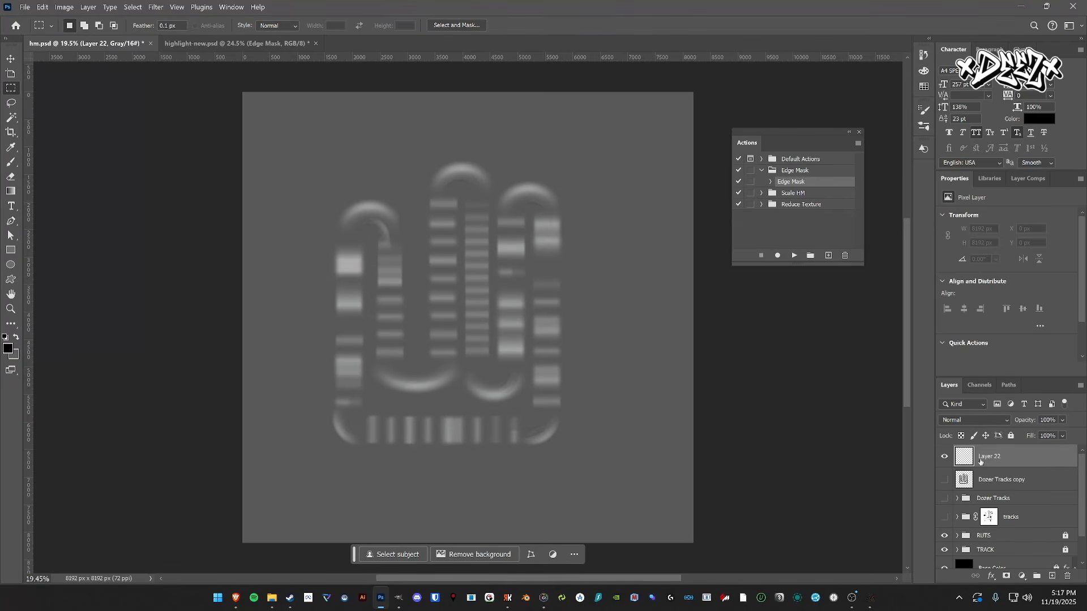
left_click(11, 163)
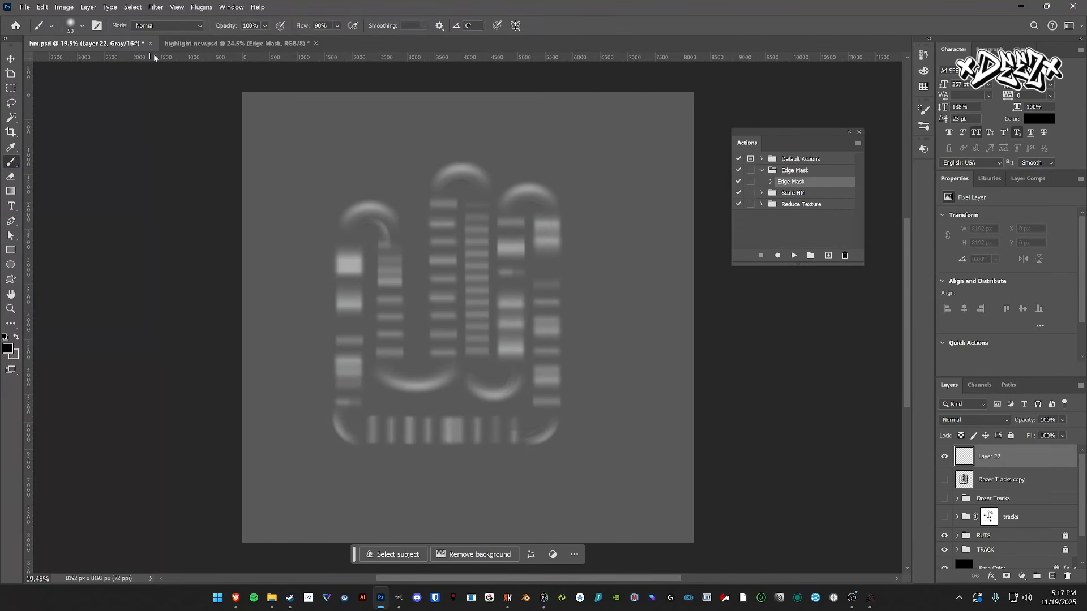
left_click(83, 27)
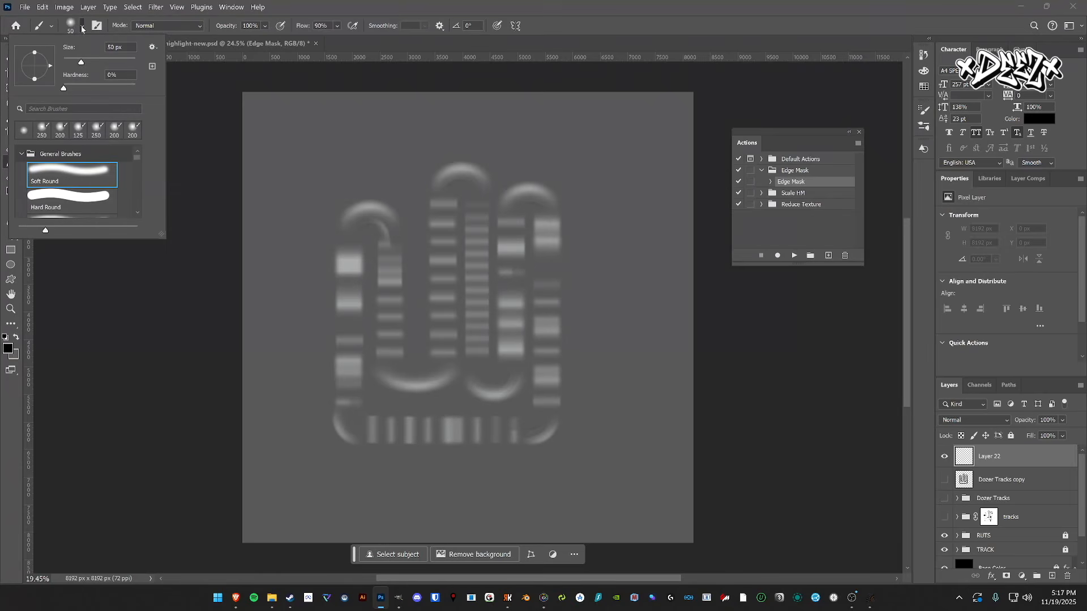
- Choose the Snow Brush Track 2 preset for the Brush tool
left_click(22, 153)
left_click(21, 170)
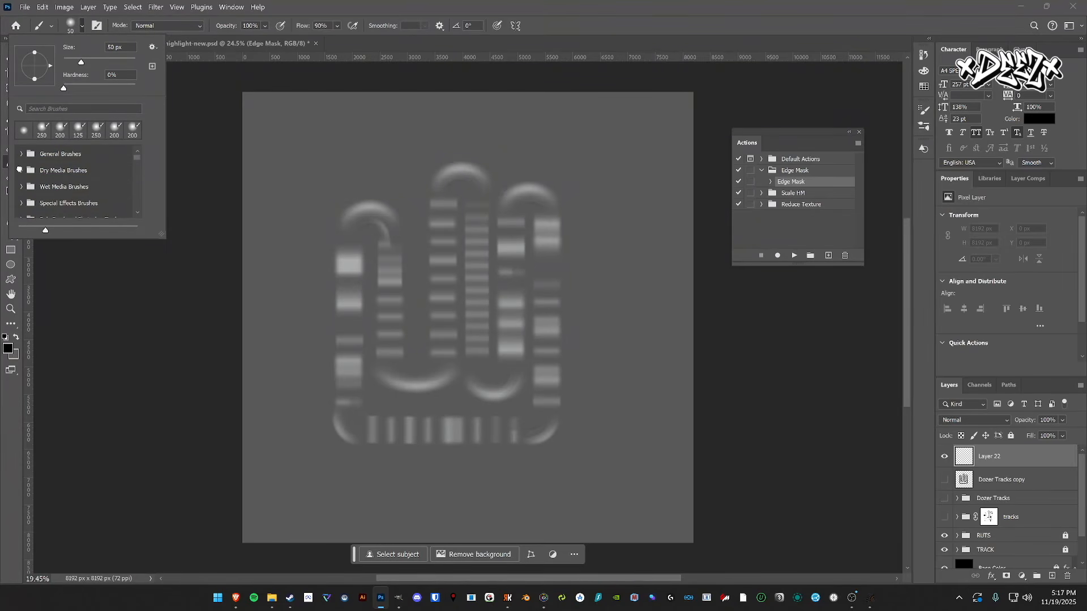
scroll(74, 177, "down", 2)
scroll(74, 177, "down", 3)
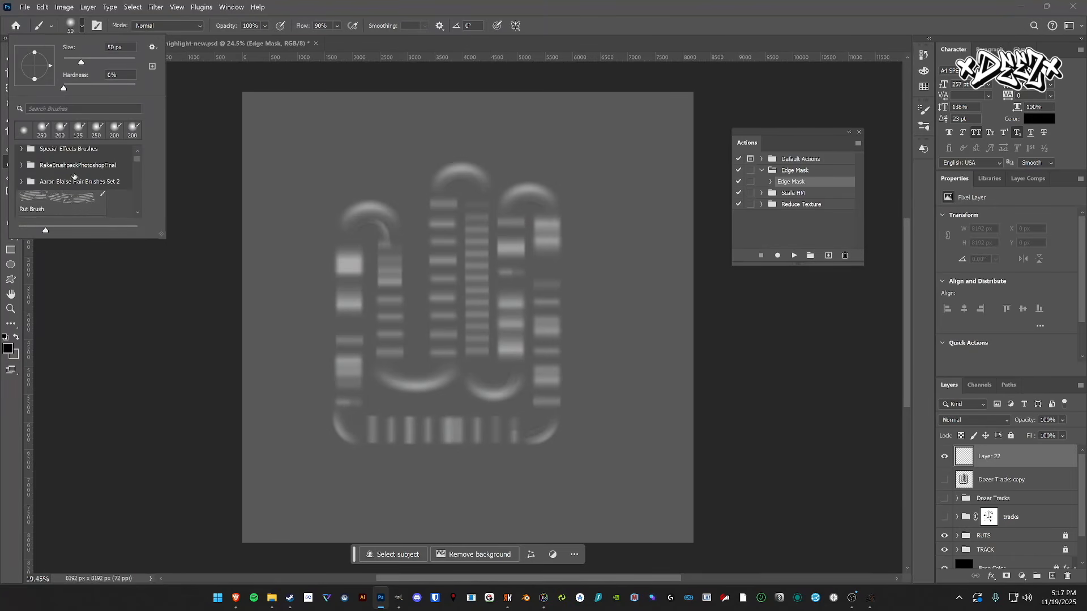
scroll(40, 177, "down", 2)
scroll(39, 178, "down", 5)
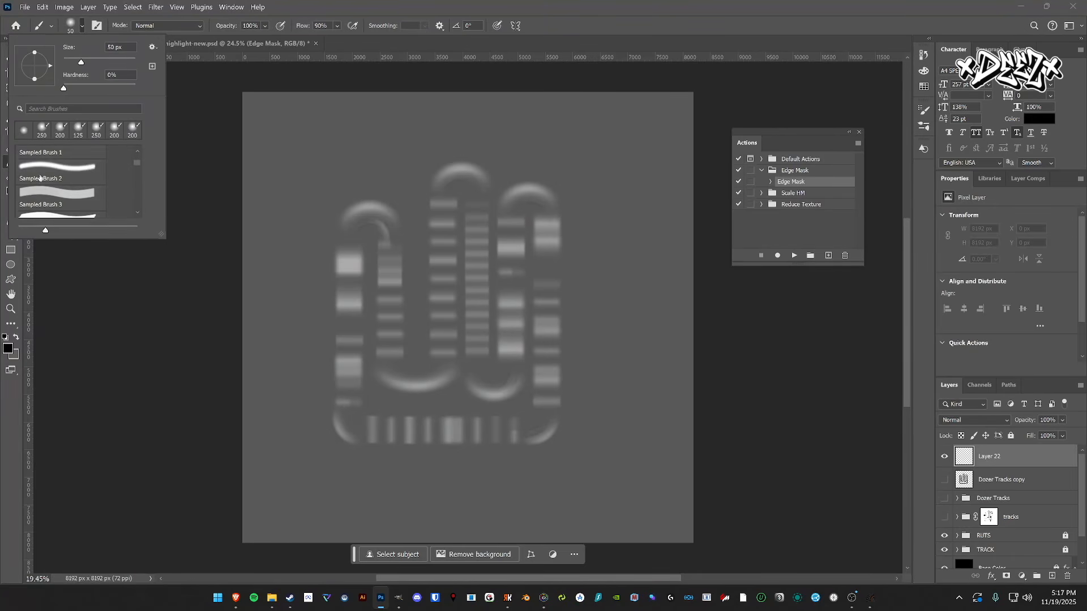
scroll(40, 178, "down", 1)
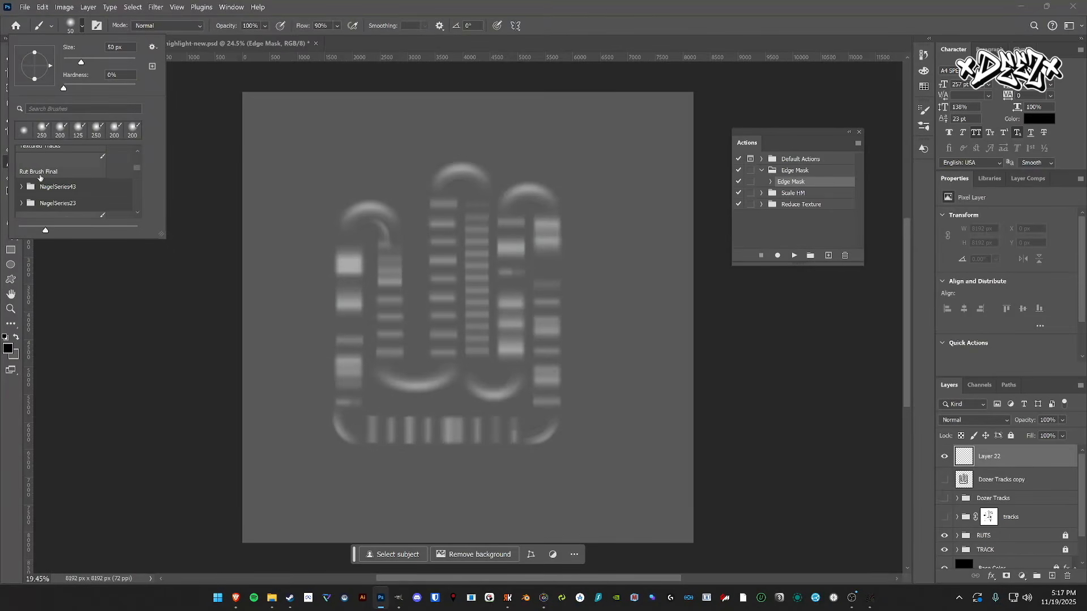
scroll(39, 177, "down", 5)
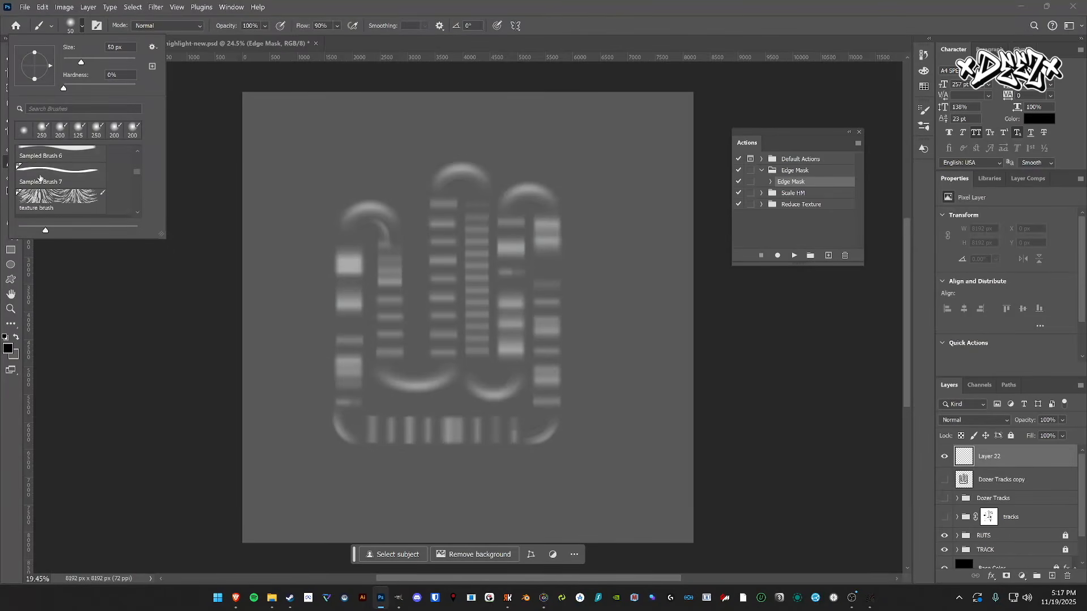
scroll(40, 177, "down", 2)
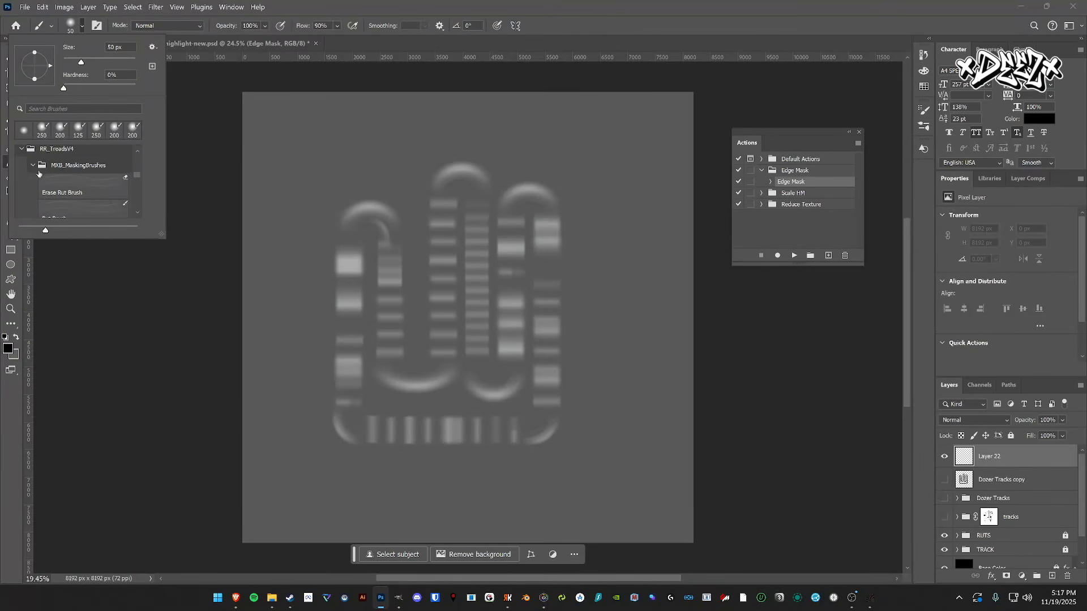
scroll(63, 186, "down", 3)
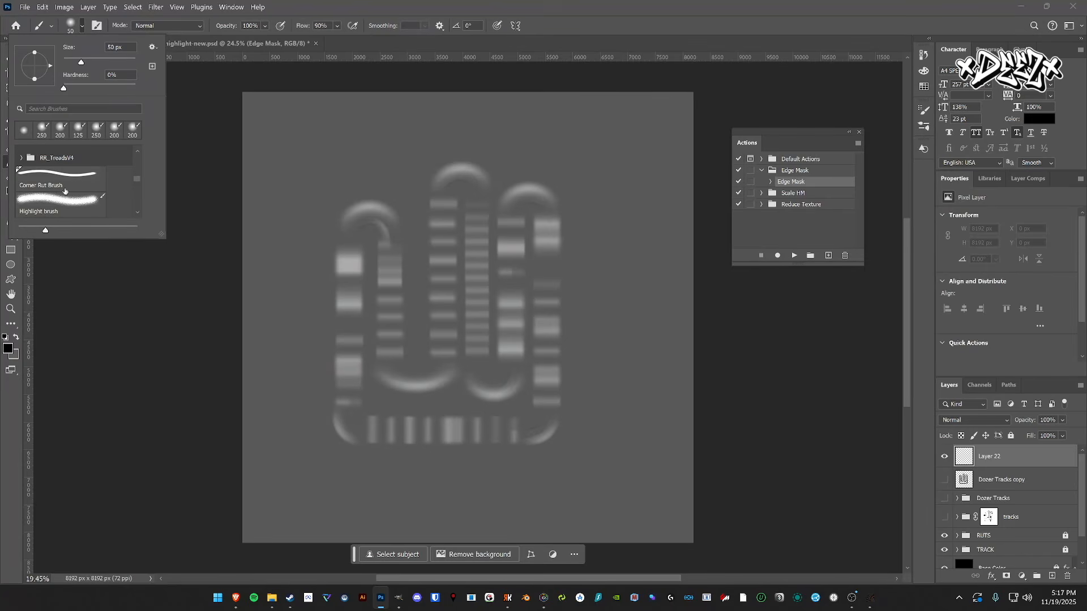
scroll(65, 191, "down", 4)
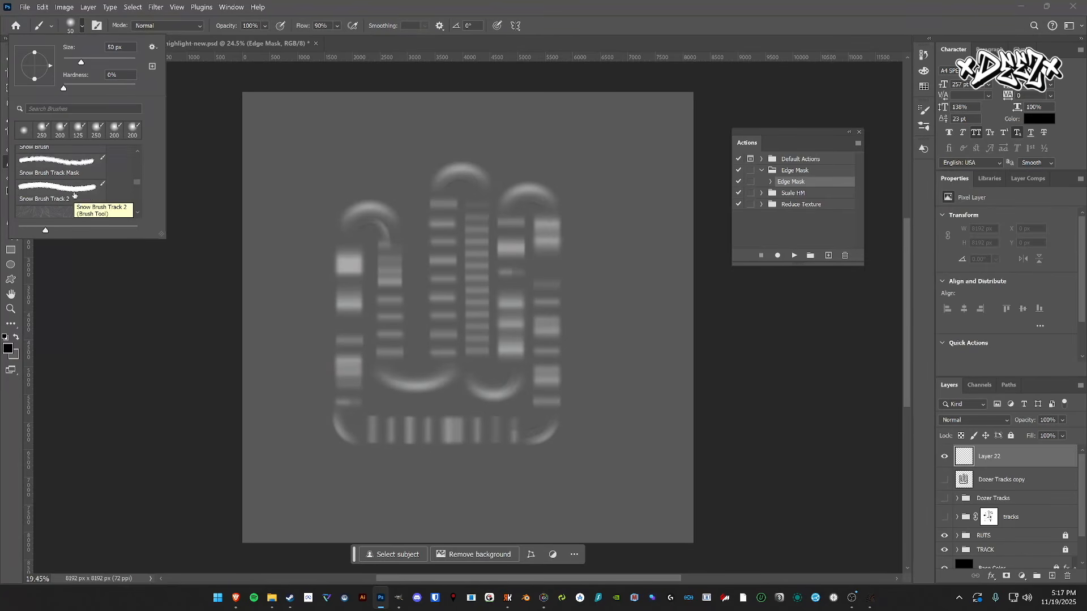
scroll(74, 196, "up", 1)
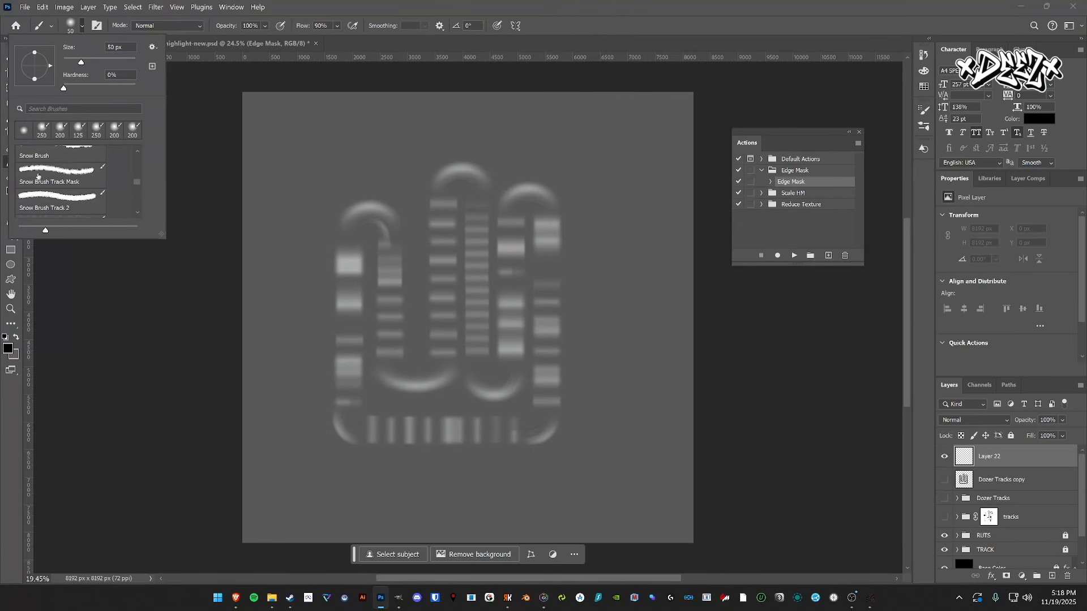
scroll(49, 180, "up", 1)
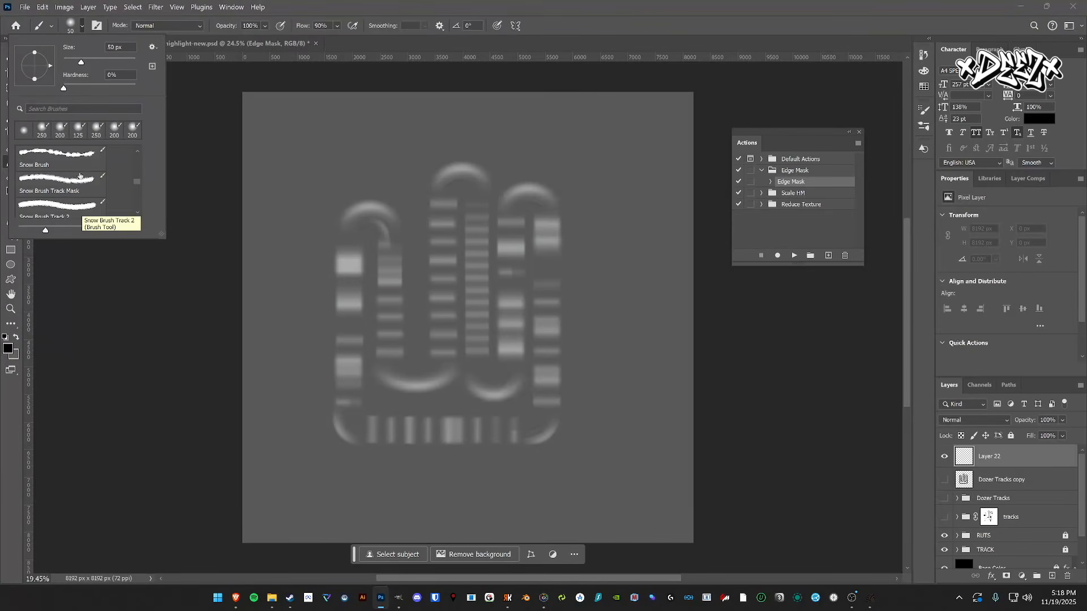
left_click(153, 49)
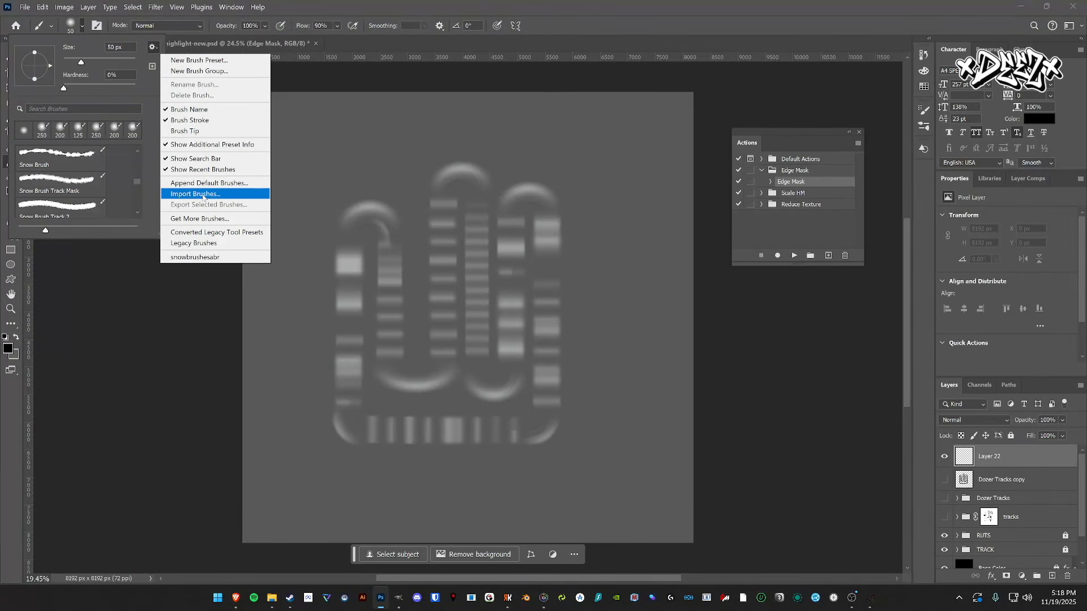
left_click(137, 97)
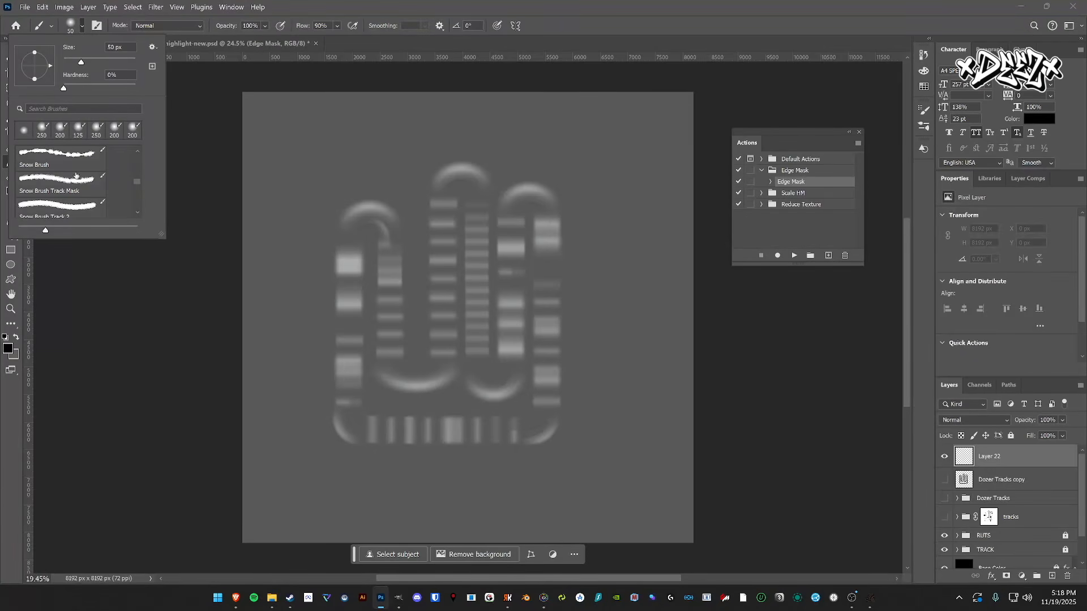
scroll(85, 170, "down", 1)
left_click(63, 197)
double_click(570, 12)
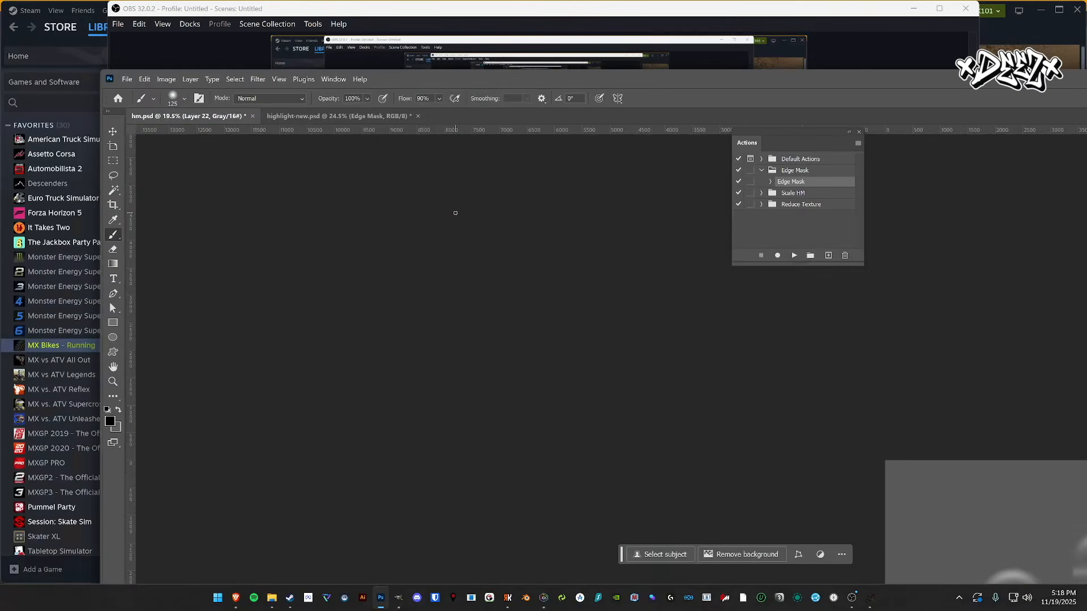
double_click(539, 79)
- Enlarge the brush to 600 px, try a short black stroke over the top of the third lane and undo it
scroll(465, 237, "up", 4)
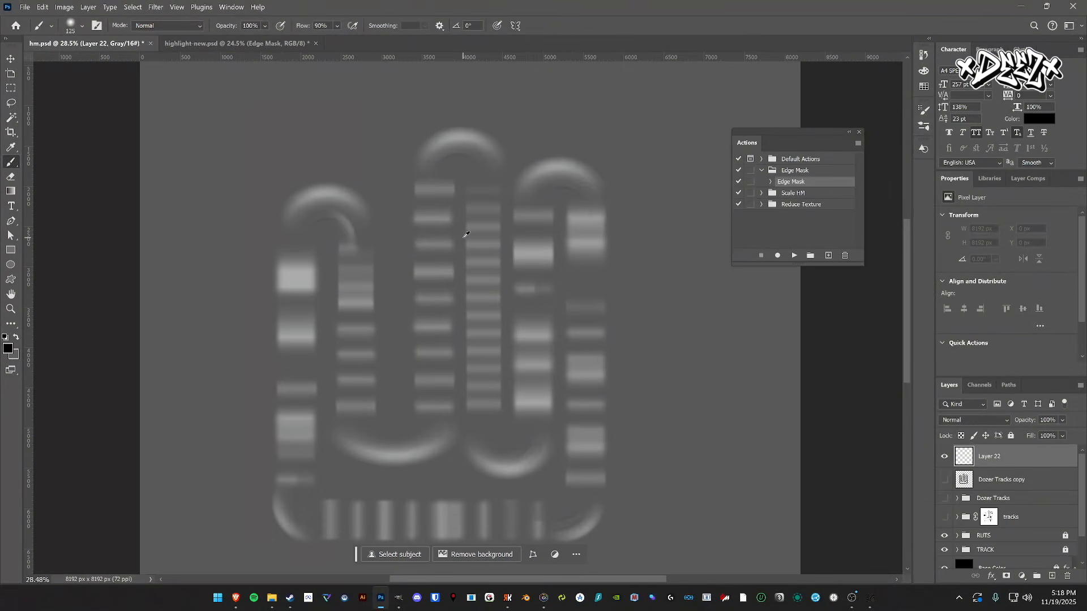
scroll(465, 235, "up", 5)
key("bracketright")
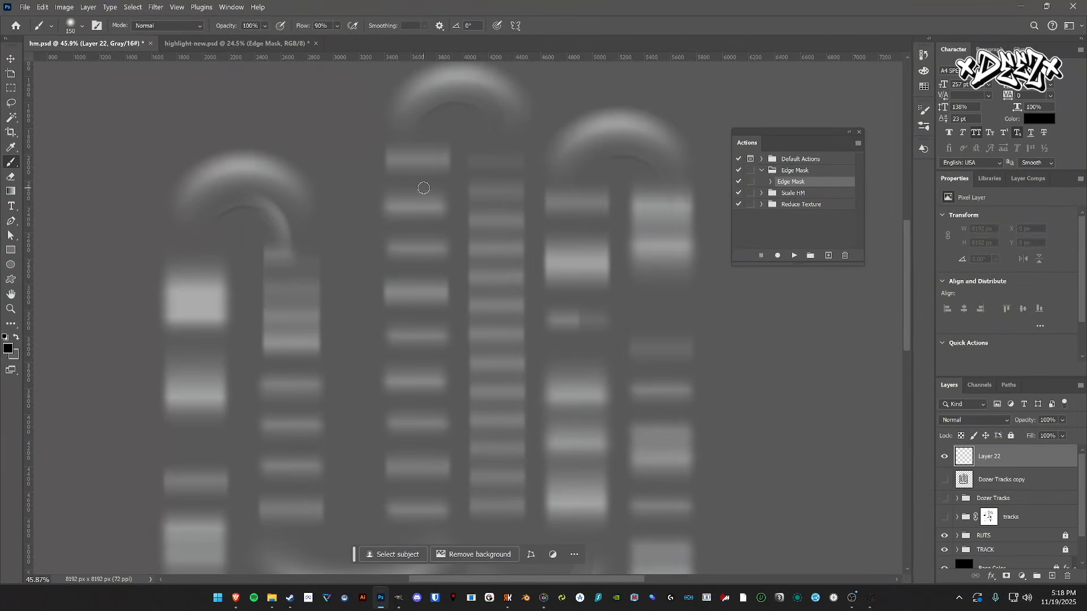
key("bracketright")
key("bracketright")
key("bracketright")
key("bracketright")
key("bracketright")
key("bracketright")
key("bracketright")
left_click_drag(417, 160, 408, 238)
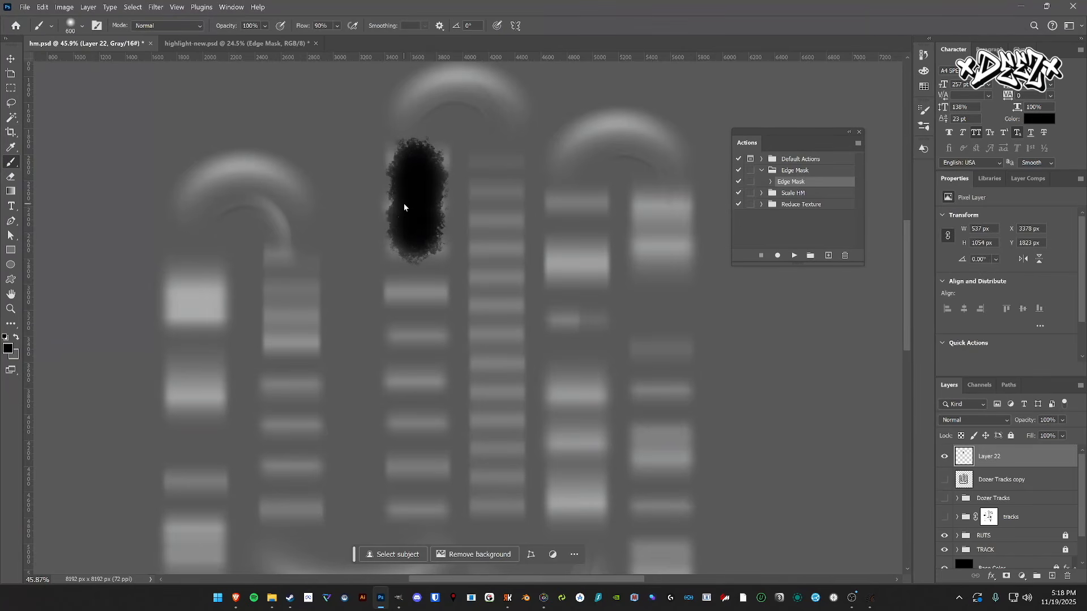
key("ctrl+z")
- Enlarge the brush to 800 px and paint the third lane black from its top to its bottom end
key("bracketright")
key("bracketright")
left_click_drag(417, 163, 408, 339)
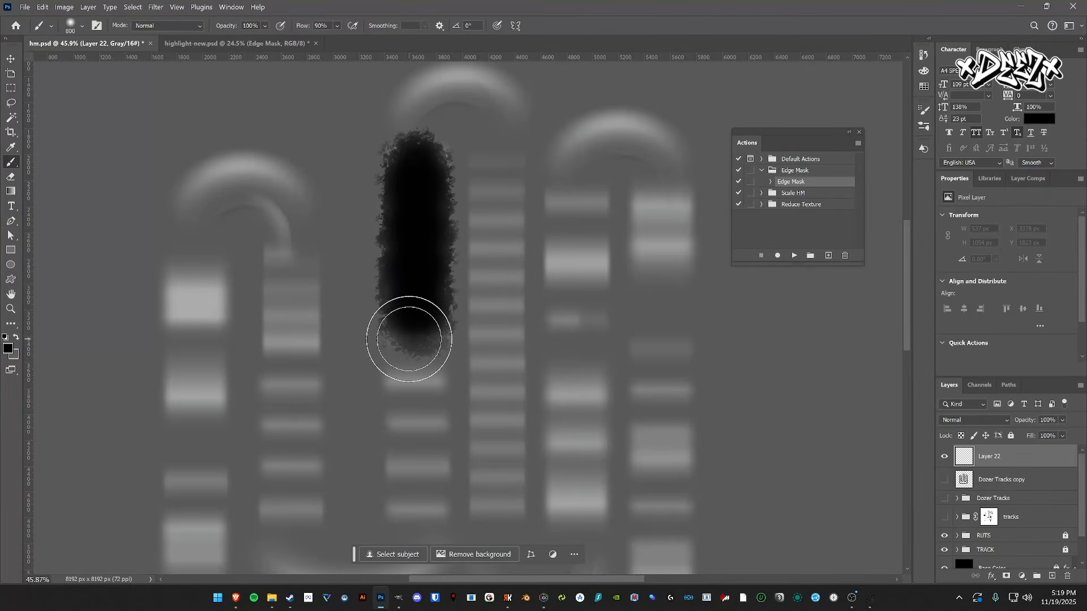
key("ctrl+z")
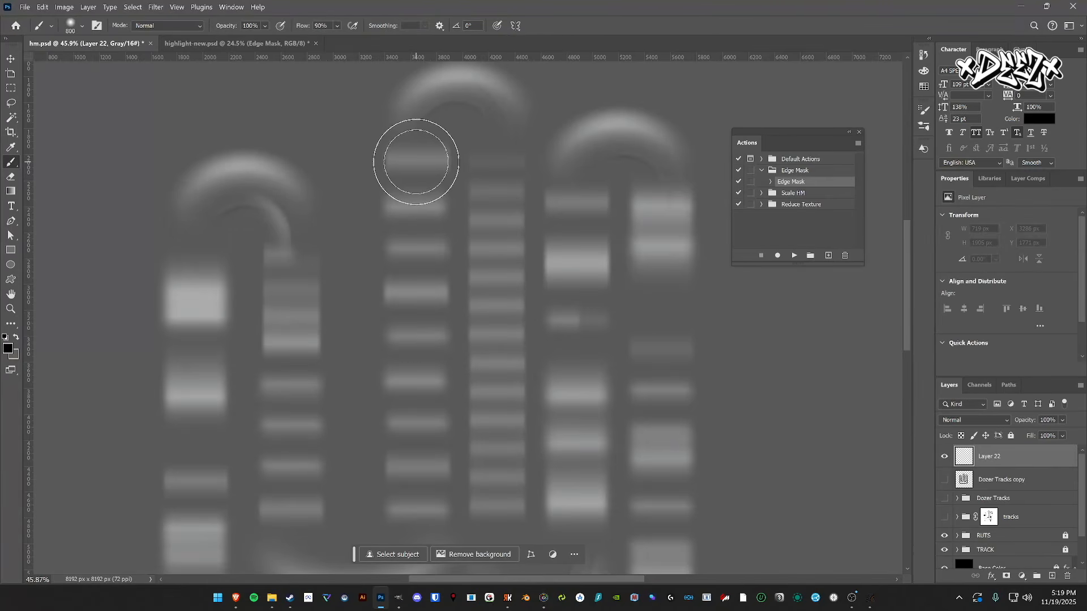
scroll(417, 162, "down", 2)
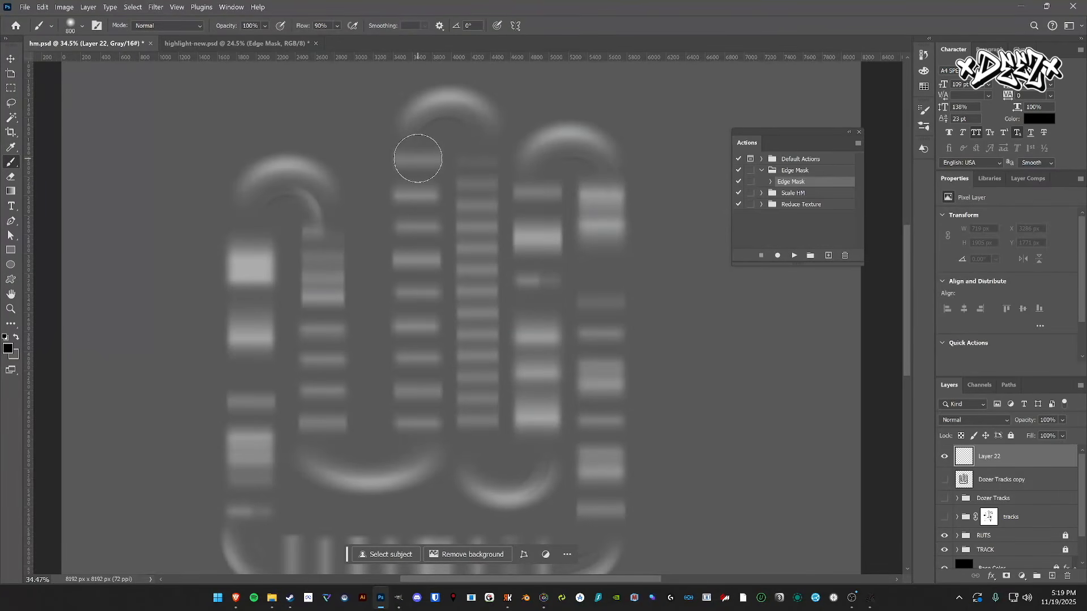
left_click(418, 158)
left_click_drag(417, 159, 419, 429)
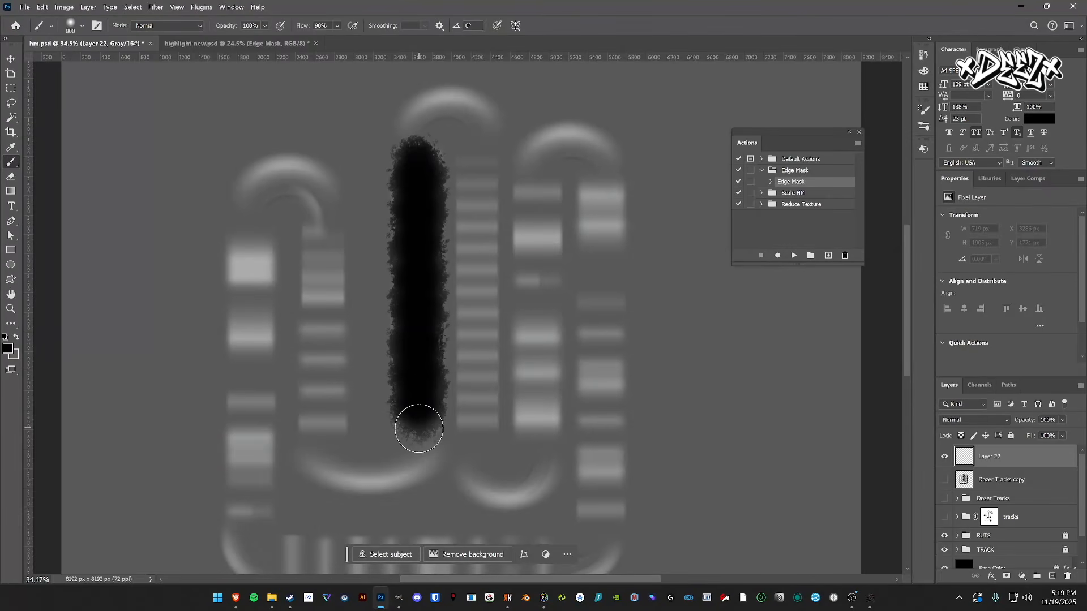
left_click_drag(419, 428, 419, 429)
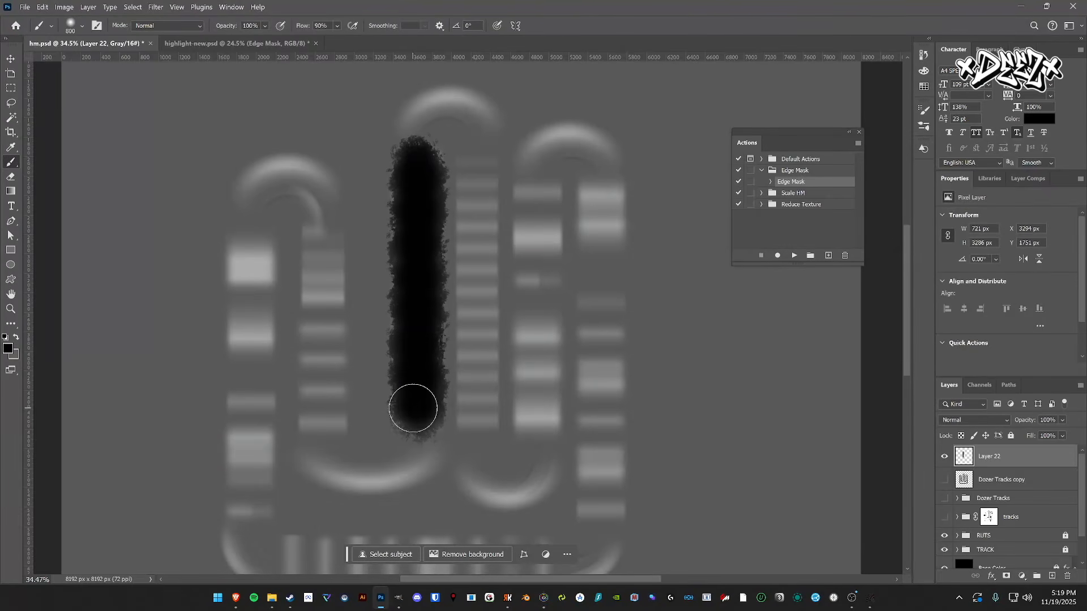
- Paint black along the bottom bend from the third lane to the lower end of the second lane
mouse_move(417, 405)
left_mouse_down()
mouse_move(398, 468)
mouse_move(376, 468)
left_mouse_up()
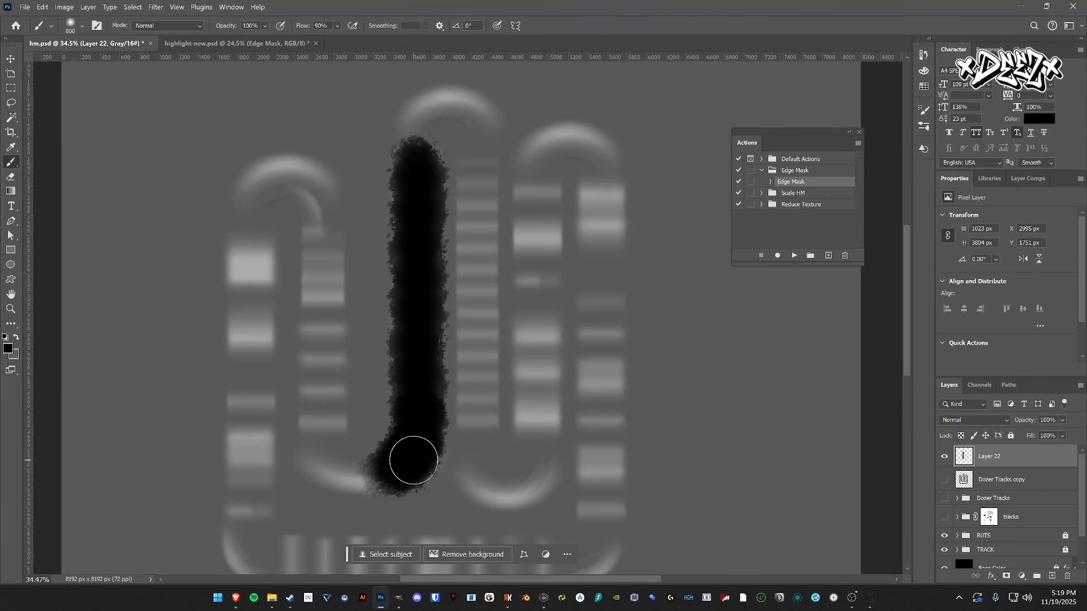
mouse_move(410, 464)
left_mouse_down()
mouse_move(356, 475)
mouse_move(321, 457)
mouse_move(352, 473)
left_mouse_up()
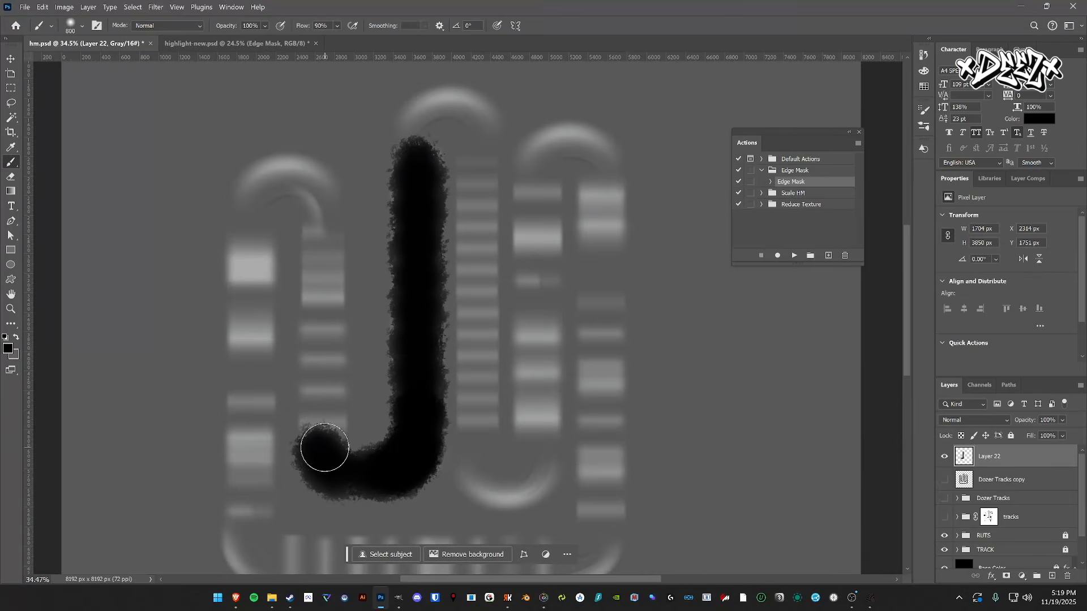
mouse_move(323, 444)
left_mouse_down()
mouse_move(336, 473)
mouse_move(392, 474)
mouse_move(359, 465)
left_mouse_up()
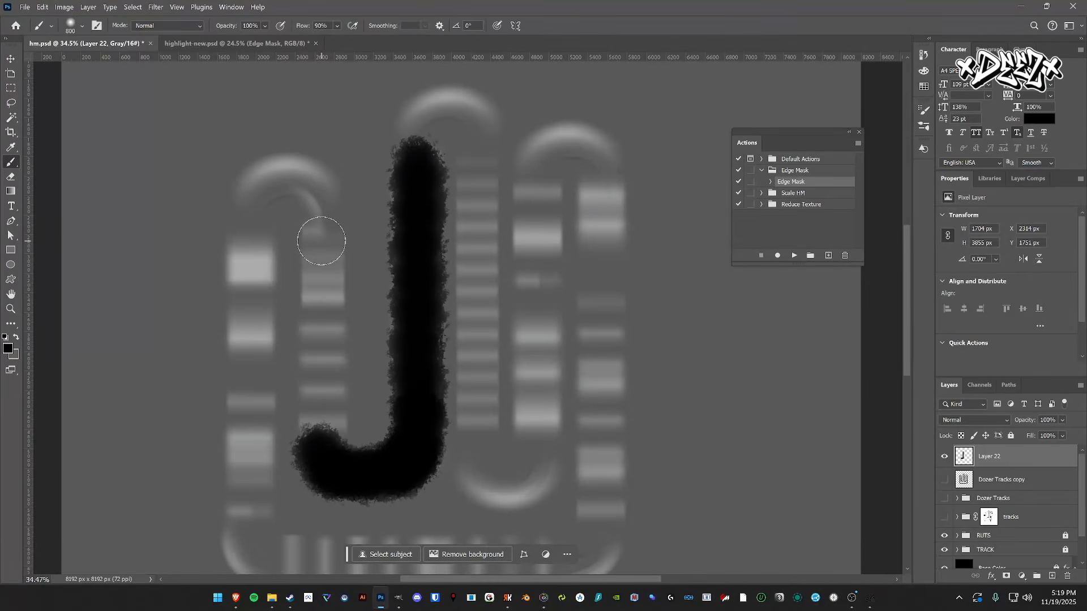
- Paint black over the second lane, its top bend, the first lane and the straight along the track's bottom
mouse_move(322, 241)
left_mouse_down()
mouse_move(326, 450)
mouse_move(315, 194)
mouse_move(288, 175)
mouse_move(263, 182)
mouse_move(251, 234)
mouse_move(252, 508)
left_mouse_up()
scroll(255, 452, "down", 1)
scroll(255, 452, "down", 3)
mouse_move(252, 390)
left_mouse_down()
mouse_move(244, 448)
mouse_move(261, 476)
mouse_move(245, 442)
mouse_move(245, 464)
mouse_move(262, 475)
mouse_move(341, 468)
mouse_move(305, 464)
mouse_move(543, 466)
left_mouse_up()
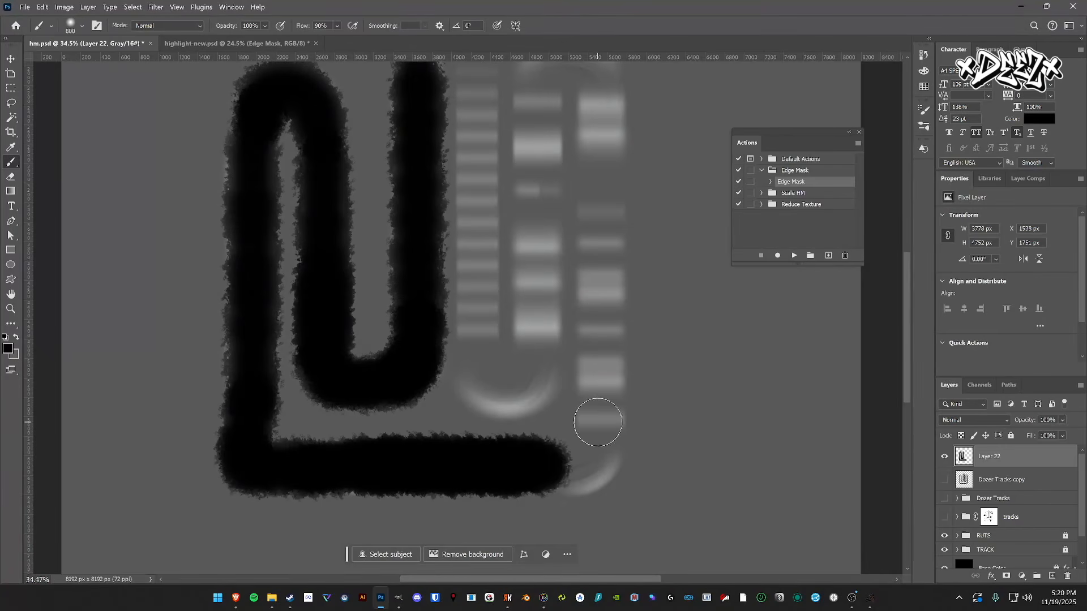
- Paint black over the top bend of the third lane, the fourth lane and the bend at its bottom
scroll(597, 419, "up", 3)
mouse_move(401, 261)
left_mouse_down()
mouse_move(443, 199)
mouse_move(459, 200)
mouse_move(408, 222)
mouse_move(460, 214)
mouse_move(483, 225)
mouse_move(467, 446)
left_mouse_up()
scroll(467, 446, "down", 2)
mouse_move(478, 346)
left_mouse_down()
mouse_move(471, 447)
mouse_move(472, 416)
mouse_move(497, 459)
mouse_move(536, 399)
left_mouse_up()
- Paint black over the fifth lane, its top bend and the sixth lane, joining the bottom straight at the corner
scroll(473, 436, "down", 1)
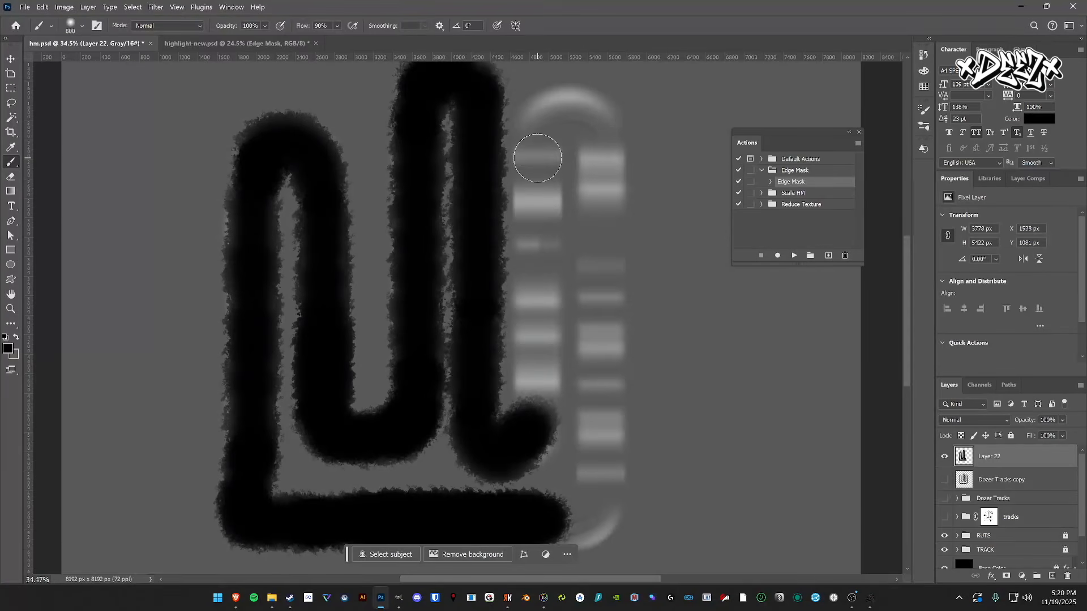
mouse_move(539, 156)
left_mouse_down()
mouse_move(533, 419)
mouse_move(535, 150)
mouse_move(548, 108)
mouse_move(599, 114)
mouse_move(560, 106)
mouse_move(604, 126)
mouse_move(604, 397)
mouse_move(600, 501)
mouse_move(589, 522)
mouse_move(558, 526)
left_mouse_up()
scroll(592, 470, "down", 3)
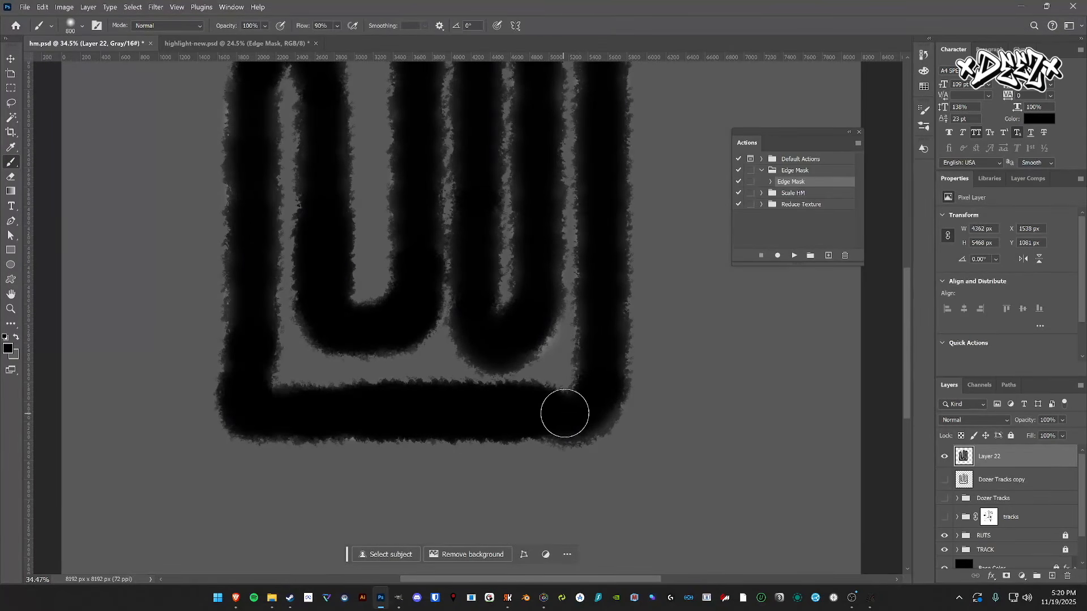
- Switch to the highlight-new.psd document with the Move tool active and show its Edge Mask layer
scroll(596, 333, "down", 5)
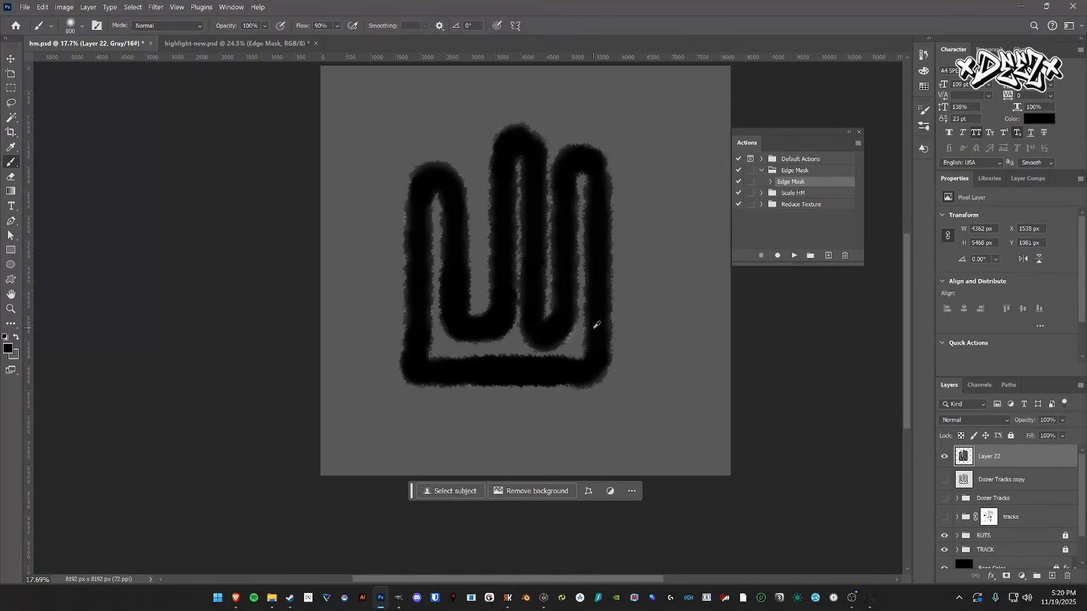
left_click(9, 59)
scroll(594, 232, "right", 3)
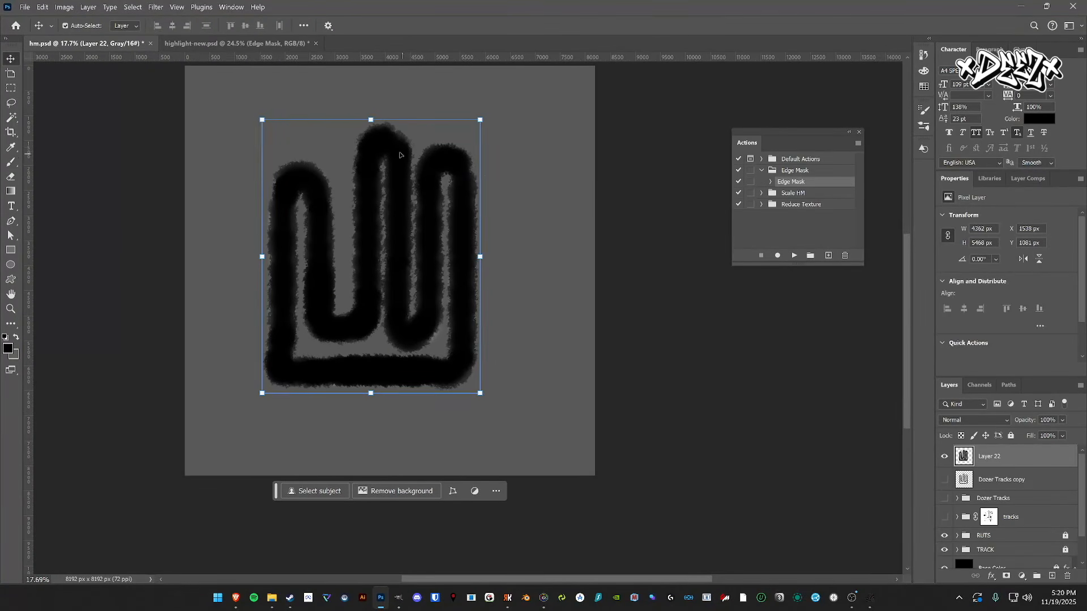
left_click(236, 43)
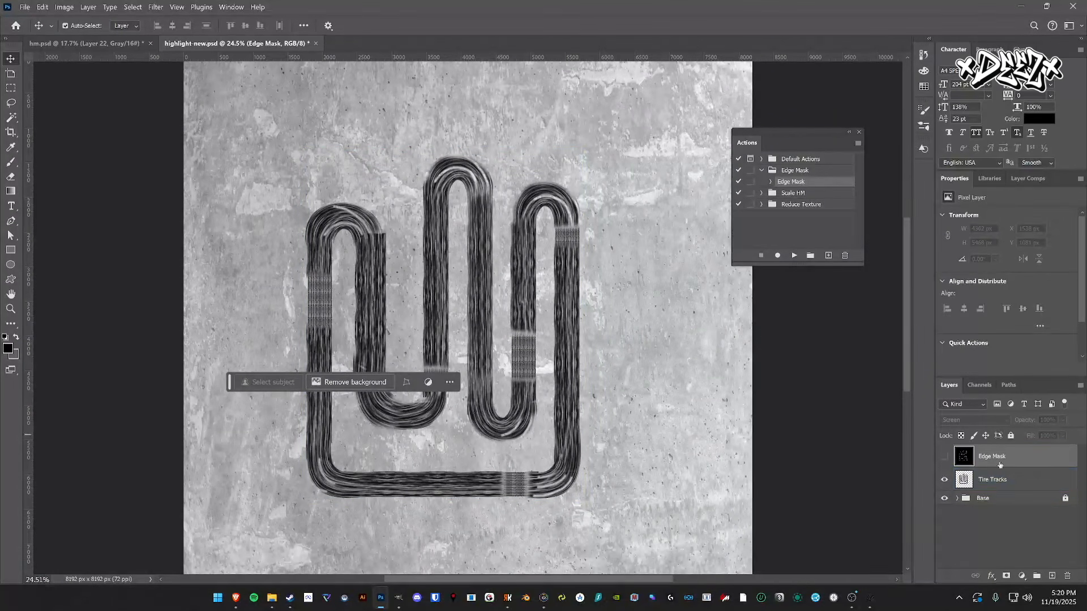
left_click(943, 457)
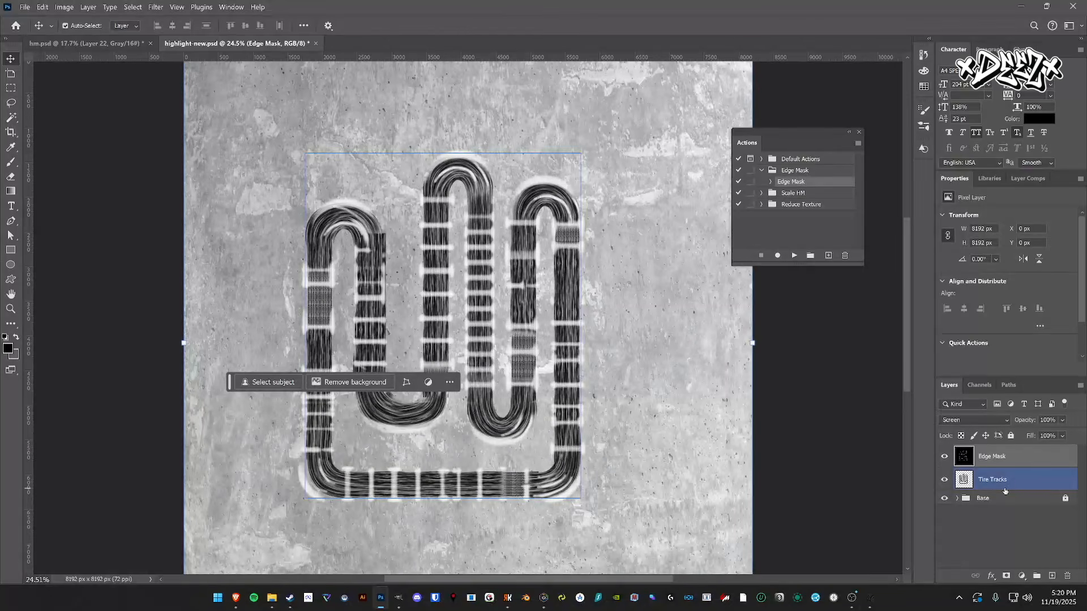
- Group the Edge Mask and Tire Tracks layers under the name Highlight and hide the group
left_click(1017, 458)
left_click(1008, 480, "shift")
left_click(1011, 482)
left_click(1017, 458, "shift")
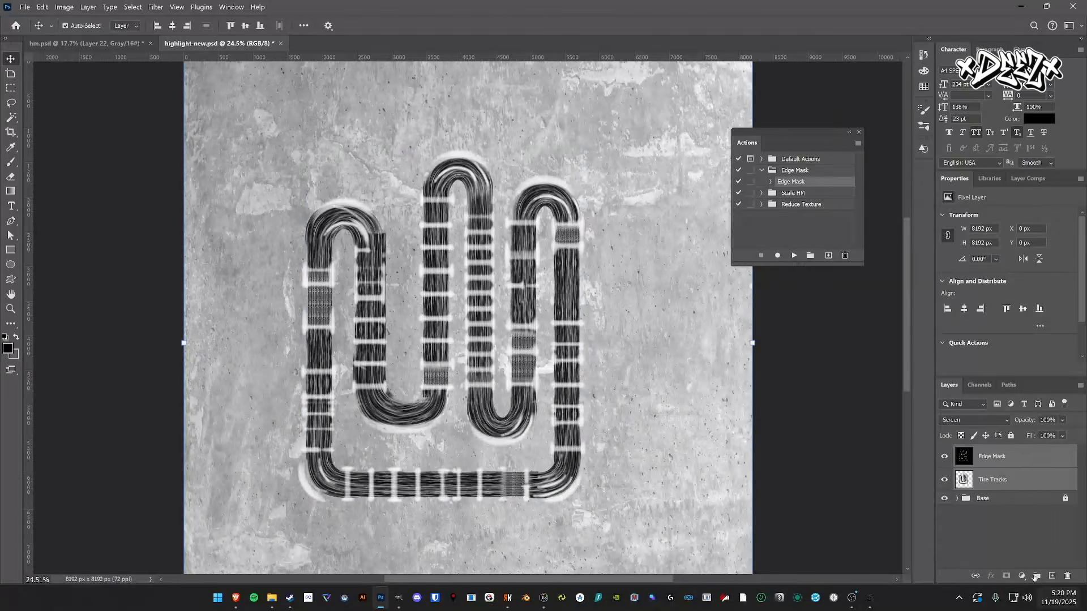
left_click(1036, 576)
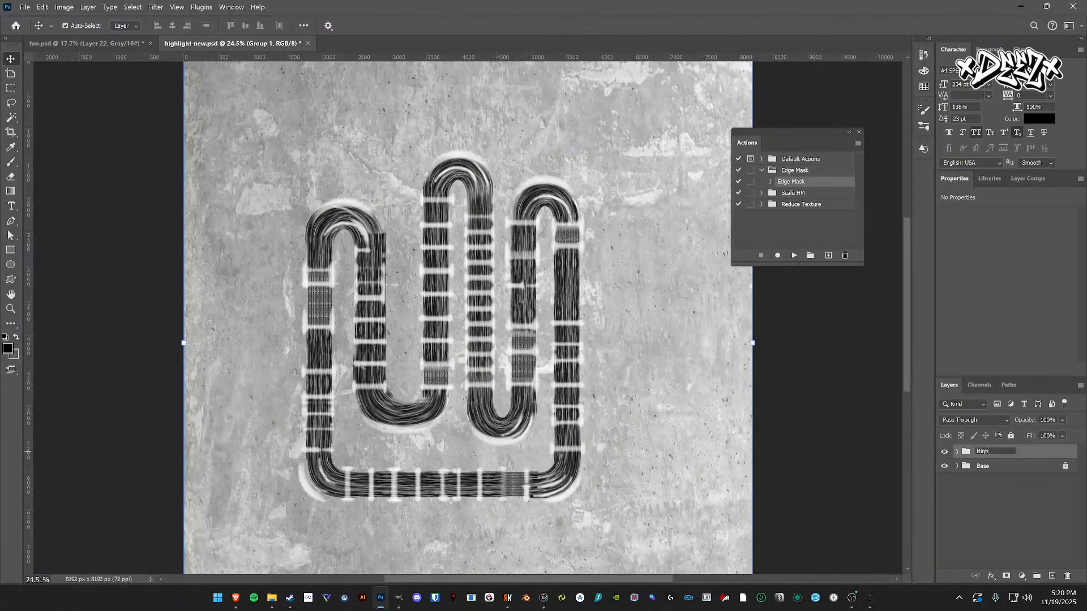
key("Return")
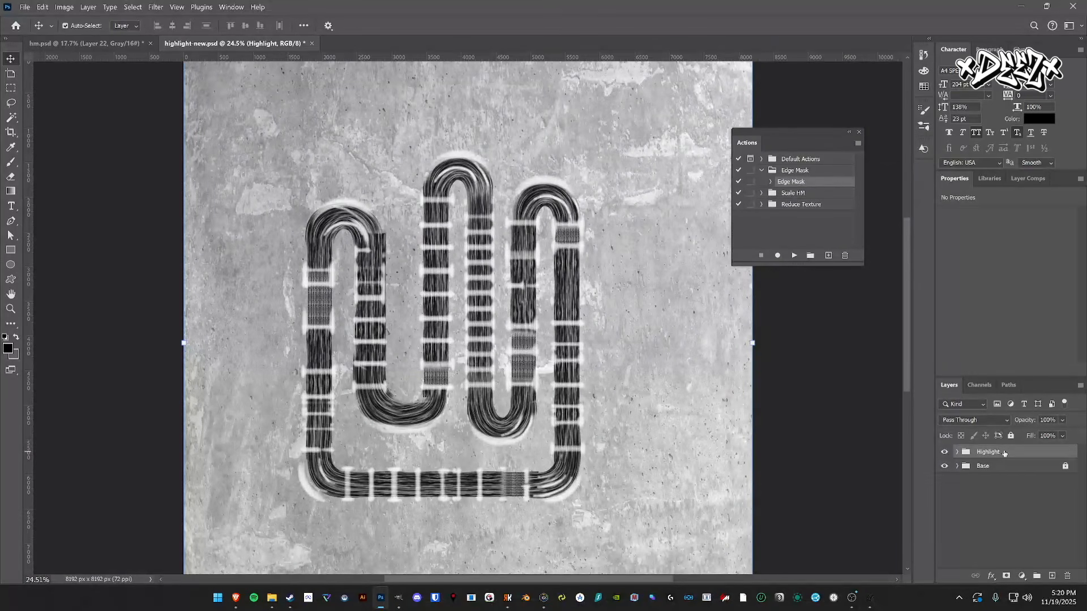
left_click(944, 452)
- Copy the painted track layer from hm.psd into highlight-new.psd in its original position, accepting the bit depth difference
key("ctrl")
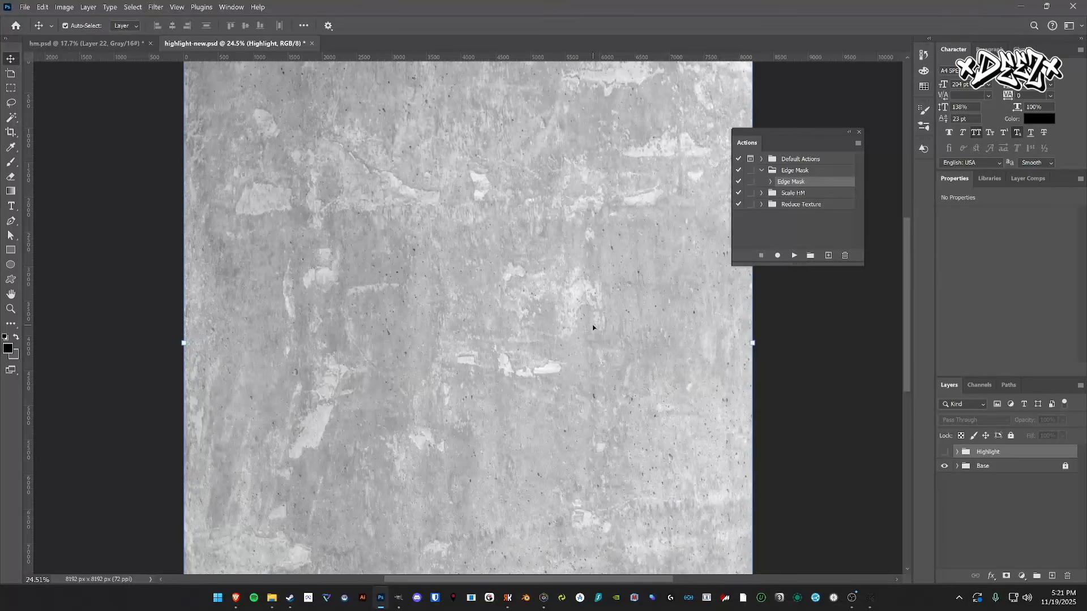
key("ctrl")
left_click_drag(596, 328, 593, 325)
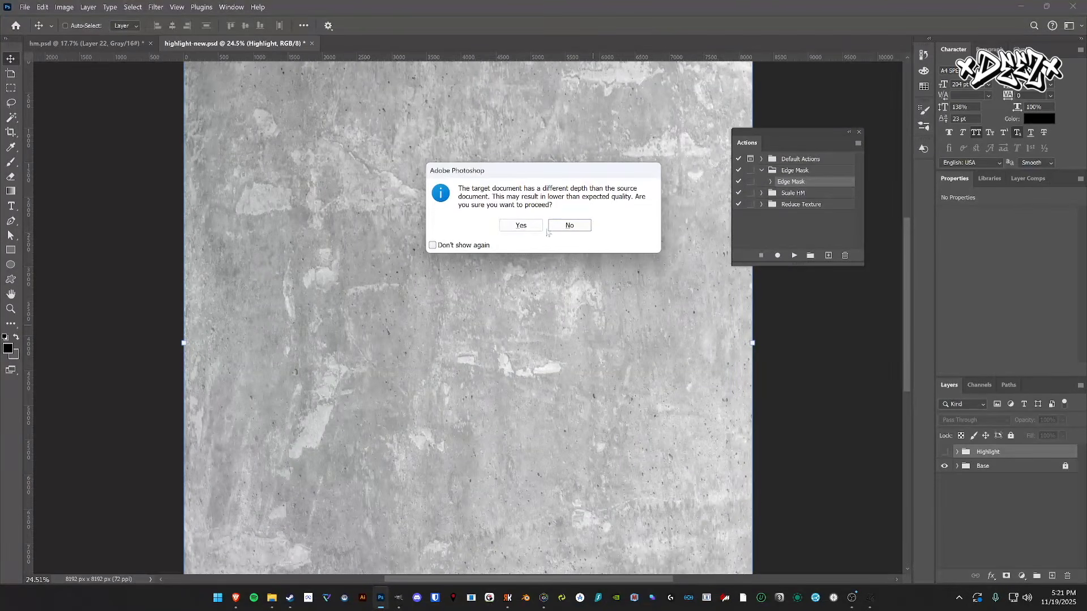
left_click(521, 226)
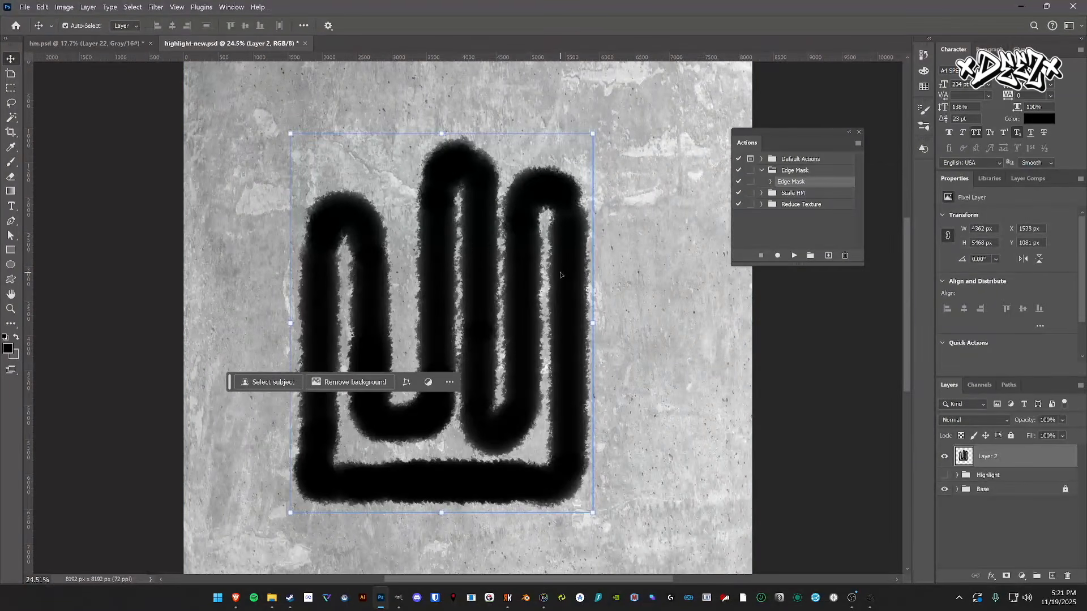
left_click(831, 386)
- Hide the concrete texture Layer 1 inside the Base group so only the black rectangle serves as background
scroll(830, 386, "down", 2)
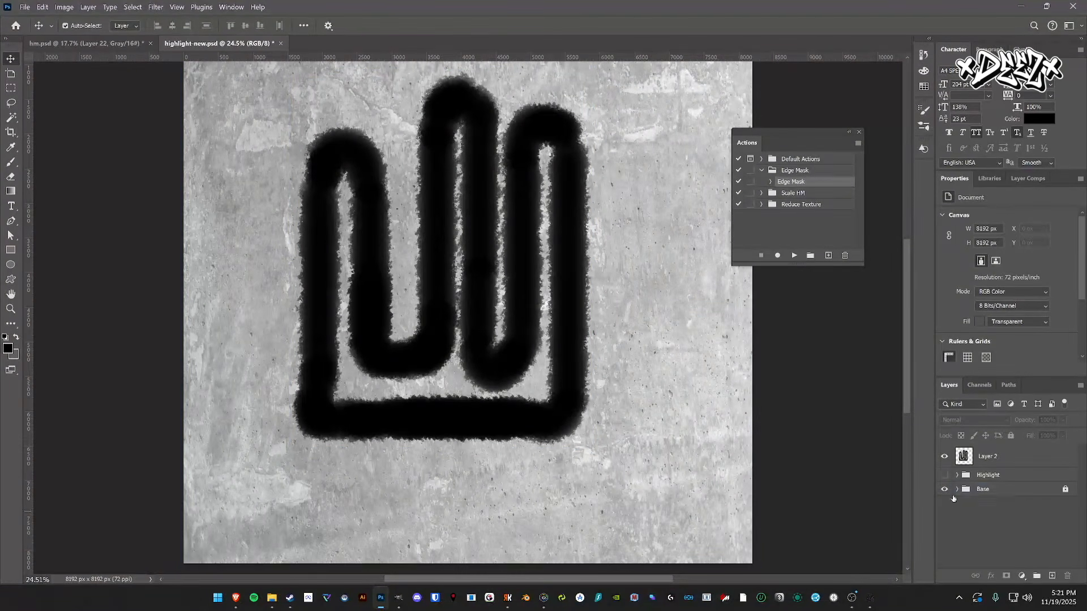
left_click(974, 489)
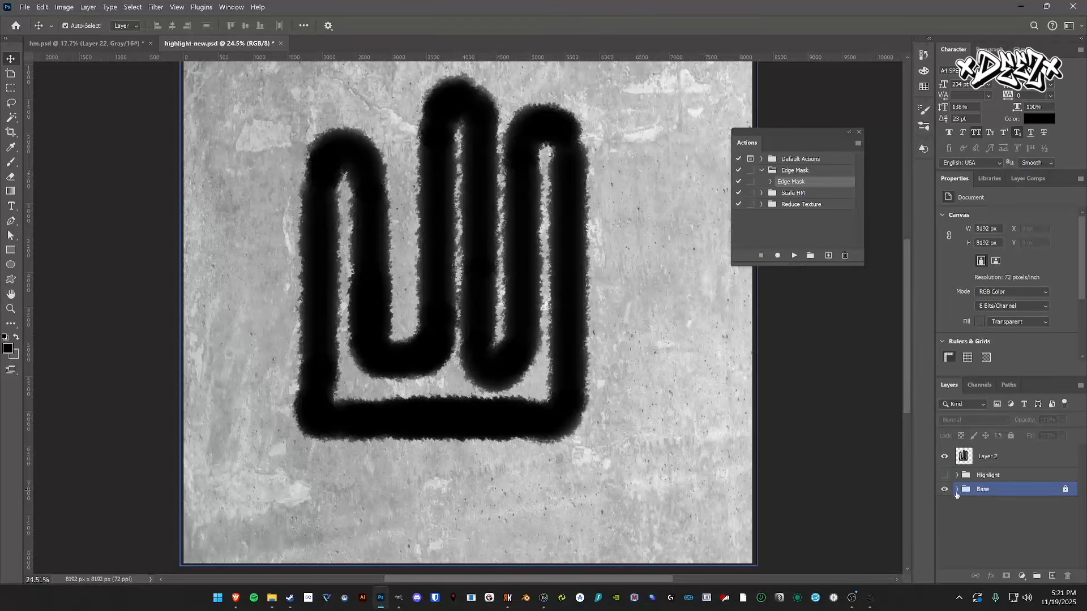
left_click(956, 490)
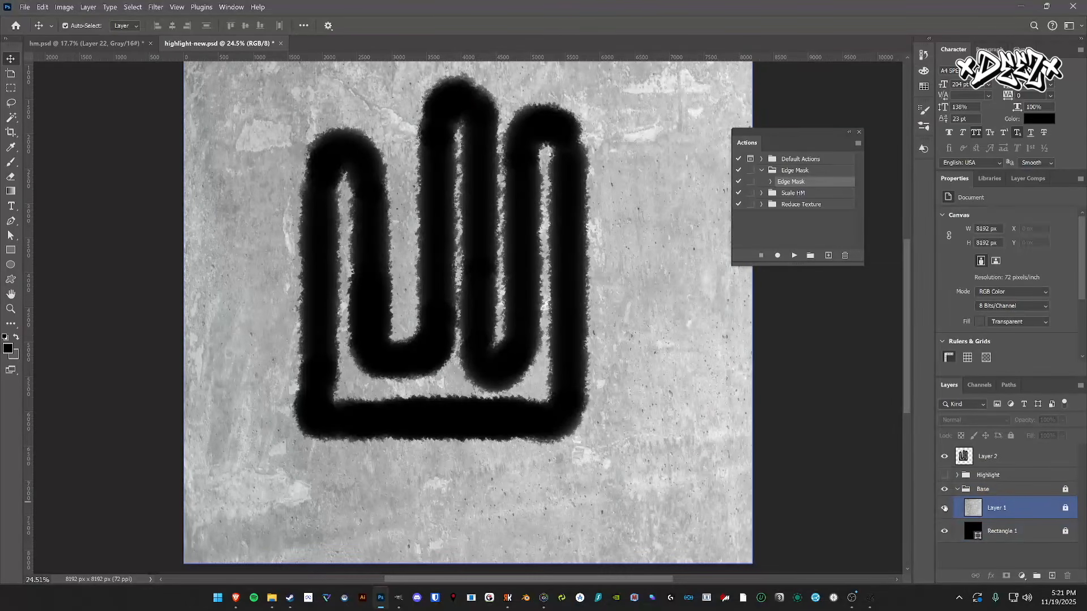
left_click(944, 509)
left_click(958, 489)
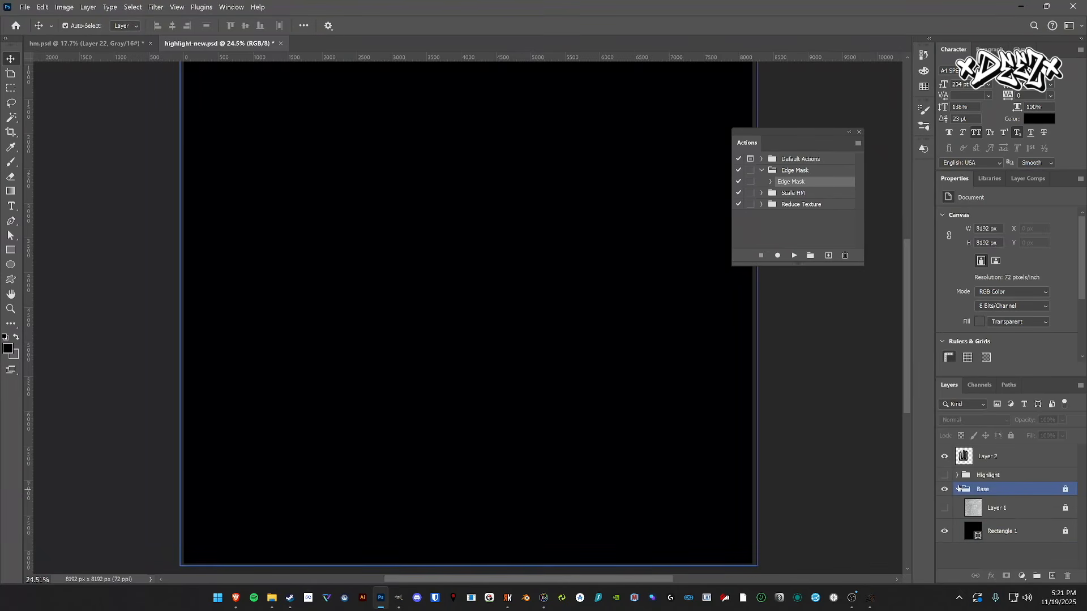
left_click(956, 488)
- Invert the copied track layer to white and compare it with the original in hm.psd
left_click(956, 459)
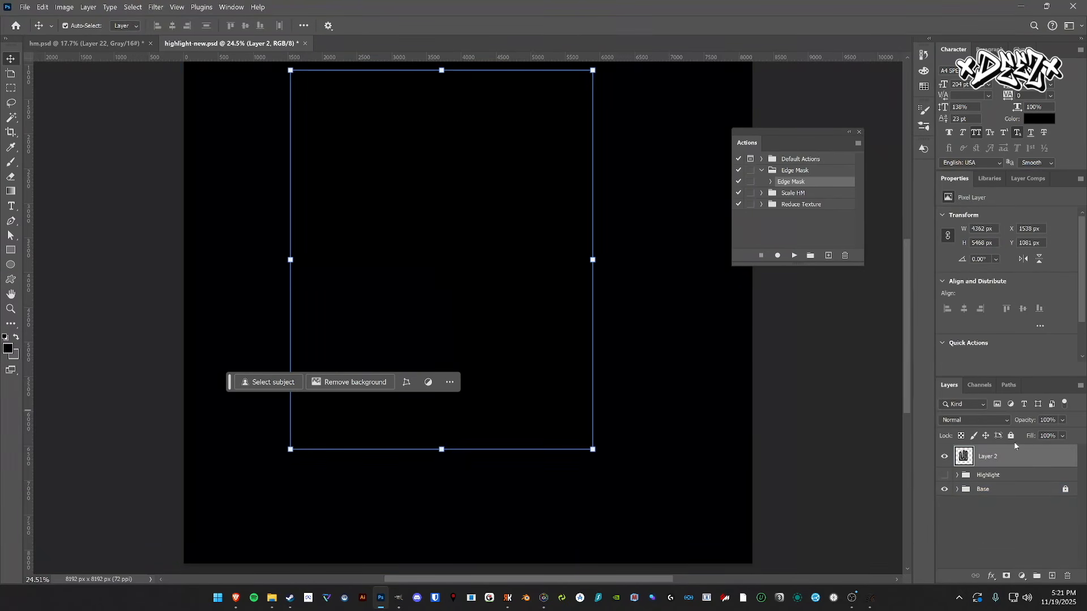
left_click(73, 5)
mouse_move(113, 33)
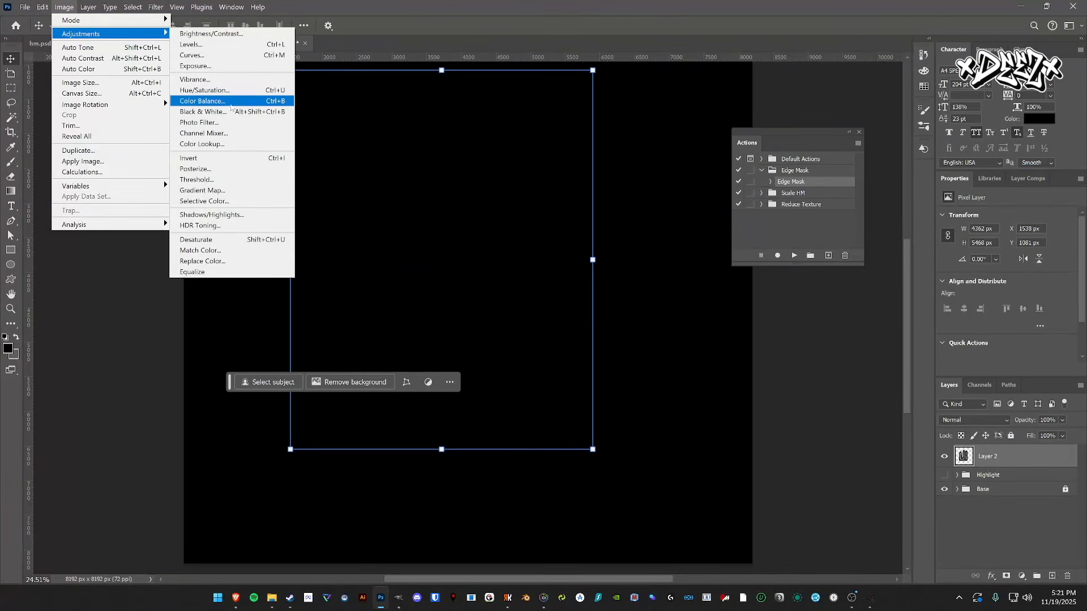
left_click(228, 168)
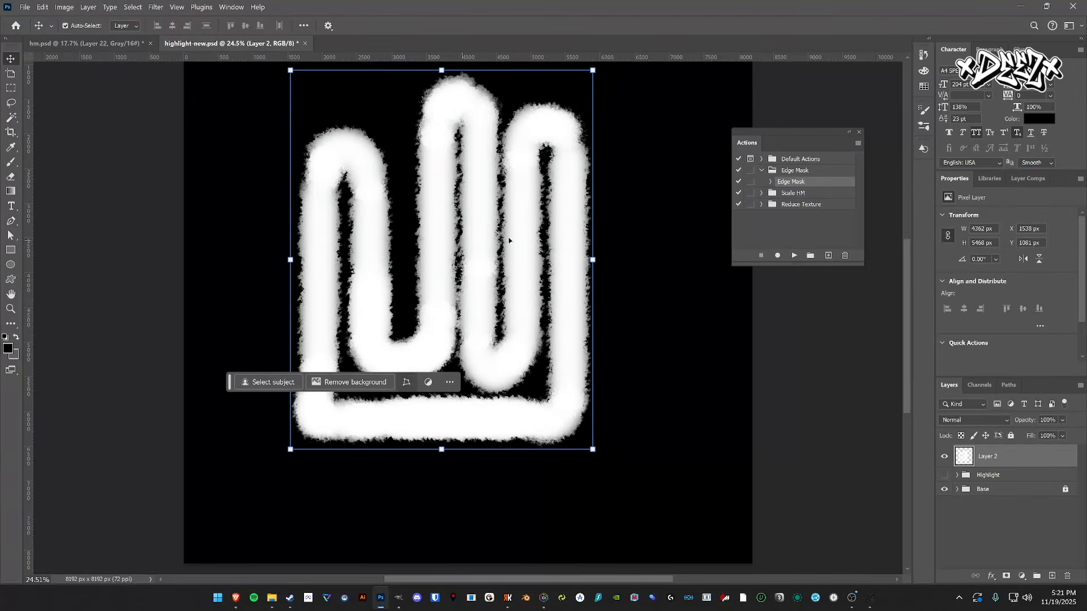
left_click(112, 44)
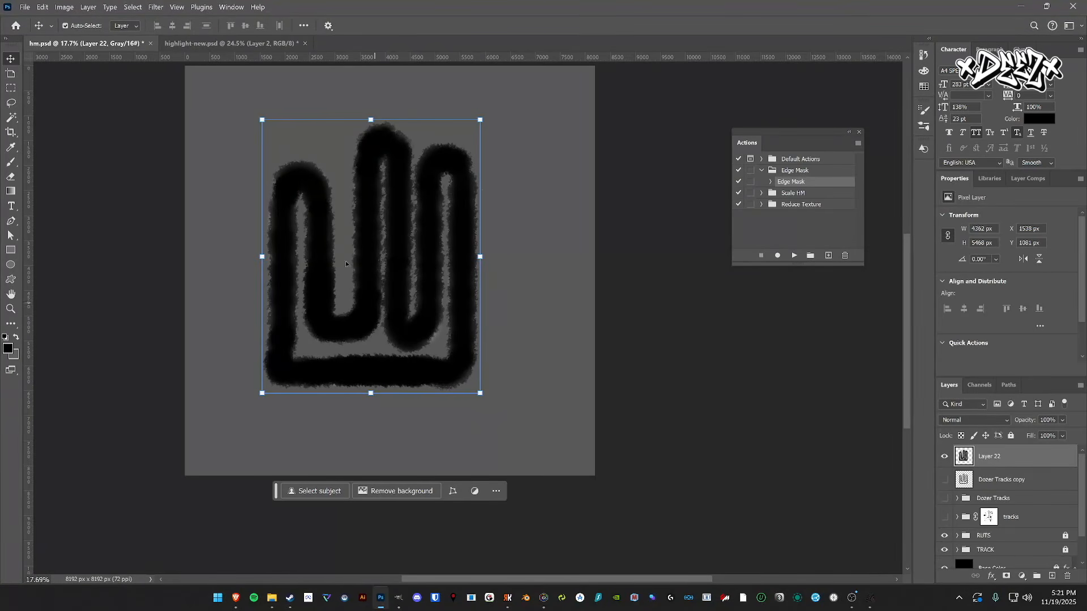
left_click(226, 44)
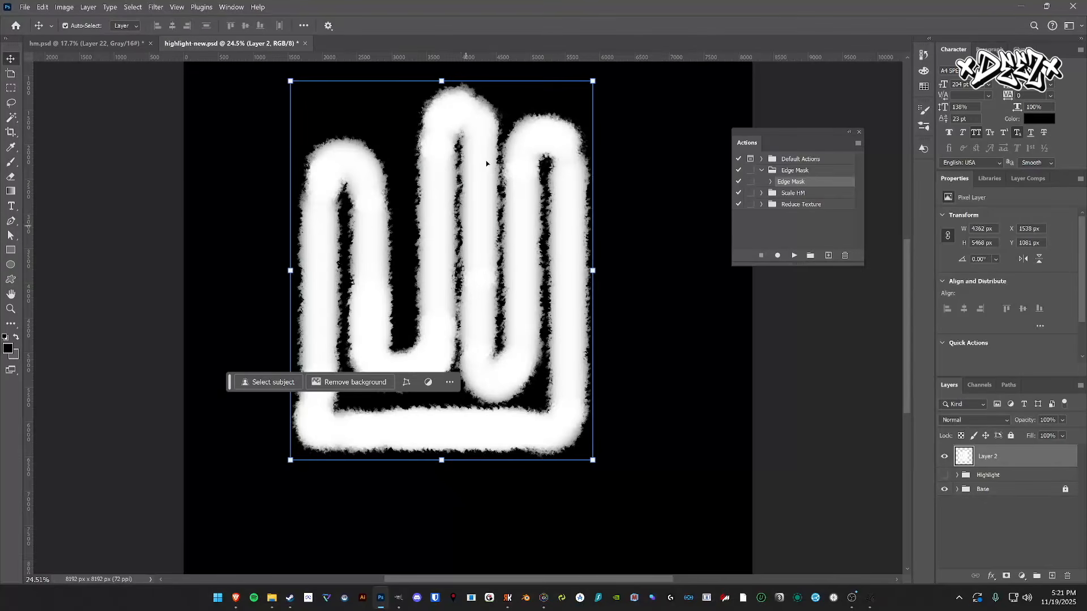
left_click(824, 400)
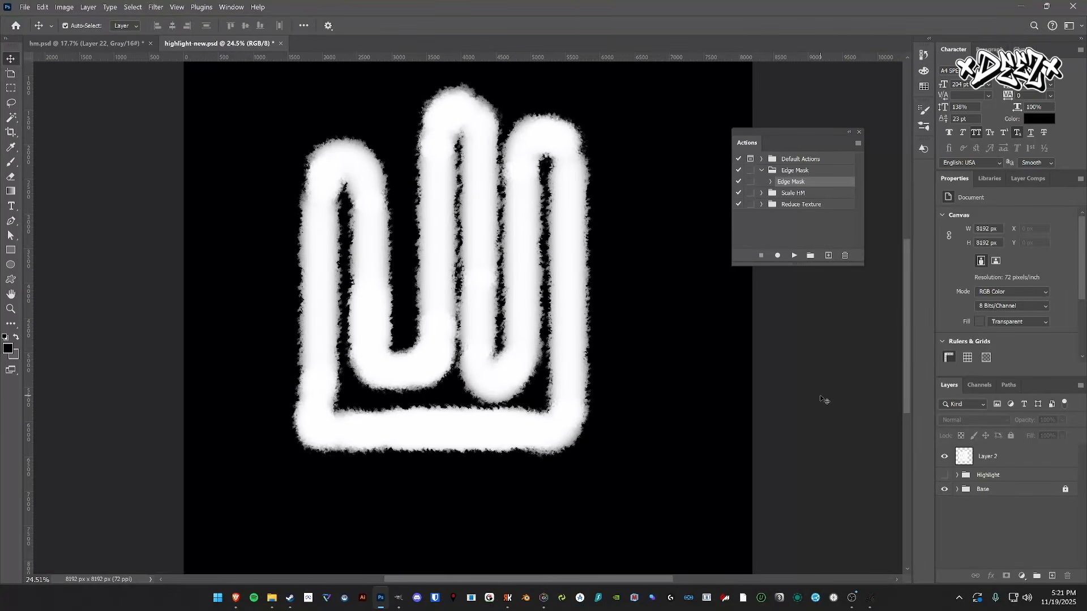
- Duplicate the Edge Mask layer from the Highlight group above Layer 2 and rename Layer 2 as Dirt Mask
left_click(957, 476)
left_click(1043, 498)
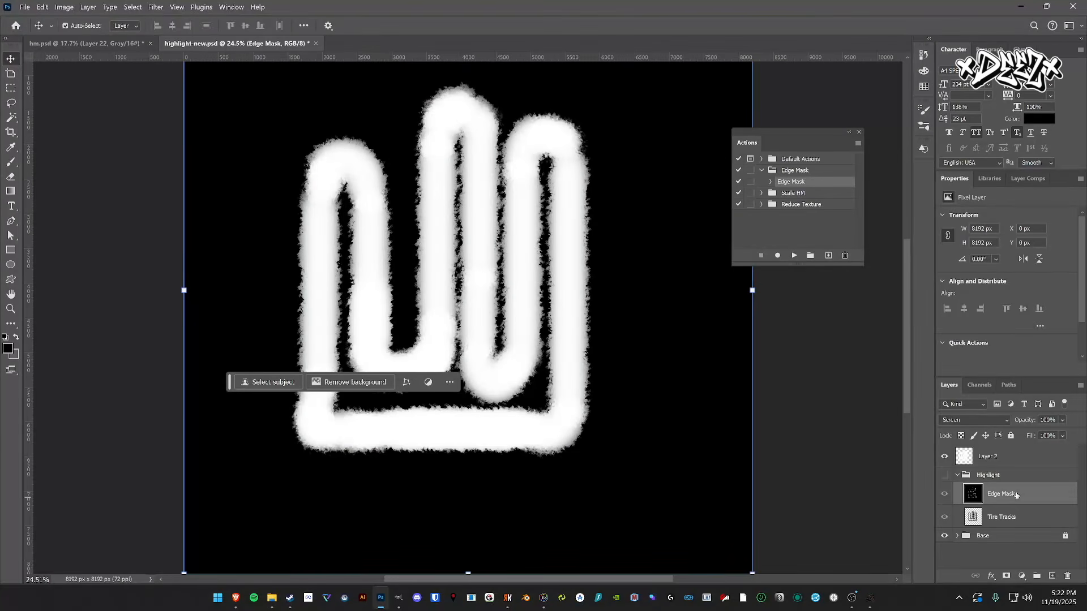
left_click_drag(1027, 496, 998, 456)
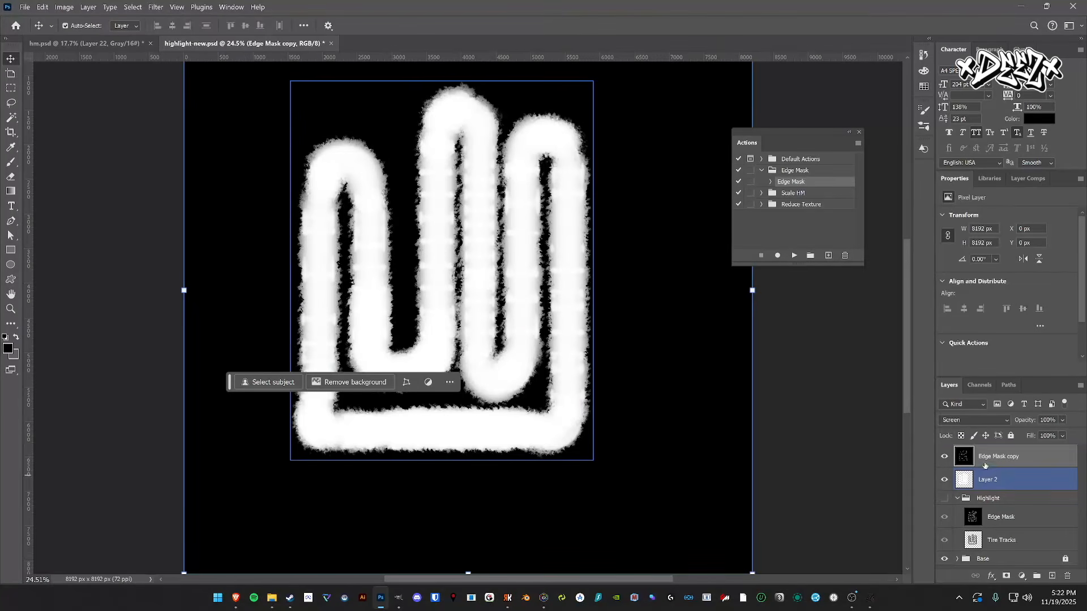
left_click(986, 479)
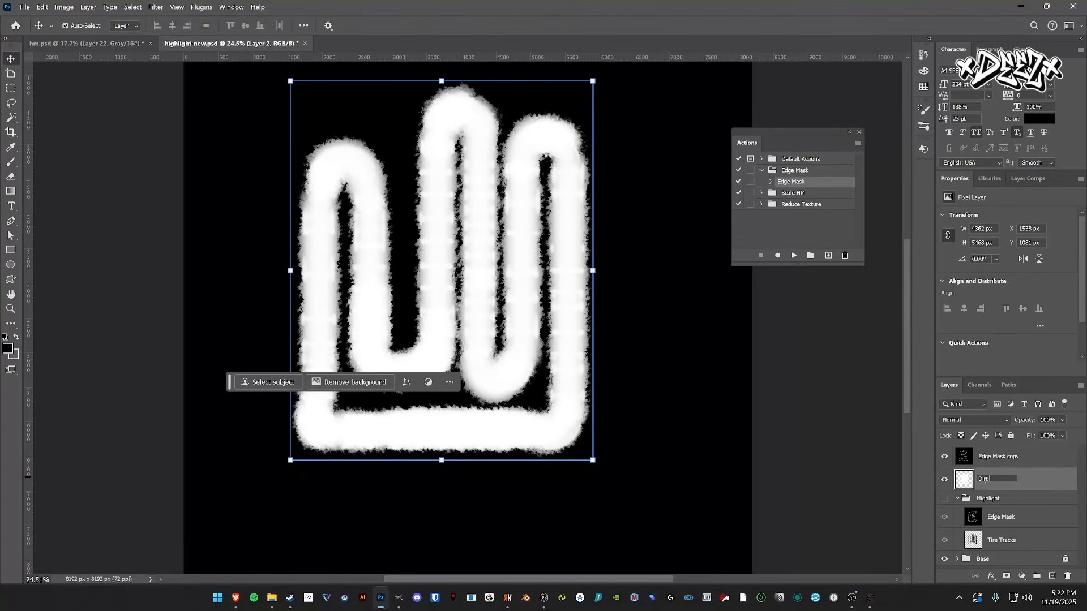
key("Return")
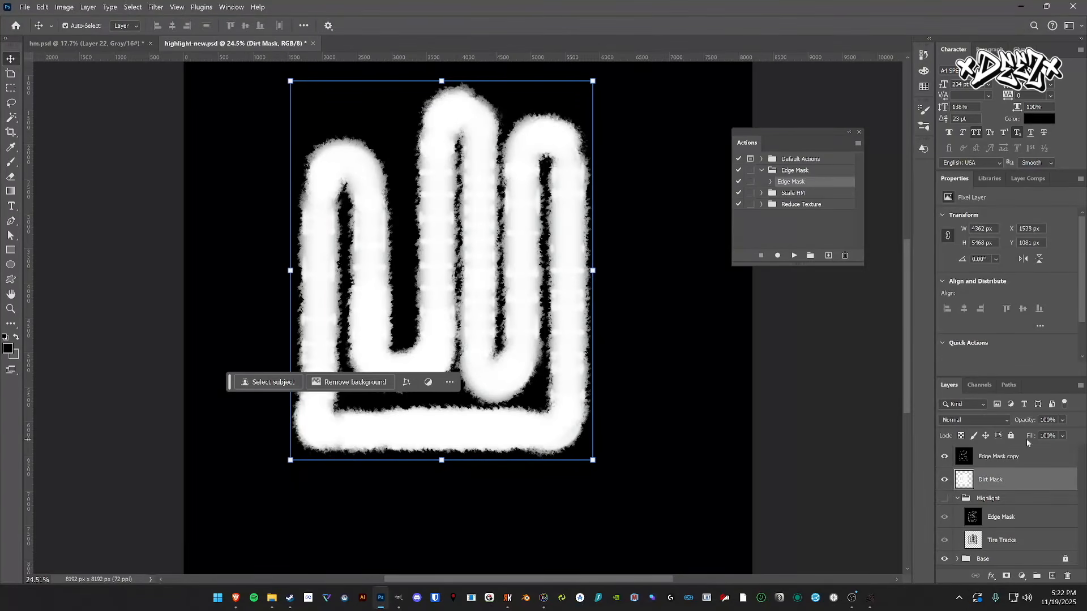
- Invert the Edge Mask copy layer's colours
left_click(1040, 460)
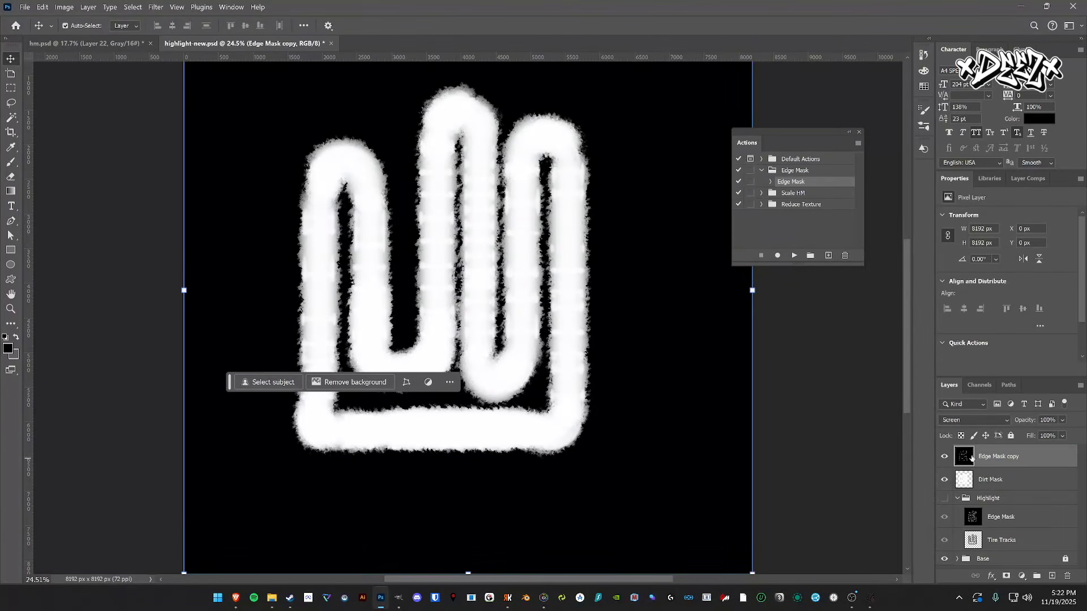
left_click(975, 419)
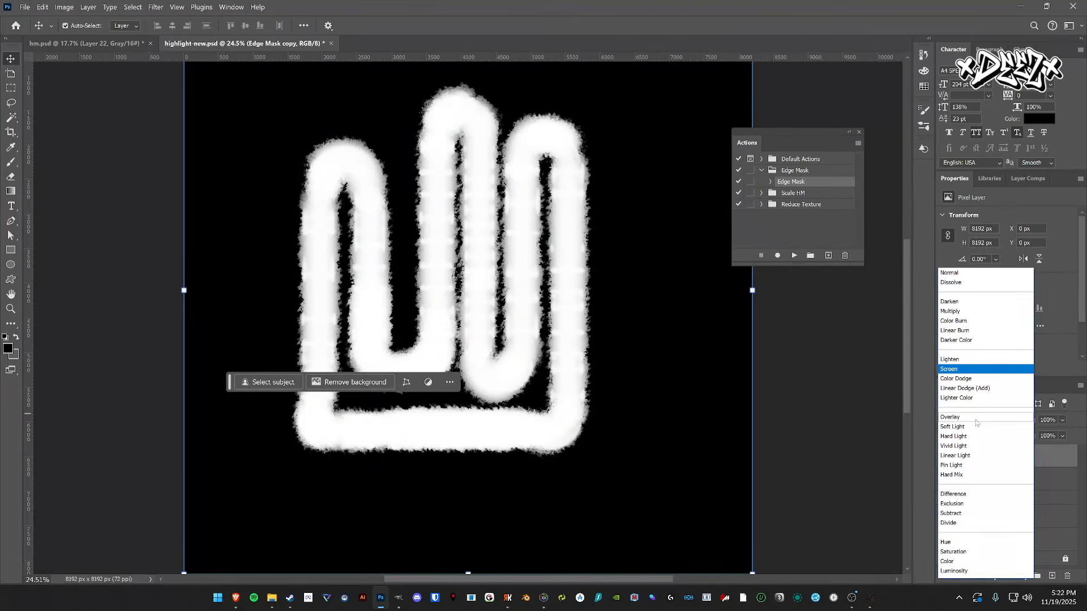
left_click(977, 369)
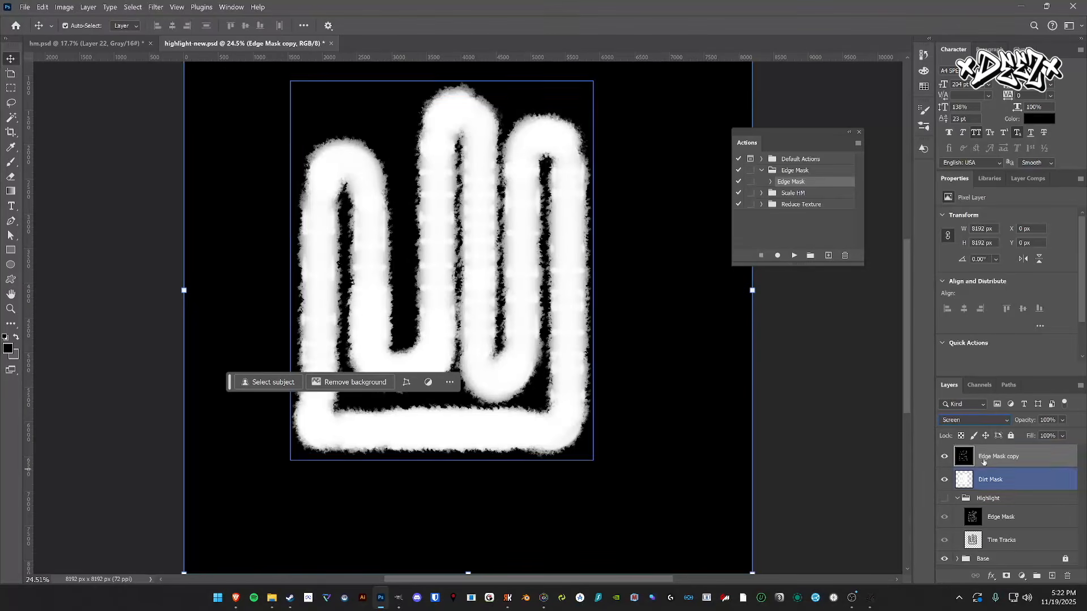
left_click(64, 7)
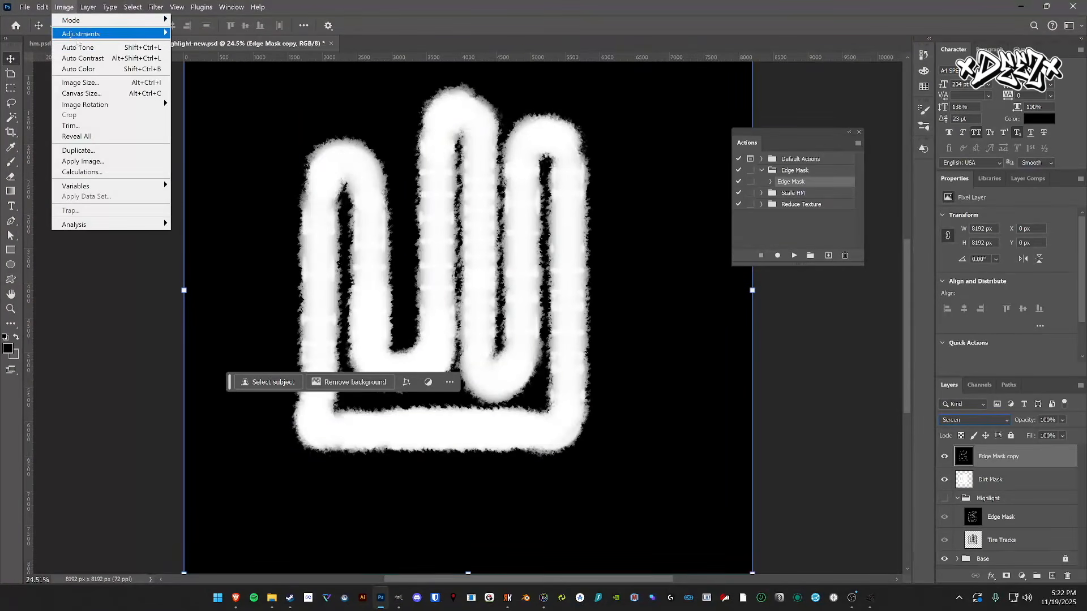
mouse_move(79, 34)
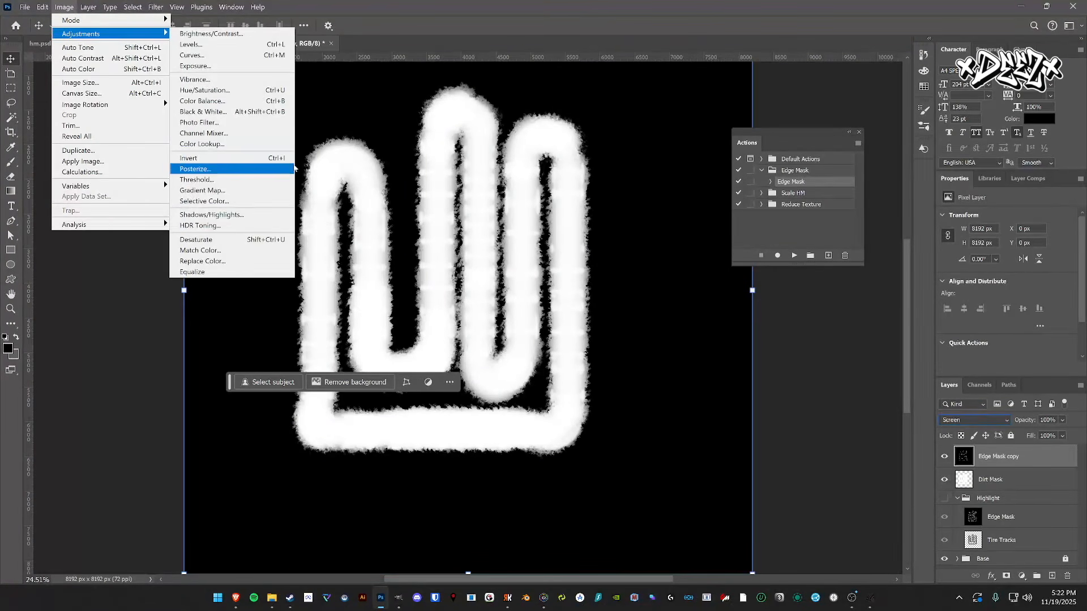
left_click(261, 159)
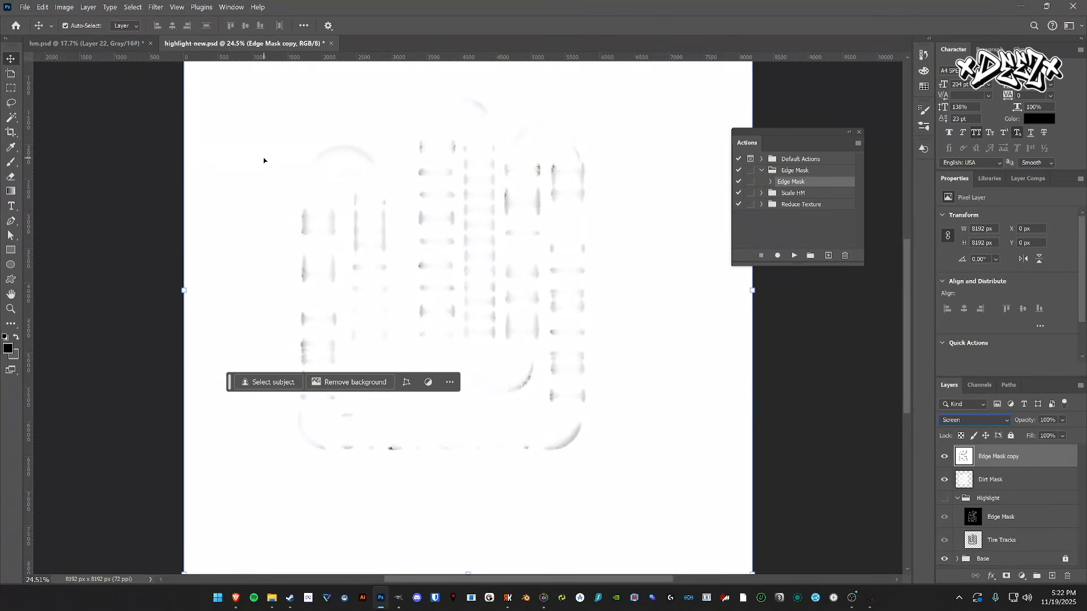
- Set the Edge Mask copy's blend mode to Linear Burn so its edges darken the Dirt Mask, and deselect the layer
left_click(957, 422)
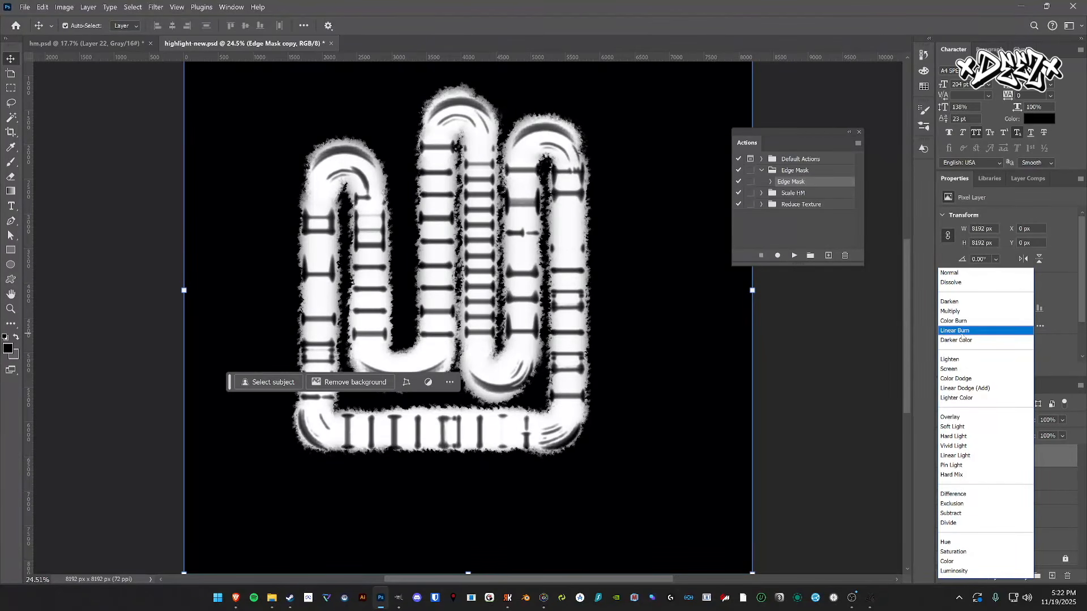
left_click(961, 332)
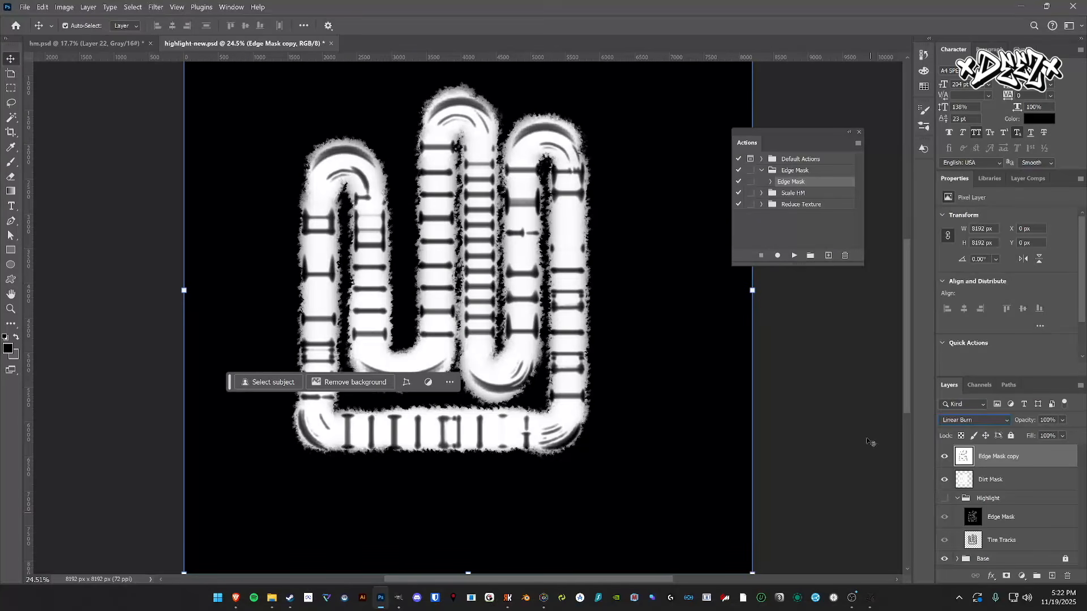
left_click(852, 417)
left_click(457, 254)
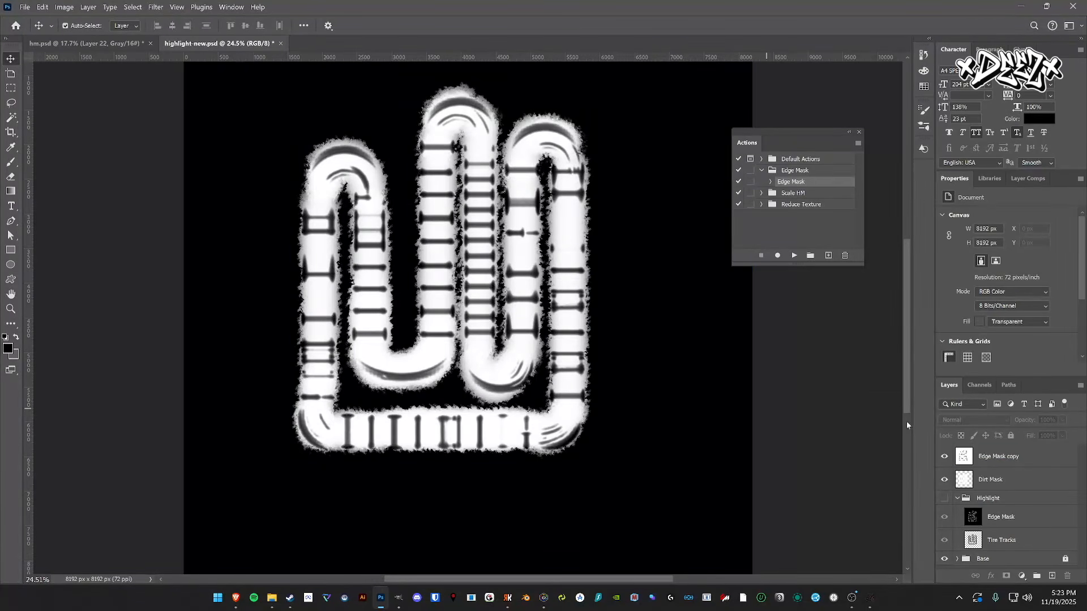
left_click(1003, 520)
left_click(998, 542)
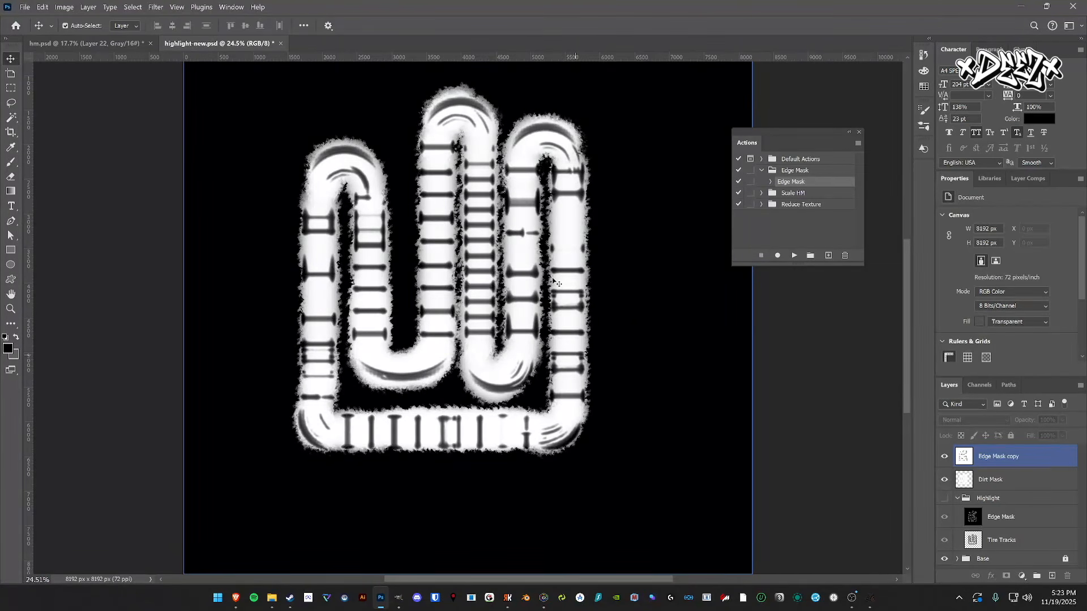
left_click(890, 453)
left_click(1021, 517)
left_click(1025, 538)
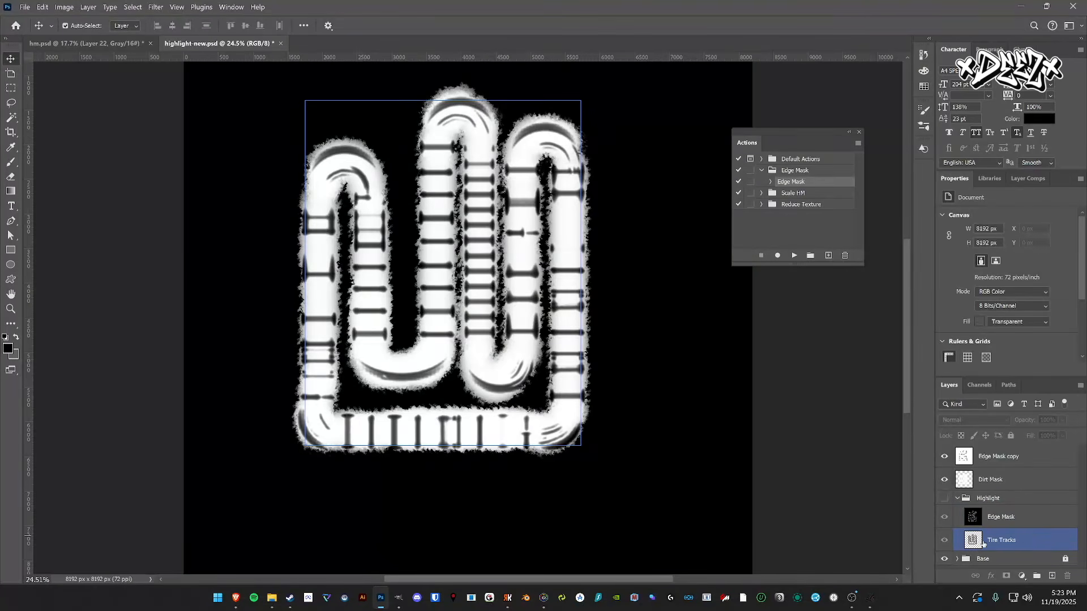
- Duplicate the Tire Tracks layer from the Highlight group to the top of the layer stack and invert the copy's colours
left_click(1033, 544)
left_click_drag(1043, 543, 1043, 445)
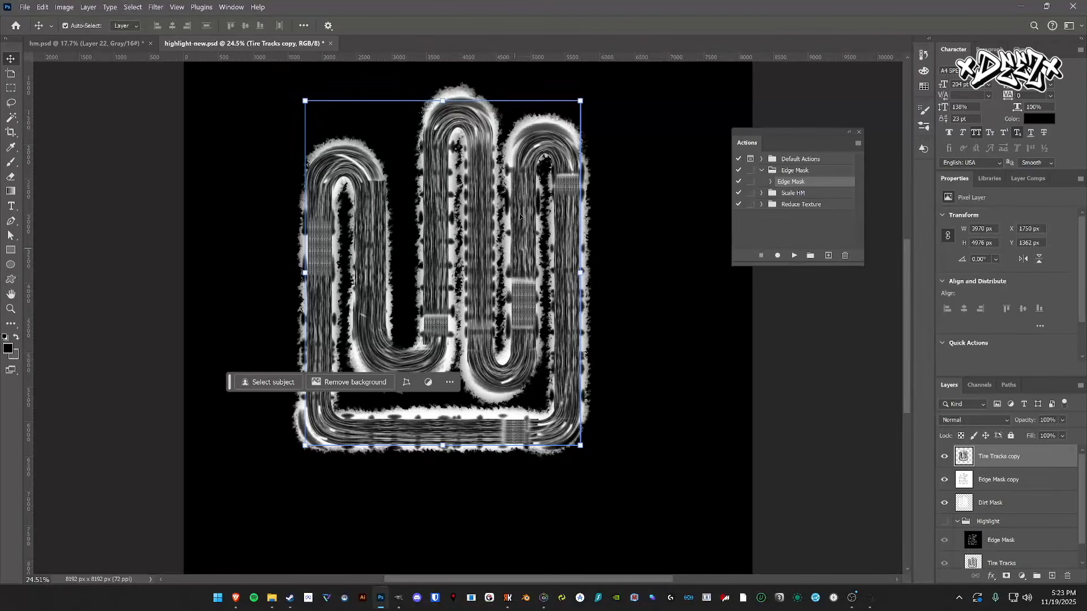
scroll(528, 230, "up", 2)
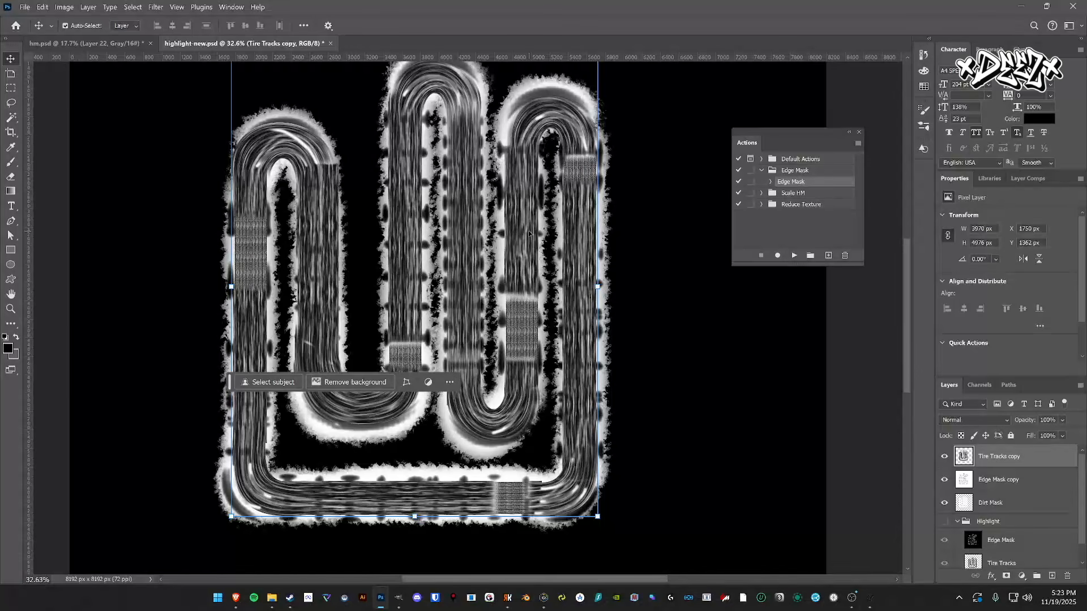
left_click(604, 163)
left_click(64, 7)
mouse_move(94, 35)
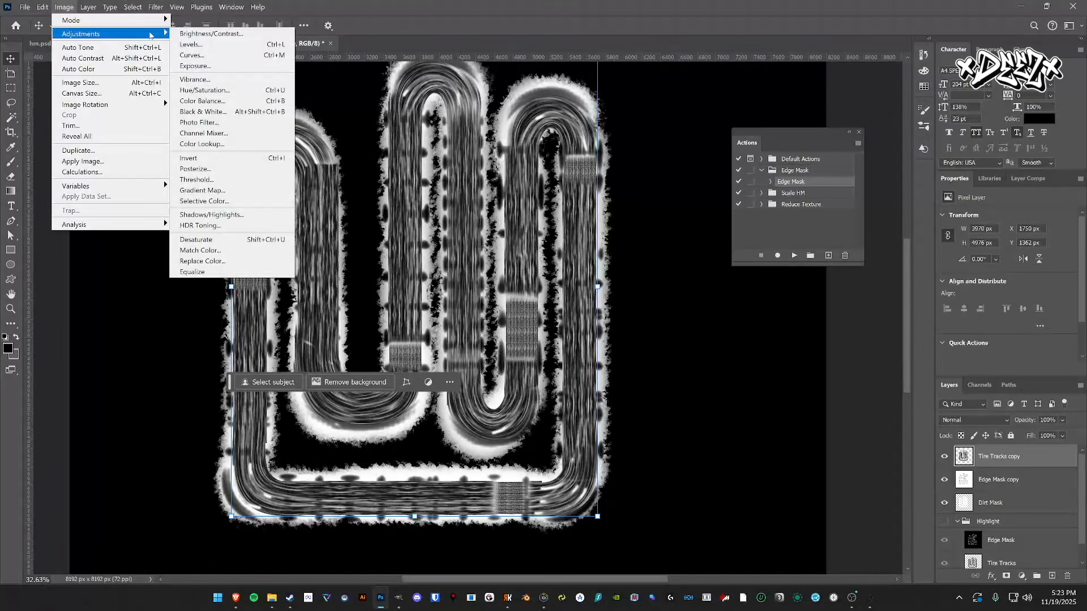
left_click(195, 161)
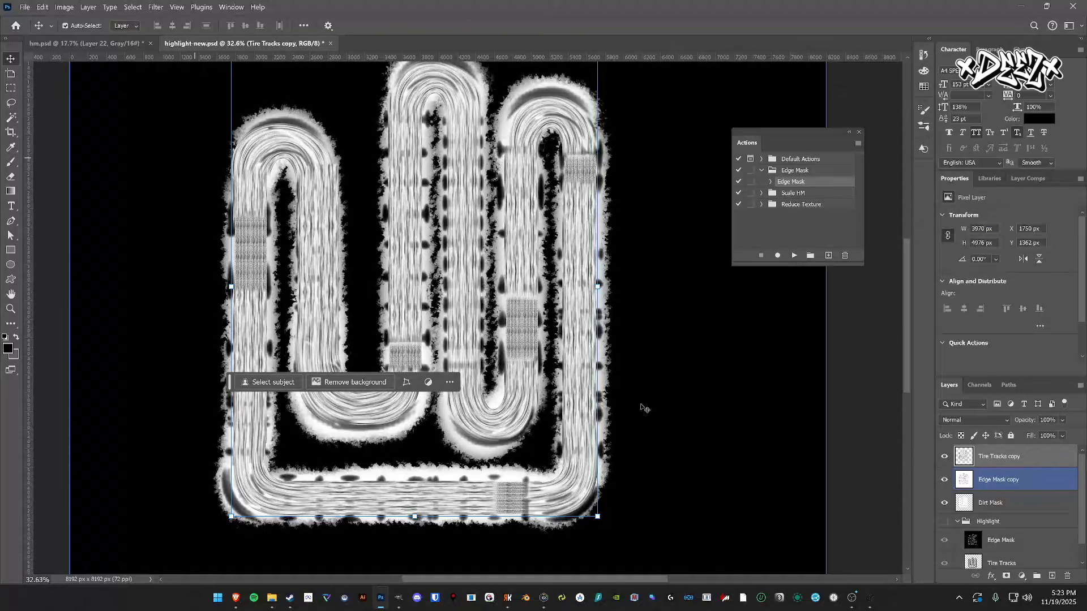
- Stack a colour-inverted duplicate of the Tire Tracks copy directly above it in Difference blend mode
left_click(1011, 451)
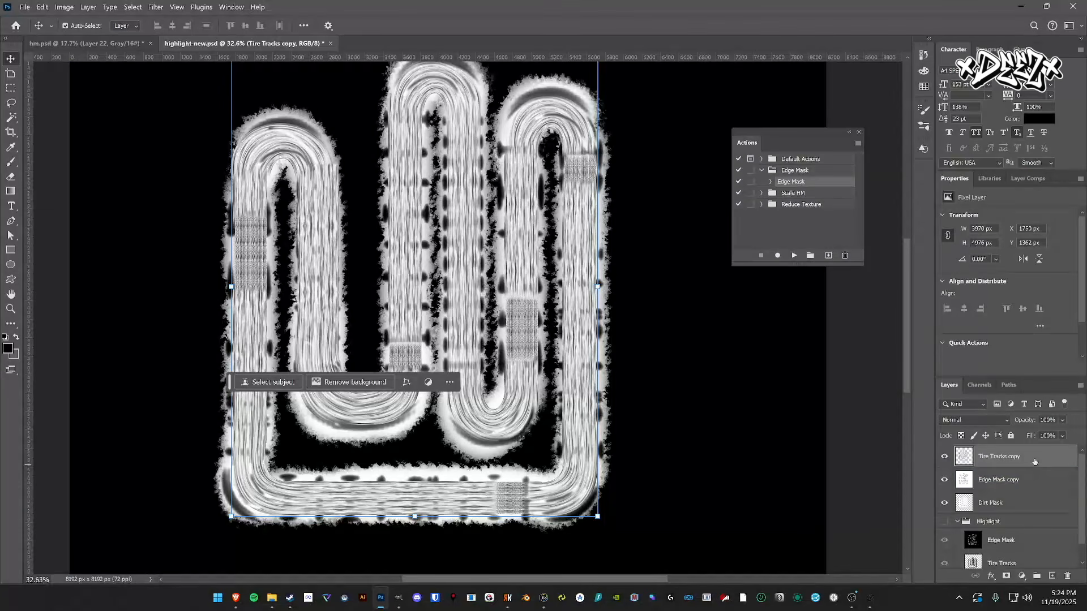
key("ctrl+j")
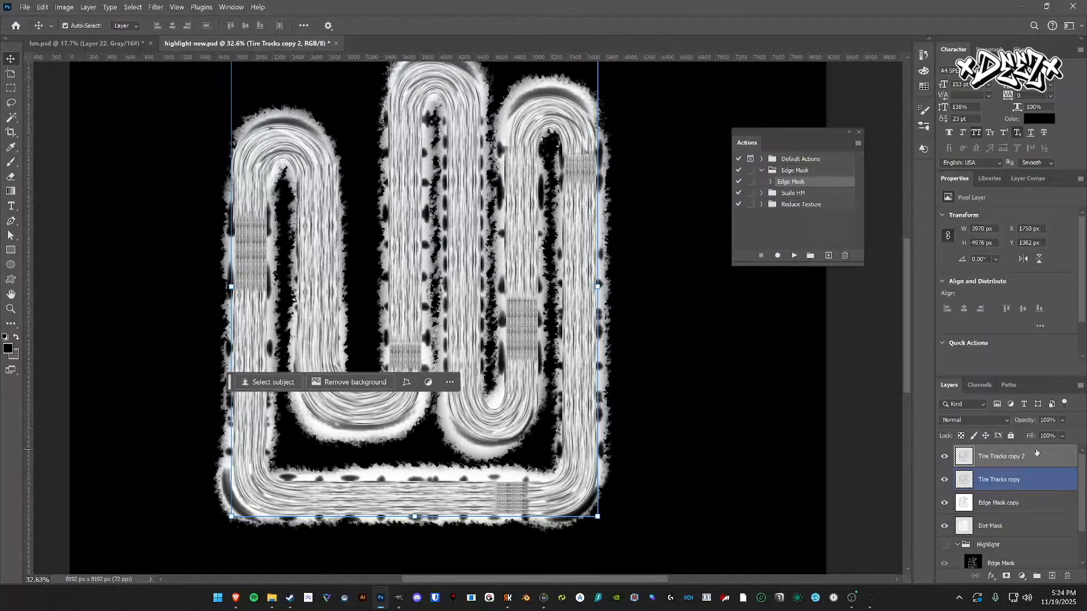
left_click(64, 7)
mouse_move(93, 34)
left_click(219, 161)
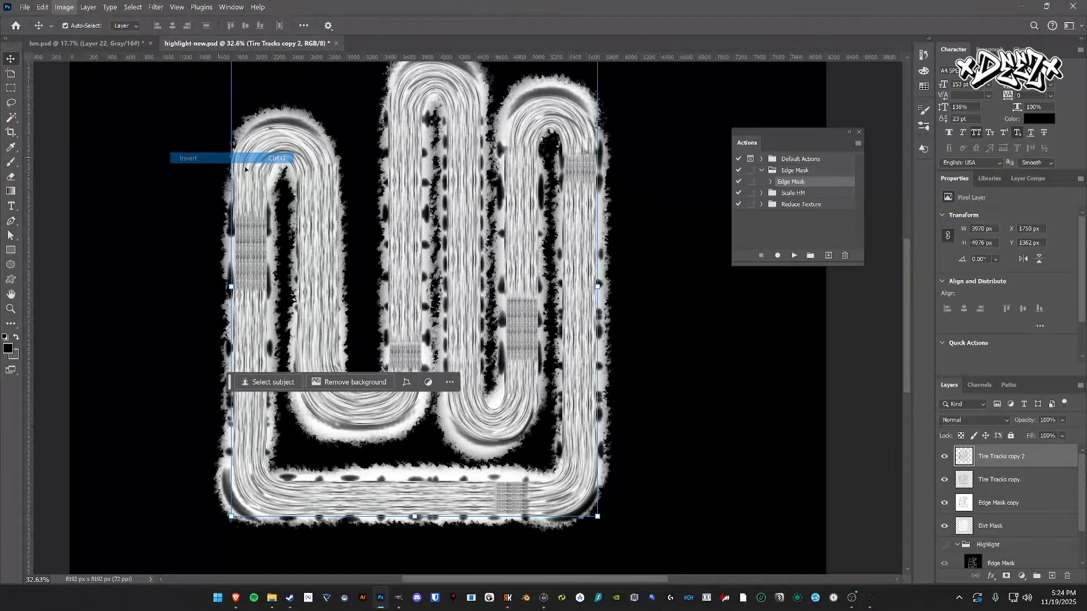
left_click(972, 425)
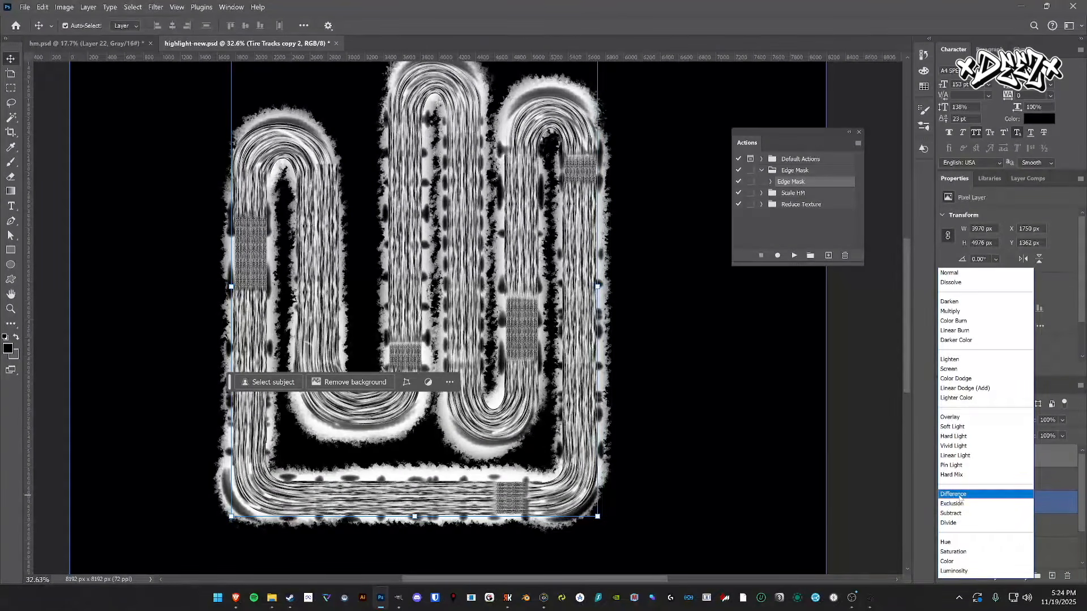
left_click(958, 496)
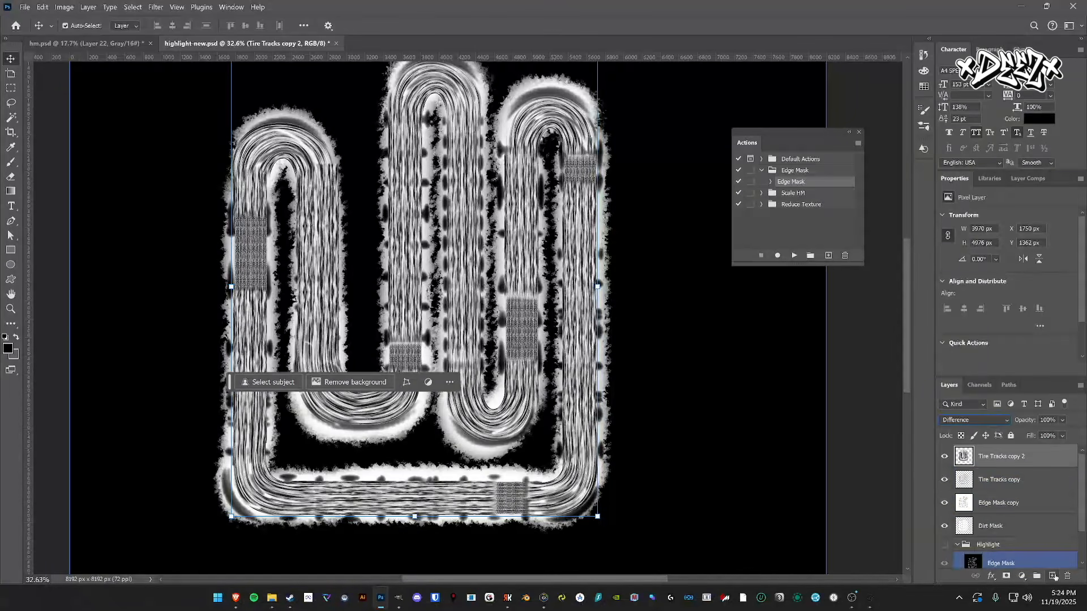
- Add a new layer above the tire track copies and choose the Snow Brush preset for the Brush tool
left_click(1052, 576)
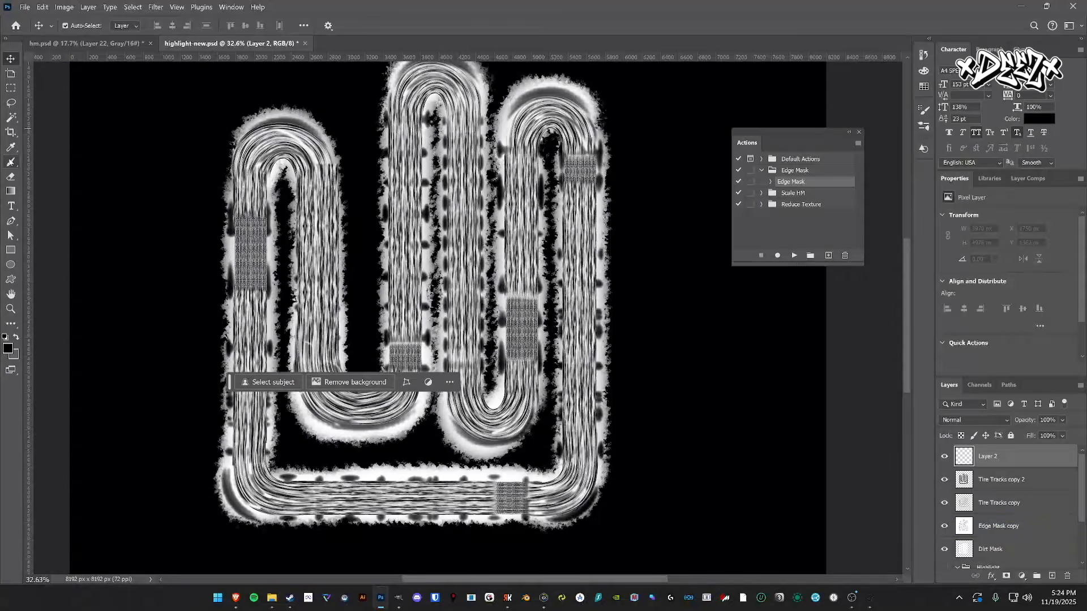
left_click(12, 162)
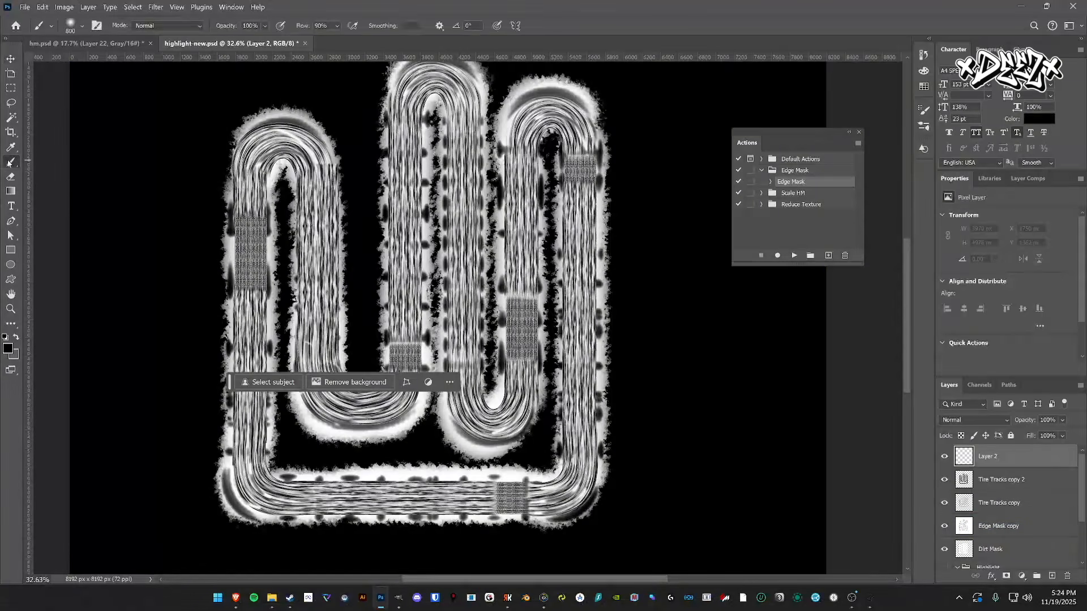
left_click(80, 24)
scroll(59, 193, "up", 1)
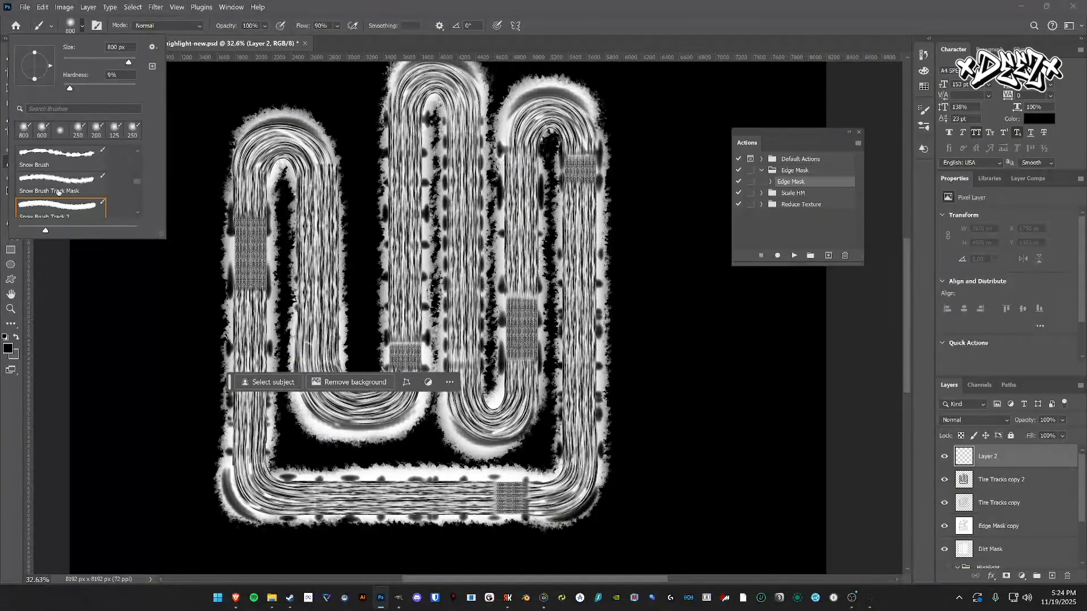
scroll(74, 170, "up", 1)
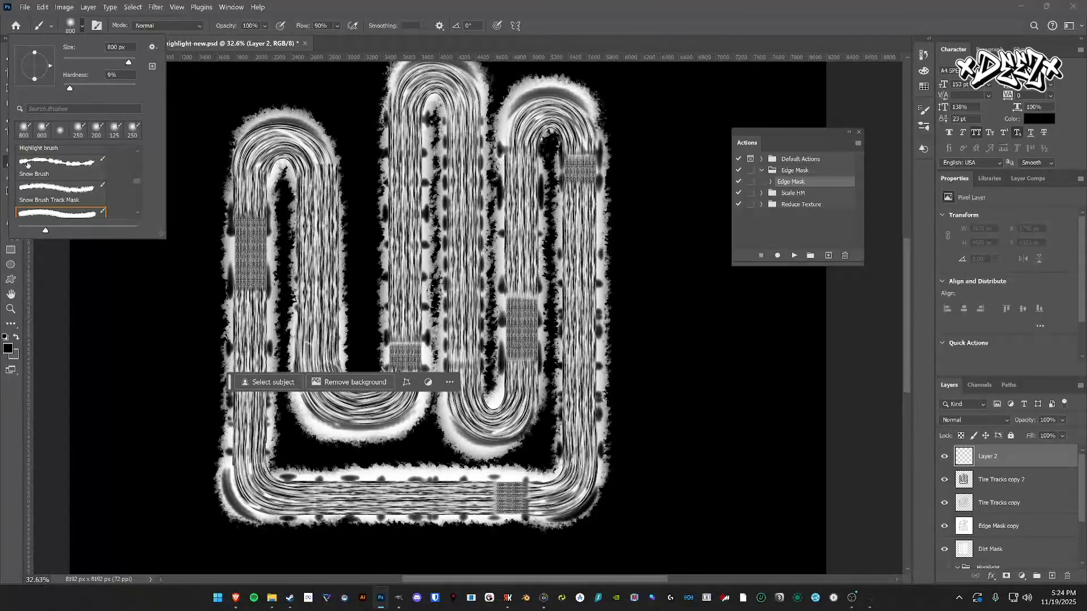
left_click(80, 172)
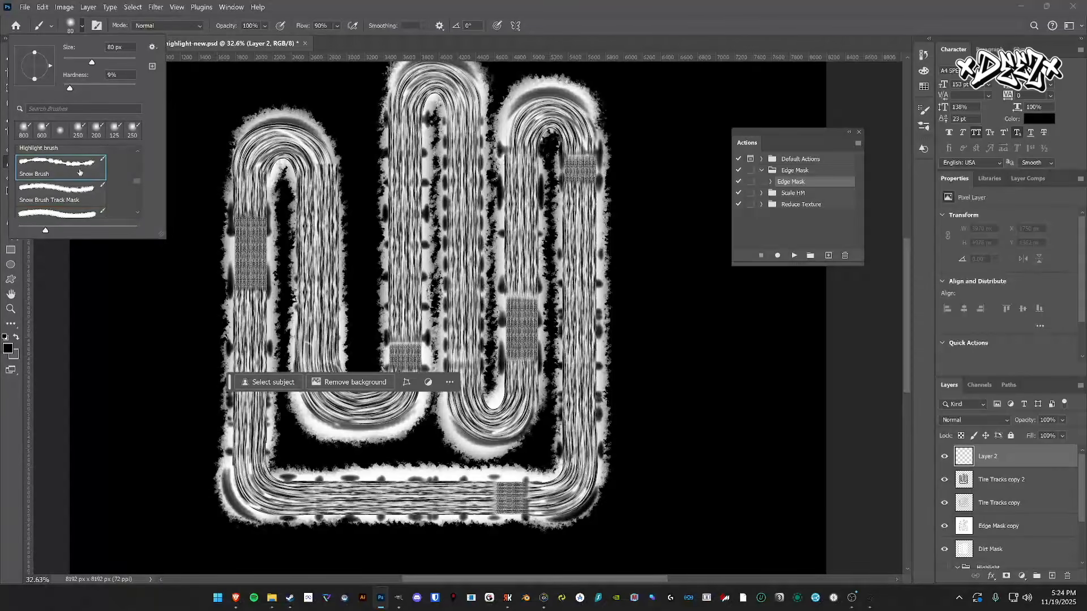
left_click(586, 32)
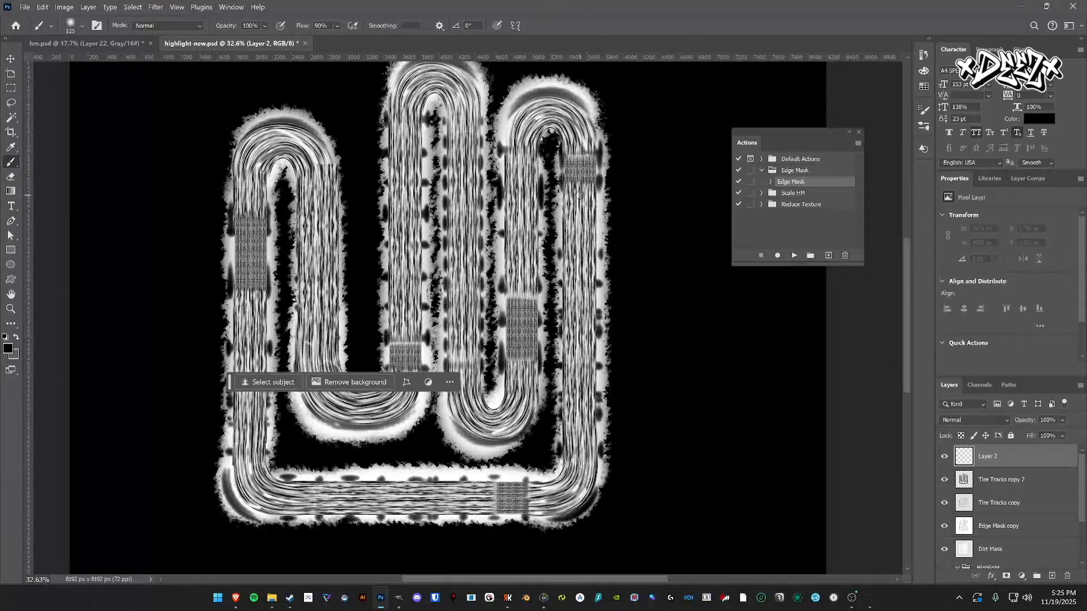
- Enlarge the Snow Brush to 300 px and paint rough black strokes down the centre of every straight and corner of the track on Layer 2
key("bracketright")
left_click(581, 193)
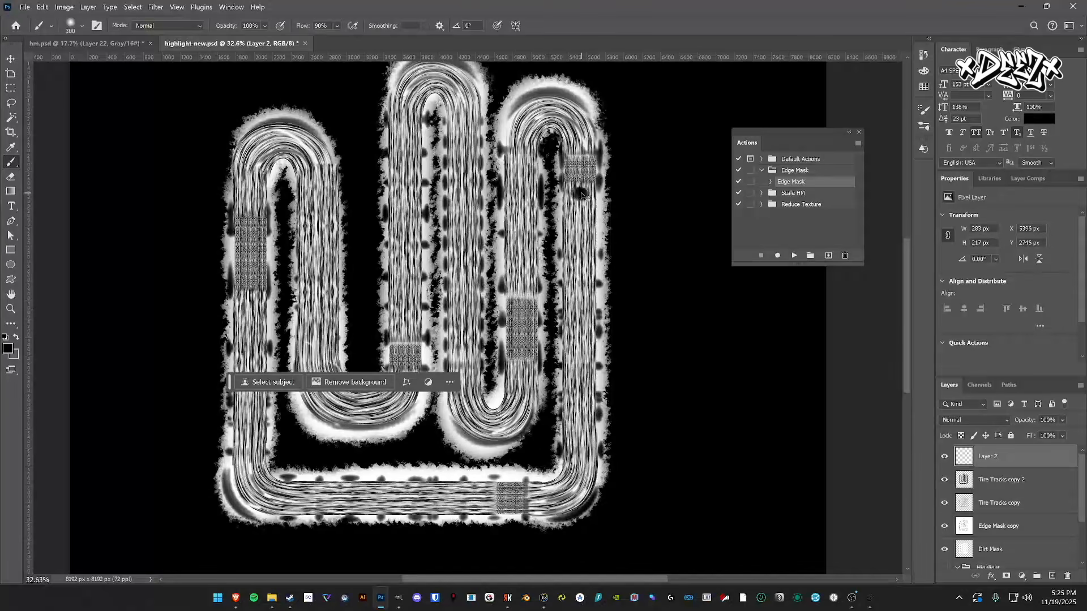
key("ctrl+z")
mouse_move(579, 190)
left_mouse_down()
mouse_move(576, 463)
mouse_move(567, 490)
mouse_move(529, 502)
left_mouse_up()
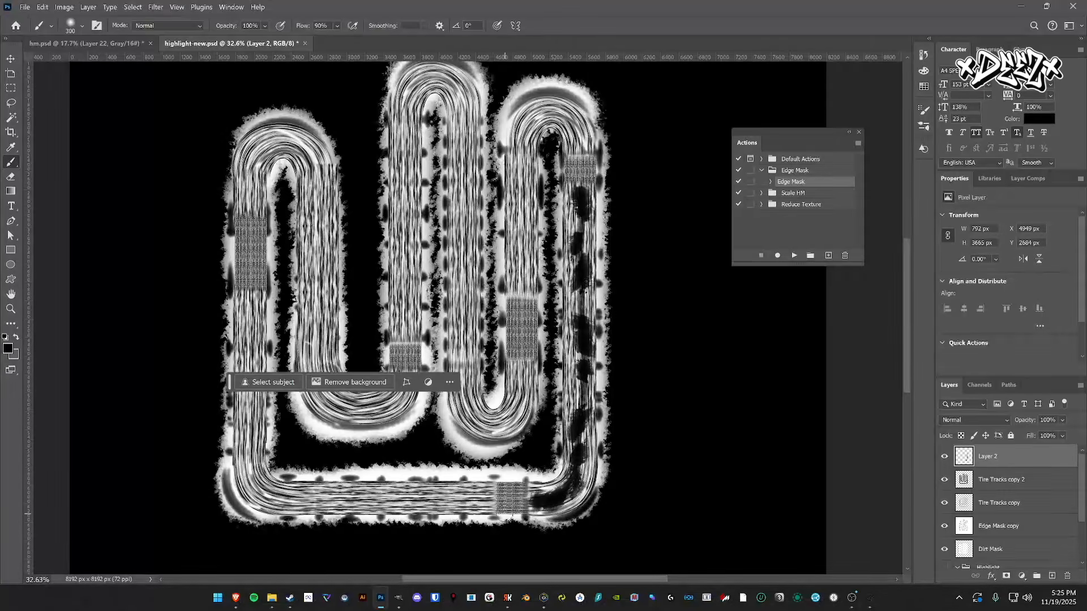
left_click_drag(486, 499, 263, 492)
scroll(246, 365, "up", 2)
mouse_move(249, 326)
left_mouse_down()
mouse_move(248, 484)
mouse_move(256, 512)
mouse_move(291, 532)
left_mouse_up()
mouse_move(251, 238)
left_mouse_down()
mouse_move(265, 162)
mouse_move(274, 161)
mouse_move(248, 216)
mouse_move(265, 167)
mouse_move(312, 176)
mouse_move(322, 426)
mouse_move(319, 352)
mouse_move(323, 420)
mouse_move(317, 401)
mouse_move(348, 431)
mouse_move(375, 435)
mouse_move(401, 406)
left_mouse_up()
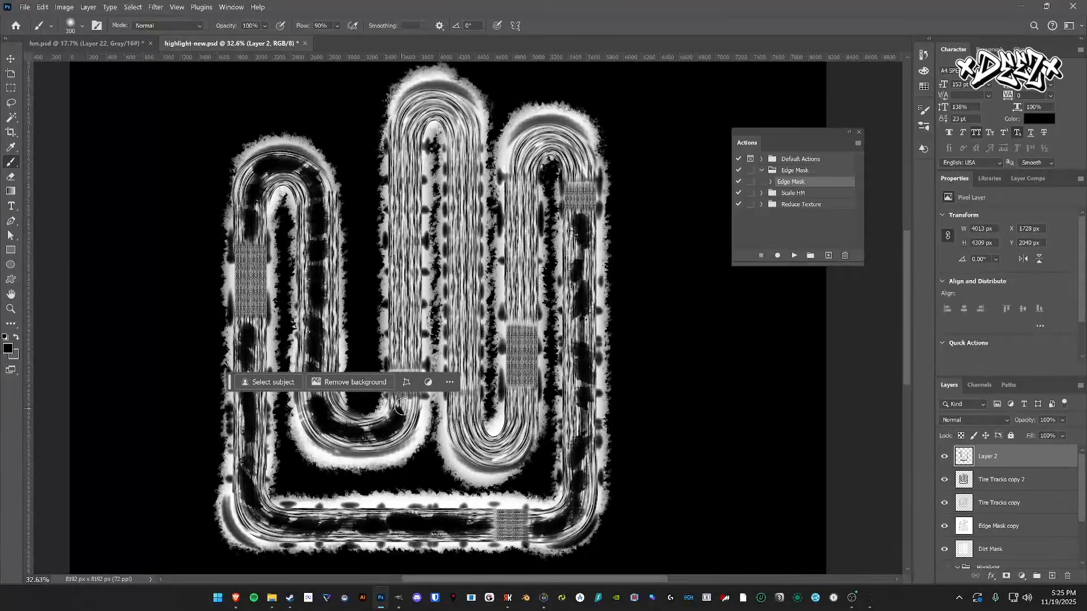
scroll(482, 250, "down", 3)
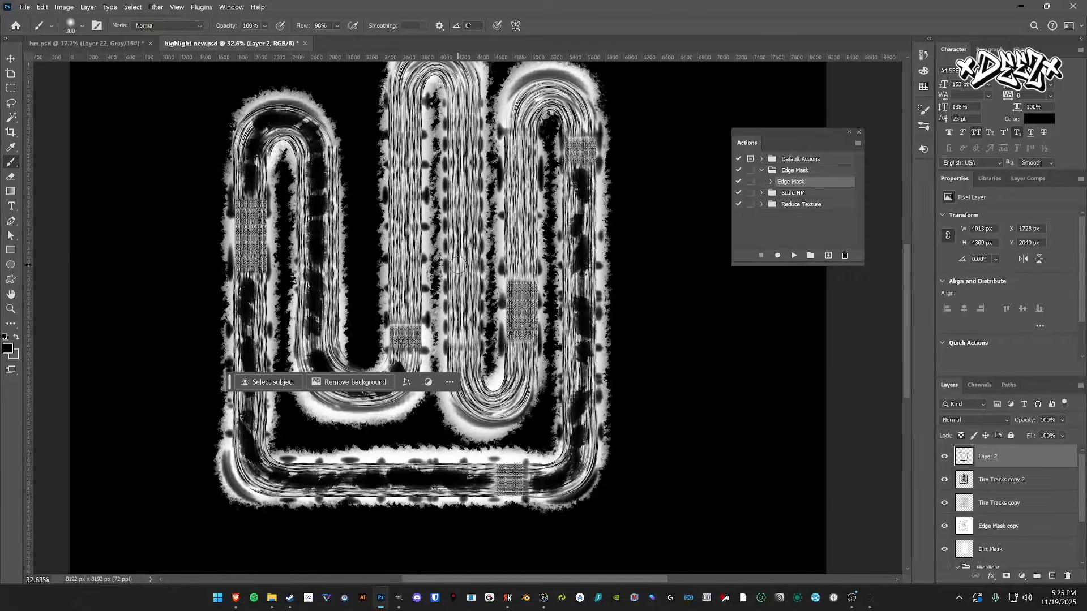
scroll(404, 336, "up", 2)
left_click_drag(404, 336, 404, 86)
mouse_move(406, 150)
left_mouse_down()
mouse_move(407, 94)
mouse_move(442, 71)
mouse_move(427, 72)
mouse_move(456, 82)
mouse_move(464, 102)
mouse_move(465, 278)
left_mouse_up()
mouse_move(461, 301)
left_mouse_down()
mouse_move(469, 425)
mouse_move(521, 372)
mouse_move(499, 426)
mouse_move(516, 390)
left_mouse_up()
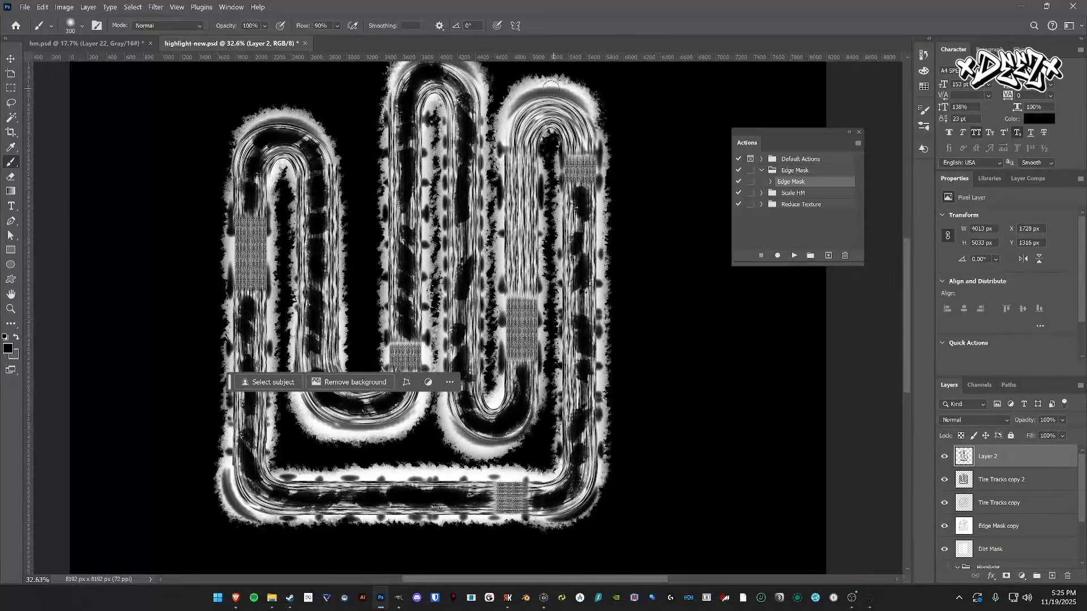
mouse_move(521, 280)
left_mouse_down()
mouse_move(521, 127)
mouse_move(552, 109)
mouse_move(577, 123)
mouse_move(583, 147)
mouse_move(575, 126)
left_mouse_up()
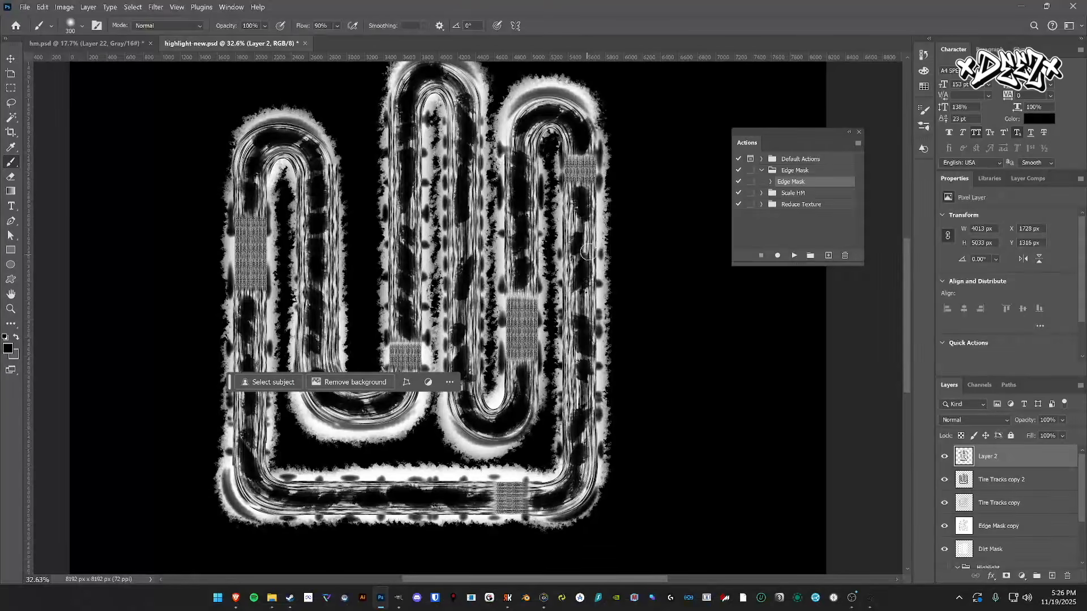
- Paint a second pass of black Snow Brush strokes over remaining light patches along the track's outer straights, bottom stretch and inner lanes
left_click_drag(582, 228, 575, 470)
mouse_move(365, 503)
left_mouse_down()
mouse_move(263, 493)
mouse_move(255, 480)
left_mouse_up()
left_click_drag(254, 416, 248, 441)
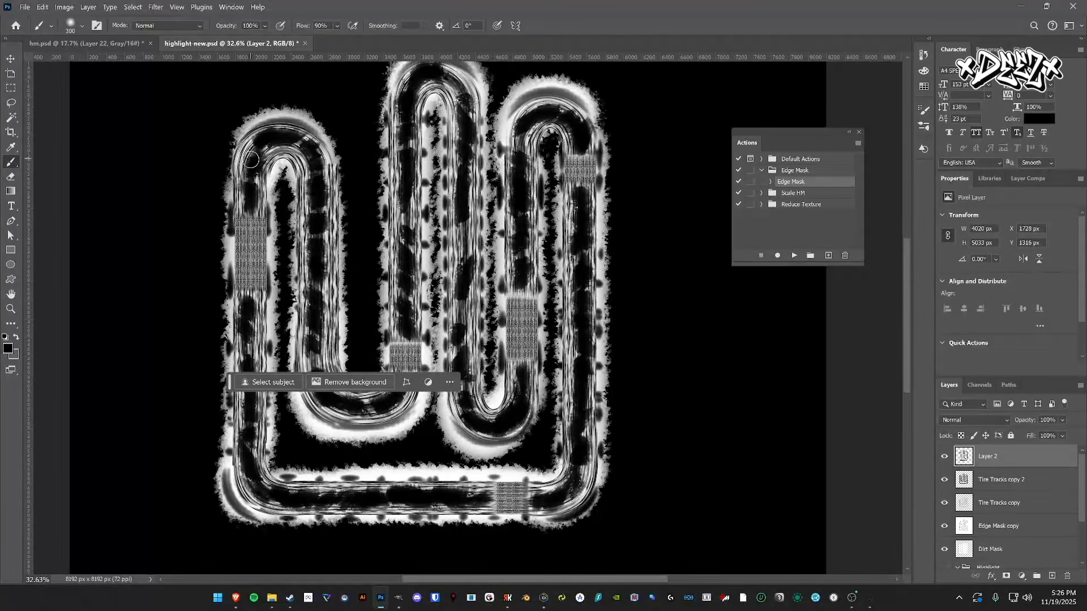
mouse_move(248, 173)
left_mouse_down()
mouse_move(262, 146)
mouse_move(298, 145)
mouse_move(325, 171)
left_mouse_up()
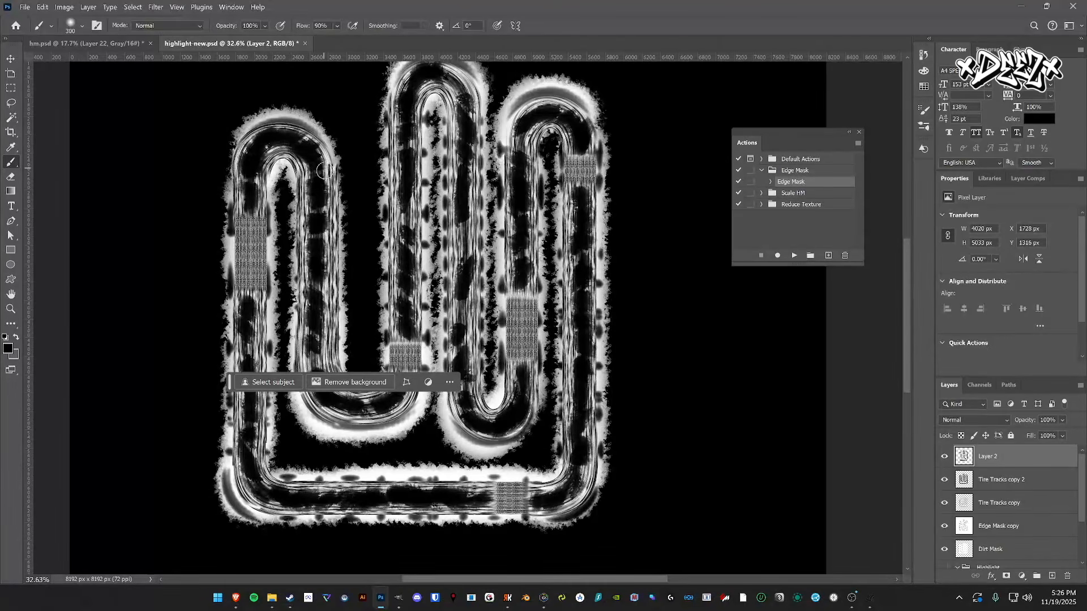
left_click_drag(318, 214, 317, 378)
left_click_drag(413, 280, 417, 198)
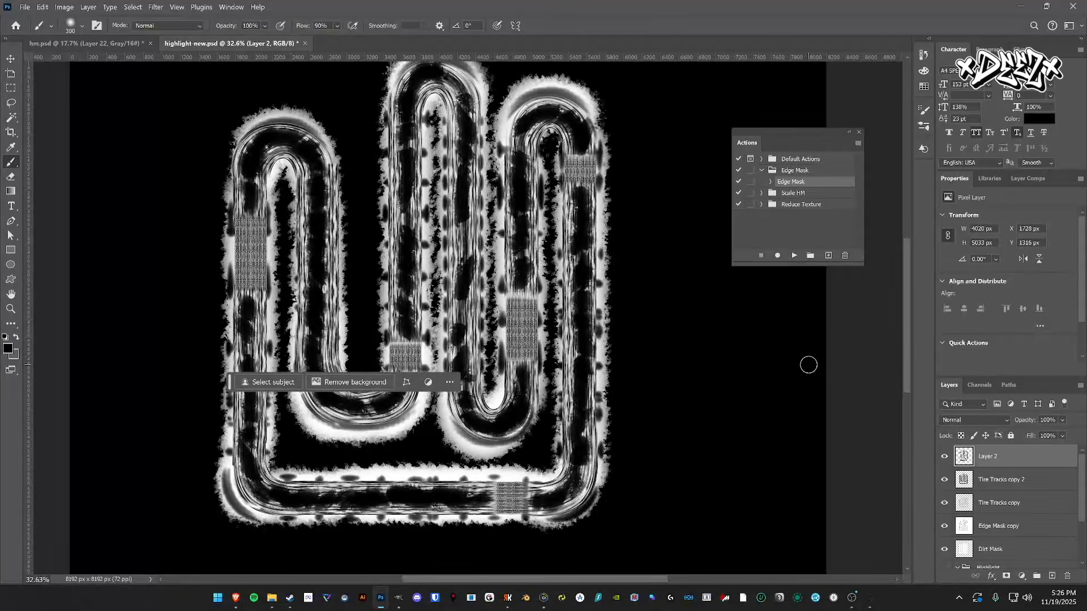
- Add another new layer above Layer 2 and choose the Rut Brush preset from the MXB_MaskingBrushes group
left_click(1052, 576)
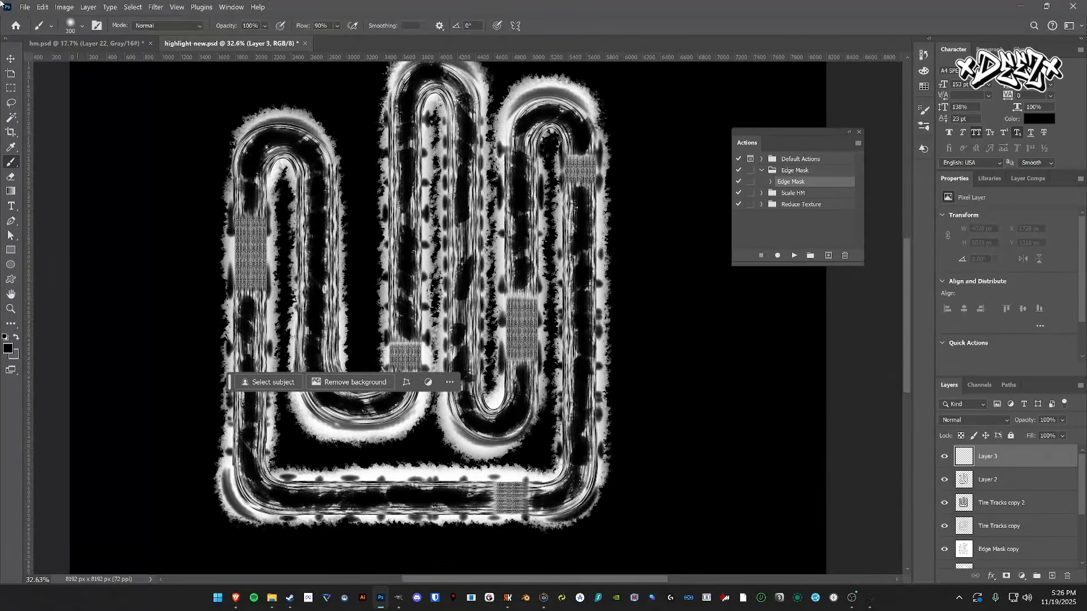
left_click(82, 26)
scroll(51, 182, "down", 3)
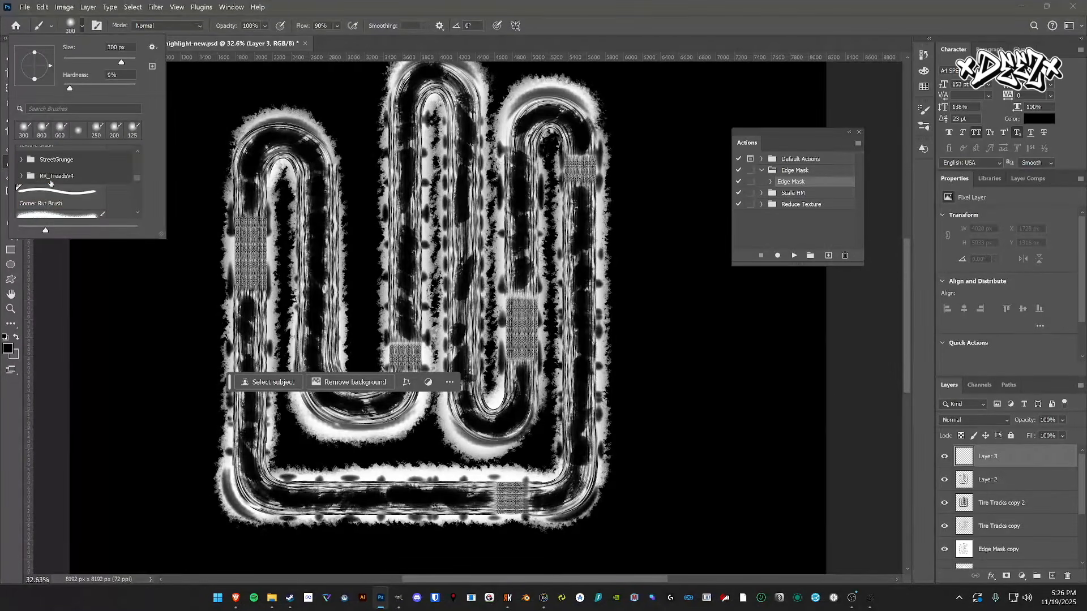
scroll(51, 182, "down", 1)
left_click(22, 194)
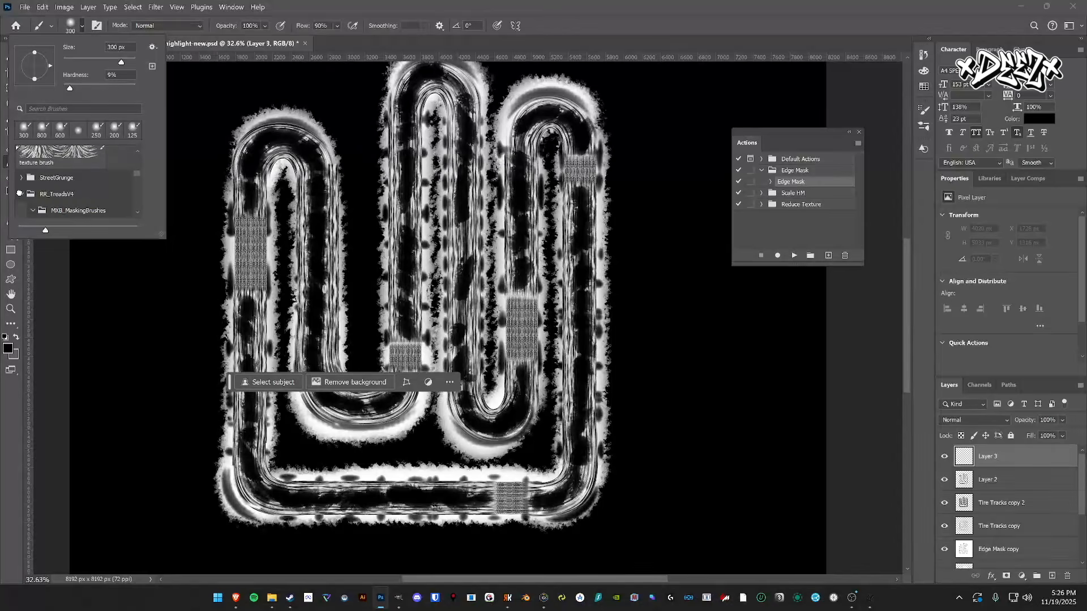
scroll(70, 165, "down", 3)
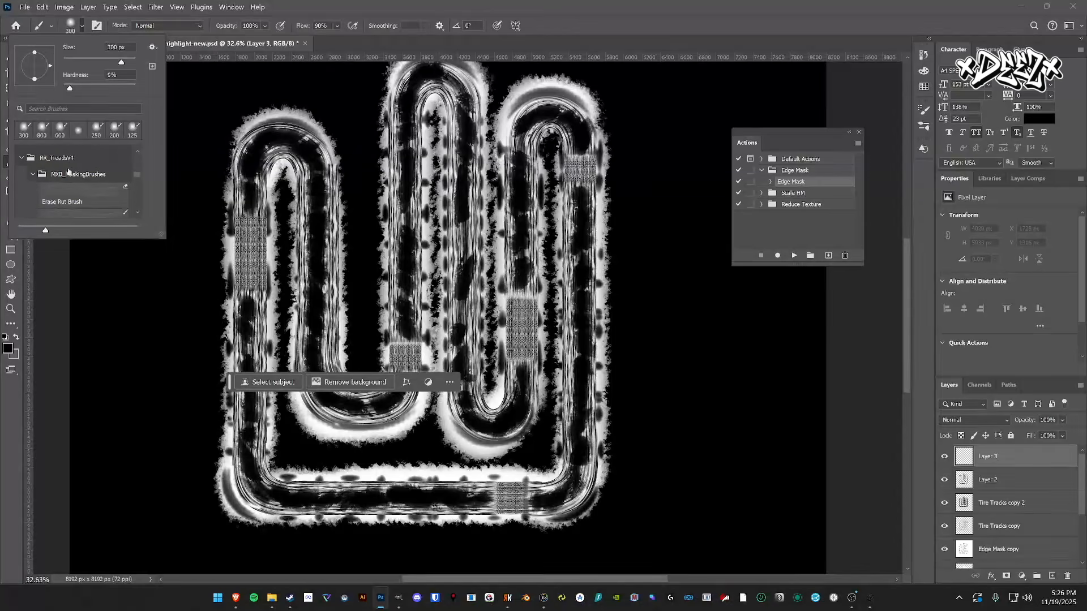
left_click(62, 201)
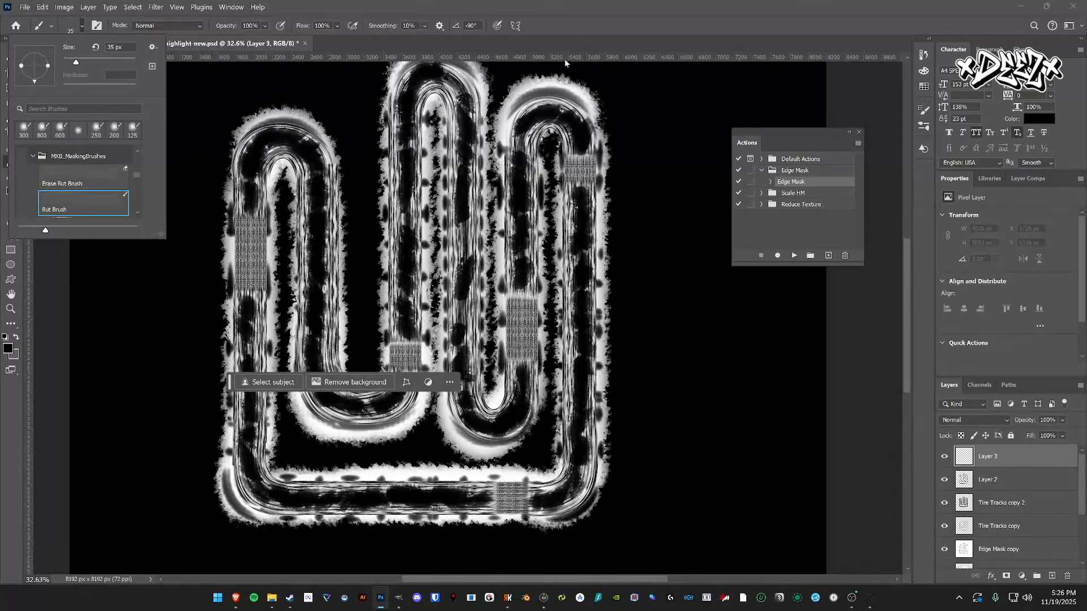
left_click(581, 21)
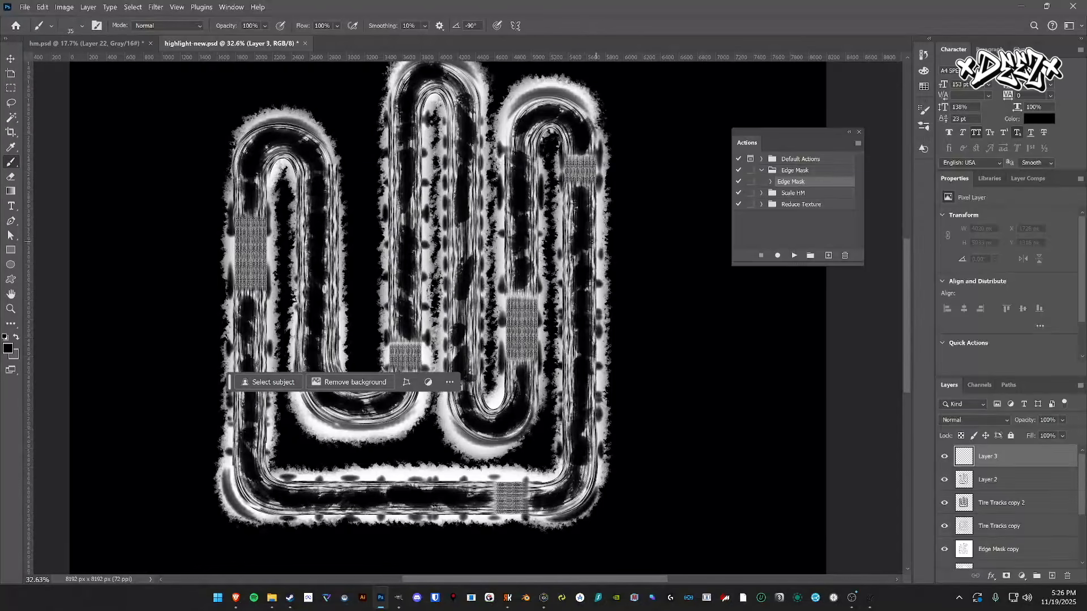
- Enlarge the Rut Brush to 300 px, undoing each test stroke made on the track's leftmost straight
left_click_drag(255, 271, 255, 290)
key("ctrl+z")
key("bracketright")
left_click_drag(263, 302, 265, 348)
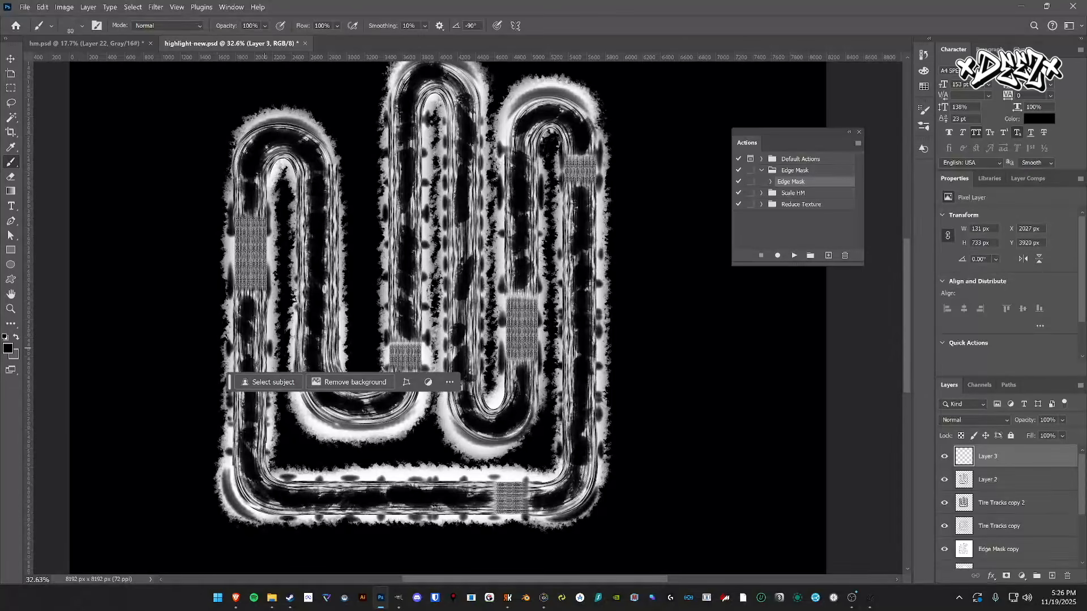
key("ctrl+z")
key("bracketright")
key("bracketright")
left_click_drag(258, 298, 256, 362)
key("ctrl+z")
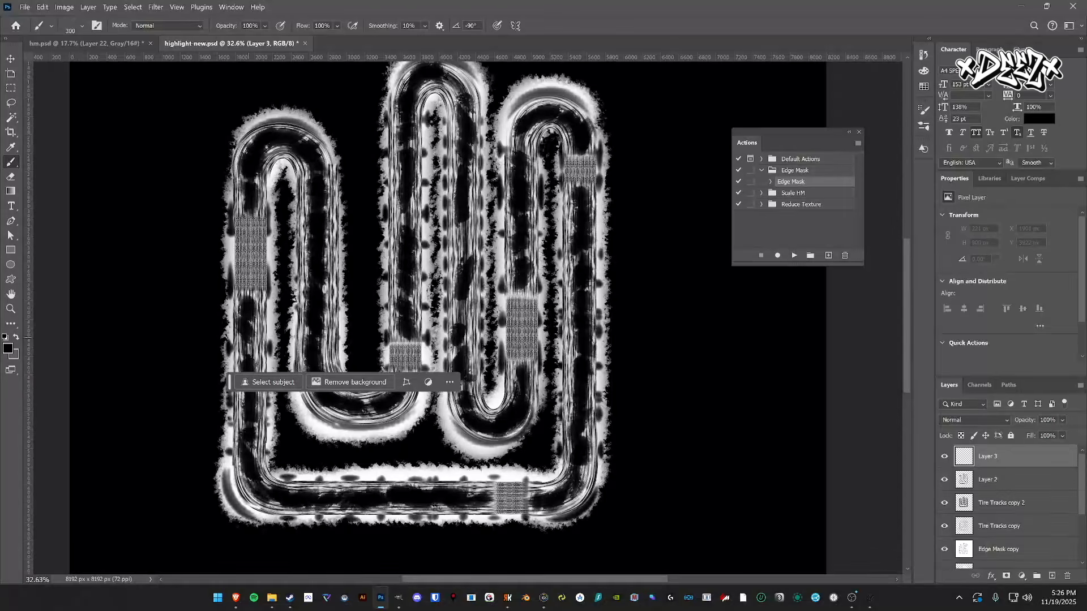
left_click_drag(254, 306, 252, 368)
key("ctrl+z")
left_click_drag(245, 295, 245, 358)
key("ctrl+z")
- Paint black Rut Brush strokes on Layer 3 along the outer straights, bottom stretch, corners and inner lanes of the track
mouse_move(246, 304)
left_mouse_down()
mouse_move(255, 485)
mouse_move(292, 499)
mouse_move(498, 495)
mouse_move(563, 486)
mouse_move(583, 470)
mouse_move(579, 446)
left_mouse_up()
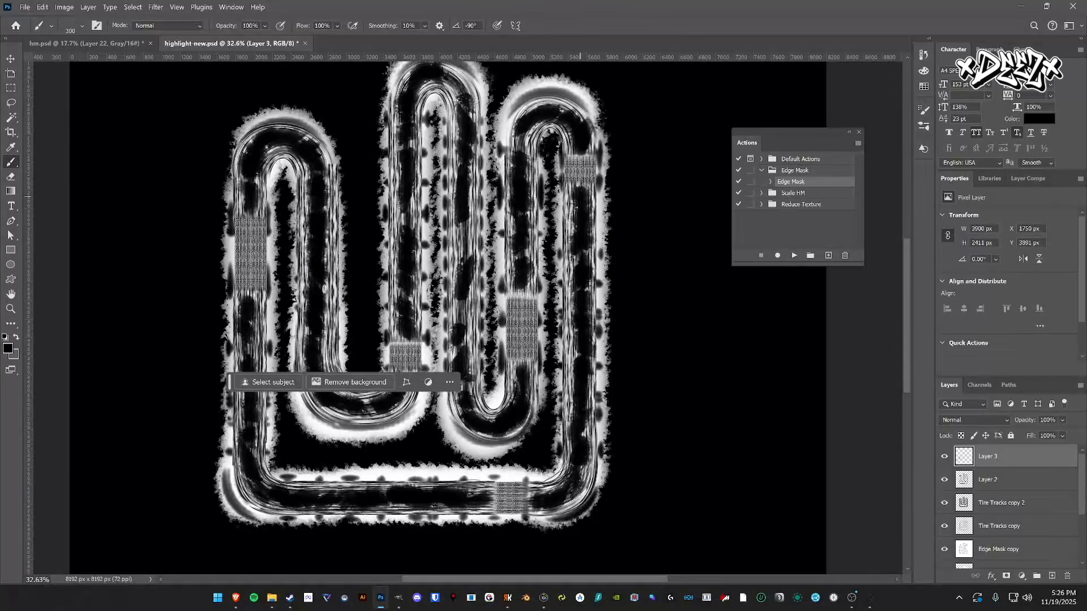
left_click_drag(580, 170, 578, 427)
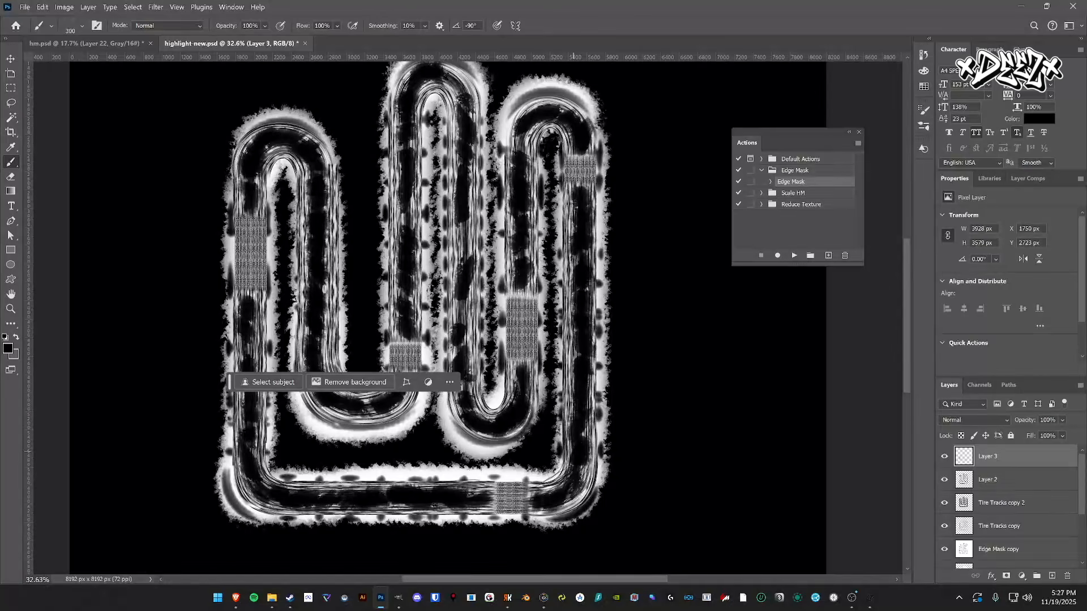
mouse_move(573, 137)
left_mouse_down()
mouse_move(562, 106)
mouse_move(524, 149)
mouse_move(522, 271)
left_mouse_up()
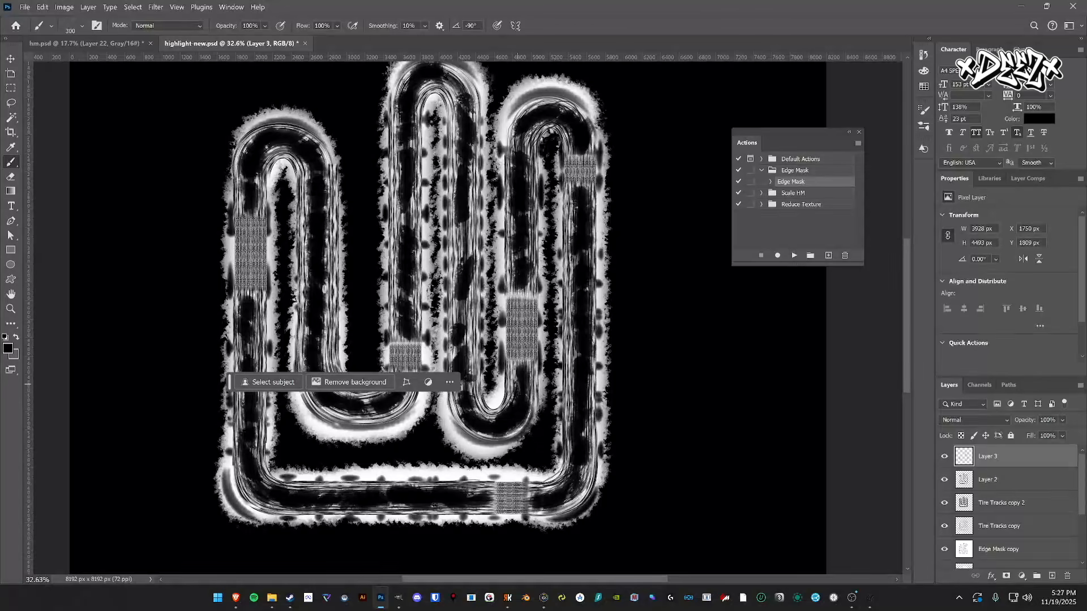
left_click_drag(515, 375, 511, 415)
mouse_move(396, 322)
left_mouse_down()
mouse_move(391, 175)
mouse_move(416, 108)
mouse_move(436, 85)
mouse_move(461, 79)
mouse_move(464, 406)
mouse_move(483, 419)
left_mouse_up()
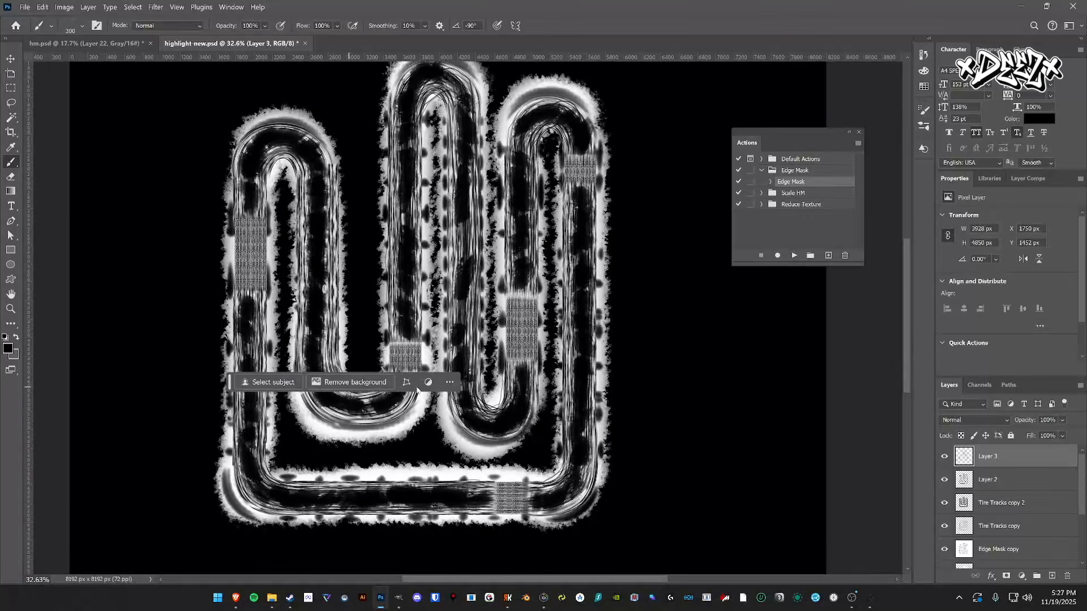
- Copy the merged artwork of the whole 8192 px canvas and paste it into the Alpha 1 channel
scroll(456, 310, "down", 3)
left_click(11, 87)
left_click_drag(237, 106, 761, 523)
left_click(42, 7)
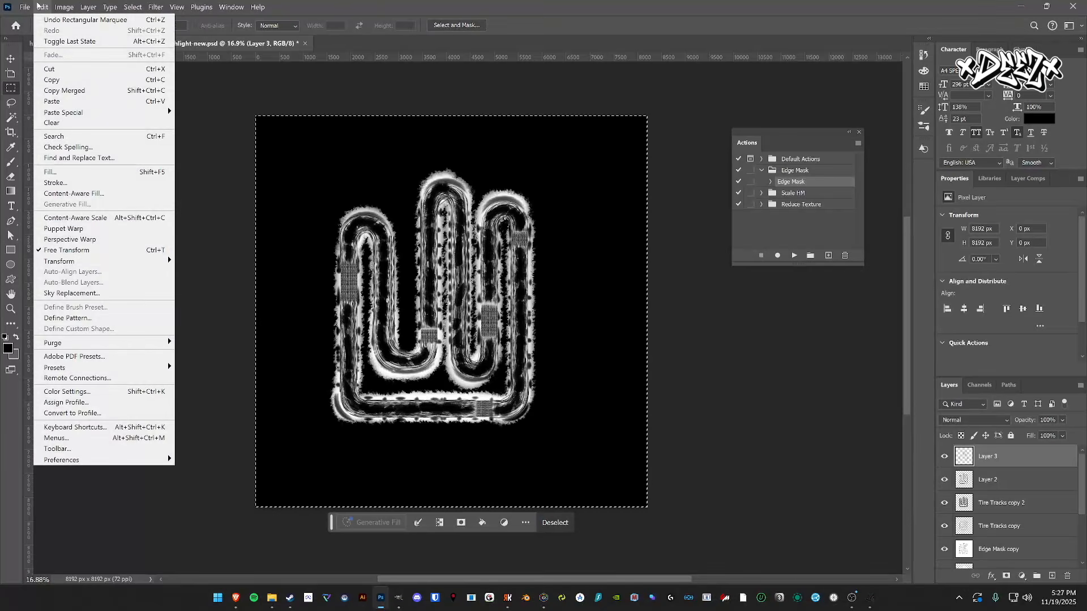
left_click(63, 90)
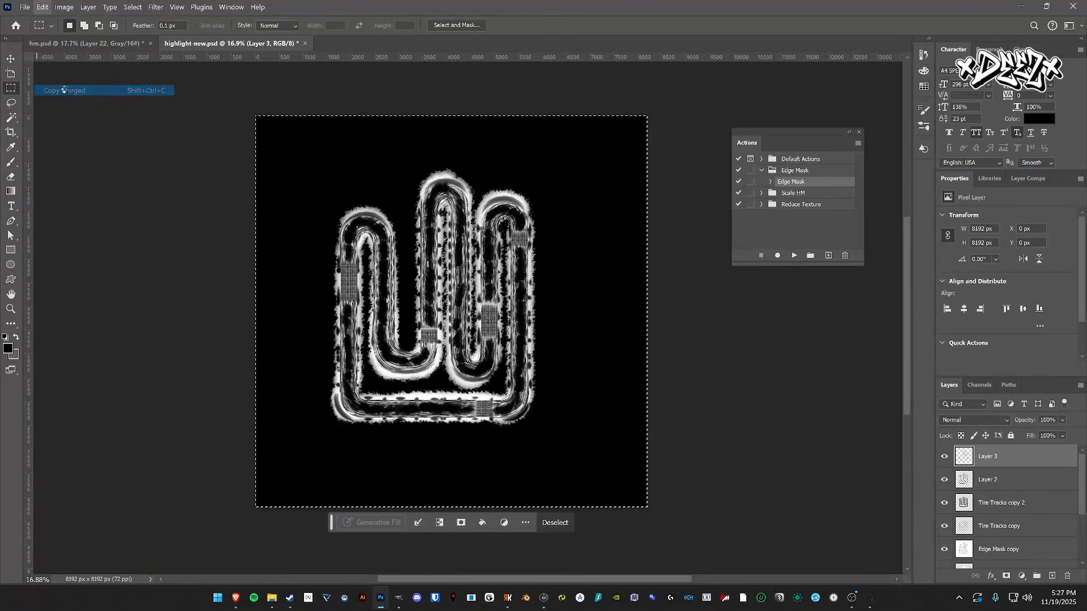
left_click(980, 385)
left_click(983, 491)
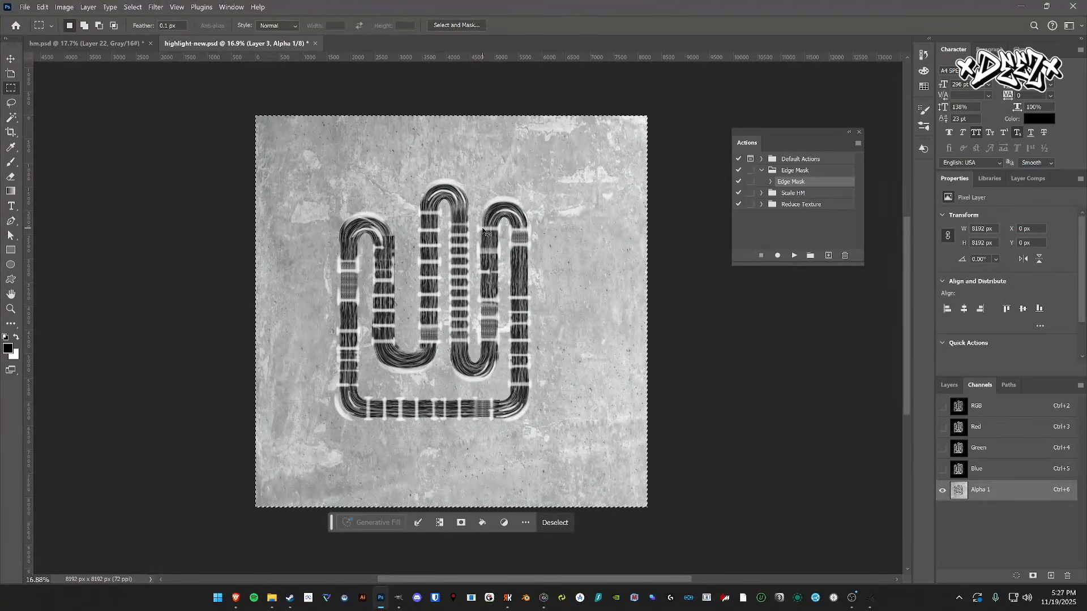
key("ctrl+v")
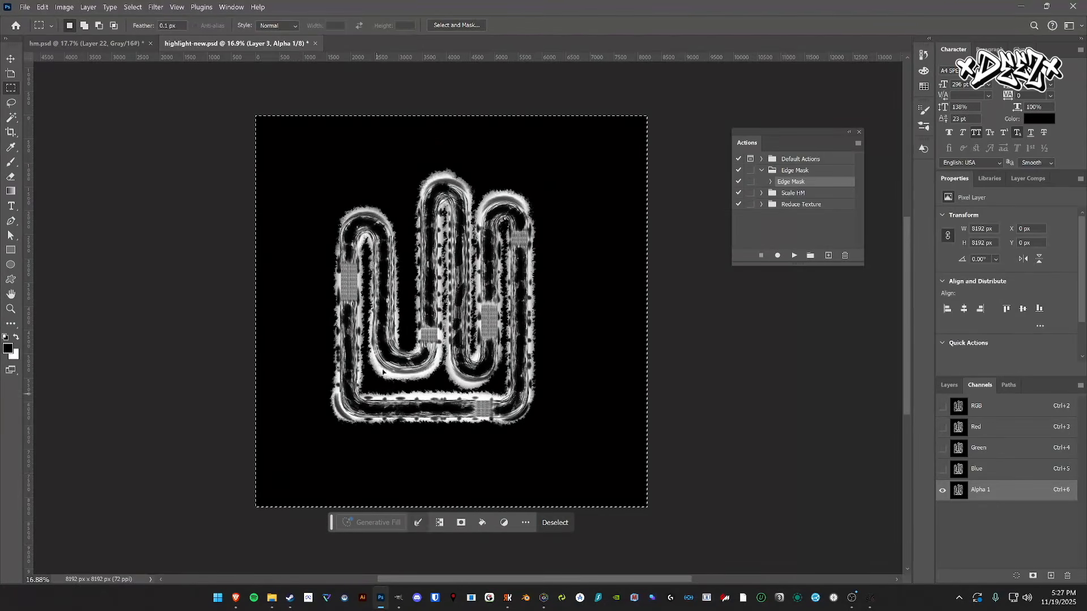
left_click(24, 7)
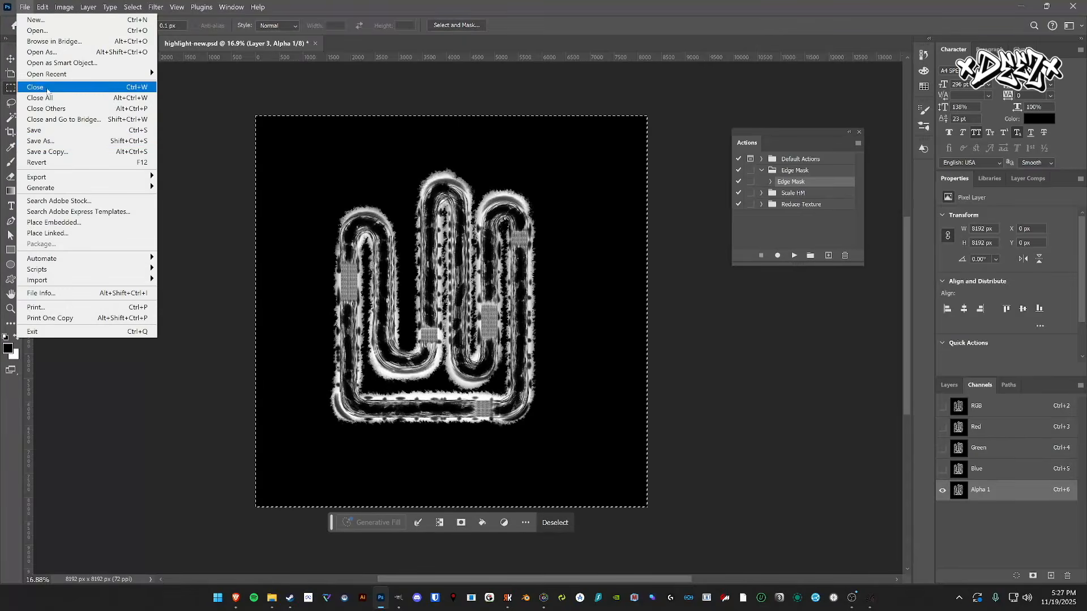
left_click(74, 141)
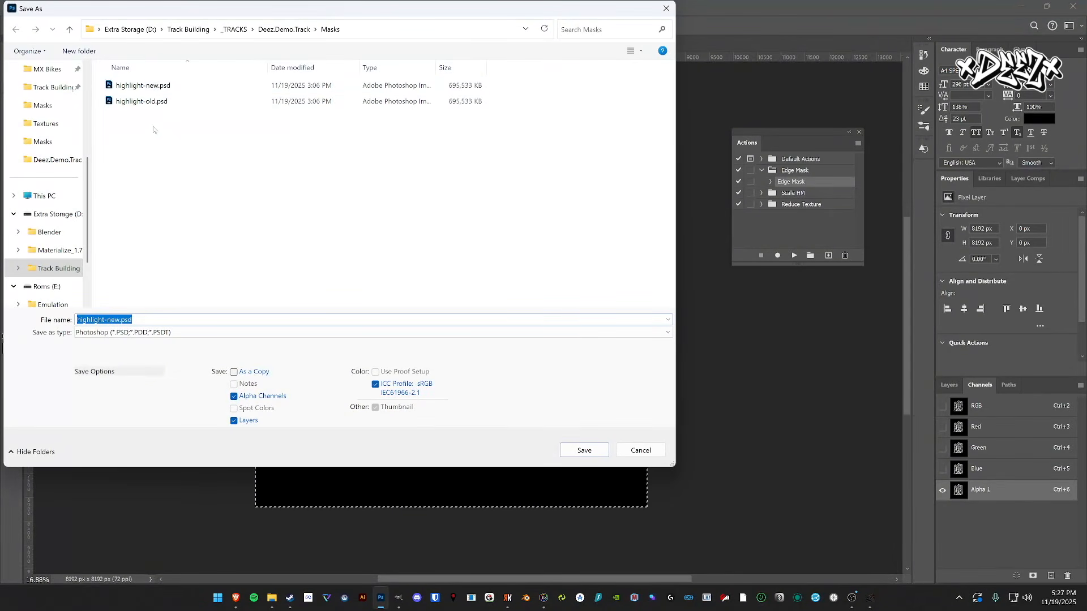
left_click(663, 454)
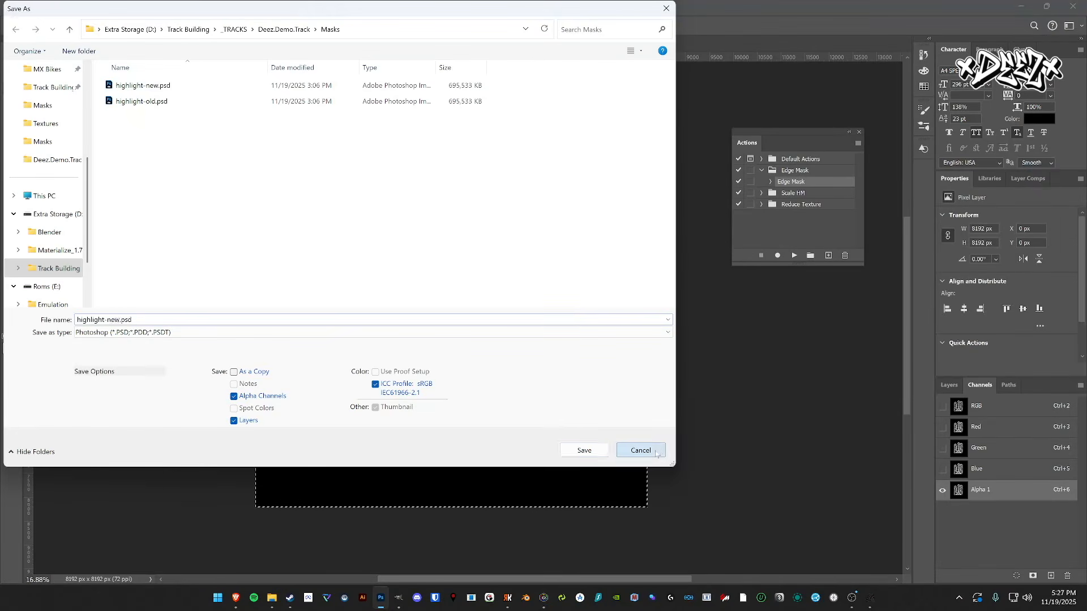
- Return to the layer view, switch to the hm.psd document and hide its Layer 22
left_click(945, 387)
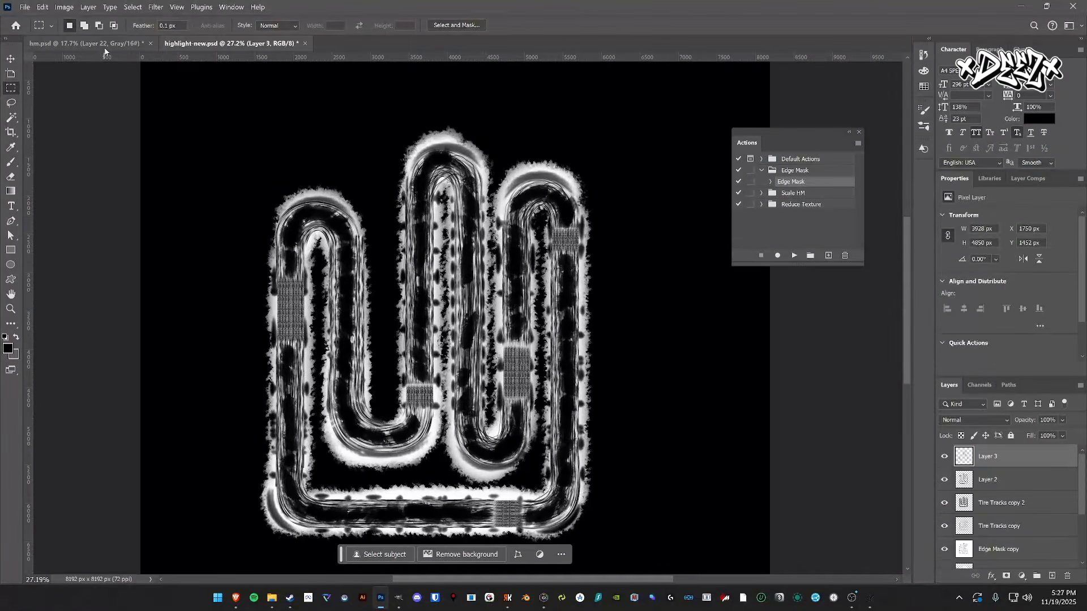
left_click(103, 46)
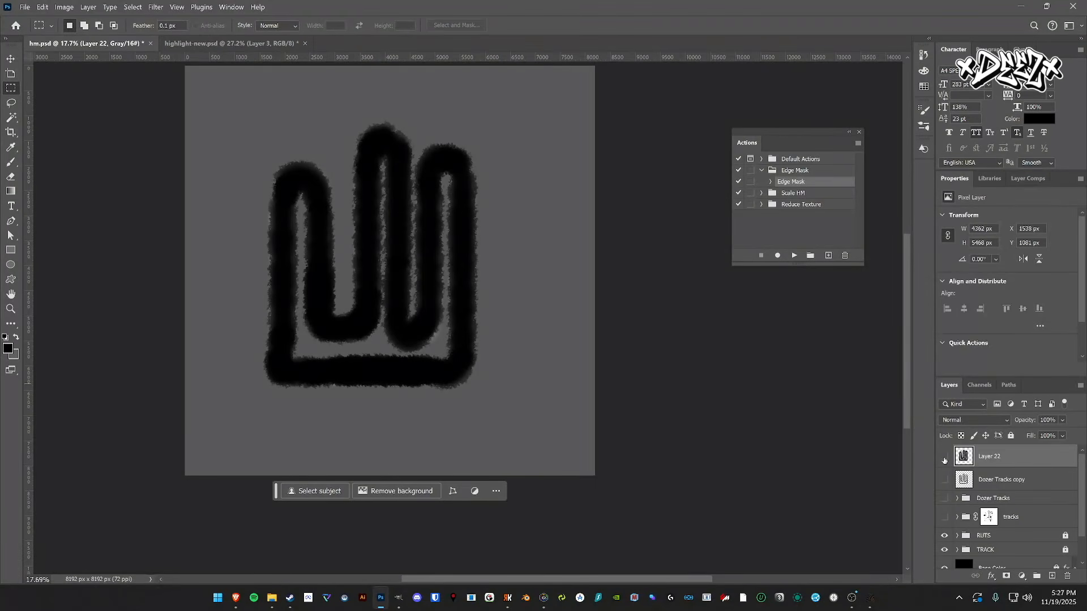
left_click(944, 460)
- Unlock the RUTS and TRACK groups in hm.psd so the leftmost turn's inner curve can be selected on the canvas
key("v")
scroll(425, 205, "up", 3)
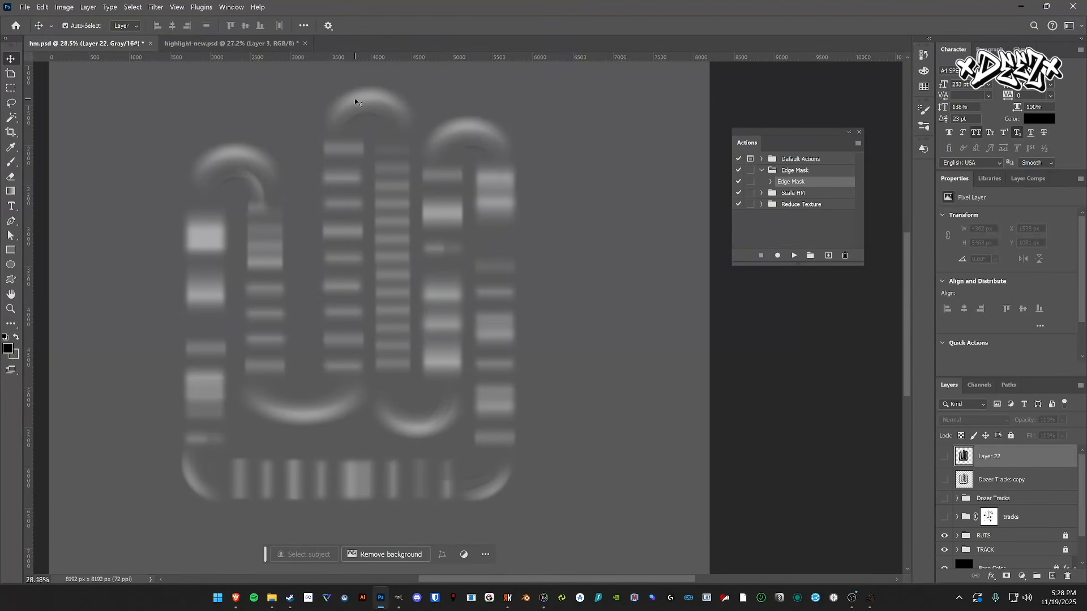
scroll(263, 187, "up", 5)
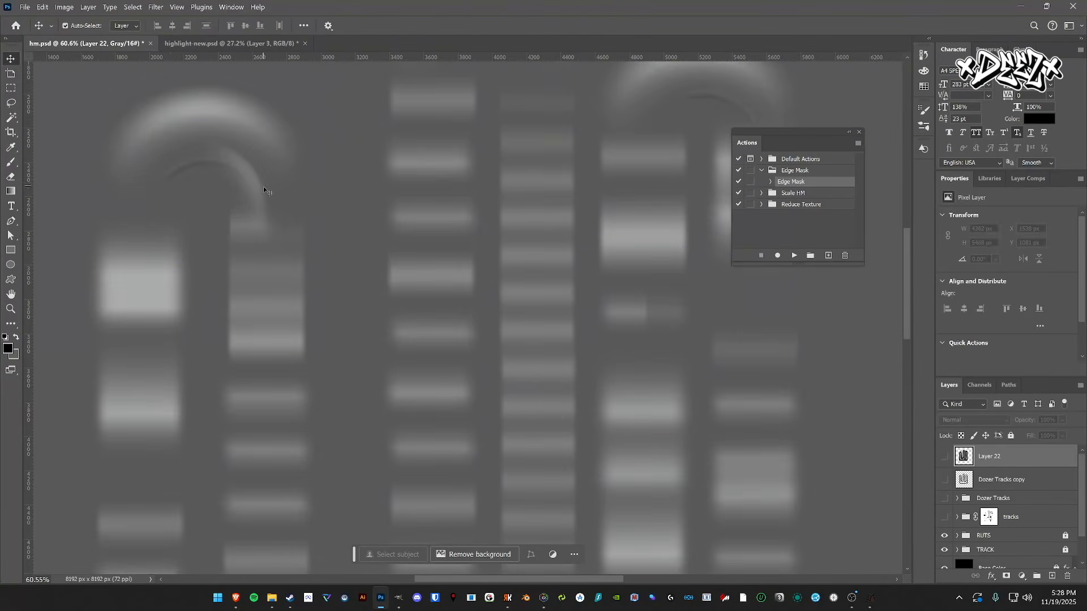
scroll(267, 216, "down", 5)
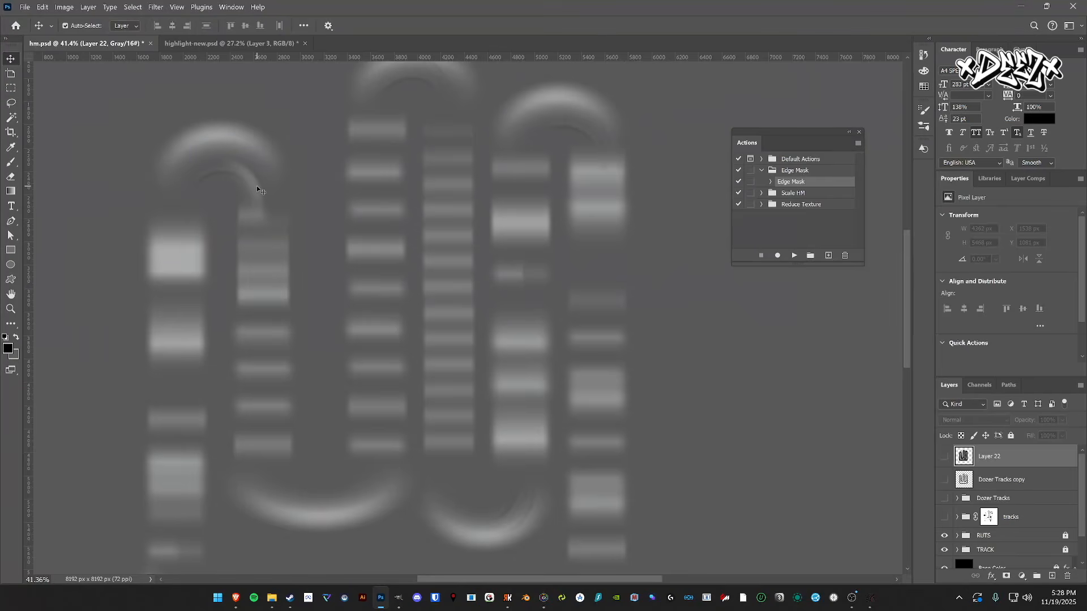
left_click(256, 185)
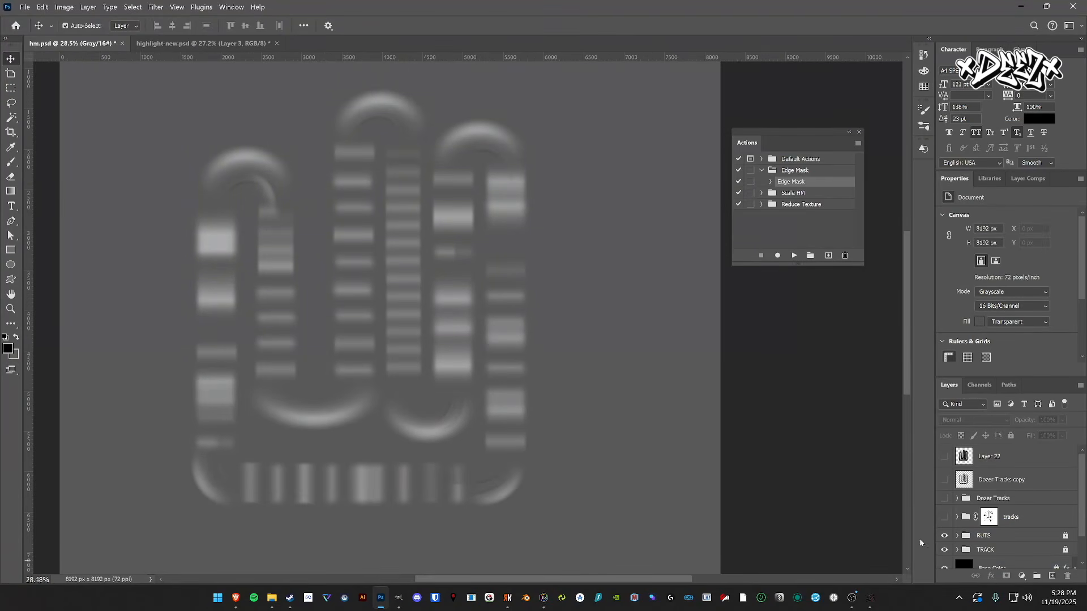
left_click(974, 535)
left_click(944, 535)
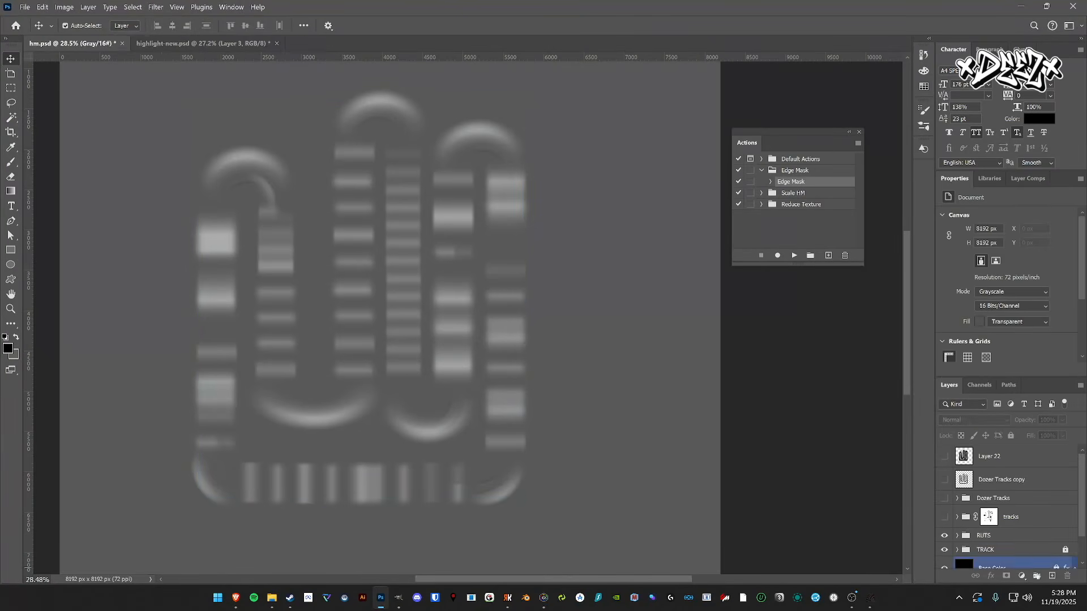
left_click(985, 549)
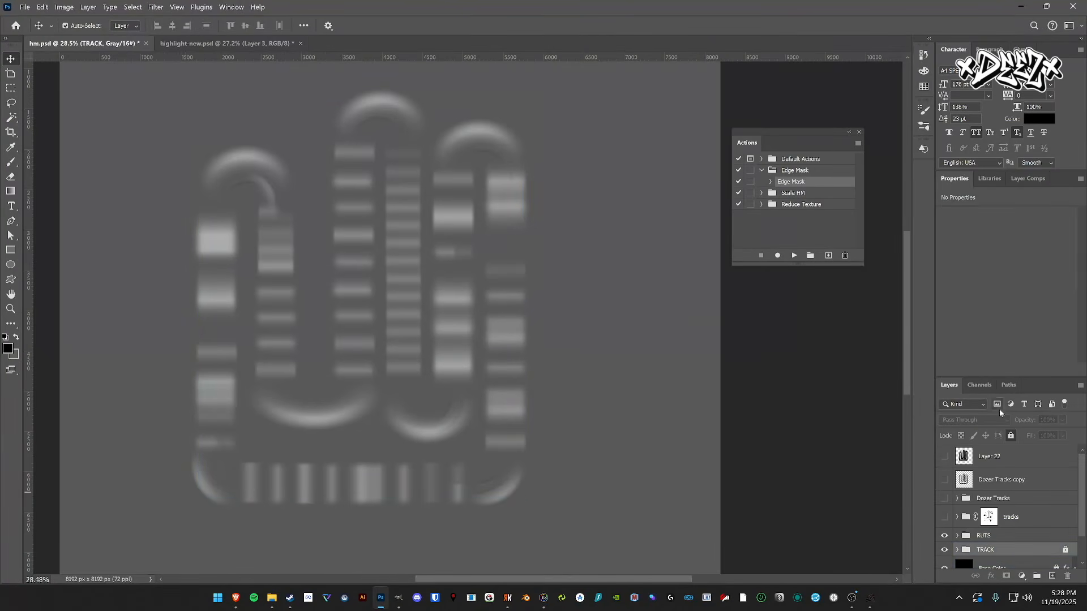
- Select the leftmost turn's inner curve, 90 turn copy 2, and move it from the TRACK group to the top of the RUTS group
left_click(273, 199)
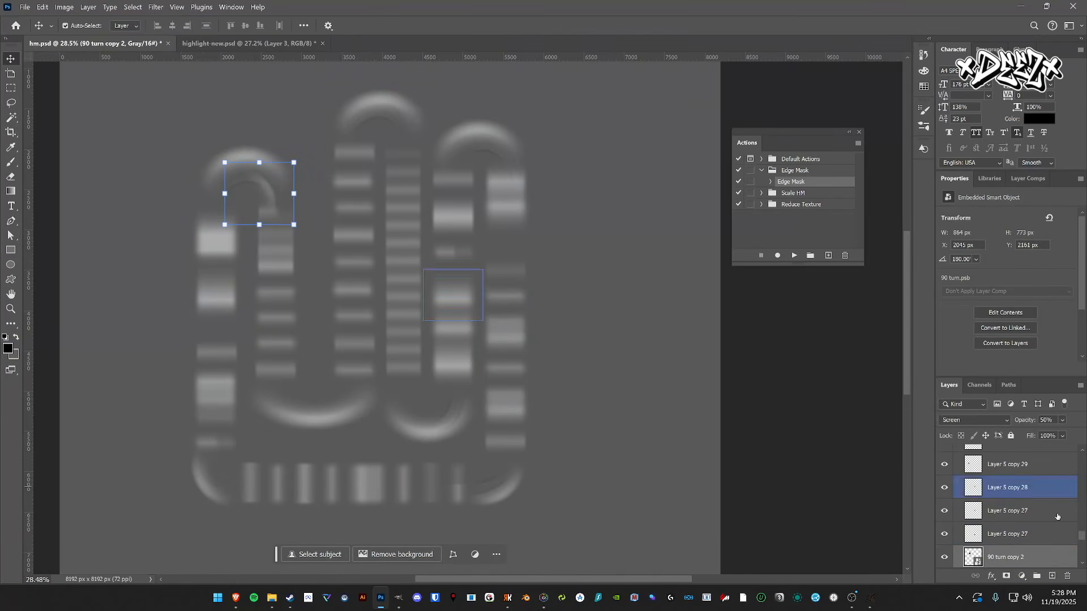
scroll(1047, 535, "up", 5)
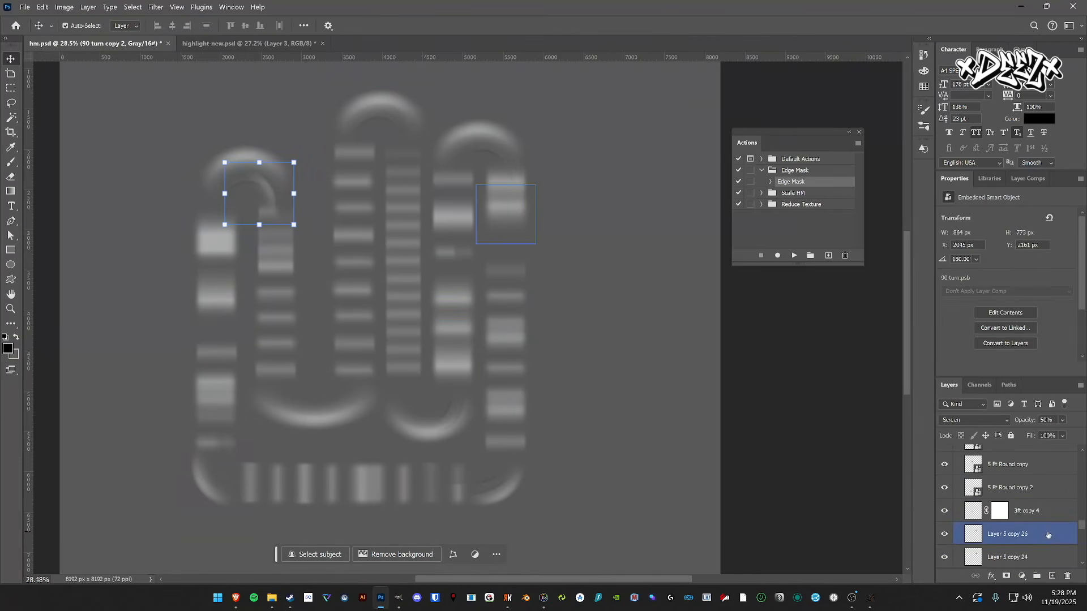
scroll(1047, 535, "up", 8)
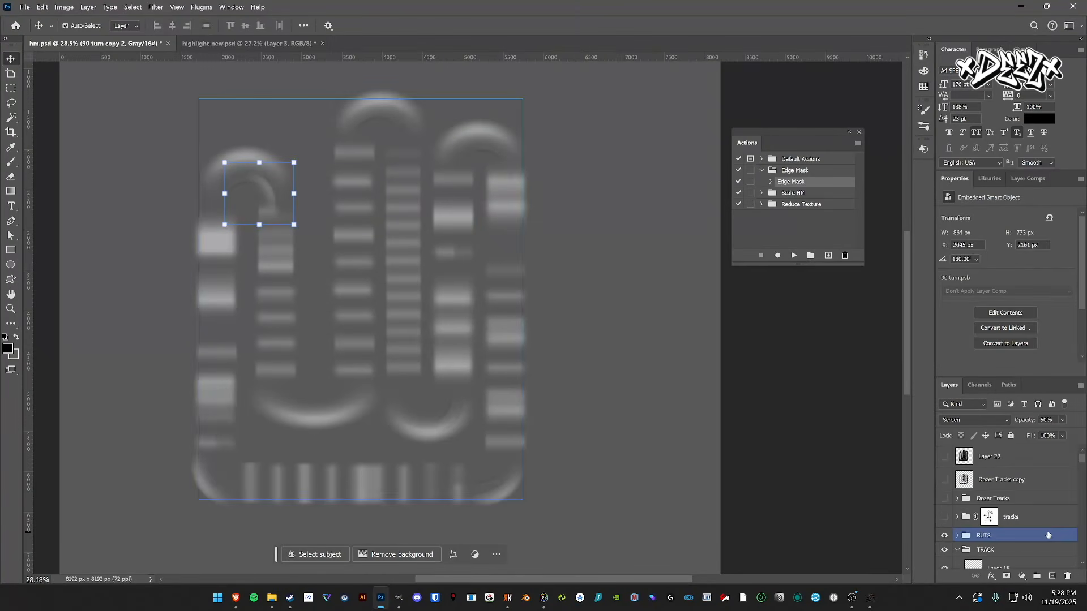
left_click(957, 526)
left_click(995, 512)
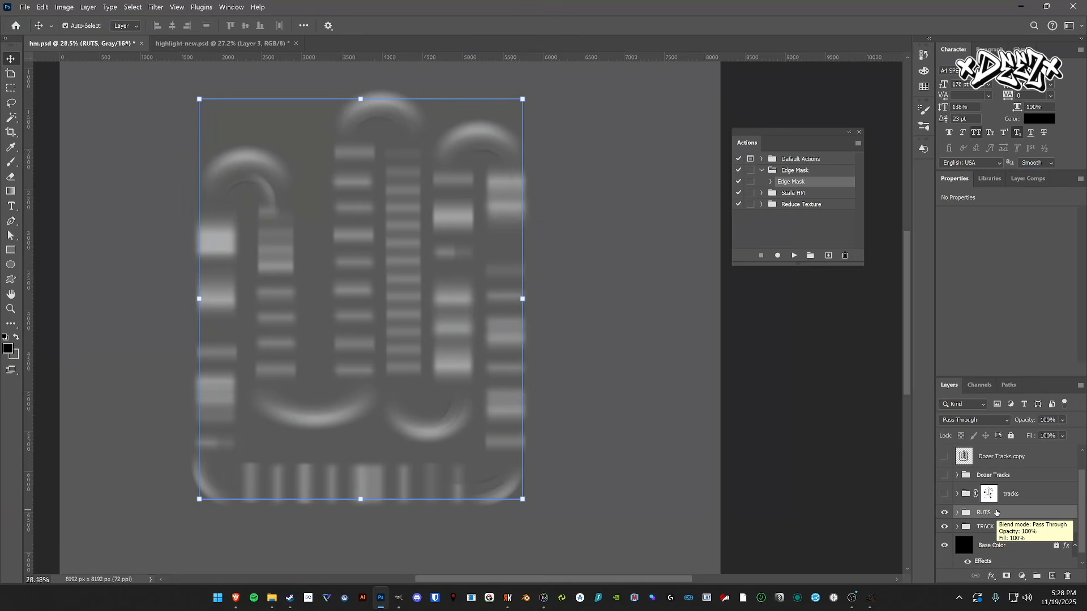
left_click(957, 512)
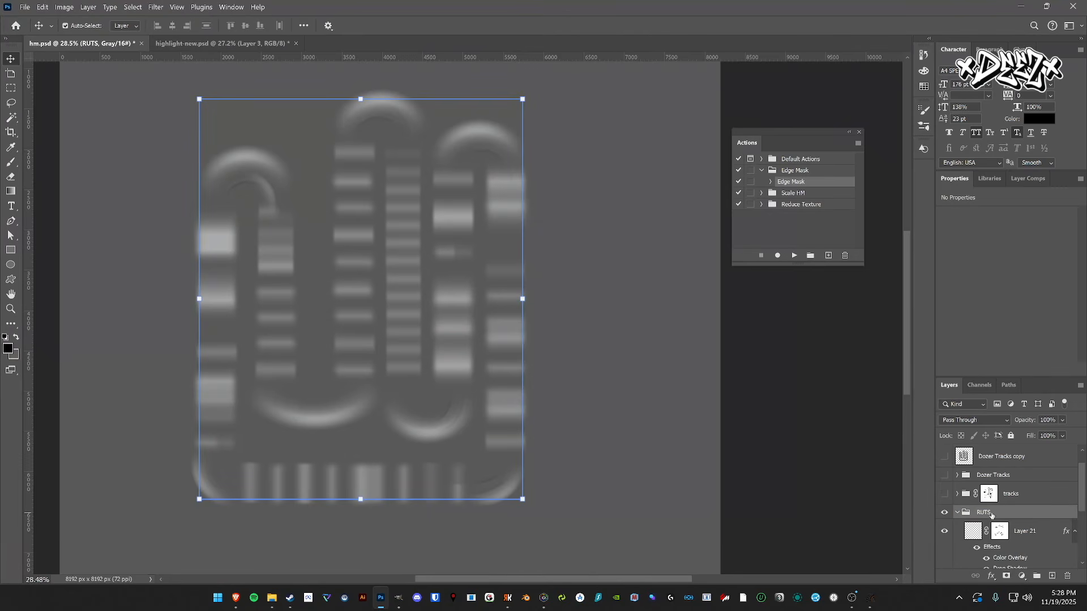
key("ctrl+v")
left_click_drag(992, 519, 996, 543)
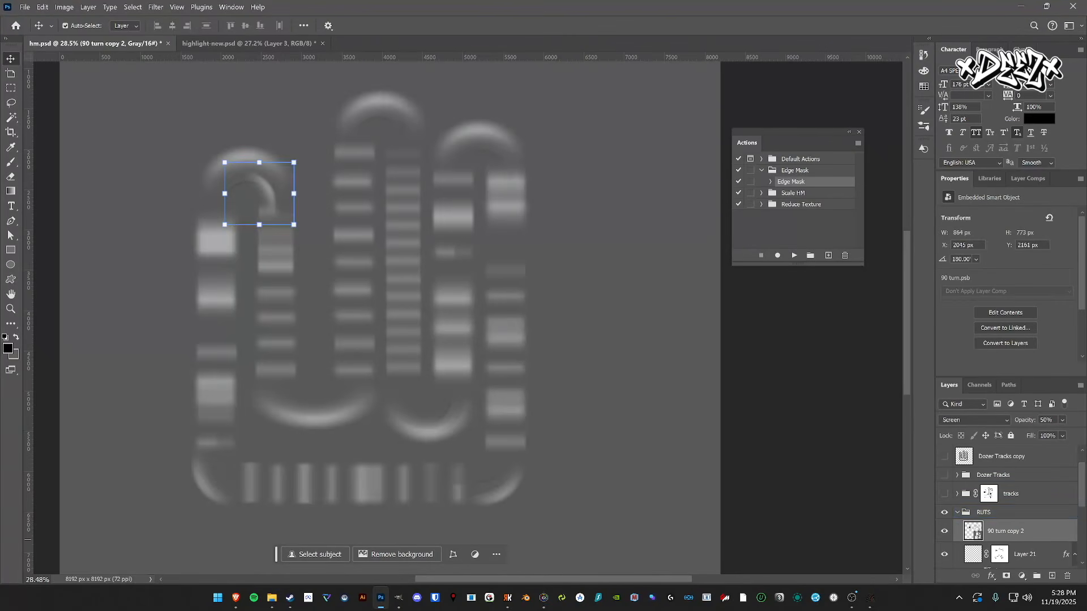
- Copy the RUTS group from hm.psd into highlight-new.psd above Layer 3, accepting the bit depth difference
left_click(957, 512)
key("ctrl")
left_click_drag(292, 59, 422, 171)
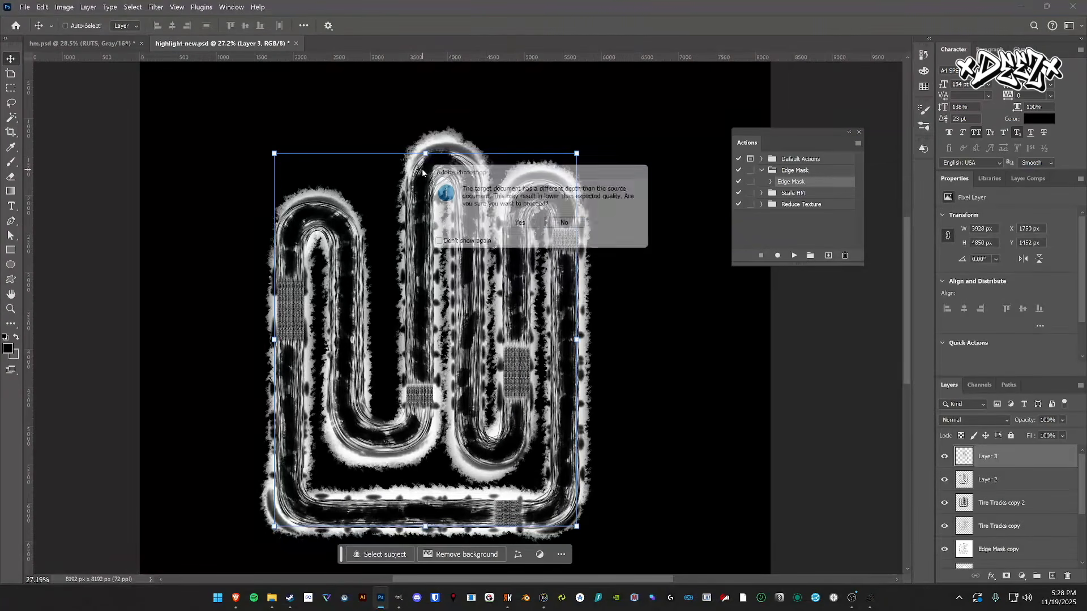
left_click(519, 223)
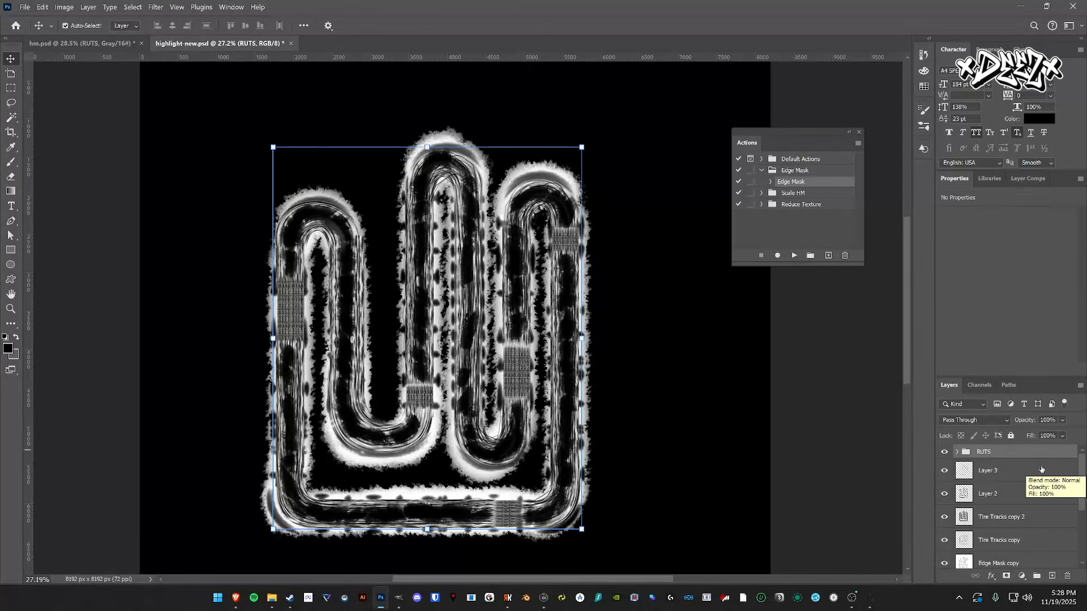
- Examine the copied RUTS group's layers and compare the group with its original in hm.psd
left_click(957, 452)
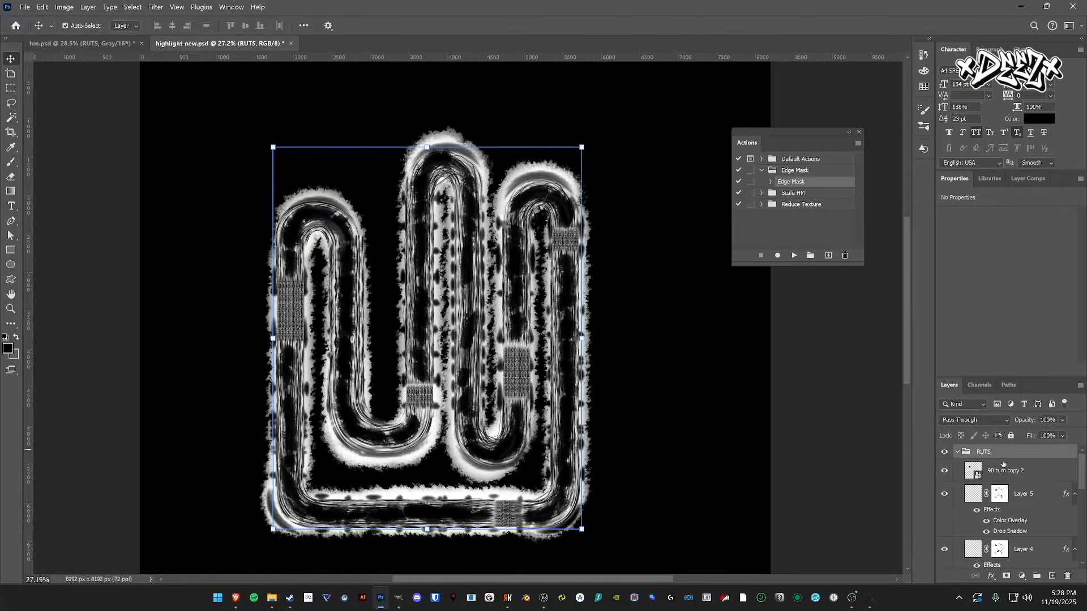
left_click(1005, 470)
left_click(85, 44)
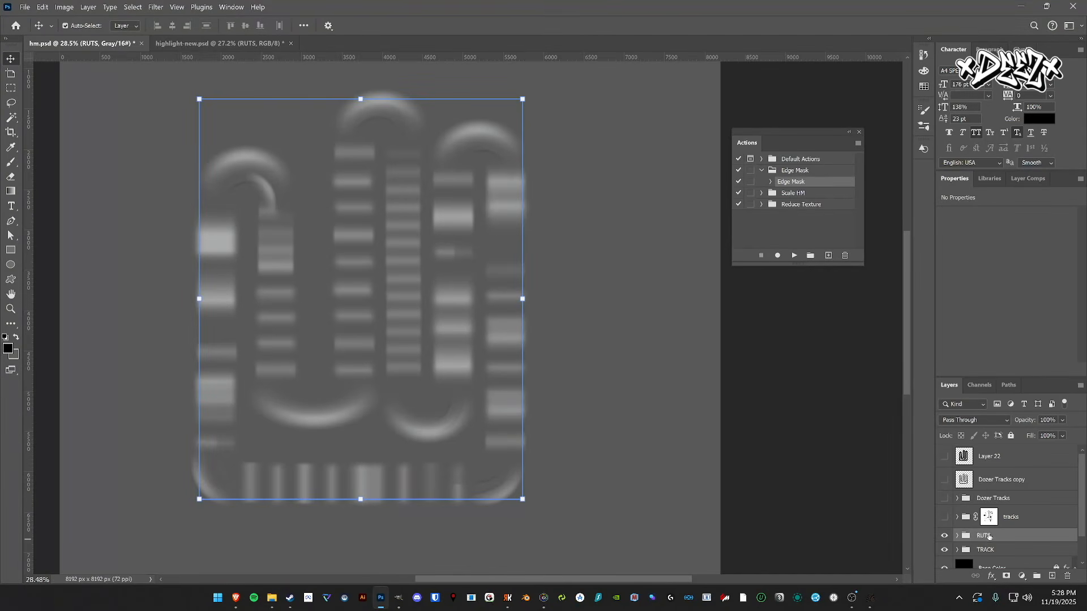
left_click(253, 44)
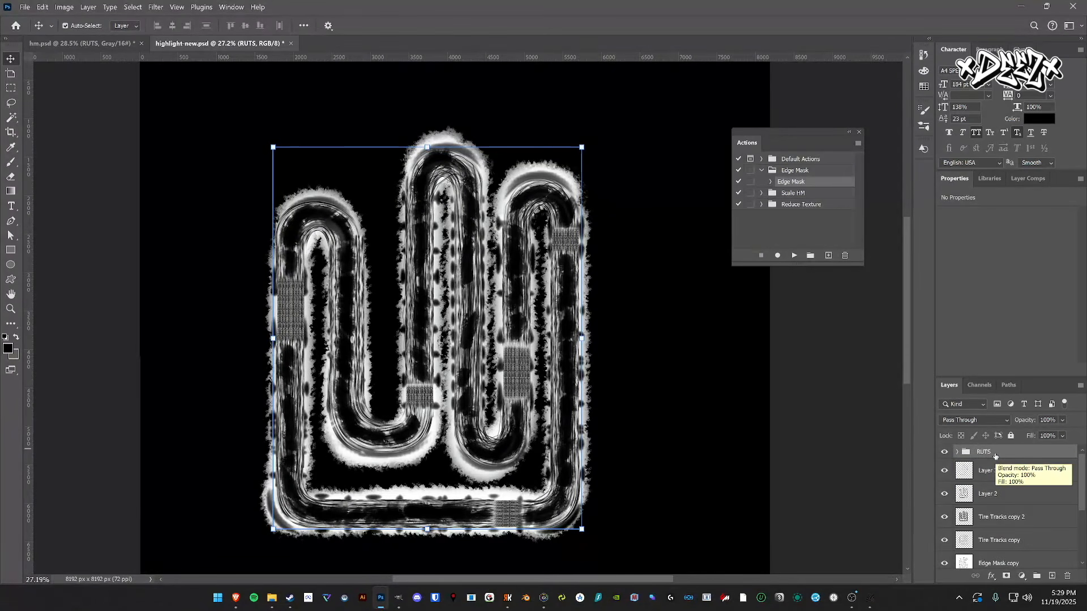
- Set the layers from 90 turn copy 2 to Layer 4 in RUTS to 100% opacity and hide the Color Overlay on Layers 4 and 5
left_click(957, 452)
left_click(1010, 474)
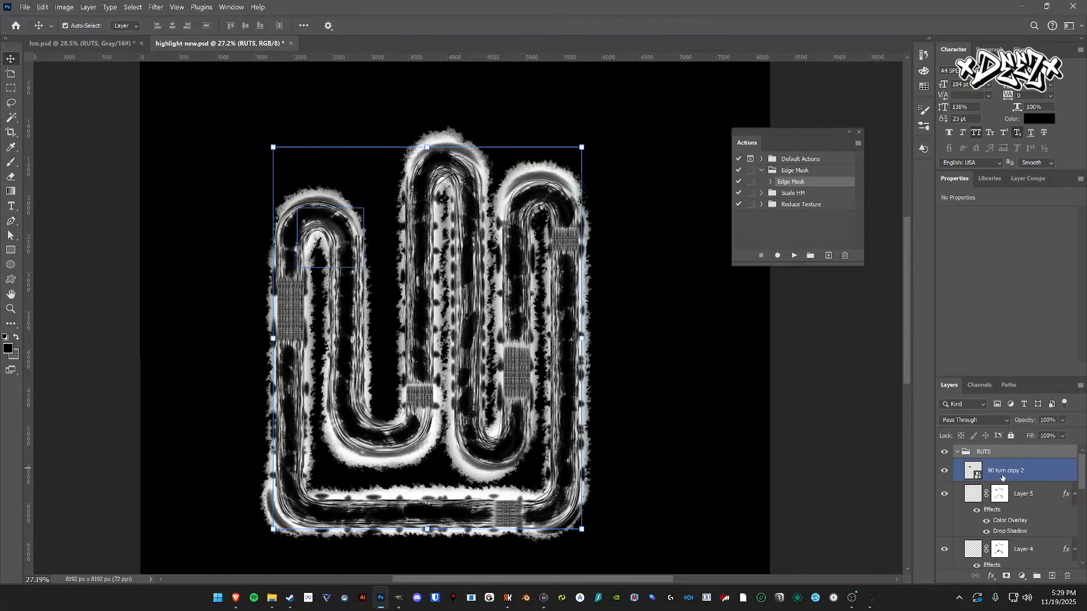
scroll(1010, 477, "down", 5)
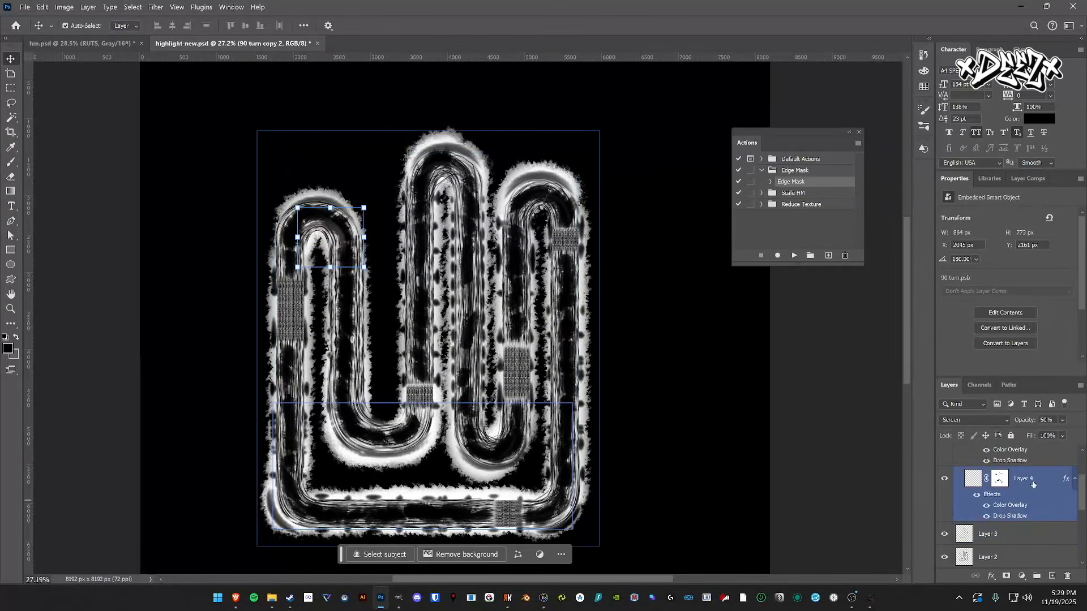
left_click(1031, 483, "shift")
type("100")
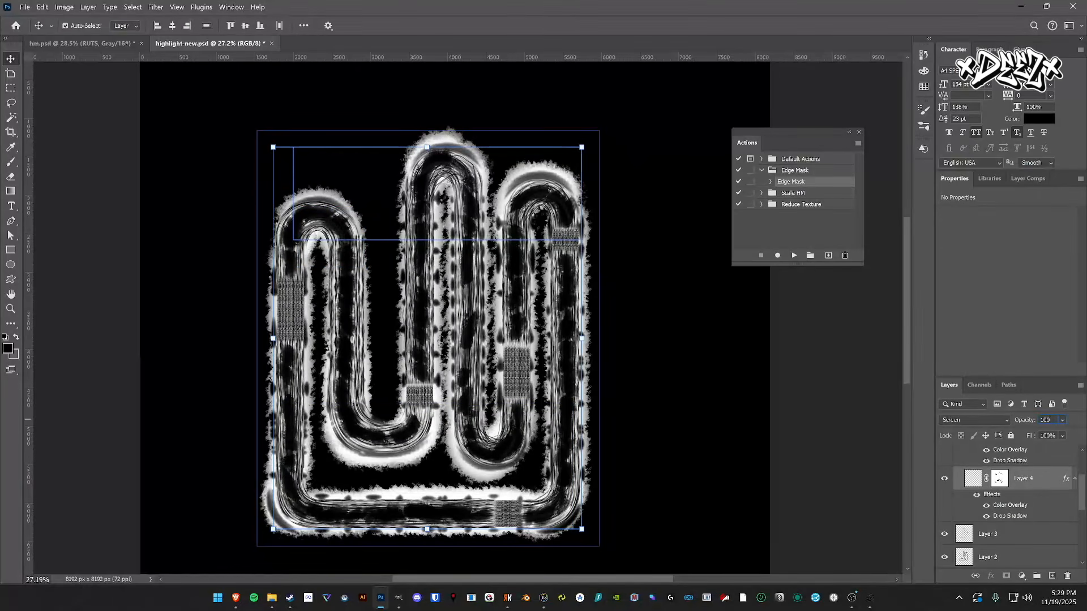
key("Return")
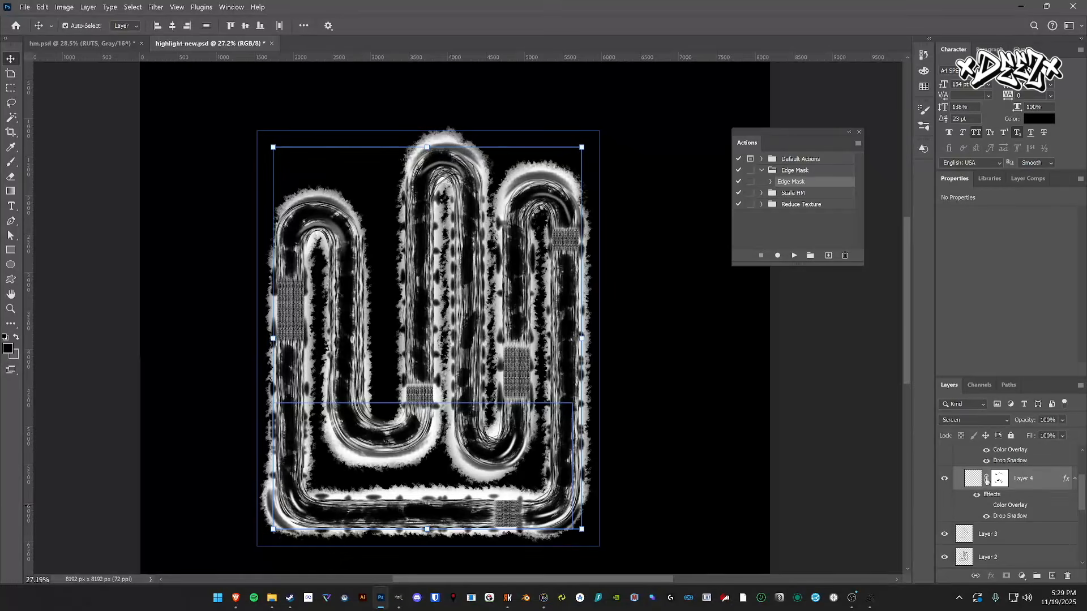
scroll(989, 453, "up", 4)
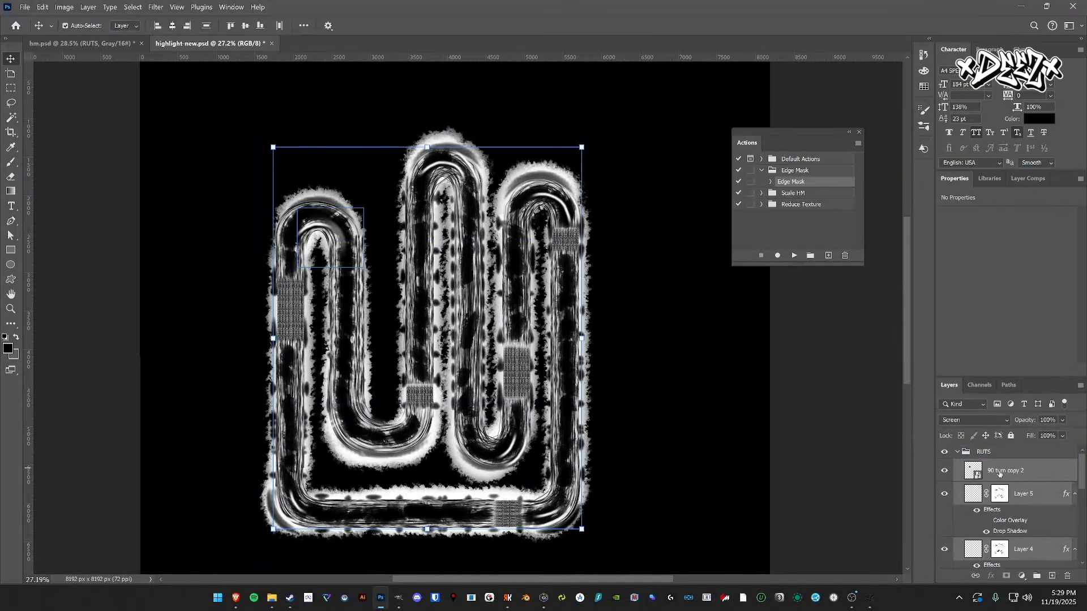
- Duplicate the 90 turn copy 2 layer three times to strengthen the leftmost inner curve, and collapse the RUTS group
left_click(1018, 472)
key("ctrl+j")
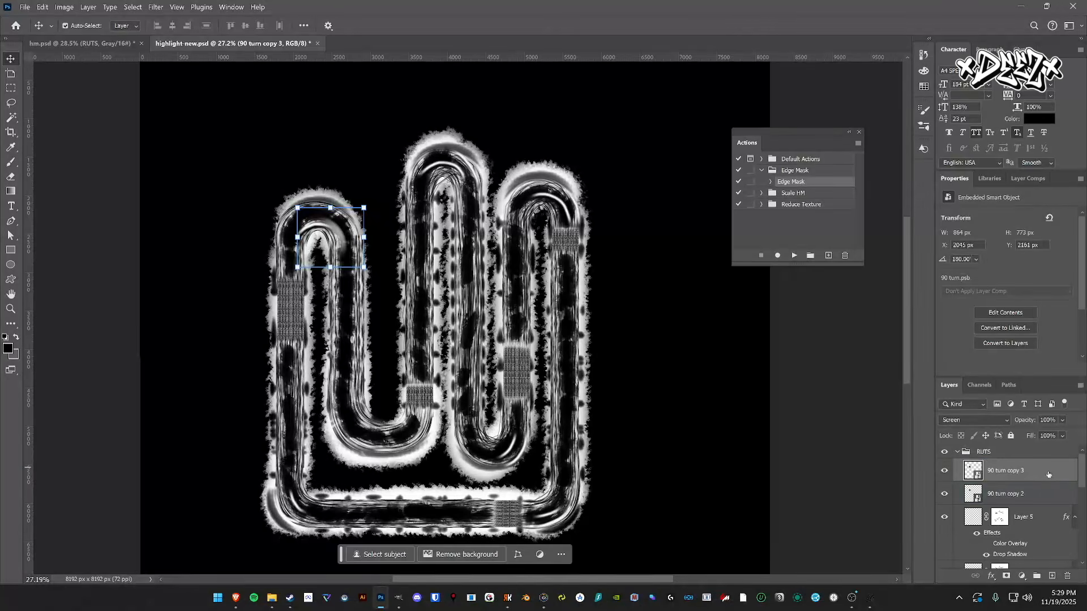
key("ctrl+j")
key("ctrl+j")
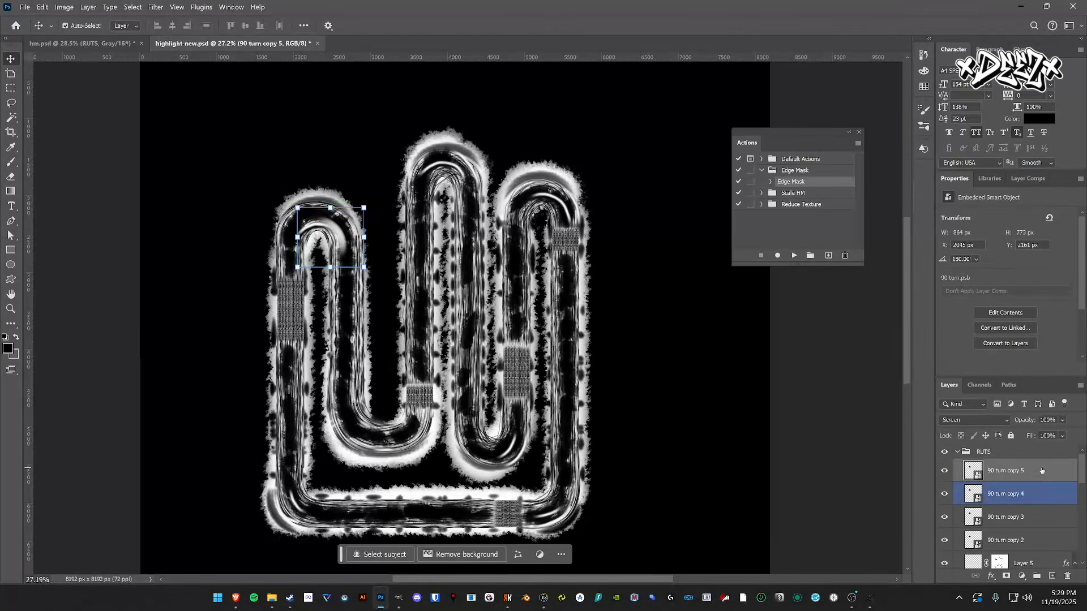
left_click(957, 452)
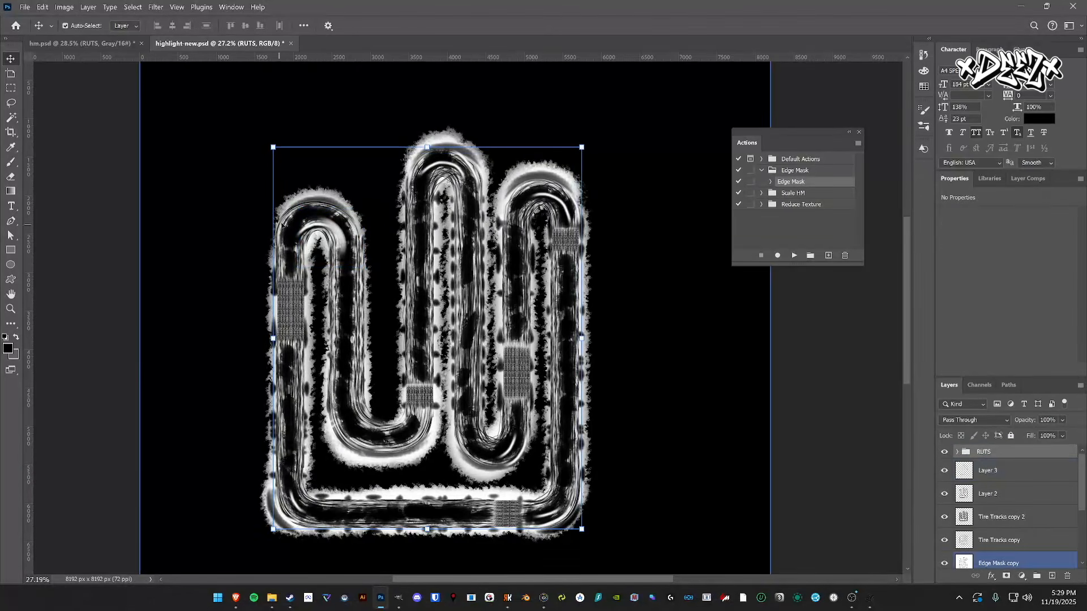
- Copy the whole canvas merged, including the ruts, paste it into the Alpha 1 channel and clear the selection
scroll(338, 227, "up", 6)
scroll(571, 91, "down", 5)
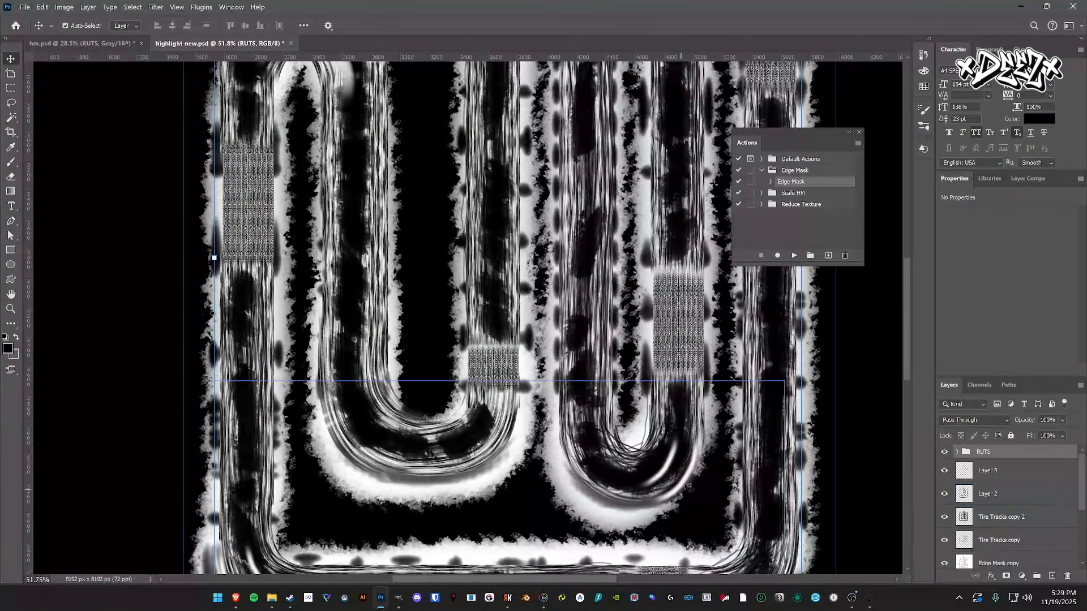
scroll(630, 485, "down", 3)
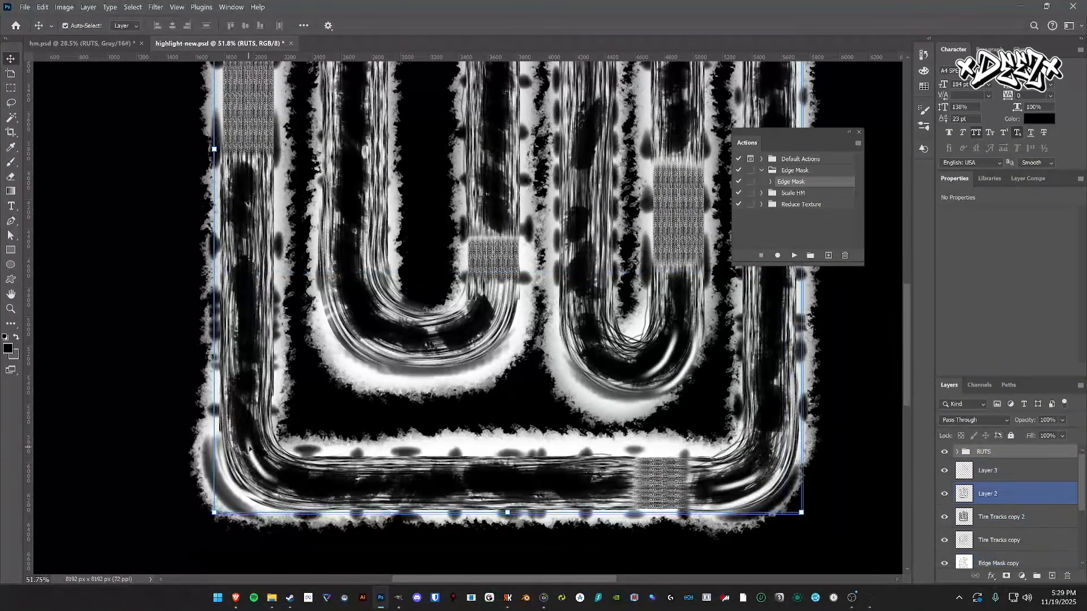
scroll(508, 424, "down", 5)
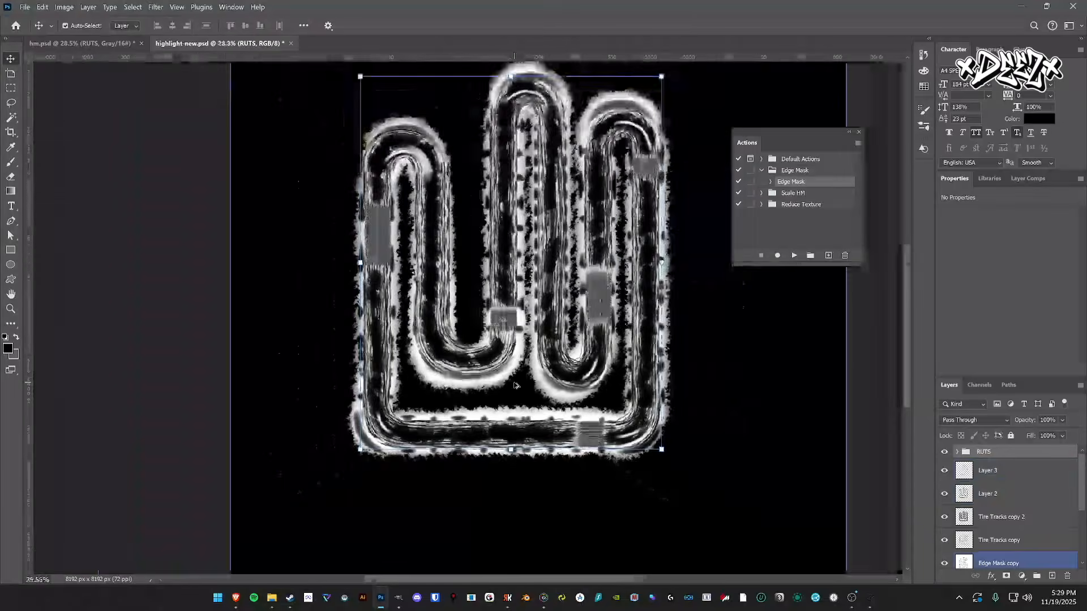
key("m")
left_click_drag(306, 97, 753, 532)
left_click(43, 6)
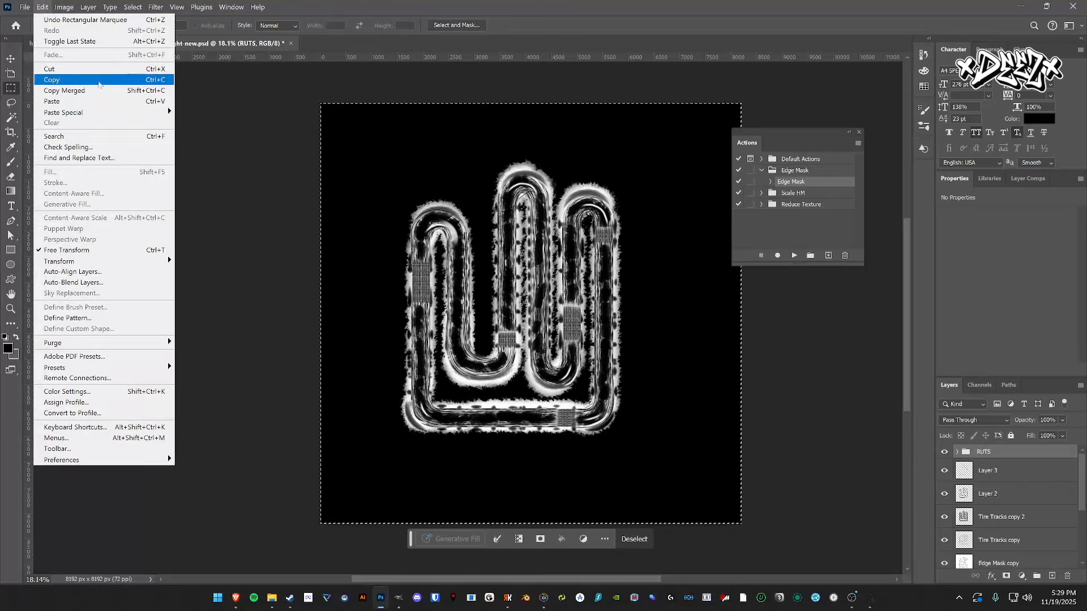
left_click(65, 91)
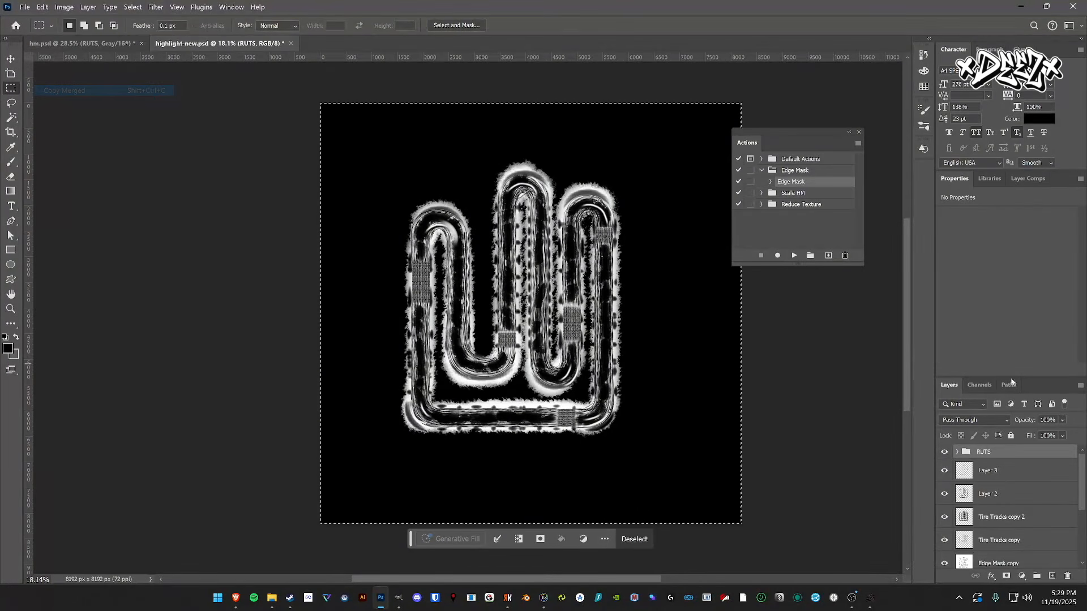
left_click(979, 385)
left_click(988, 491)
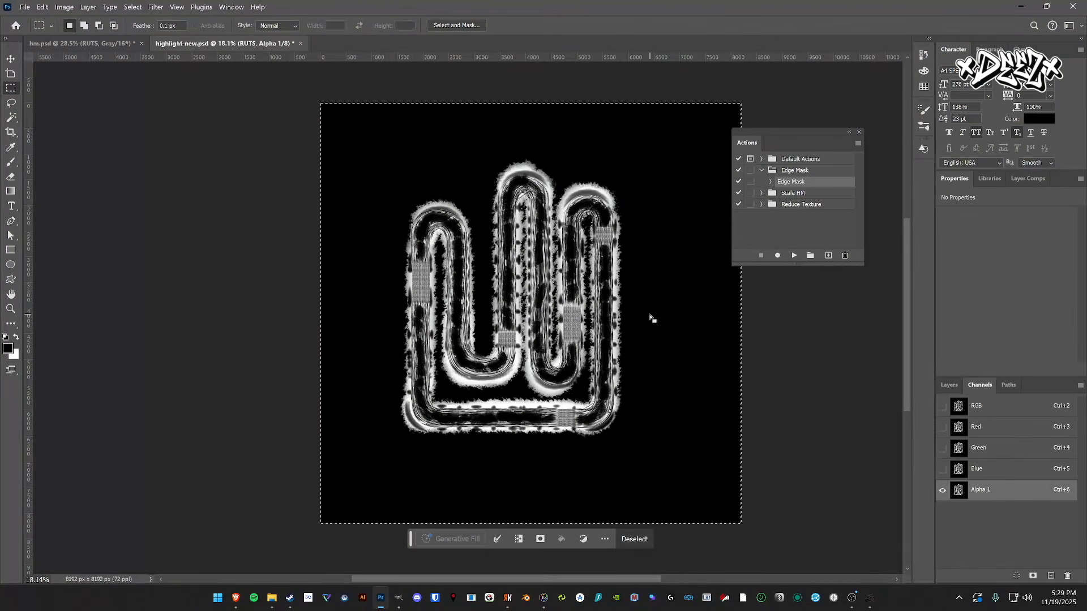
scroll(438, 229, "up", 6)
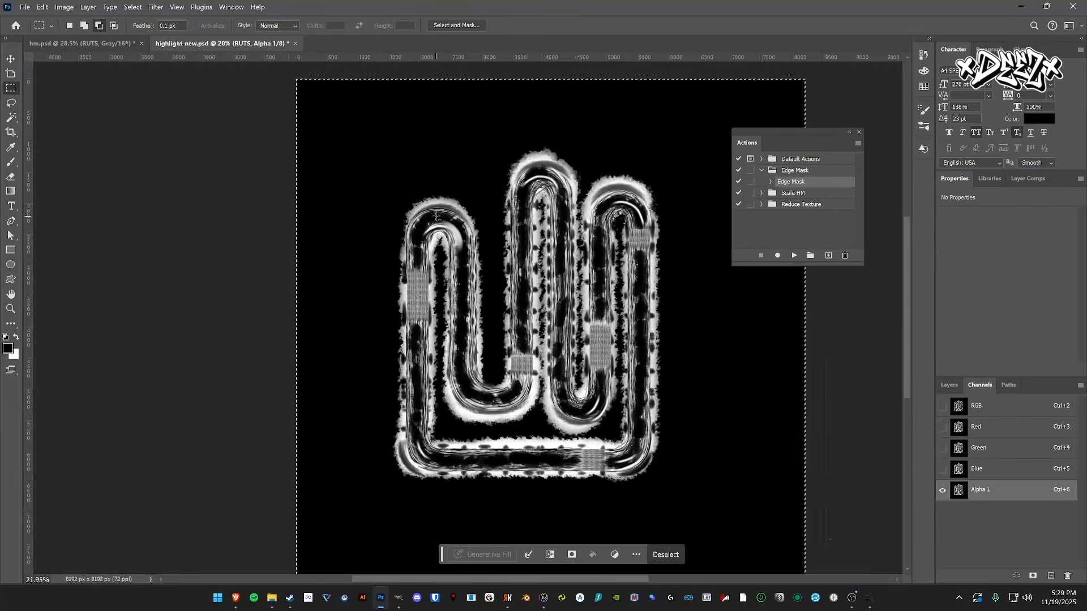
scroll(669, 388, "down", 4)
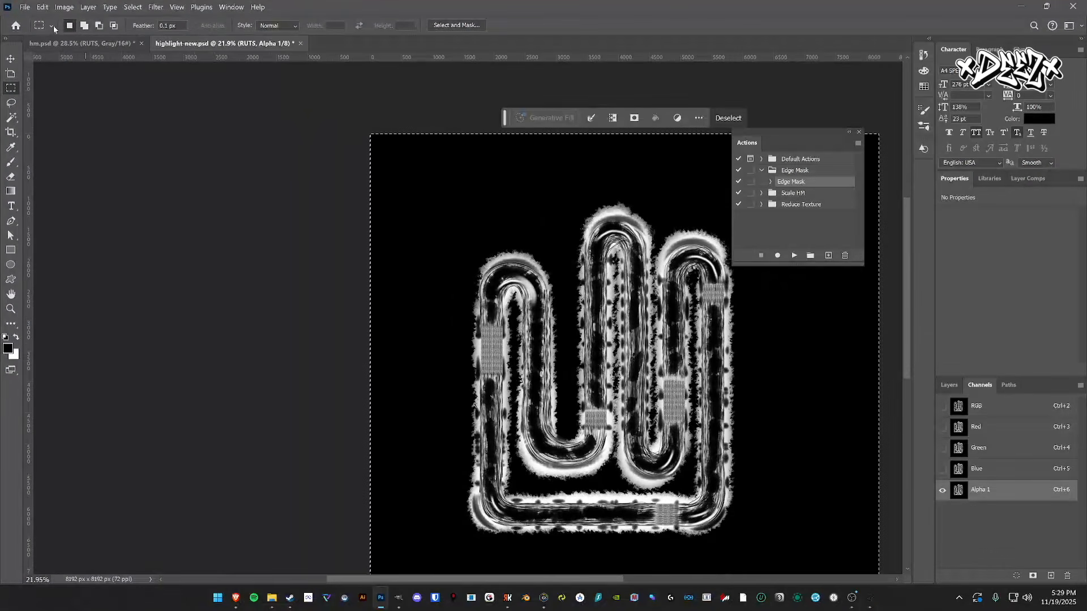
key("ctrl+d")
- Save the mask in DDS format over rough.dds in the Masks folder, using DXT5 and Alpha 1 as the alpha channel
left_click(25, 7)
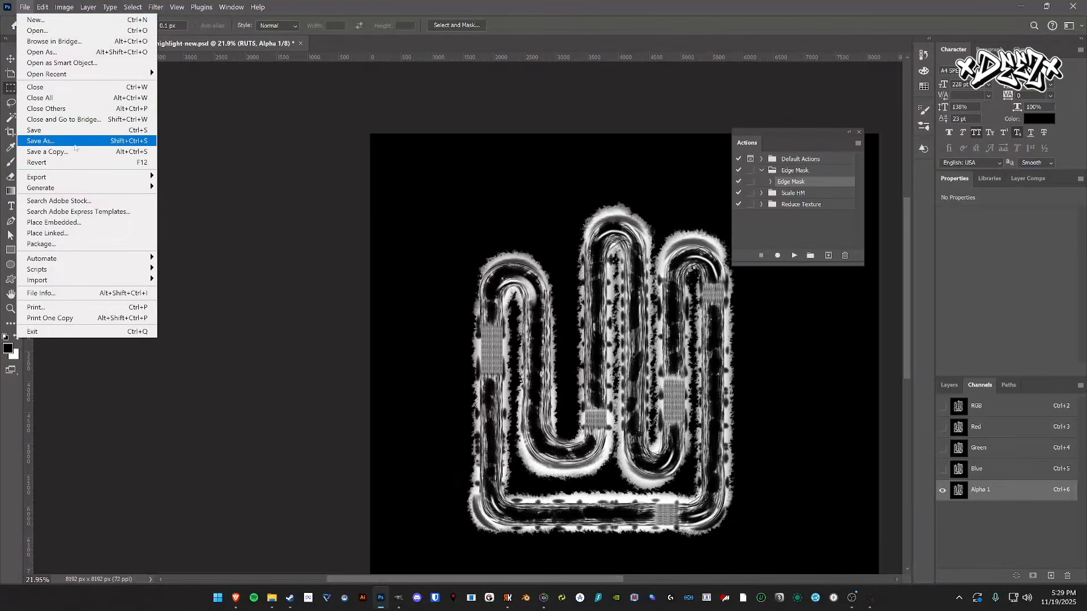
left_click(57, 145)
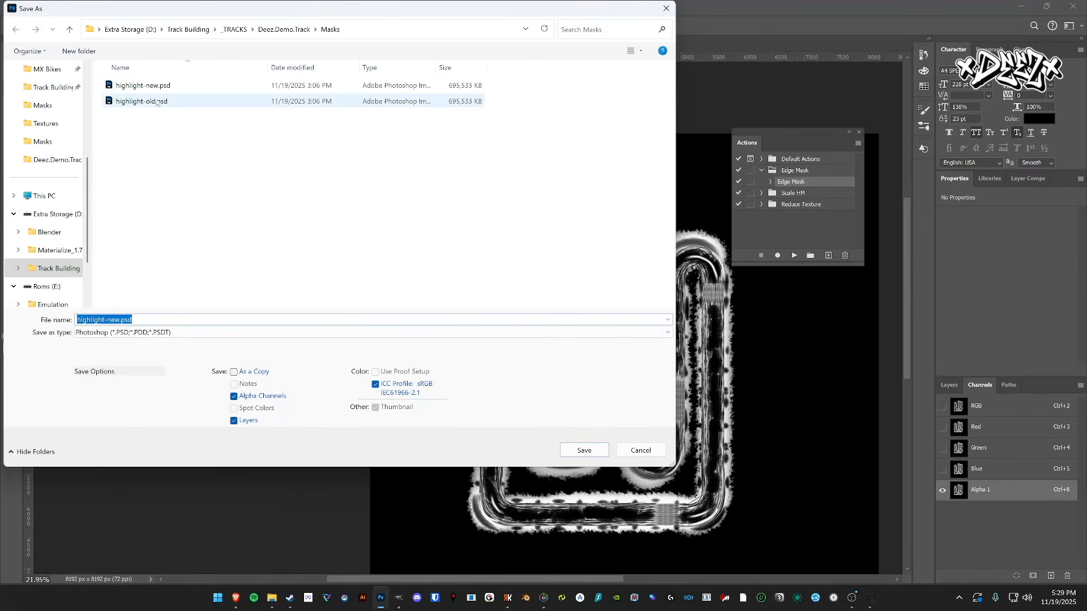
left_click(165, 334)
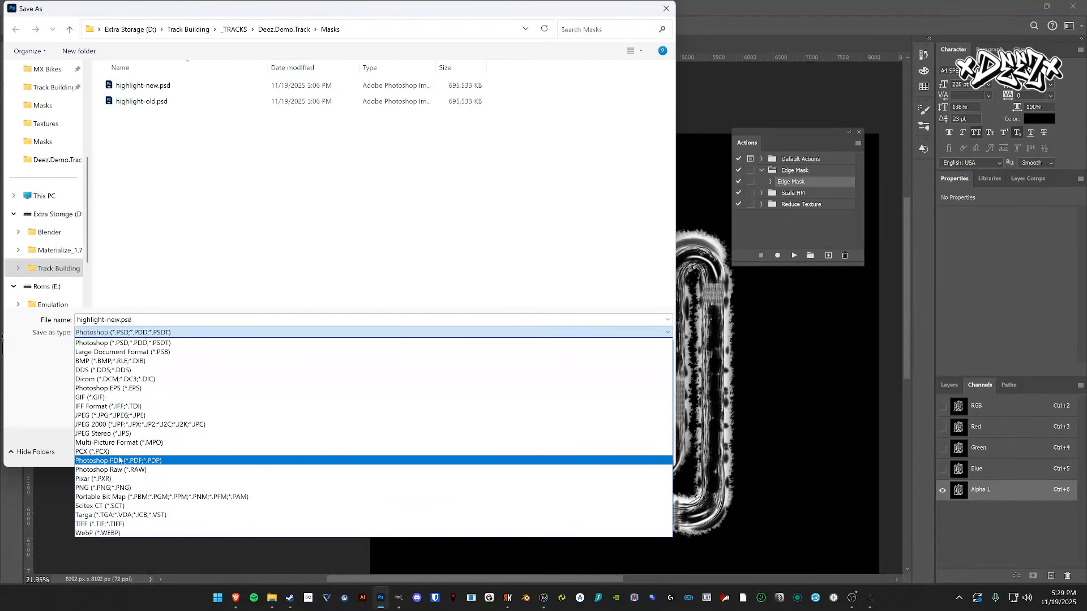
left_click(124, 371)
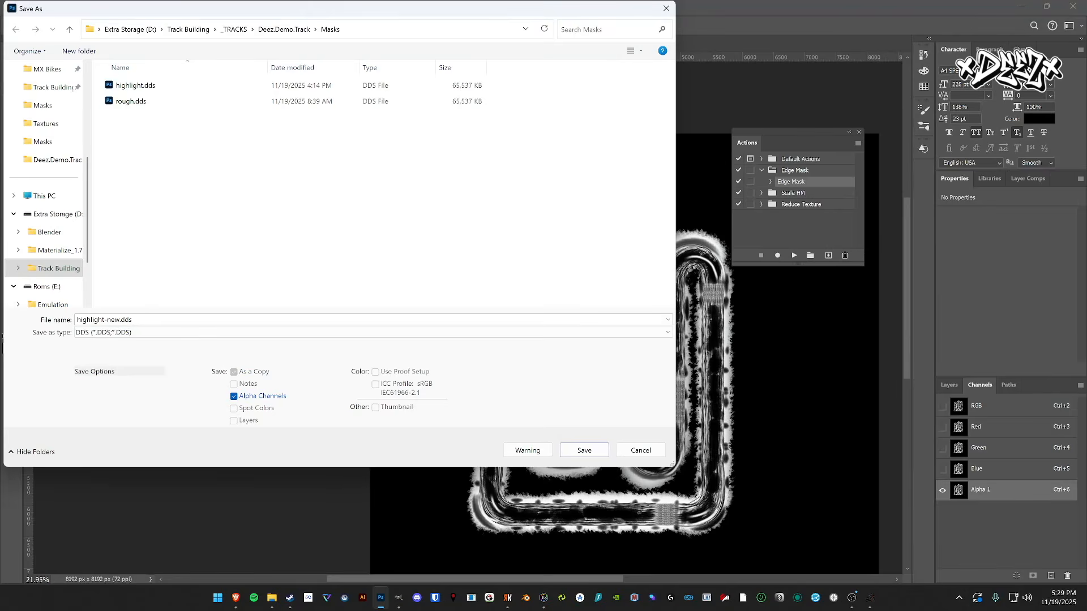
left_click(144, 102)
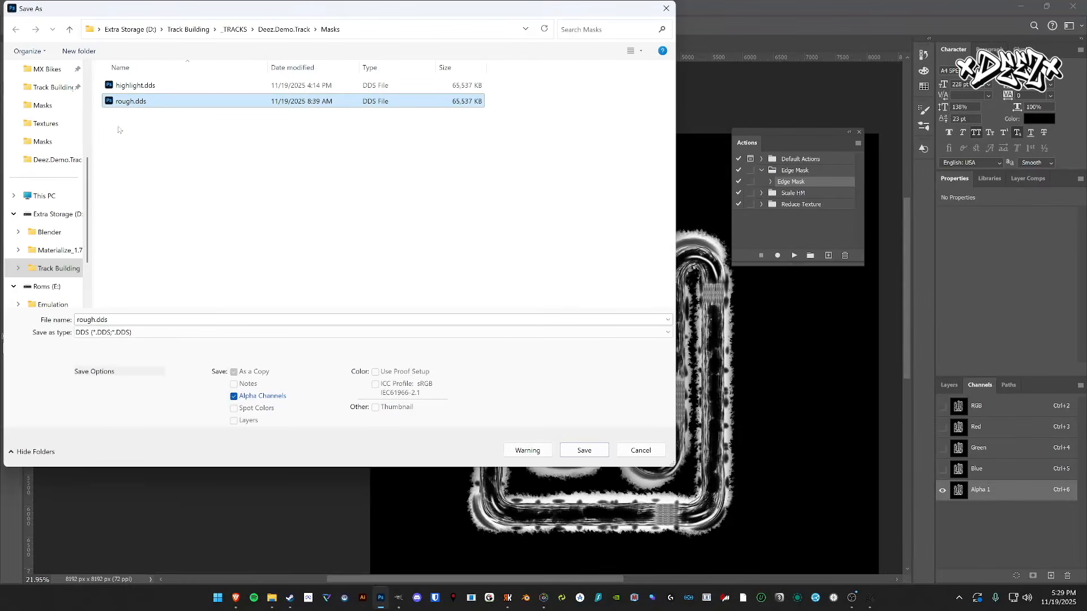
left_click(577, 446)
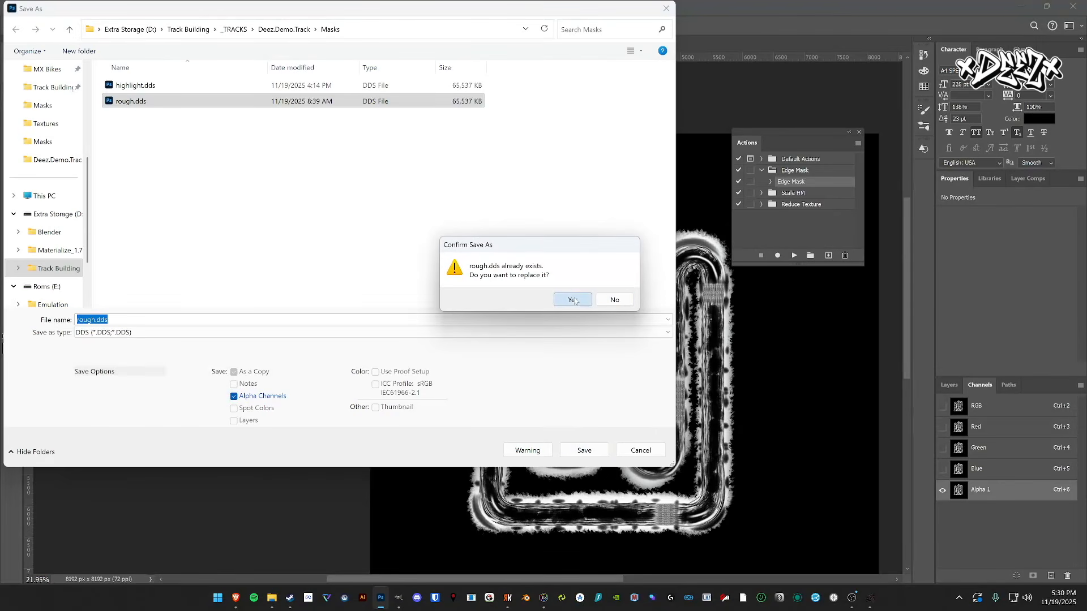
left_click(573, 300)
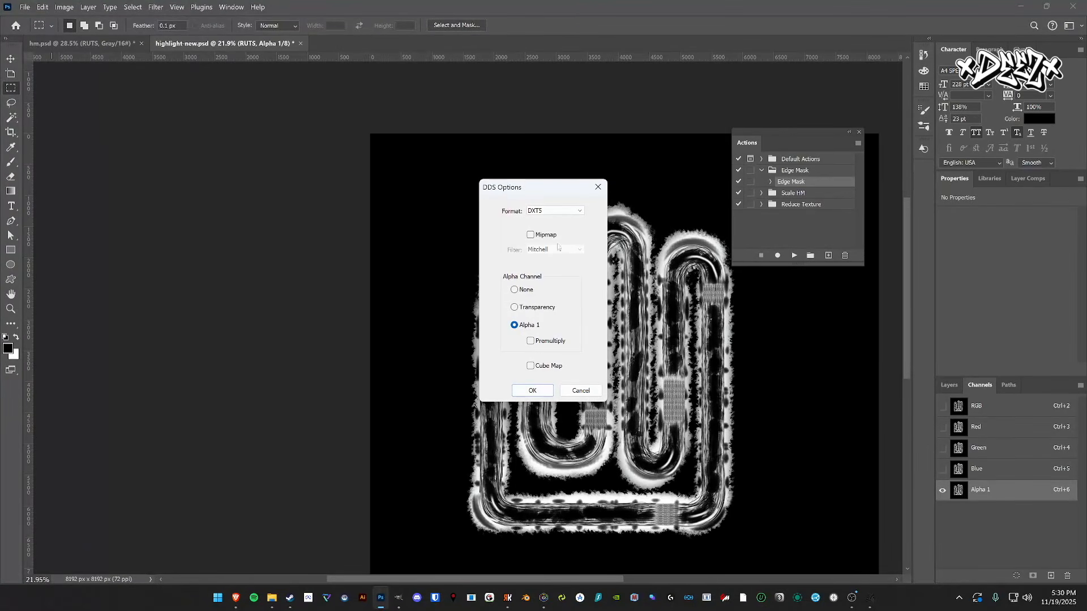
left_click(532, 391)
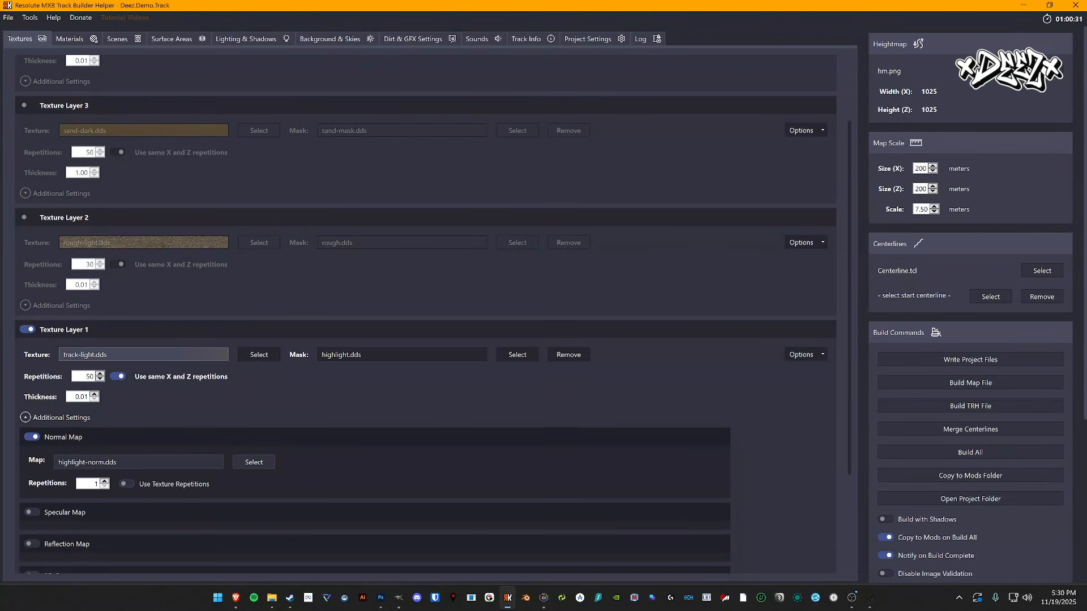
- Switch to Resolute MXB Track Builder Helper and enable Texture Layer 2 with its rough.dds mask
left_click(27, 218)
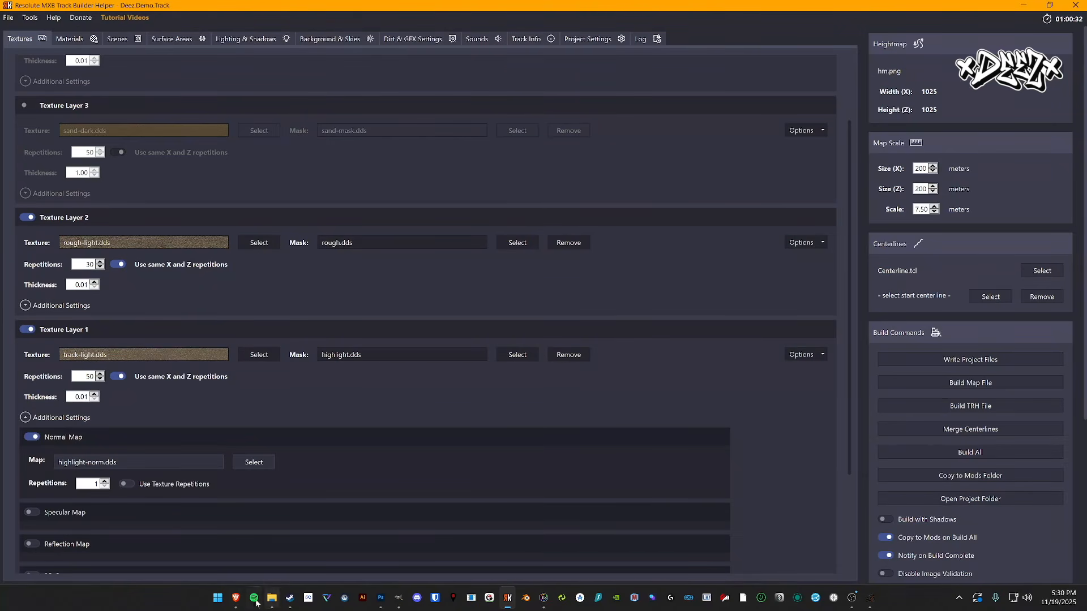
- Switch to the browser and examine Poly Haven's dirt texture results and the Dirt and Rocky Trail 02 texture pages
left_click(236, 599)
mouse_move(275, 603)
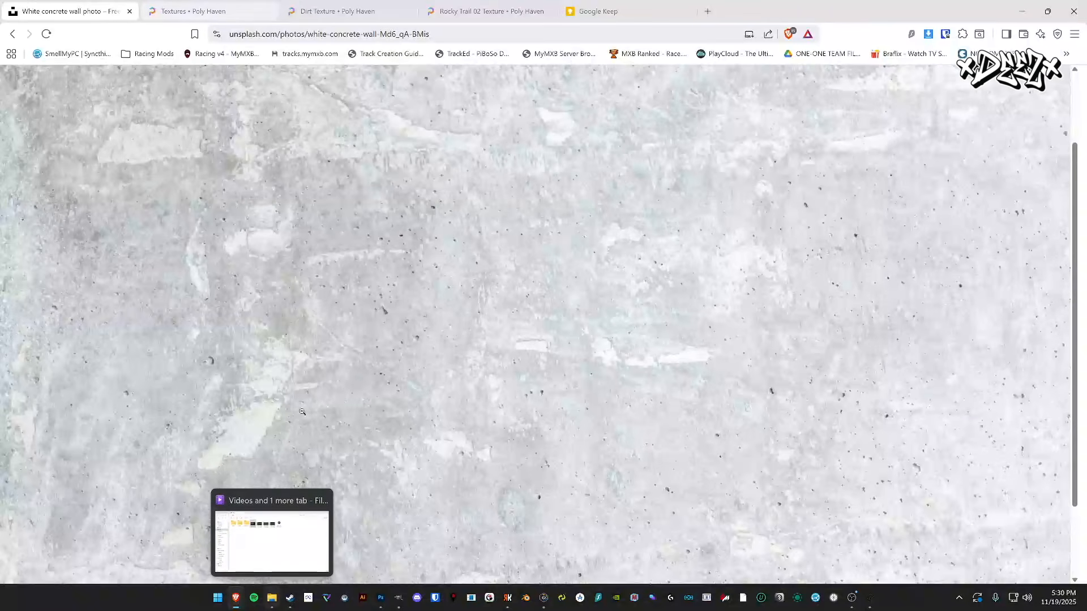
left_click(237, 13)
left_click(323, 13)
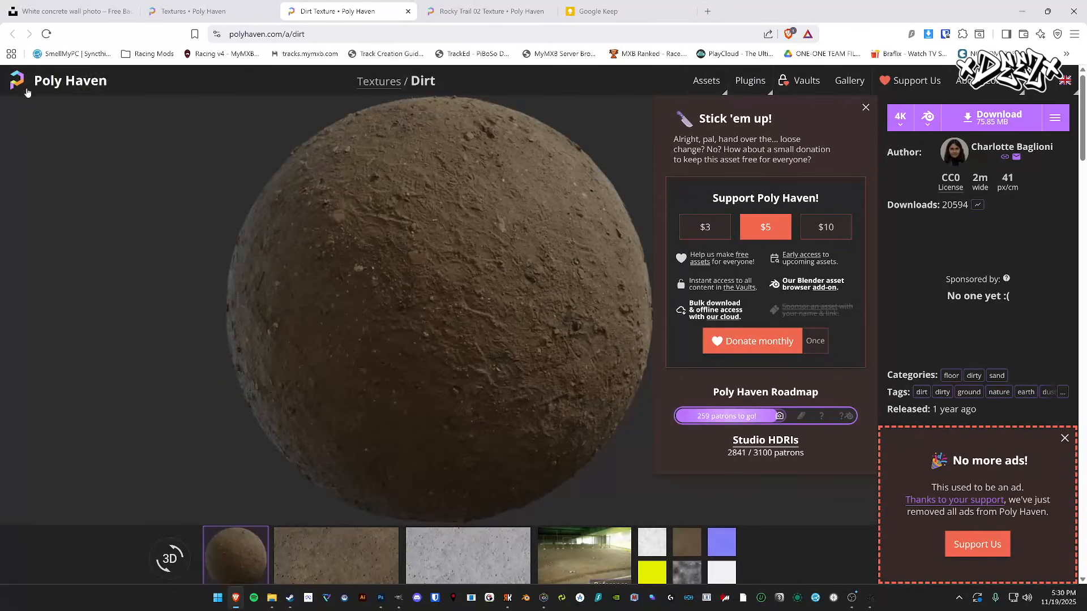
left_click(204, 12)
left_click(70, 117)
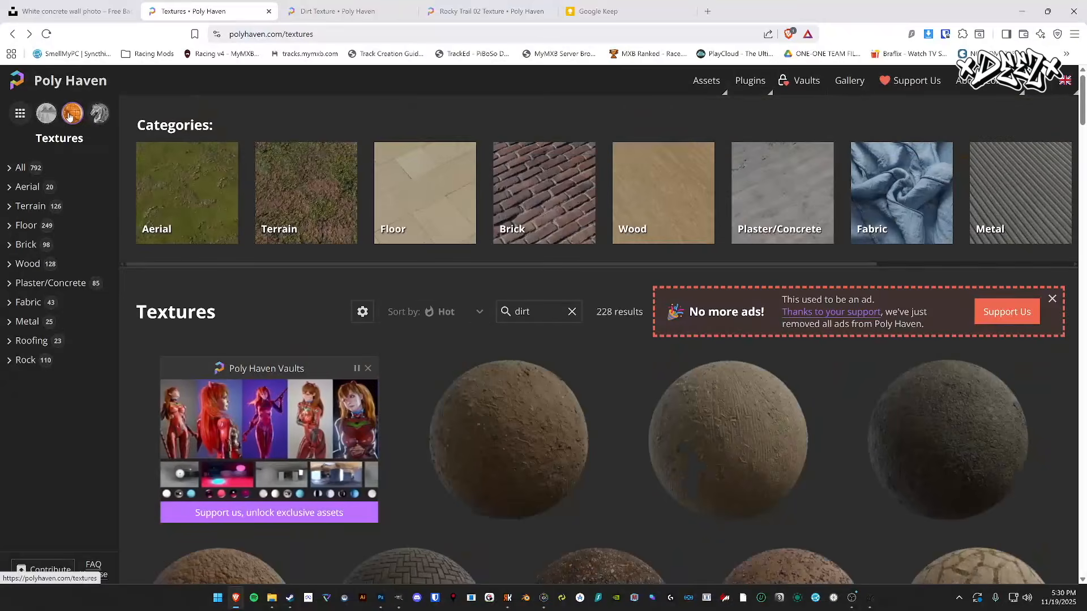
scroll(542, 351, "down", 3)
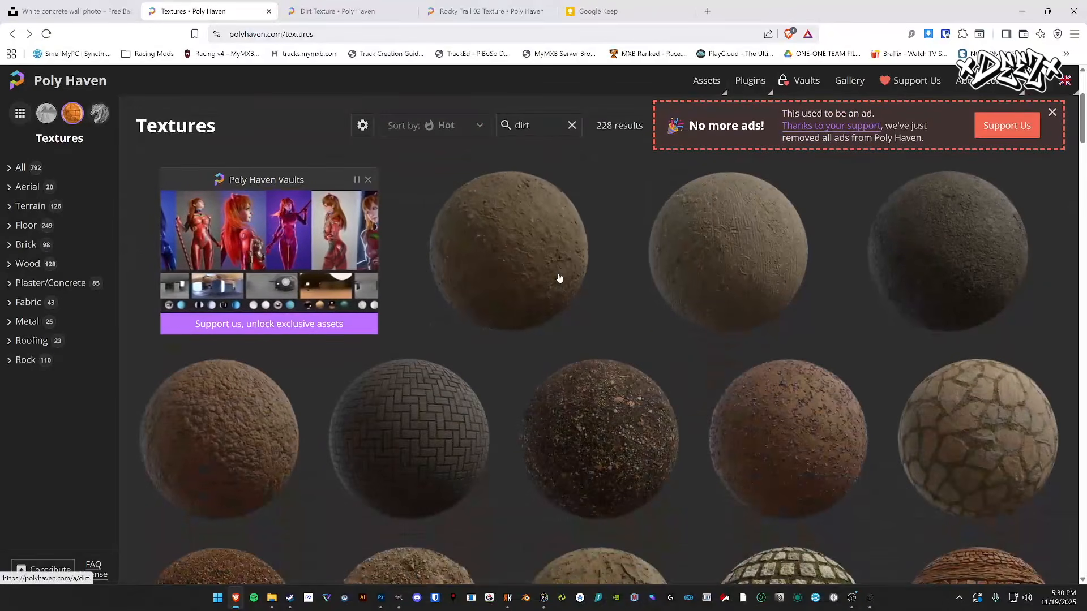
left_click(339, 11)
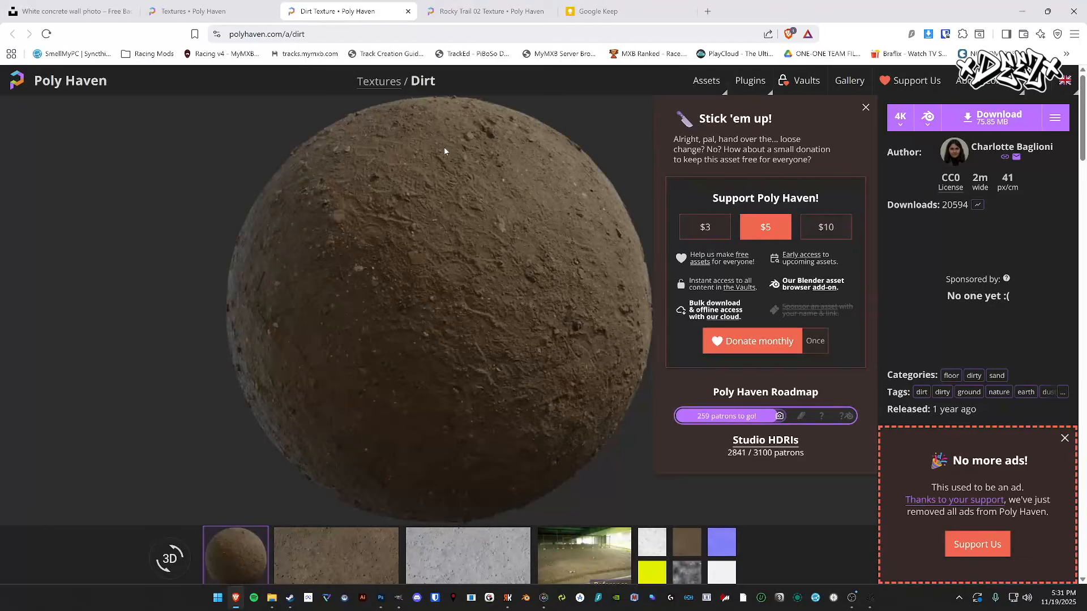
scroll(409, 209, "down", 2)
left_click(482, 11)
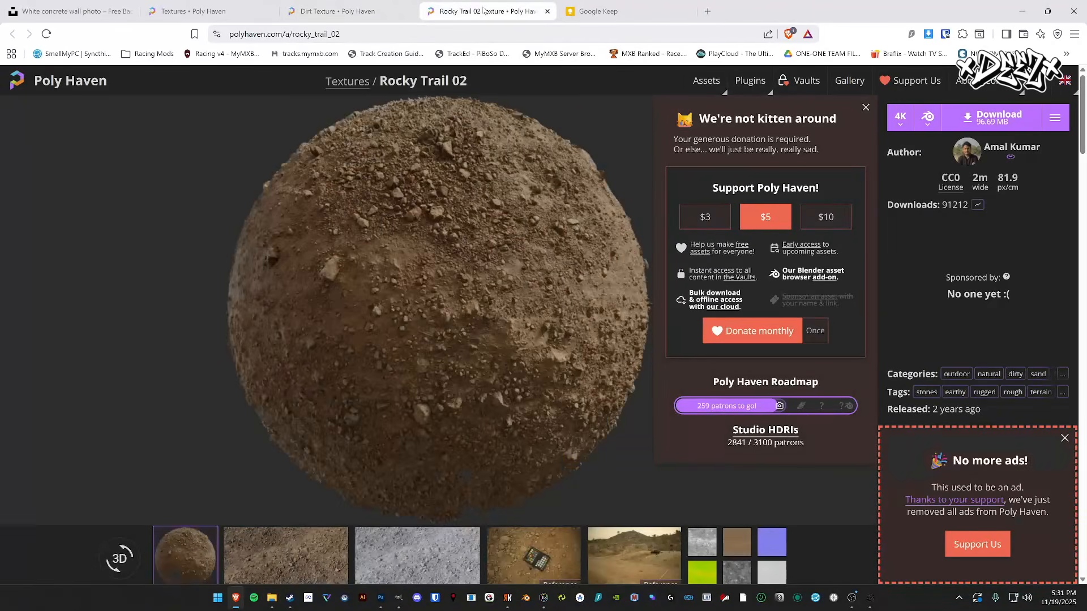
key("ctrl+shift+Tab")
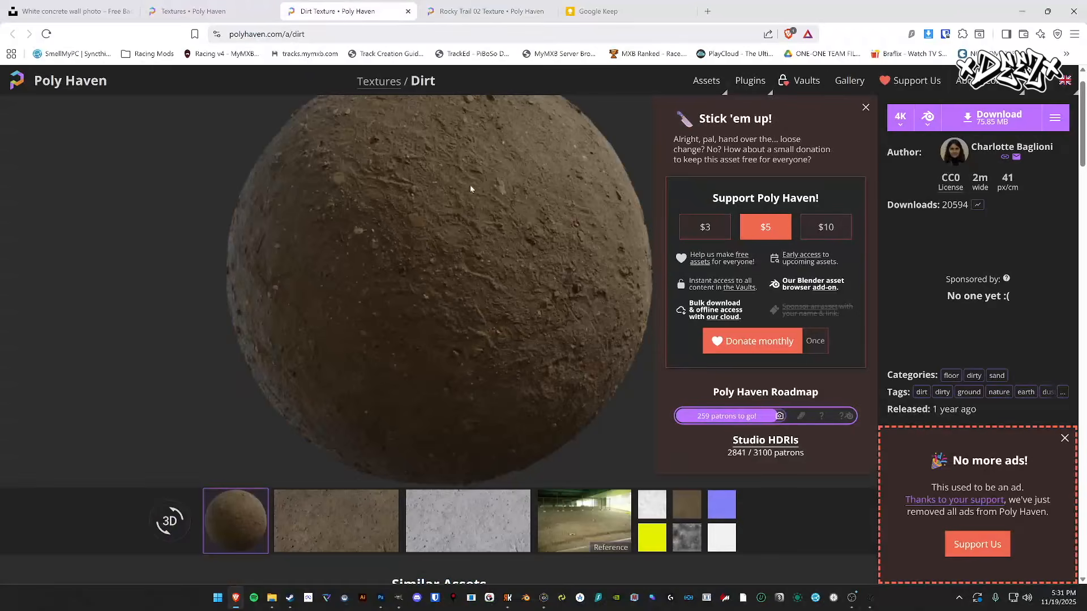
scroll(400, 233, "up", 1)
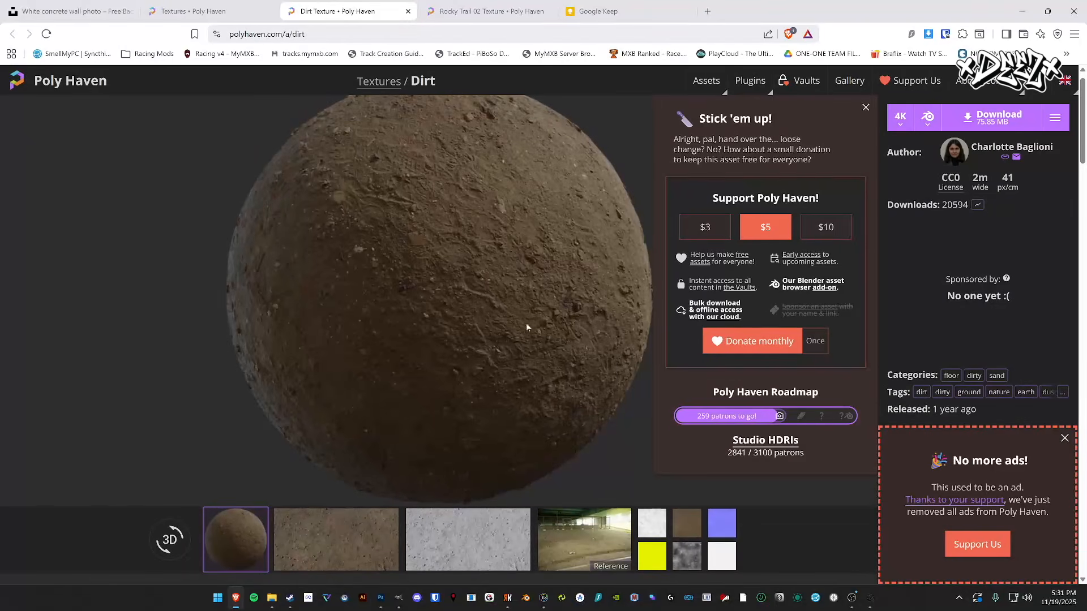
scroll(506, 255, "down", 1)
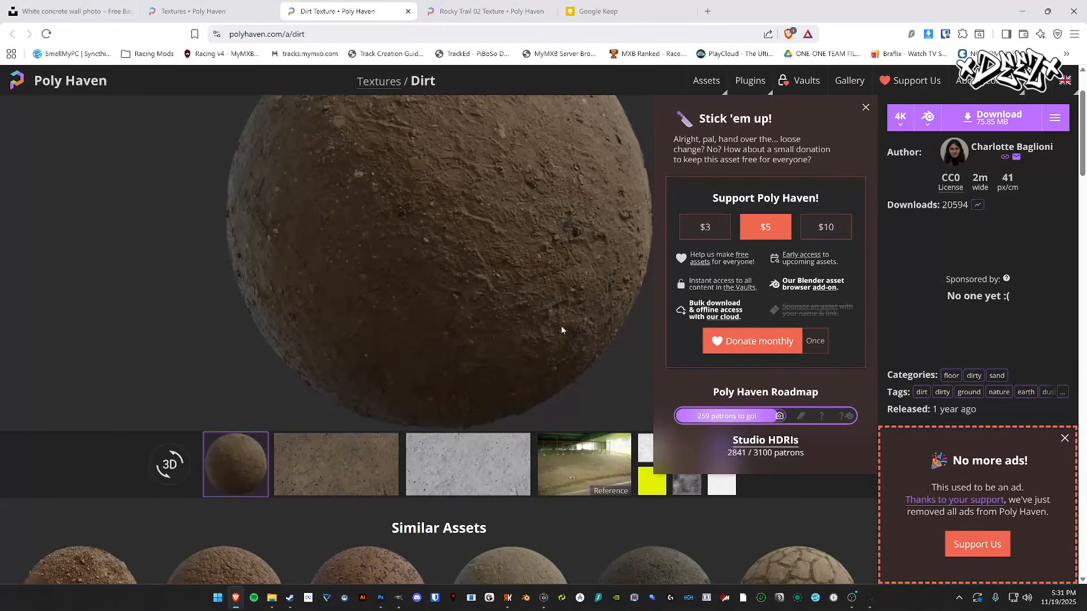
scroll(492, 181, "up", 1)
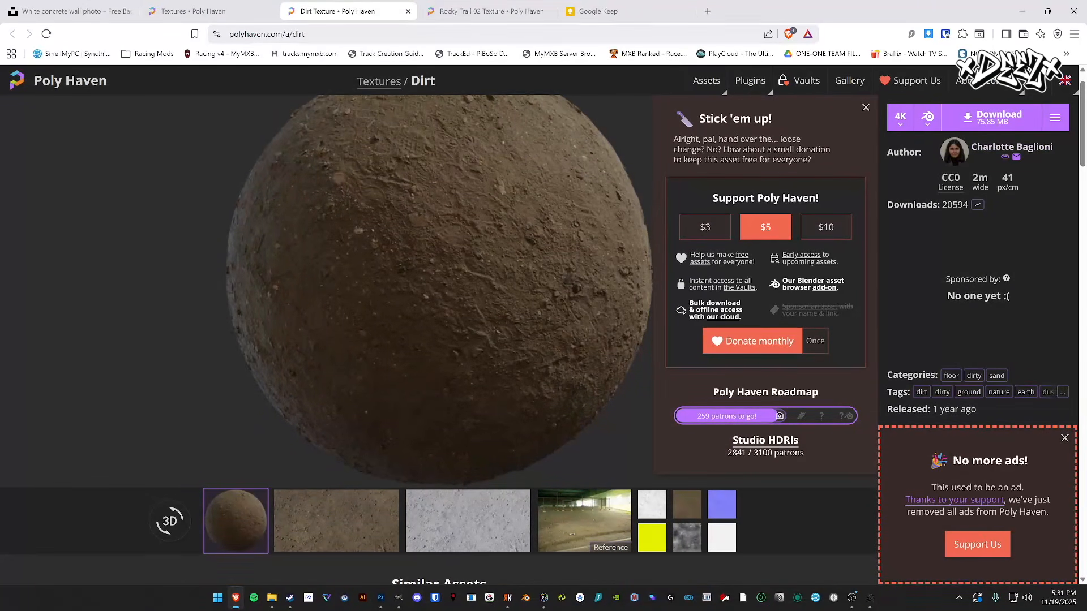
- Switch to File Explorer and open the textures folder inside dirt_4k.blend in Downloads
left_click(276, 604)
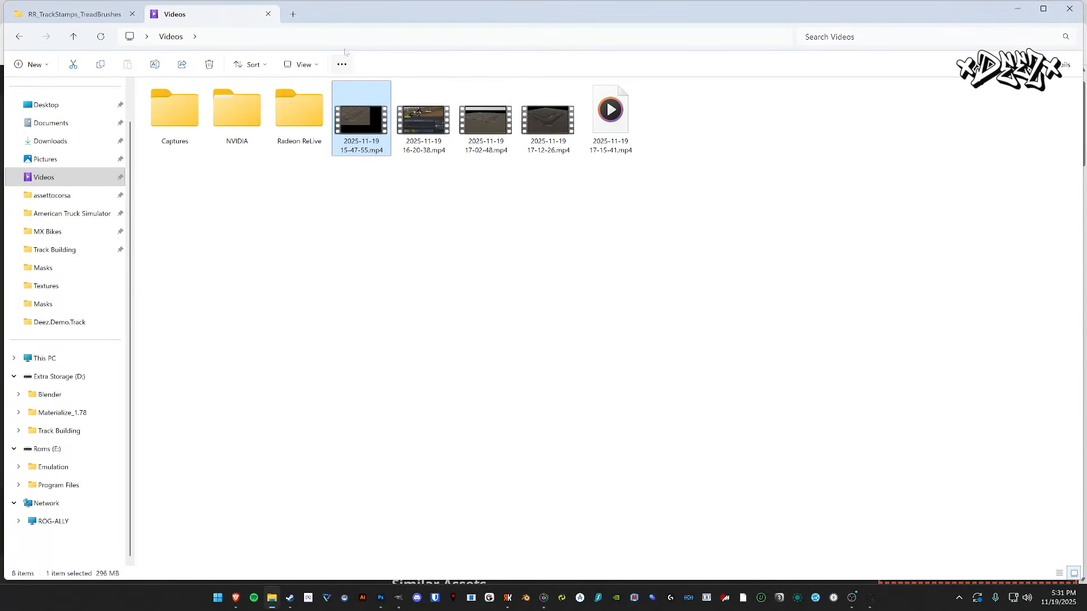
left_click(62, 141)
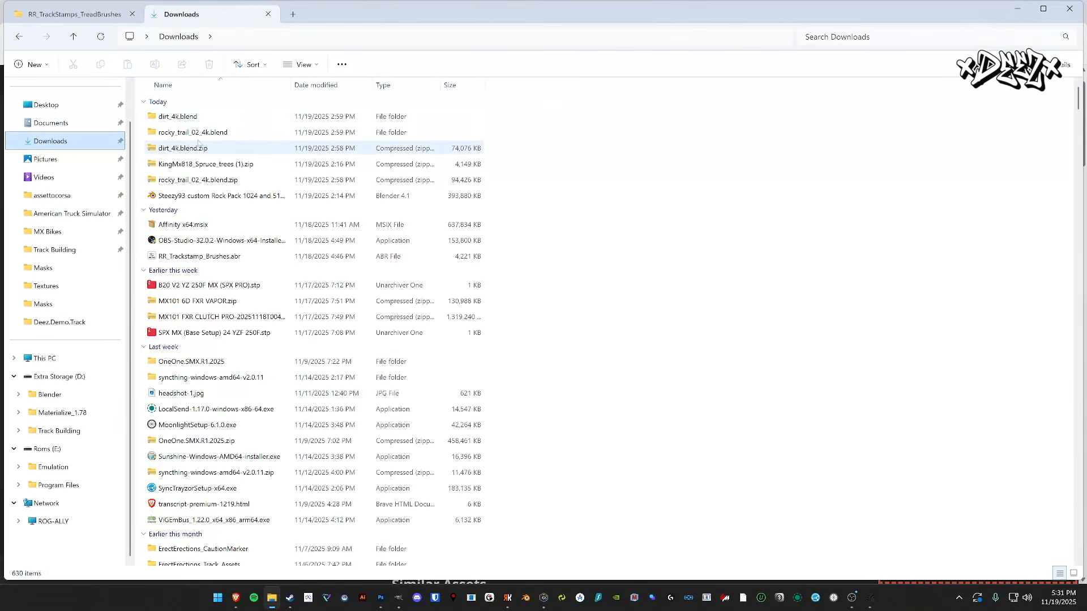
double_click(187, 116)
double_click(210, 133)
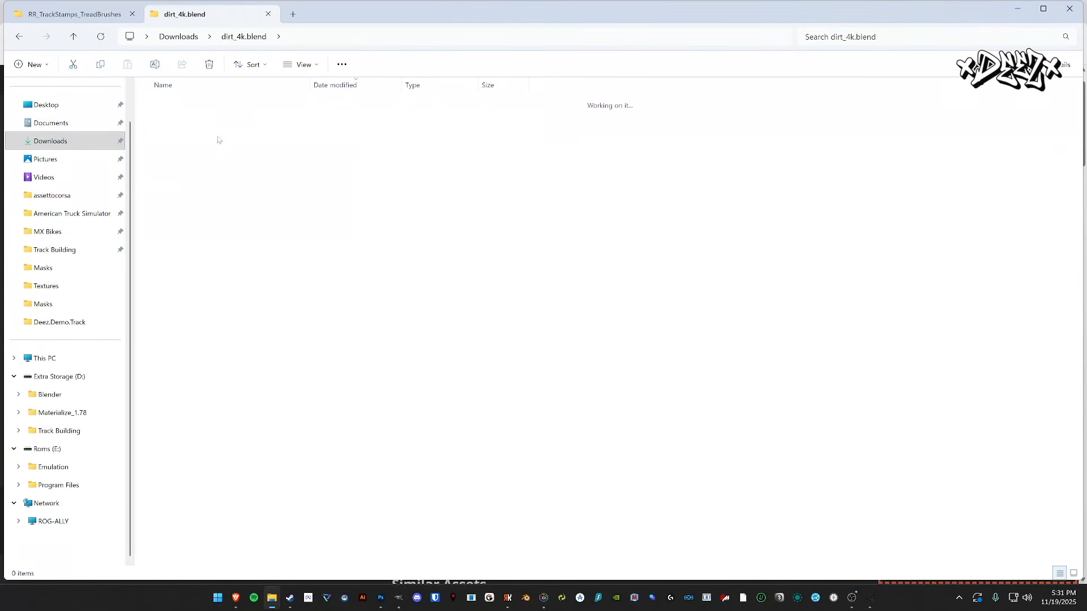
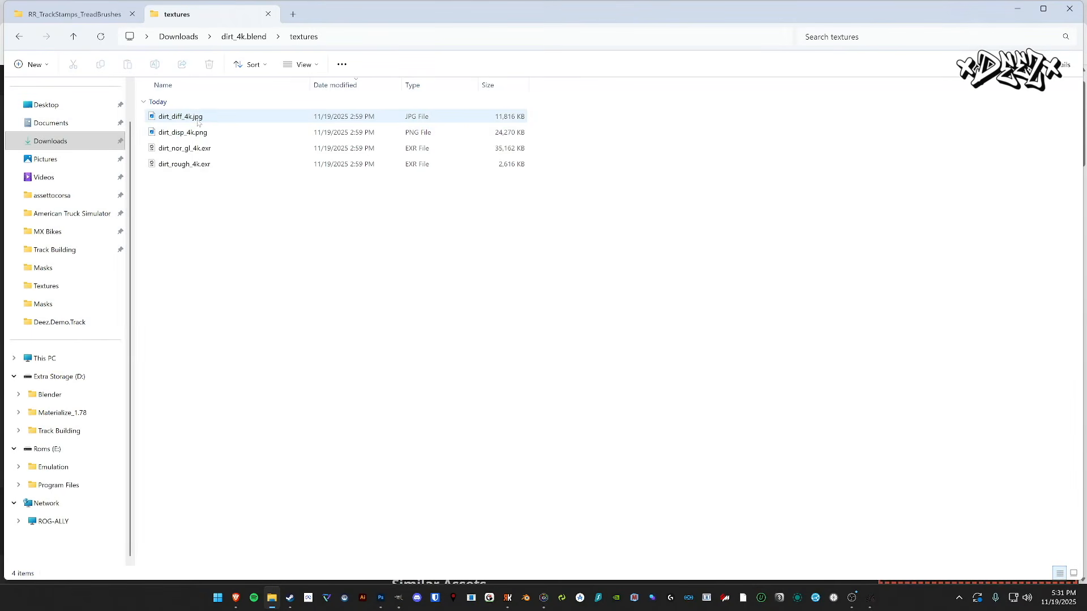
mouse_move(190, 122)
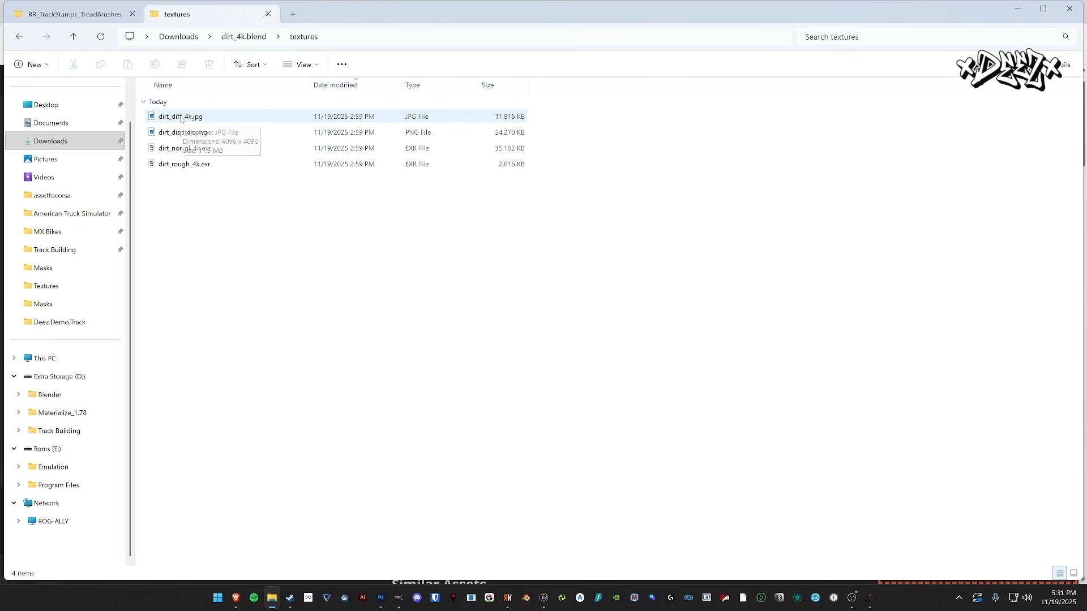
- Switch to Photoshop and open the recent file DirtTextures.psd
left_click(290, 598)
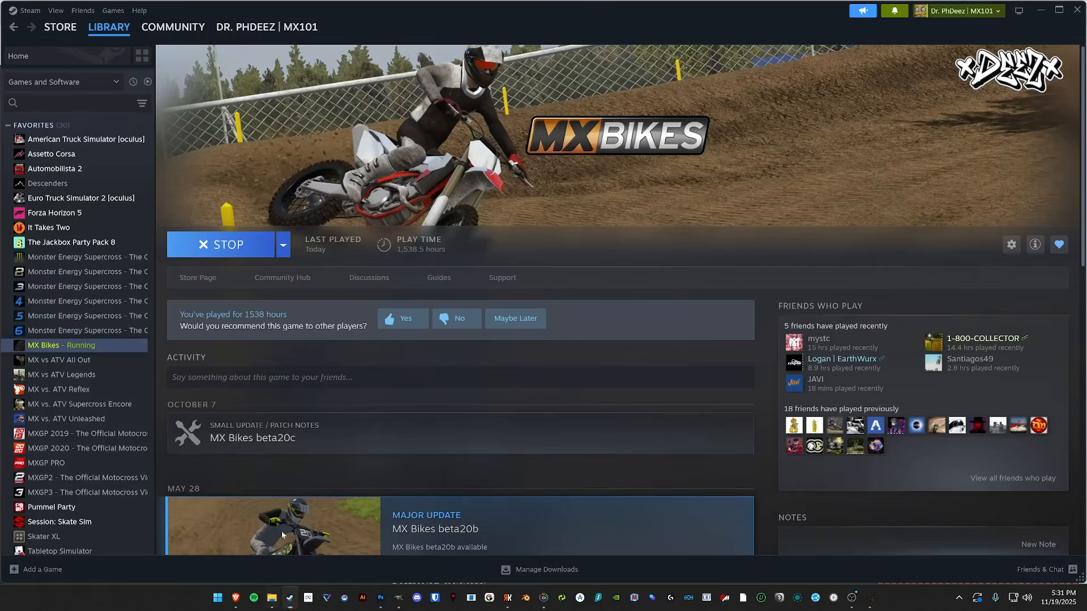
left_click(381, 597)
left_click(25, 6)
mouse_move(63, 76)
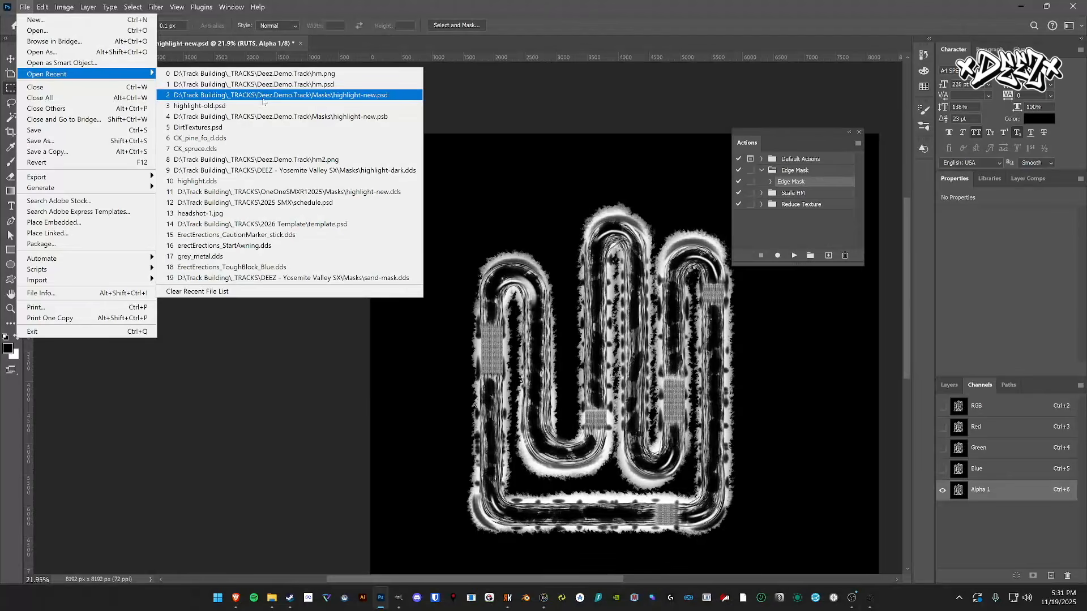
left_click(216, 129)
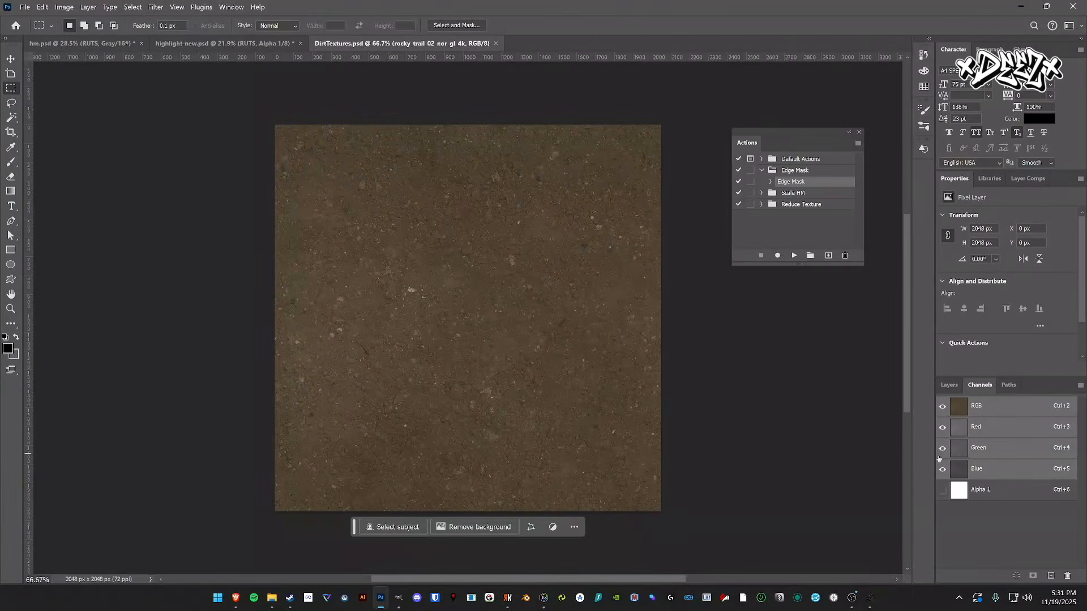
- Delete the rocky_trail_02_nor_gl_4k and dirt_diff_4k layers from DirtTextures.psd
left_click(949, 386)
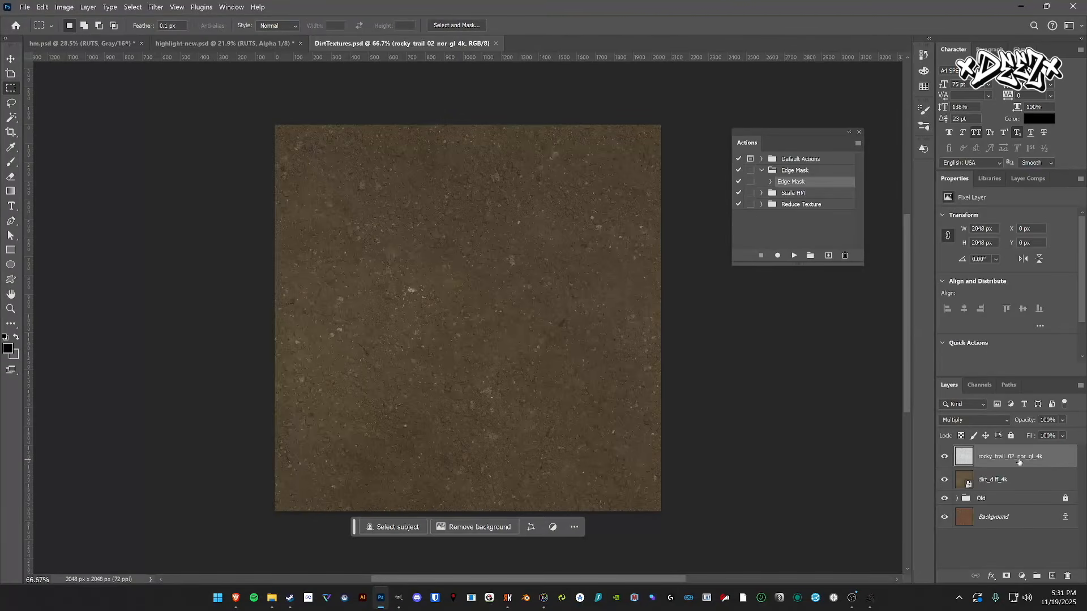
key("Delete")
key("Delete")
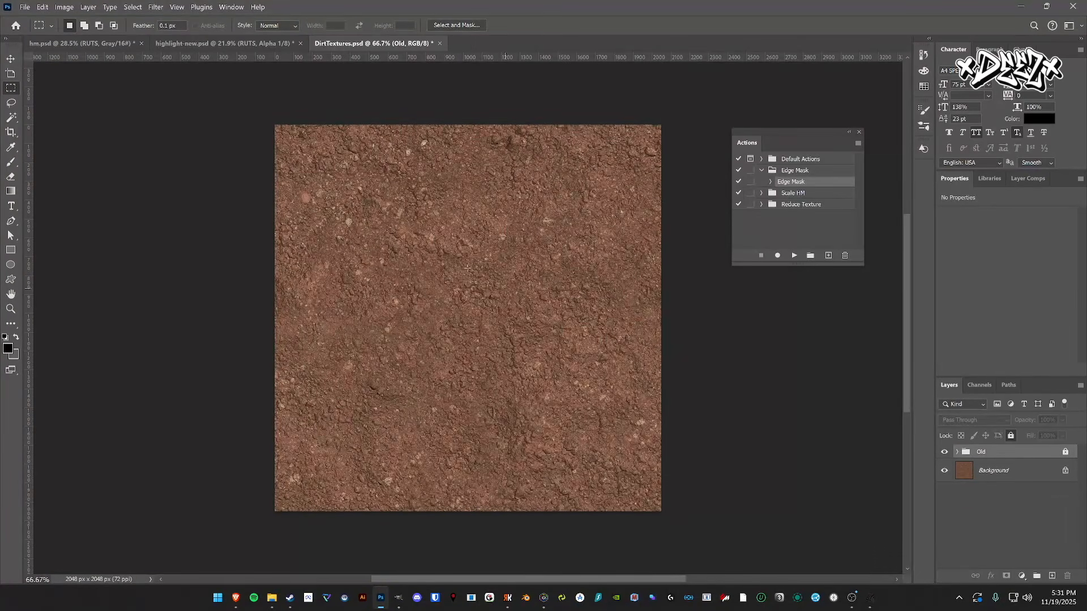
- Toggle the visibility of the Old group to compare its dirt texture with the Background layer
left_click(944, 452)
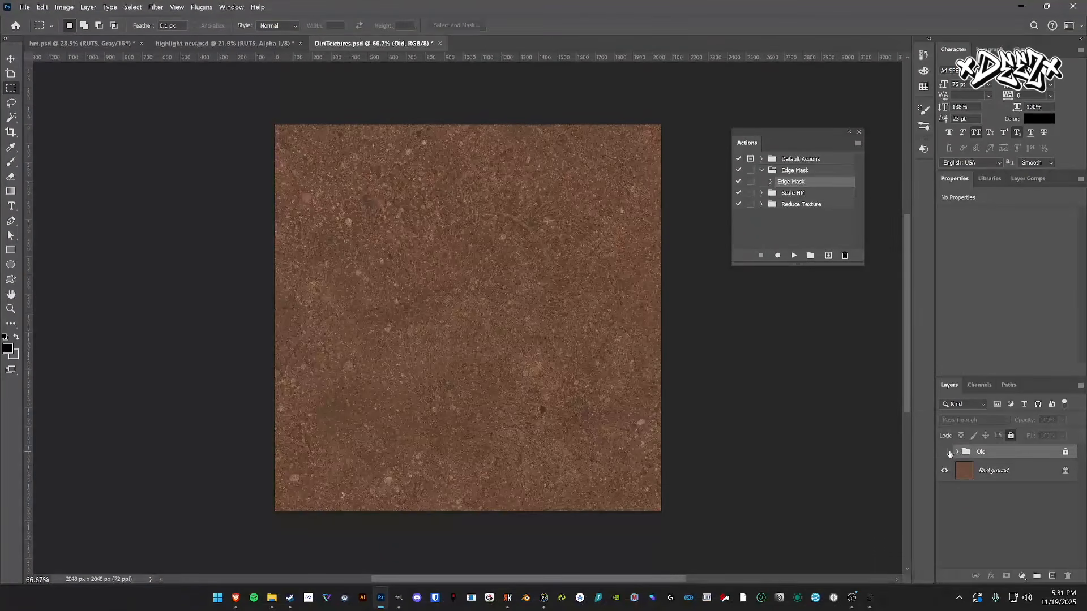
left_click(944, 452)
left_click(948, 452)
left_click(948, 452)
left_click(948, 452)
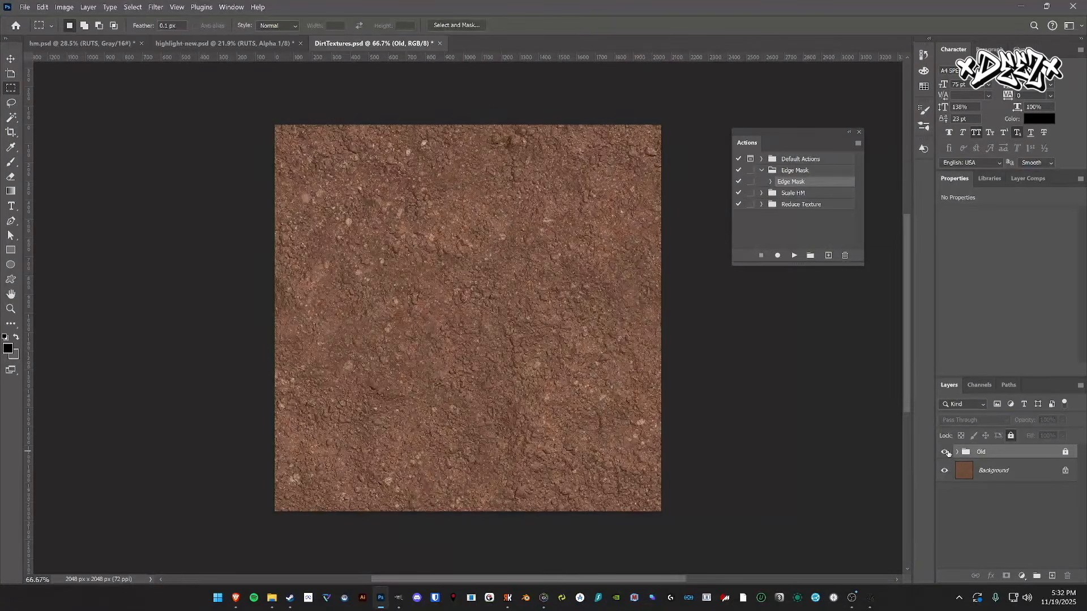
left_click(948, 452)
left_click(947, 452)
left_click(948, 452)
left_click(948, 452)
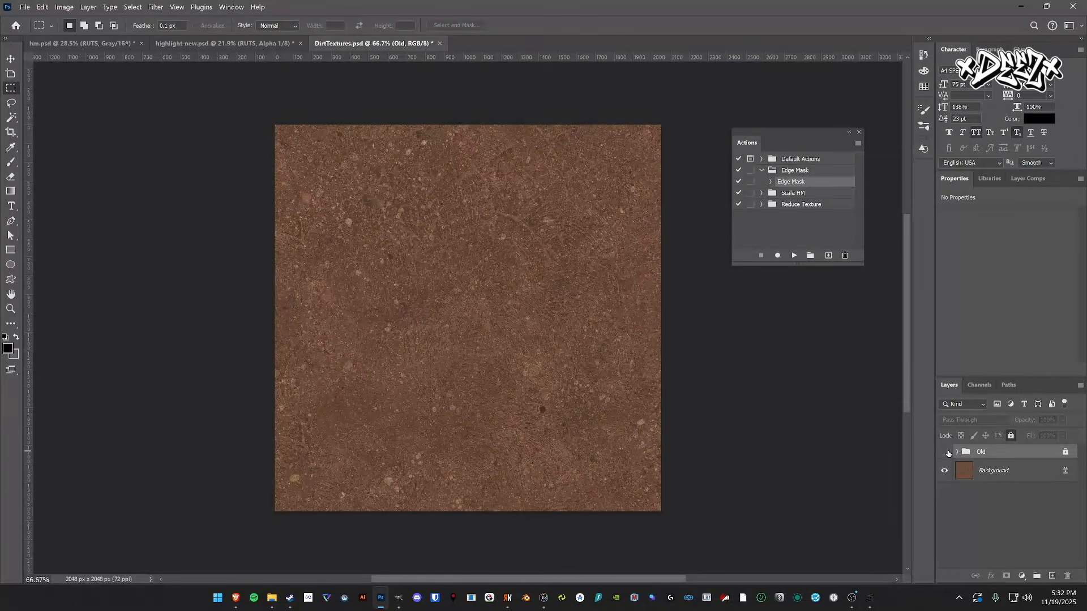
left_click(948, 452)
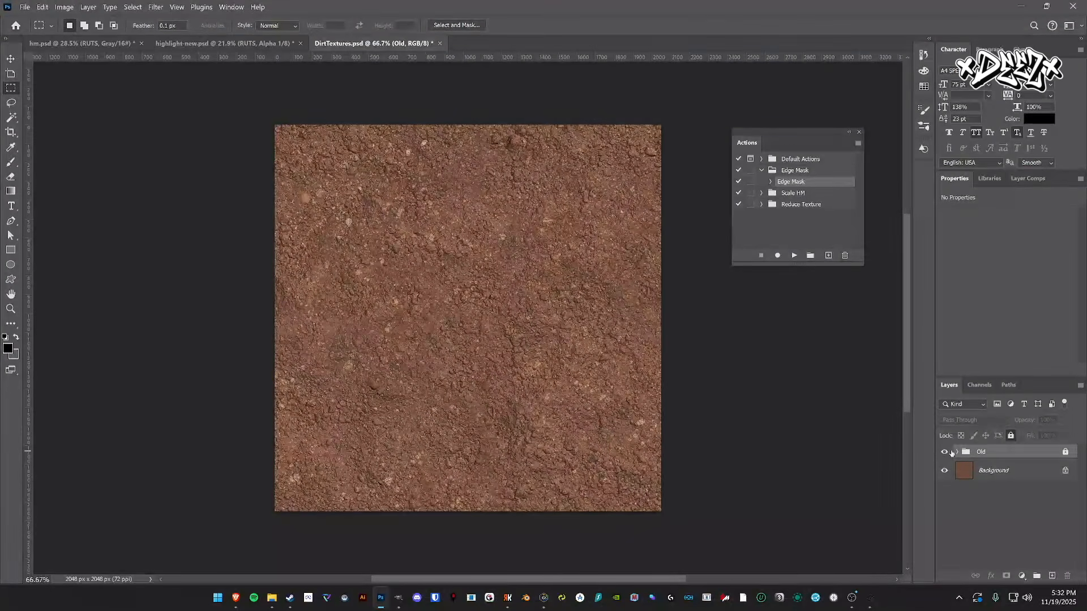
- Place dirt_diff_4k.jpg from the dirt_4k.blend textures folder into DirtTextures.psd as a new layer filling the canvas
left_click(271, 598)
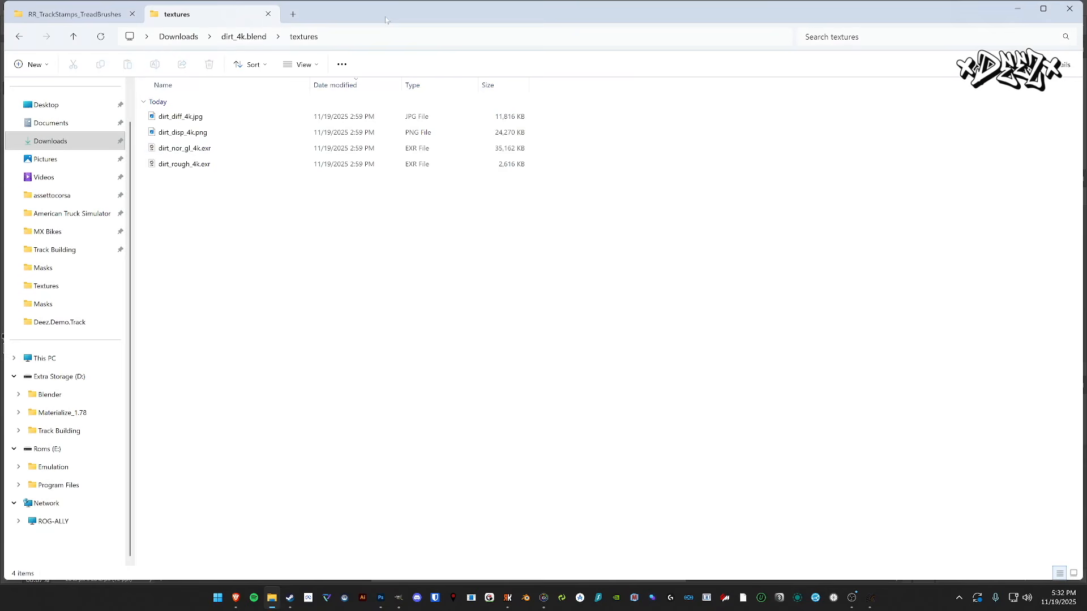
double_click(405, 18)
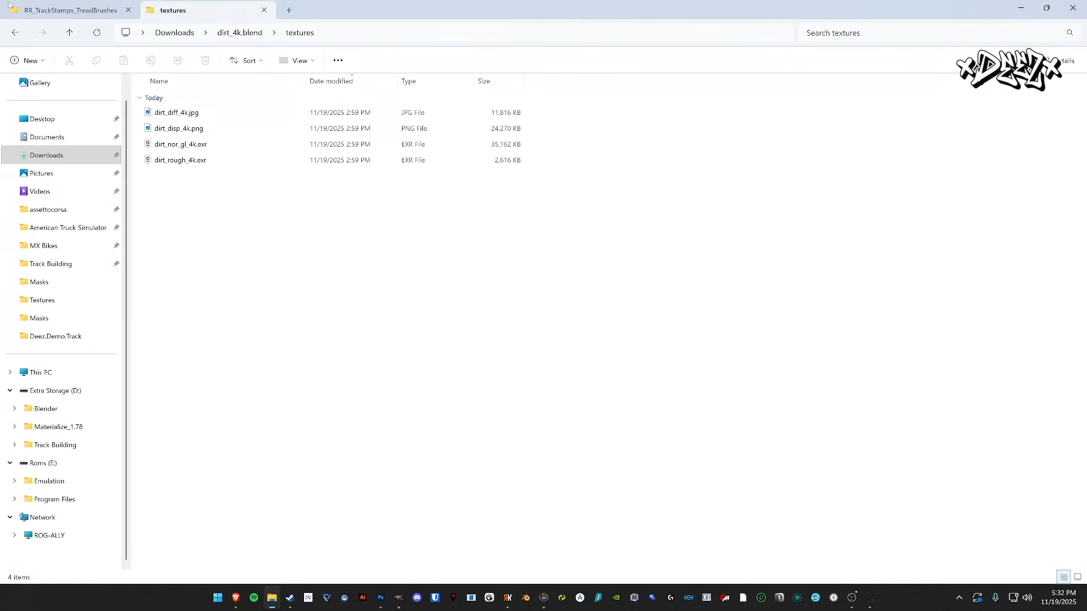
double_click(410, 12)
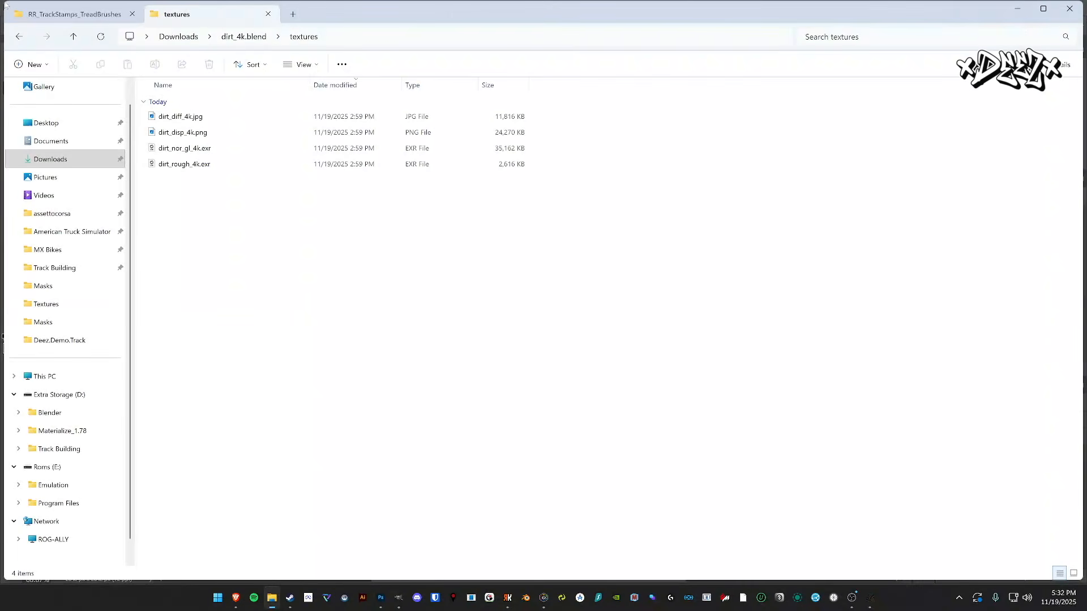
left_click_drag(4, 85, 456, 153)
left_click_drag(810, 16, 720, 132)
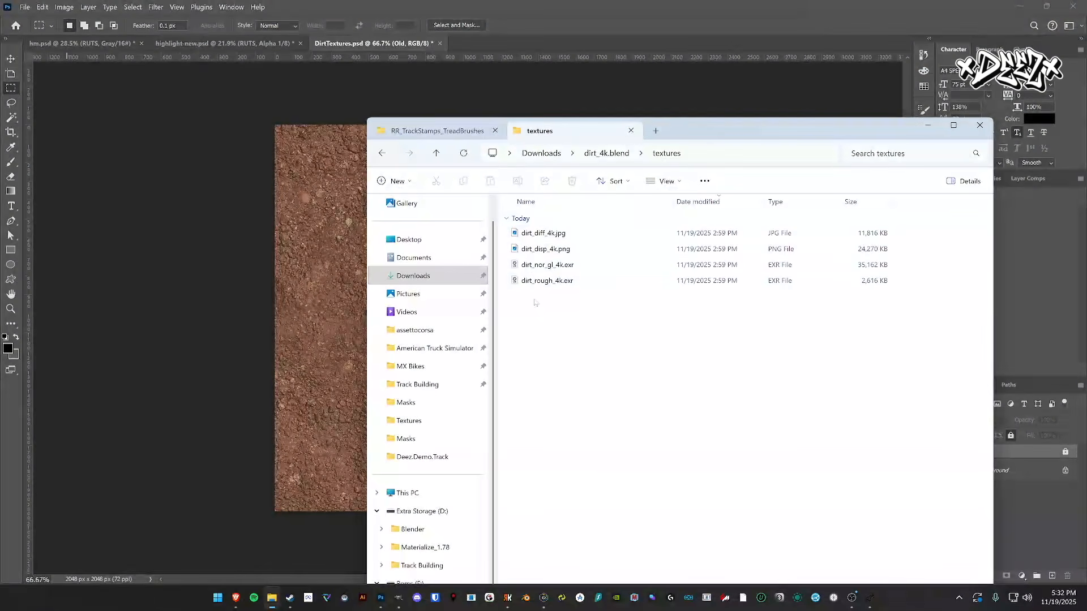
left_click(541, 249)
key("Up")
left_click_drag(540, 235, 469, 245)
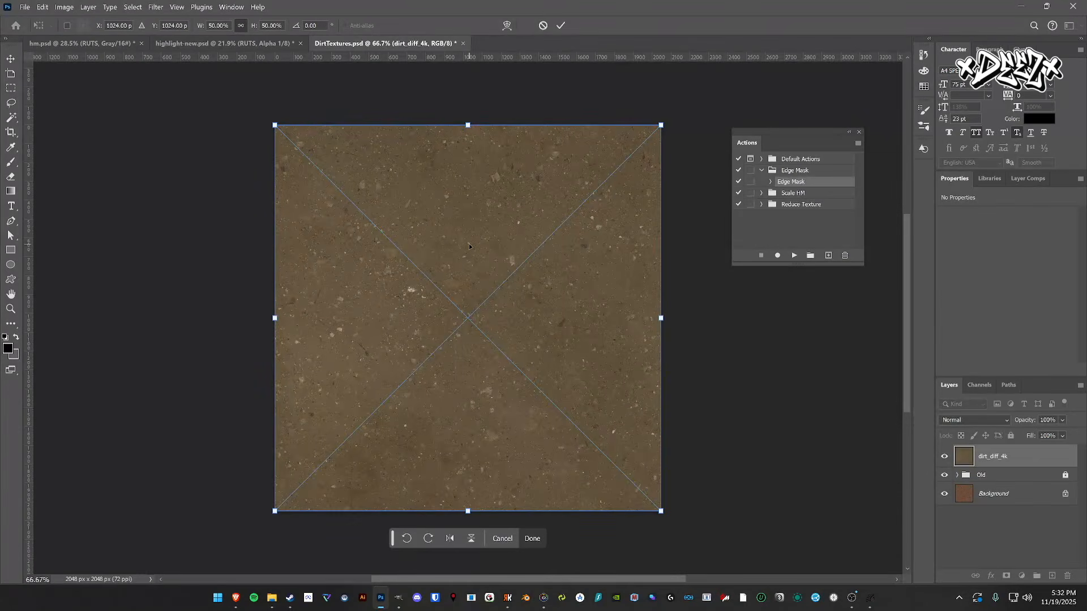
key("Return")
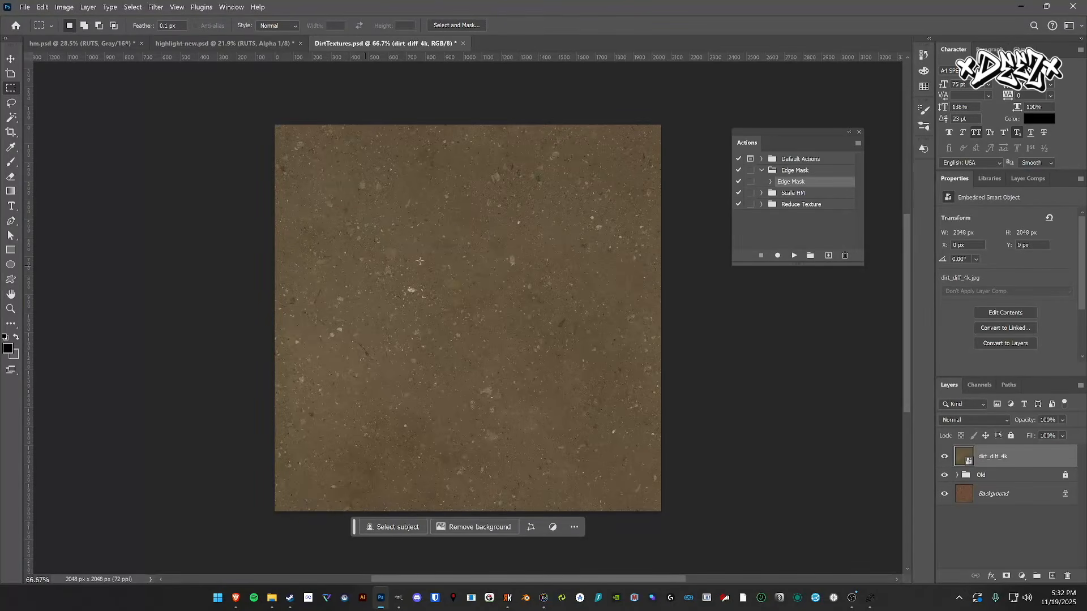
- Start saving the dirt texture under a new name and browse to the Textures folder of Deez.Demo.Track
left_click(272, 597)
left_click(321, 255)
left_click(24, 8)
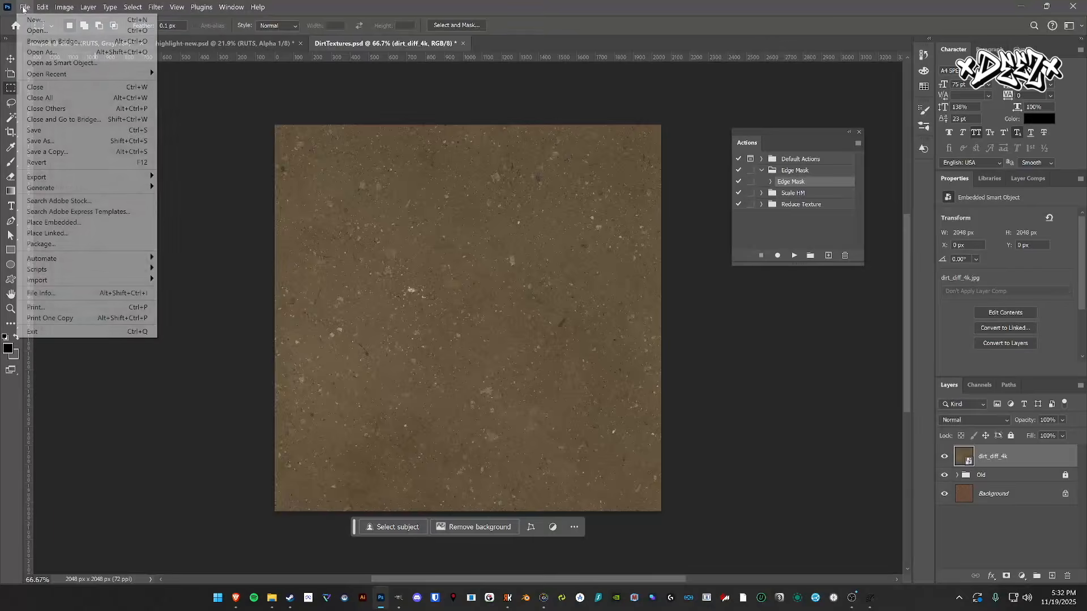
left_click(63, 141)
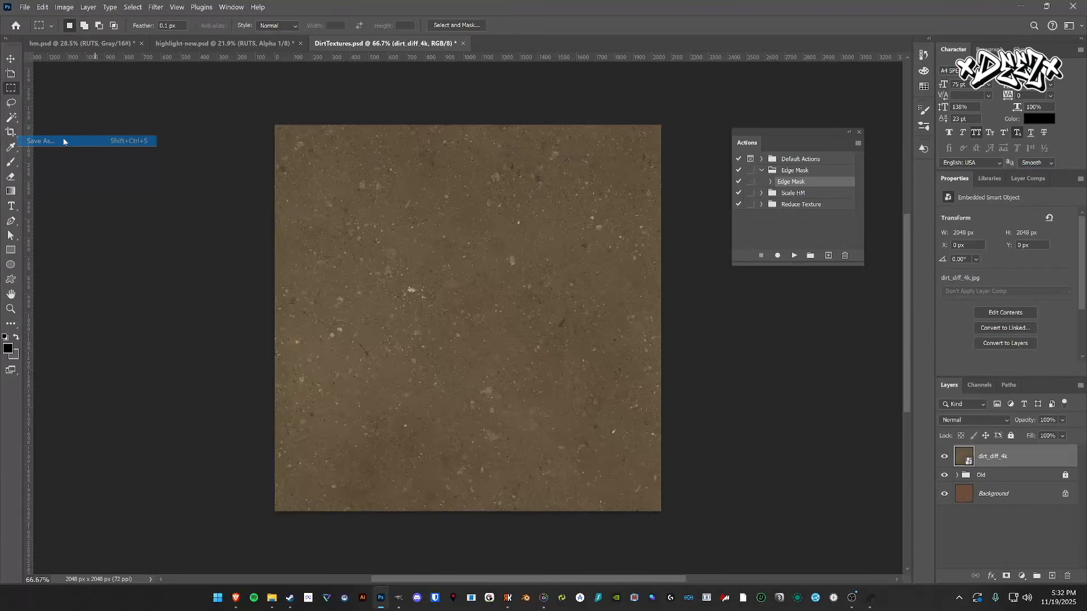
left_click(288, 33)
left_click(235, 29)
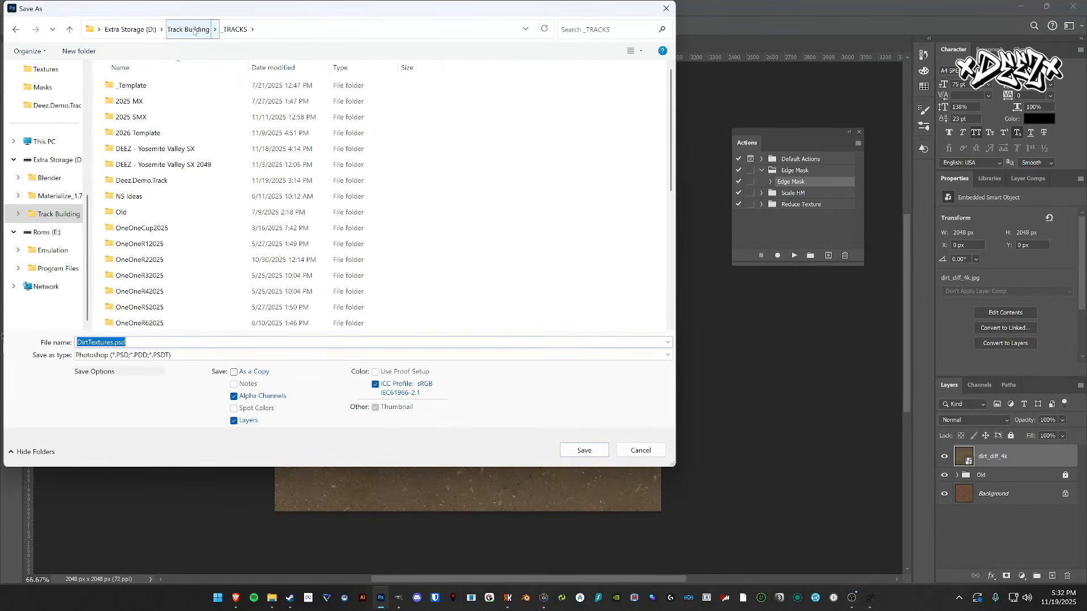
double_click(141, 180)
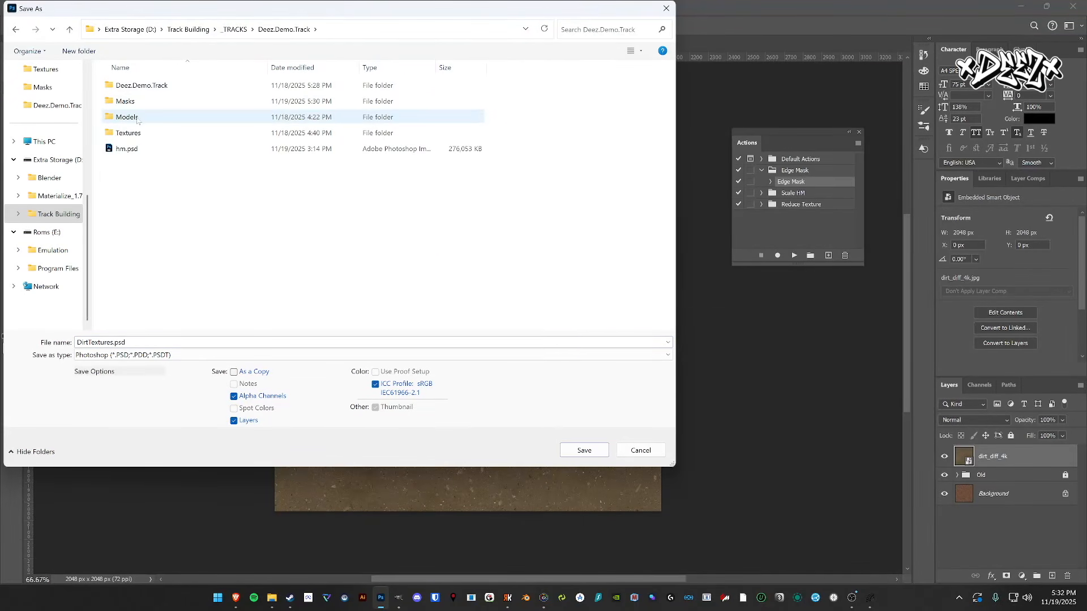
double_click(134, 134)
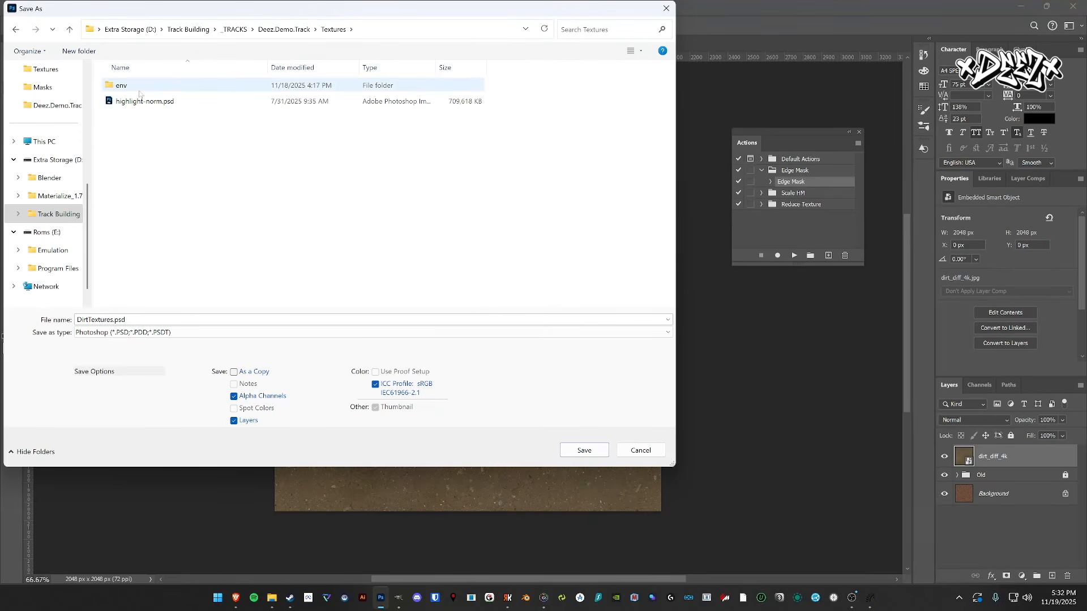
- Save the texture in DDS format over track-light.dds, using DXT5 and None for the alpha channel
left_click(174, 333)
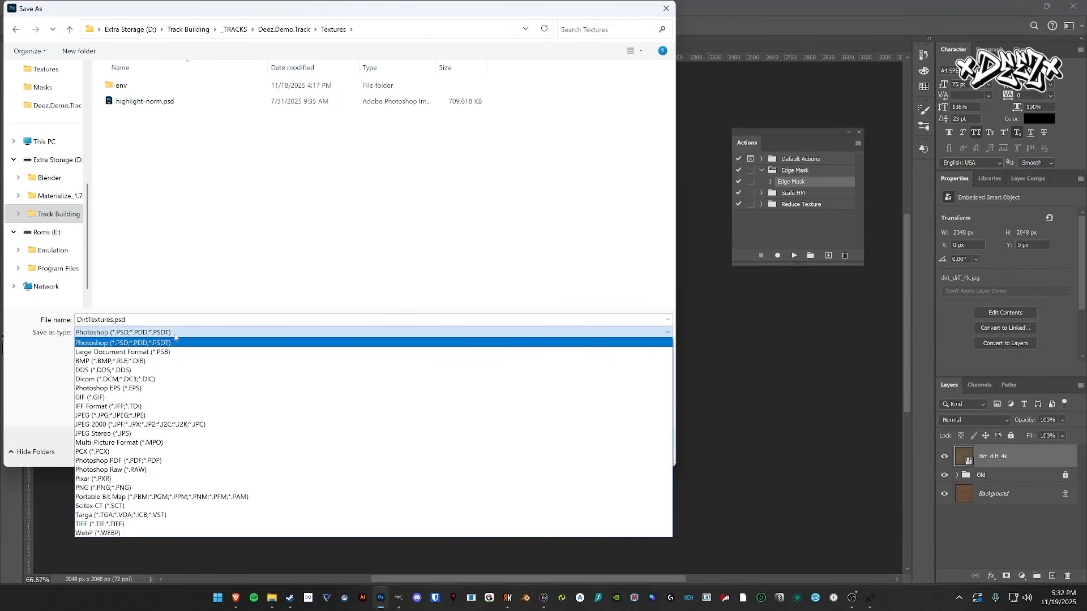
left_click(141, 370)
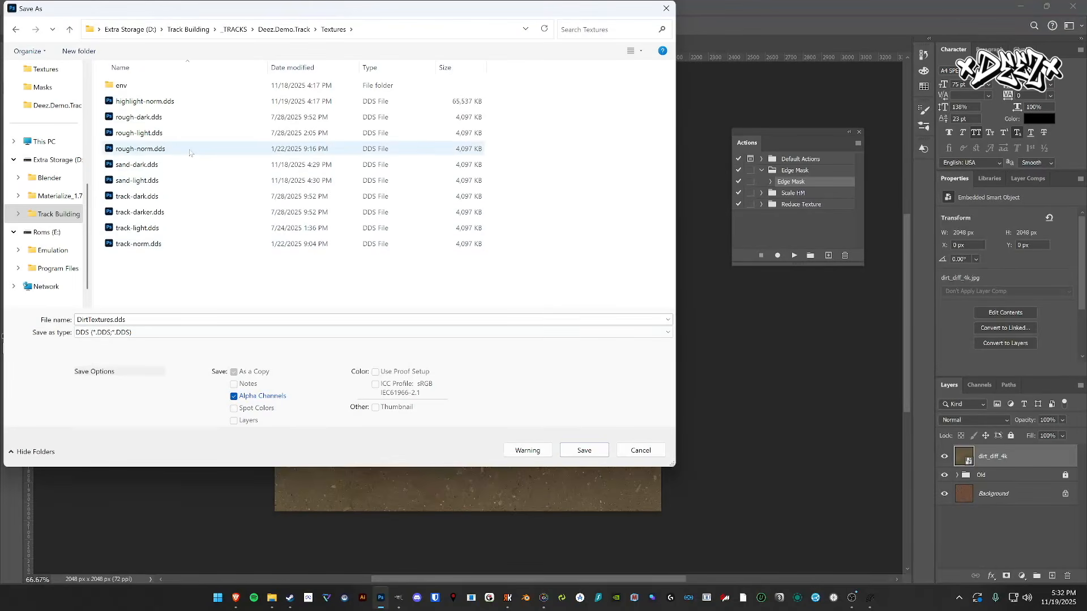
left_click(198, 229)
left_click(583, 451)
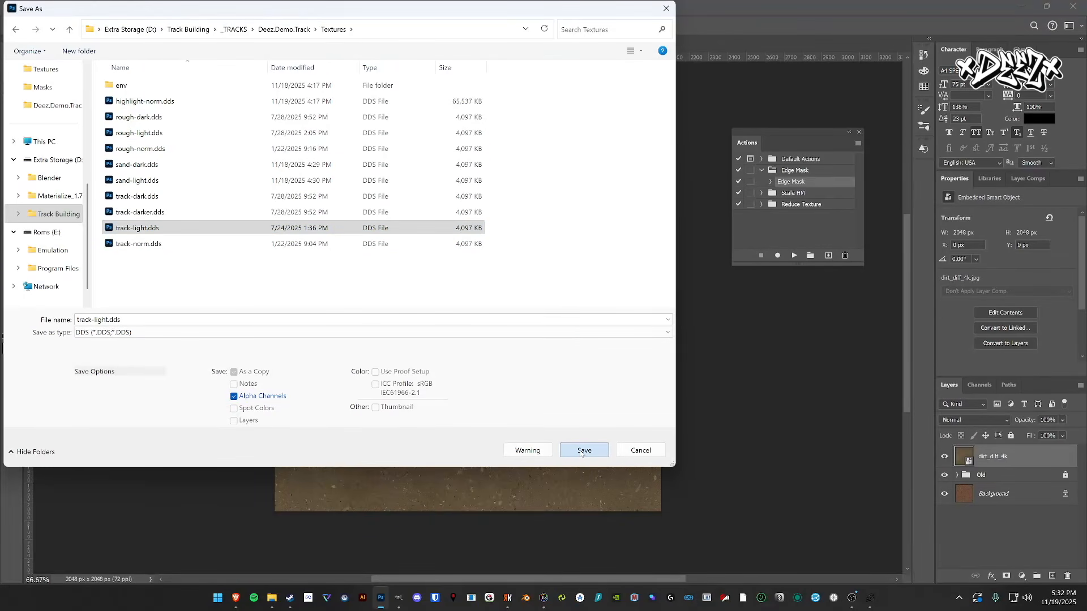
left_click(569, 298)
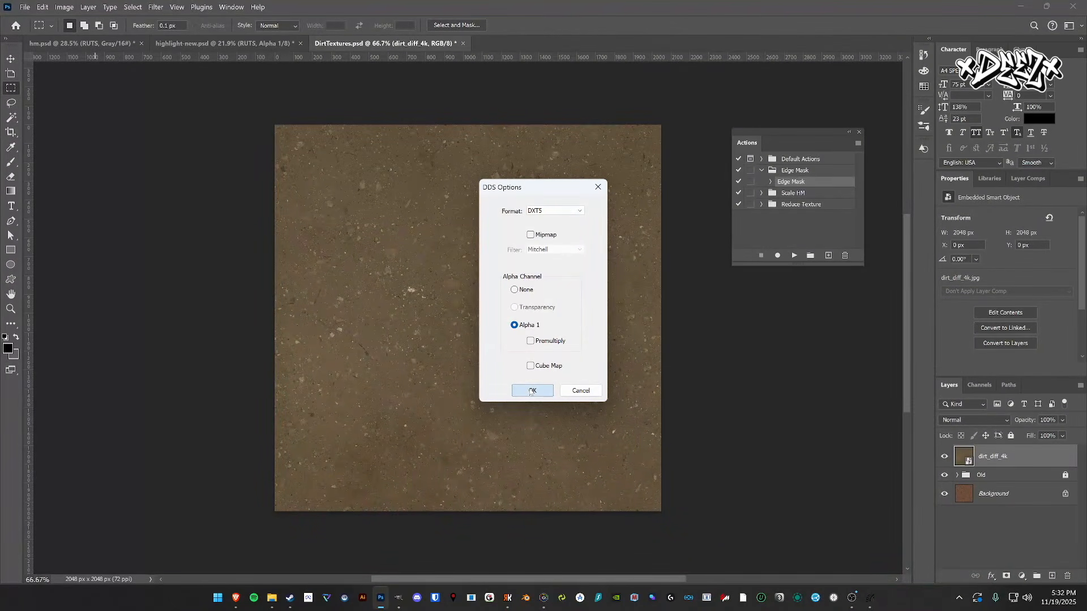
left_click(515, 290)
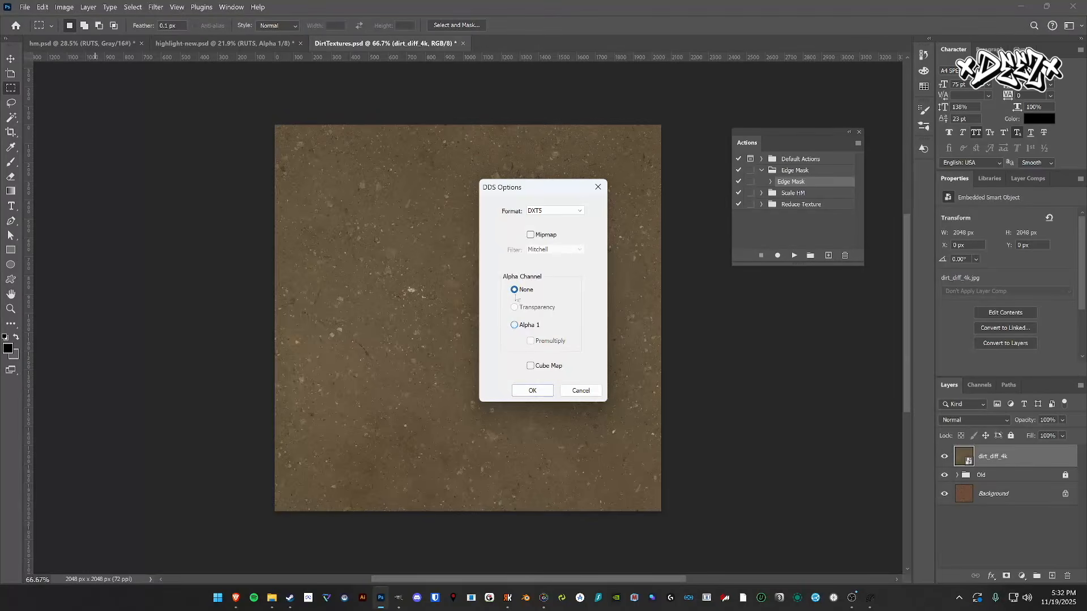
left_click(532, 390)
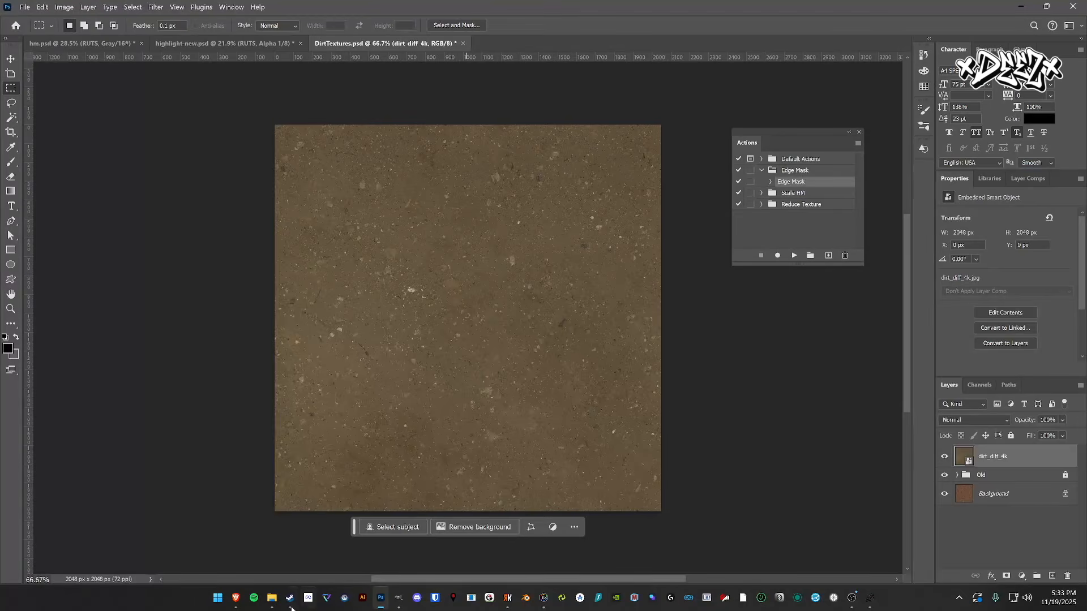
- Switch to File Explorer and open the textures folder inside rocky_trail_02_4k.blend in Downloads
left_click(271, 598)
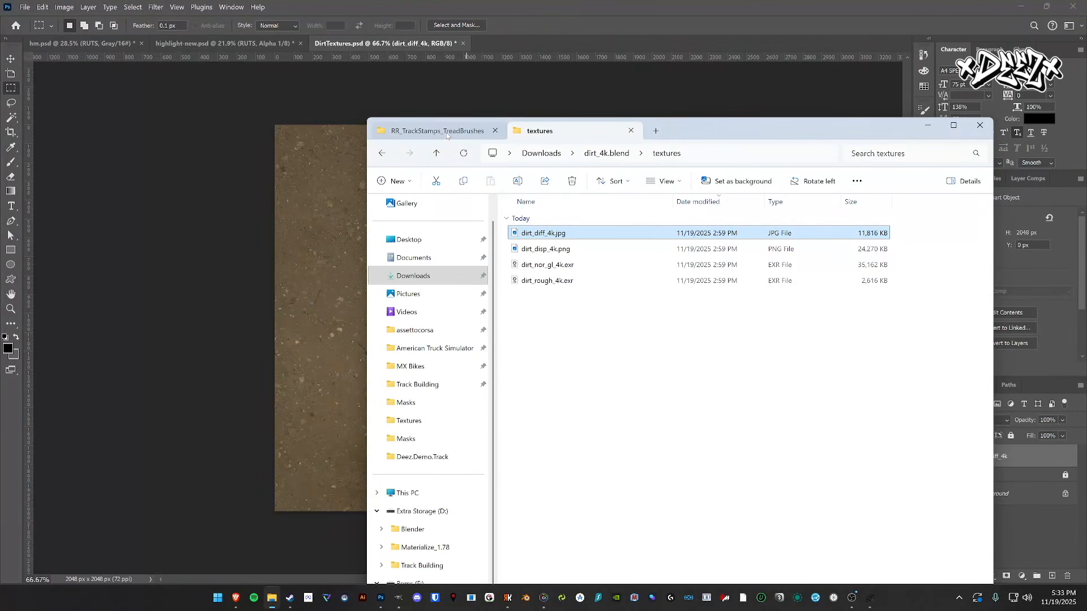
left_click(436, 153)
left_click(435, 154)
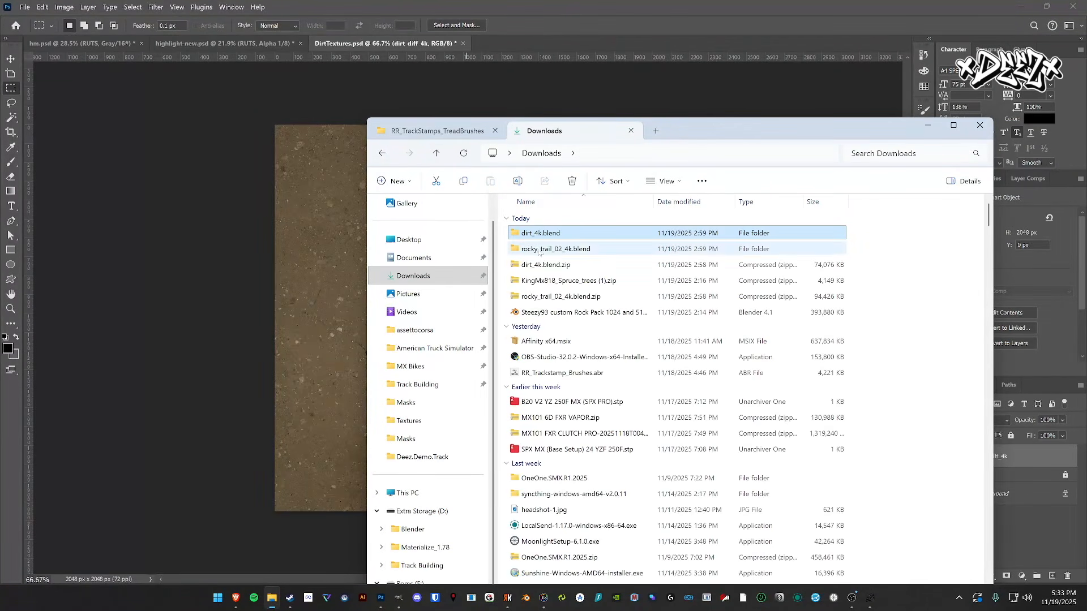
double_click(569, 250)
double_click(563, 250)
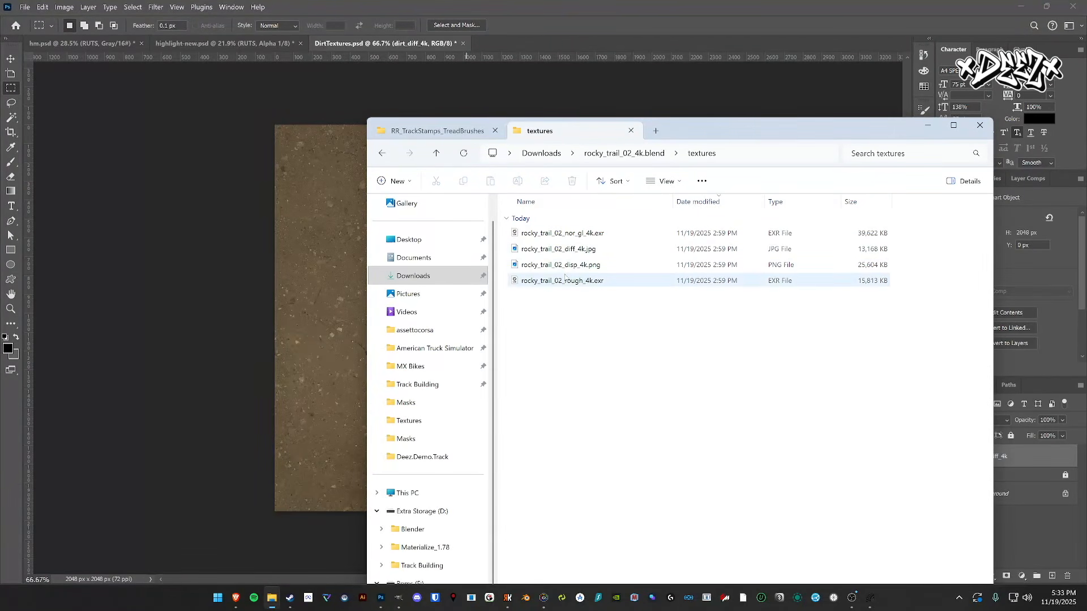
- Place rocky_trail_02_nor_gl_4k.exr into DirtTextures.psd above dirt_diff_4k, reading its alpha channel data as transparency
left_click_drag(679, 130, 744, 128)
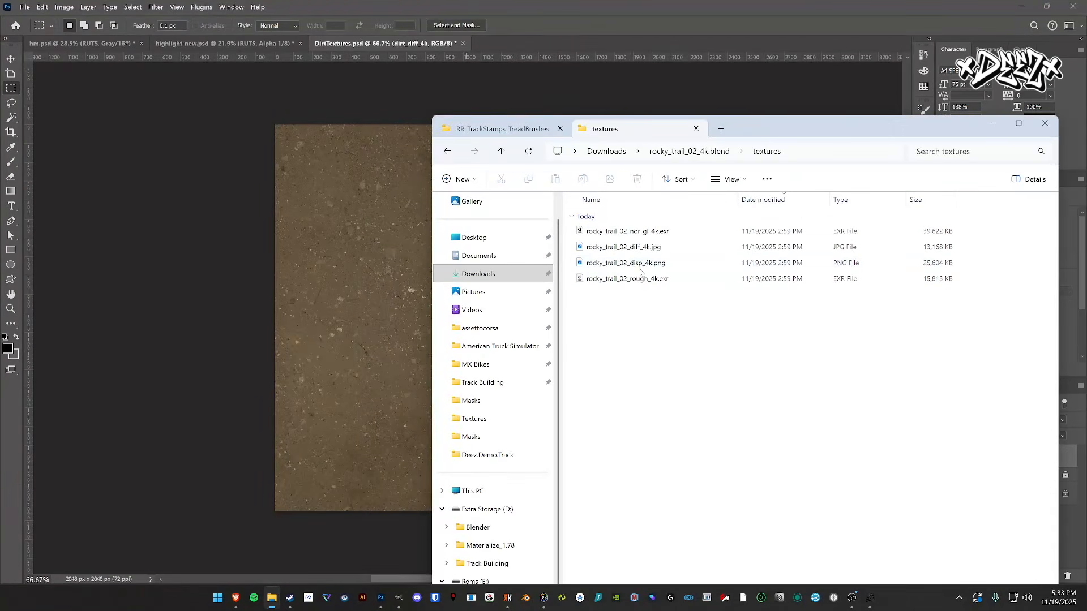
left_click(616, 232)
left_click_drag(627, 231, 463, 237)
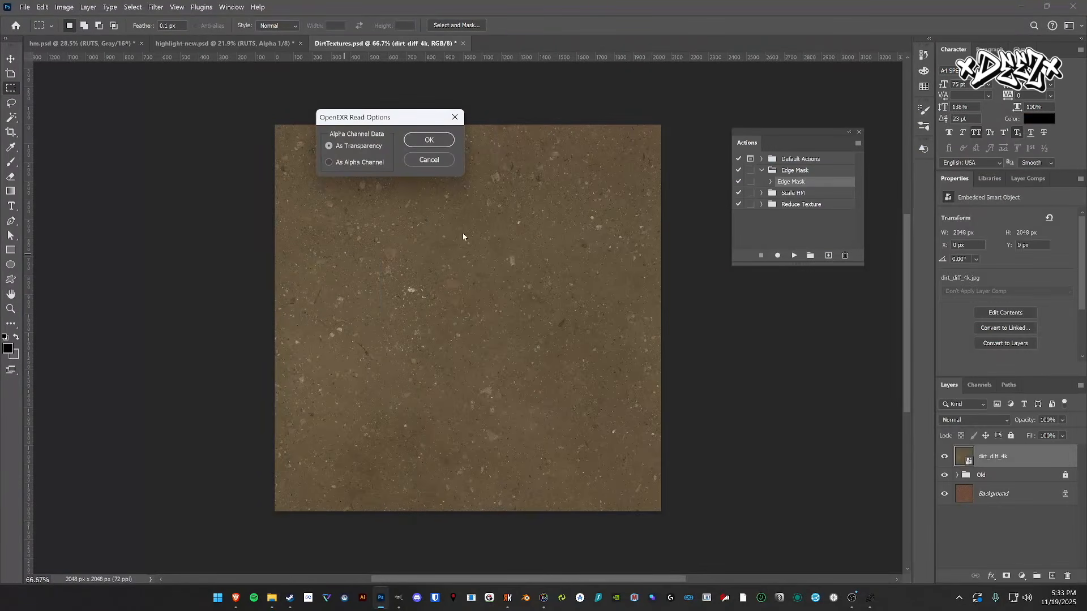
left_click(434, 144)
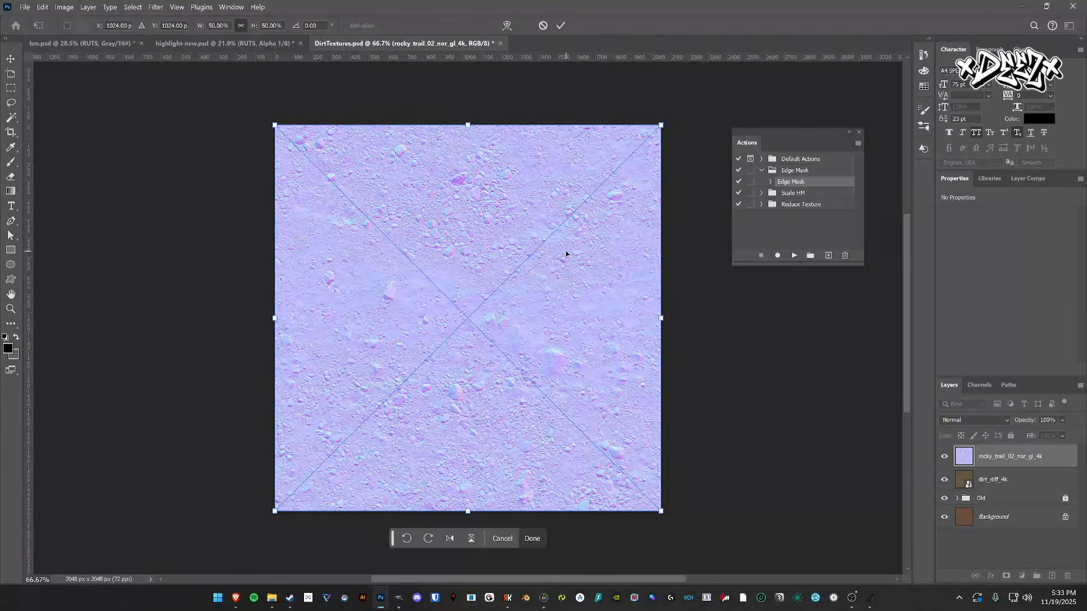
scroll(551, 287, "up", 2)
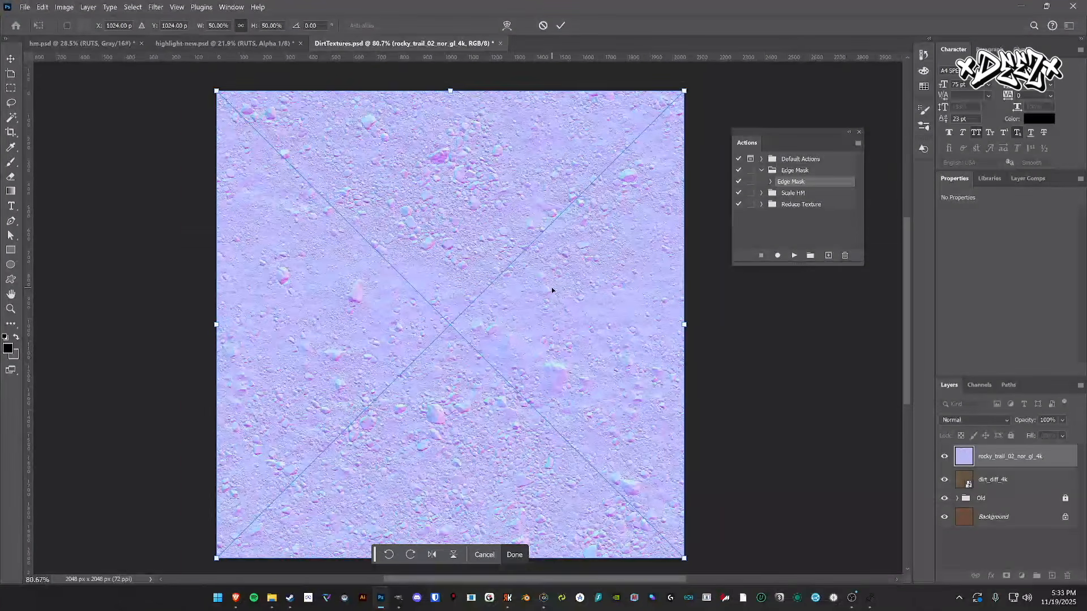
key("alt+space")
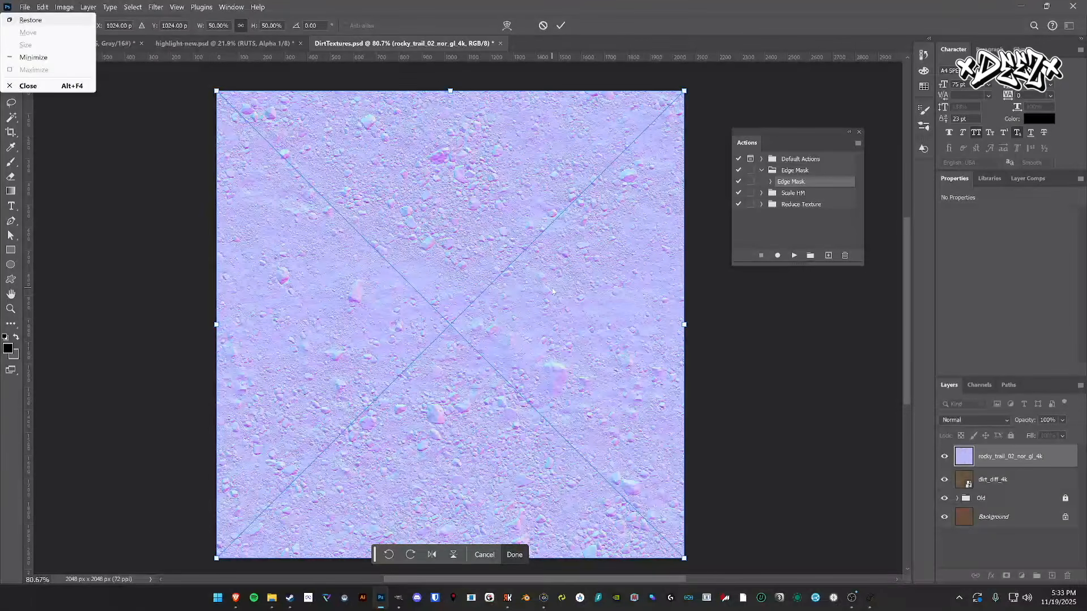
key("Escape")
key("Return")
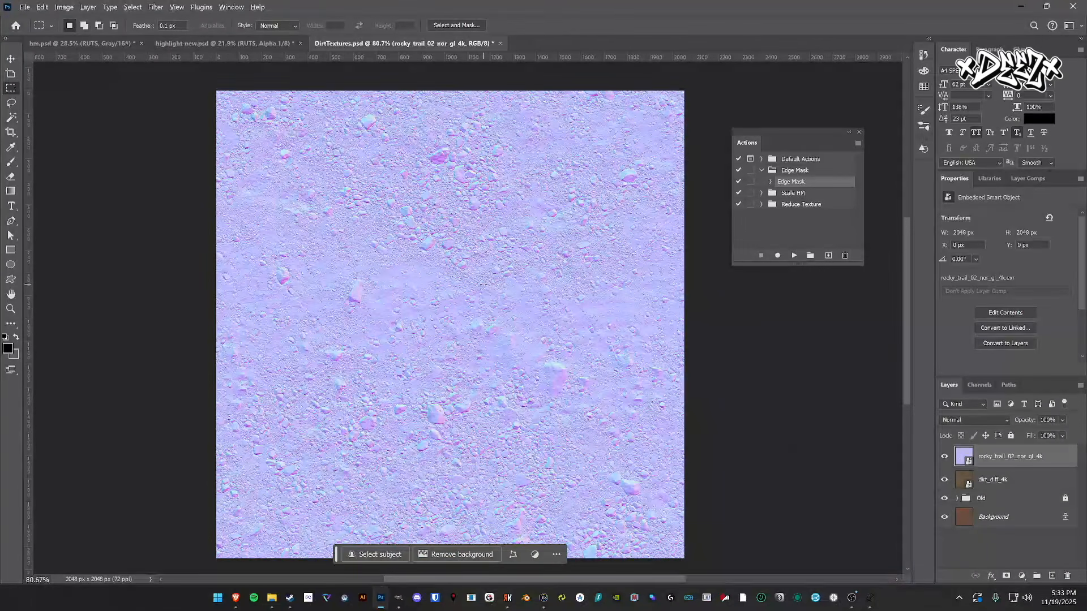
- Rasterize the rocky_trail_02_nor_gl_4k smart object layer and desaturate it to greyscale
scroll(483, 283, "down", 1)
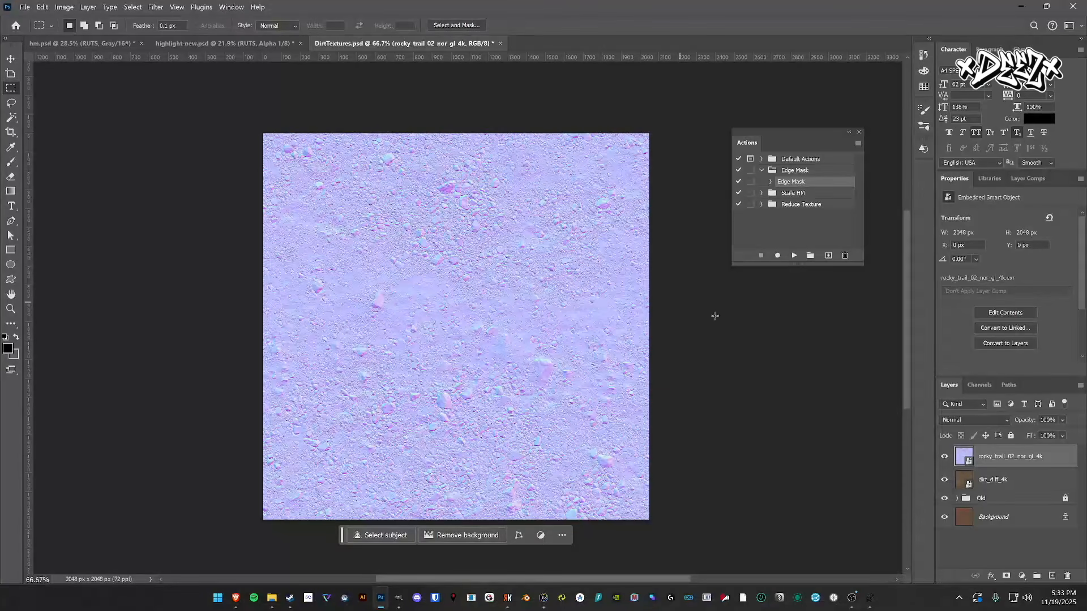
right_click(1018, 460)
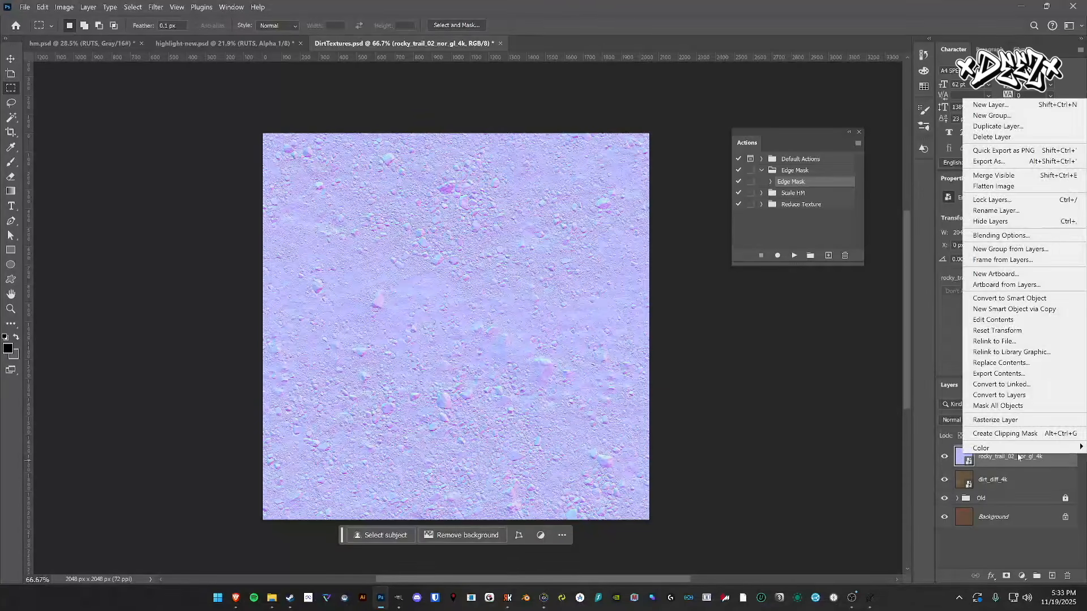
left_click(1007, 420)
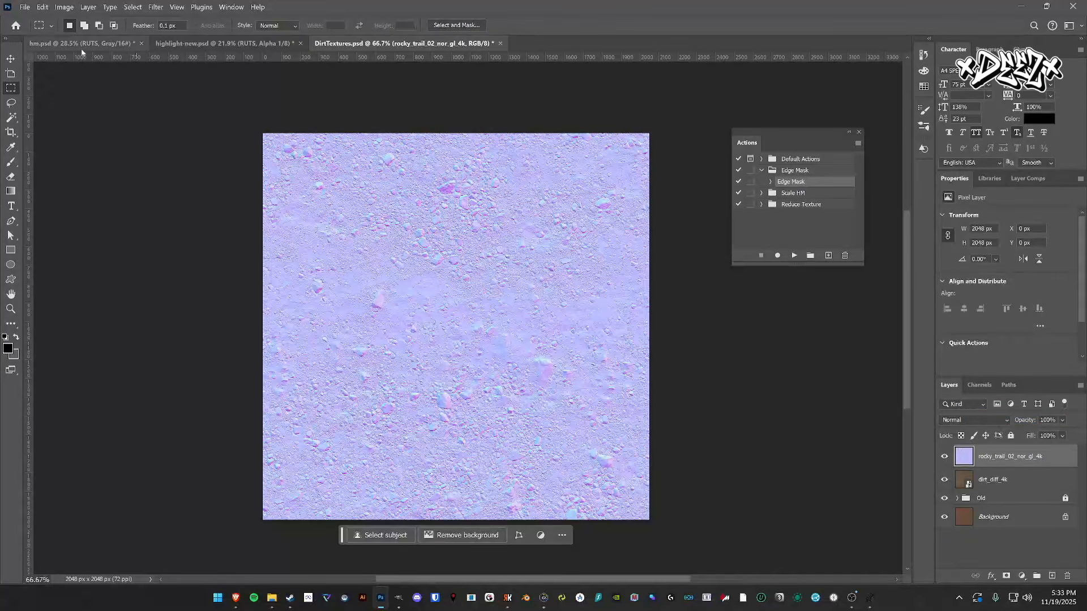
left_click(64, 6)
mouse_move(85, 34)
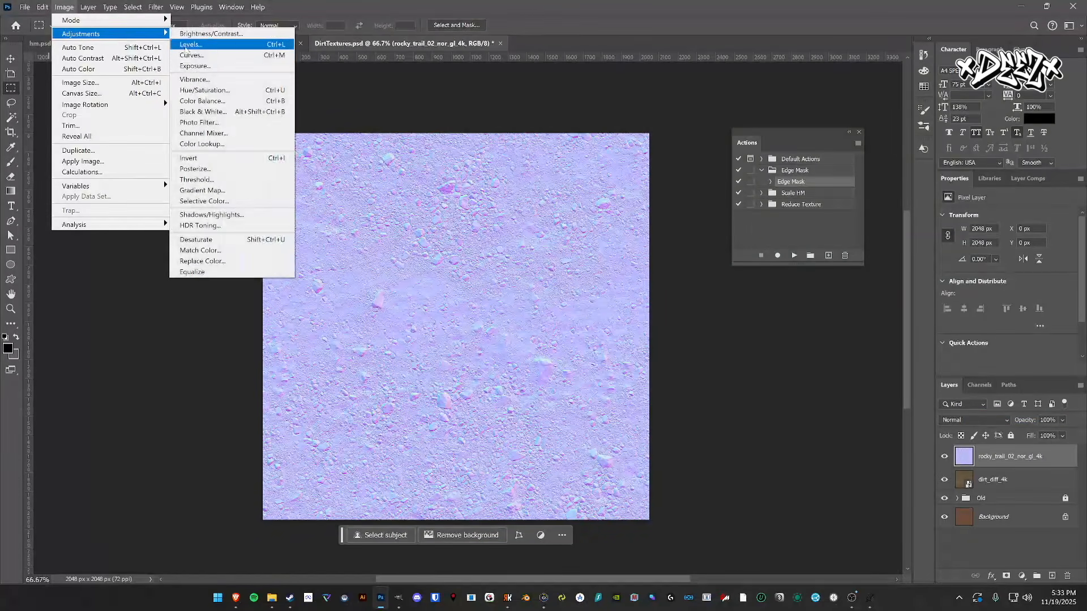
left_click(210, 242)
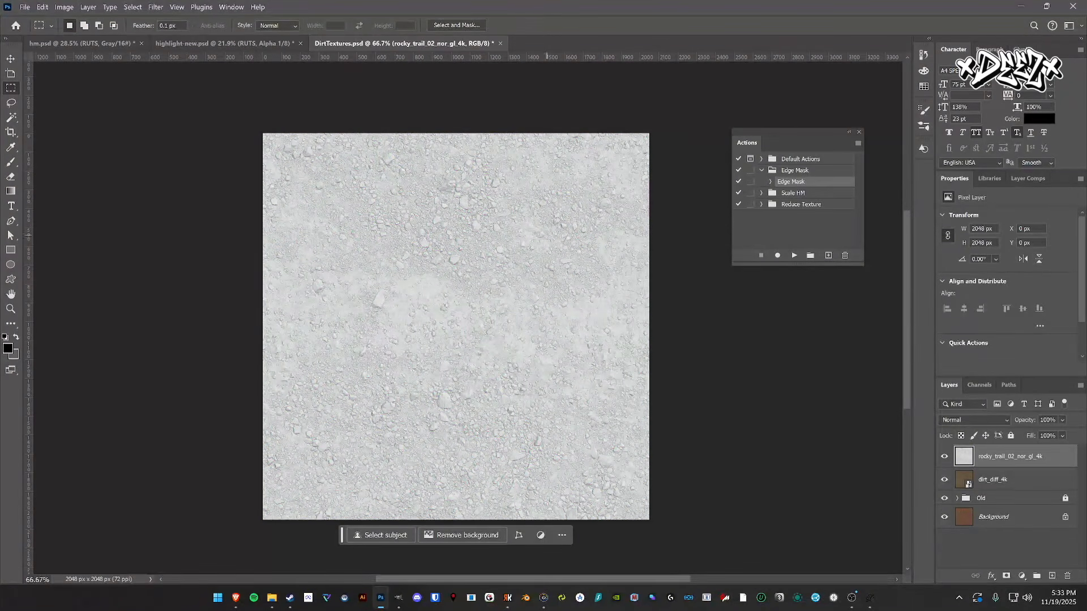
- Set the blend mode of the desaturated rocky_trail_02_nor_gl_4k layer to Multiply
left_click_drag(657, 337, 669, 378)
left_click(504, 220)
left_click(959, 419)
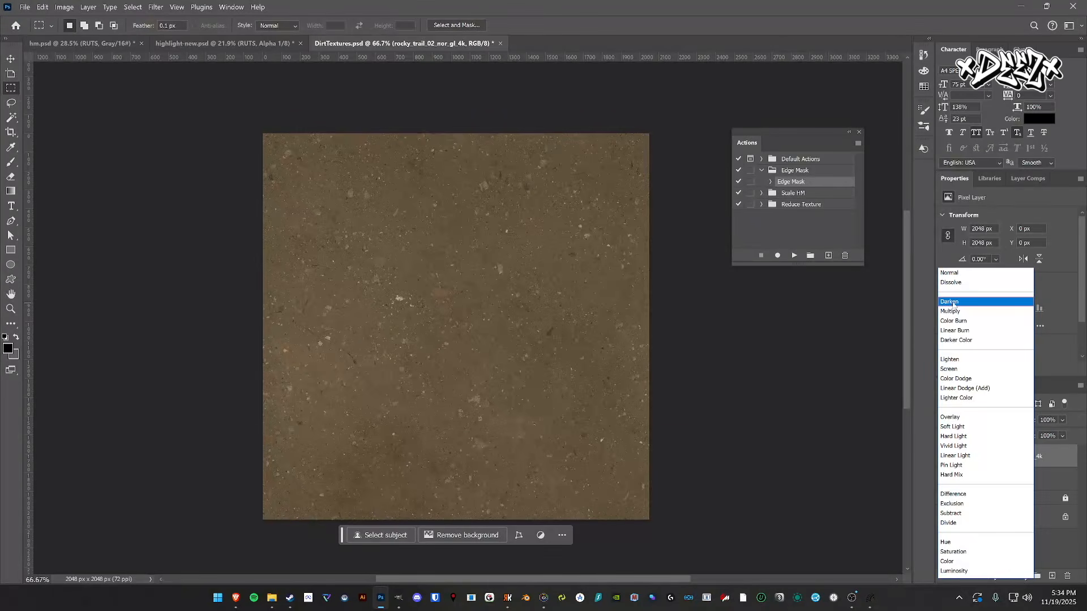
left_click(953, 311)
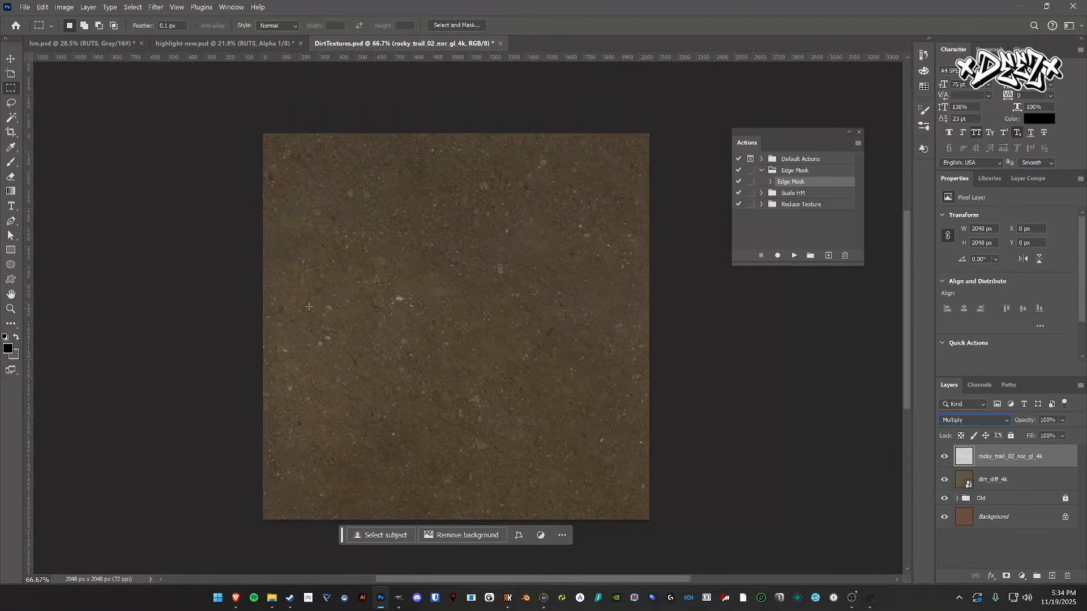
- Adjust the rocky trail layer with Brightness/Contrast, using brightness 18 and contrast -4
left_click(64, 7)
mouse_move(79, 34)
left_click(204, 34)
left_click_drag(113, 158, 117, 130)
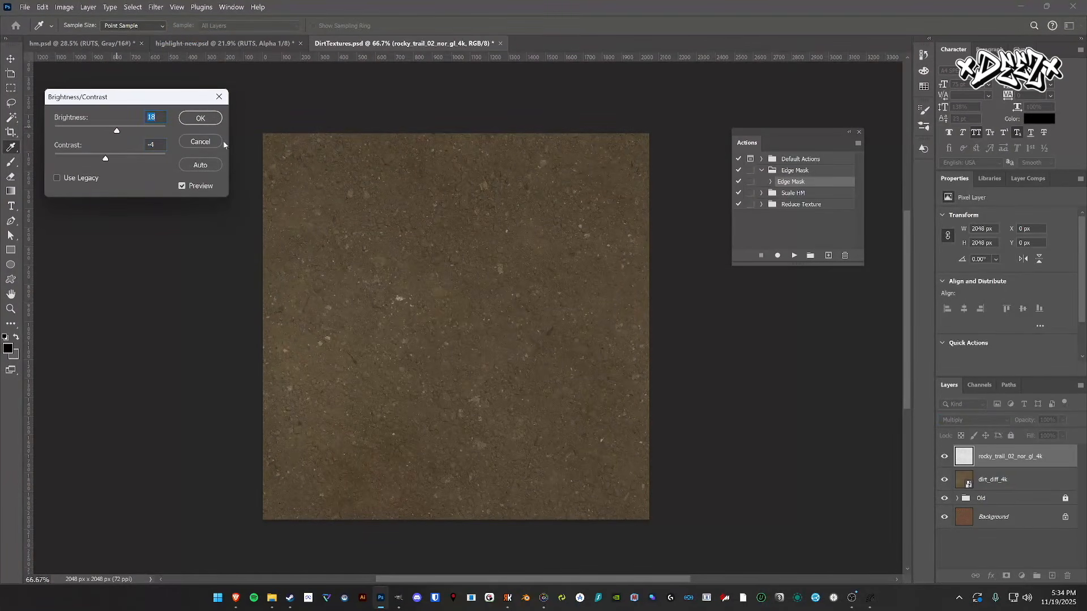
left_click(205, 120)
left_click(67, 7)
mouse_move(81, 39)
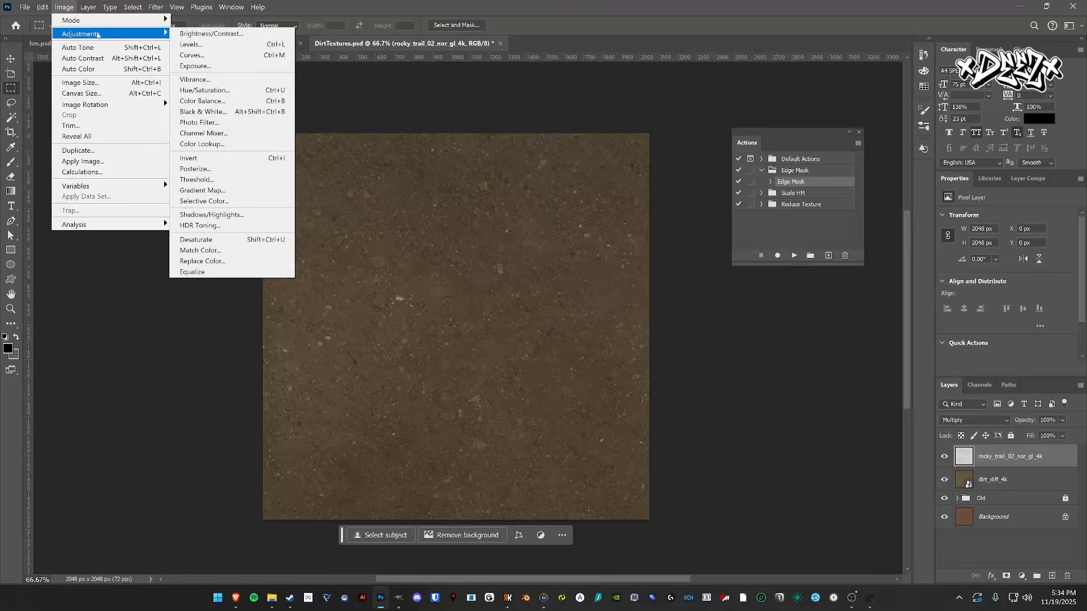
left_click(186, 42)
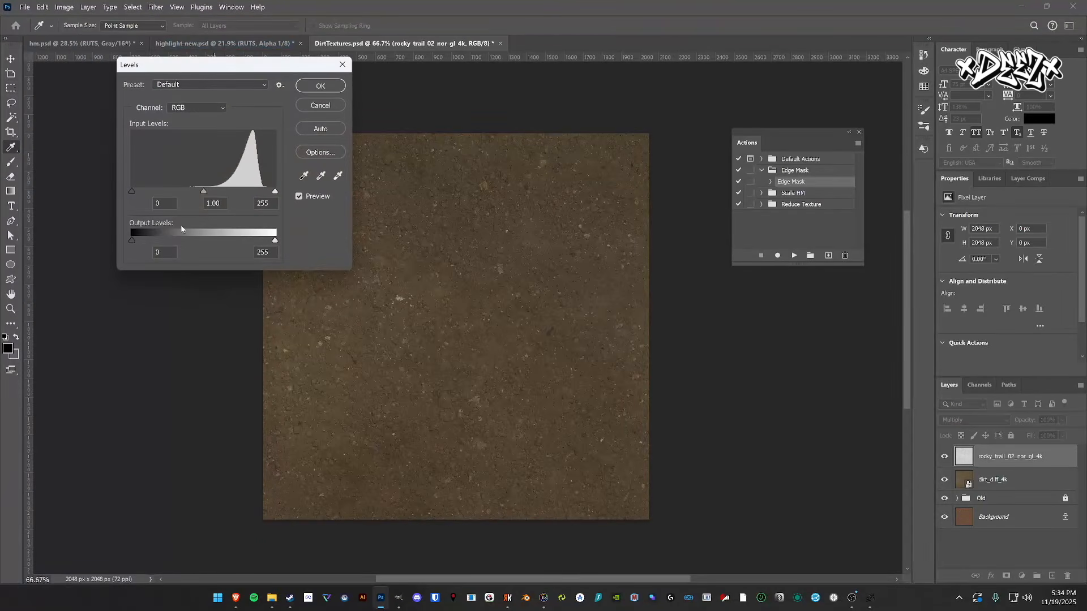
left_click(205, 193)
left_click_drag(276, 192, 267, 193)
left_click(325, 111)
key("m")
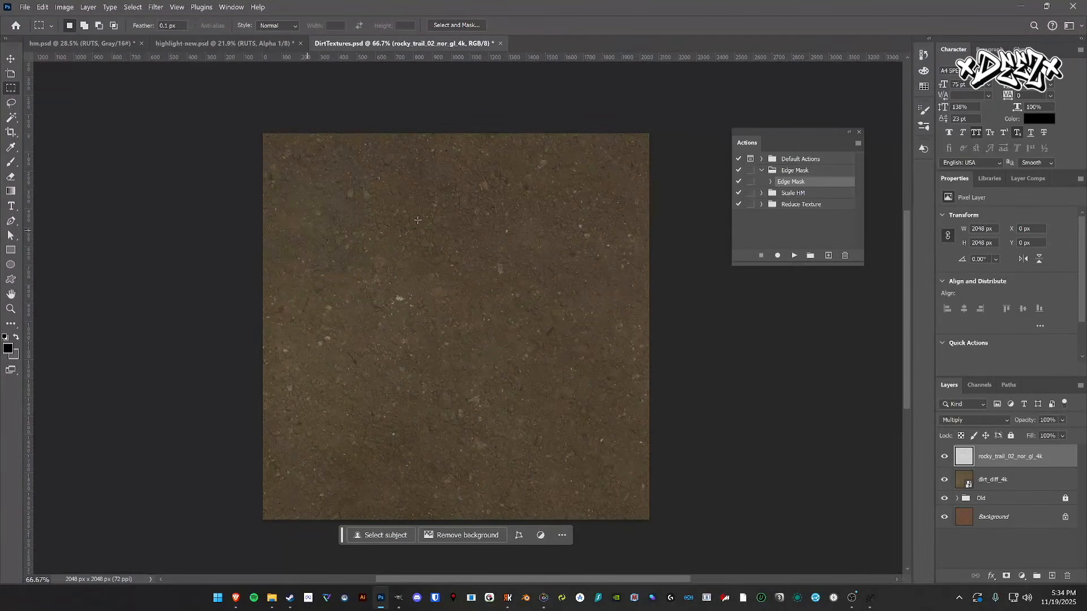
- Try duplicating the rocky_trail_02_nor_gl_4k Multiply layer, and undo the duplication
left_click(11, 59)
key("ctrl+j")
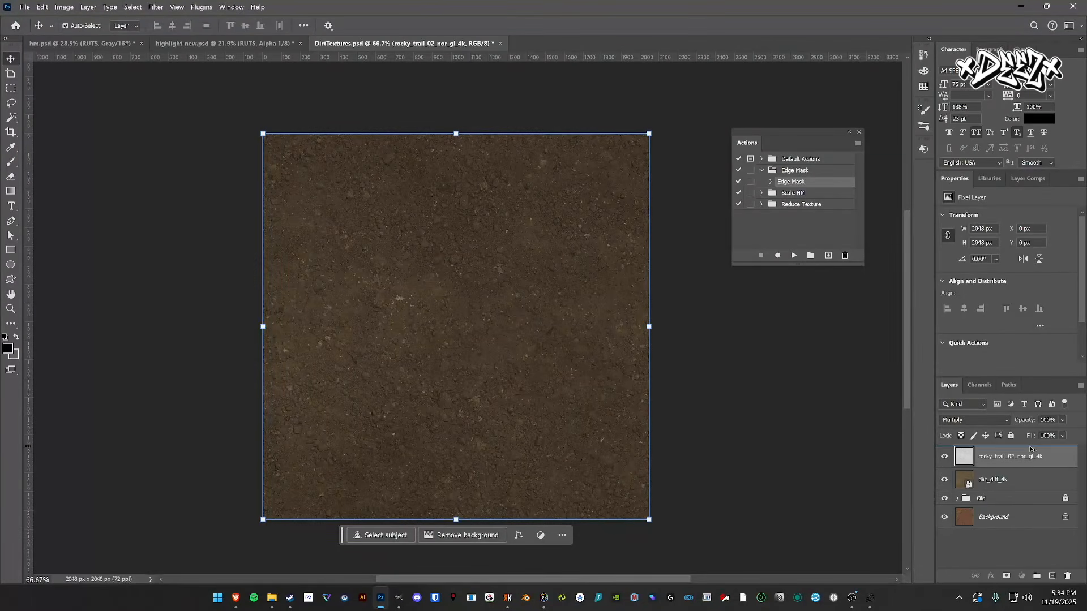
key("ctrl+z")
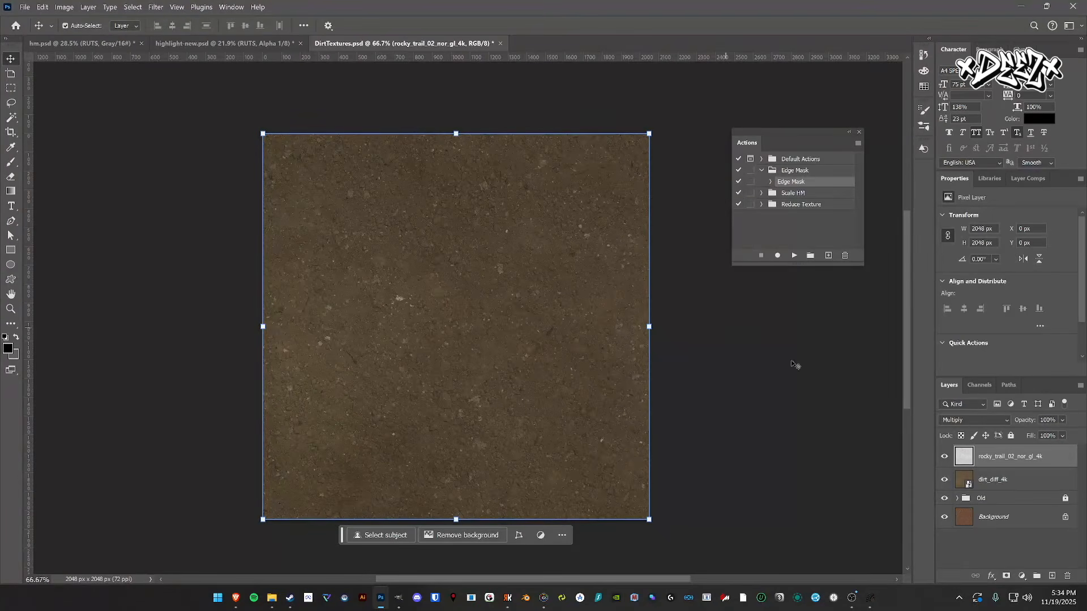
- Toggle the rocky_trail_02_nor_gl_4k layer's visibility repeatedly to compare the dirt texture with and without the rock detail
left_click(944, 457)
left_click(944, 456)
left_click(944, 456)
left_click(944, 456)
left_click(944, 456)
left_click(944, 456)
left_click(944, 456)
left_click(944, 456)
- Start saving the combined rough dirt texture under a new name and browse to the Textures folder of Deez.Demo.Track
left_click(25, 7)
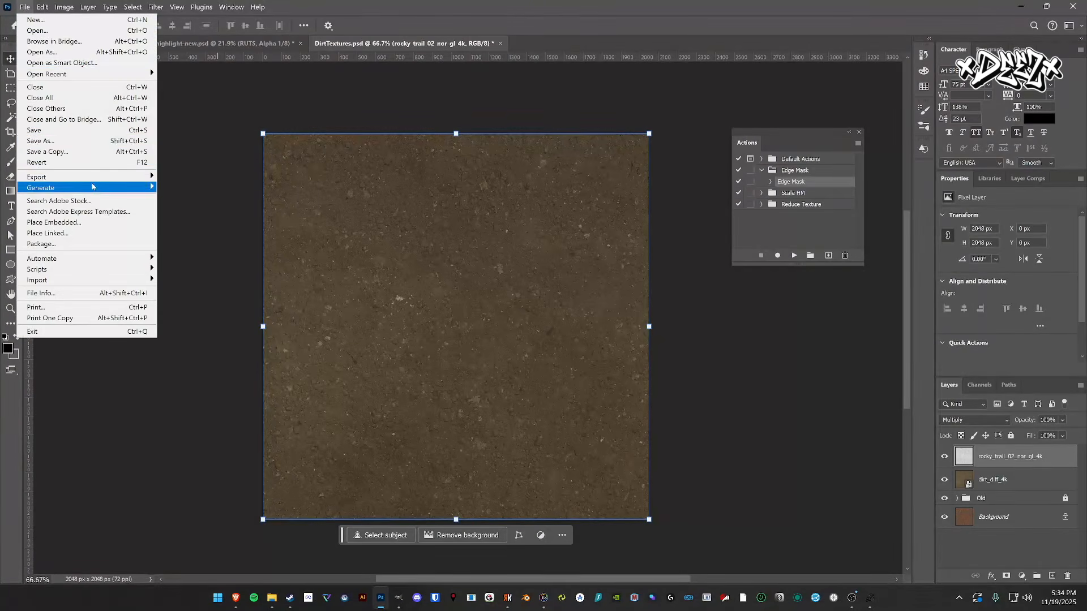
left_click(68, 139)
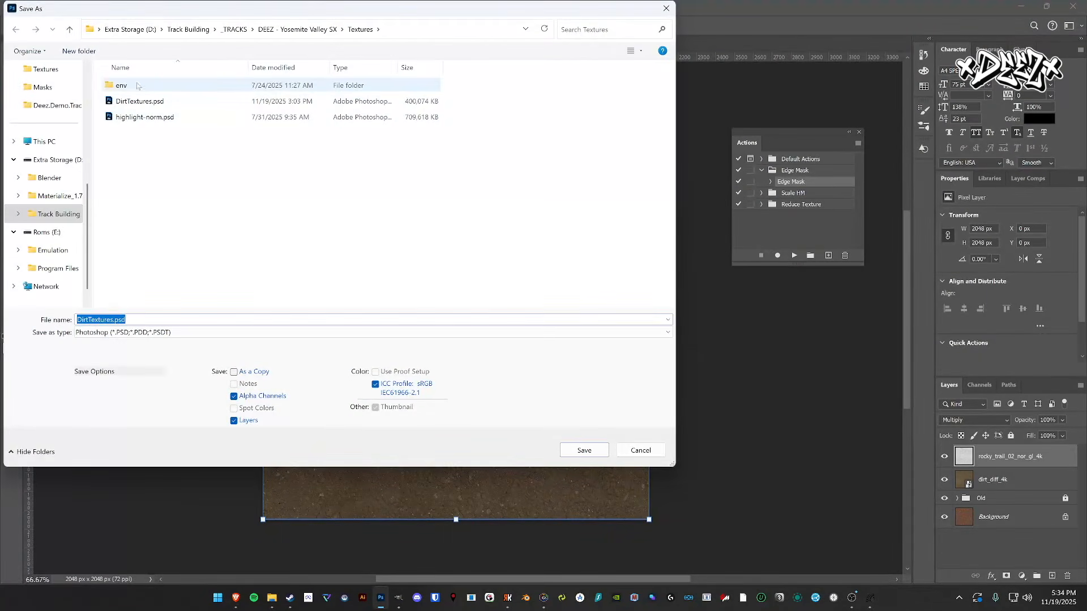
left_click(262, 33)
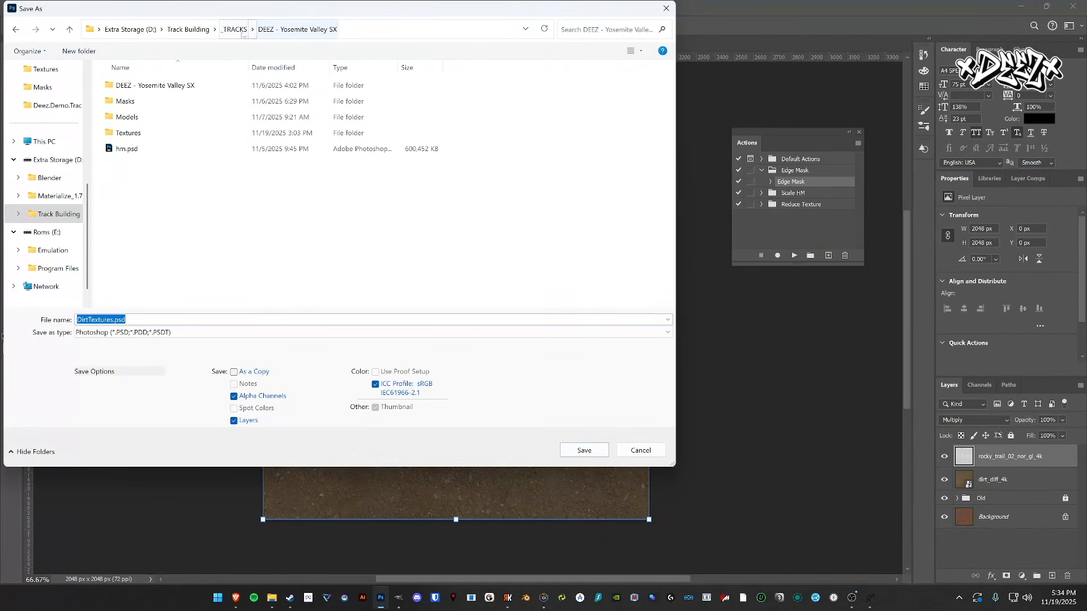
left_click(233, 29)
double_click(151, 180)
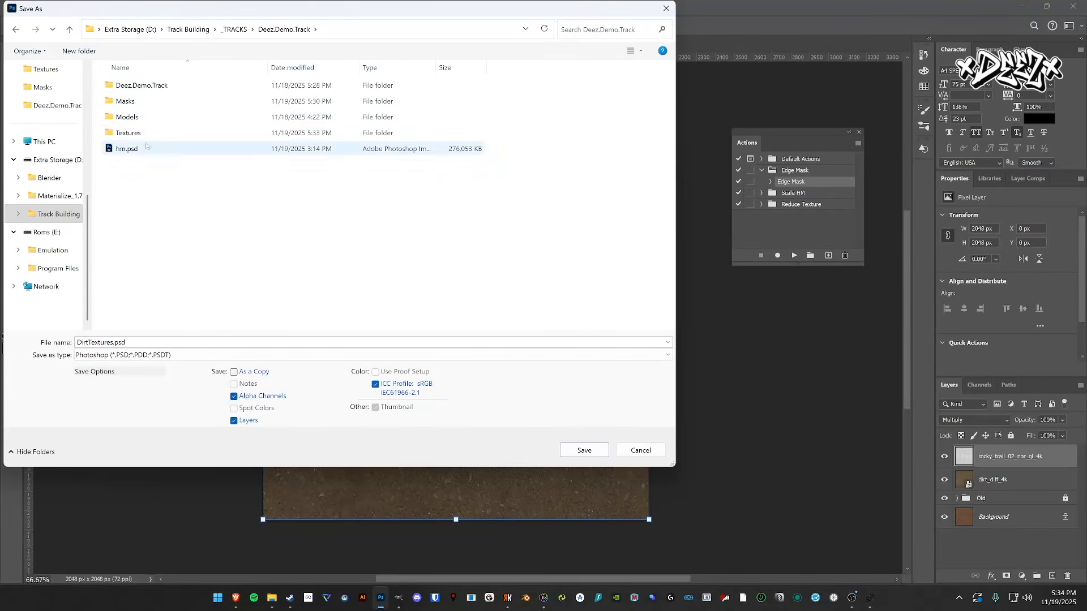
double_click(146, 135)
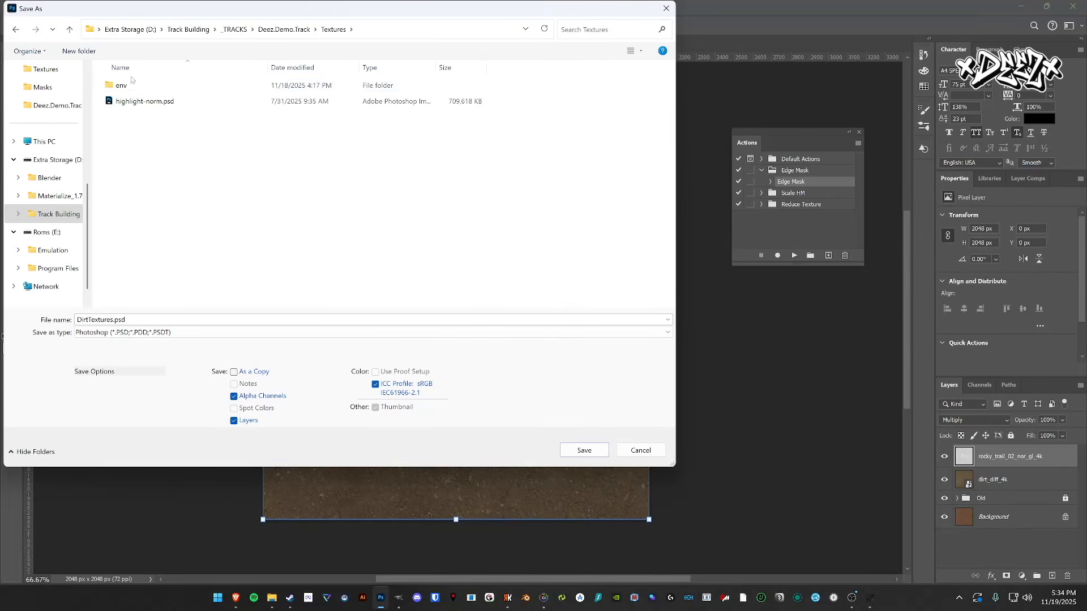
- Save the texture in DDS format over rough-light.dds, using DXT5 and None for the alpha channel
left_click(131, 334)
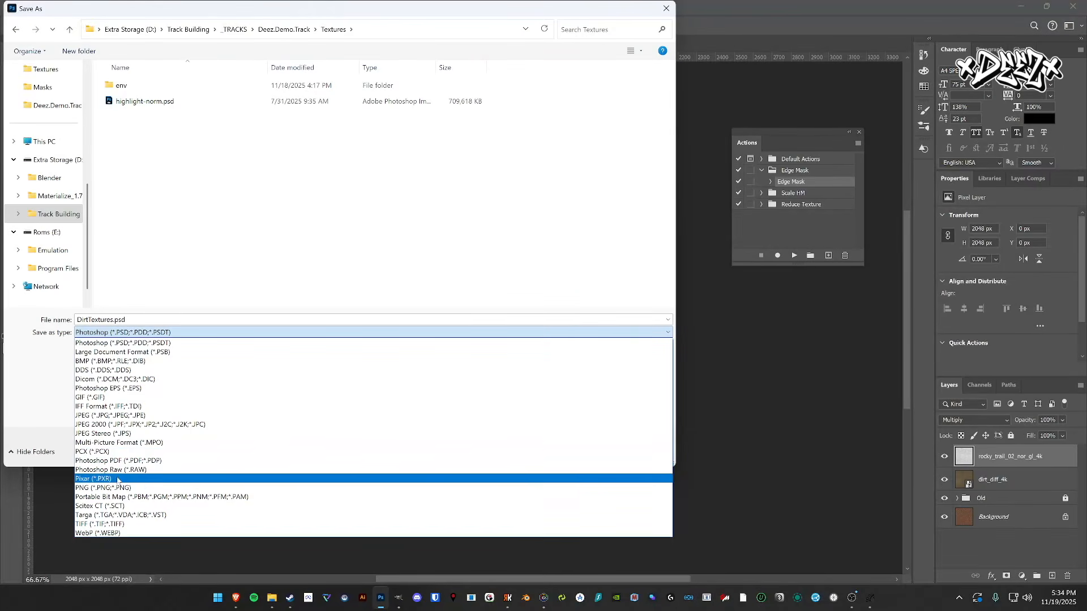
left_click(112, 370)
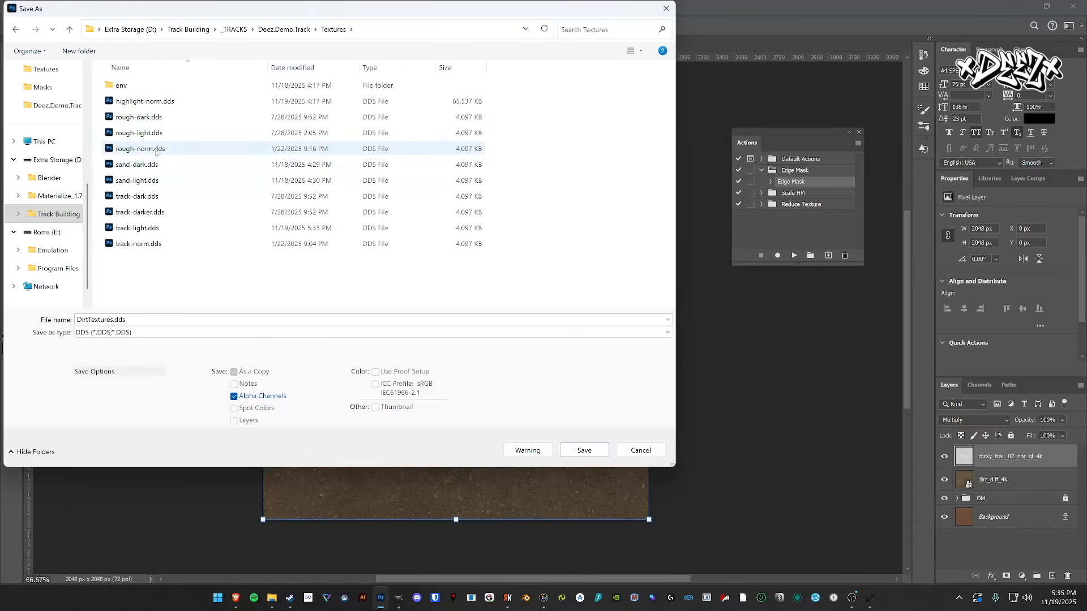
left_click(167, 135)
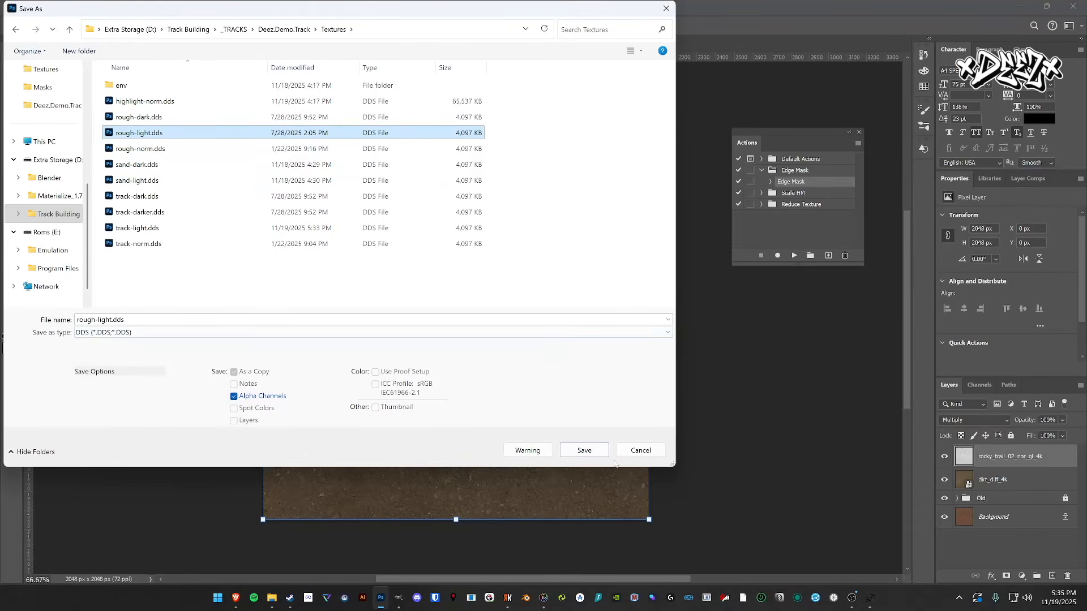
left_click(599, 452)
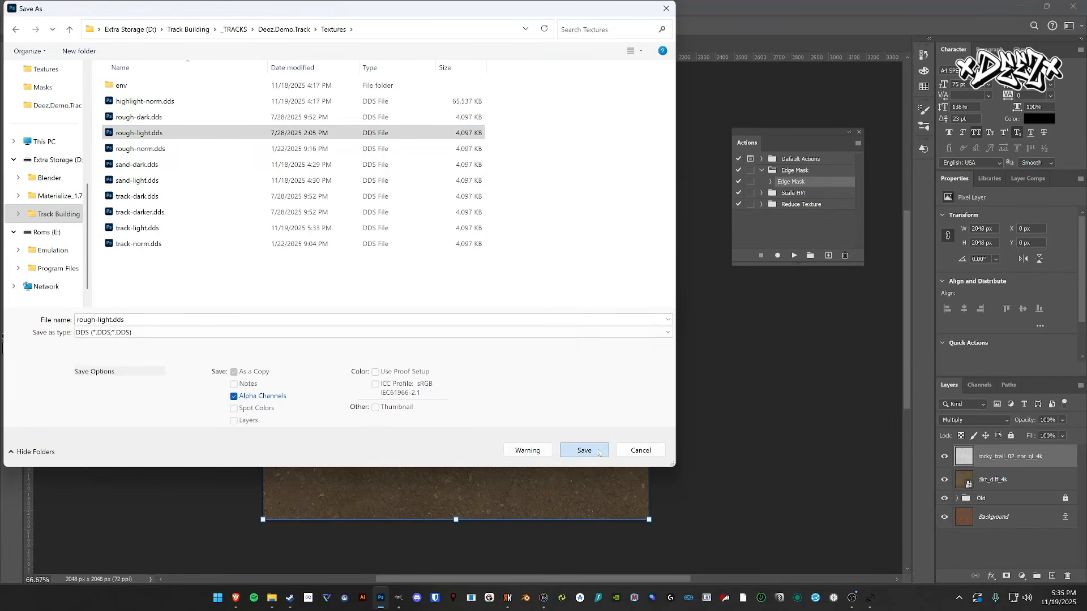
left_click(599, 452)
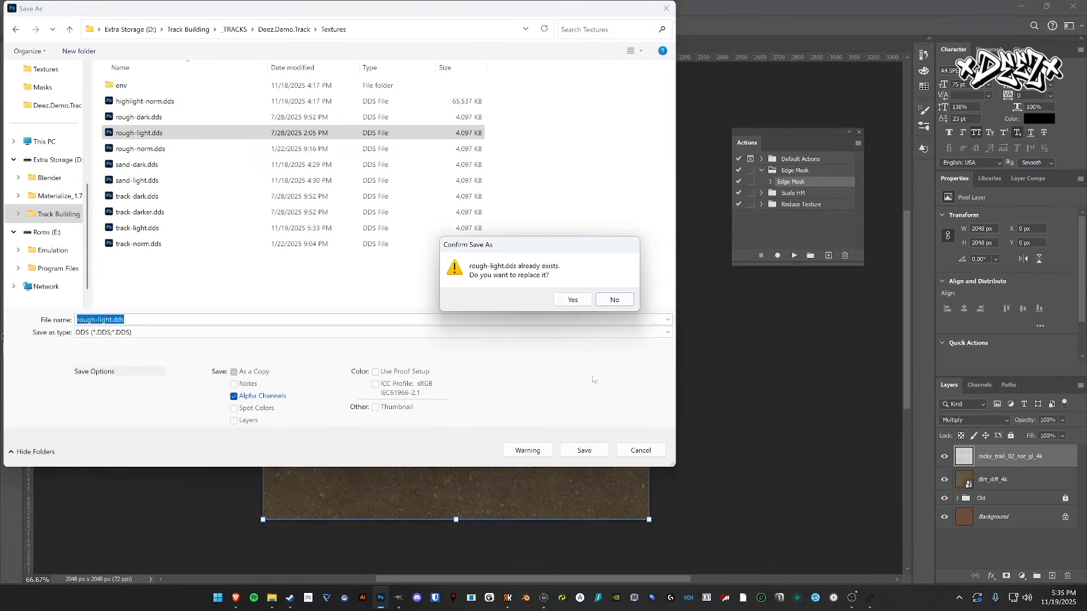
left_click(572, 300)
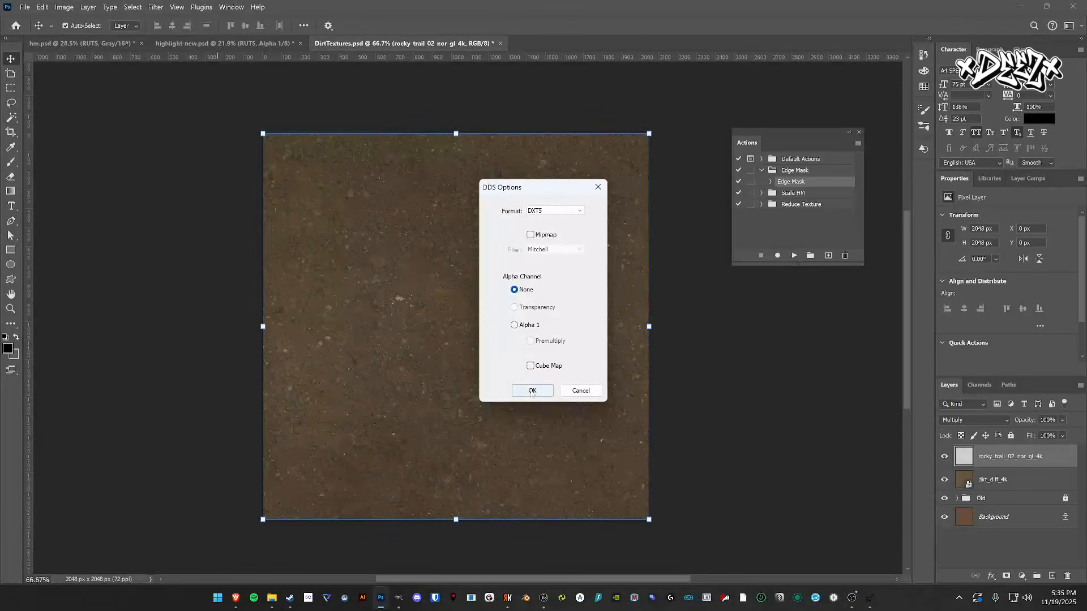
left_click(531, 391)
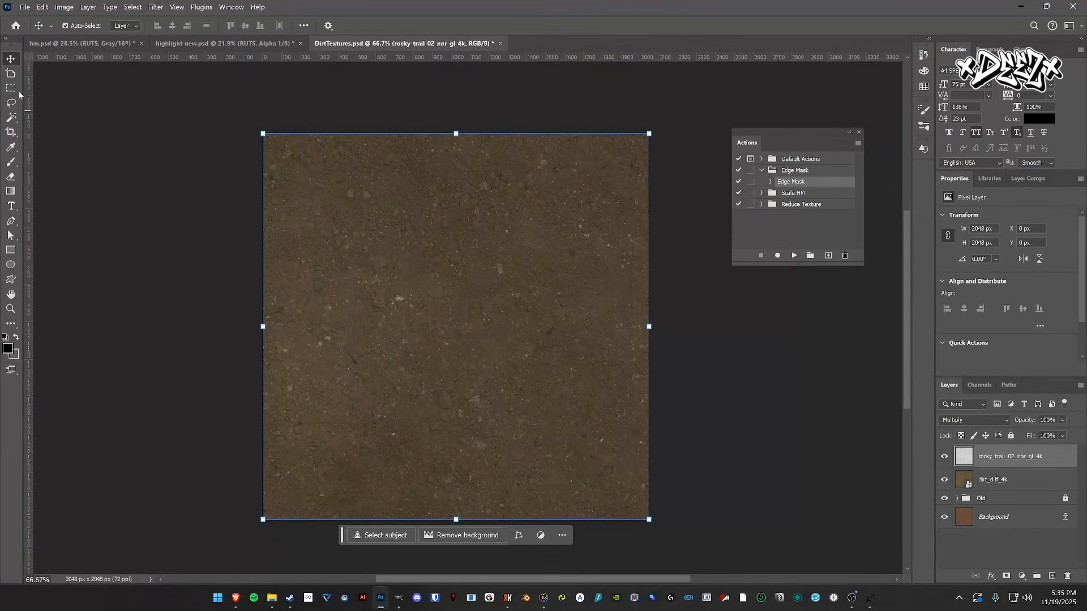
- Copy the whole canvas merged and paste it as a new layer above rocky_trail_02_nor_gl_4k
key("m")
left_click_drag(242, 114, 735, 520)
left_click(45, 7)
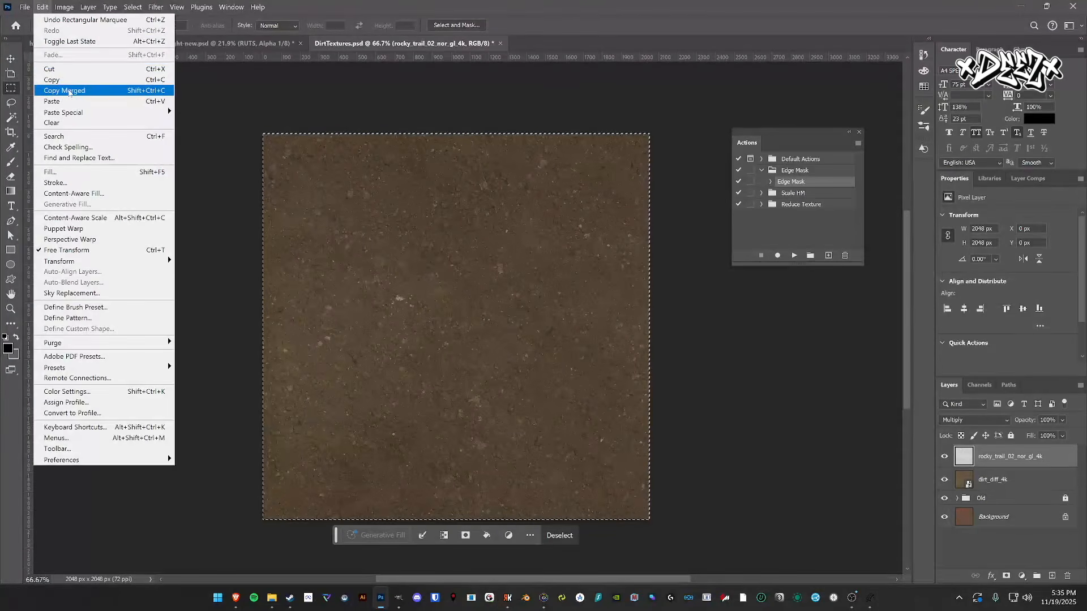
left_click(69, 93)
left_click(741, 367)
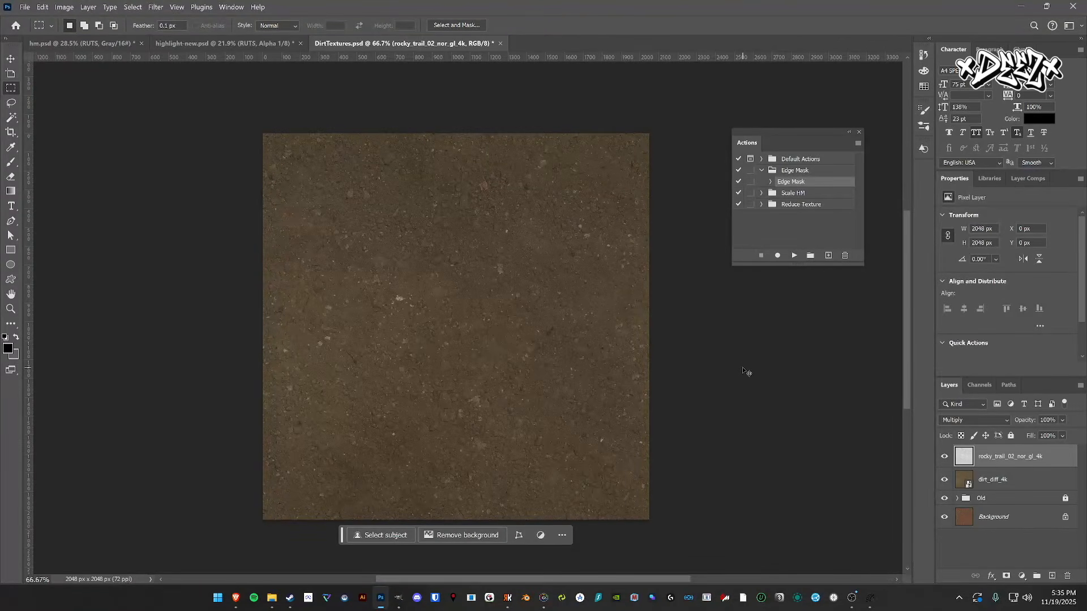
key("ctrl+v")
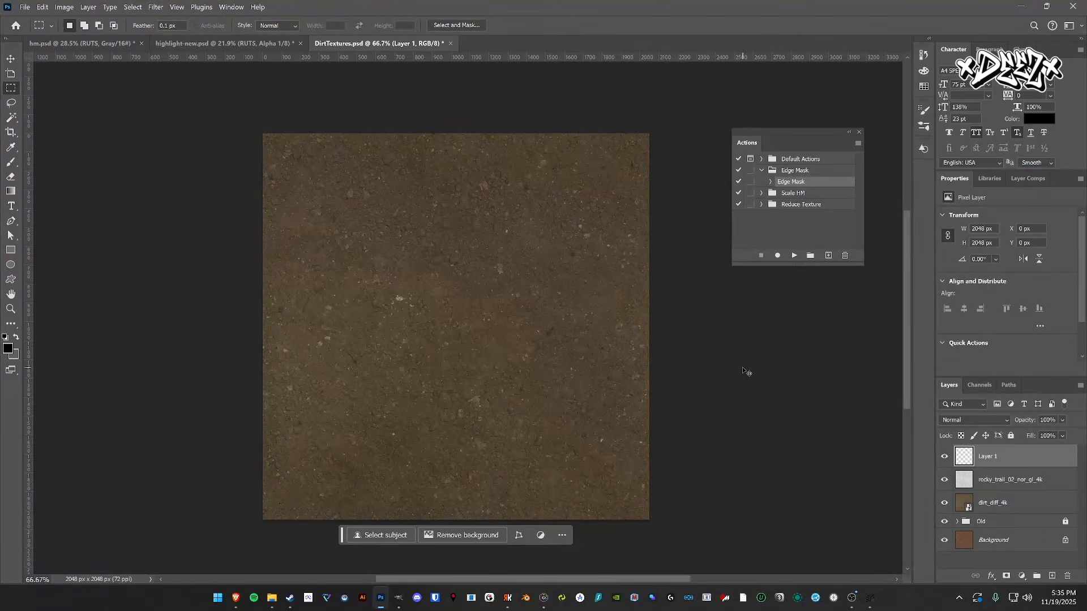
- Darken the pasted merged layer with Brightness/Contrast by setting brightness to -80
left_click(64, 7)
mouse_move(90, 33)
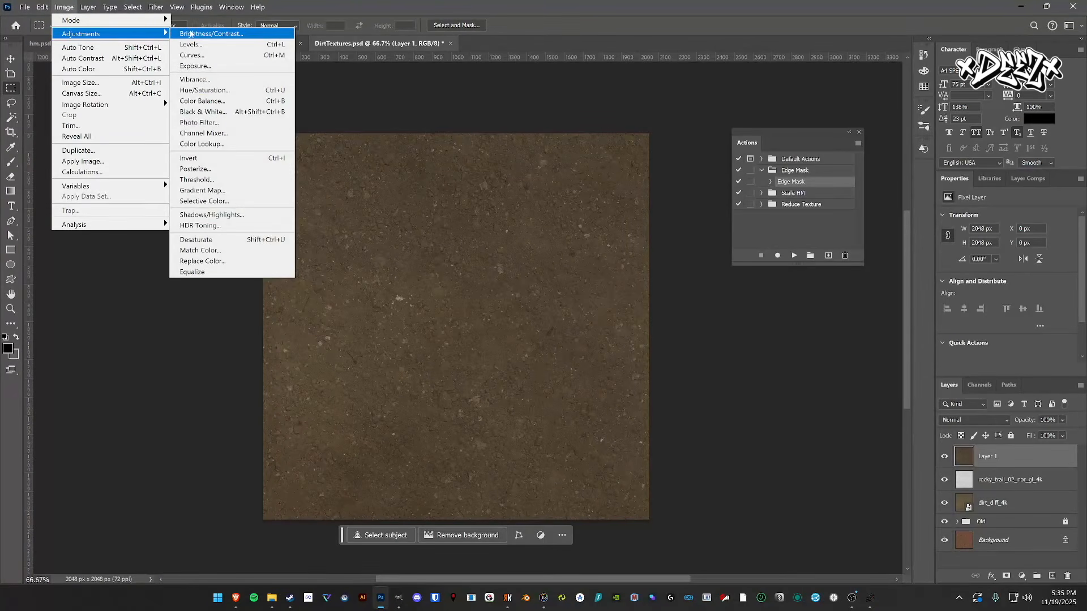
left_click(190, 33)
left_click_drag(107, 135, 88, 132)
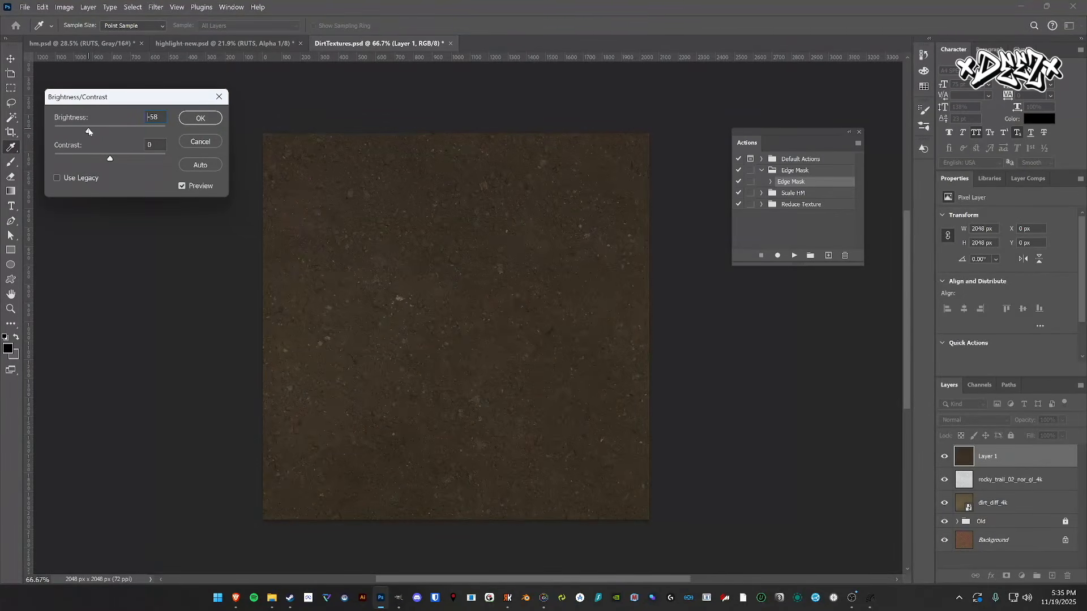
left_click_drag(88, 131, 81, 130)
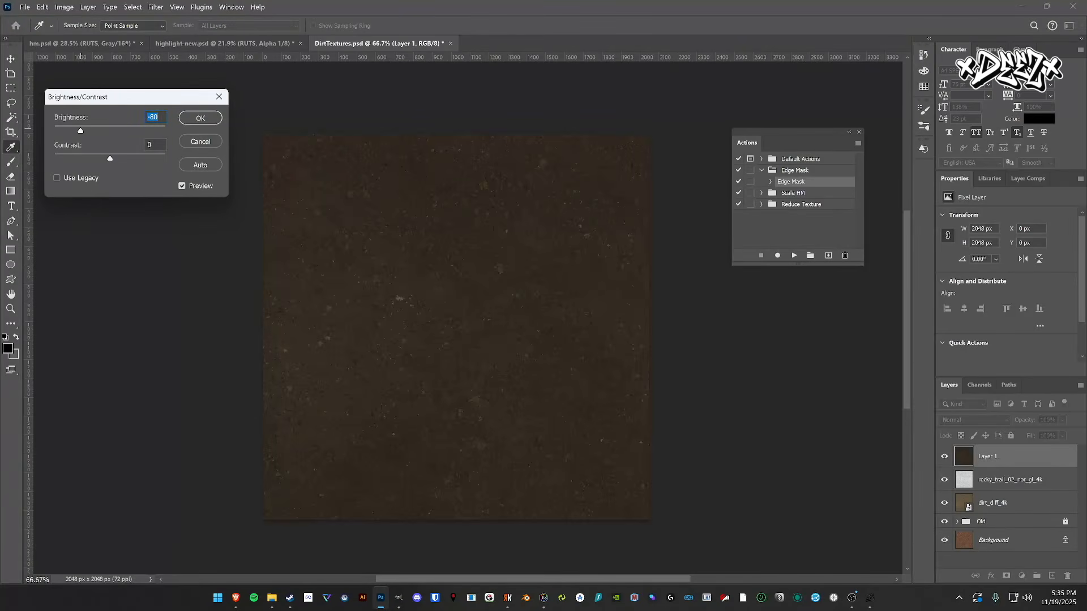
left_click(213, 118)
- Start saving the darkened rough texture as a DDS file and browse to the Textures folder of Deez.Demo.Track
left_click(24, 6)
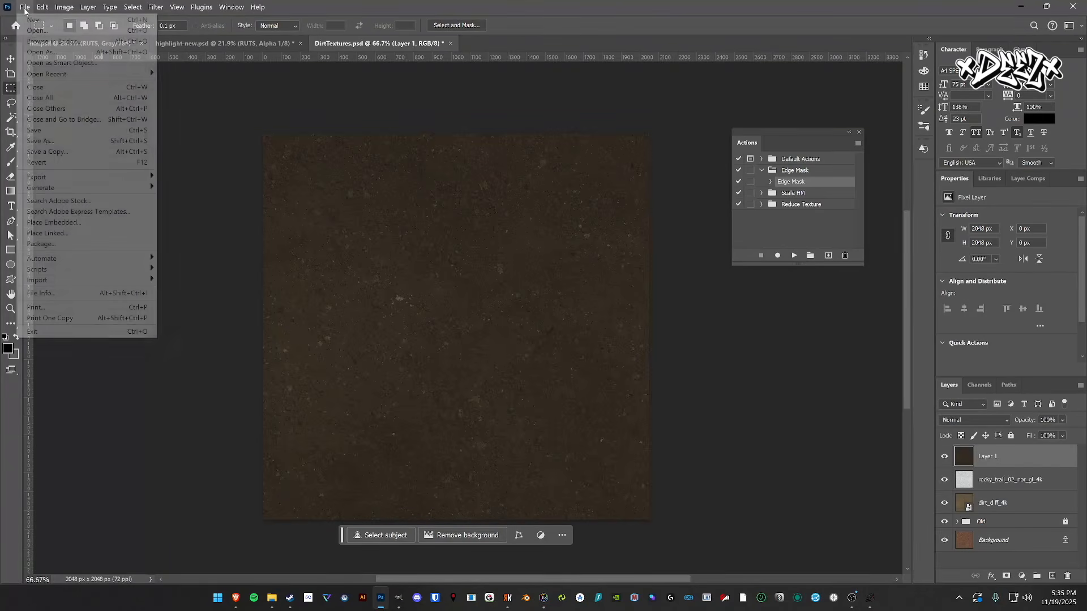
left_click(57, 140)
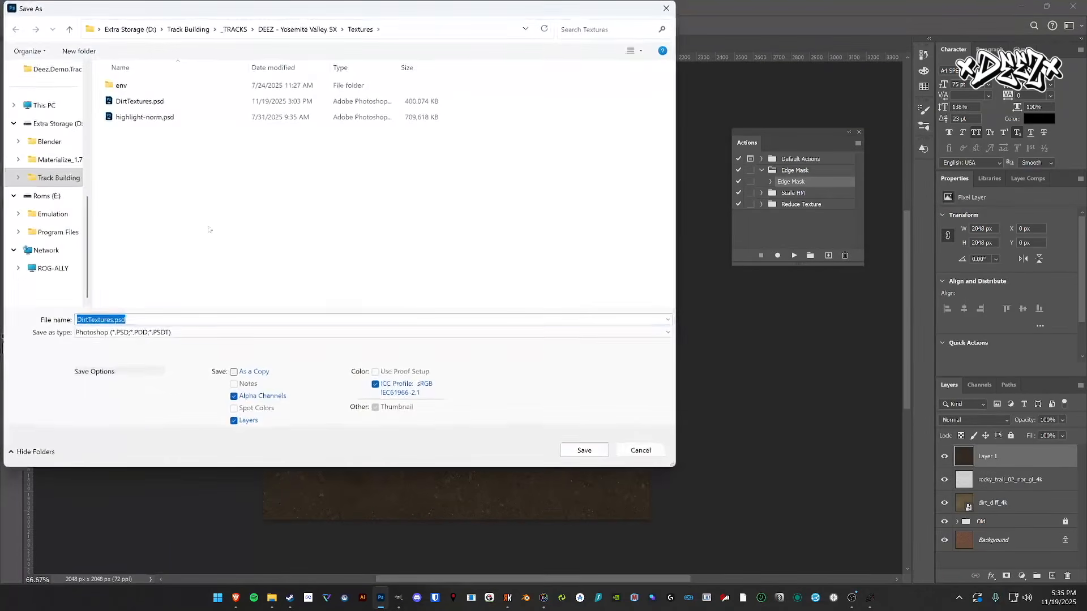
left_click(145, 332)
left_click(144, 370)
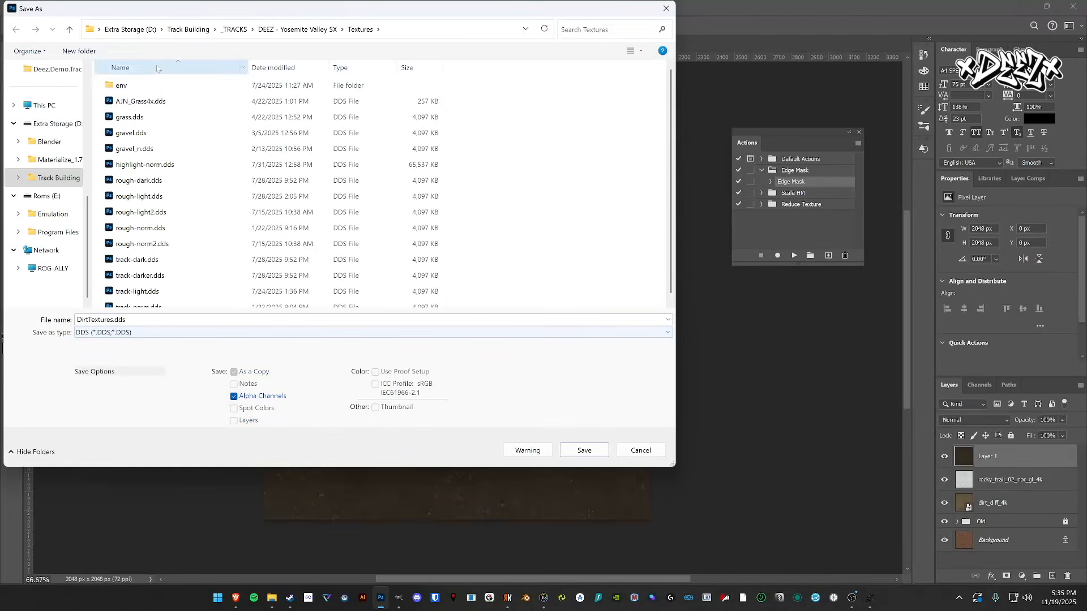
scroll(57, 131, "up", 1)
left_click(57, 129)
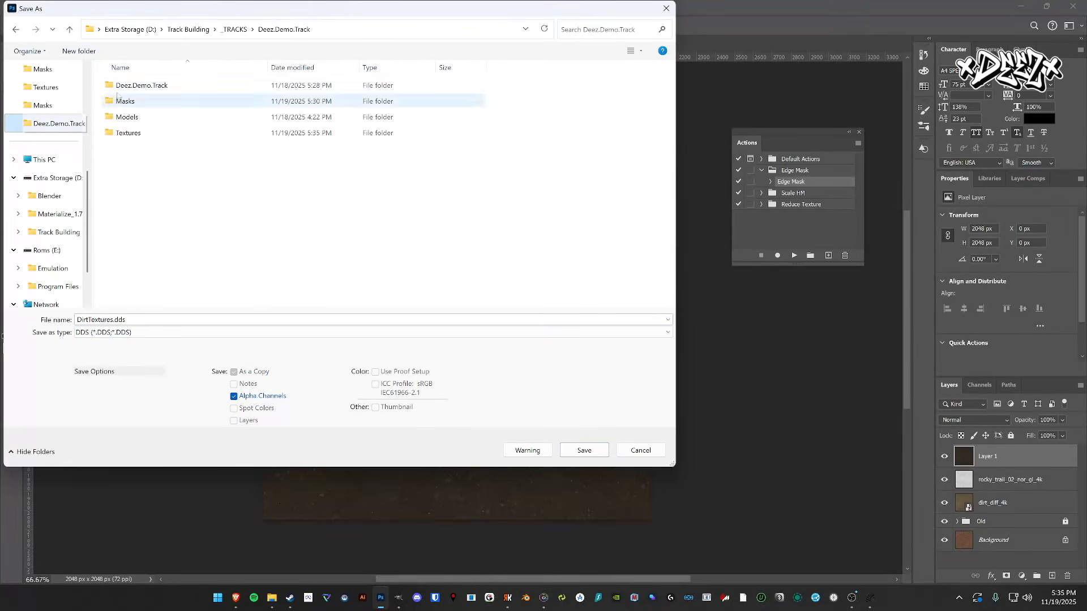
double_click(125, 135)
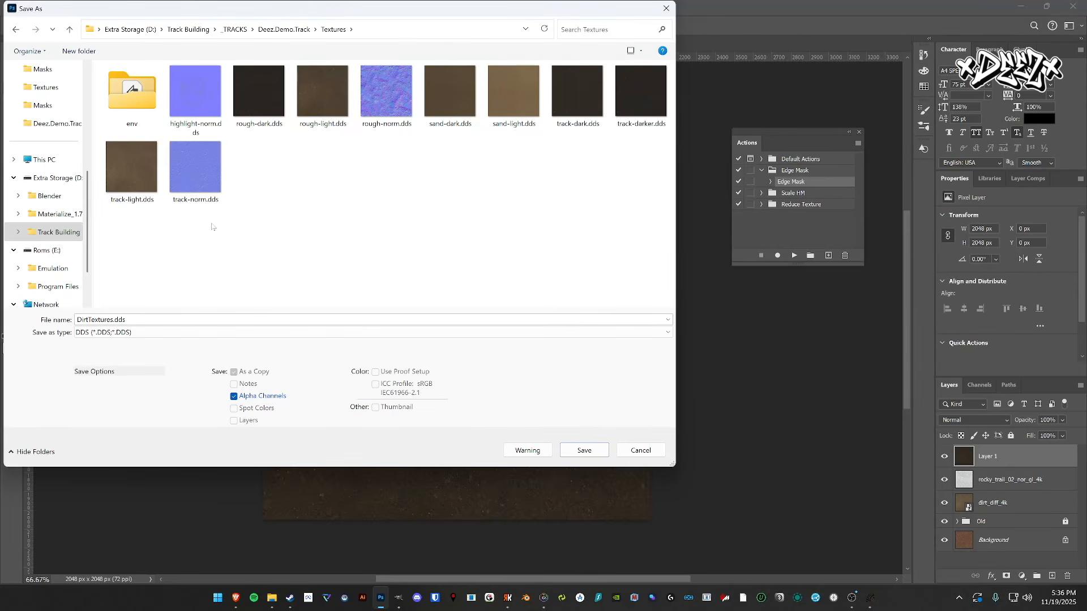
- Save the texture over rough-dark.dds, using DXT5 and None for the alpha channel
left_click(266, 107)
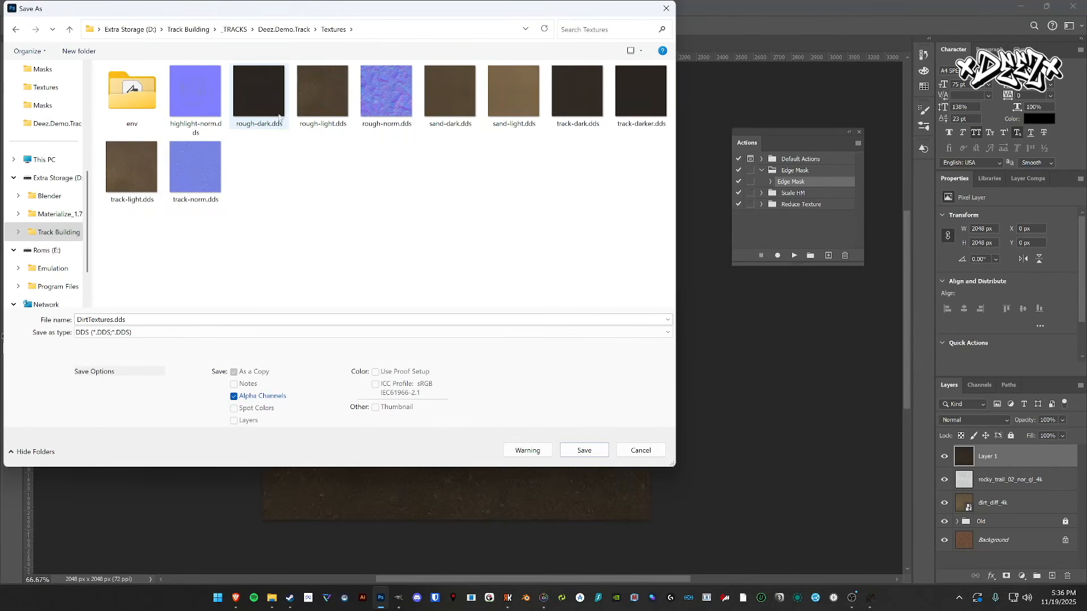
left_click(593, 451)
left_click(583, 305)
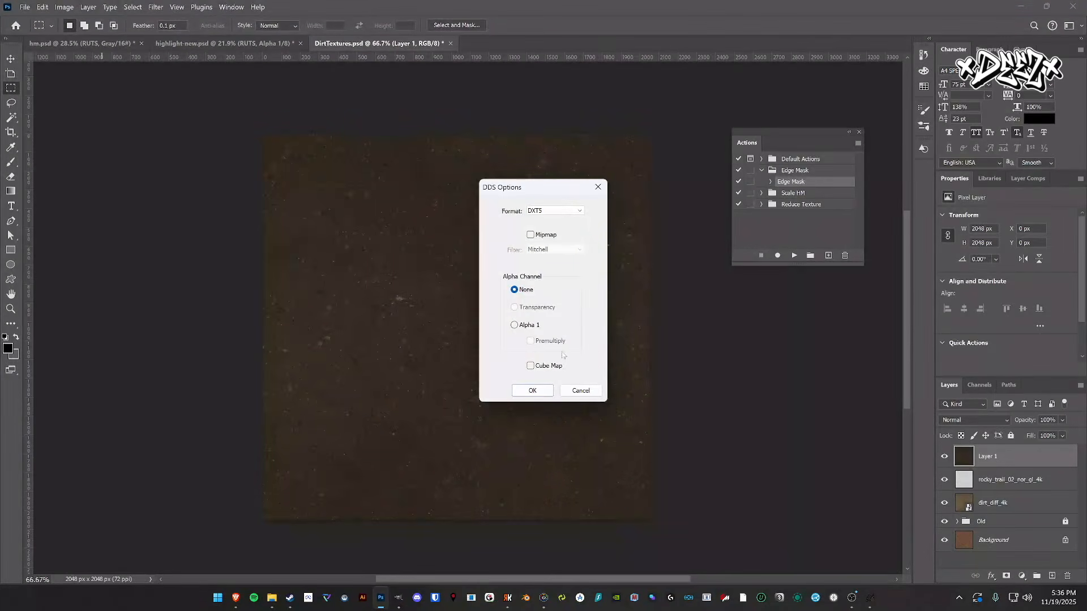
left_click(533, 395)
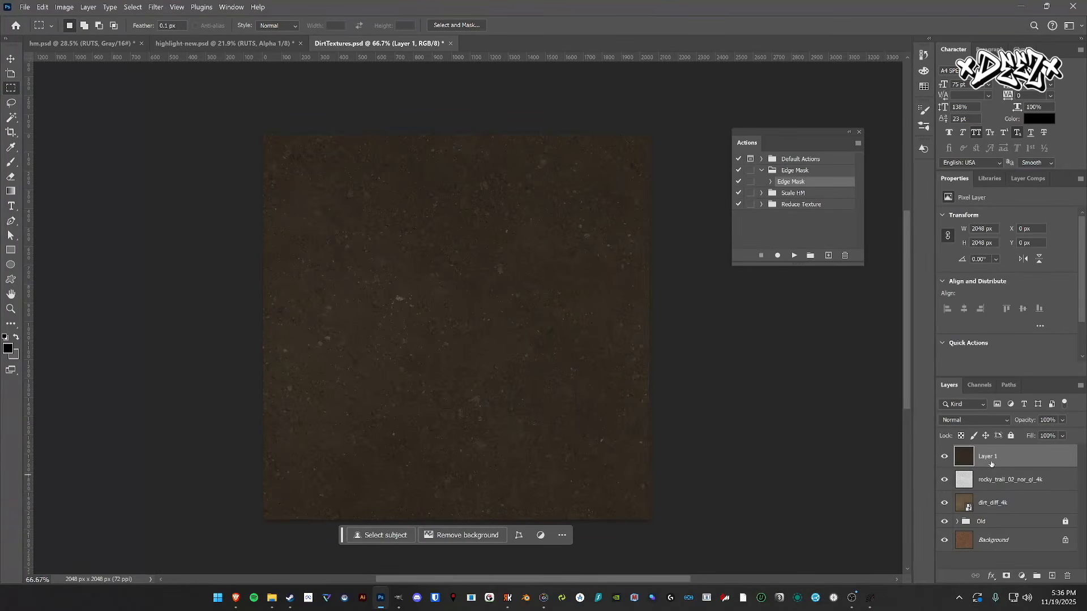
- Hide Layer 1 and rocky_trail_02_nor_gl_4k, and place a duplicate of dirt_diff_4k at the top of the layer stack
left_click(944, 456)
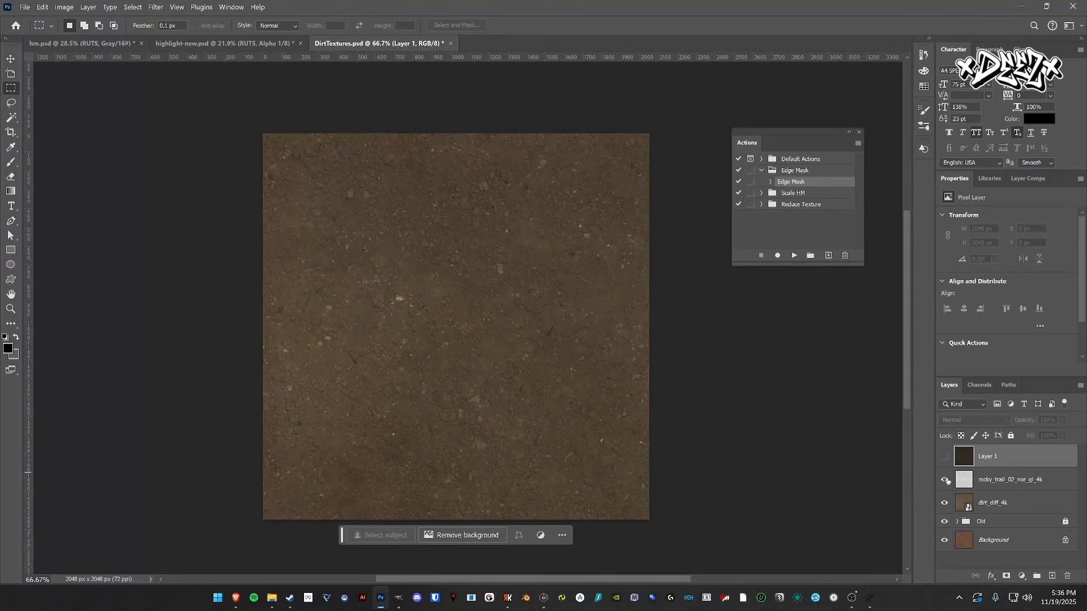
left_click(944, 480)
left_click(1003, 506)
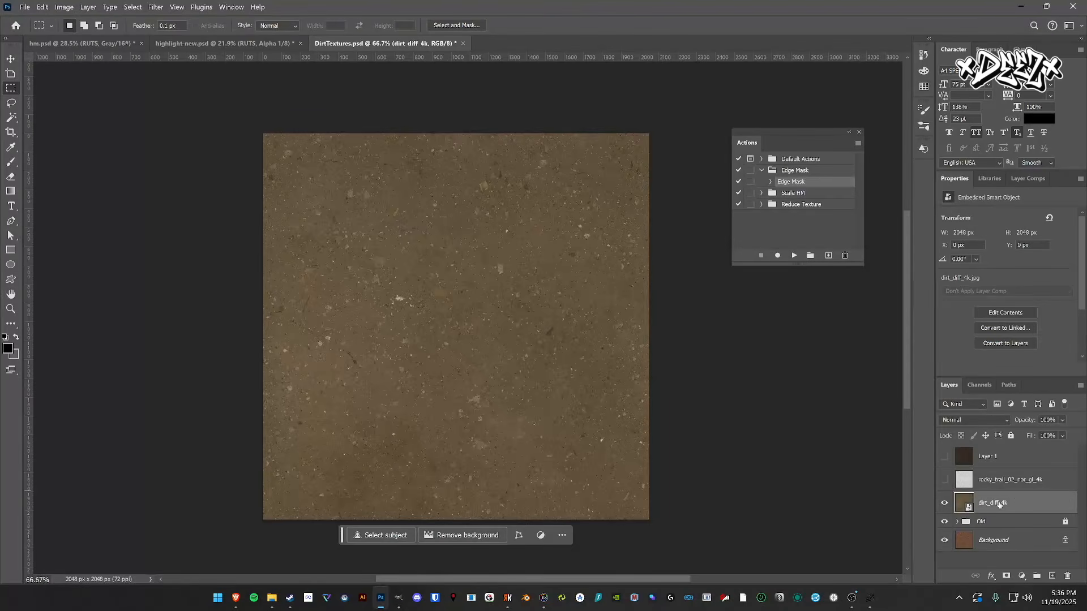
left_click_drag(1033, 504, 1035, 446)
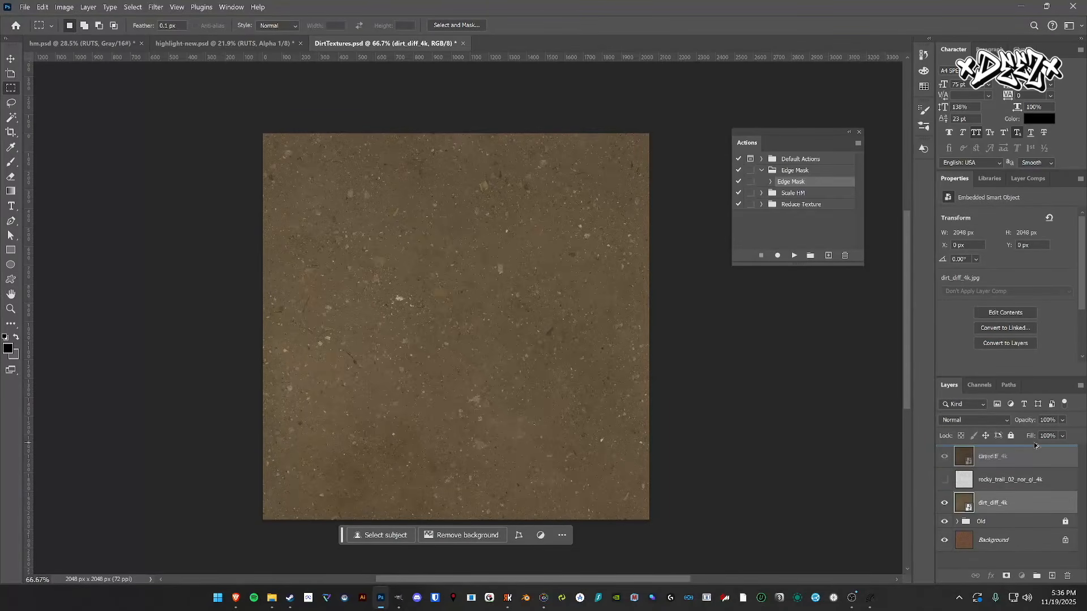
left_click_drag(1034, 445, 1033, 443)
- Rasterize the dirt_diff_4k copy layer and darken it with Brightness/Contrast by setting brightness to -80
right_click(1015, 465)
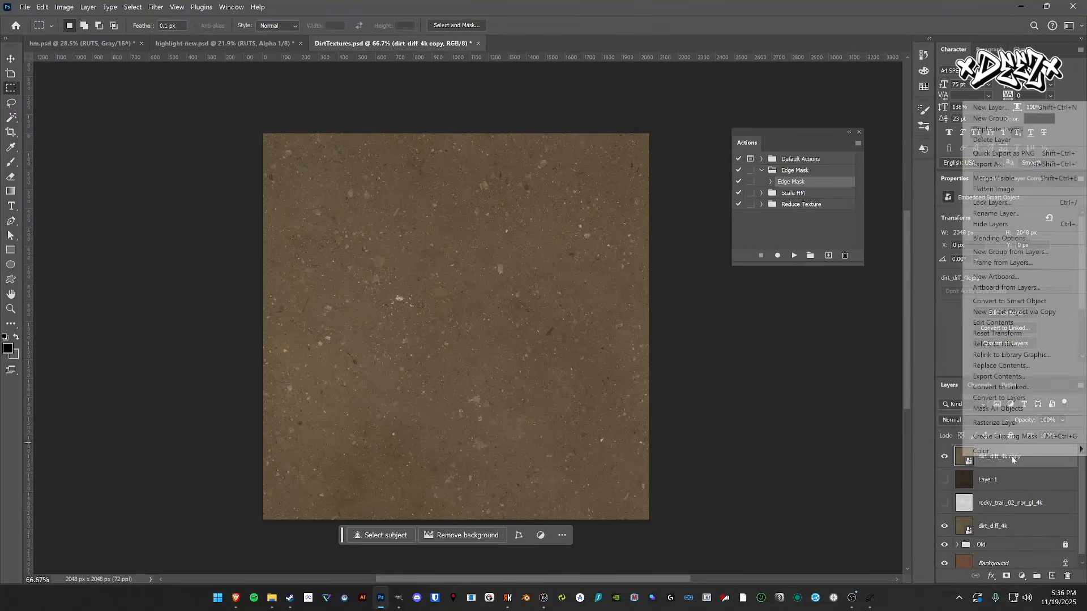
left_click(1014, 425)
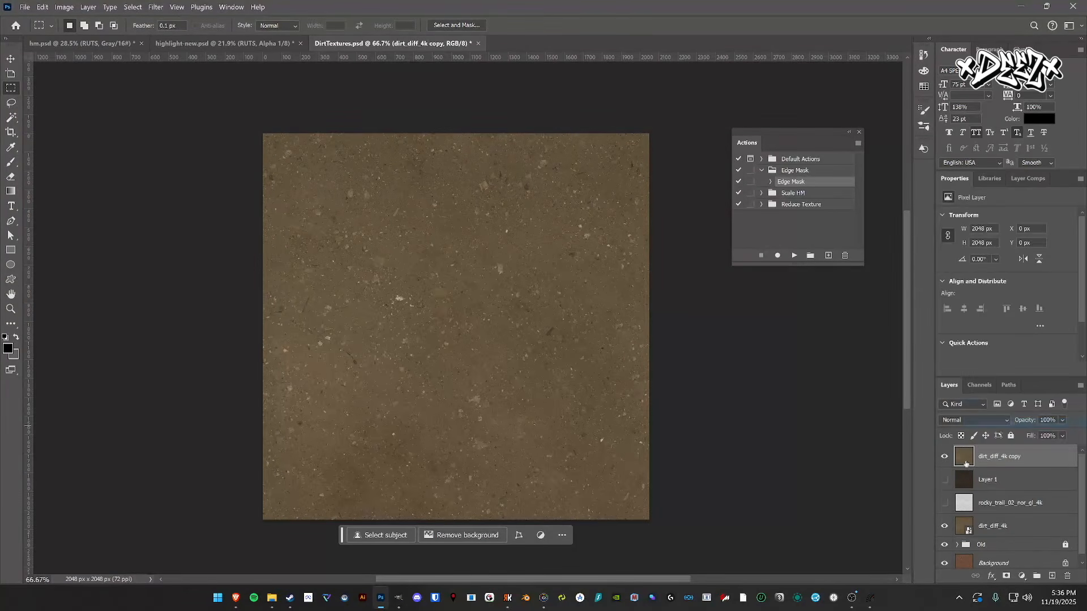
left_click(64, 7)
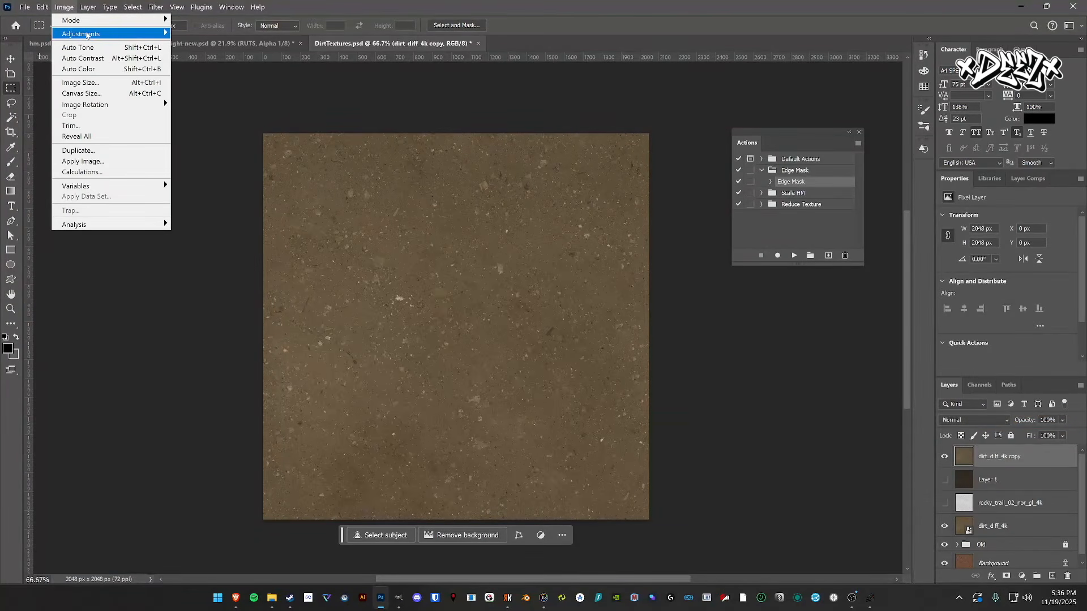
mouse_move(86, 35)
left_click(204, 34)
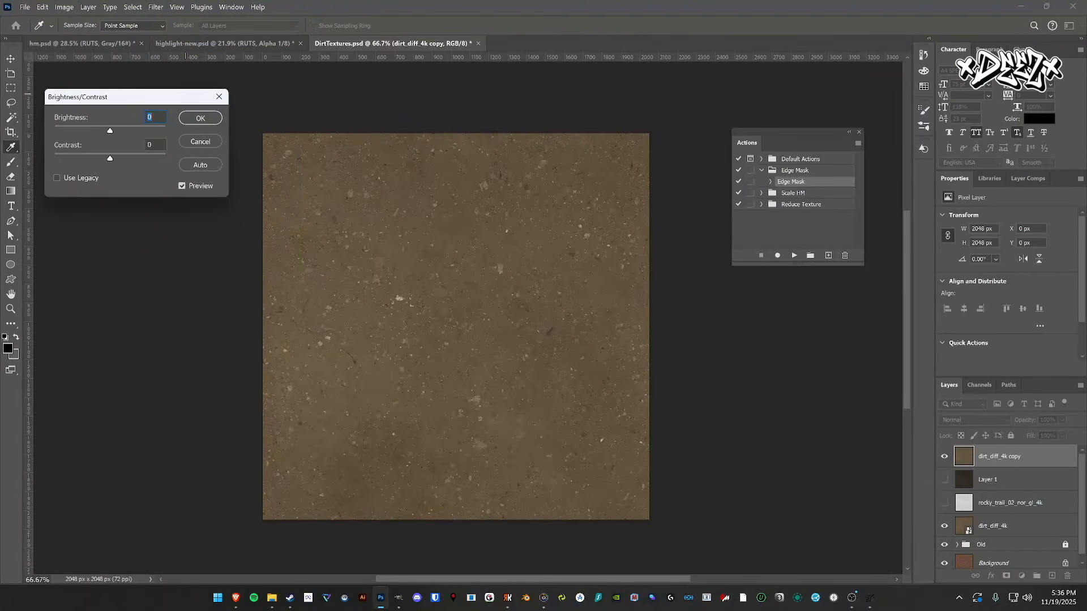
type("-80")
left_click(207, 119)
- Start saving the darkened plain dirt texture as a separate file
left_click(25, 7)
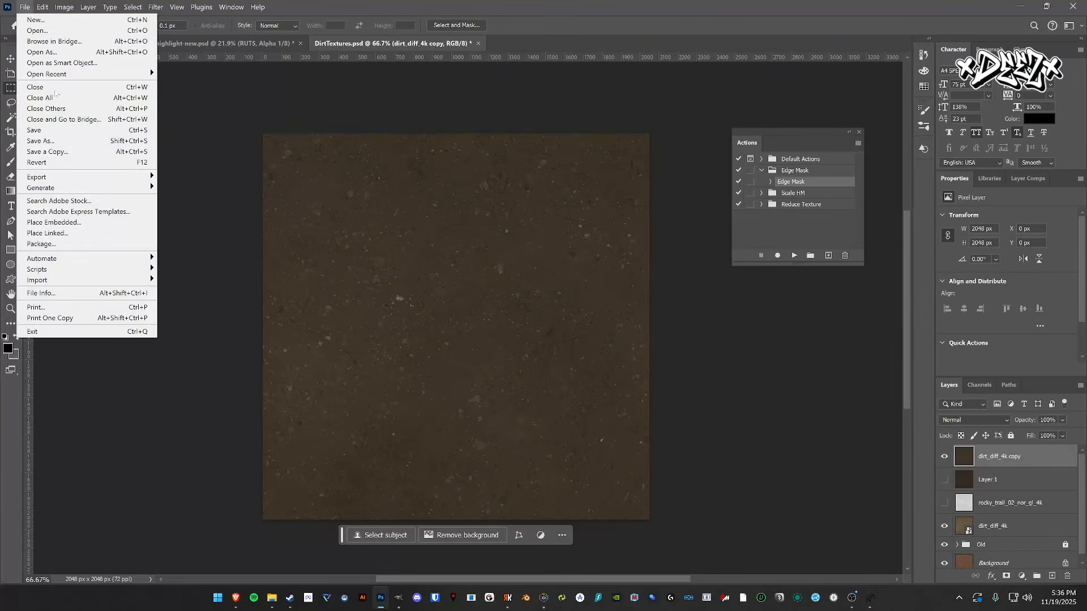
left_click(69, 143)
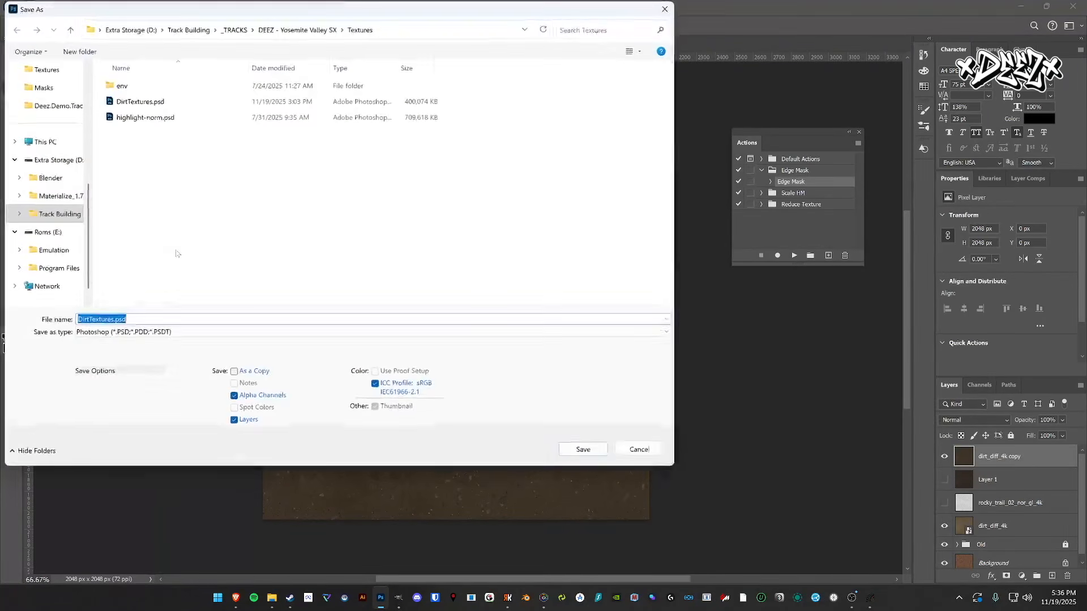
- Save the dirt texture as DDS over track-dark.dds in the Deez.Demo.Track Textures folder, using DXT5 with no alpha channel
left_click(123, 333)
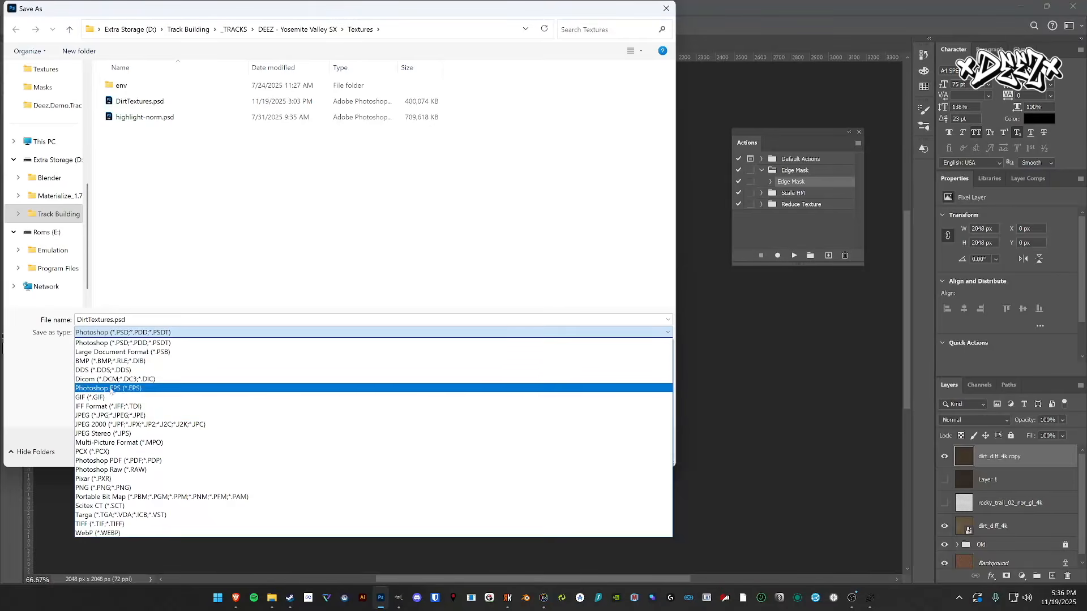
left_click(113, 370)
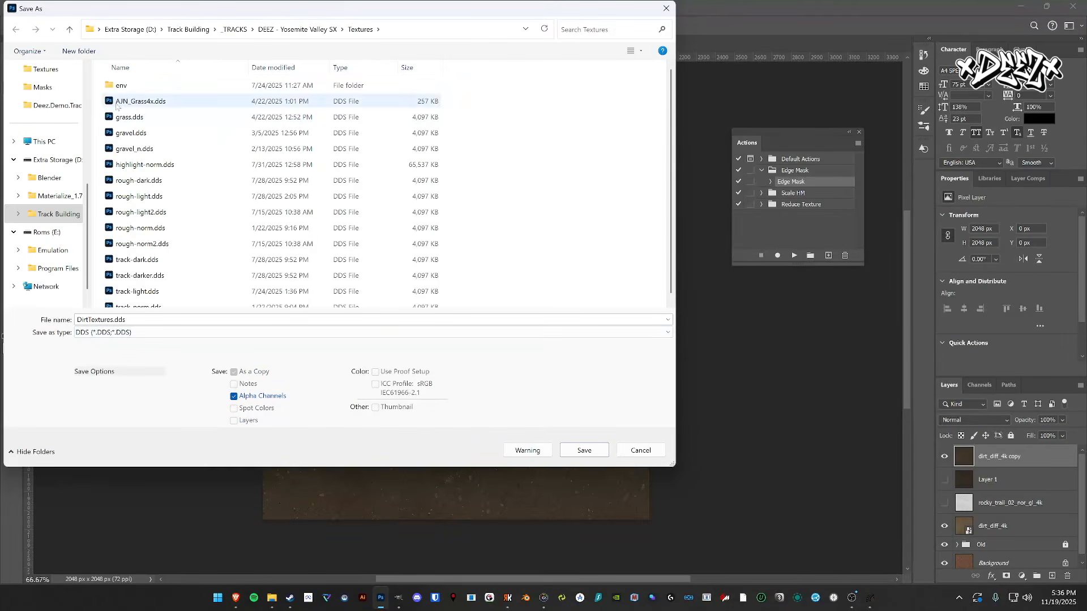
left_click(54, 105)
double_click(127, 133)
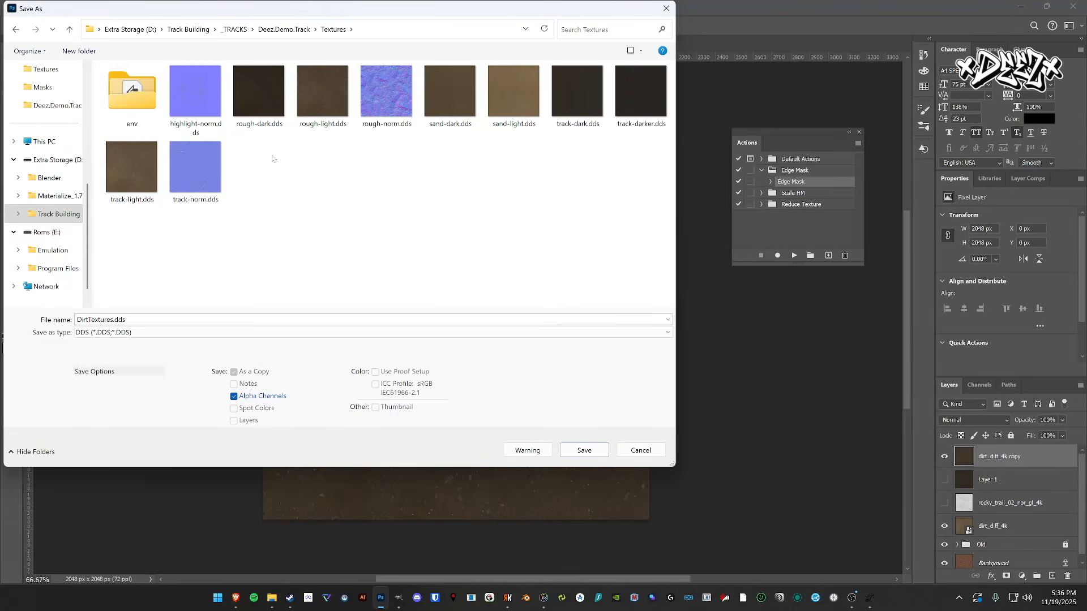
left_click(578, 93)
left_click(579, 451)
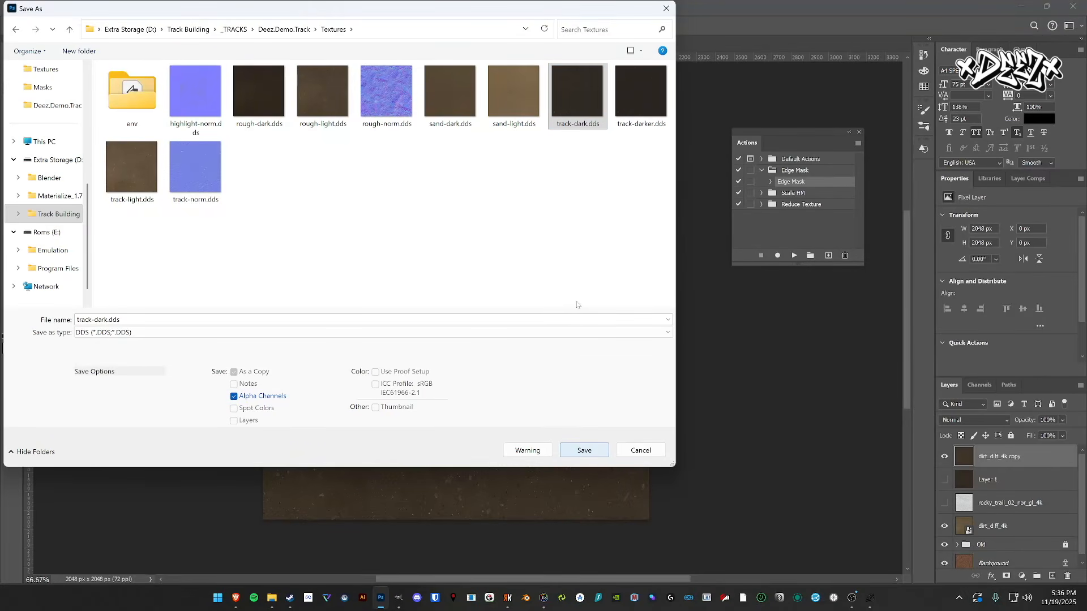
left_click(579, 104)
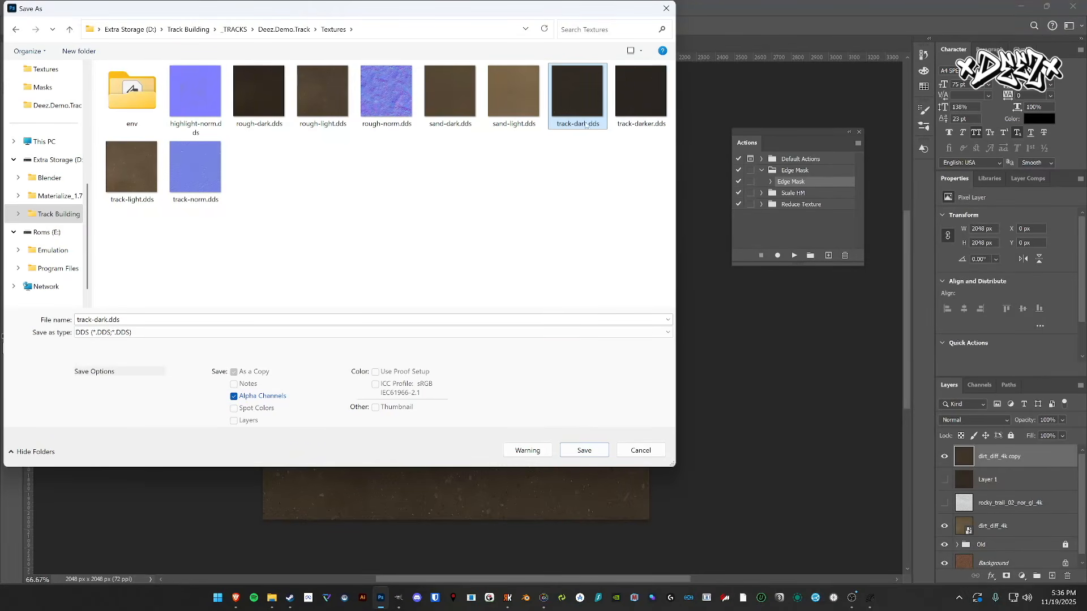
left_click(583, 450)
left_click(571, 298)
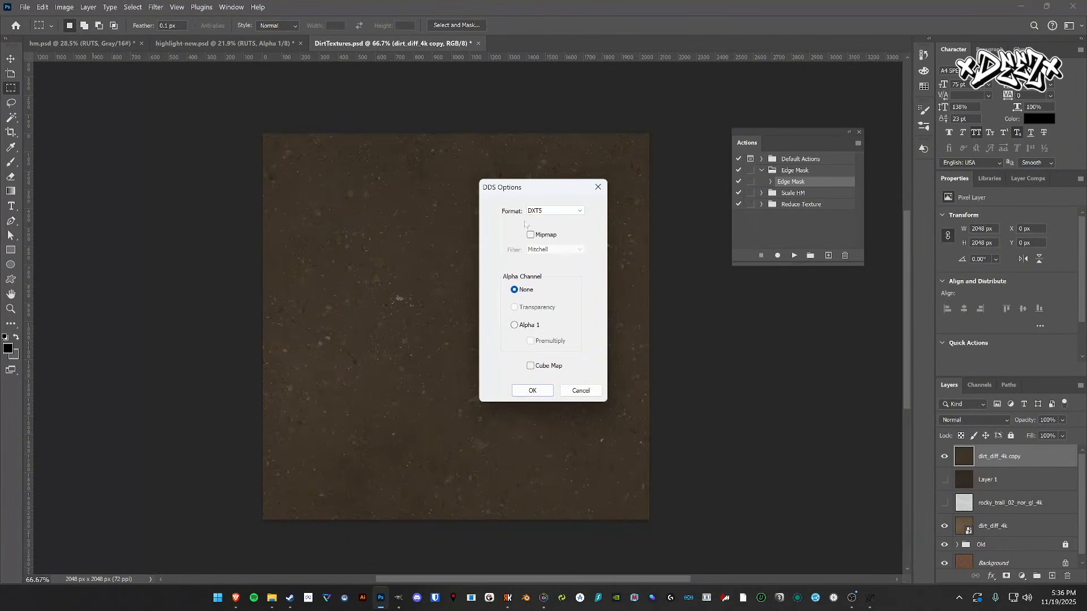
left_click(537, 391)
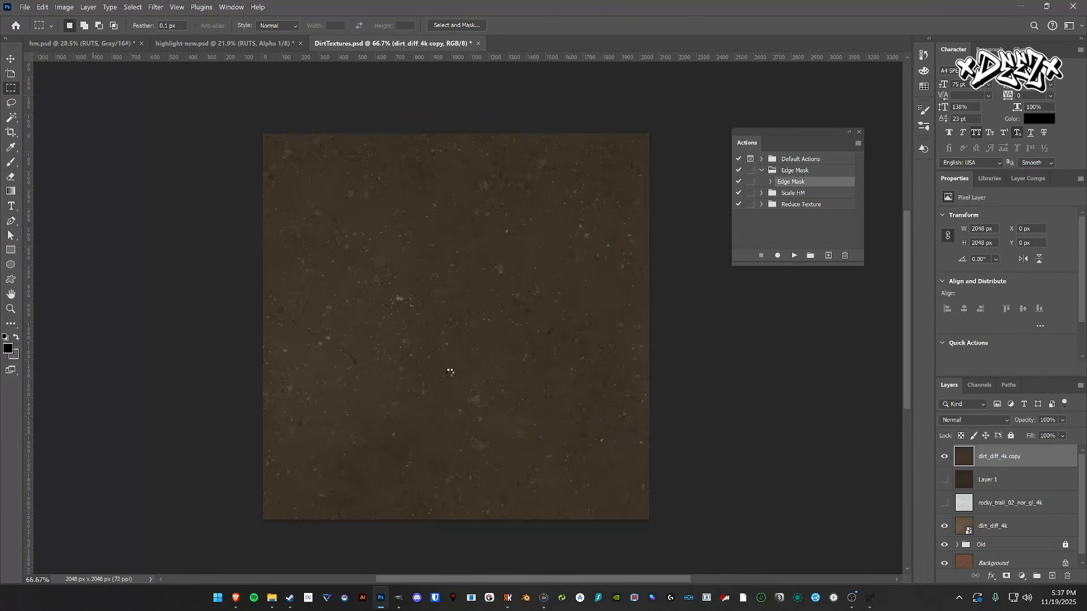
- Place rocky_trail_02_nor_gl_4k.exr into DirtTextures.psd with alpha data read as transparency, keeping its fitted size
left_click(275, 601)
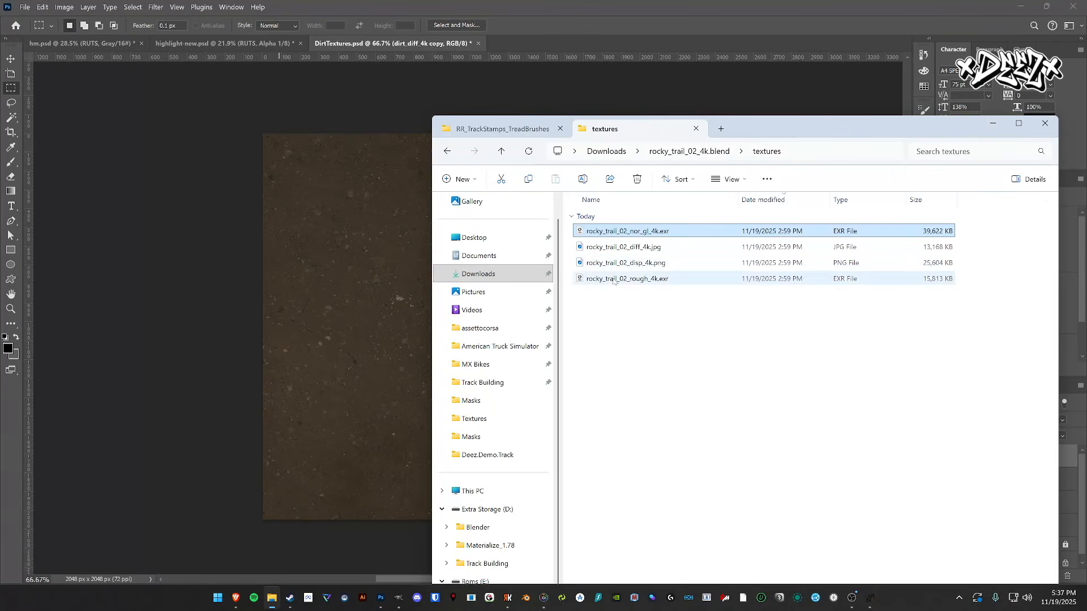
left_click_drag(623, 231, 489, 241)
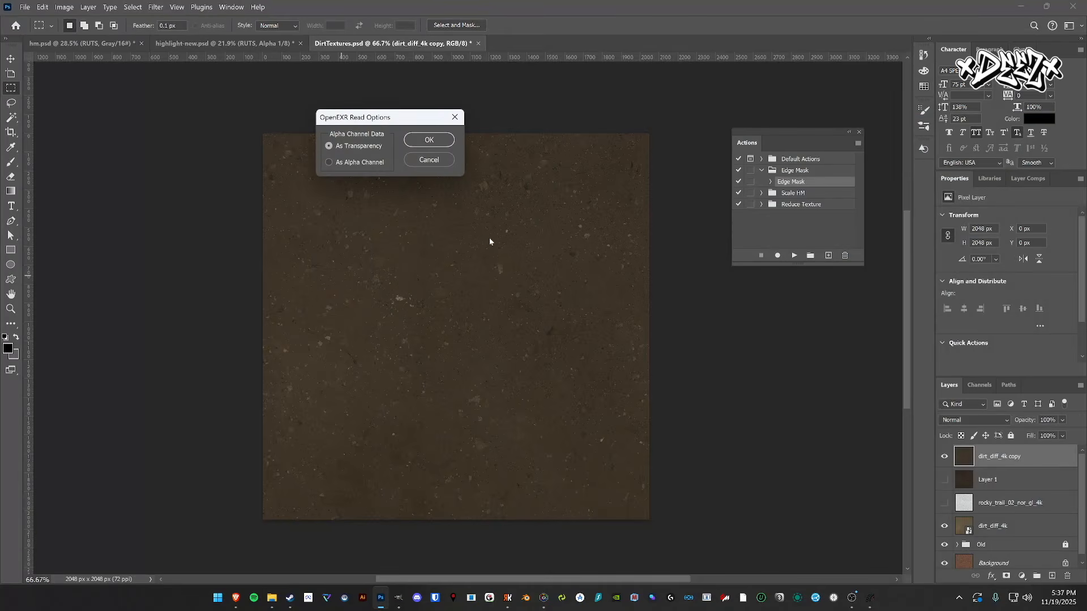
left_click(434, 141)
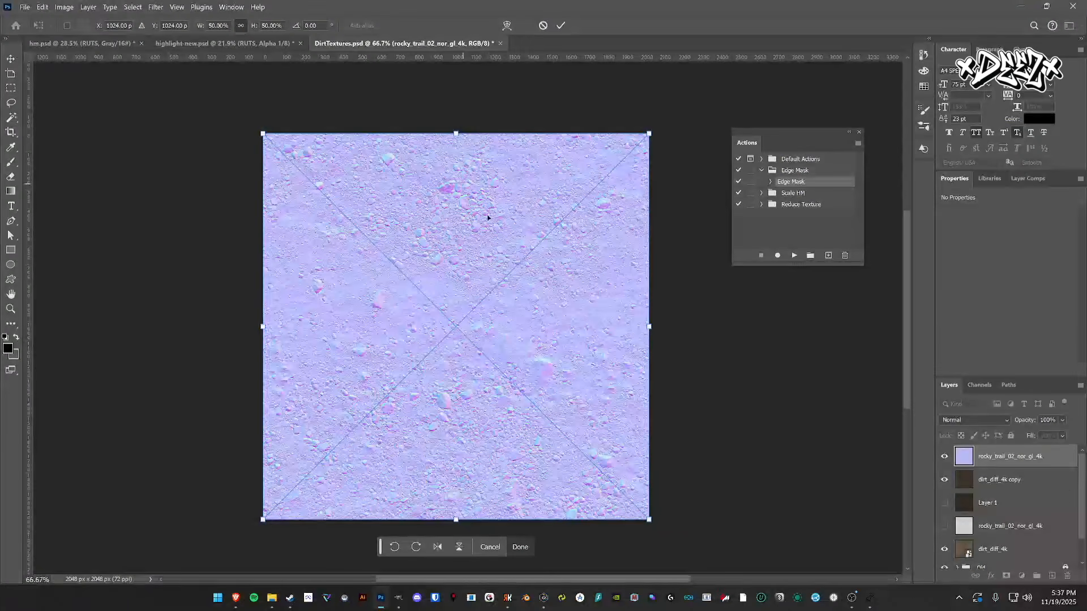
key("Return")
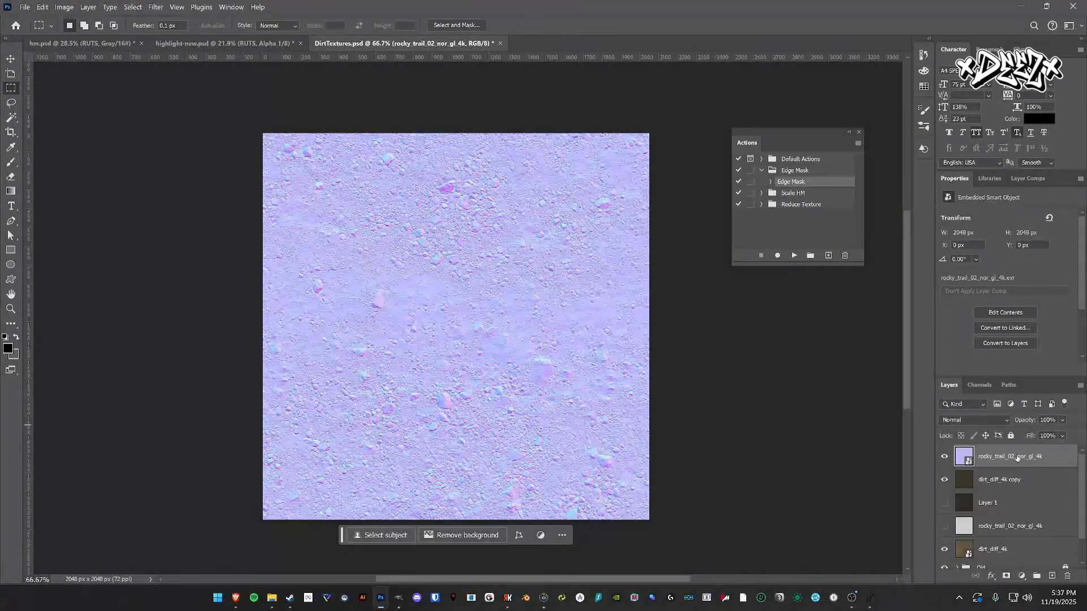
- Save the rocky trail normal map as DDS over rough-norm.dds in the Deez.Demo.Track Textures folder, using DXT5 with no alpha channel
left_click(25, 6)
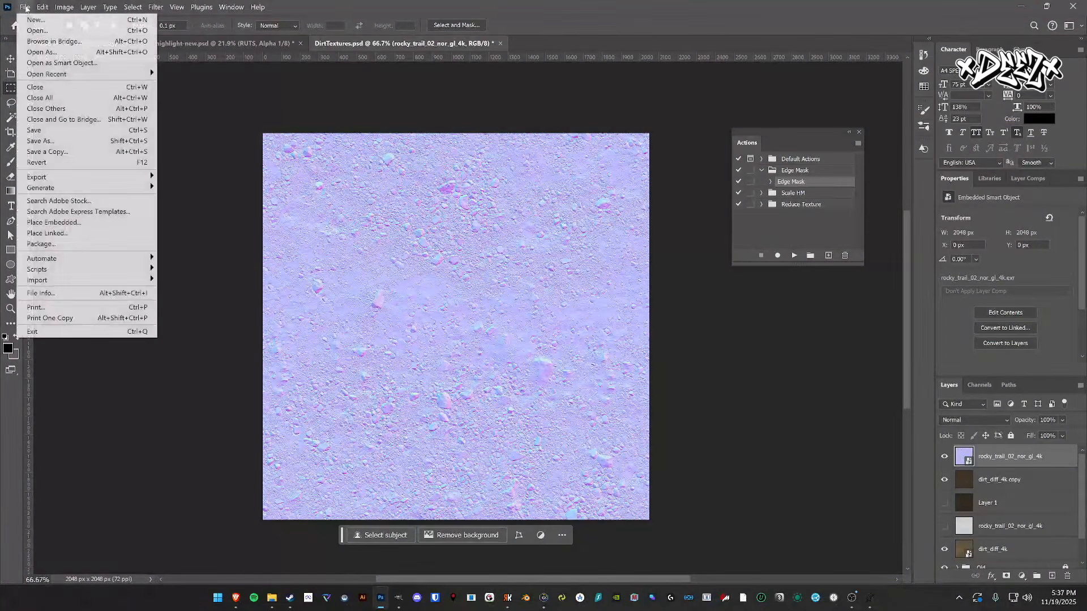
left_click(72, 146)
left_click(136, 332)
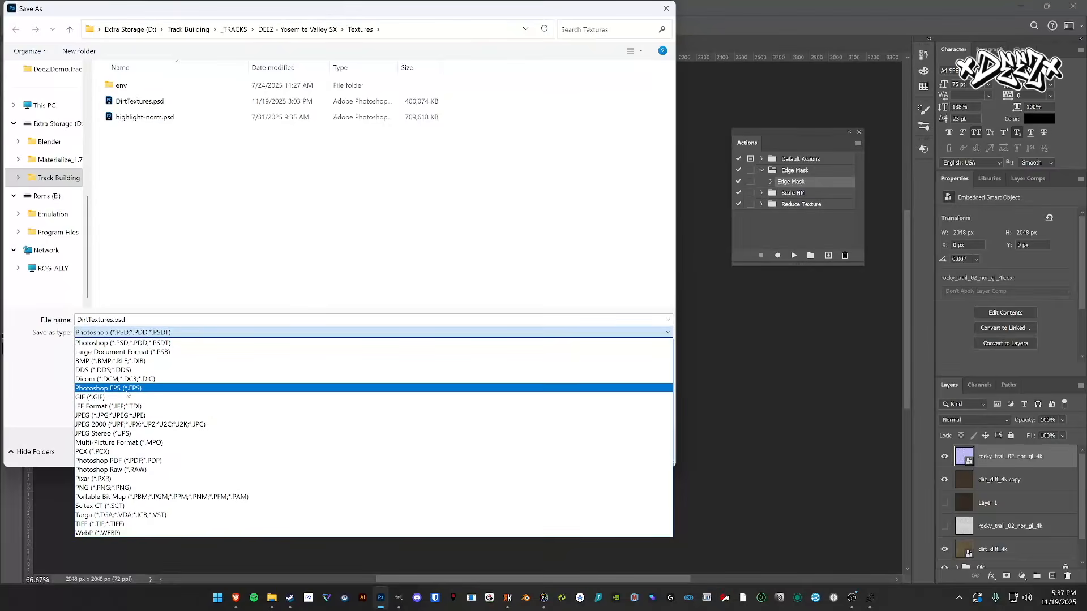
left_click(104, 369)
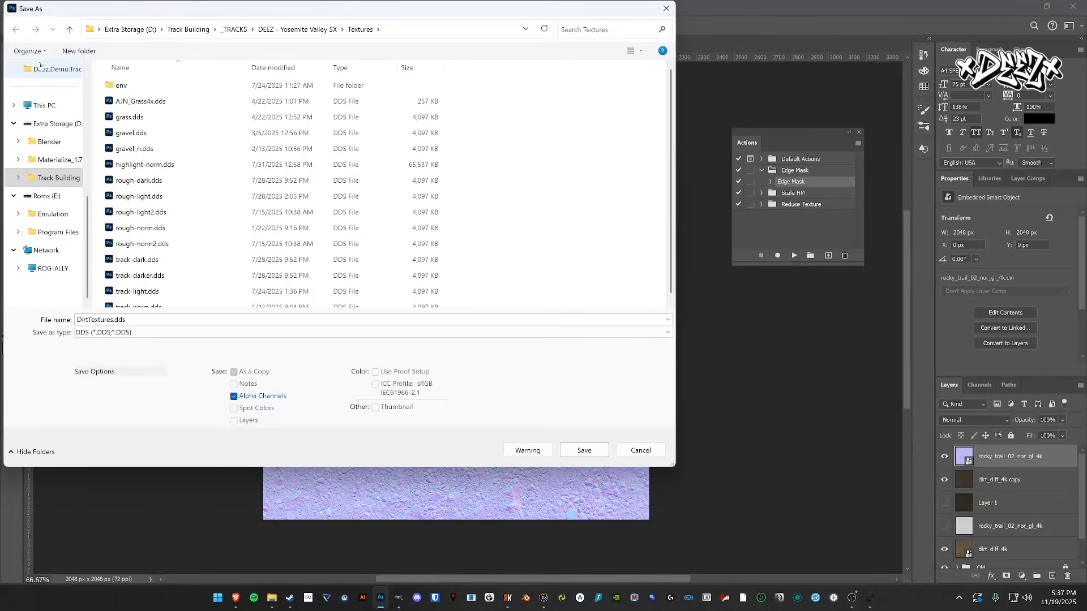
scroll(56, 125, "up", 1)
left_click(57, 142)
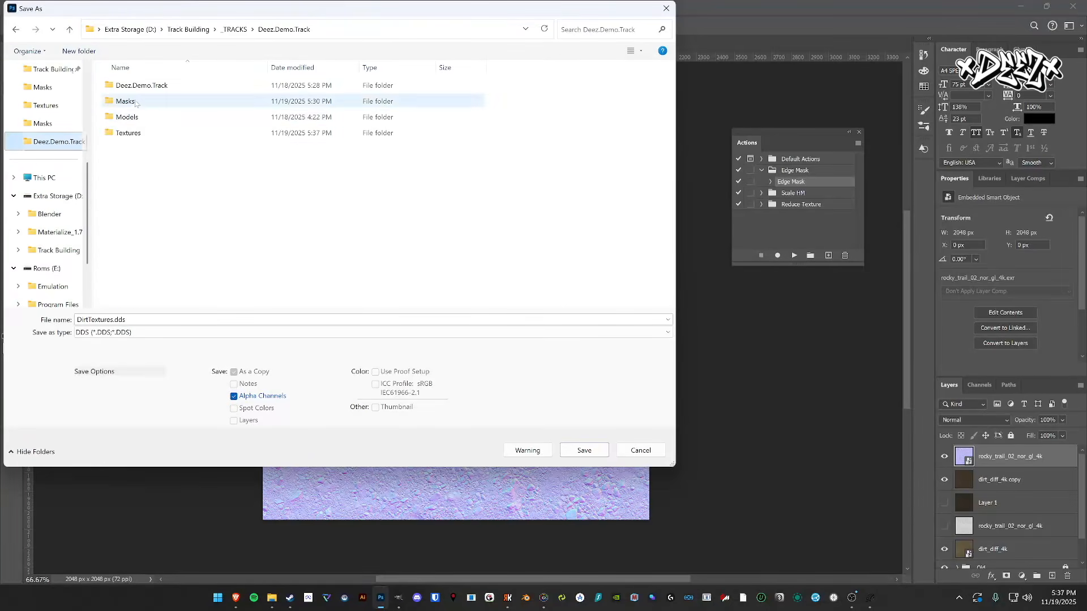
left_click(144, 133)
double_click(143, 133)
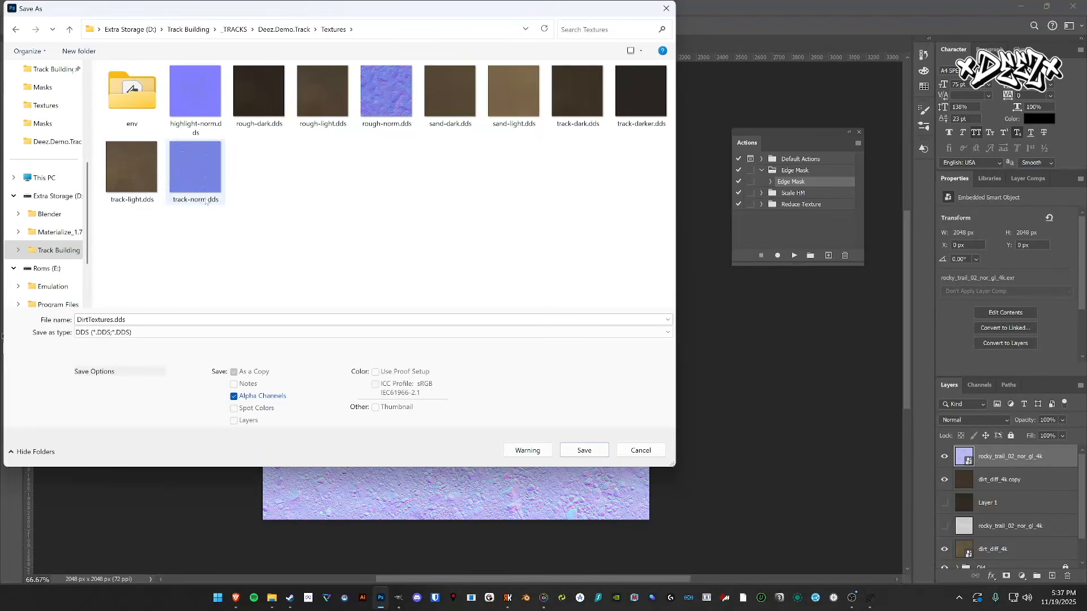
left_click(395, 101)
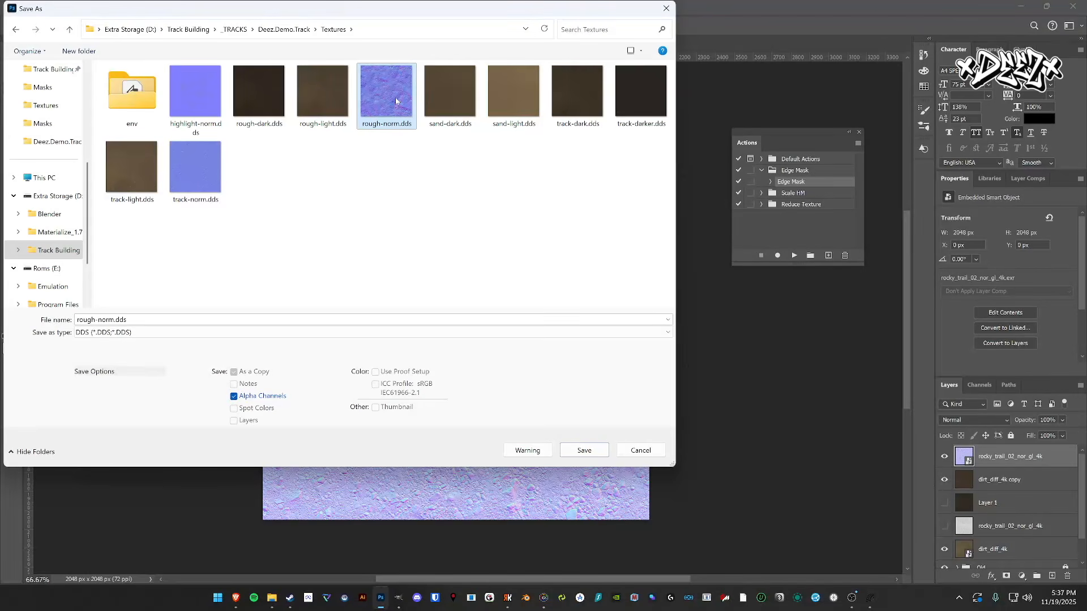
left_click(584, 450)
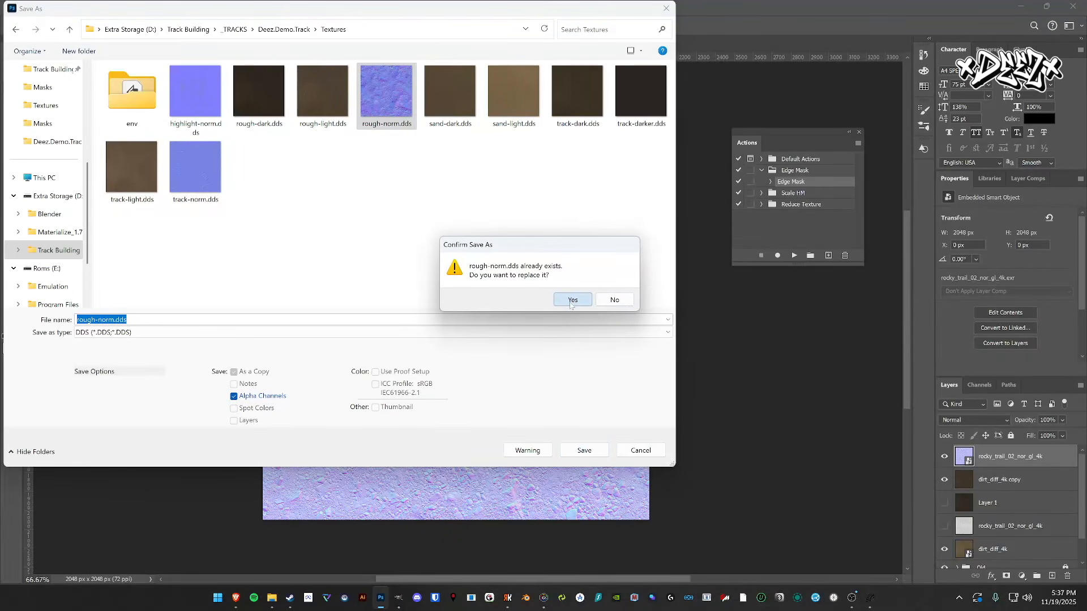
left_click(572, 299)
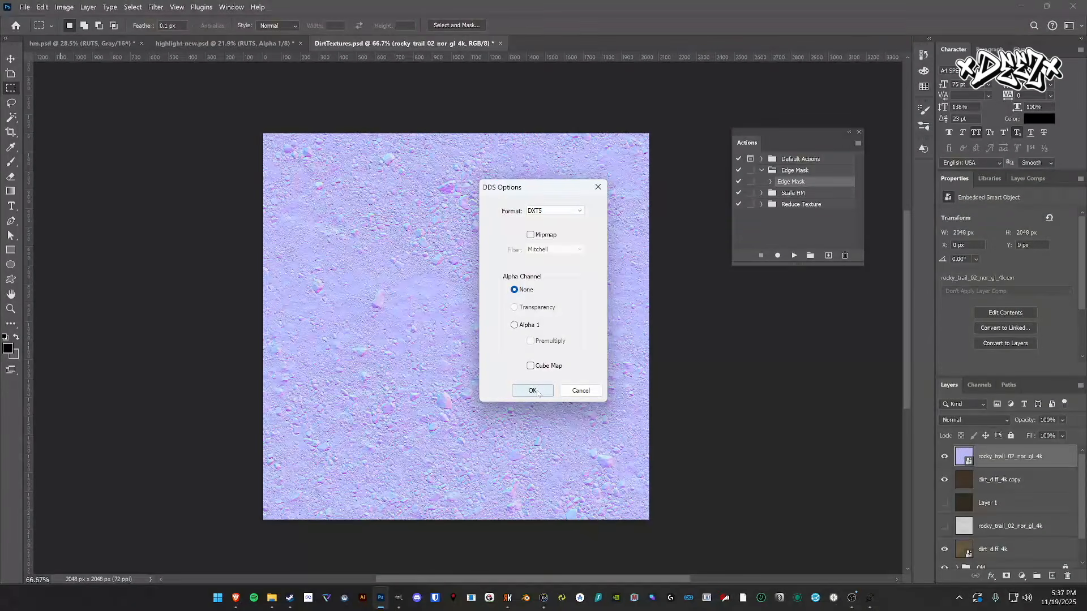
left_click(532, 390)
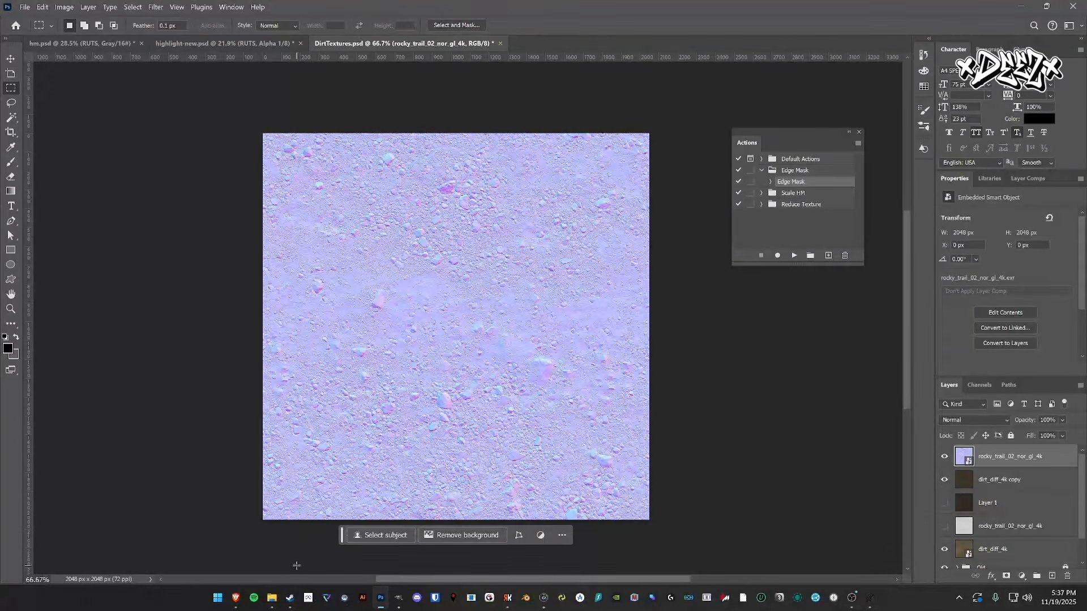
- Place dirt_nor_gl_4k.exr from the dirt_4k.blend textures folder in Downloads into DirtTextures.psd at its fitted size
left_click(271, 598)
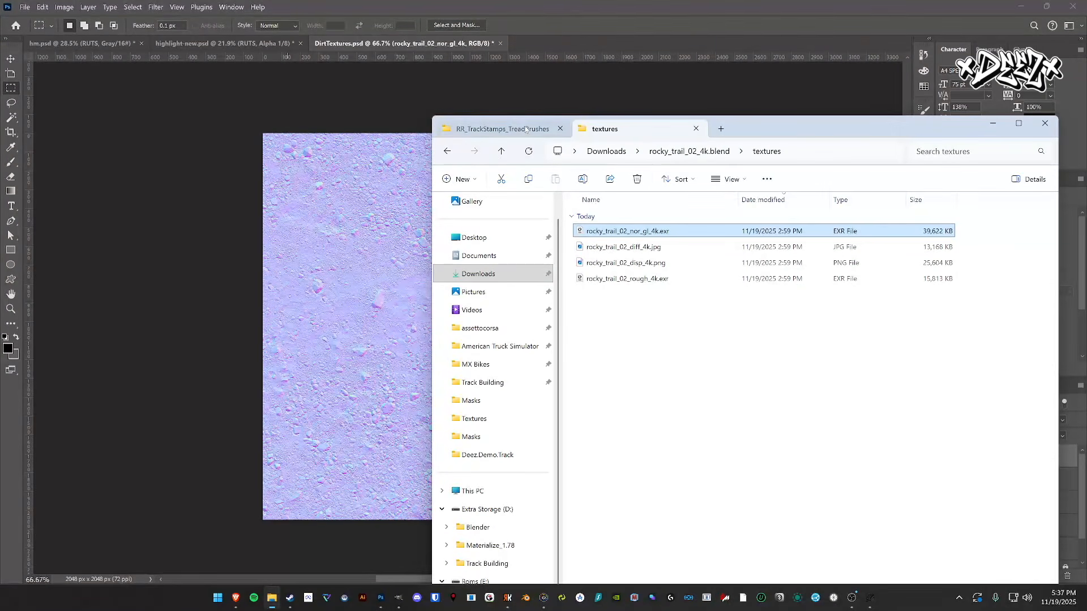
left_click(501, 151)
left_click(501, 152)
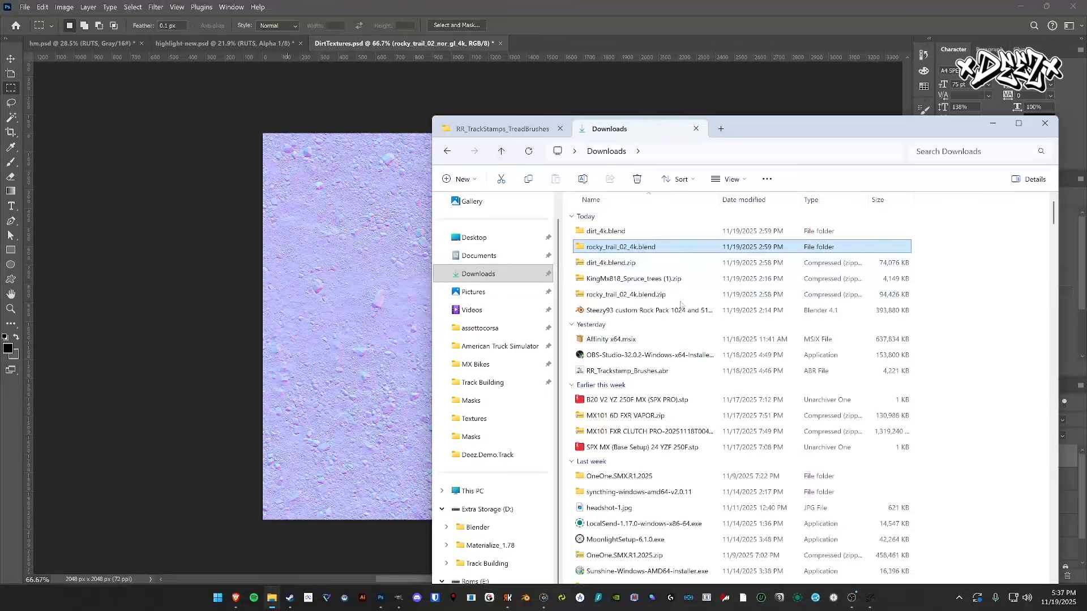
double_click(605, 231)
double_click(622, 249)
left_click(611, 265)
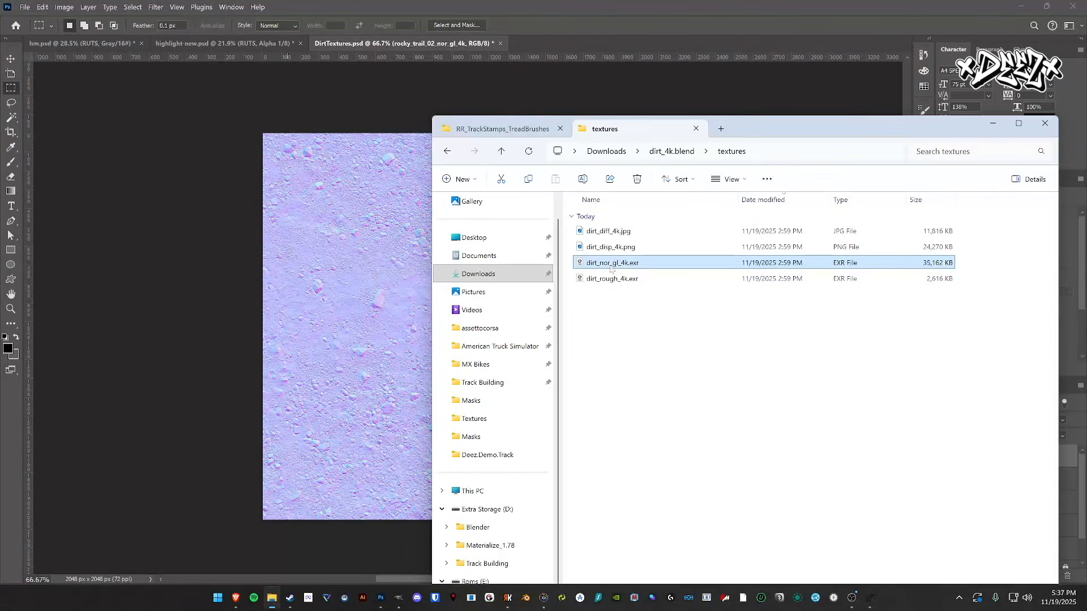
left_click_drag(610, 271, 445, 224)
left_click(451, 140)
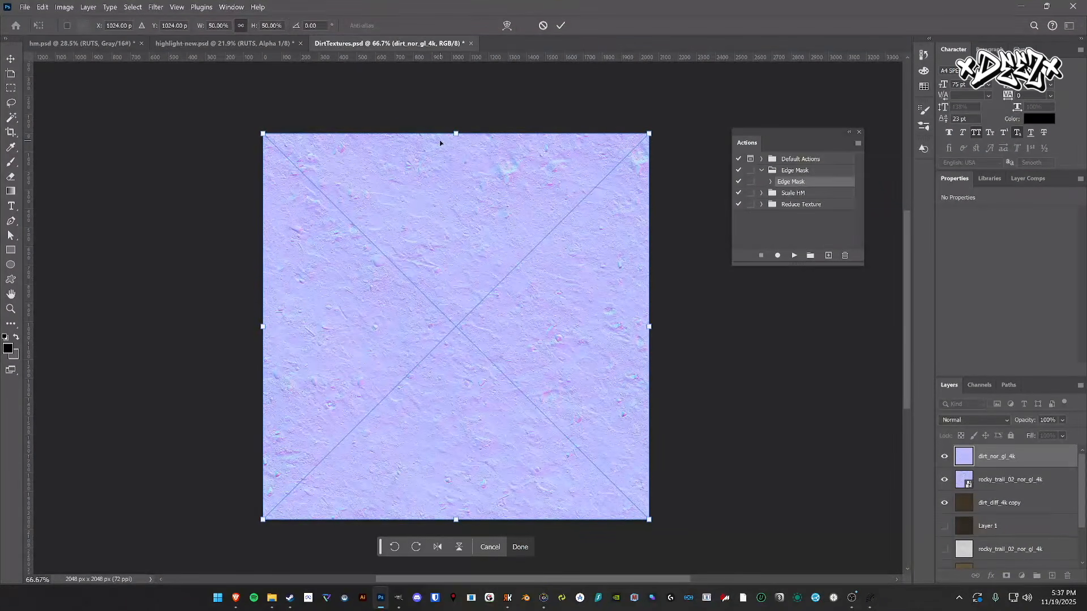
key("Return")
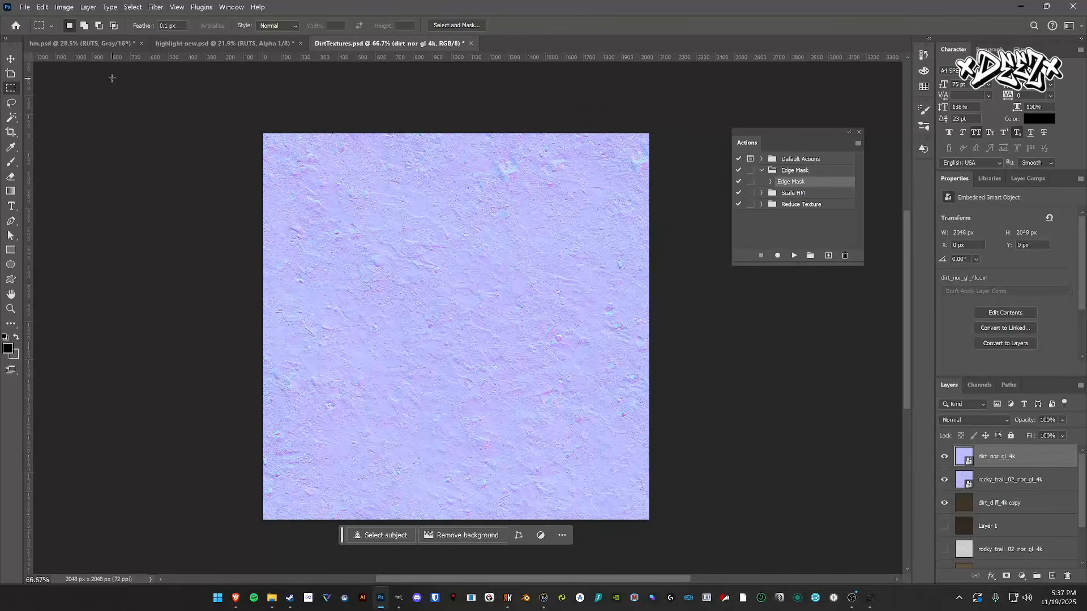
- Save the dirt normal map as DDS over track-norm.dds in the Deez.Demo.Track Textures folder, using DXT5 with no alpha channel
left_click(24, 6)
left_click(59, 141)
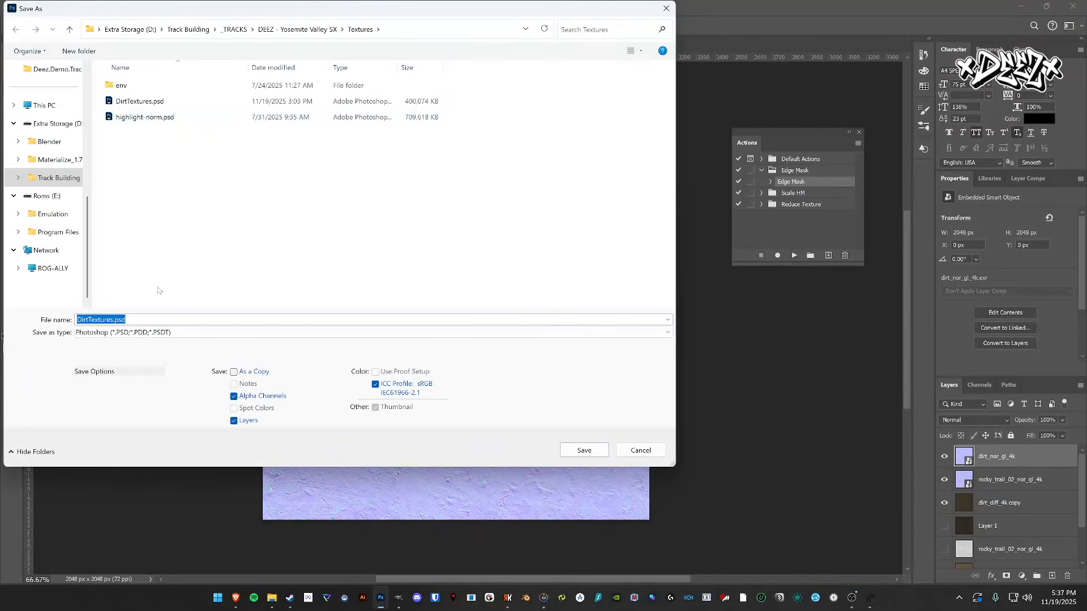
scroll(60, 130, "up", 2)
left_click(60, 106)
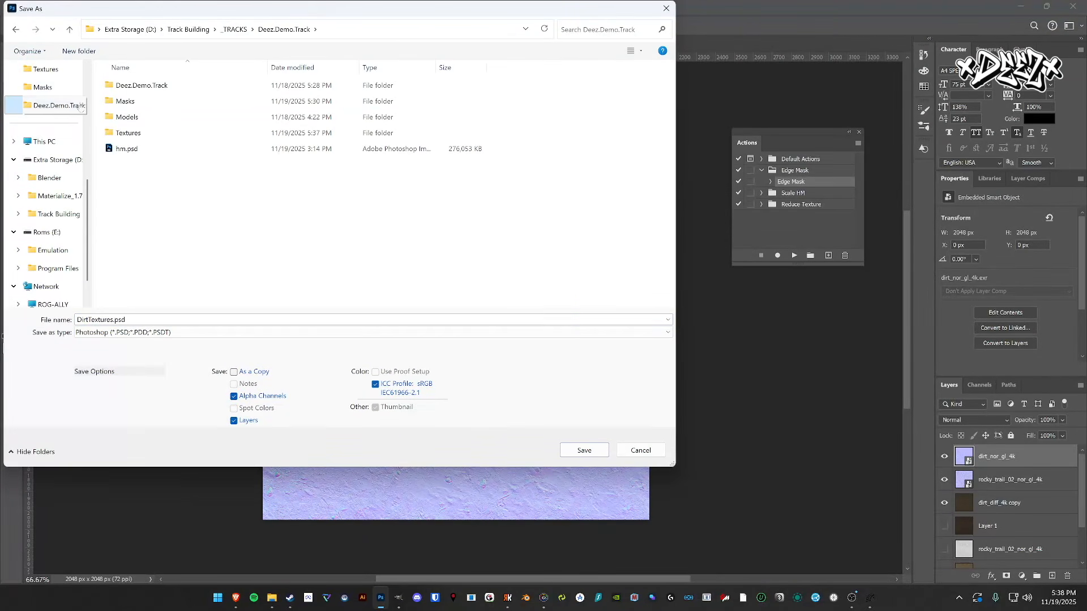
double_click(144, 134)
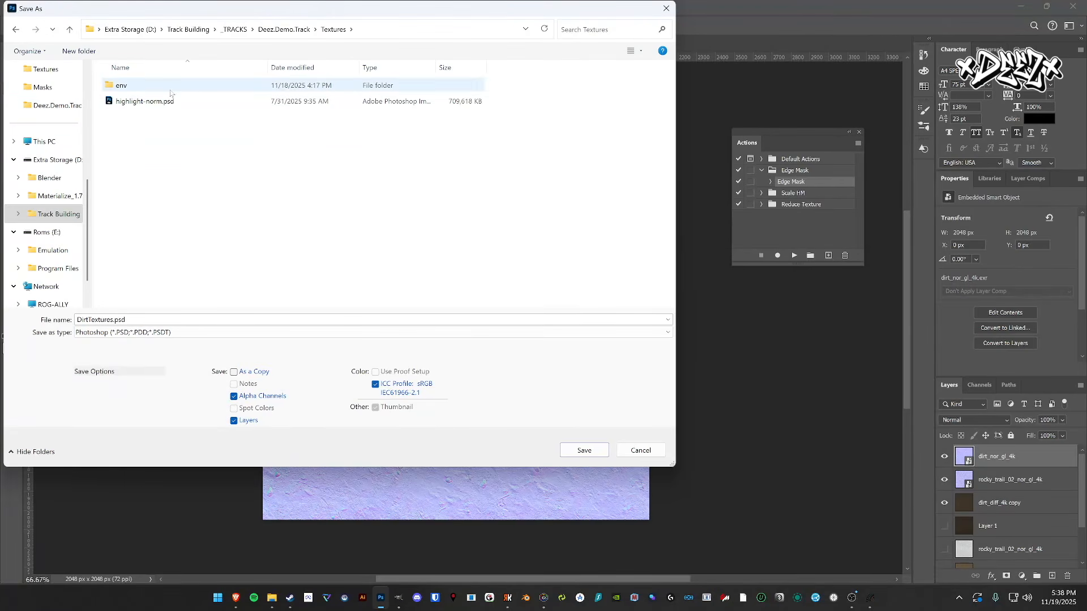
left_click(156, 335)
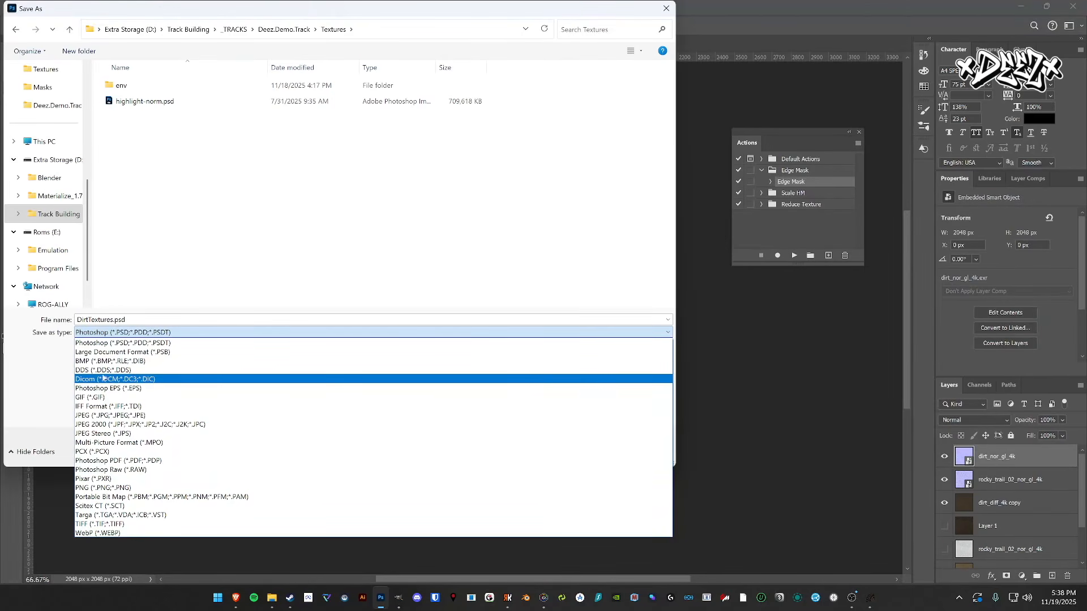
left_click(103, 370)
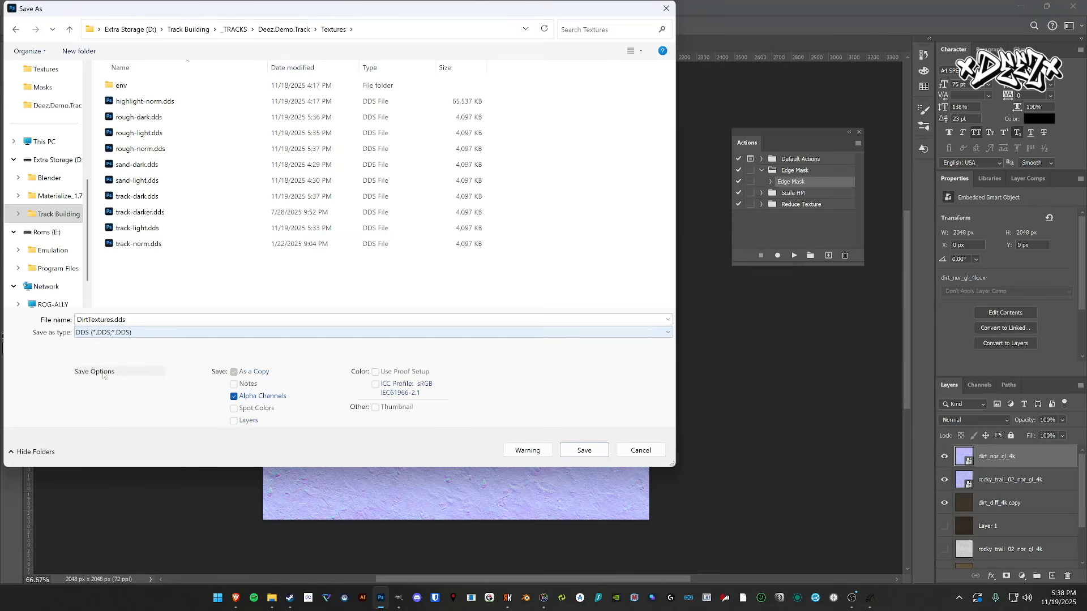
left_click(188, 245)
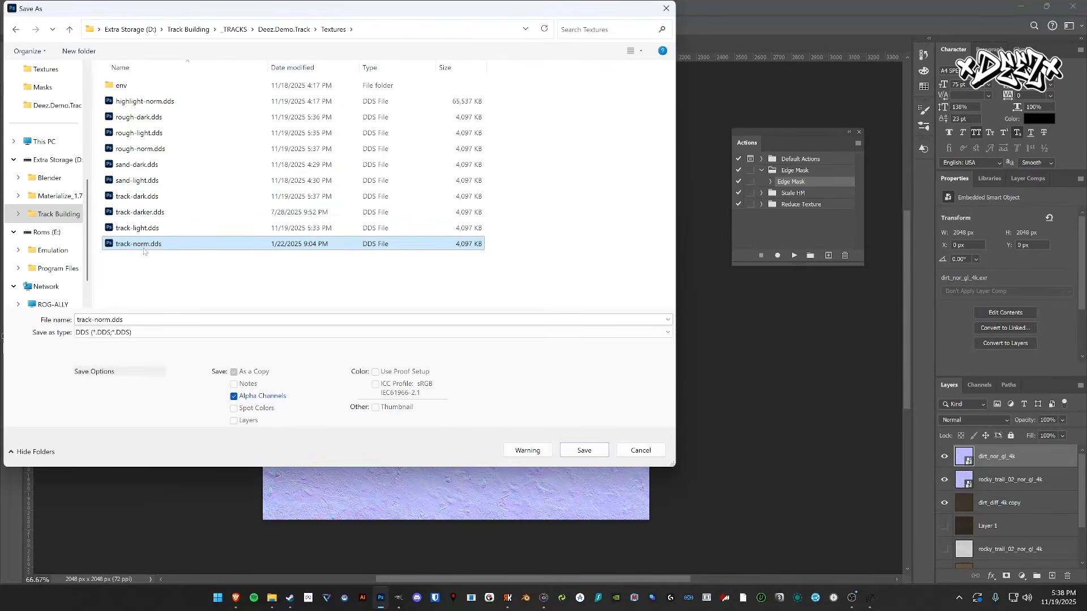
left_click(586, 450)
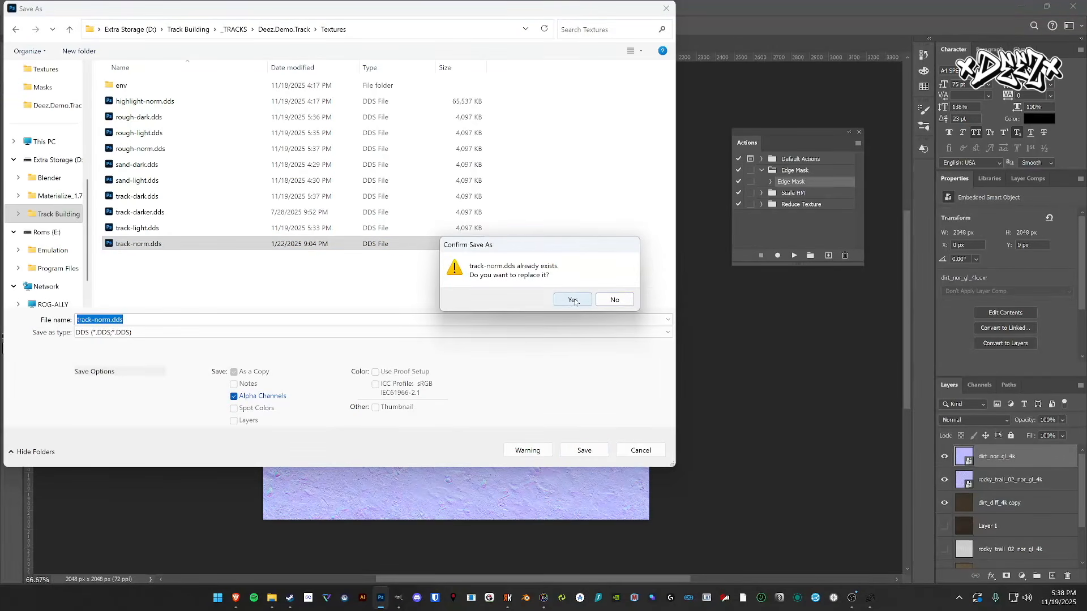
left_click(573, 299)
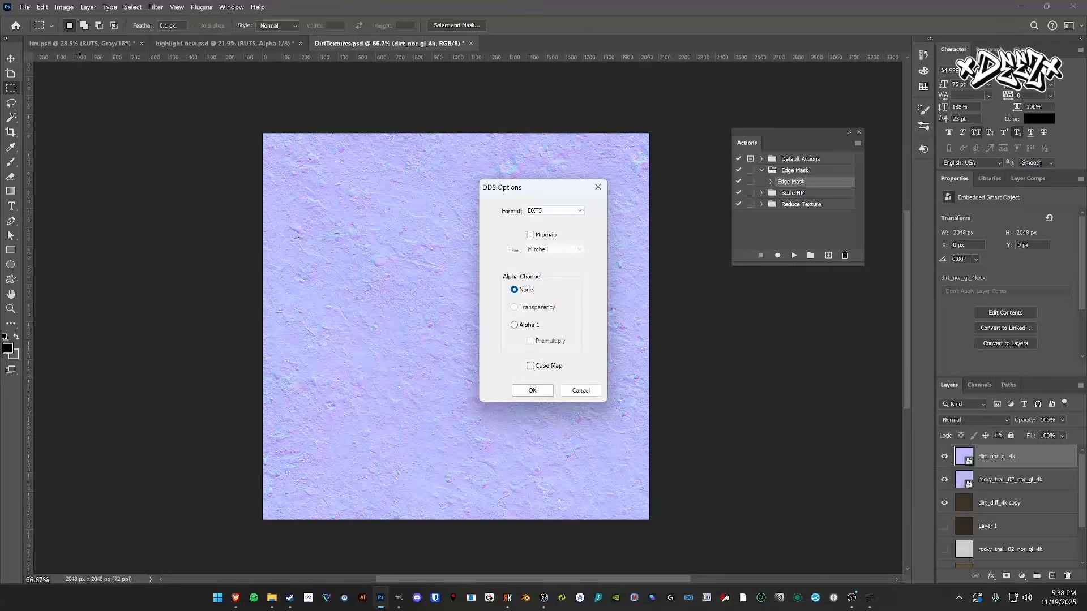
left_click(532, 391)
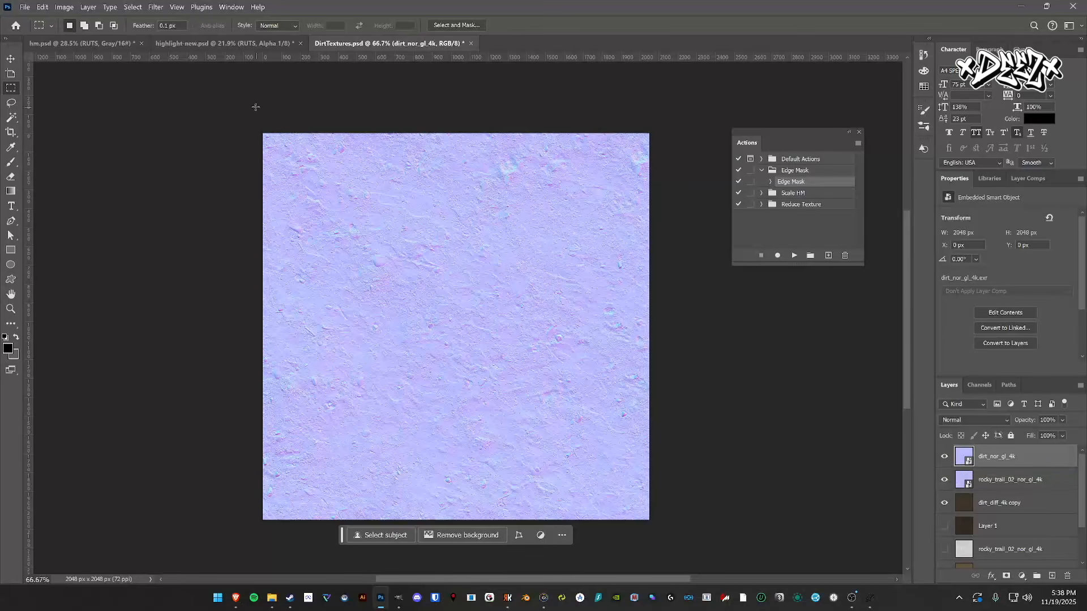
- Hide the RUTS group in highlight-new.psd and return to DirtTextures.psd
left_click(176, 42)
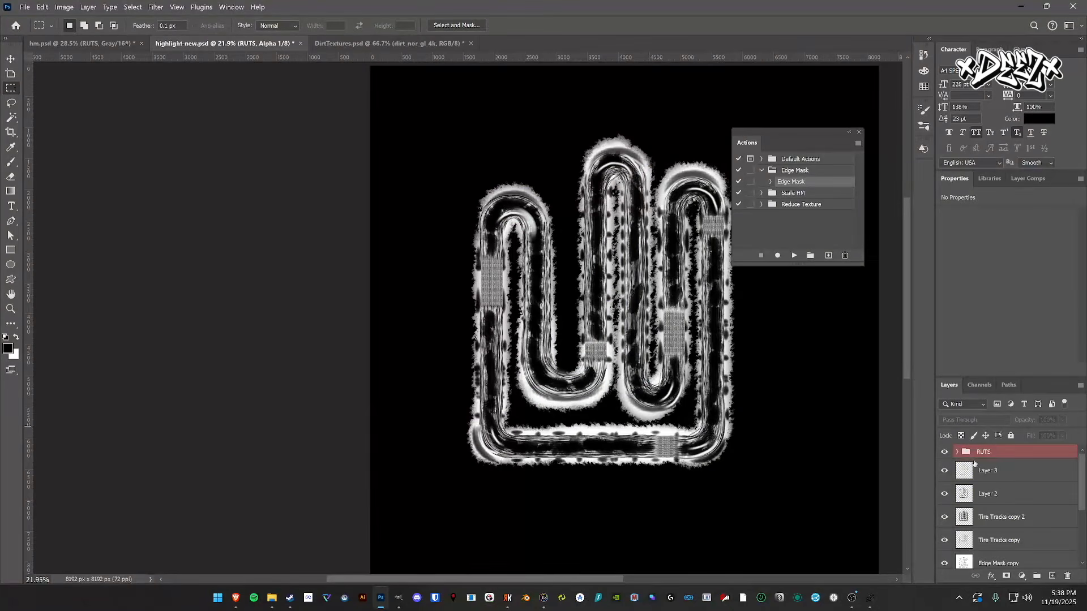
left_click(944, 451)
left_click(376, 43)
left_click(239, 44)
left_click(426, 44)
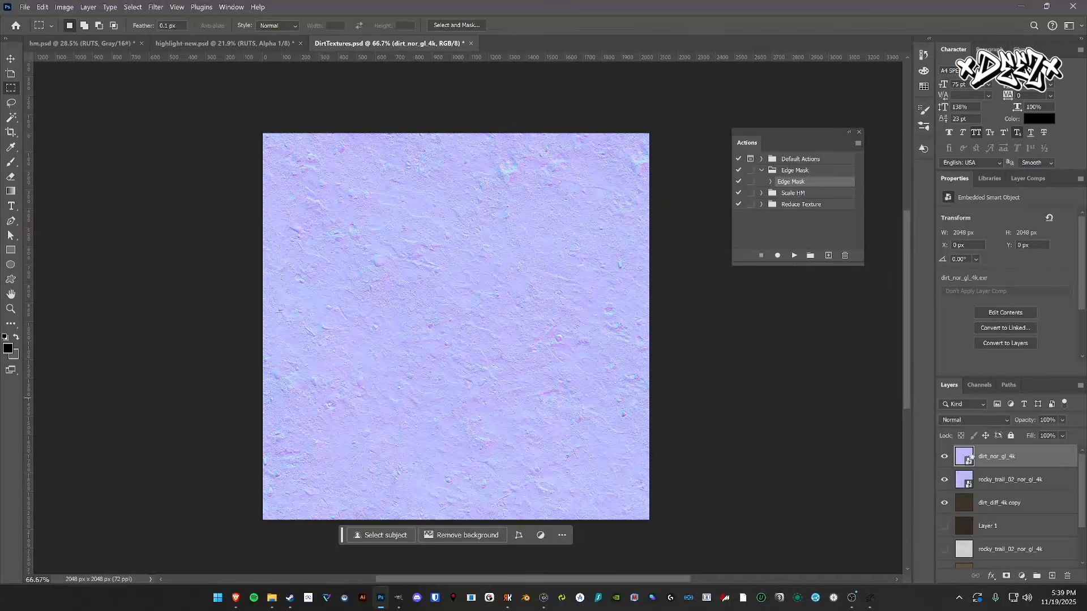
- Compare the dirt diffuse with the two normal maps by hiding and reshowing the dirt_nor_gl_4k and rocky_trail_02_nor_gl_4k layers
left_click(945, 457)
left_click(944, 480)
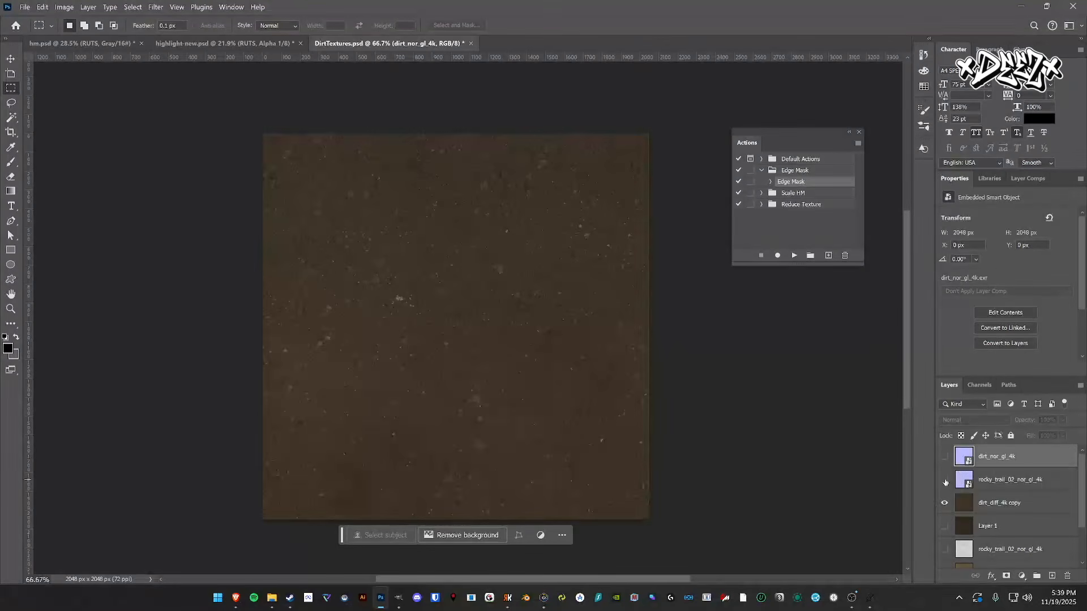
left_click(944, 479)
left_click(944, 456)
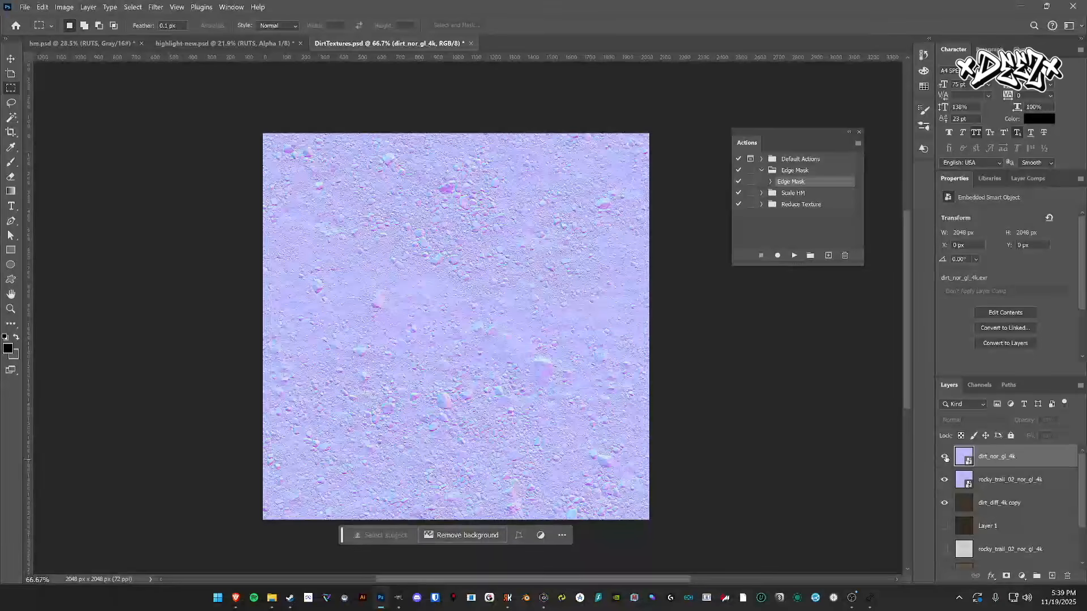
- Switch to Resolute MXB Track Builder Helper and set Texture Layer 0's texture to track-dark.dds from the Deez.Demo.Track Textures folder
left_click(507, 598)
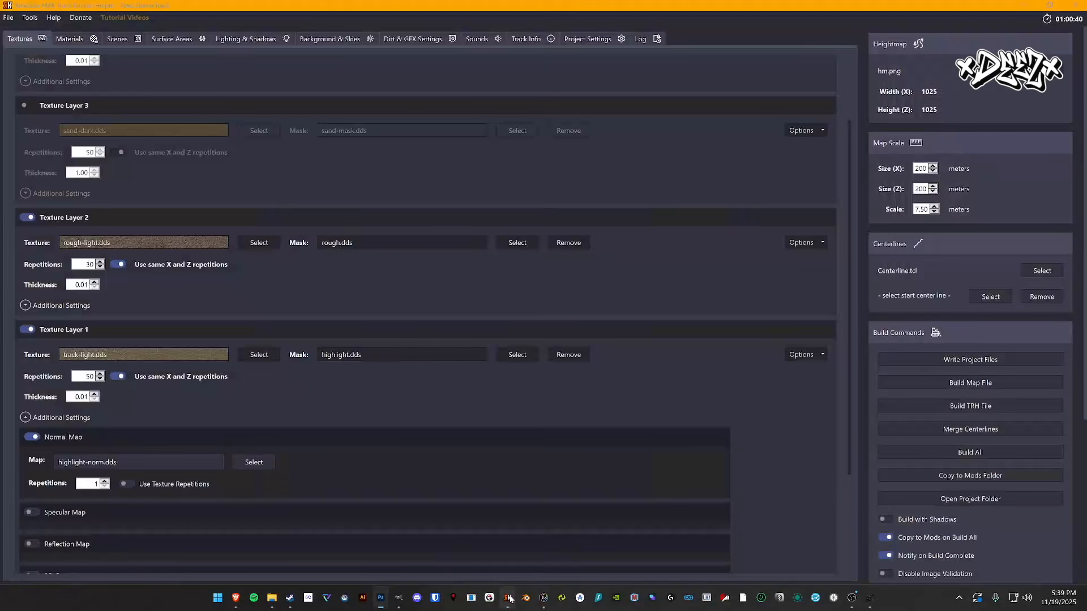
scroll(327, 418, "down", 1)
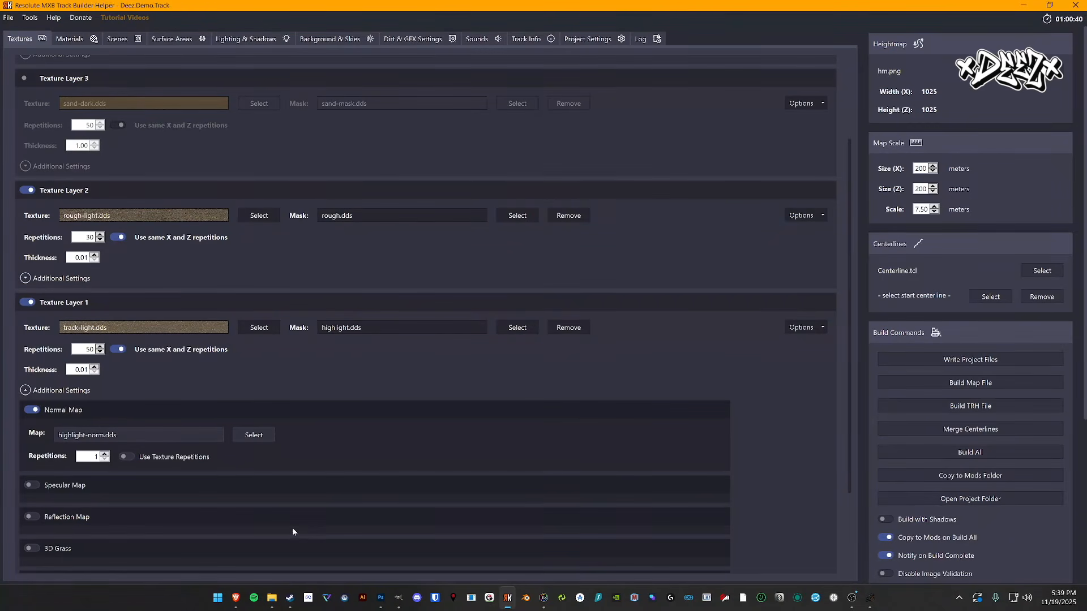
left_click(25, 390)
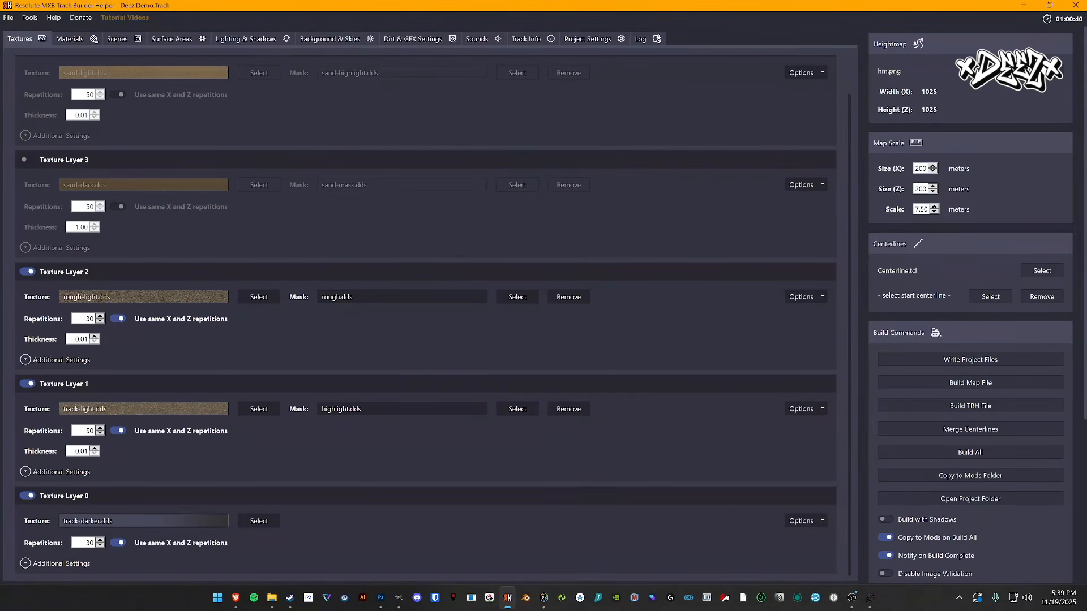
left_click(269, 524)
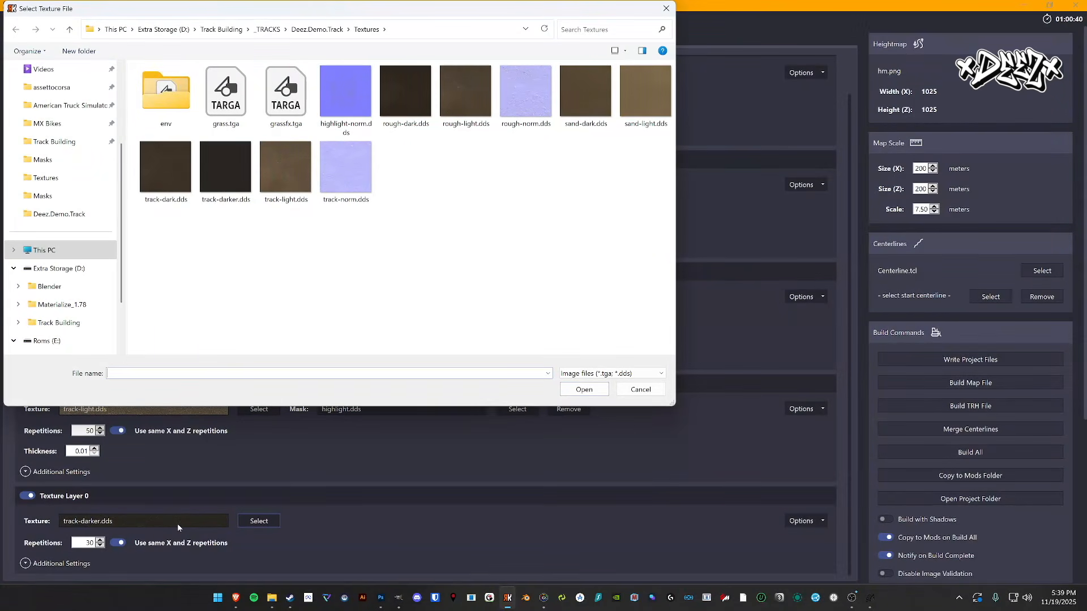
left_click(170, 198)
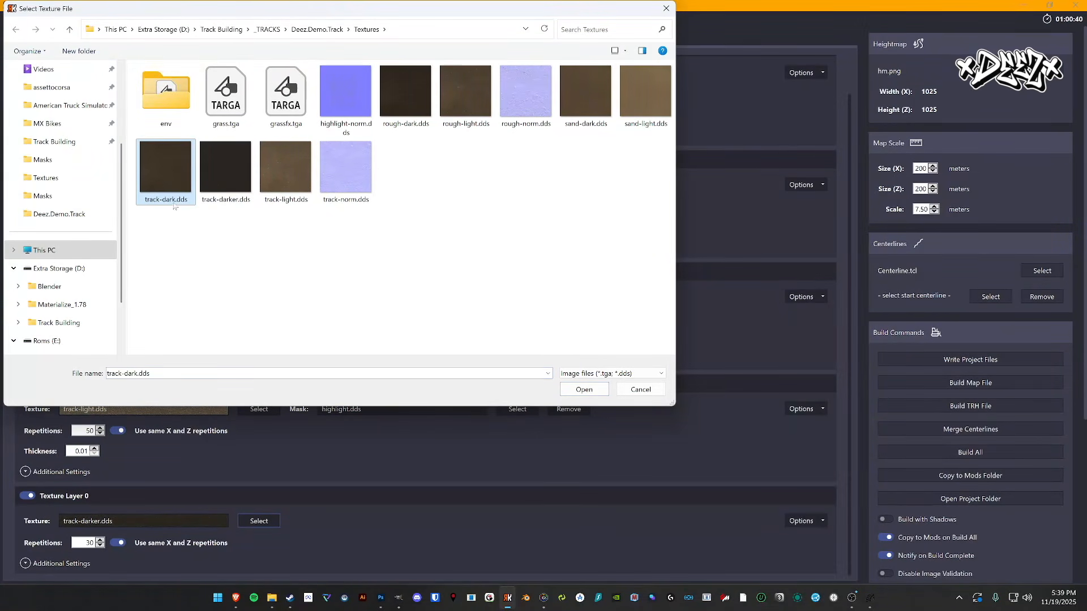
left_click(587, 391)
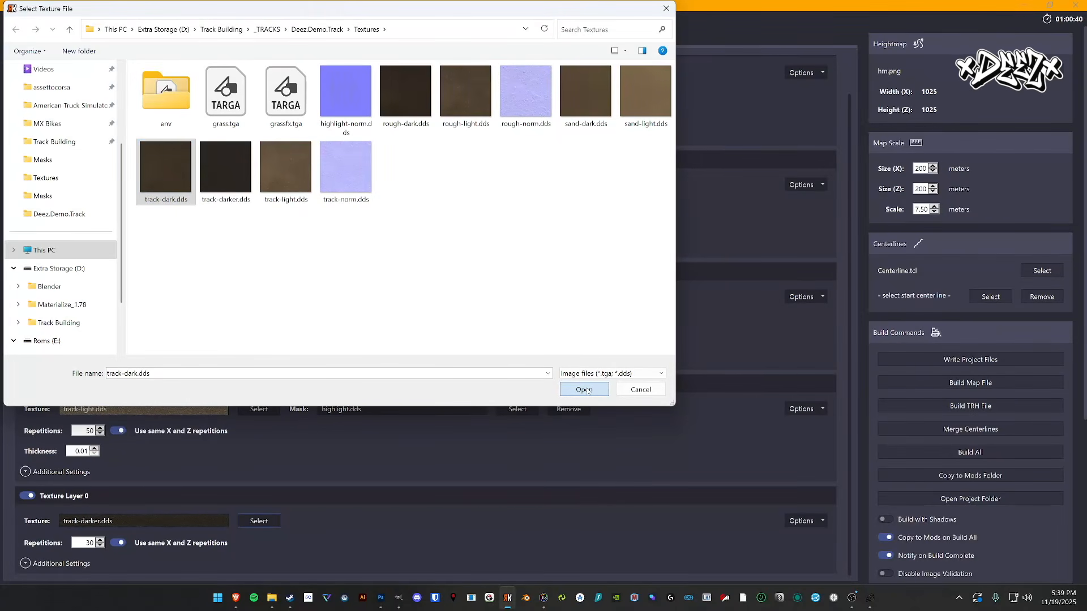
left_click(587, 391)
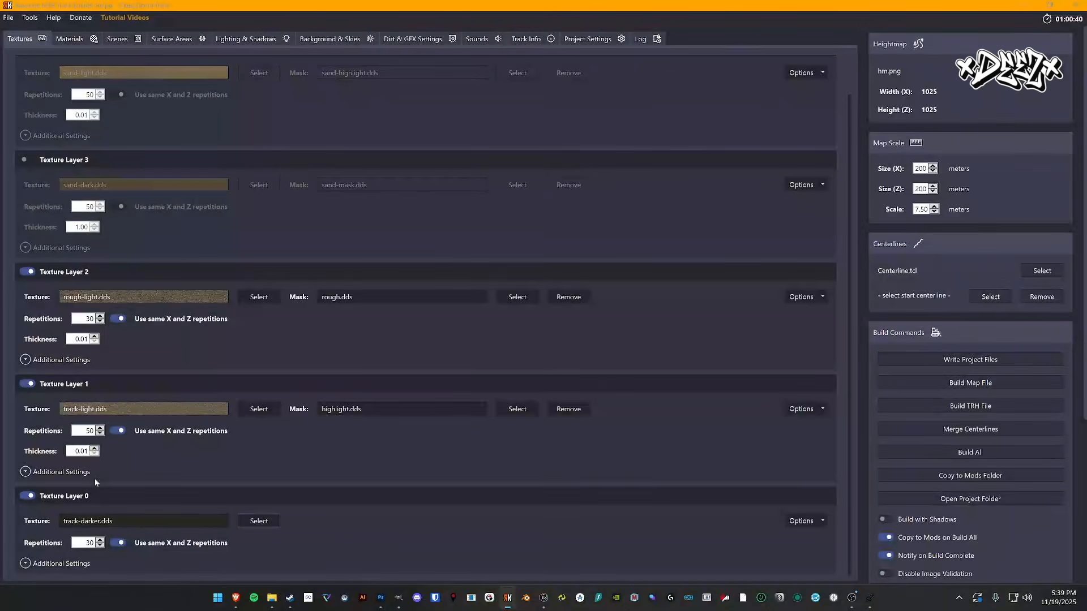
- Expand Texture Layer 0's additional settings and assign rough-norm.dds as its normal map
left_click(25, 563)
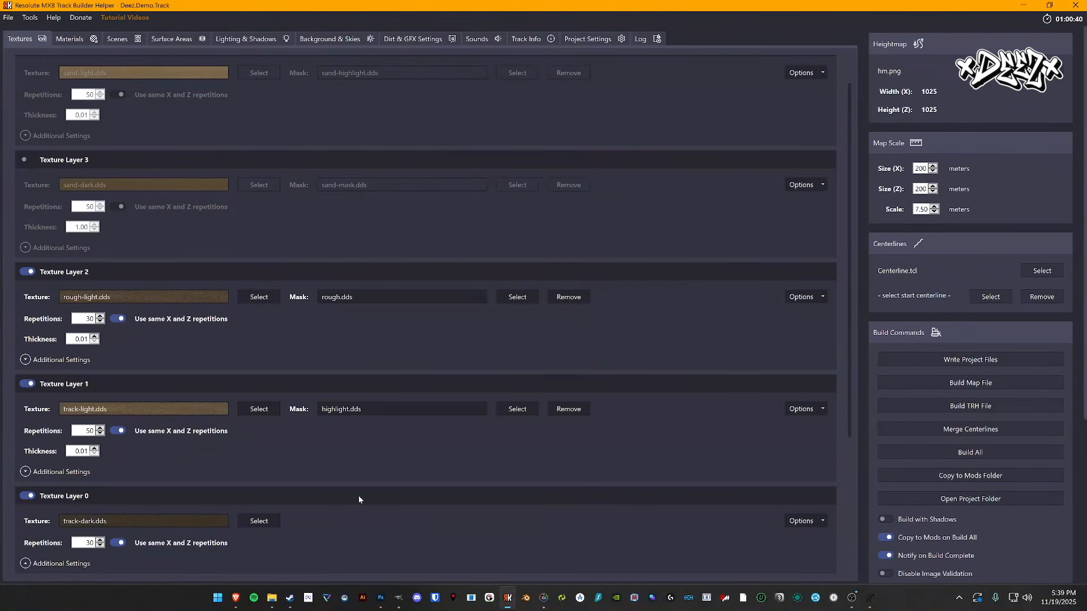
scroll(144, 478, "down", 1)
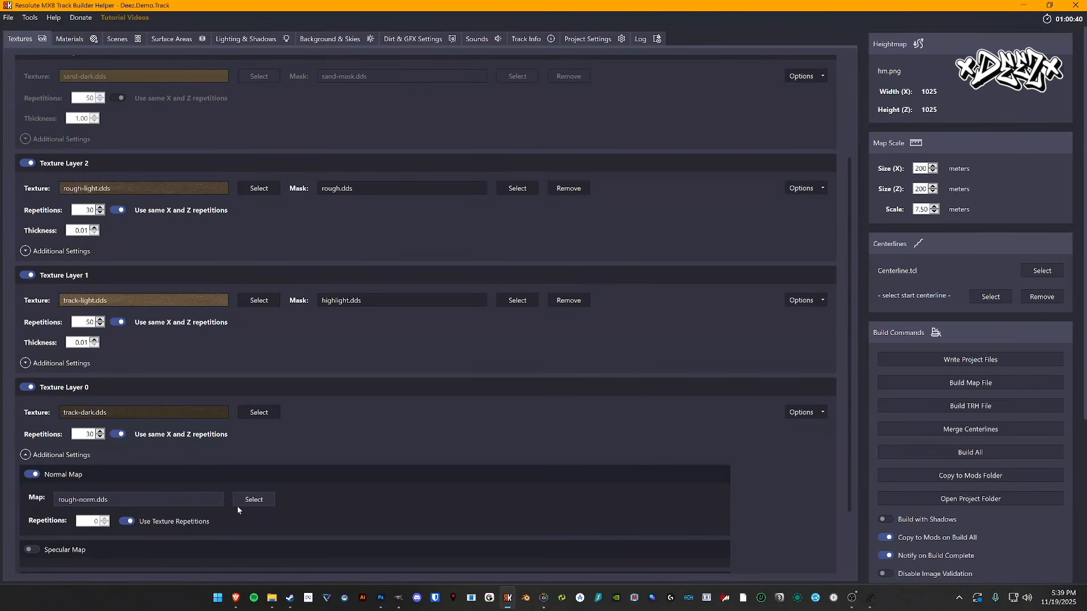
left_click(245, 501)
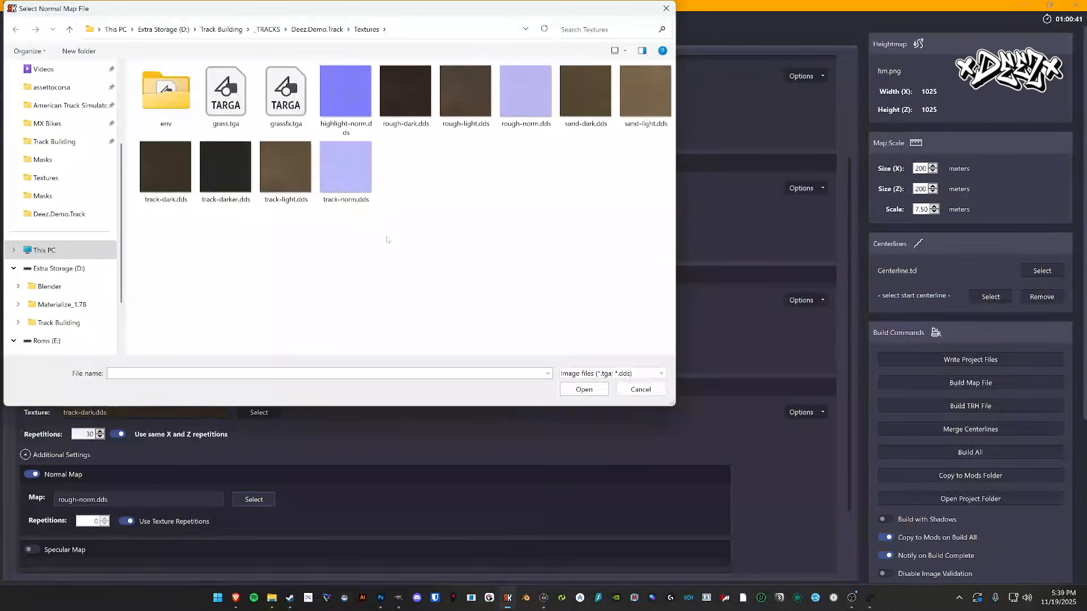
left_click(531, 113)
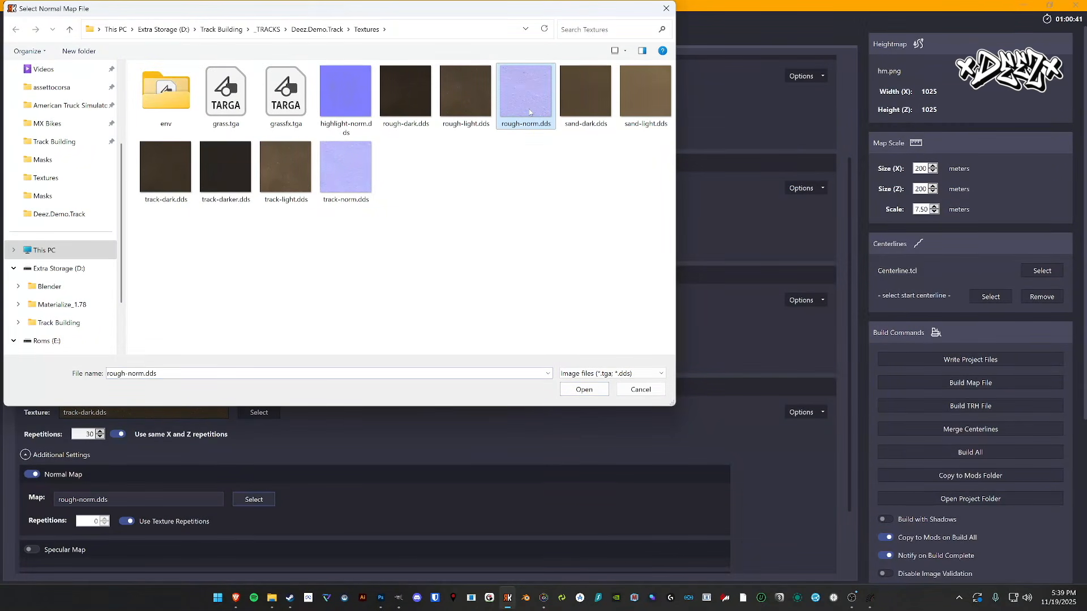
left_click(583, 390)
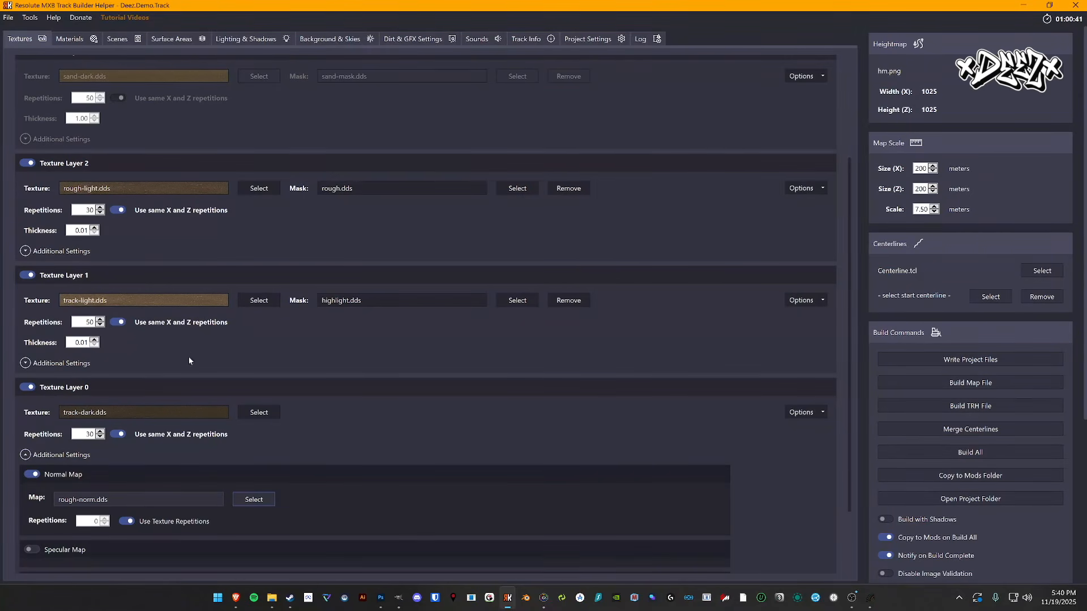
- Assign rough-light.dds as Texture Layer 2's texture and rough.dds as its mask
left_click(28, 364)
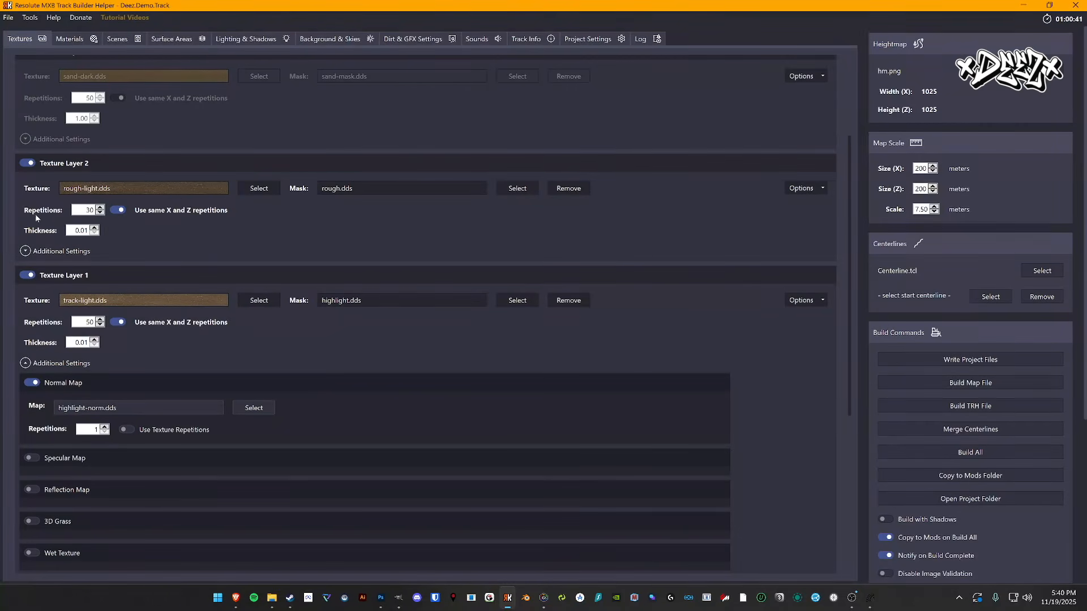
scroll(83, 143, "up", 3)
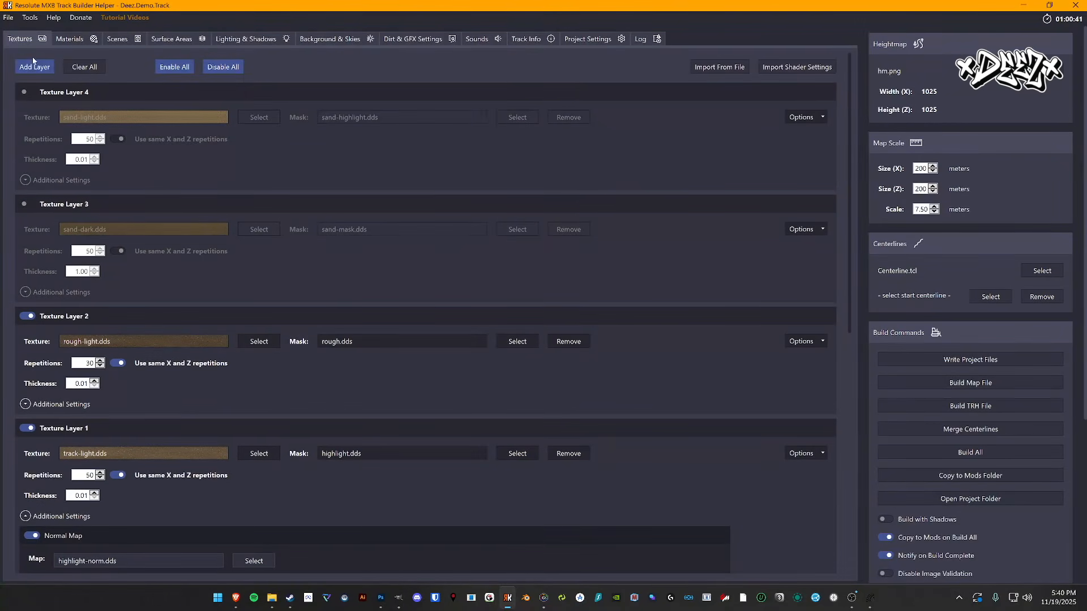
scroll(44, 424, "down", 1)
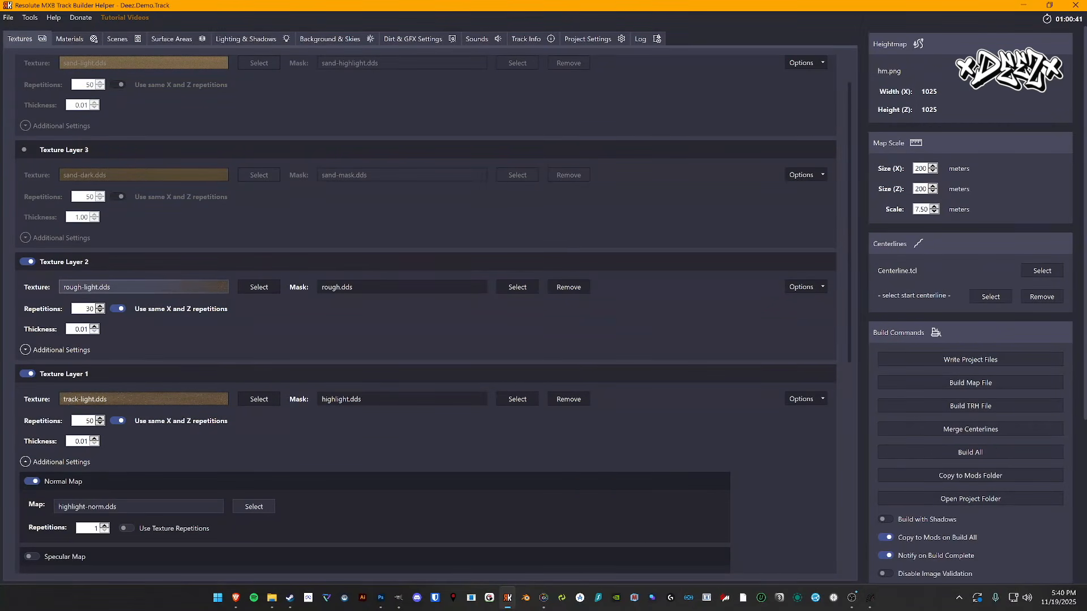
left_click(260, 288)
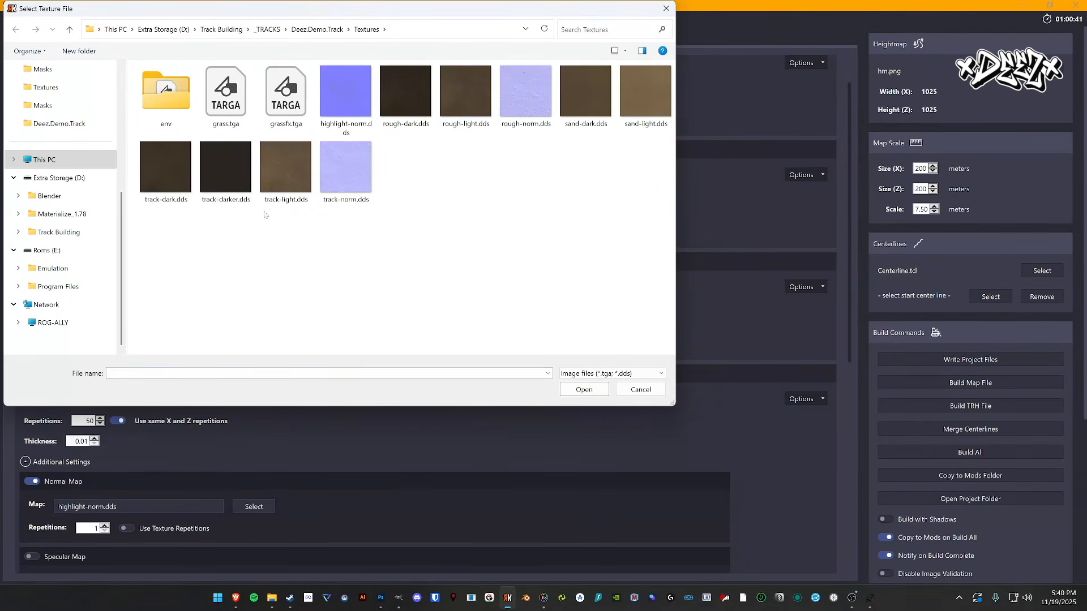
left_click(460, 103)
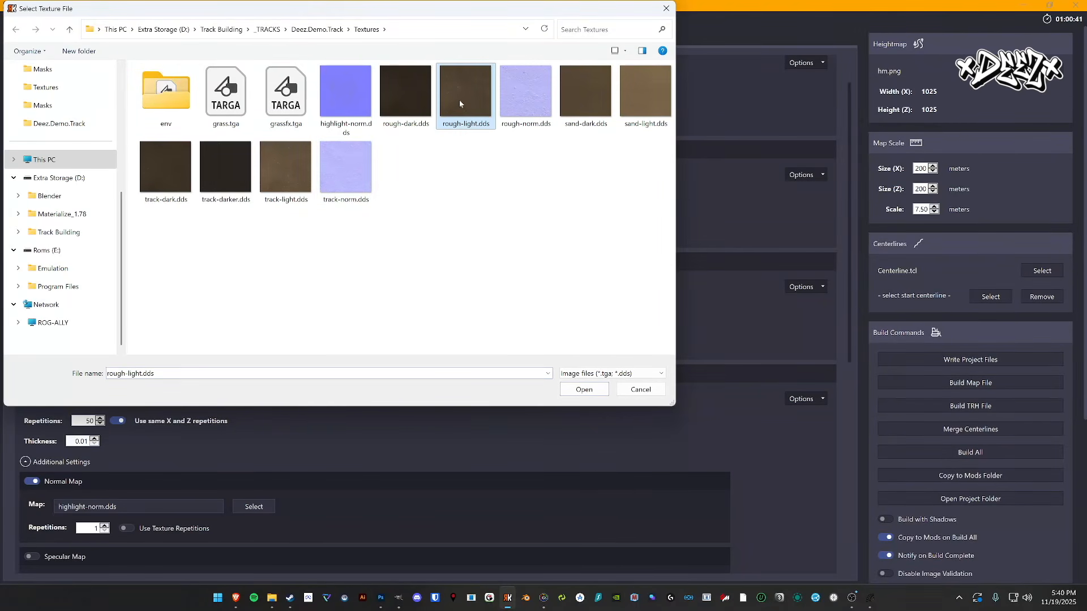
left_click(584, 389)
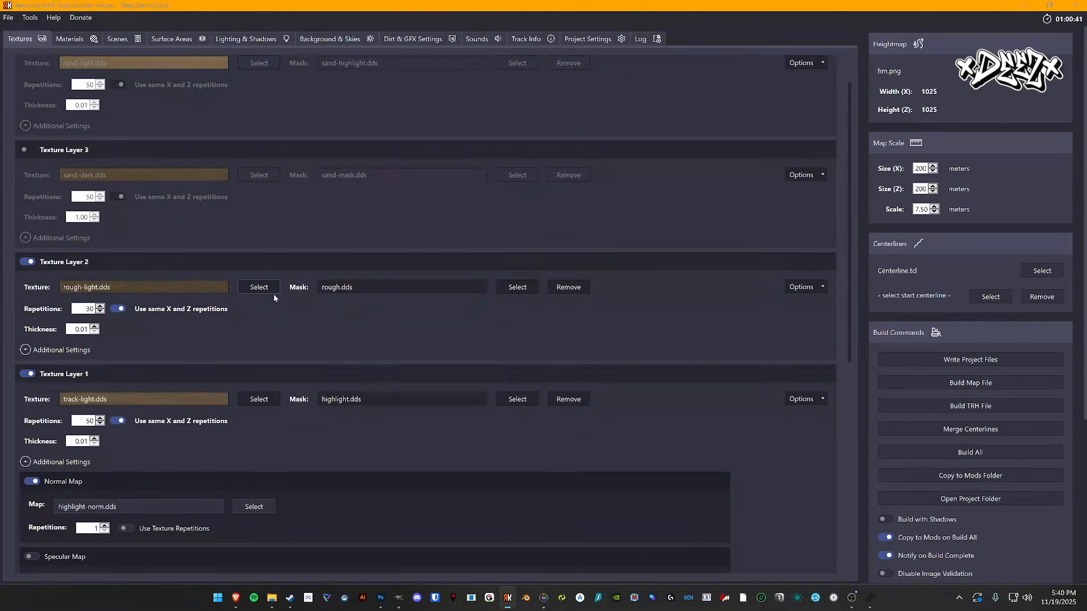
left_click(504, 289)
left_click(226, 93)
left_click(602, 389)
- Expand Texture Layer 2's additional settings and assign rough-norm.dds as its normal map
left_click(26, 350)
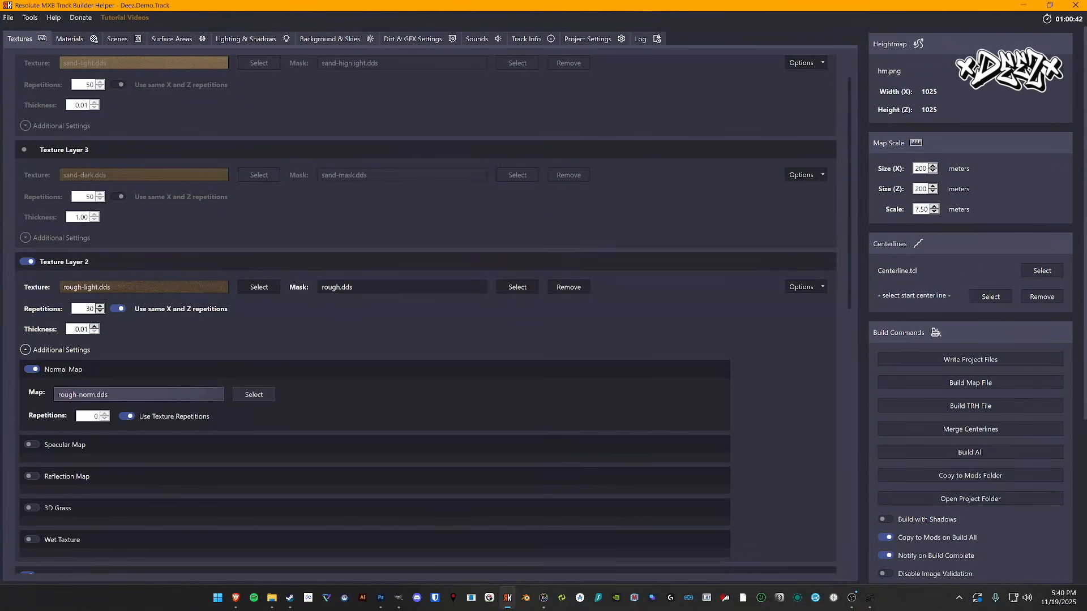
left_click(253, 394)
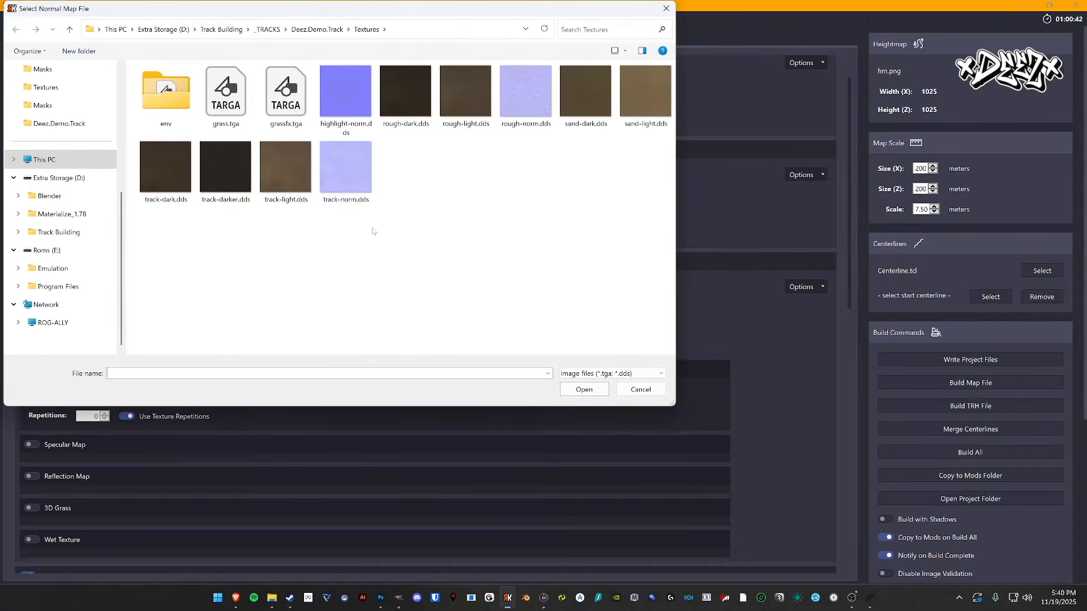
left_click(525, 91)
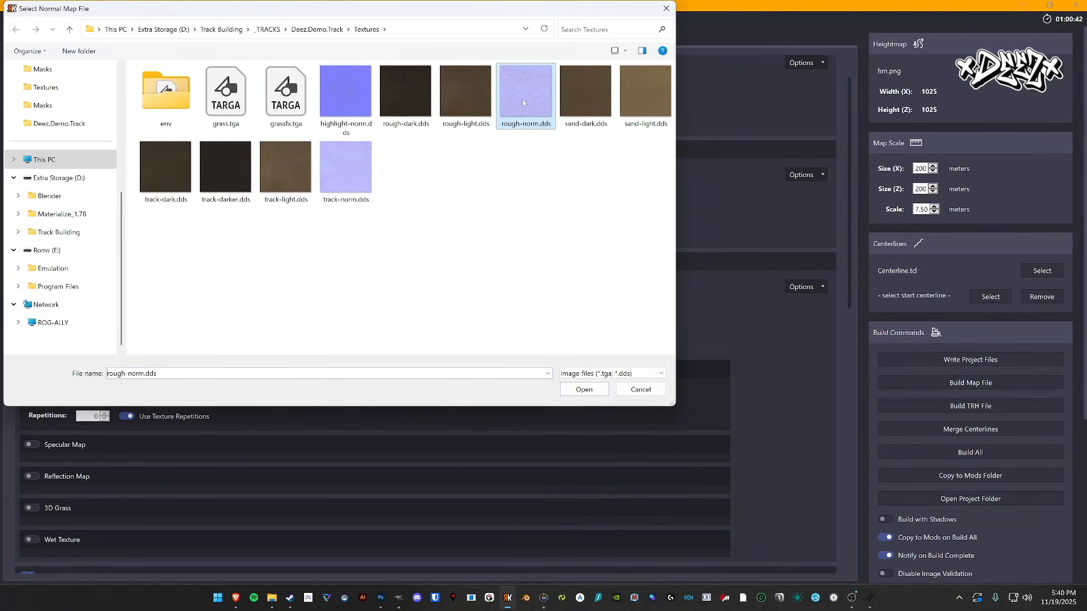
left_click(585, 390)
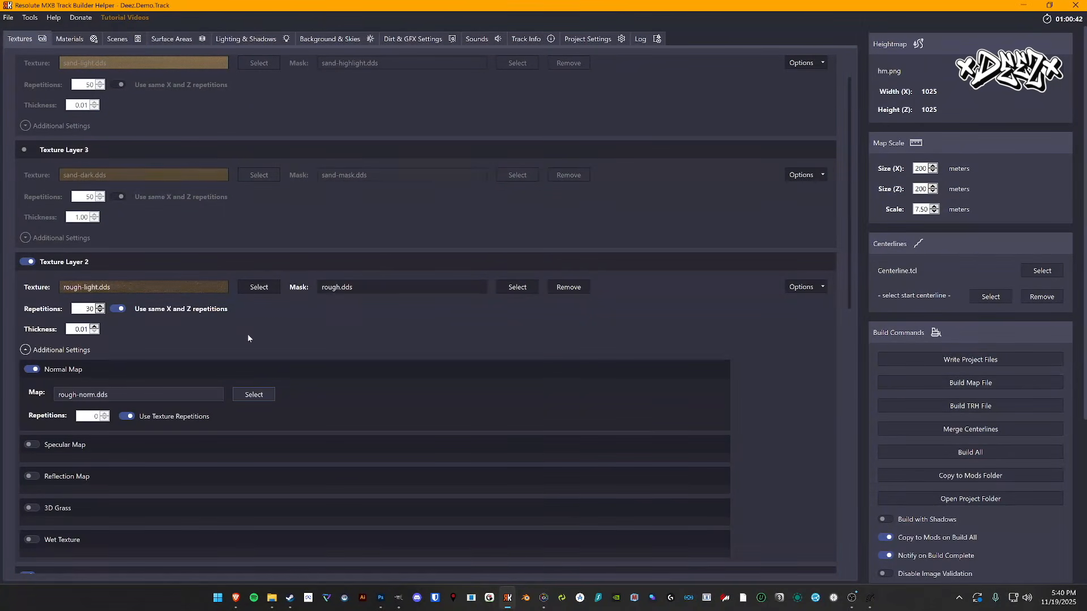
- Review the textures, masks, repetitions and normal map settings of Texture Layers 2, 1 and 0
scroll(243, 329, "down", 1)
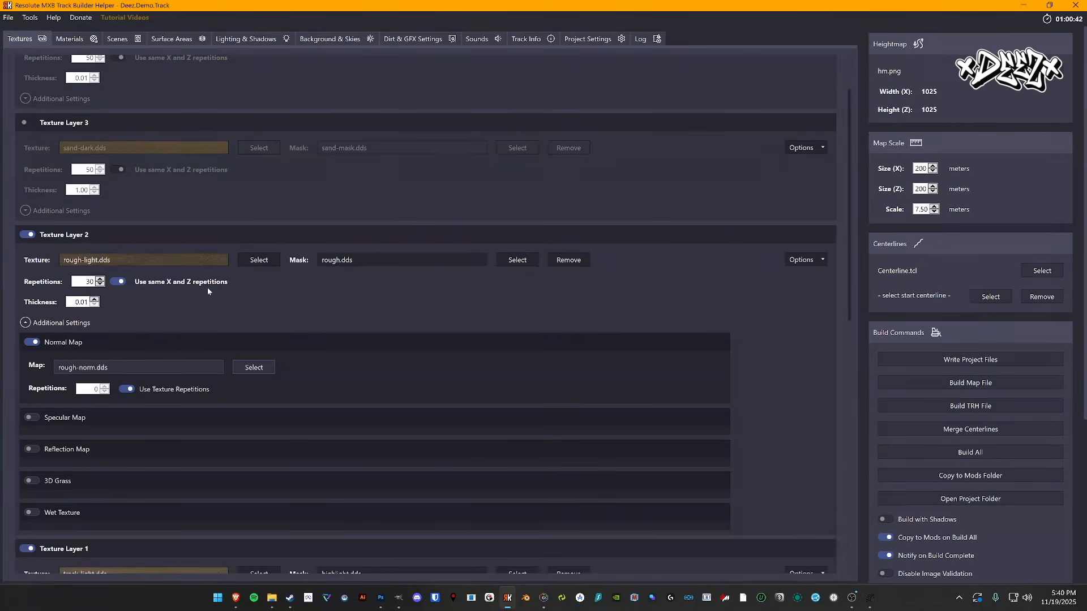
scroll(209, 304, "down", 1)
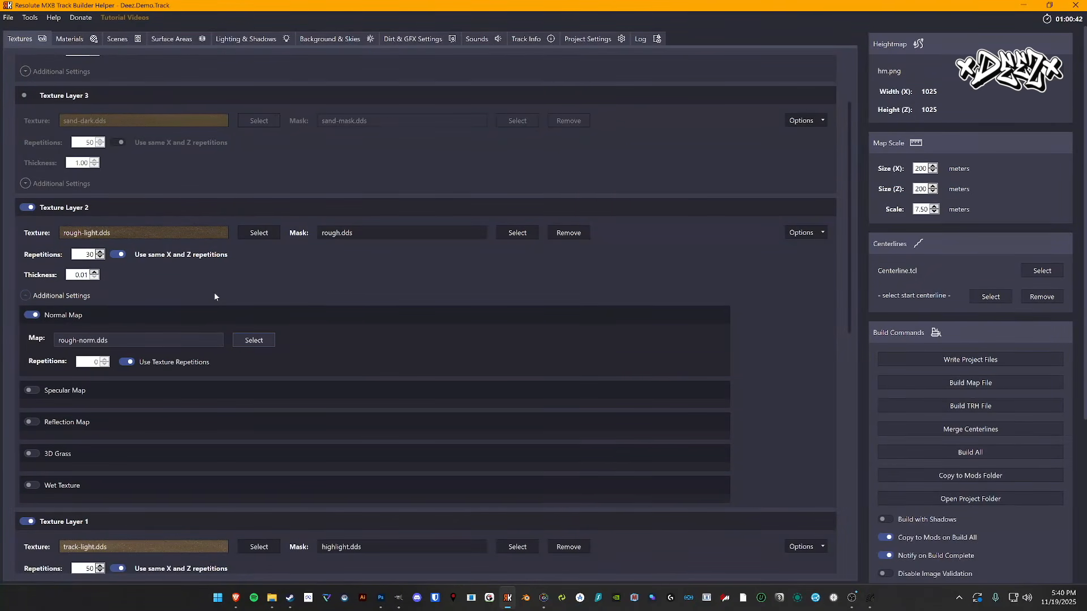
scroll(214, 293, "down", 1)
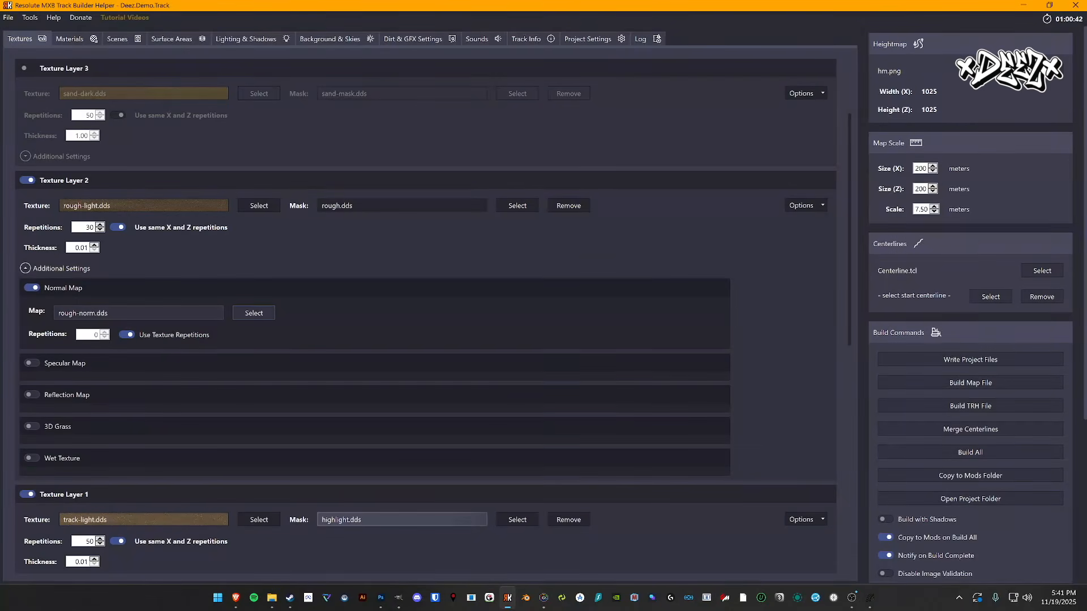
scroll(320, 553, "down", 2)
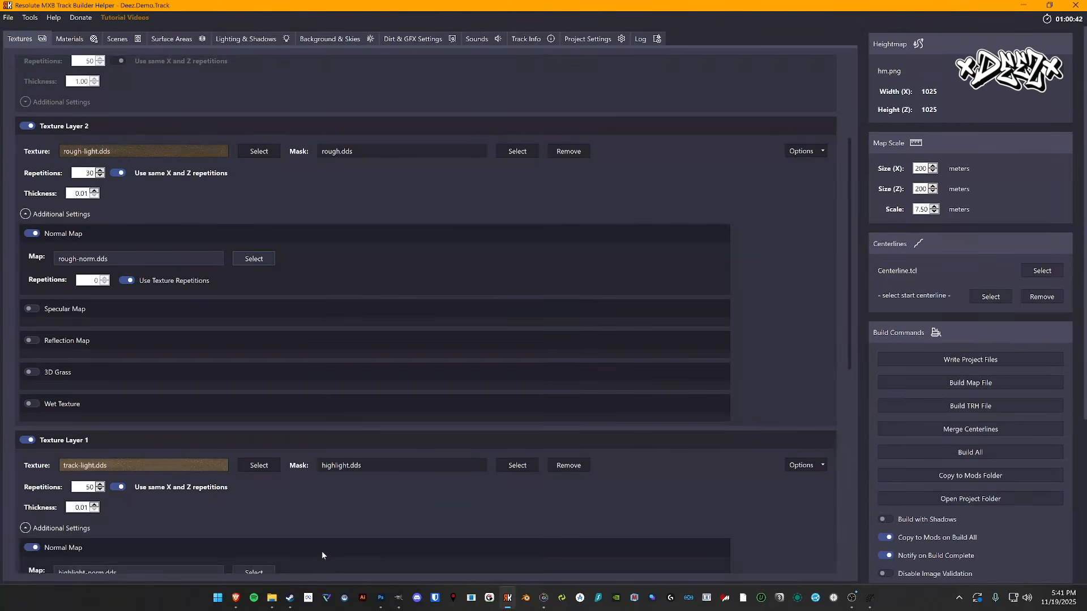
scroll(170, 521, "down", 1)
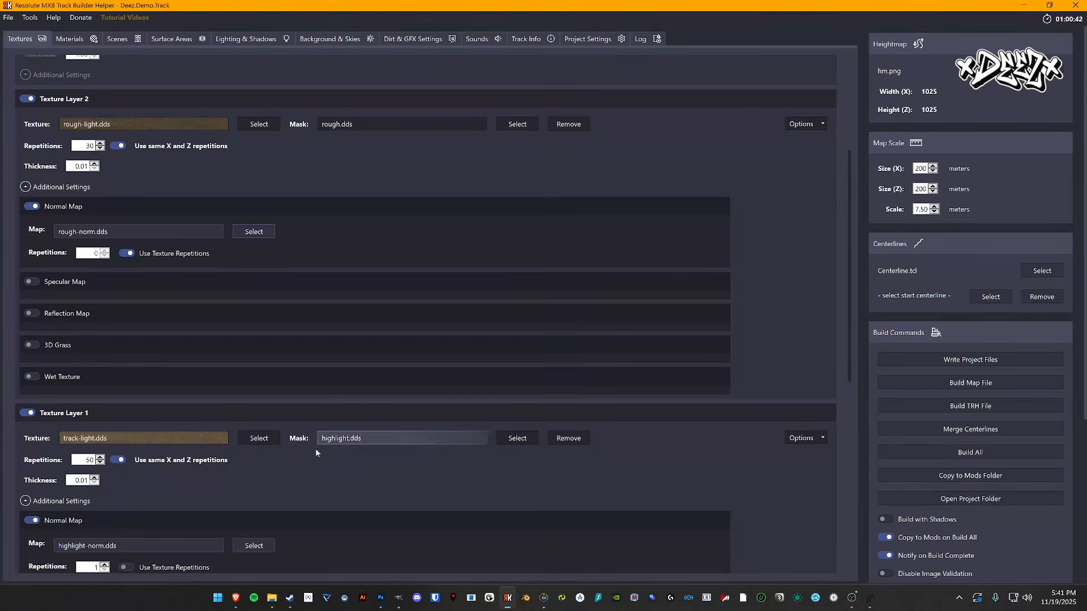
left_click_drag(851, 344, 838, 521)
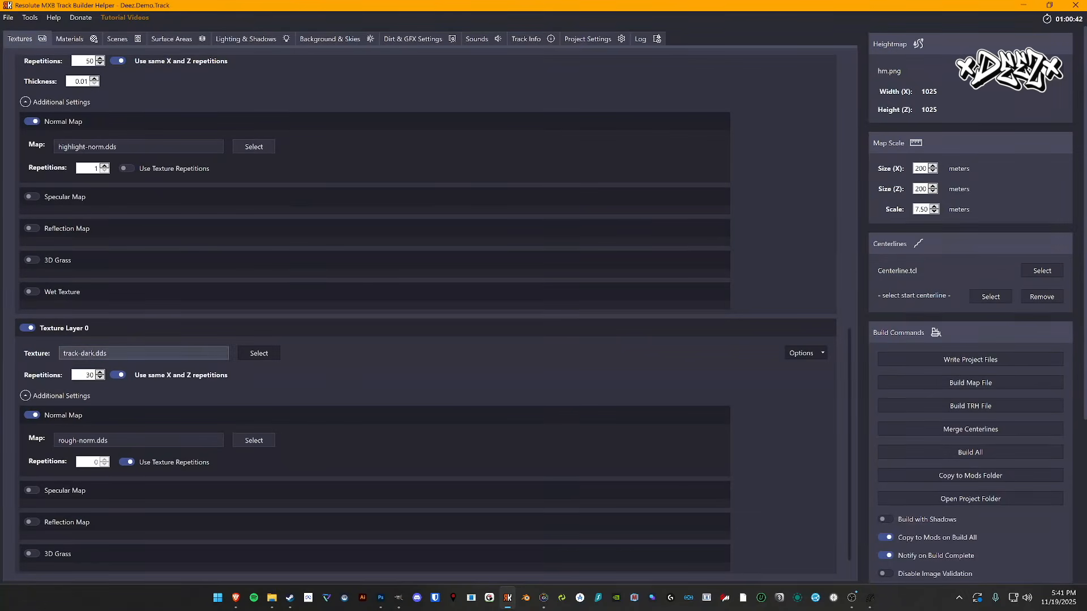
scroll(346, 385, "up", 3)
scroll(346, 386, "down", 3)
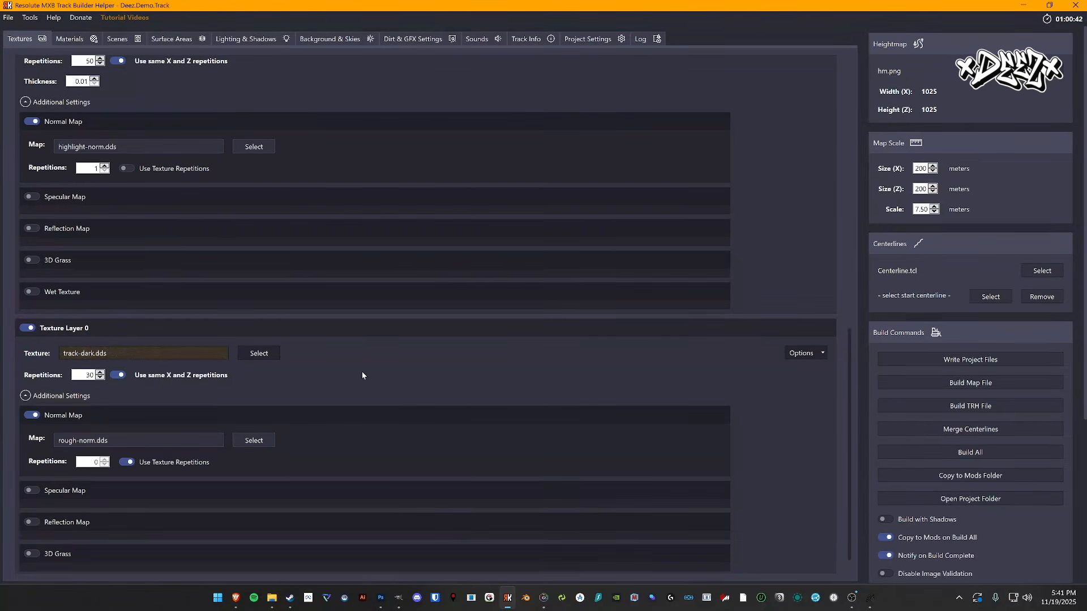
scroll(446, 383, "up", 3)
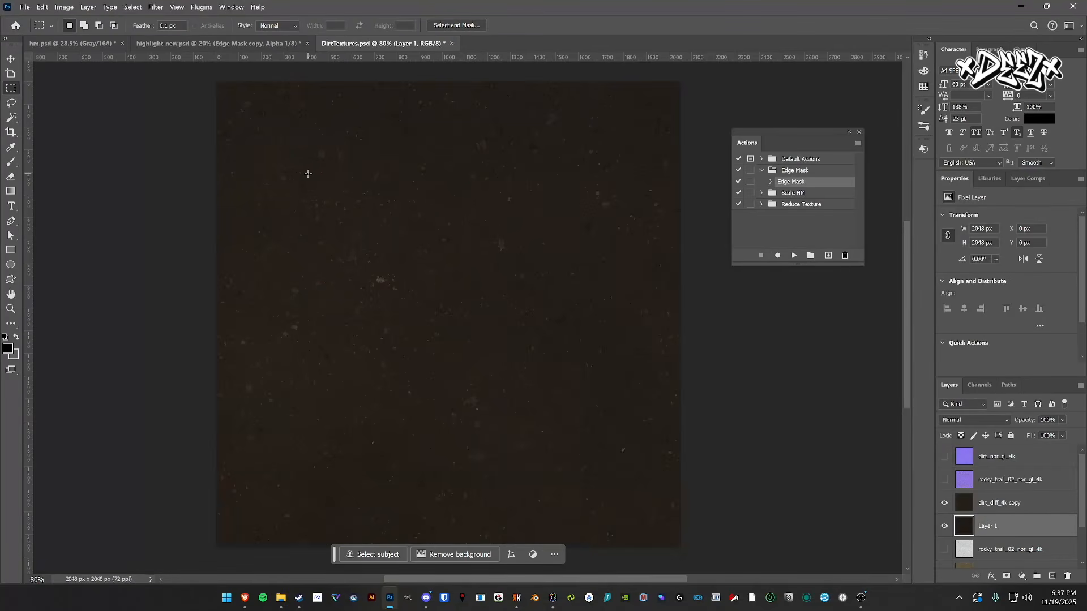
left_click(64, 6)
mouse_move(82, 34)
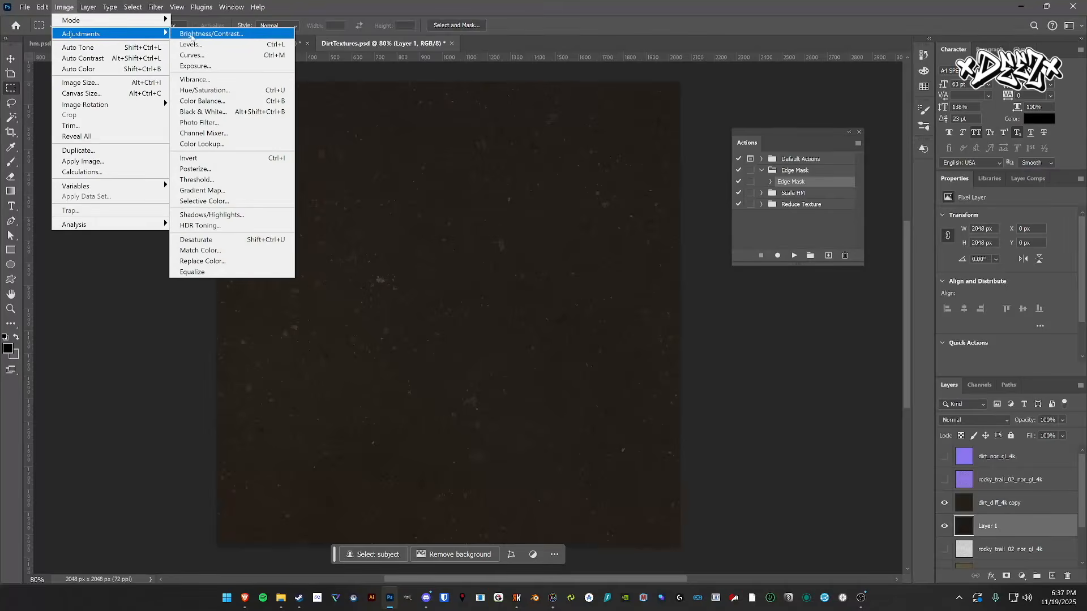
left_click(195, 35)
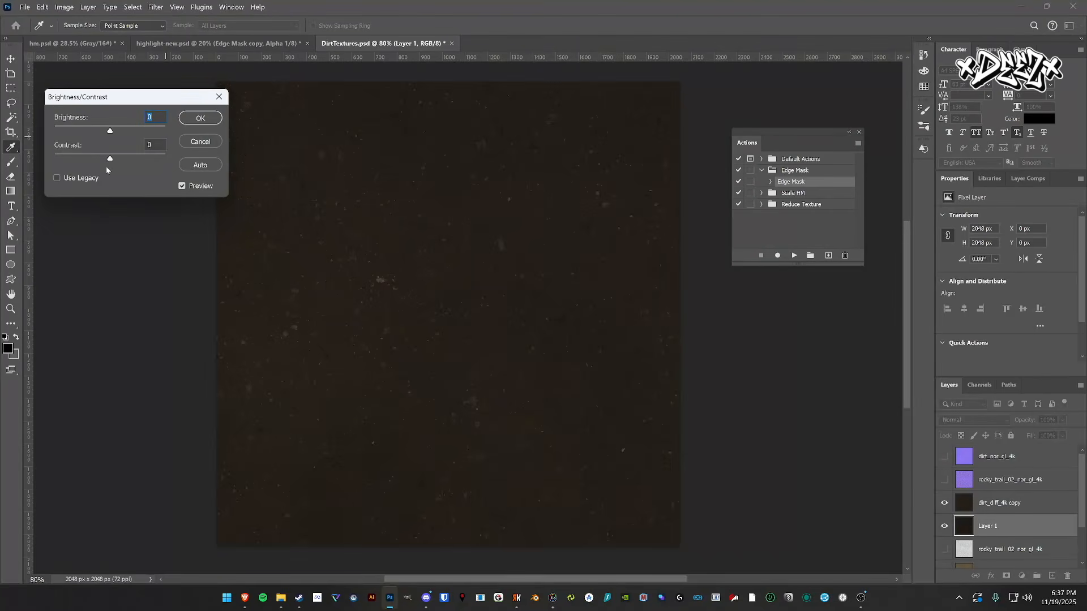
left_click(219, 96)
key("m")
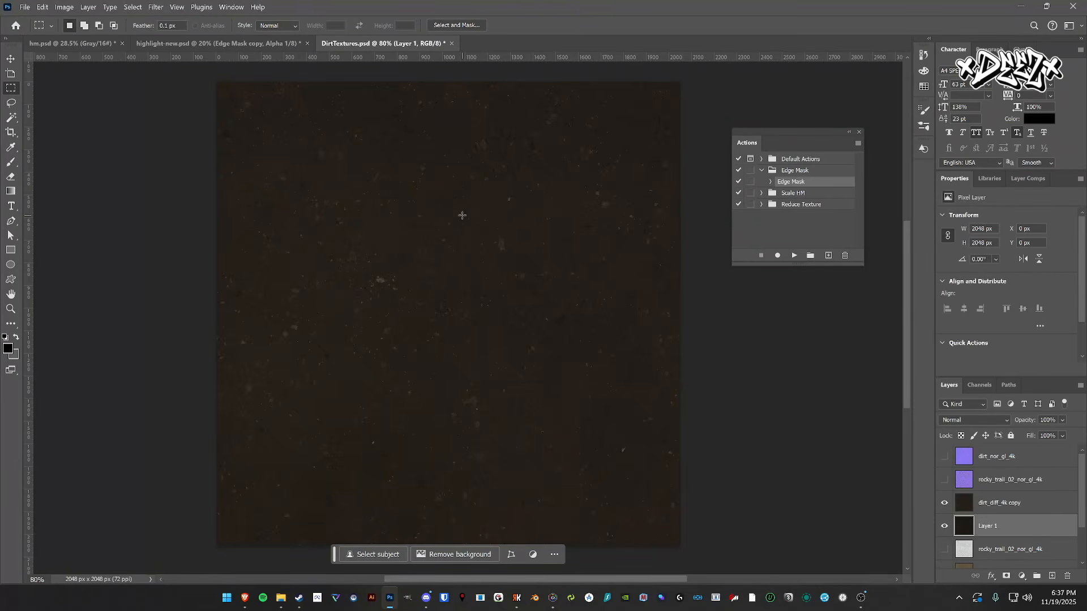
- Hide the dirt_diff_4k copy and Layer 1 layers and show the dirt_nor_gl_4k and rocky_trail_02_nor_gl_4k normal map layers
left_click(943, 503)
left_click(943, 526)
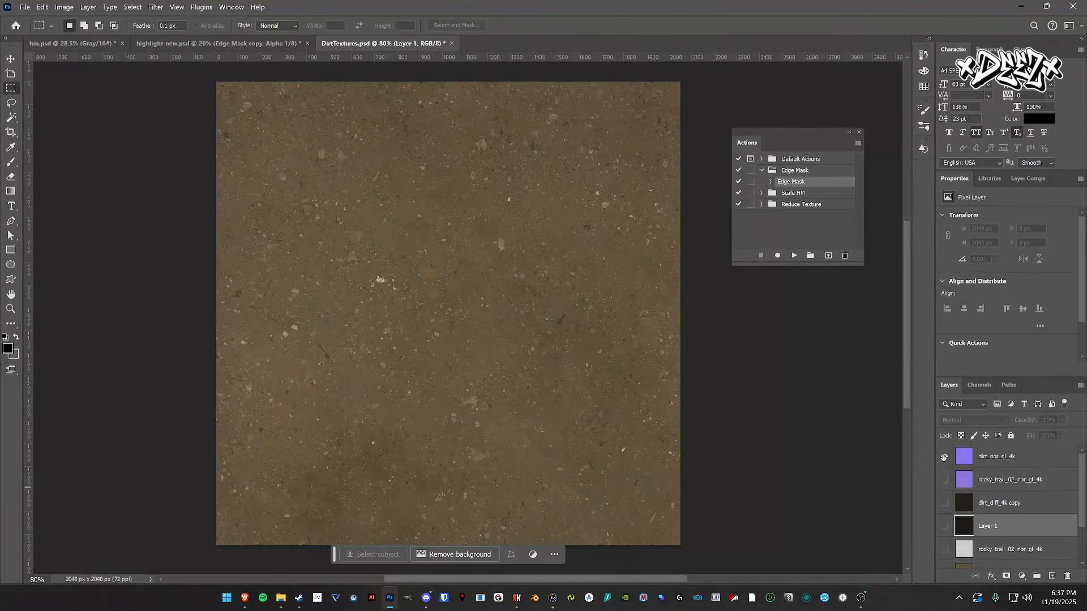
left_click(943, 457)
left_click(943, 480)
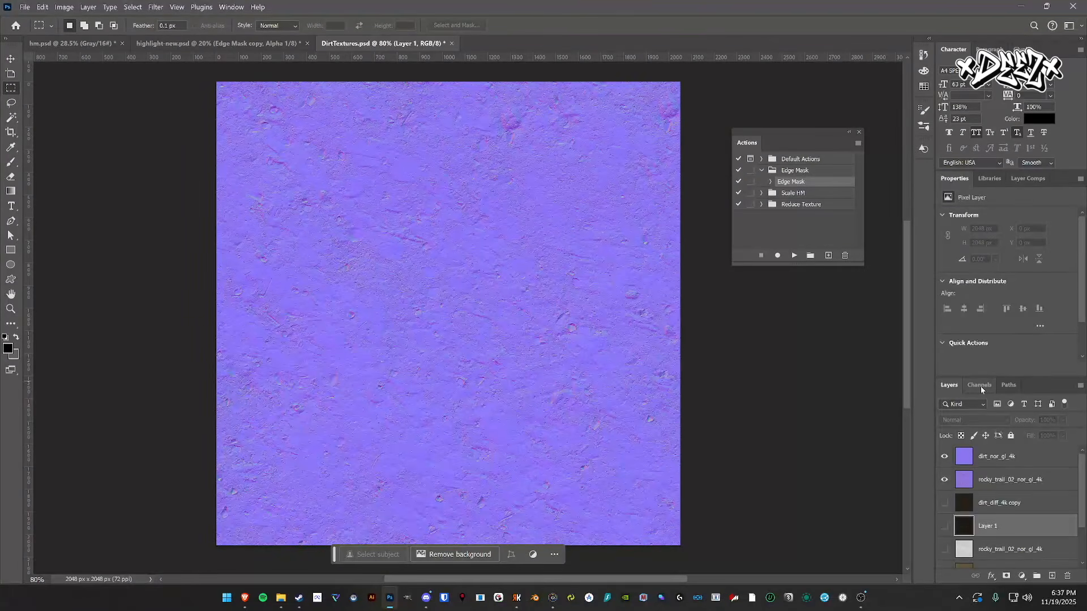
scroll(426, 283, "up", 3)
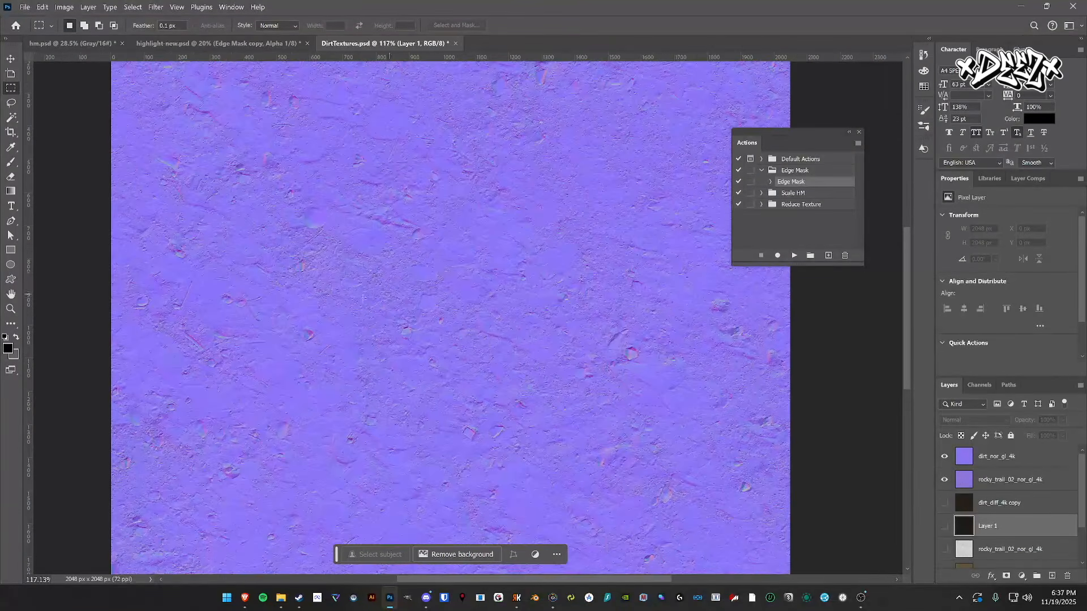
- Check the normal map's color channels, then select the dirt_nor_gl_4k layer and look through its layer options
left_click(979, 385)
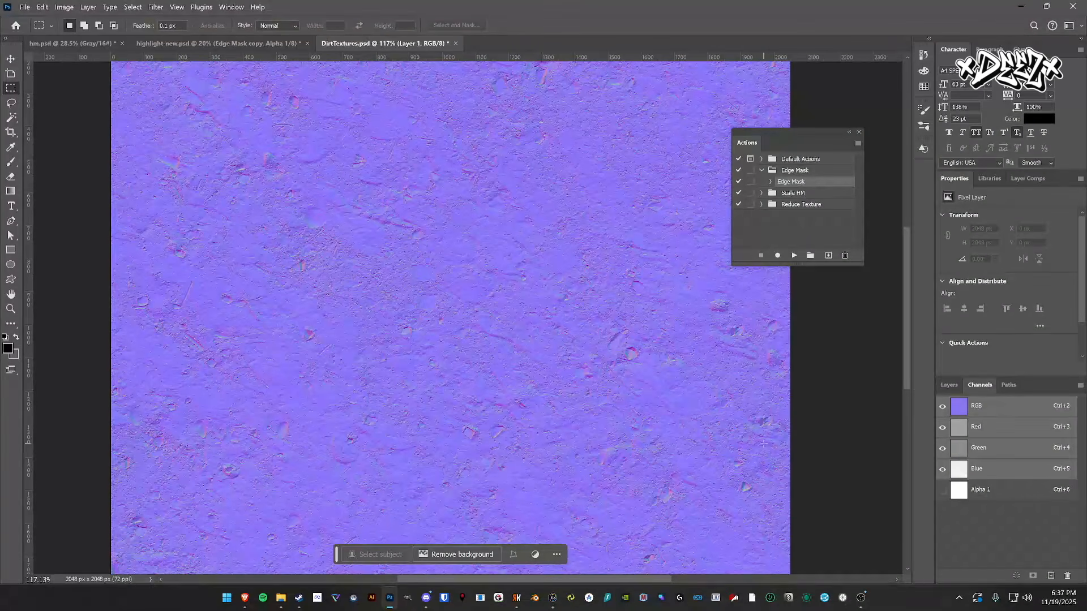
left_click(949, 385)
left_click(998, 457)
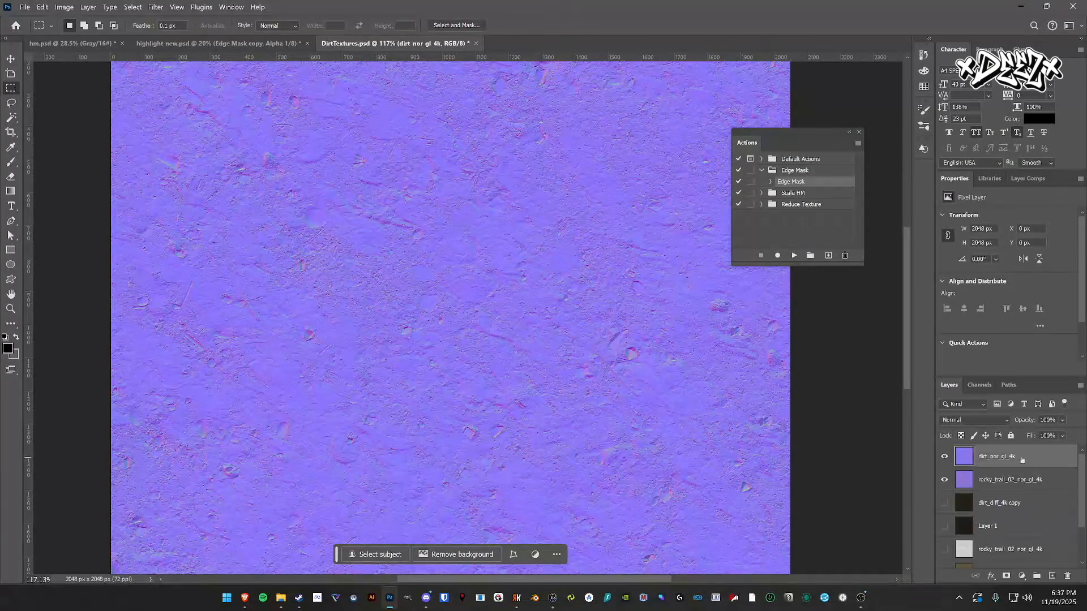
right_click(1026, 458)
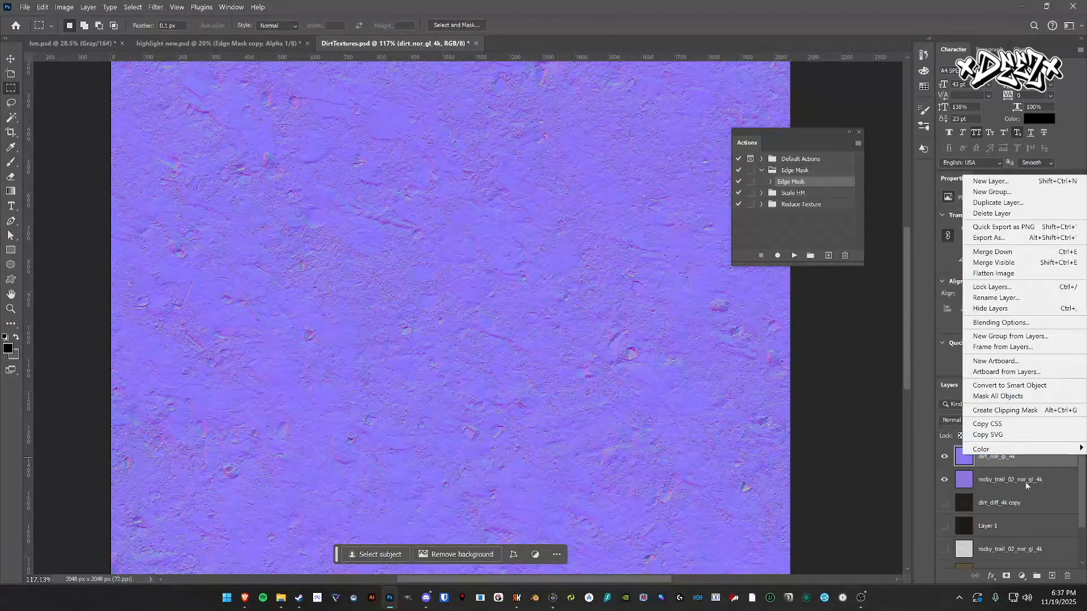
left_click(1024, 484)
key("Delete")
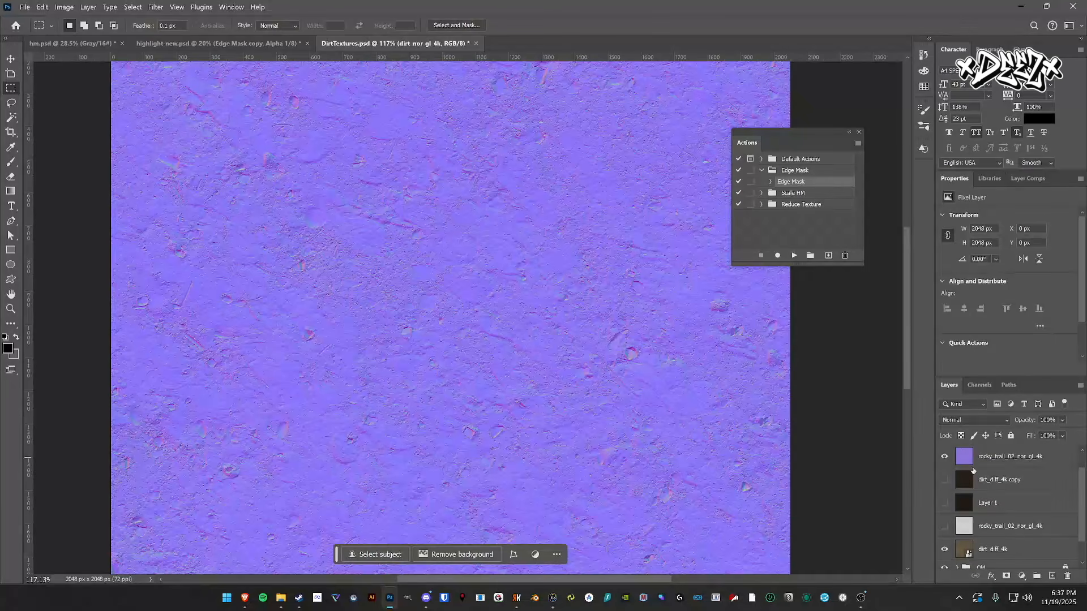
- Rasterize the dirt_diff_4k smart object layer
left_click(999, 554)
scroll(1000, 543, "down", 1)
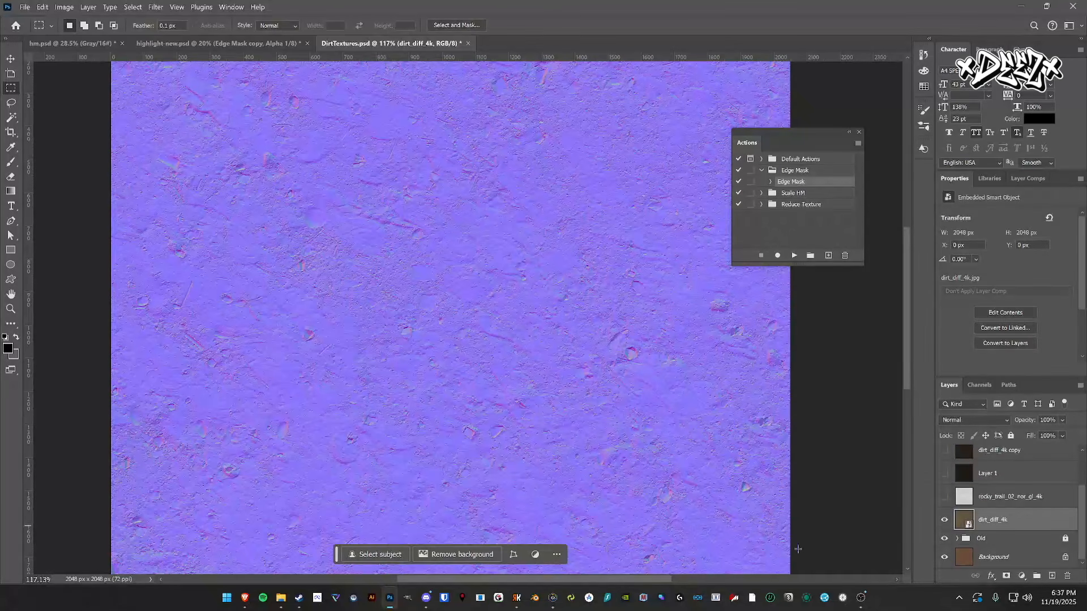
right_click(1024, 528)
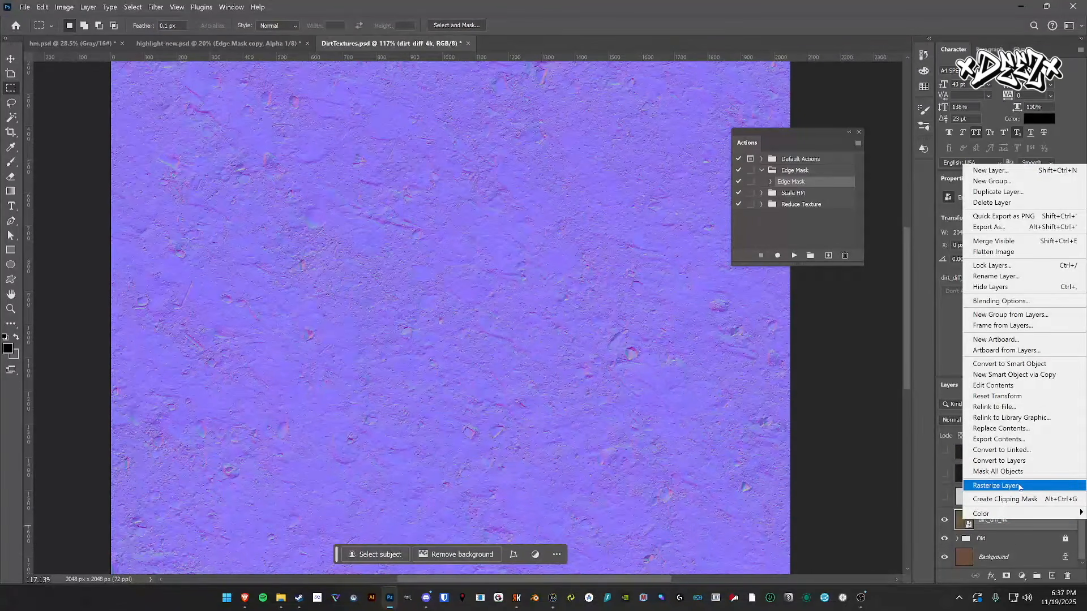
left_click(995, 486)
scroll(968, 488, "up", 3)
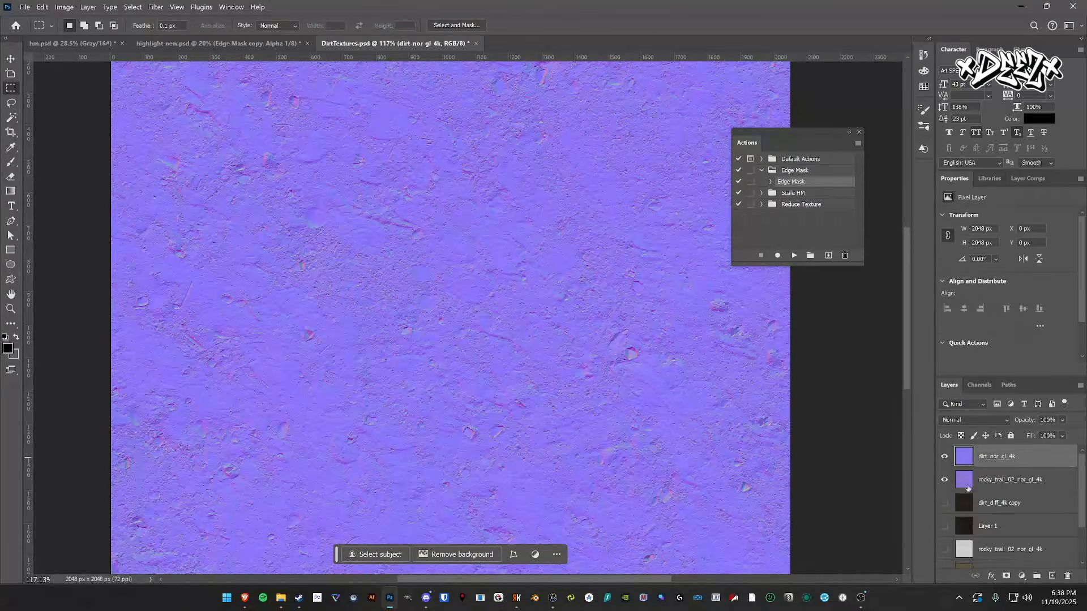
- Isolate the Green channel of the dirt_nor_gl_4k layer and locate the Invert adjustment without applying it
left_click(977, 386)
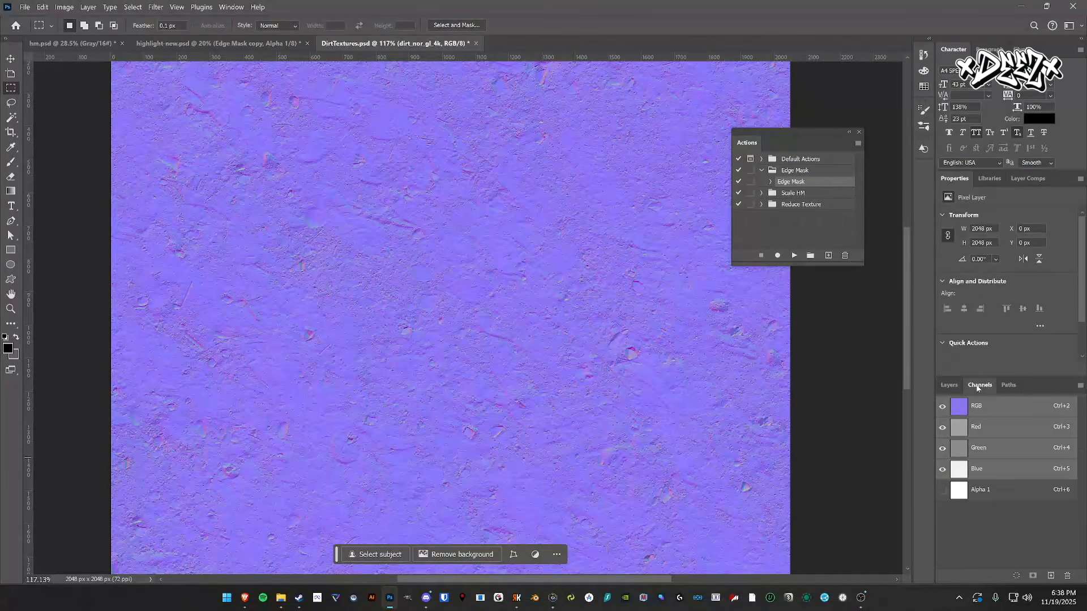
left_click(1004, 450)
left_click(64, 7)
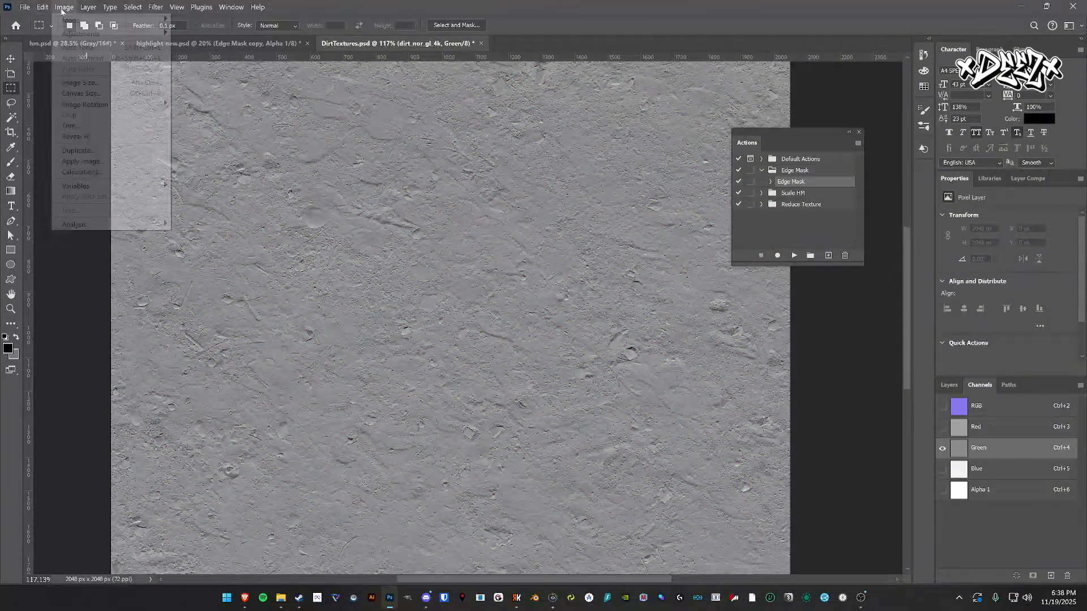
mouse_move(101, 34)
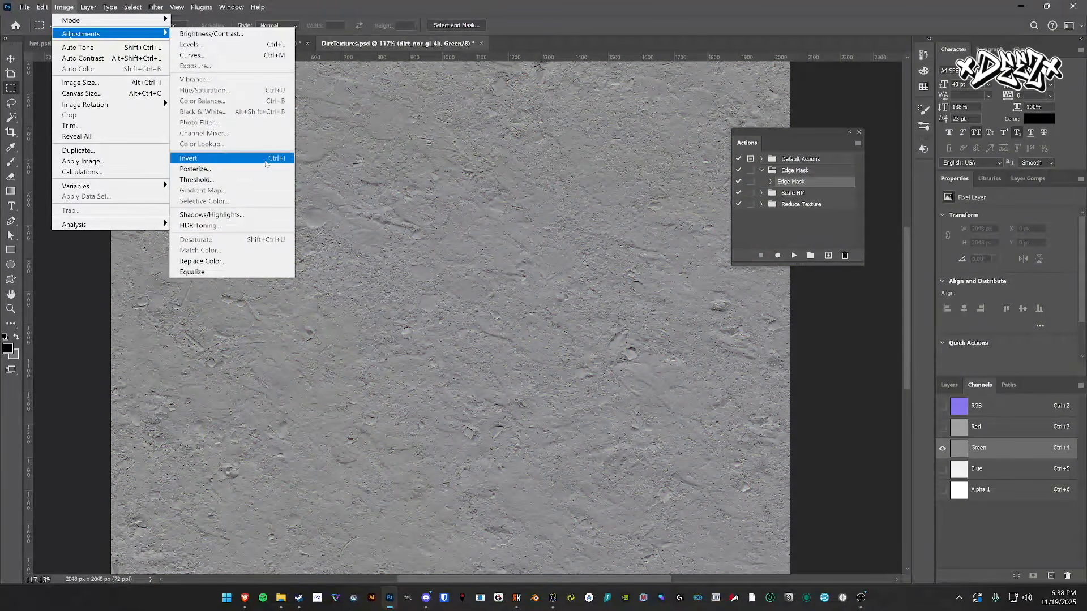
left_click(957, 390)
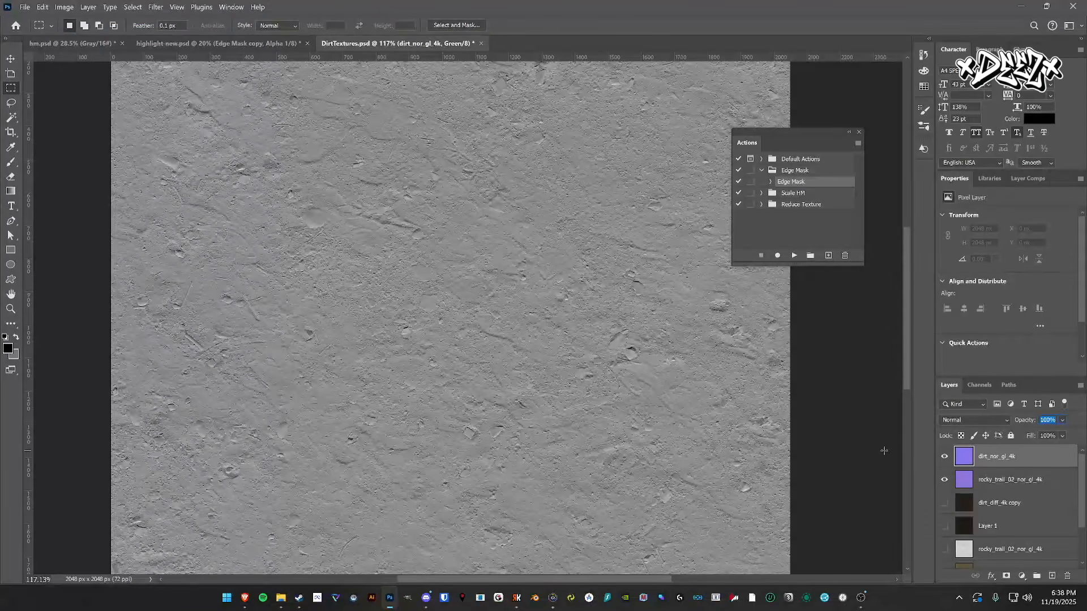
- Return to the full RGB composite view and keep the dirt_nor_gl_4k layer selected
left_click(979, 385)
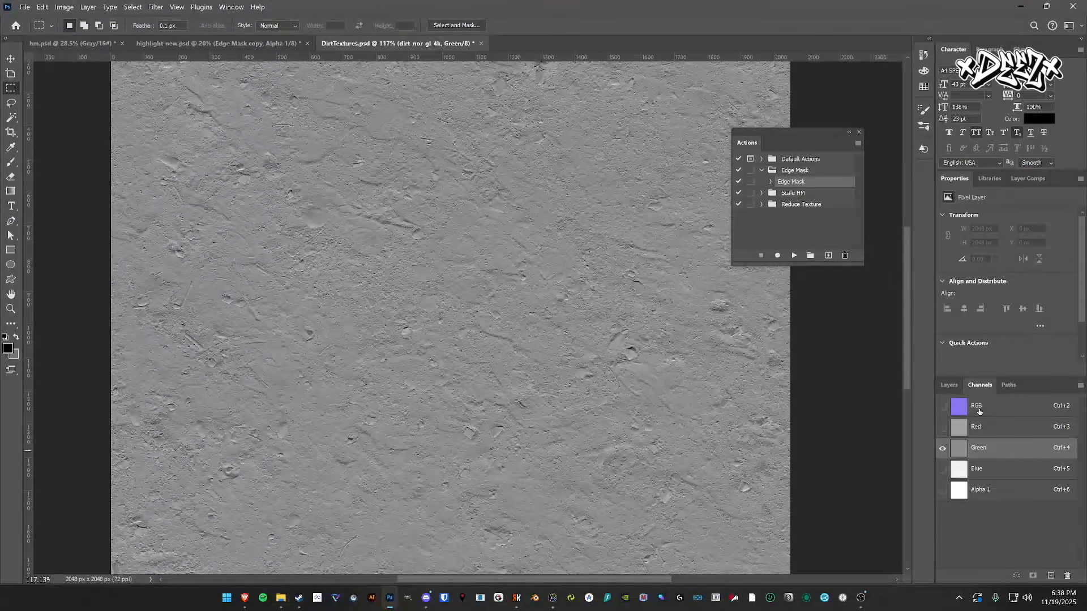
left_click(979, 408)
left_click(949, 390)
left_click(63, 7)
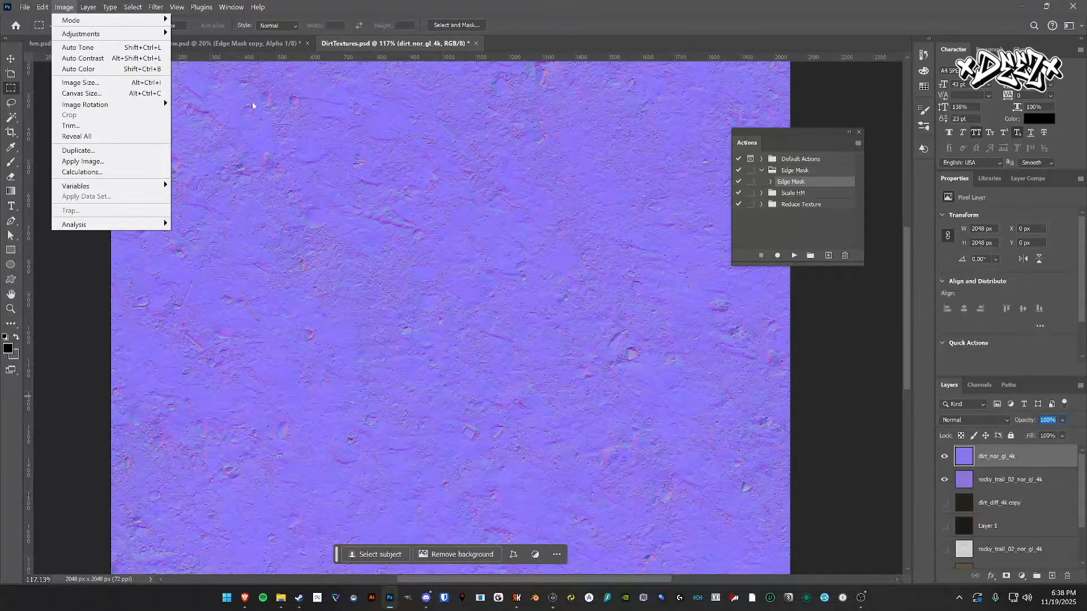
left_click(482, 244)
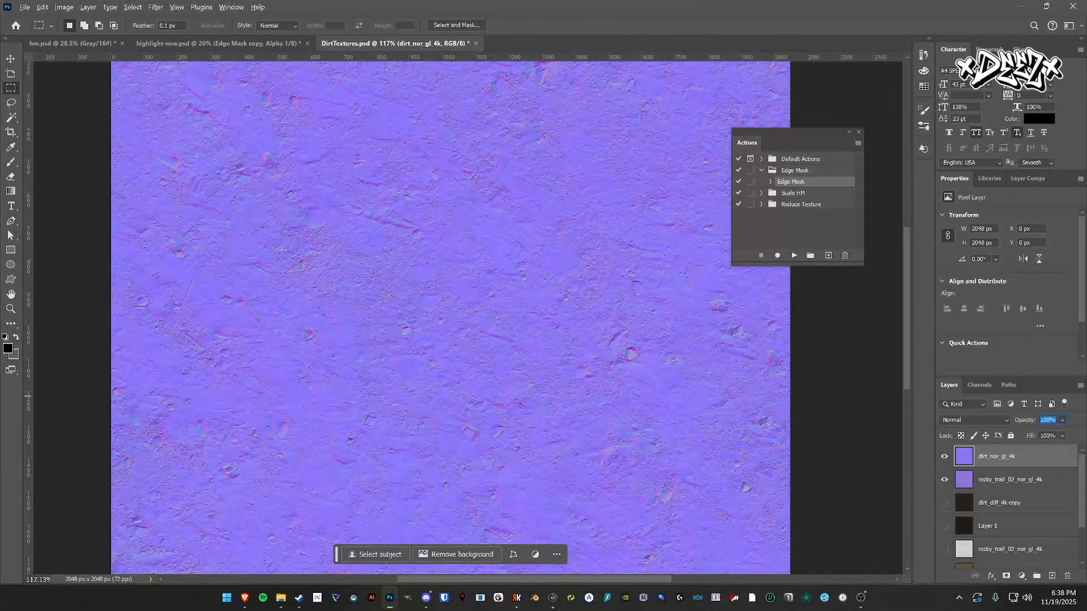
left_click(1031, 484)
left_click(1022, 457)
- Switch to highlight-new.psd, make the Edge Mask copy layer active in RGB, clear the selection and show the layer
left_click(265, 43)
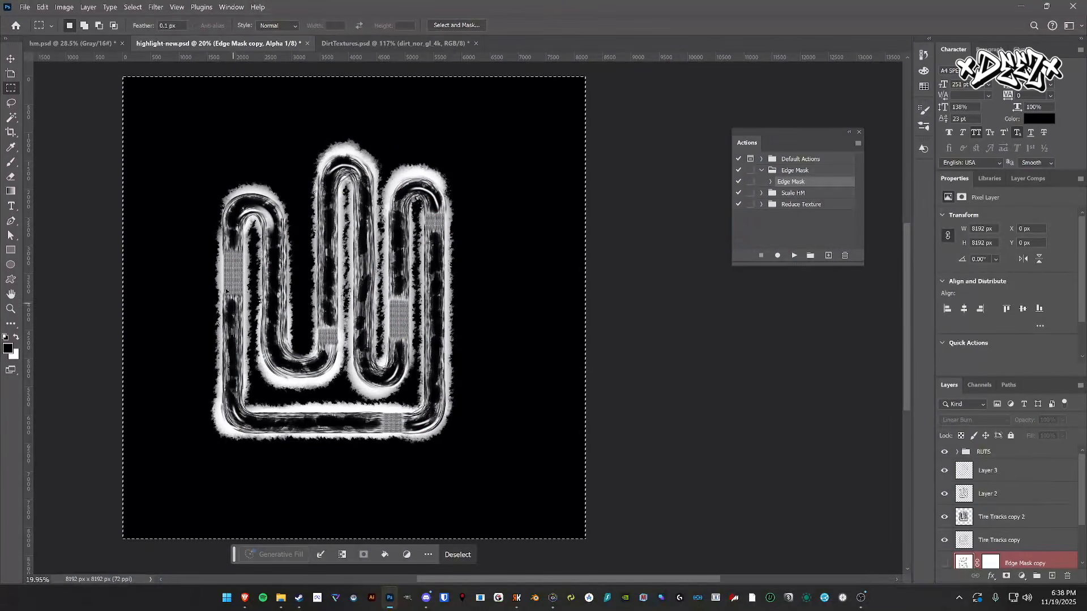
scroll(353, 276, "up", 3)
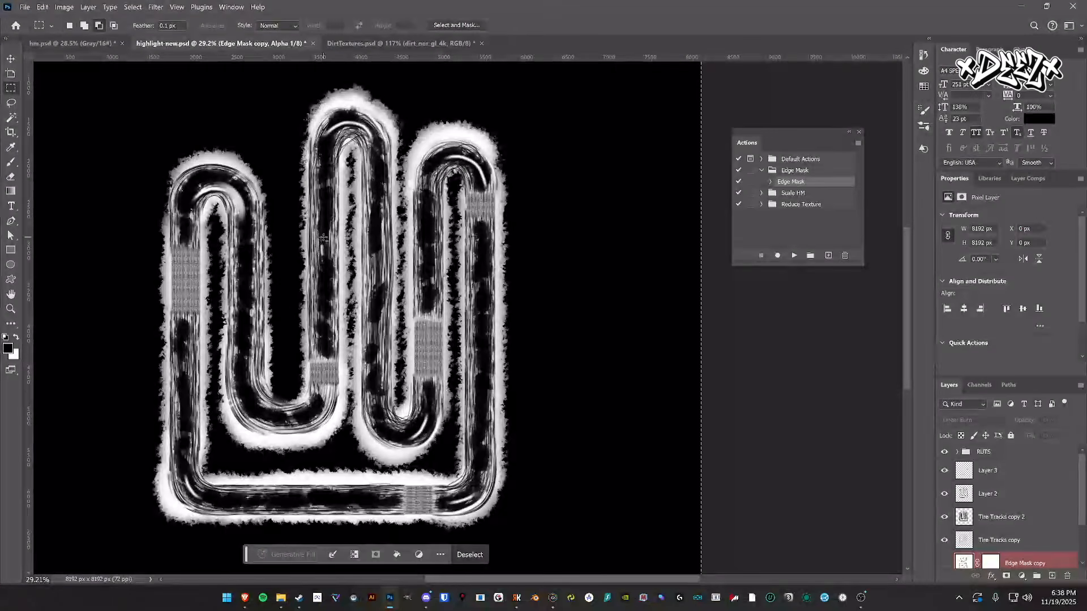
scroll(998, 503, "down", 1)
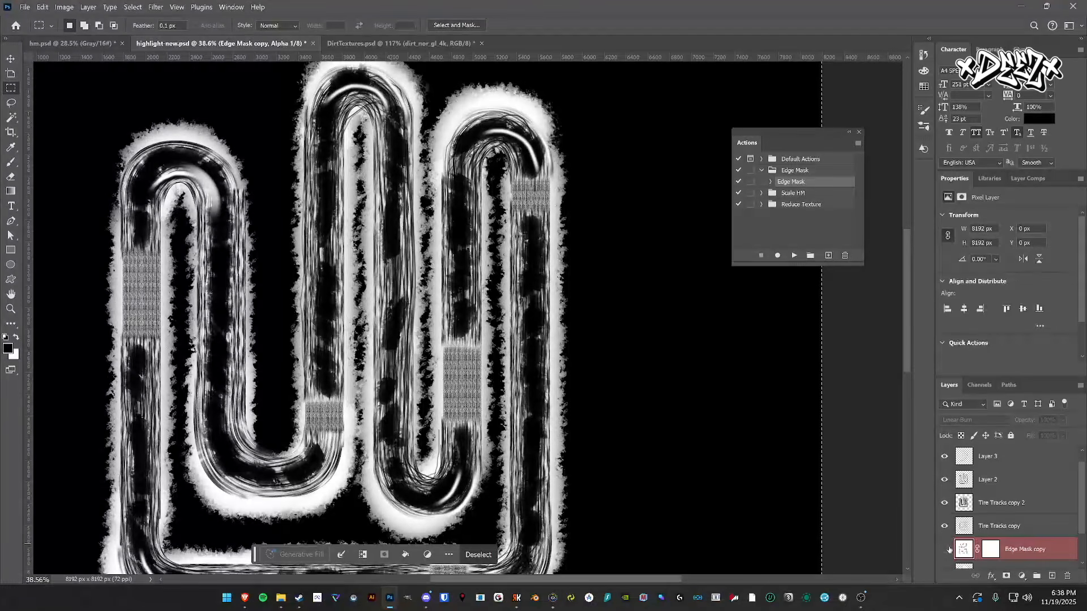
left_click(1048, 553)
left_click(890, 487)
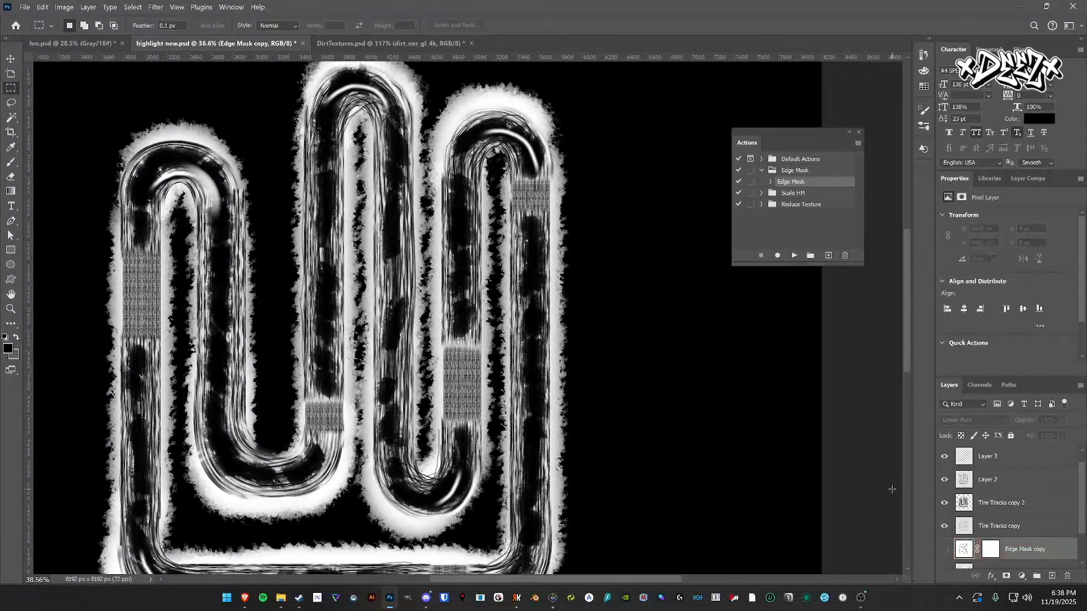
left_click(945, 550)
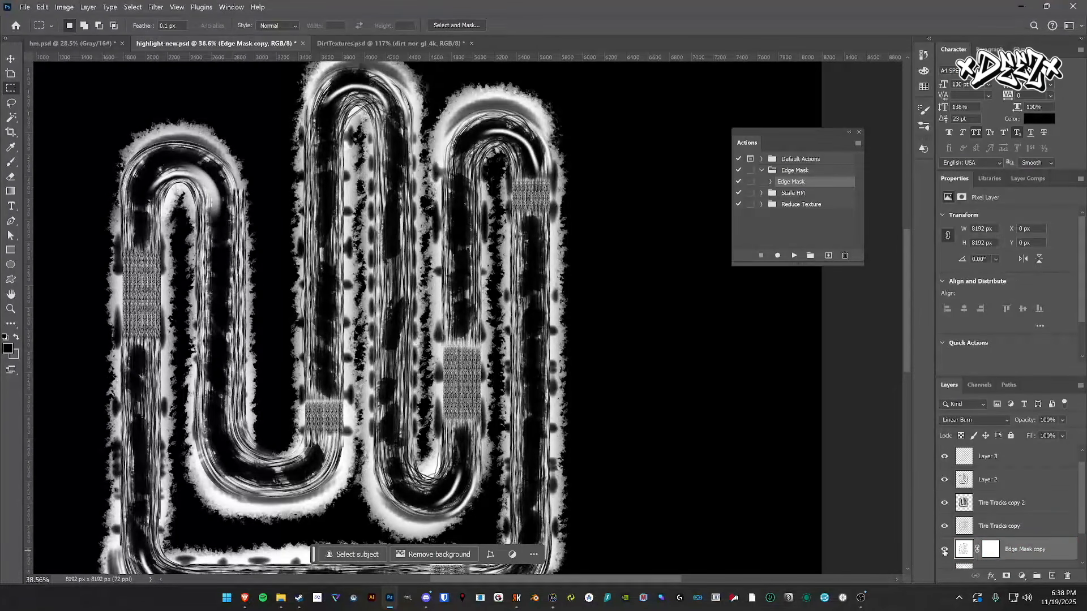
- Compare the track mask with Edge Mask copy shown and hidden, examining its dark spots along the track edges and corners
scroll(464, 304, "down", 3)
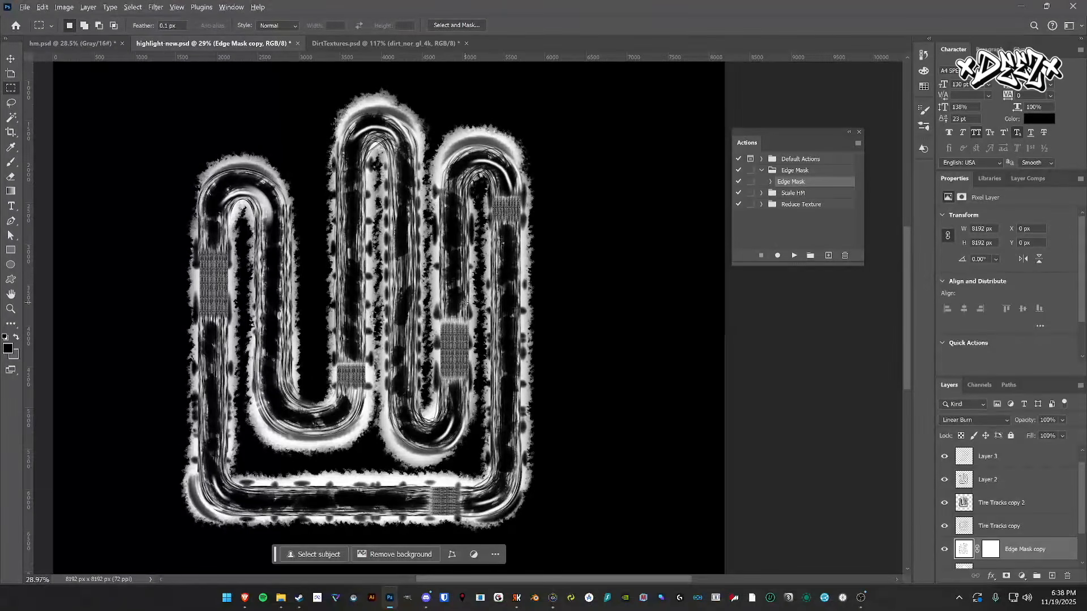
scroll(464, 303, "up", 3)
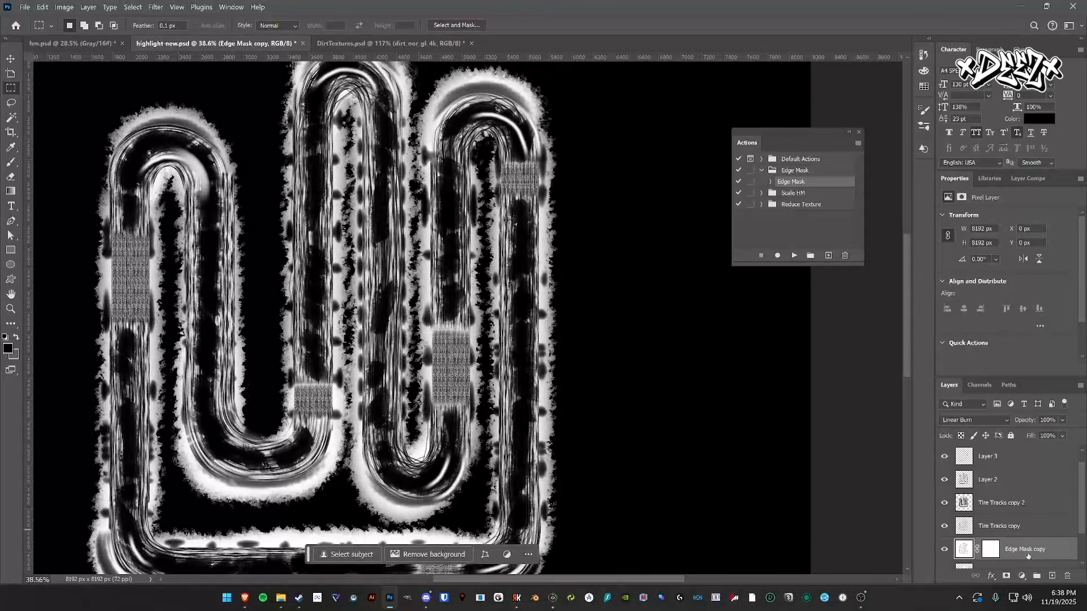
left_click(943, 549)
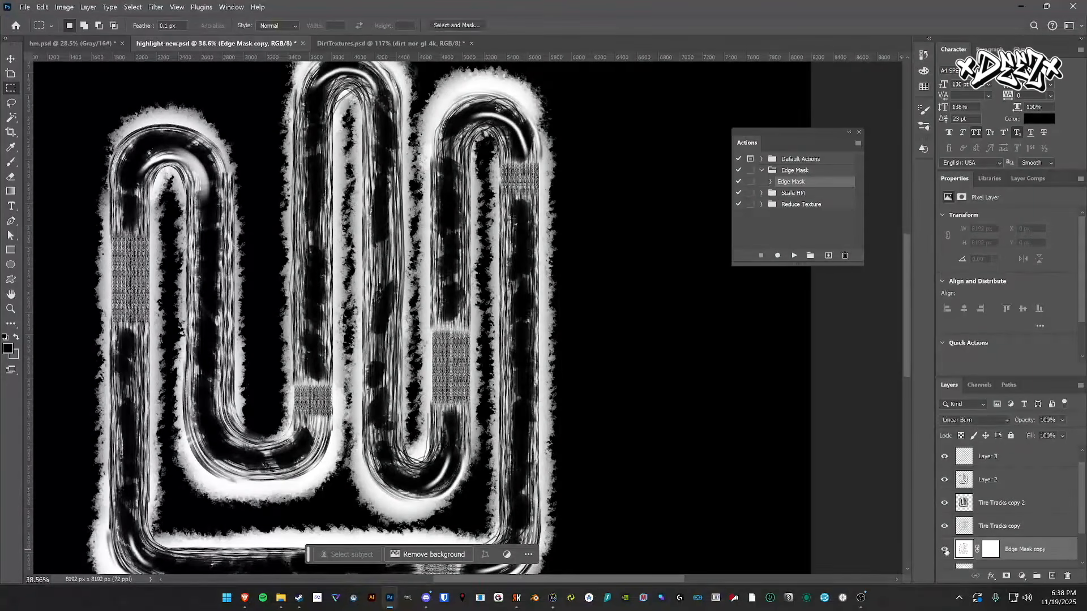
left_click(944, 549)
scroll(469, 66, "up", 3)
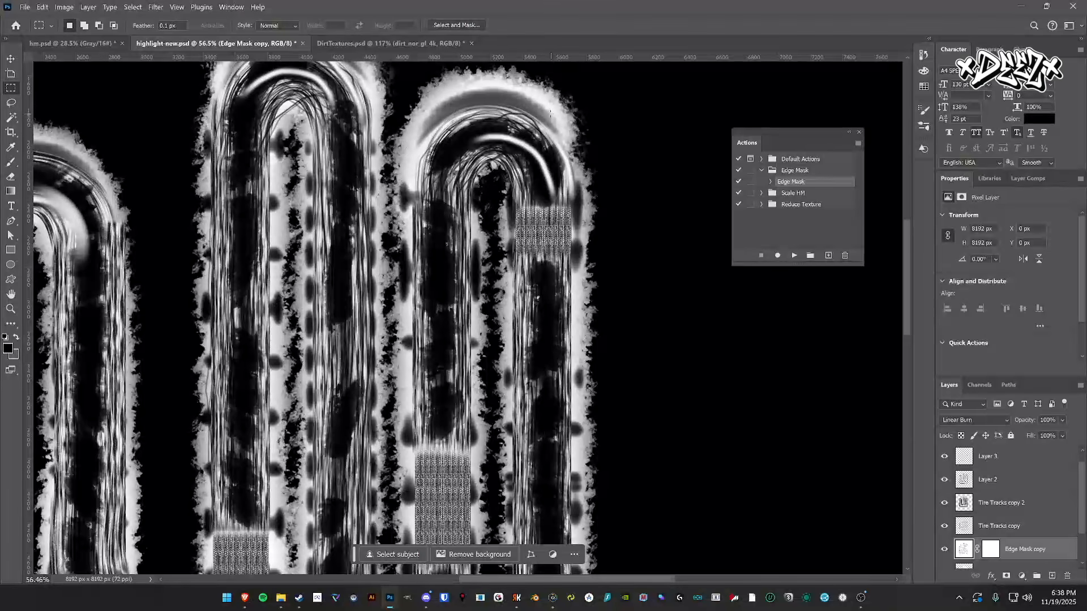
scroll(578, 248, "down", 2)
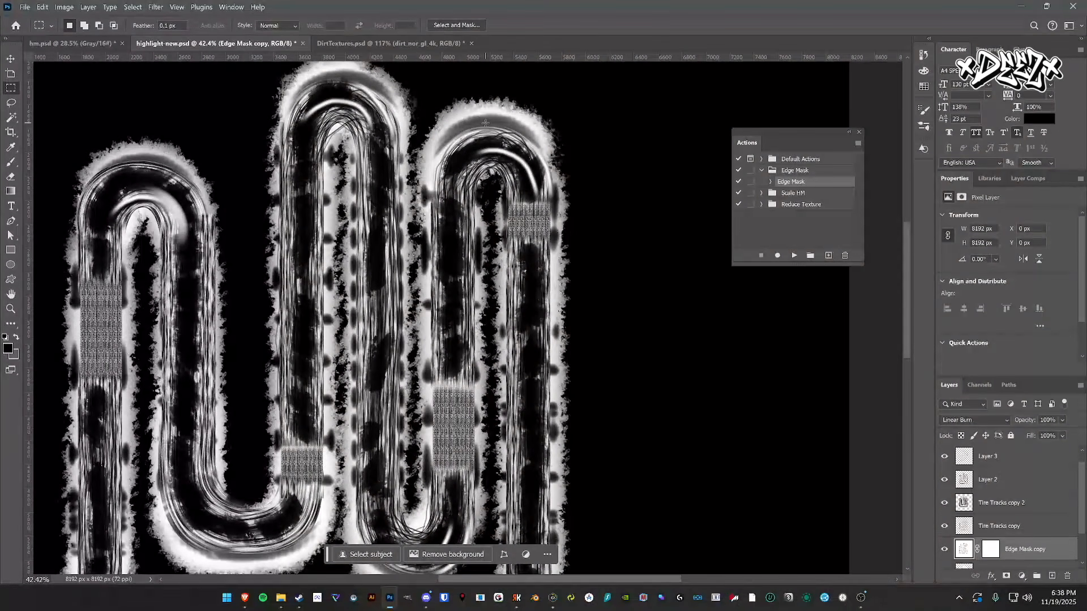
scroll(485, 124, "up", 4)
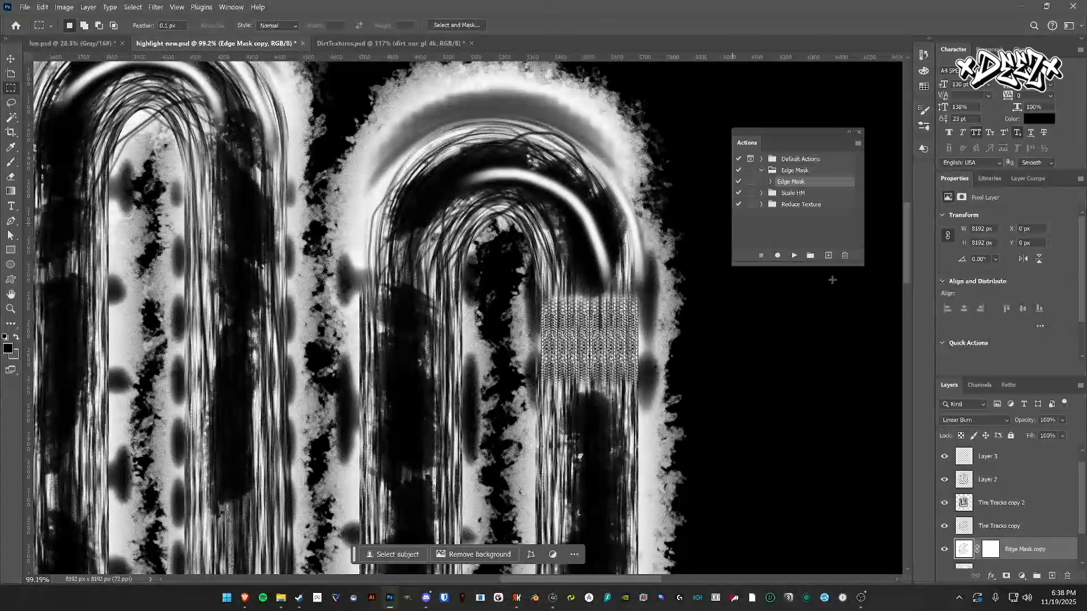
scroll(707, 355, "down", 3)
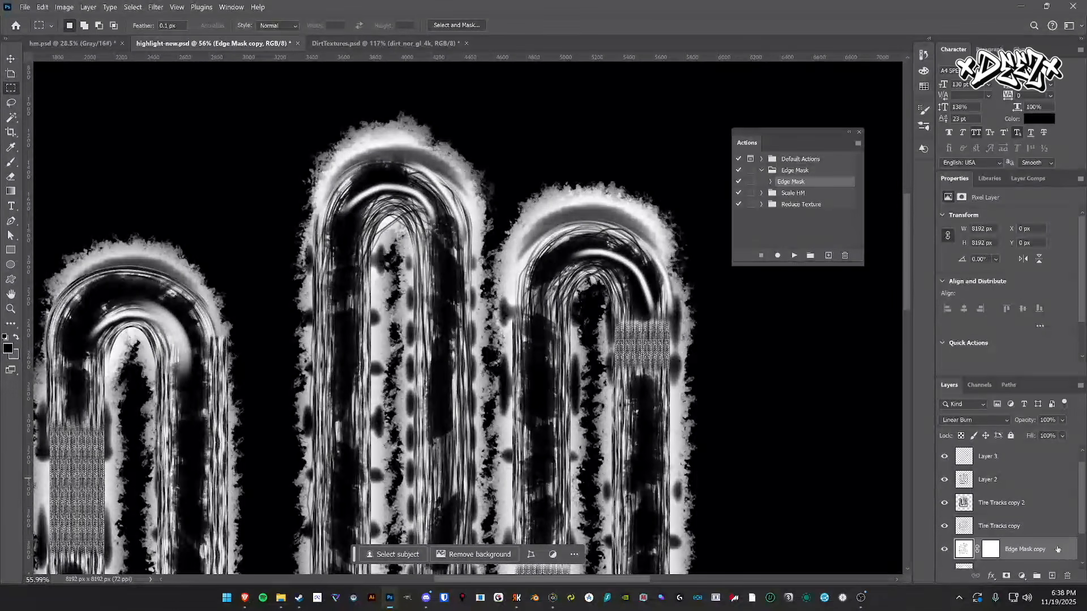
- Delete the Edge Mask copy layer from highlight-new.psd
key("Delete")
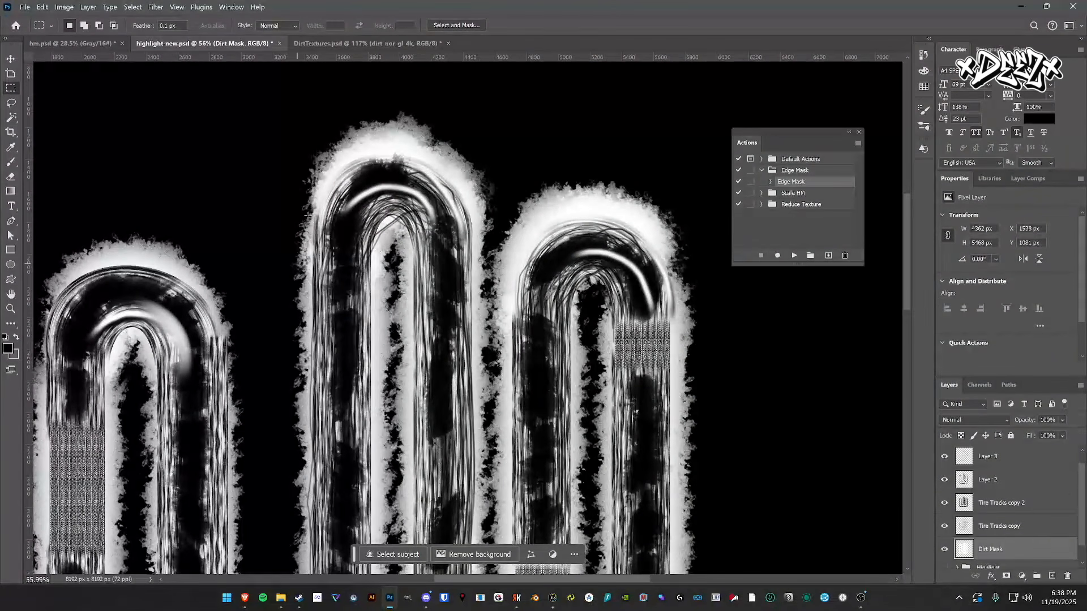
scroll(498, 272, "down", 4)
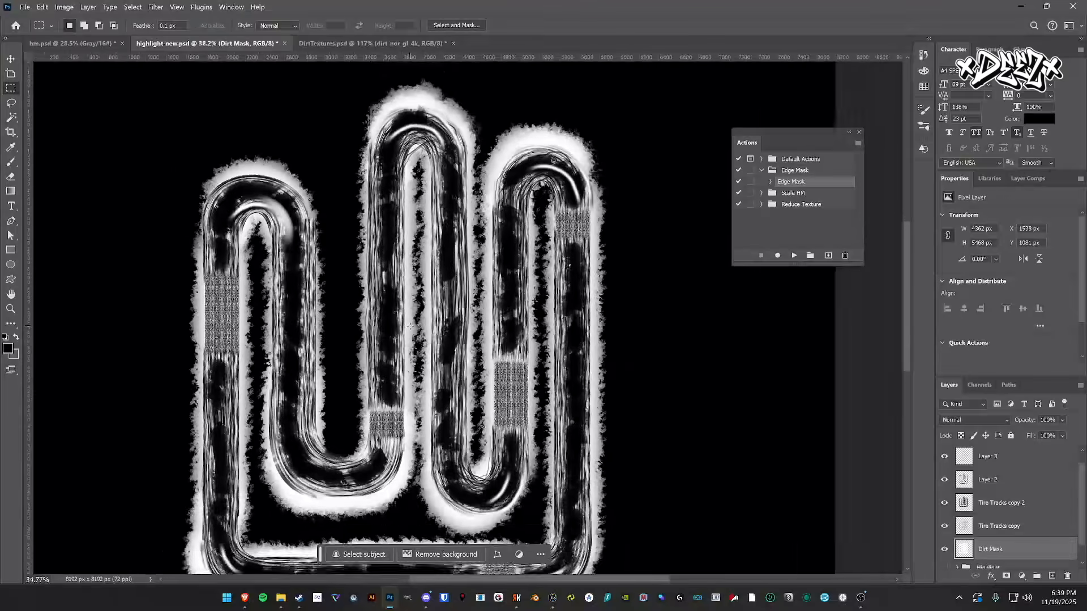
scroll(551, 399, "down", 2)
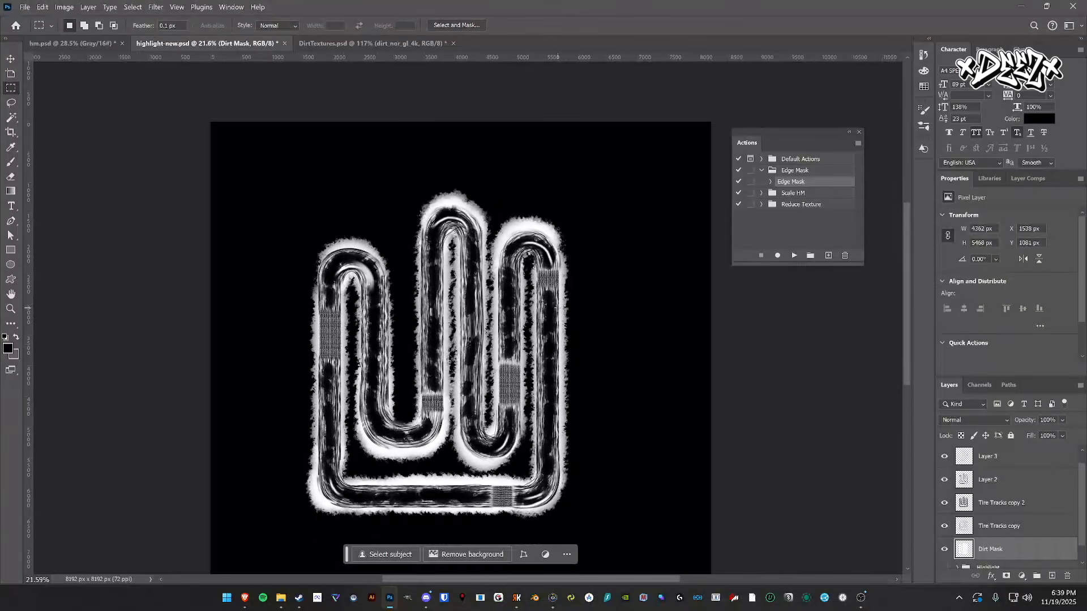
- Switch to MX Bikes and examine the track's dirt textures, jumps and berms from several camera angles
left_click(516, 598)
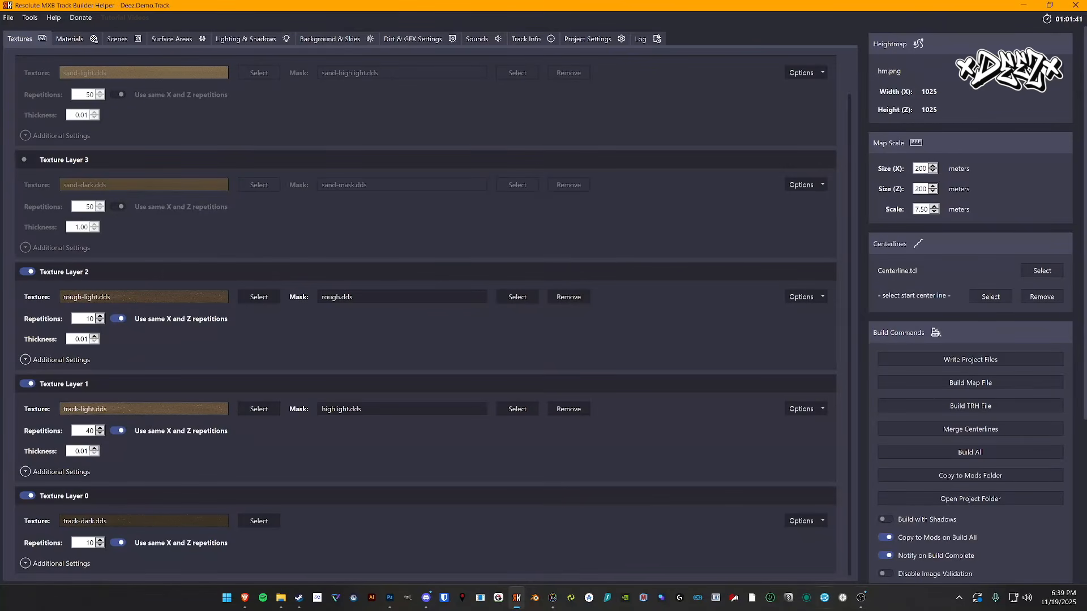
left_click(859, 602)
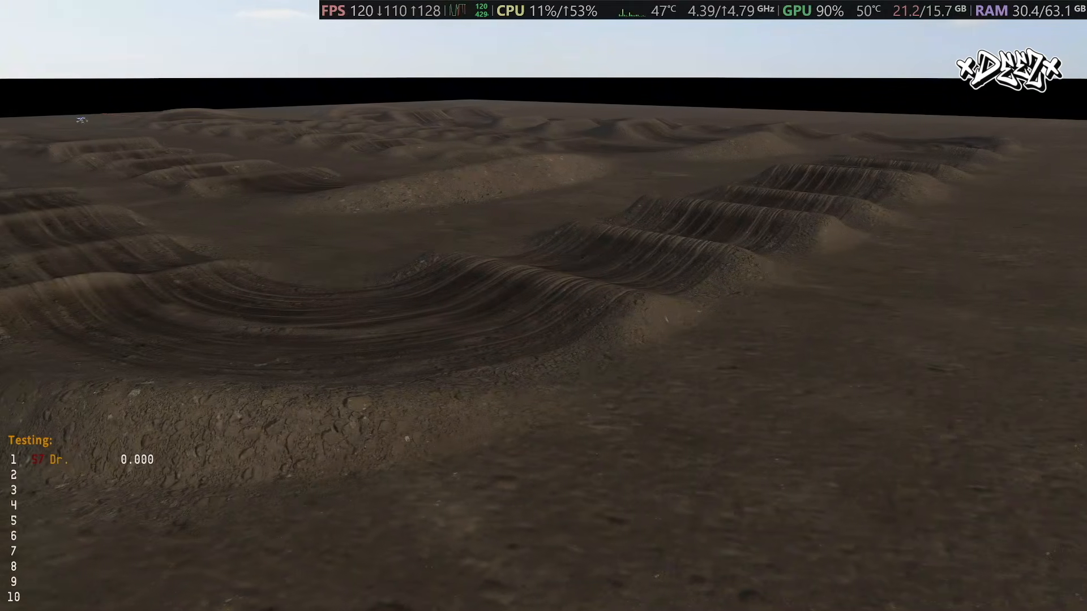
key("a")
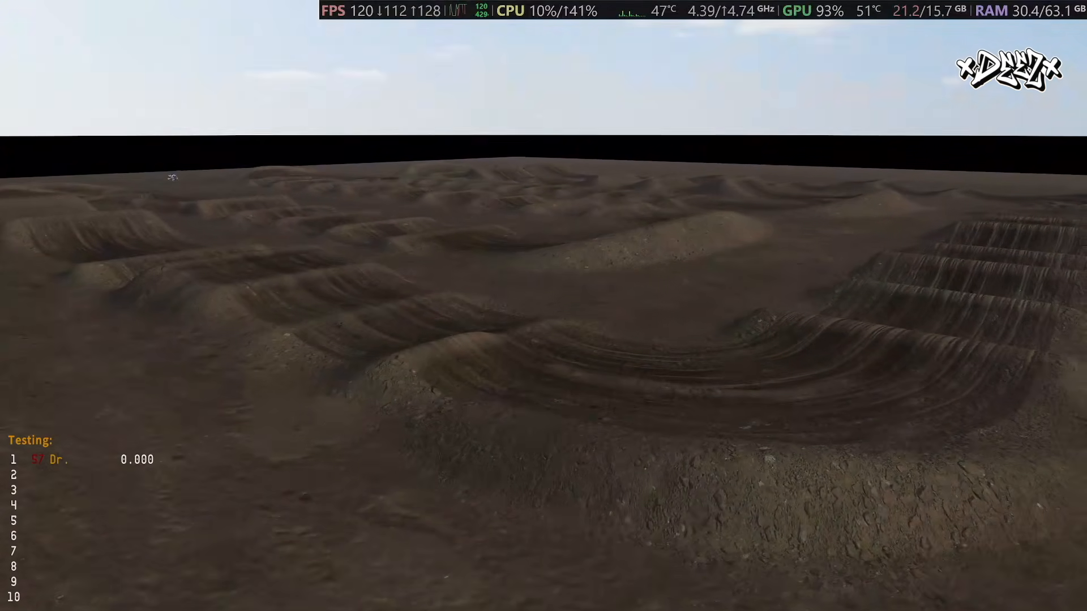
key("a")
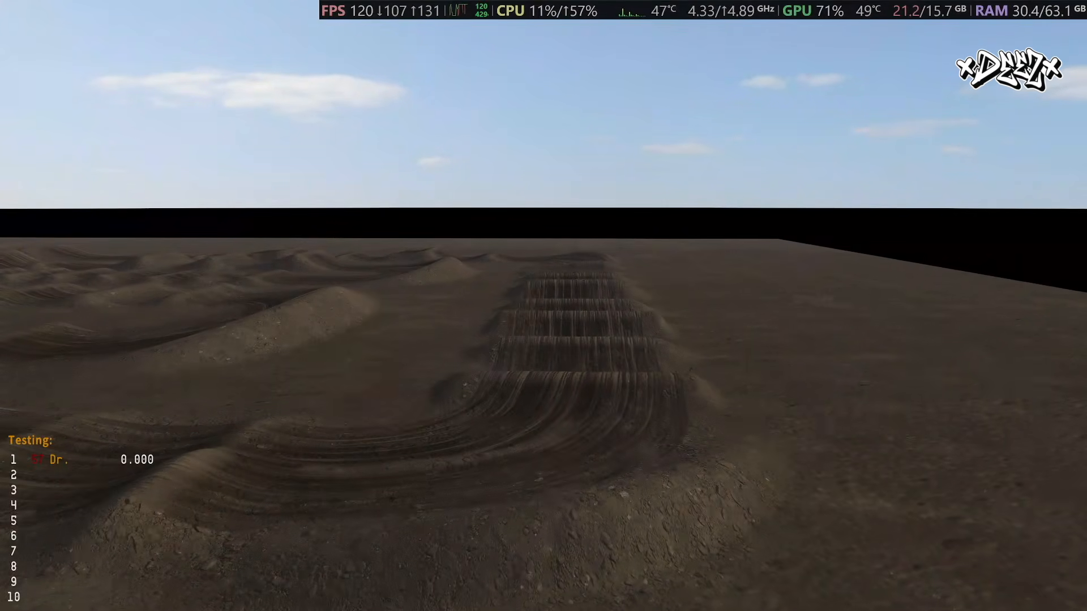
key("a")
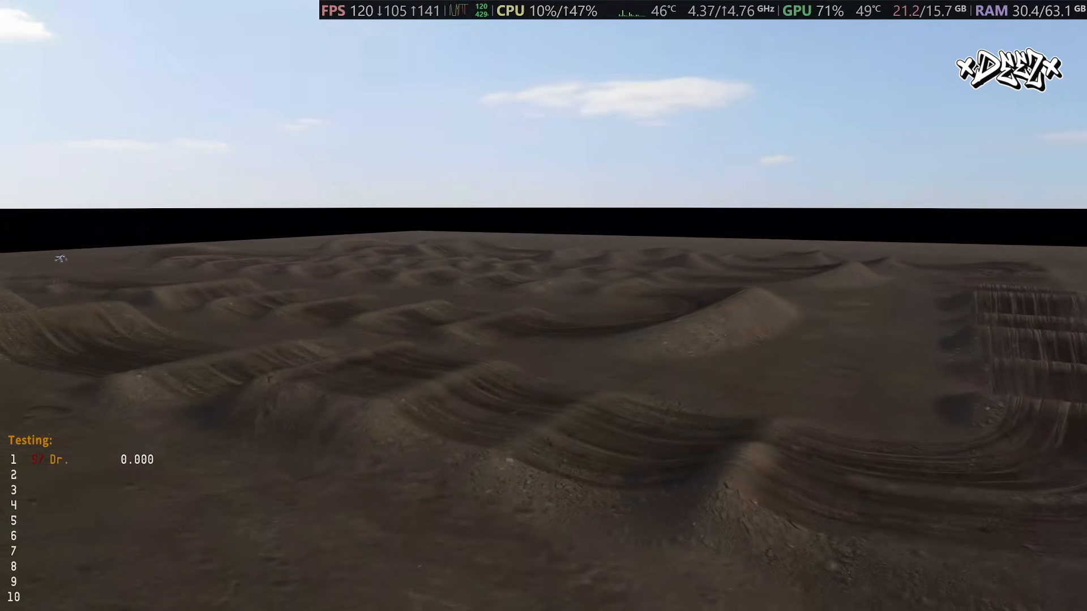
key("d")
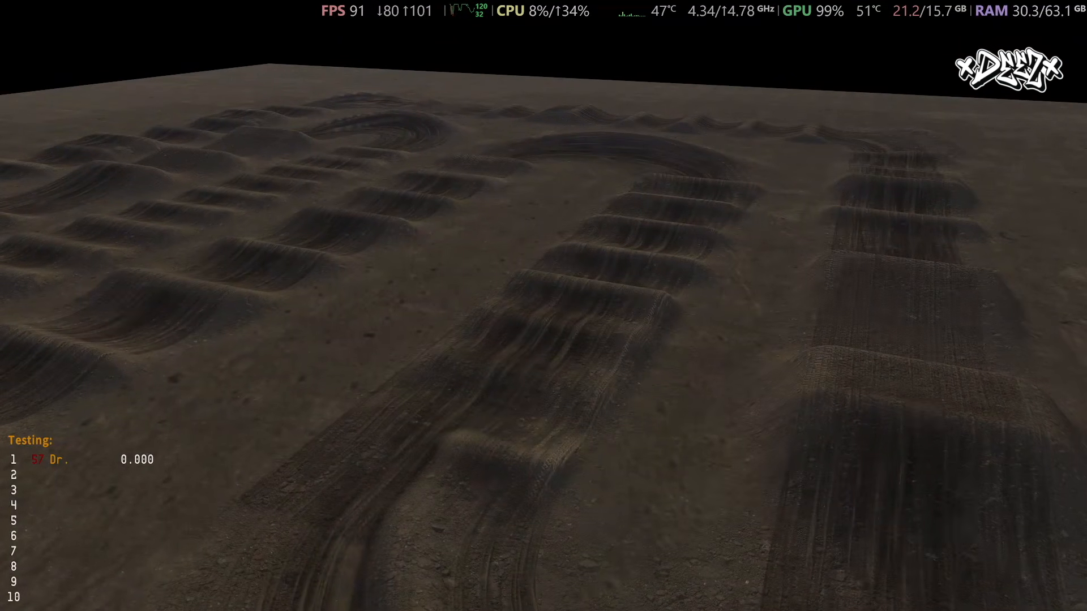
key("a")
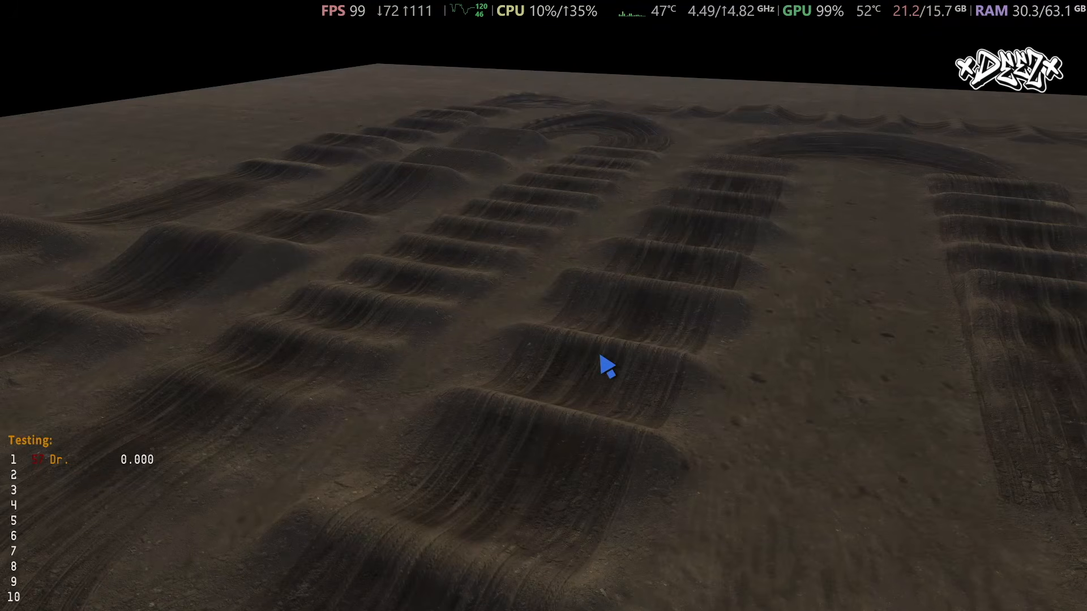
- Switch to hm.psd in Photoshop and check the Dozer Tracks and tracks groups by toggling their visibility
key("super+Tab")
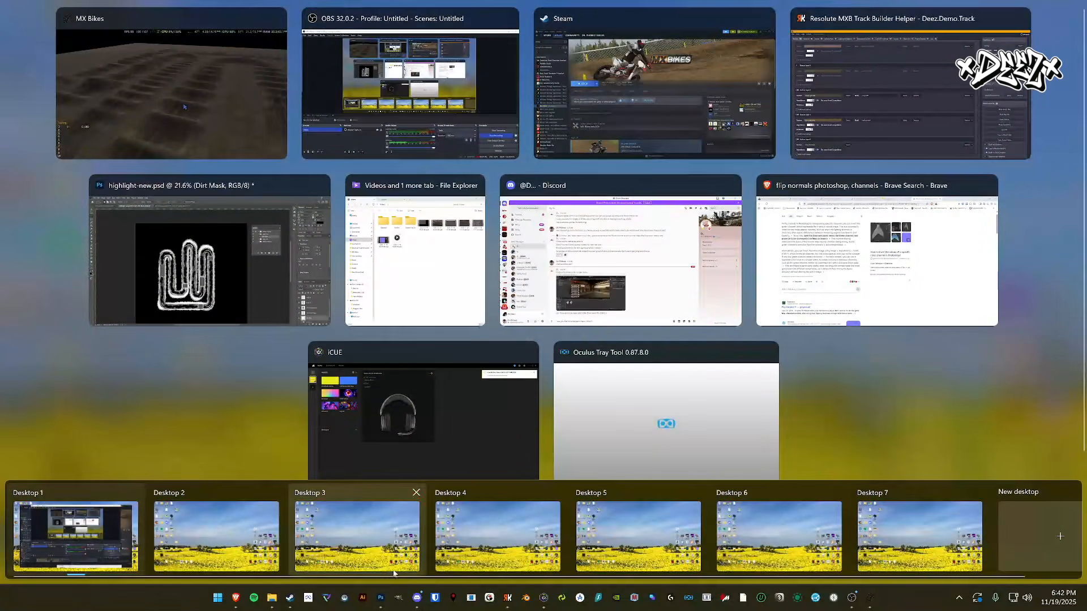
left_click(381, 598)
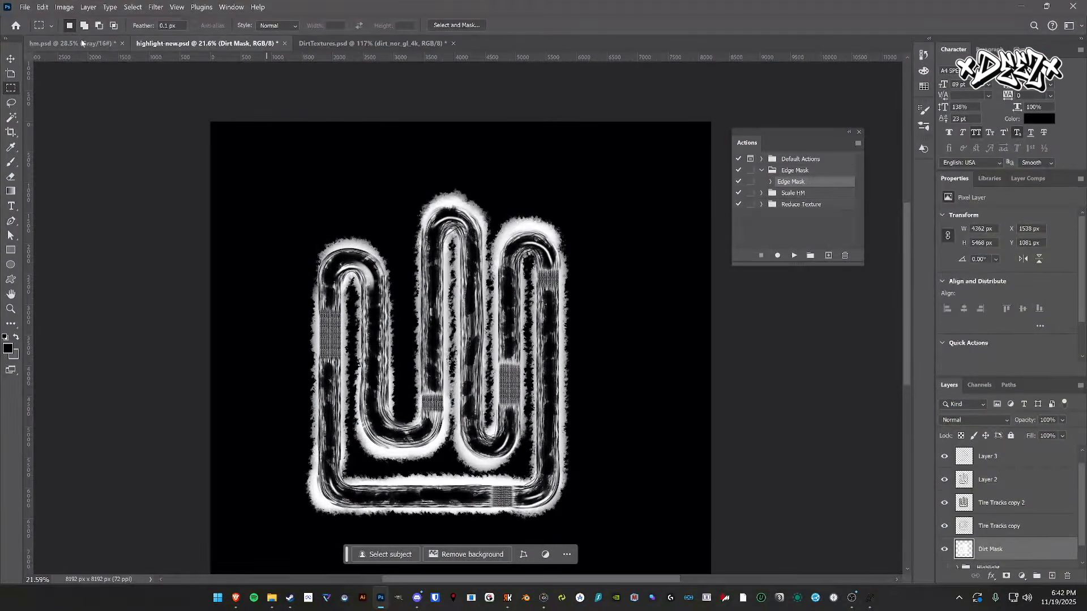
left_click(70, 43)
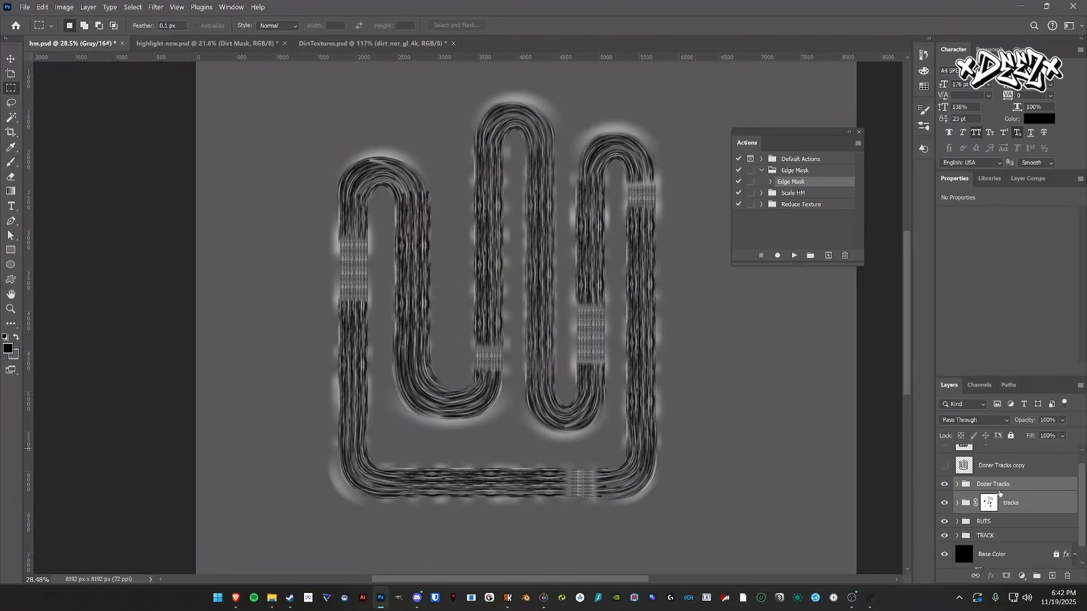
left_click(947, 484)
left_click(944, 503)
left_click(944, 503)
- Group the Dozer Tracks and tracks groups together and name the new group All Tracks
scroll(532, 169, "up", 8)
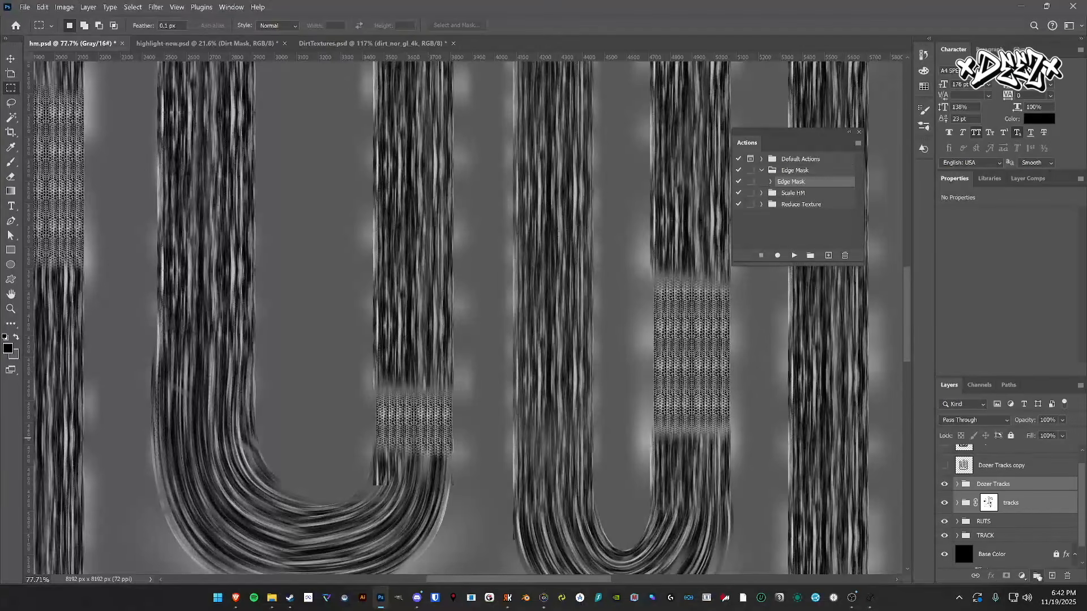
left_click(1037, 575)
double_click(987, 488)
type("All Tracks")
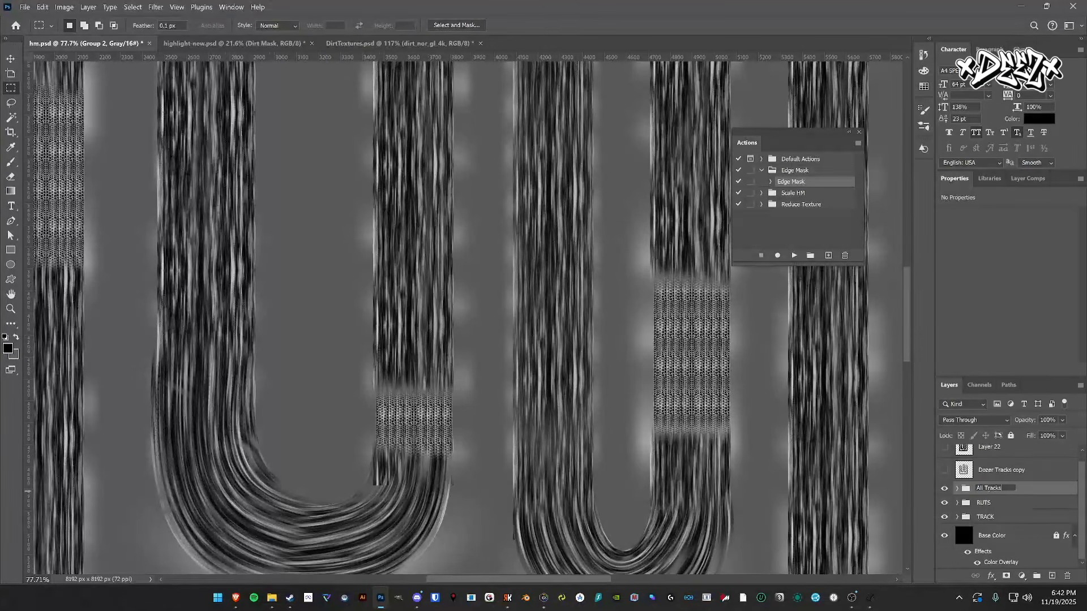
key("Return")
- Set the All Tracks group's opacity to 2% and inspect the faint track lines on the heightmap
left_click(1047, 420)
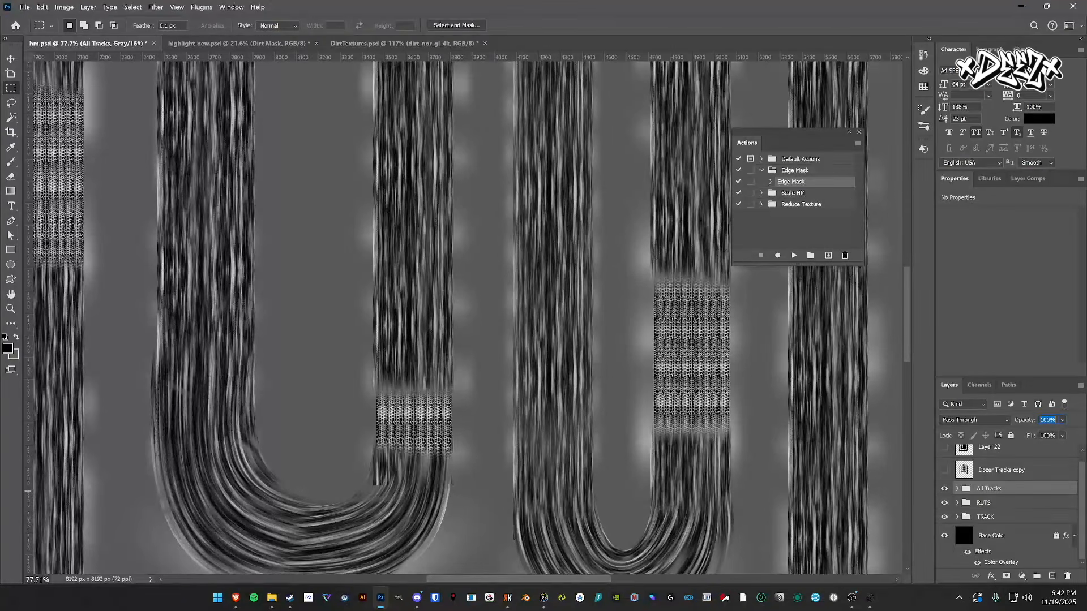
type("2")
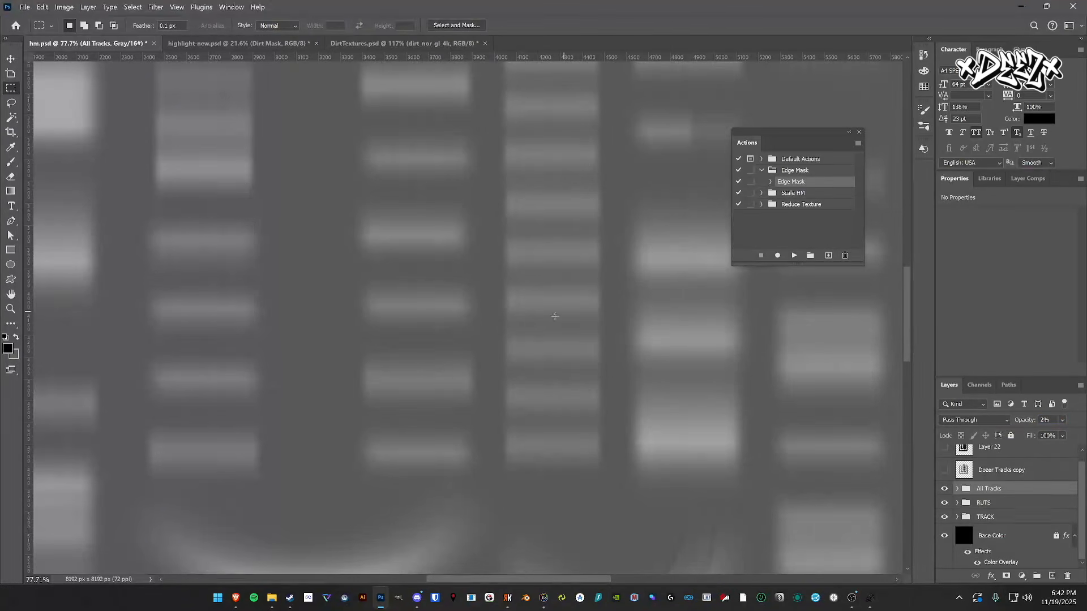
scroll(483, 325, "down", 3)
scroll(309, 260, "up", 10)
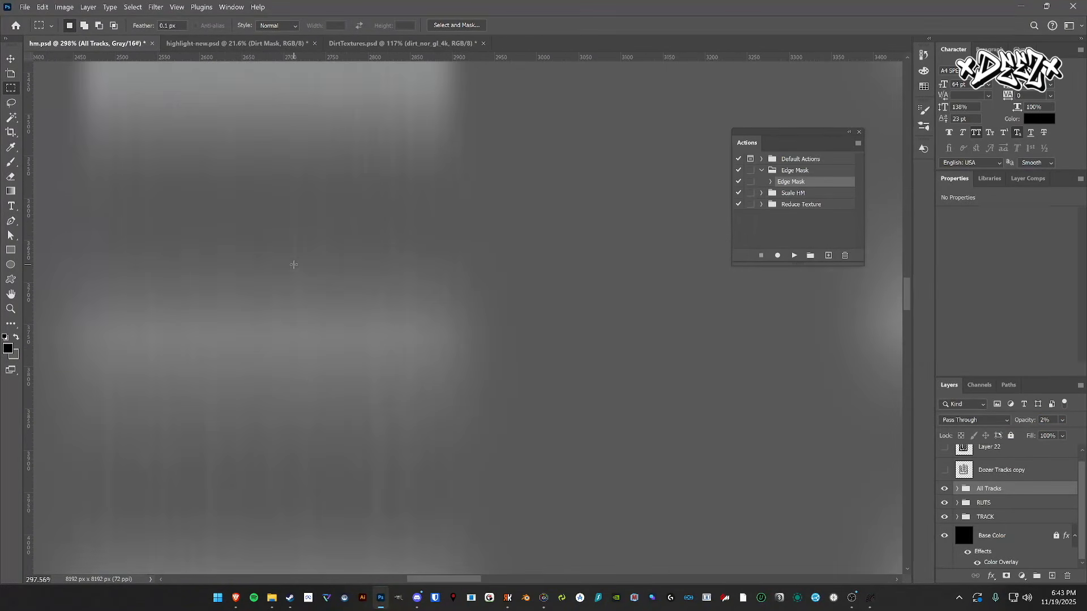
scroll(294, 265, "down", 8)
scroll(376, 281, "up", 2)
- Save the heightmap as a PNG over the existing hm.png in the Deez.Demo.Track folder
left_click(26, 8)
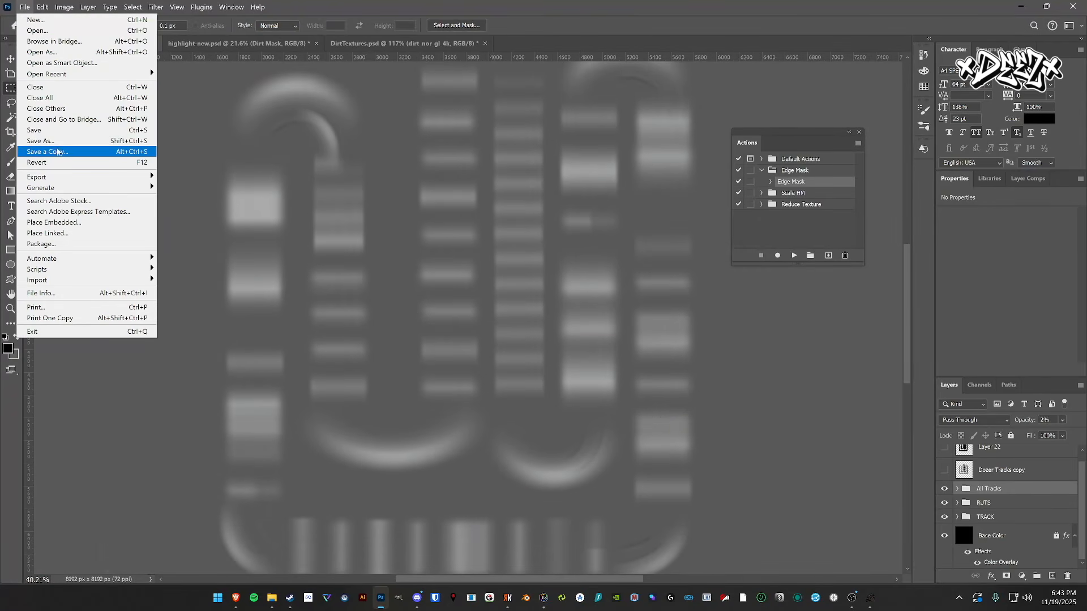
left_click(85, 142)
left_click(113, 332)
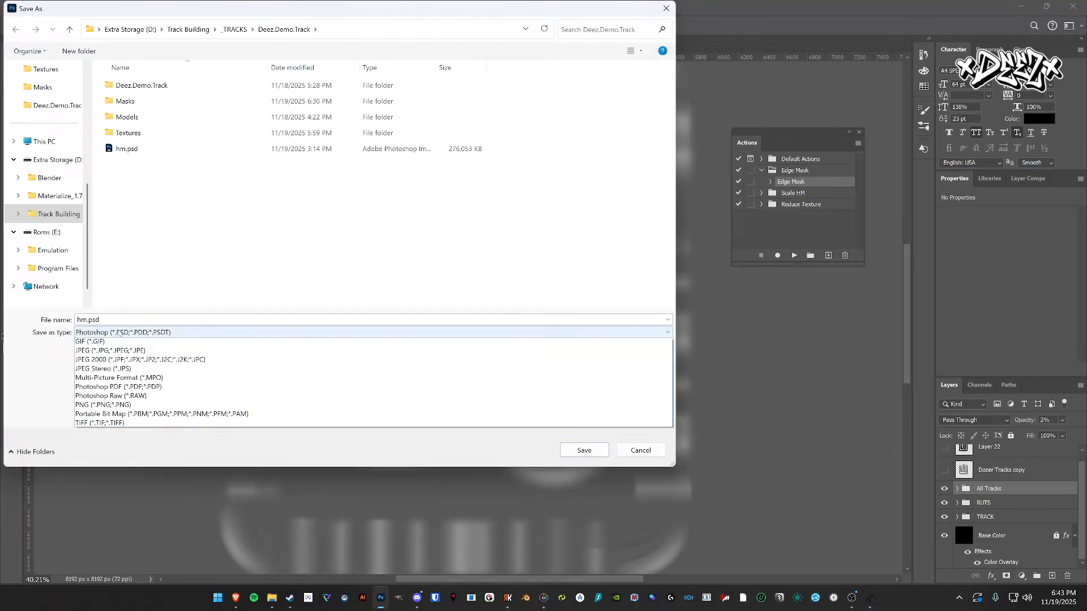
left_click(113, 433)
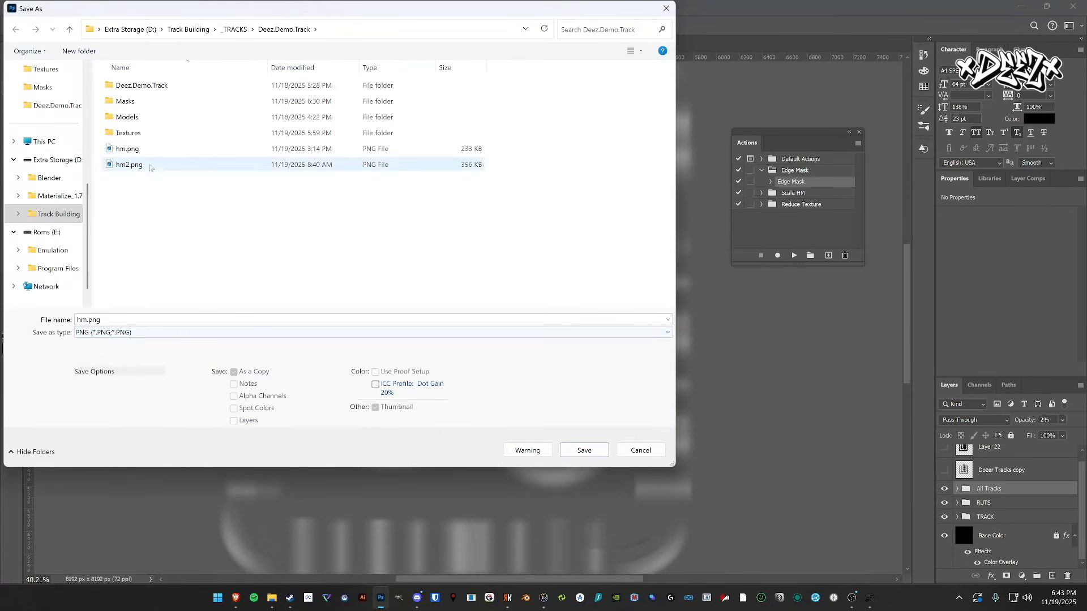
left_click(187, 148)
left_click(584, 450)
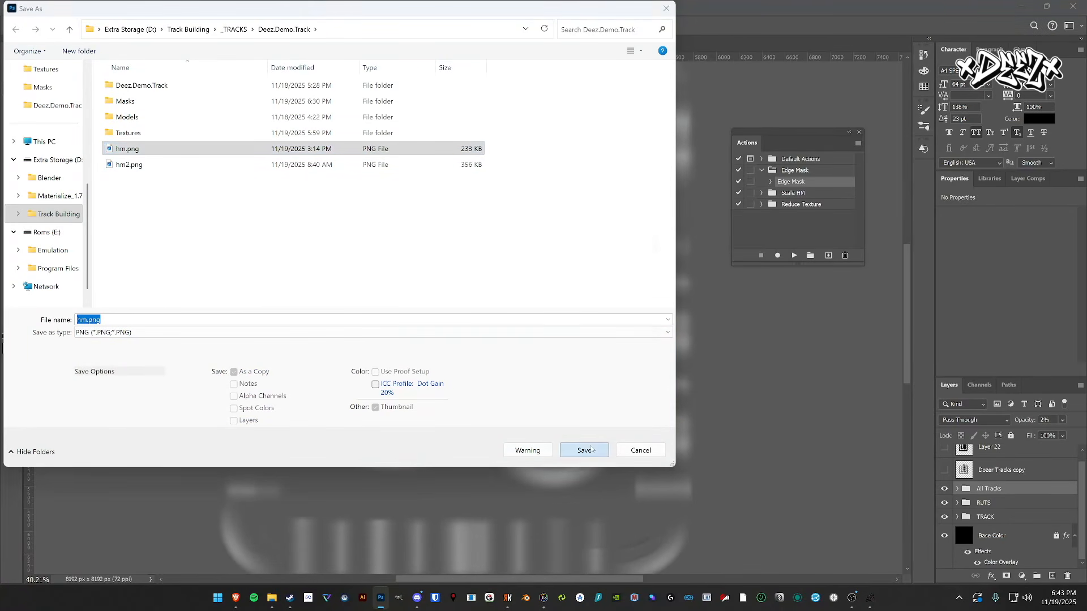
left_click(580, 295)
key("Return")
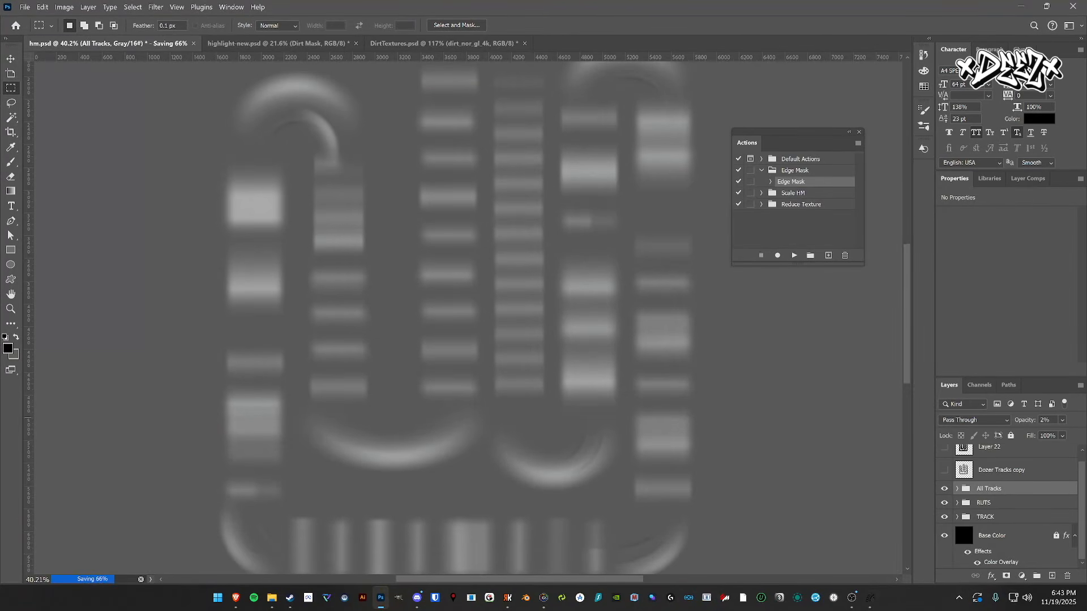
- Set the All Tracks group's opacity to 7%
left_click(1044, 420)
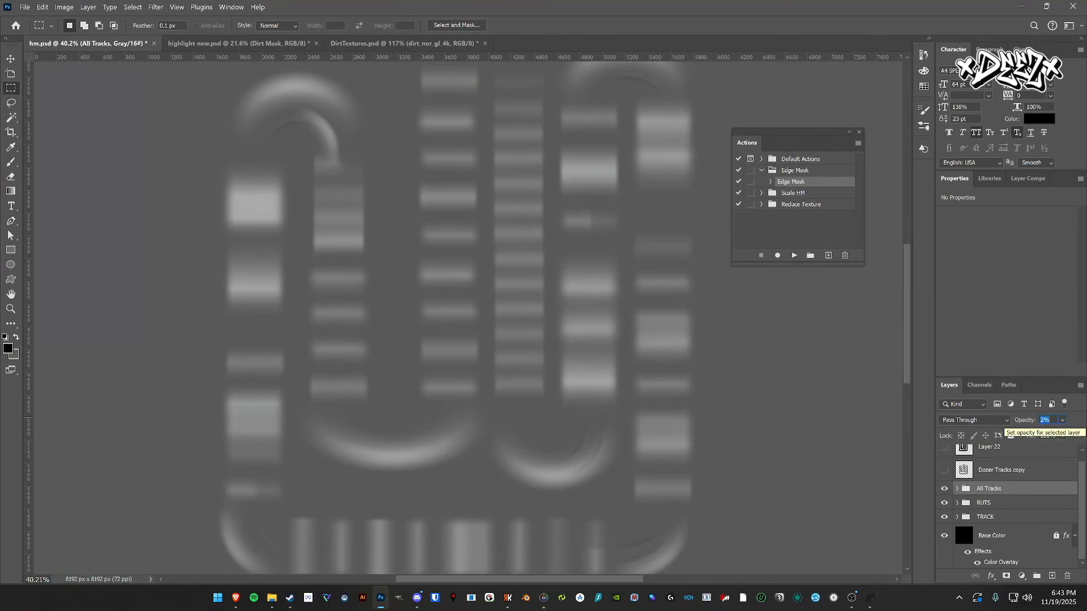
type("7")
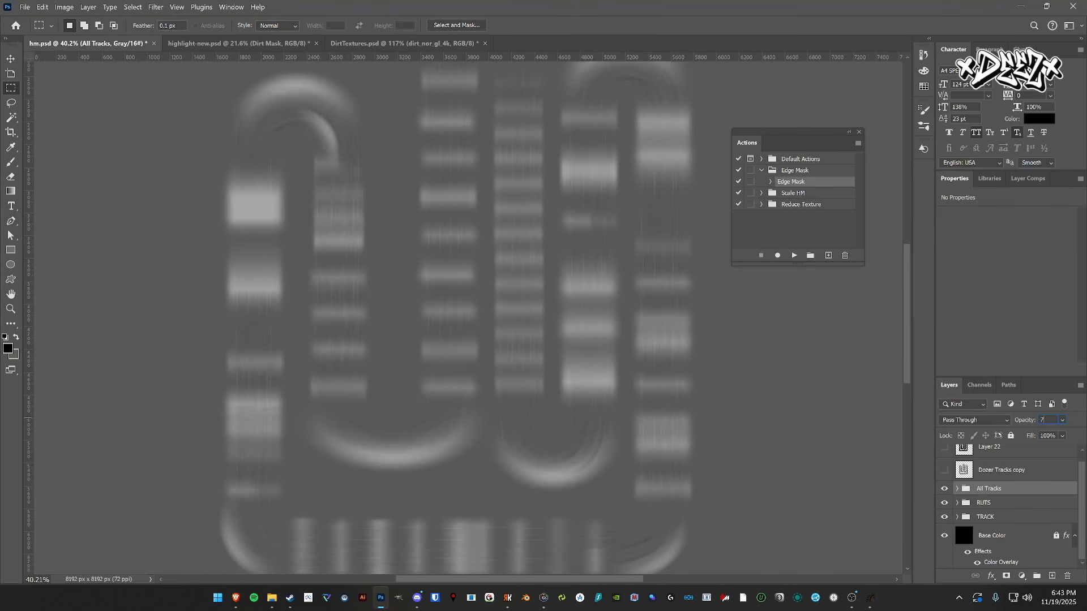
key("Return")
- Save the heightmap as a PNG over the existing hm2.png, using the large file size option
left_click(25, 7)
left_click(61, 142)
left_click(124, 332)
left_click(123, 440)
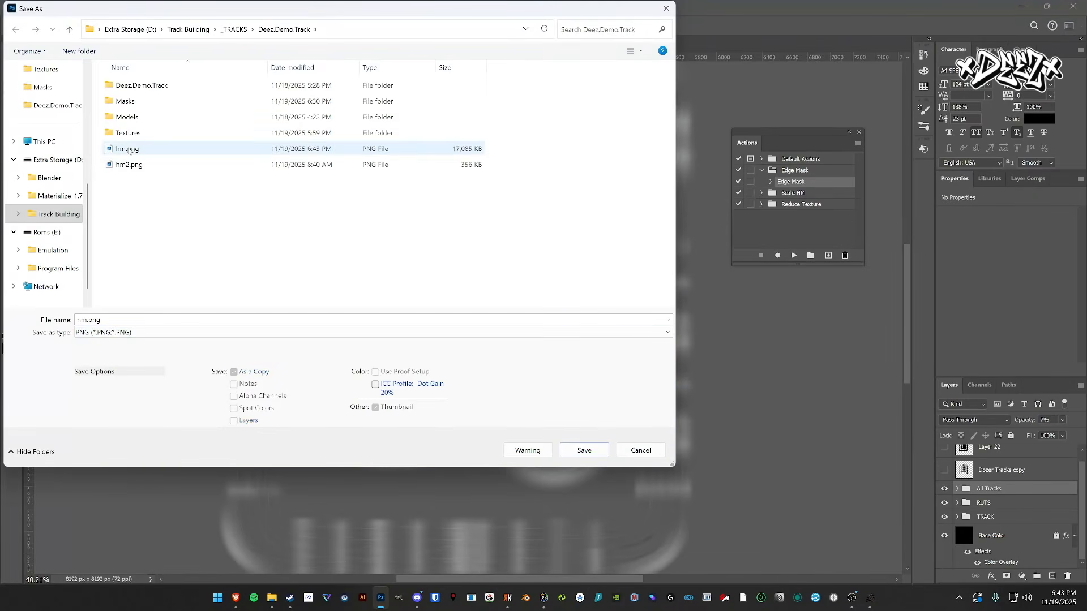
left_click(128, 163)
left_click(603, 455)
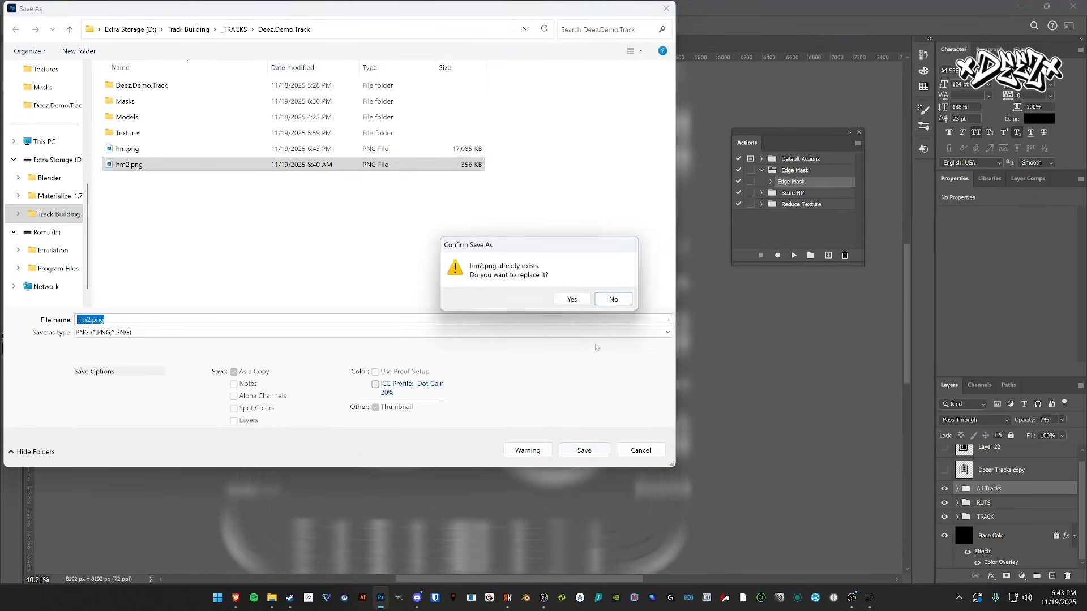
left_click(572, 299)
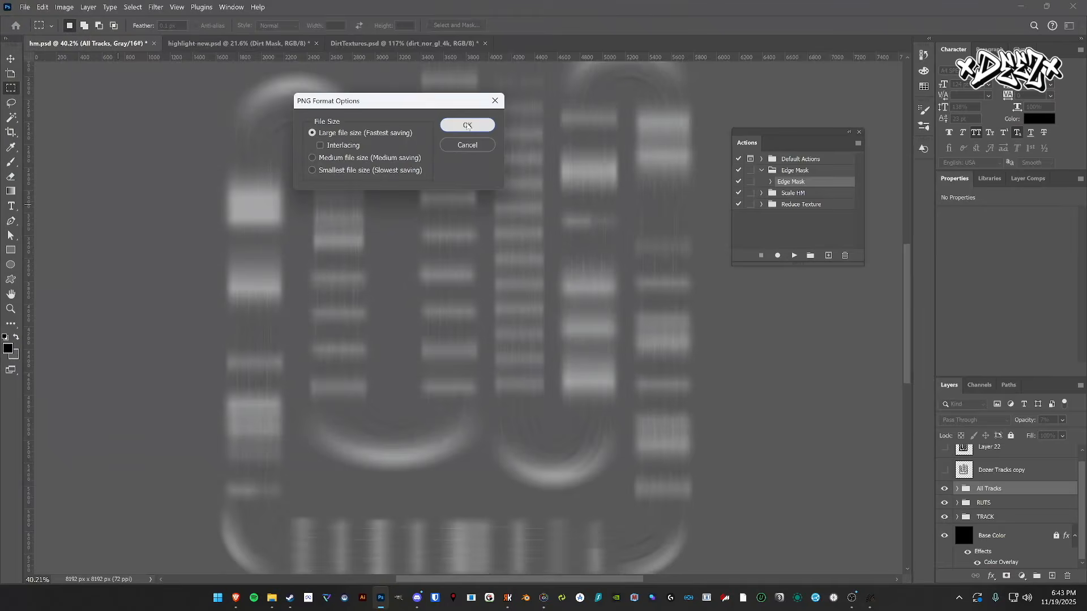
left_click(467, 125)
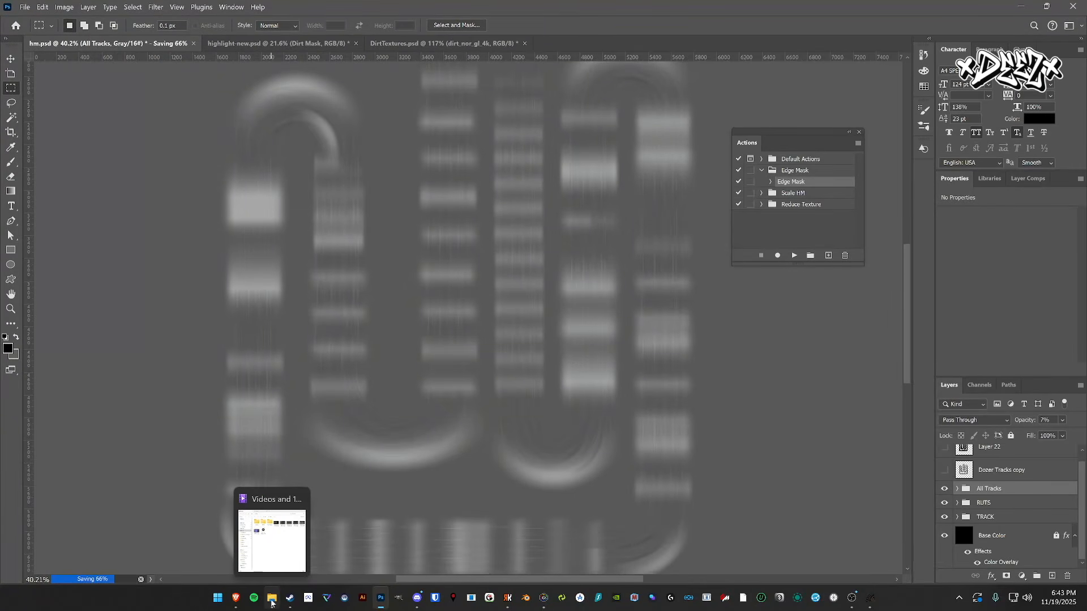
- Open hm.png from the Deez.Demo.Track folder in Adobe Photoshop 2024
left_click(273, 599)
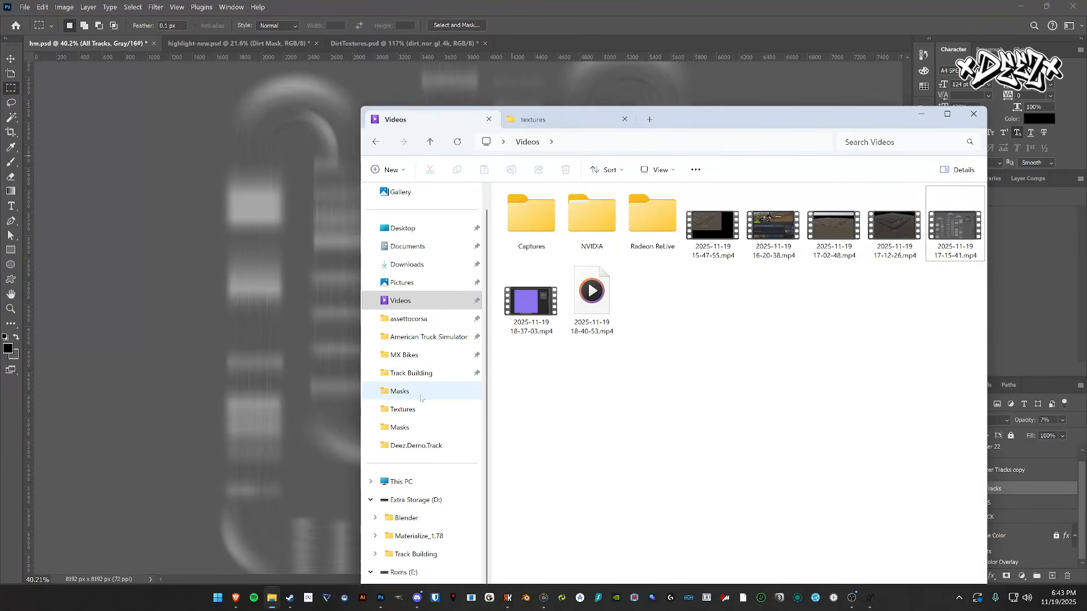
left_click(432, 356)
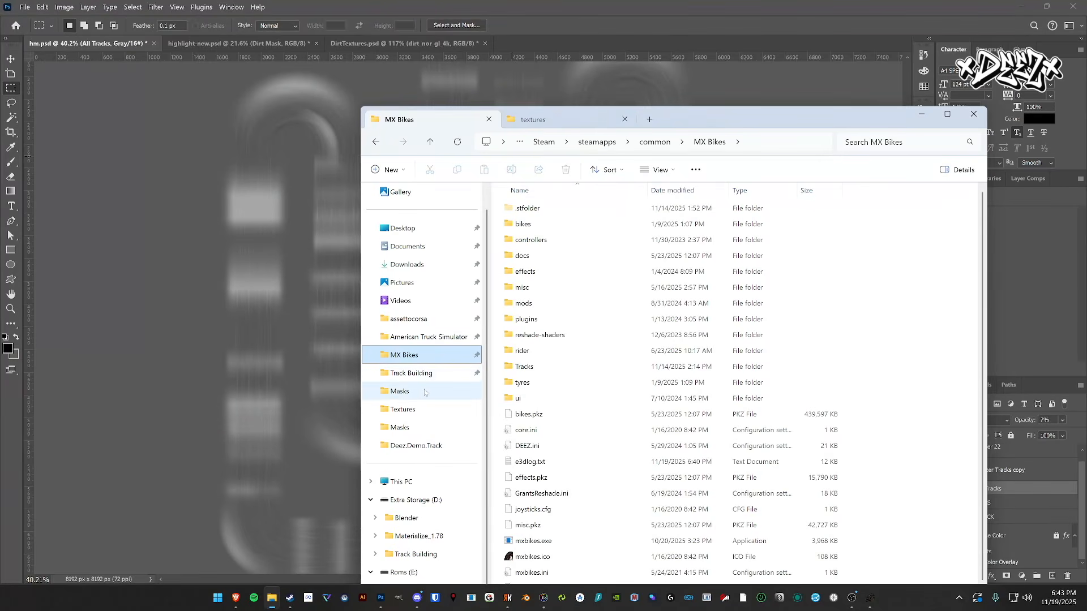
left_click(416, 446)
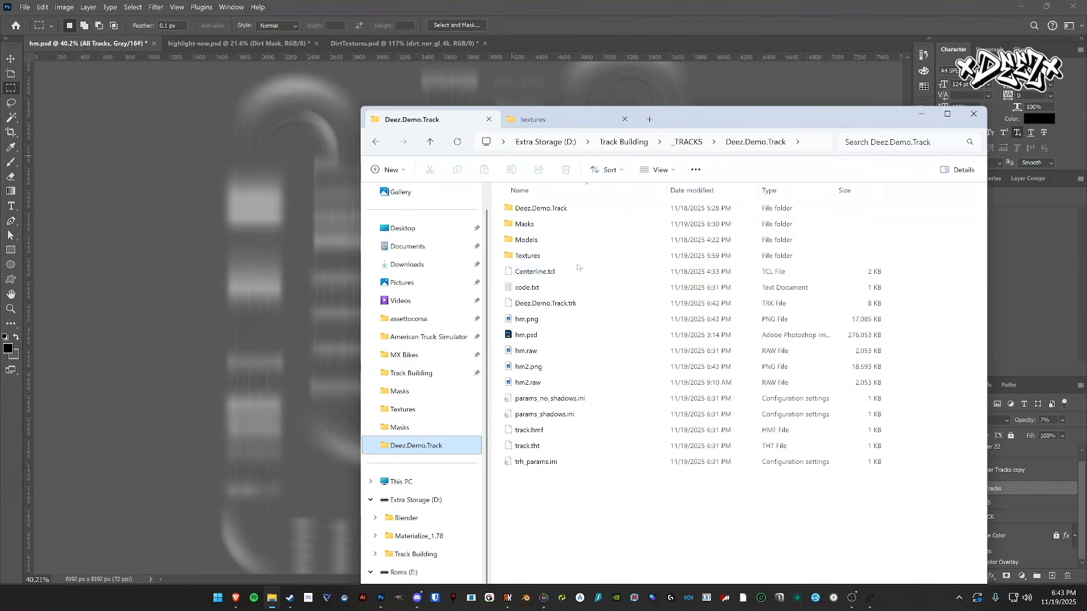
left_click(536, 321)
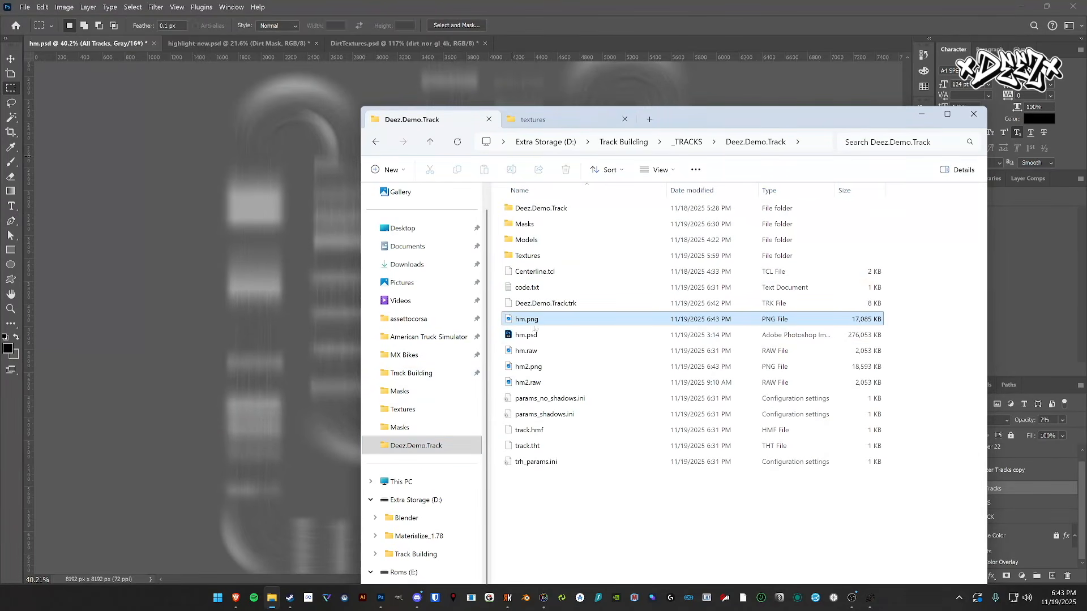
right_click(553, 320)
mouse_move(650, 202)
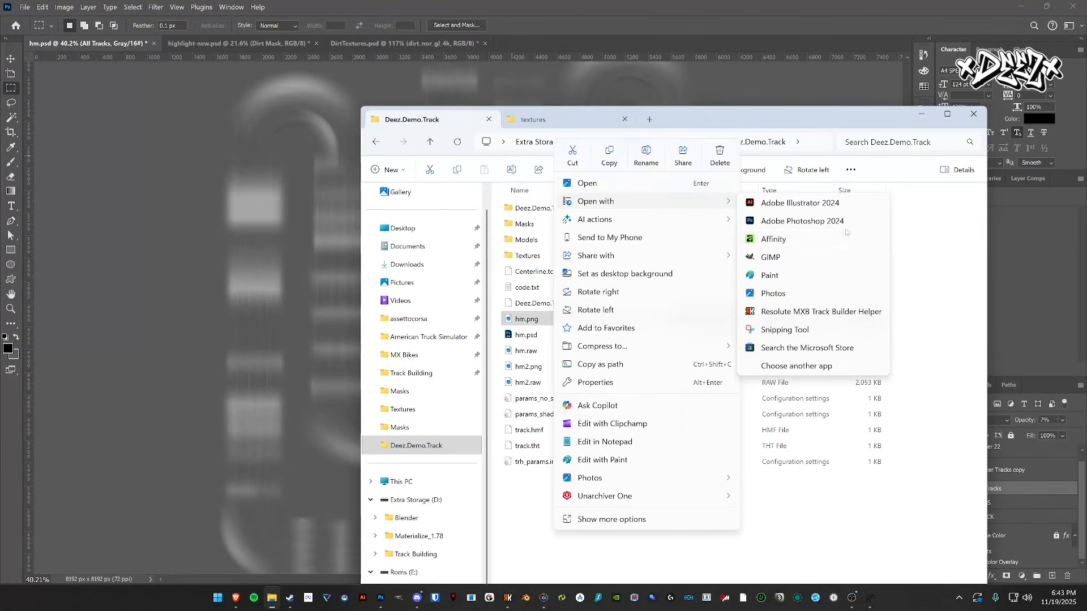
left_click(837, 223)
- Open hm2.png from the same project folder in Photoshop as well
left_click(553, 367)
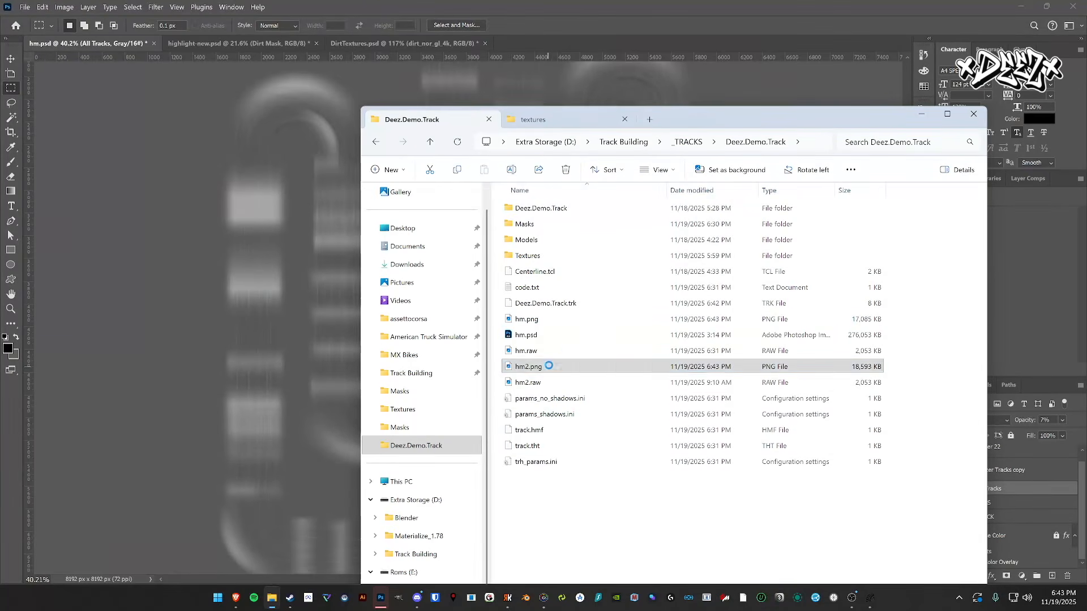
right_click(547, 367)
mouse_move(580, 133)
left_click(793, 153)
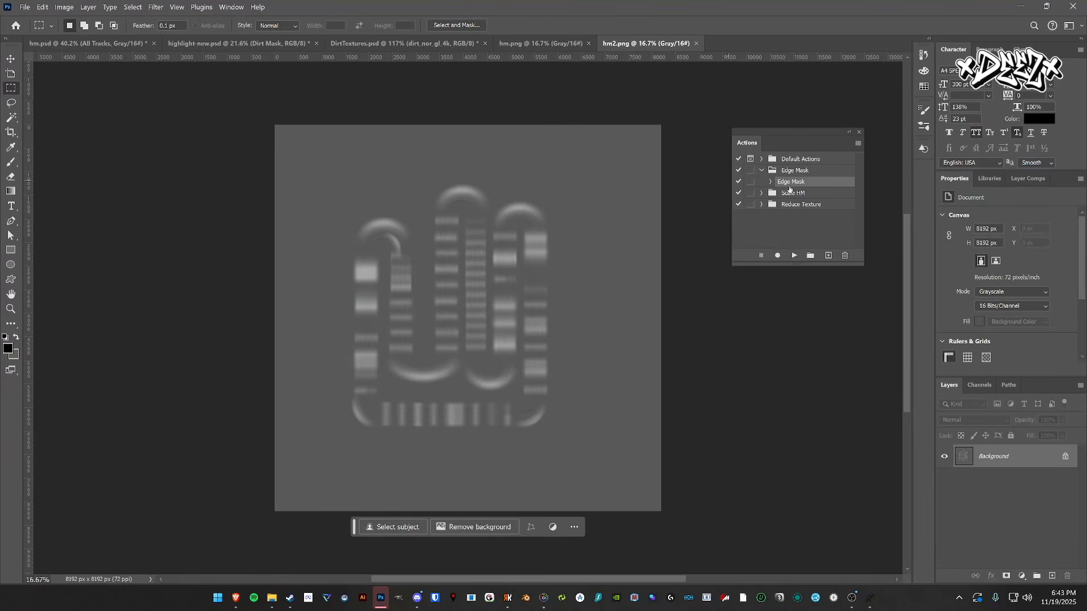
- Run the Save HM 1025 action from the Scale HM set on both hm2.png and hm.png
left_click(761, 193)
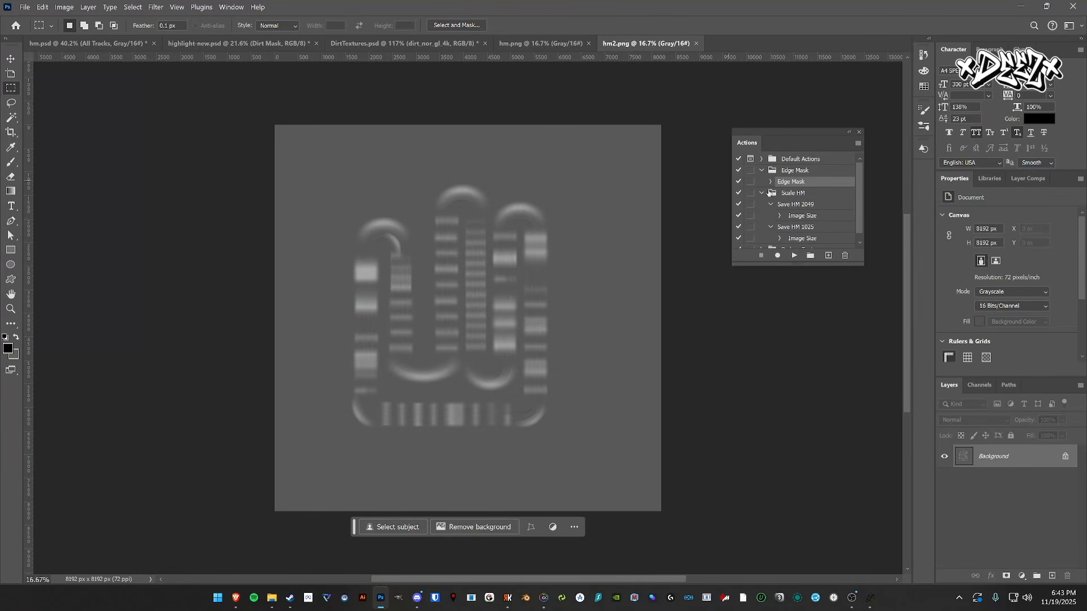
left_click(801, 228)
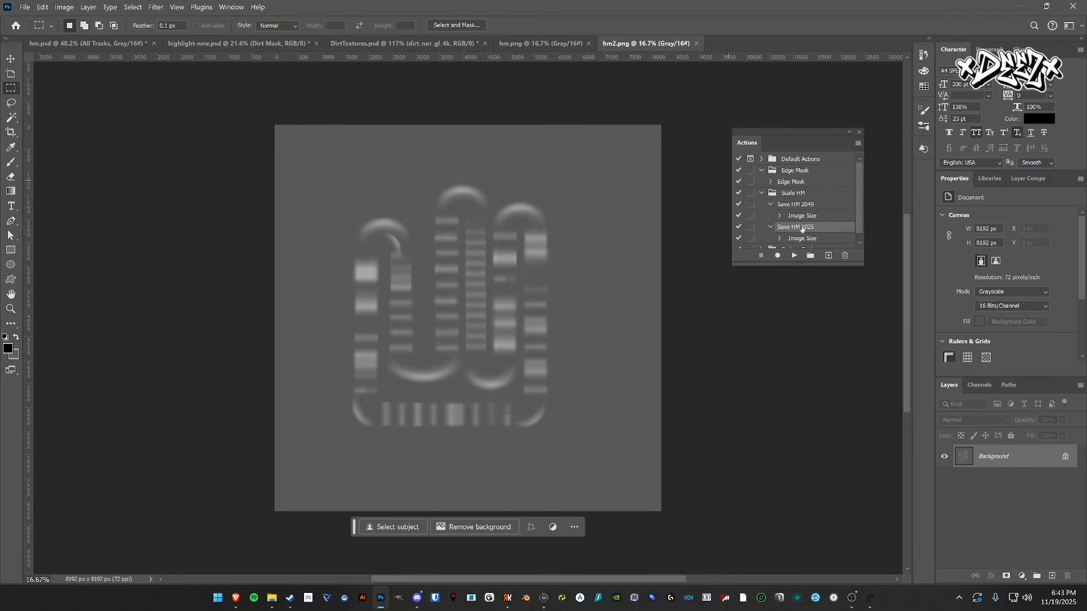
scroll(798, 218, "down", 1)
left_click(803, 231)
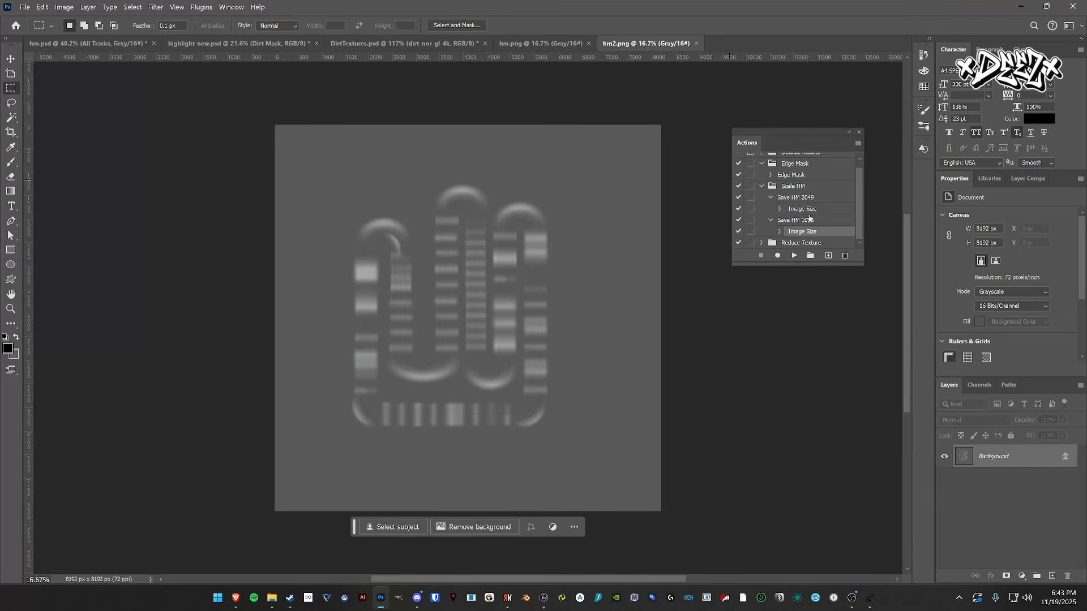
left_click(794, 256)
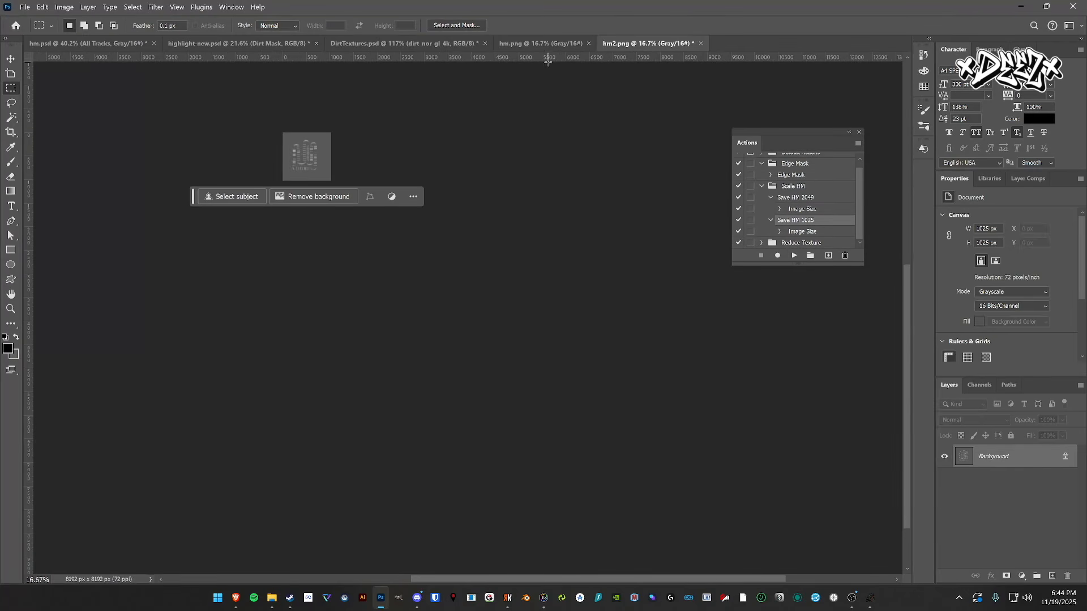
left_click(539, 43)
left_click(795, 256)
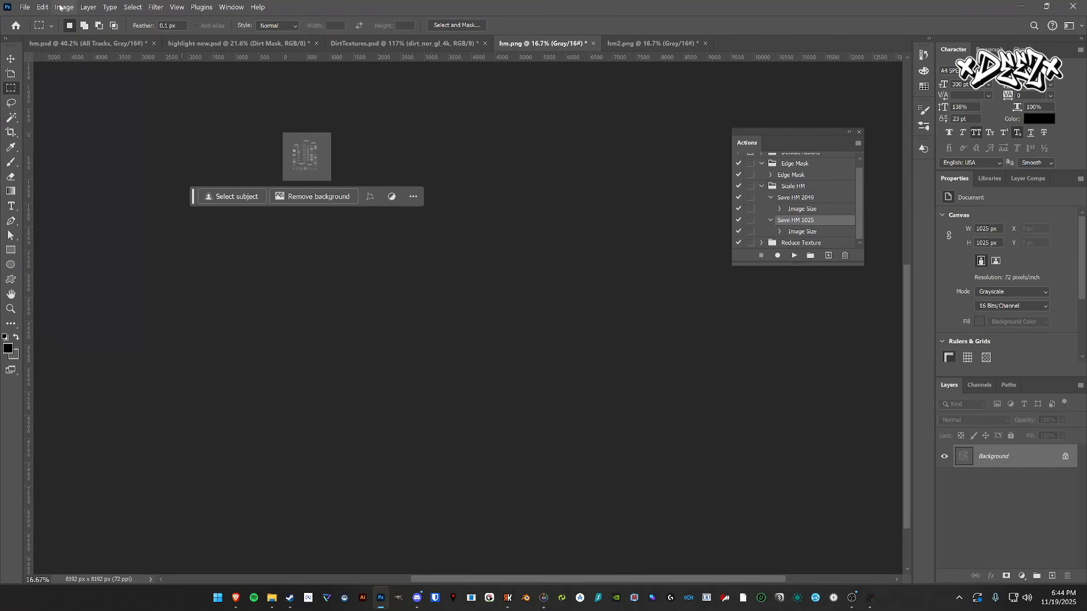
- Check the image size of hm.png without changing it and save the file
left_click(60, 8)
mouse_move(46, 9)
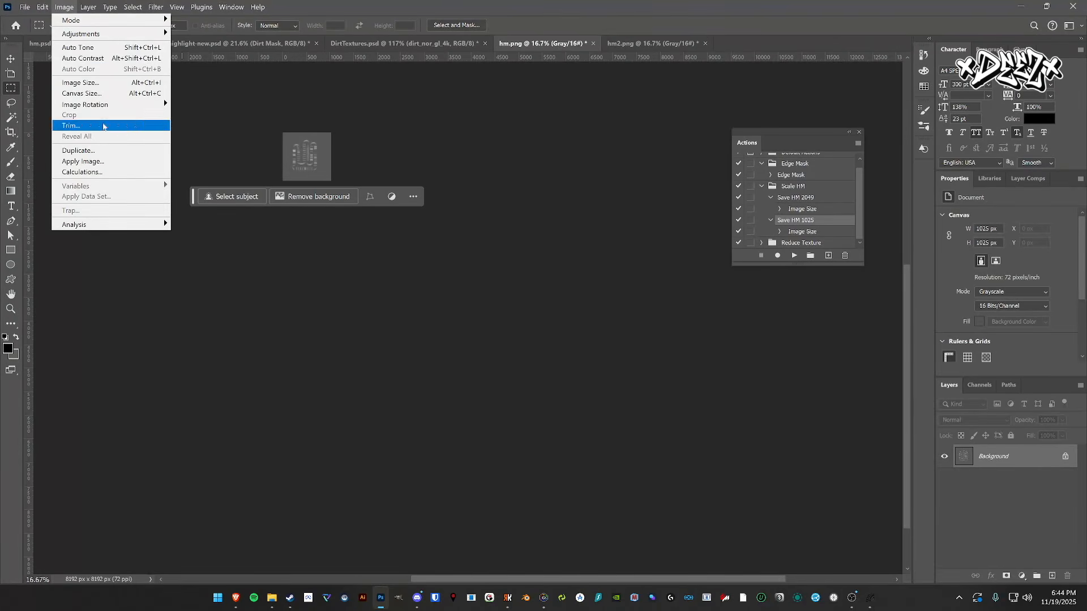
left_click(85, 83)
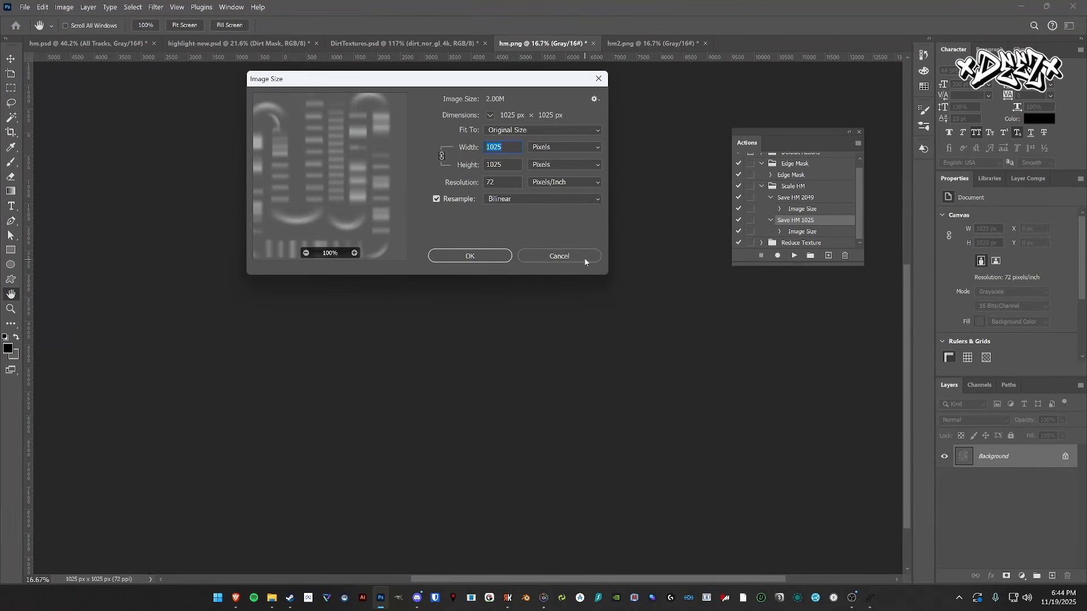
left_click(583, 256)
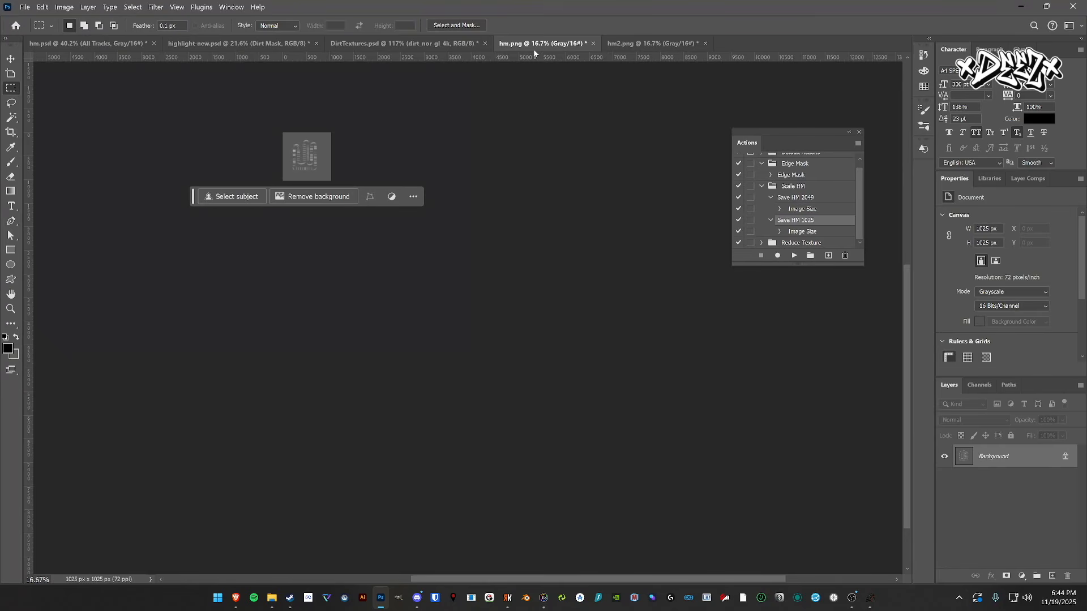
key("ctrl+s")
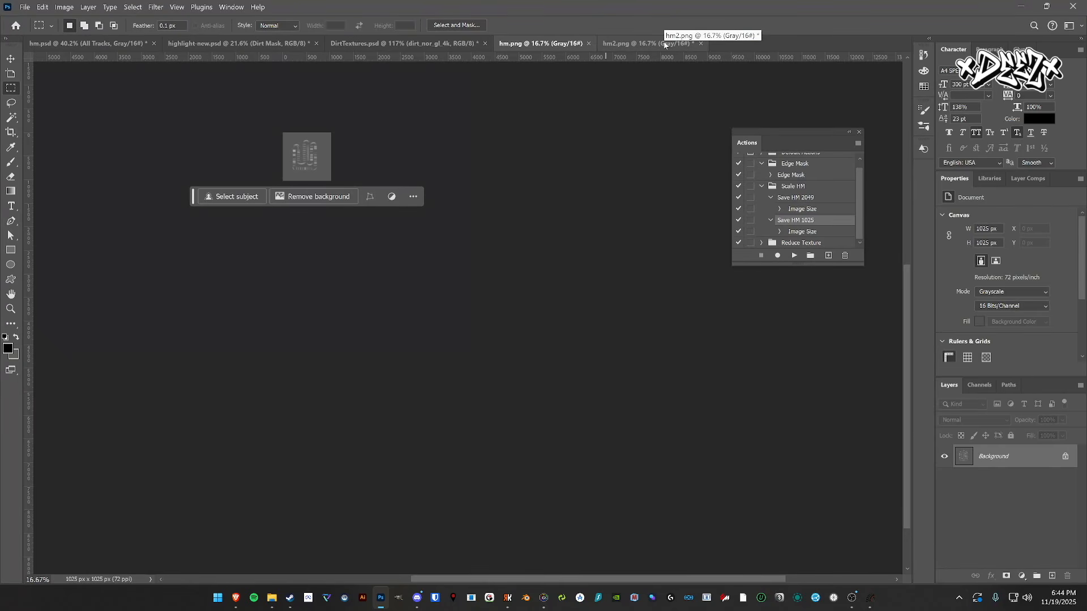
- Apply a Gaussian Blur with a 0.4 pixel radius to hm2.png
left_click(630, 43)
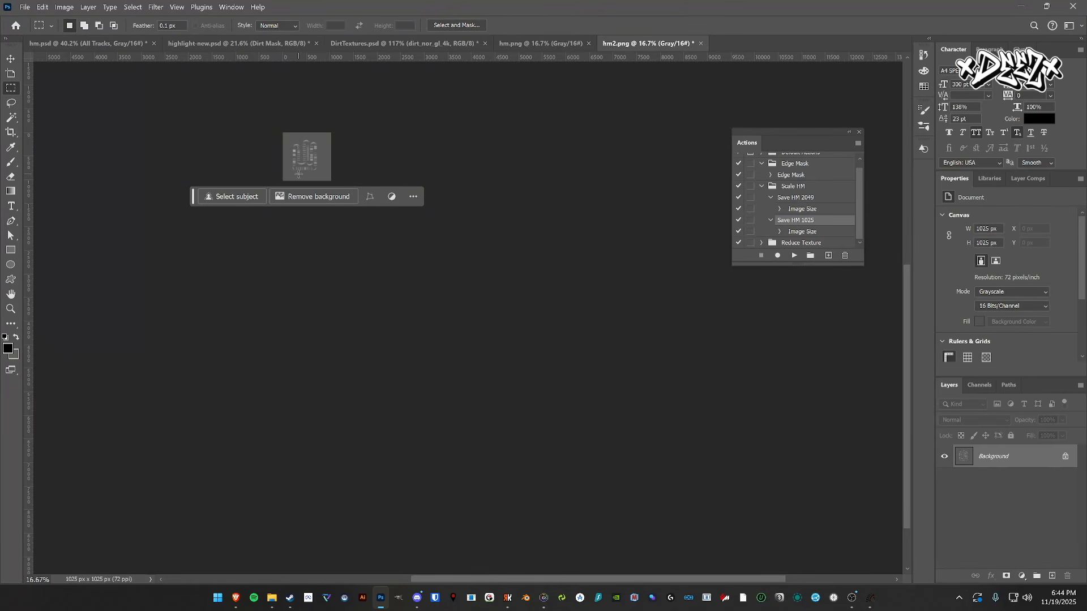
scroll(299, 173, "up", 7)
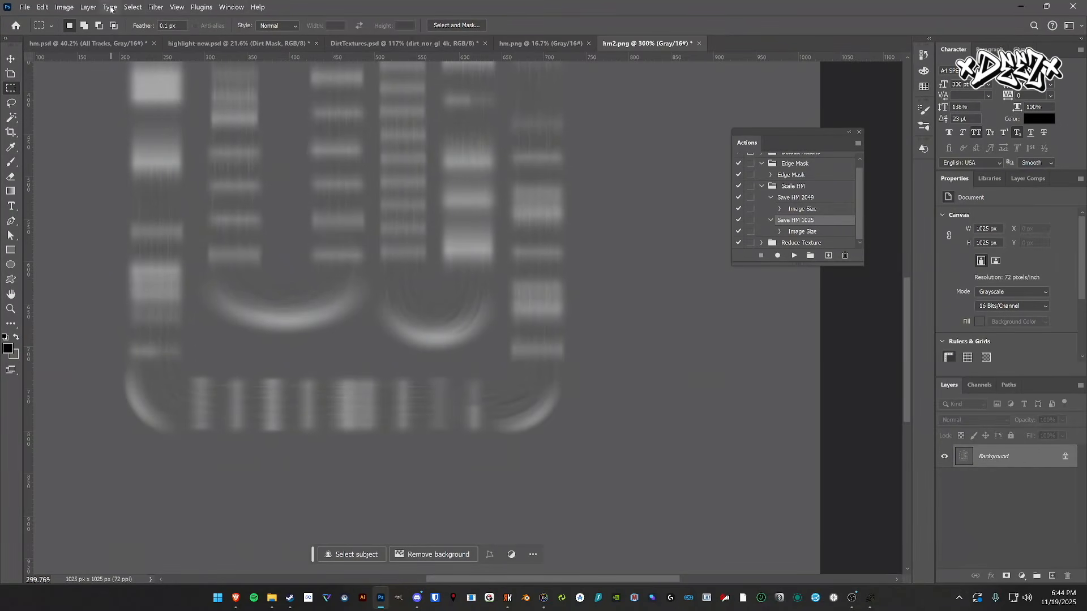
left_click(155, 7)
mouse_move(236, 152)
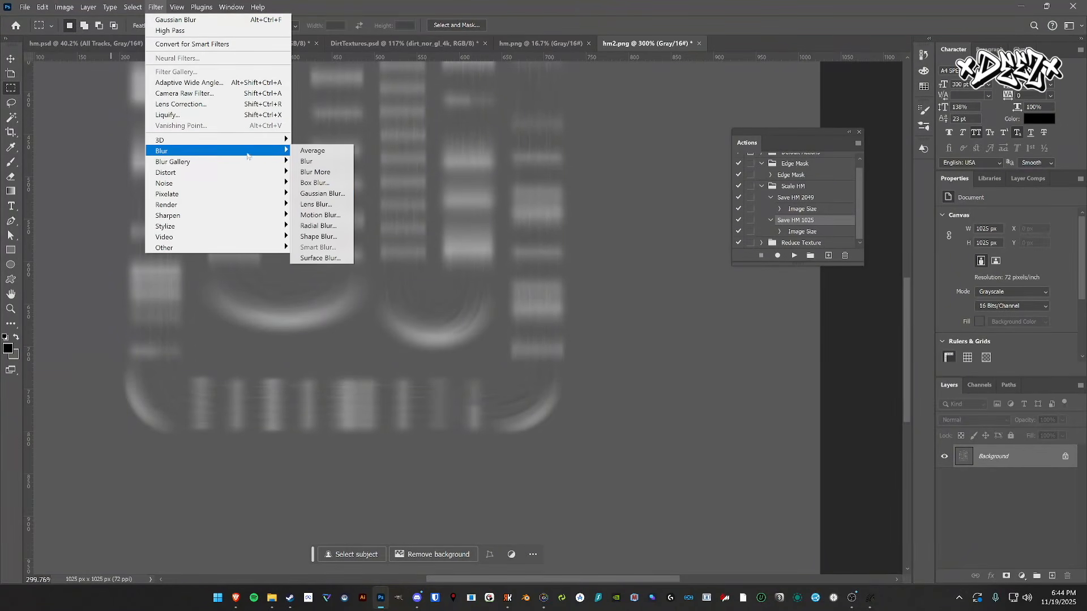
left_click(320, 194)
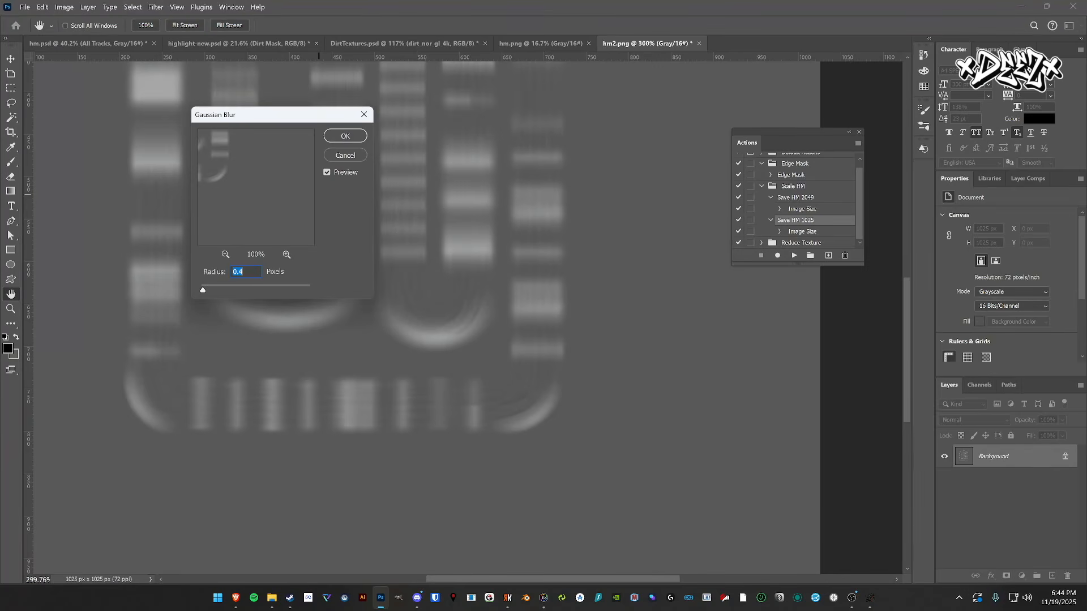
left_click(356, 136)
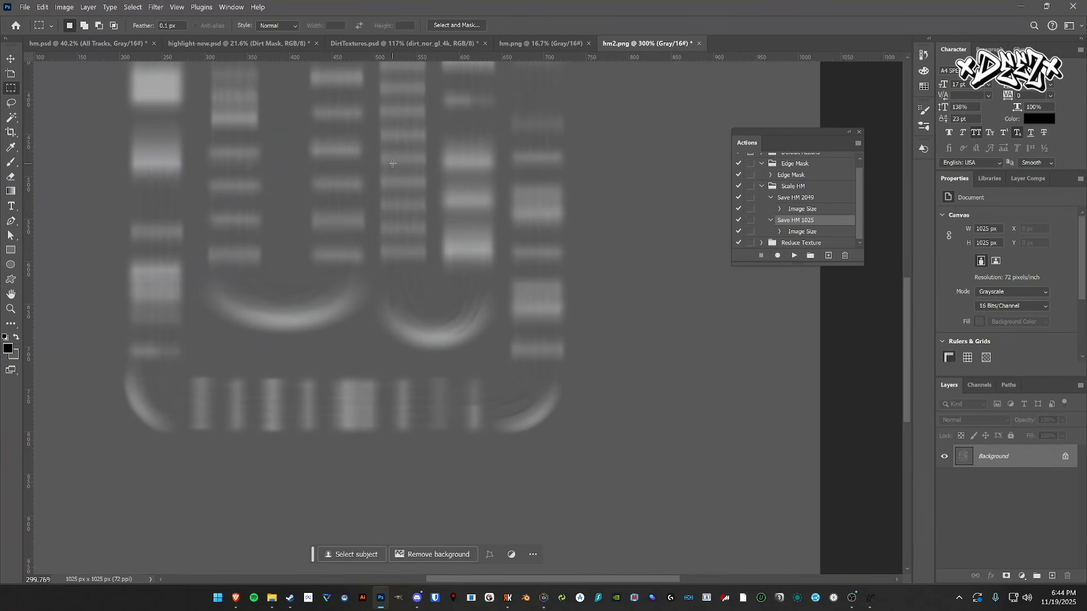
- Save hm2.png, and close both the hm2.png and hm.png documents
scroll(387, 232, "down", 3)
left_click(156, 6)
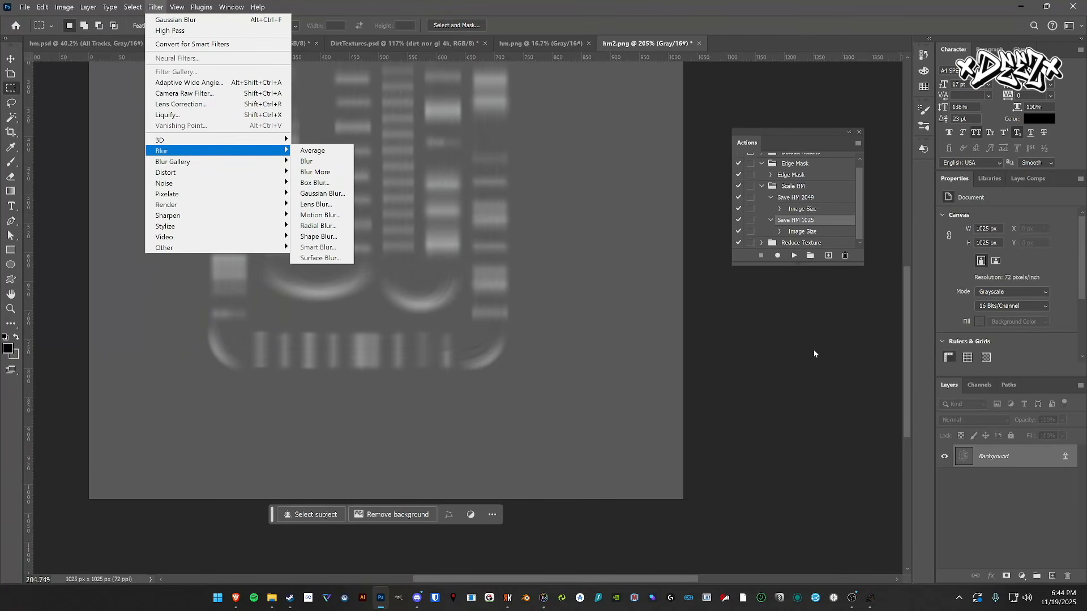
left_click(579, 237)
key("ctrl+s")
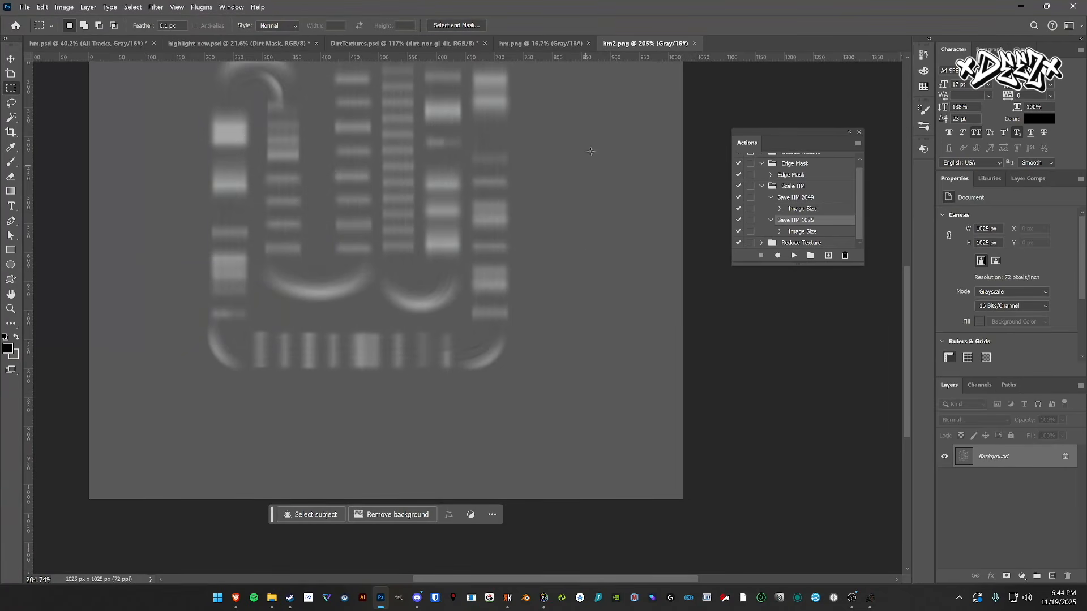
left_click(694, 44)
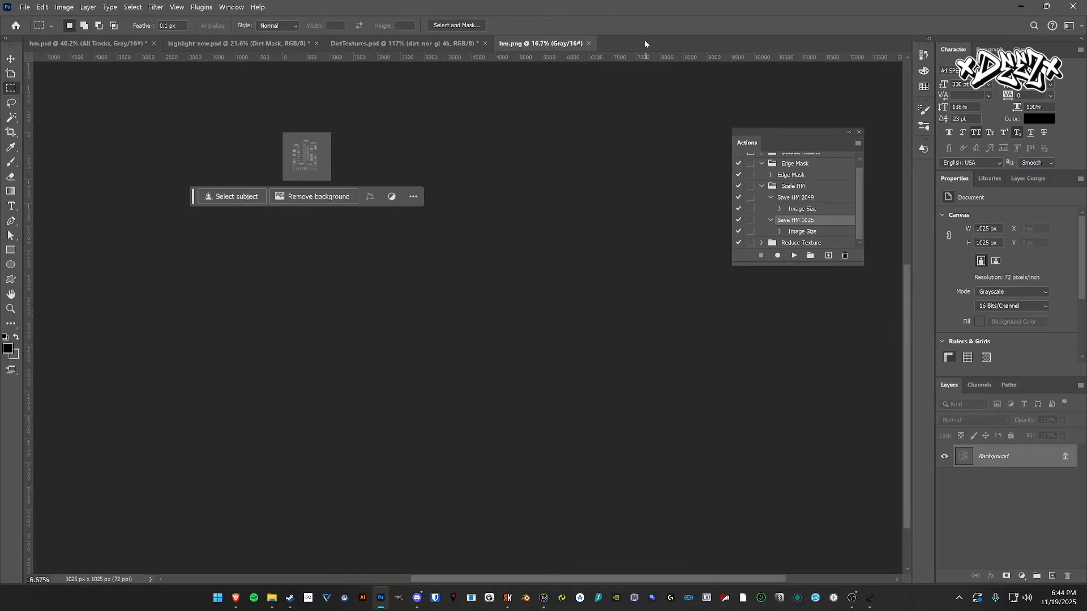
left_click(589, 44)
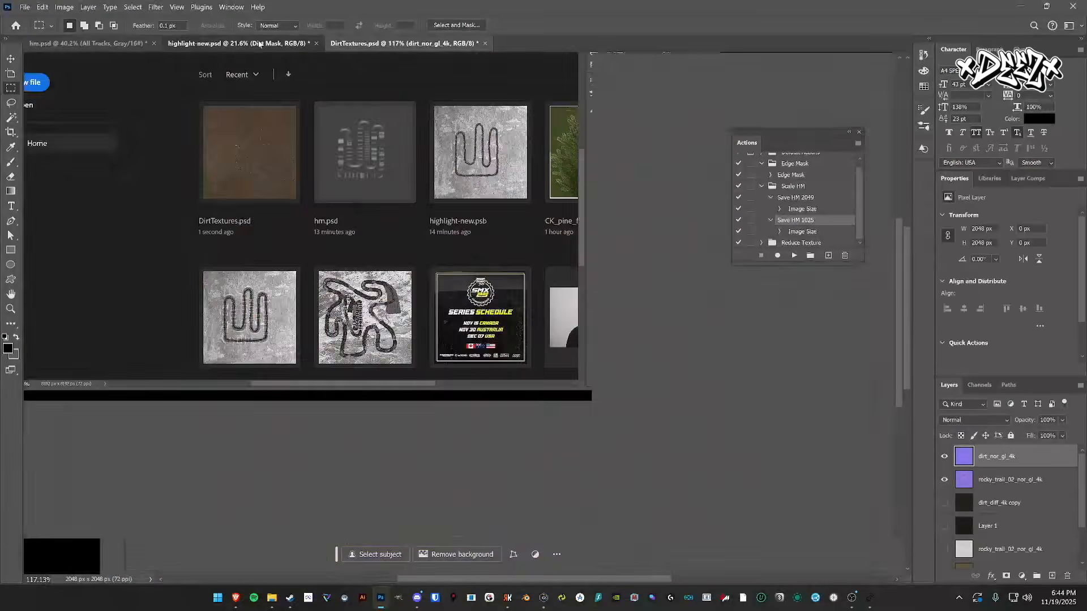
- In highlight-new.psd, group everything from the RUTS group down to the Dirt Mask layer and name the group Rough
left_click(259, 44)
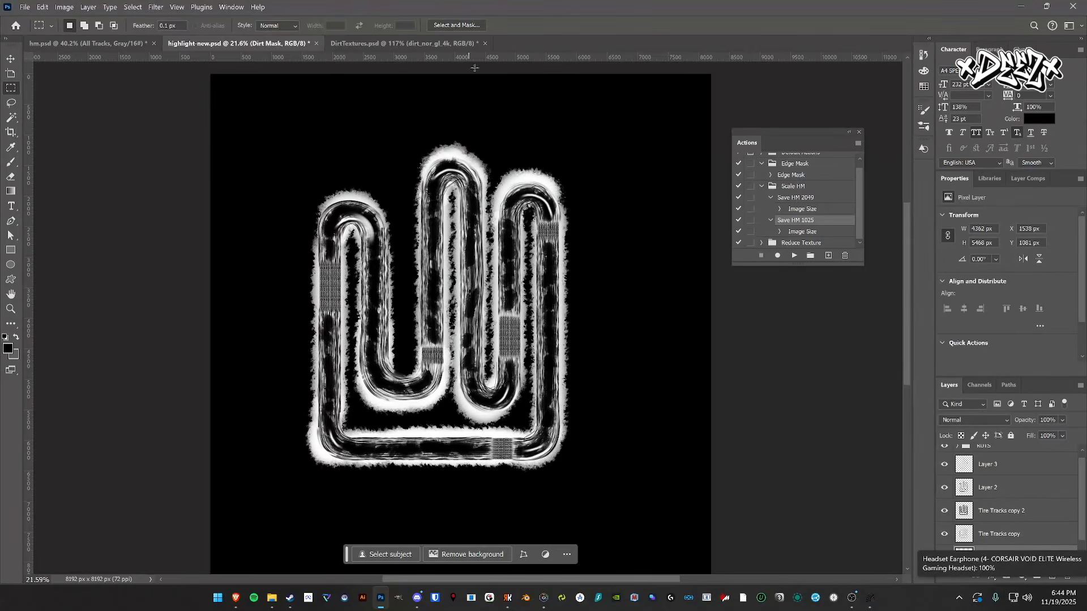
scroll(851, 389, "down", 2)
scroll(1004, 513, "up", 1)
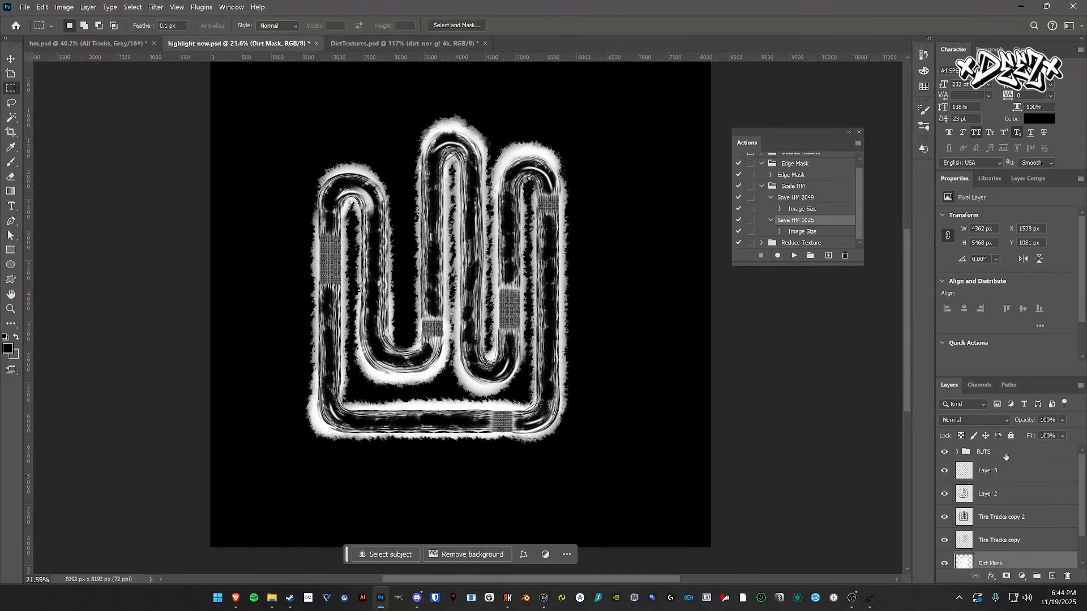
left_click(1005, 455)
scroll(1004, 474, "down", 1)
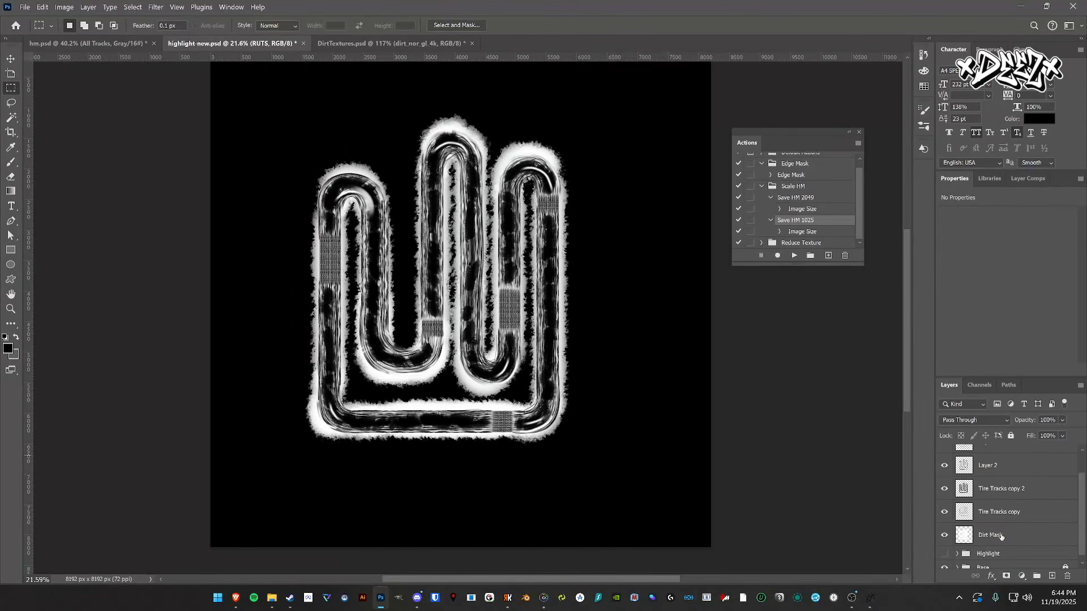
key("ctrl+g")
double_click(991, 452)
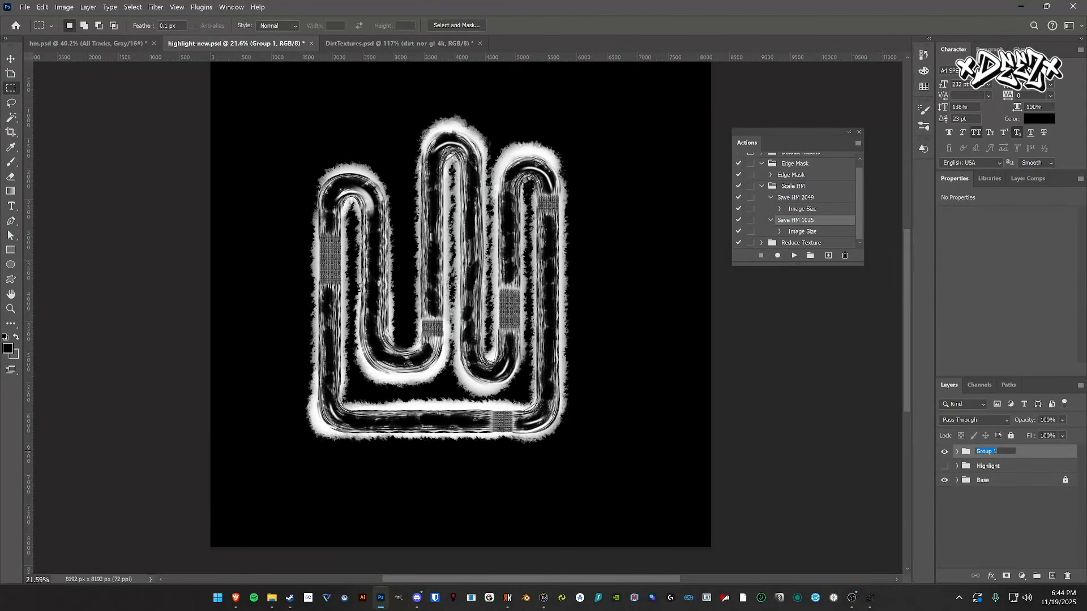
type("Rough")
key("Return")
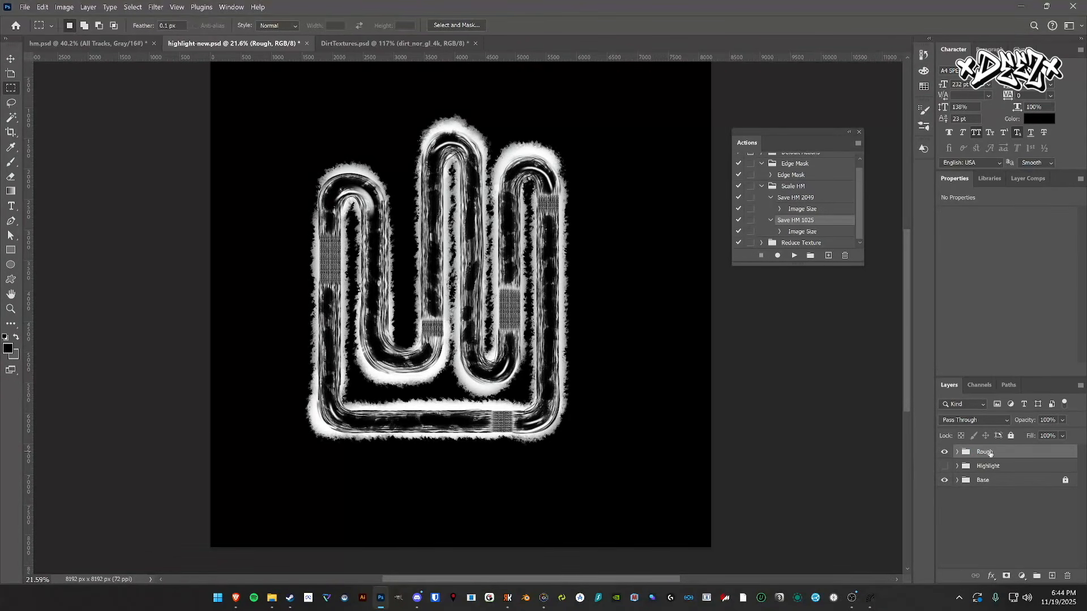
- Hide the Rough group, show the Highlight group and expand it to list its layers
left_click(944, 452)
left_click(944, 465)
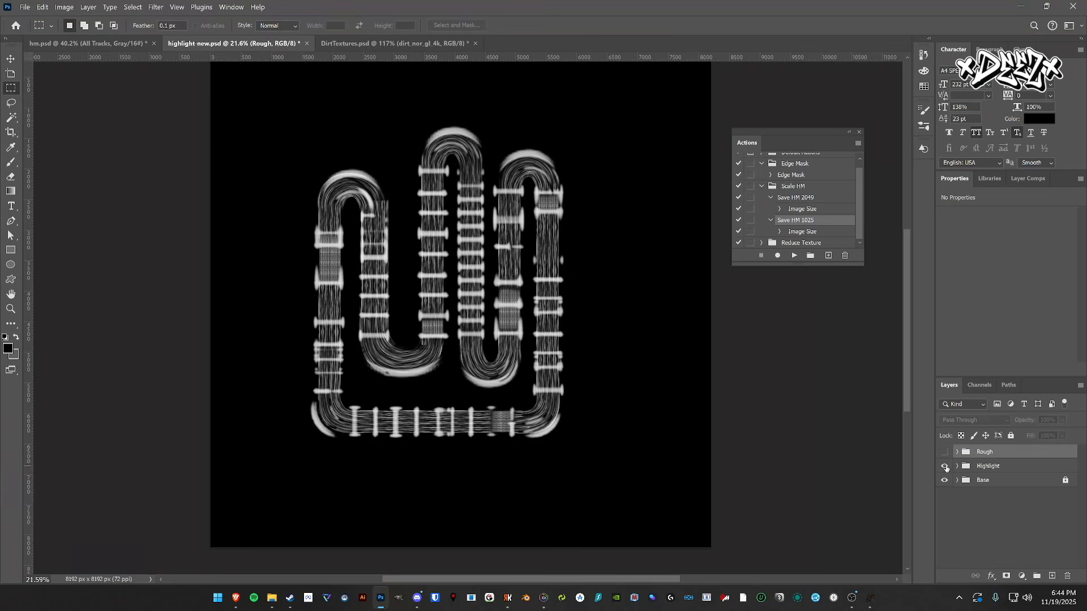
scroll(446, 219, "up", 2)
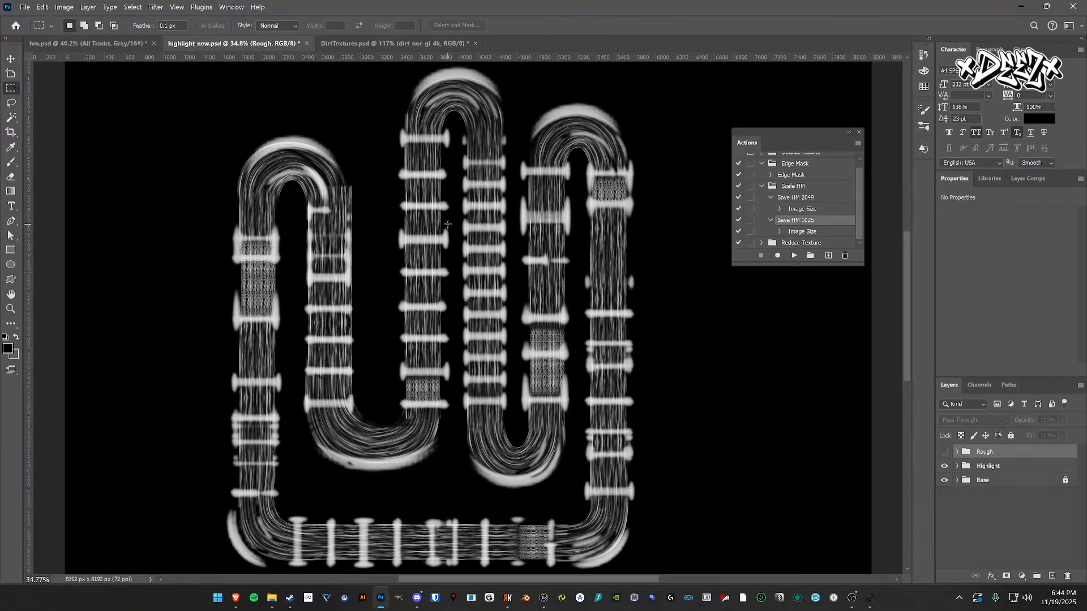
left_click(957, 466)
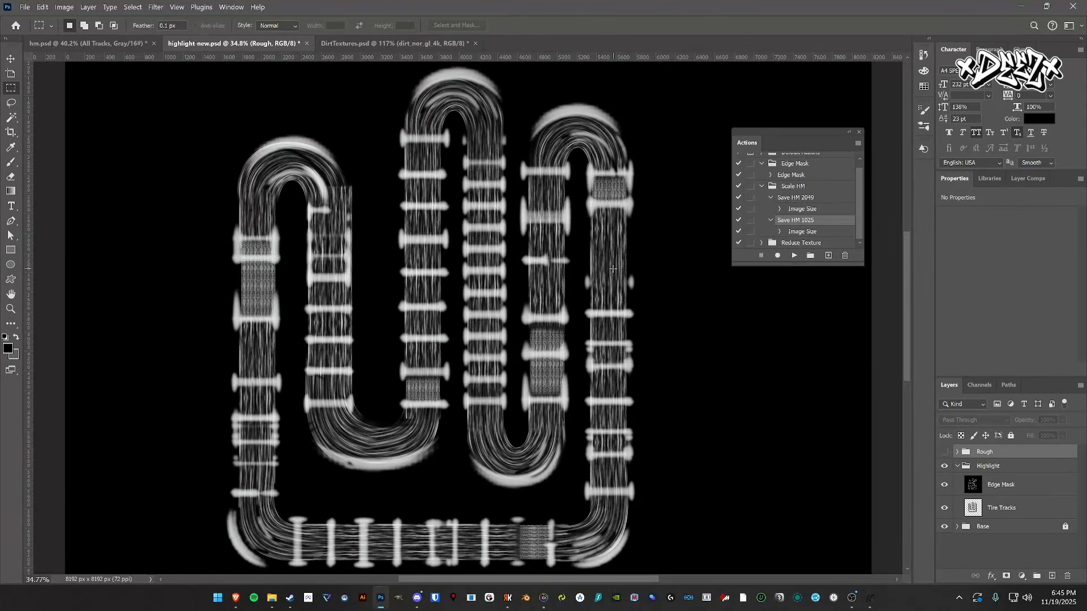
- Activate the Brush tool and add a new empty layer above Edge Mask in the Highlight group
scroll(610, 229, "down", 2)
left_click(10, 162)
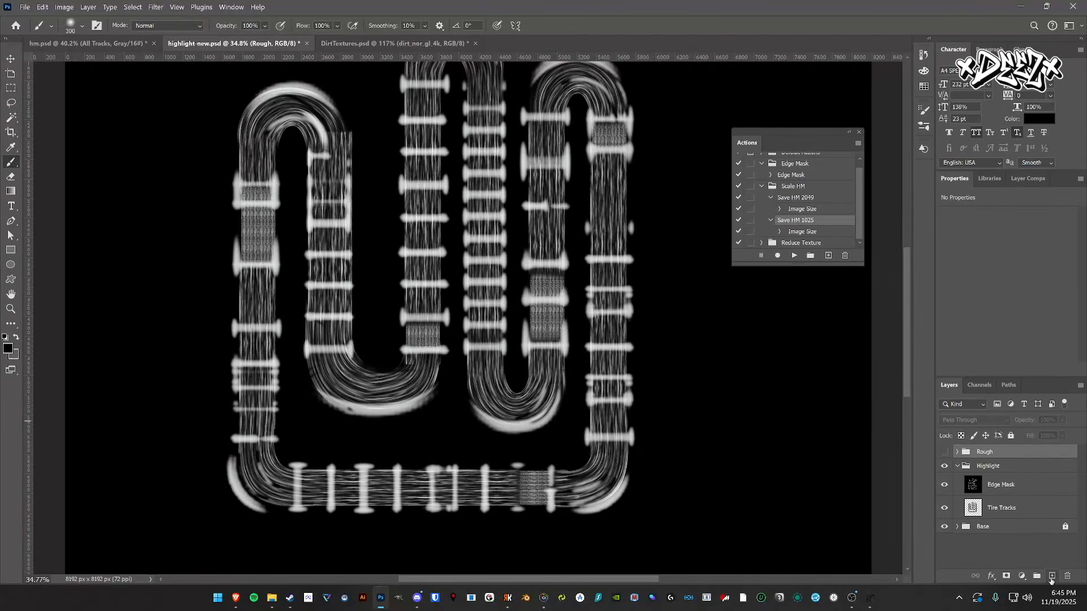
left_click(1020, 467)
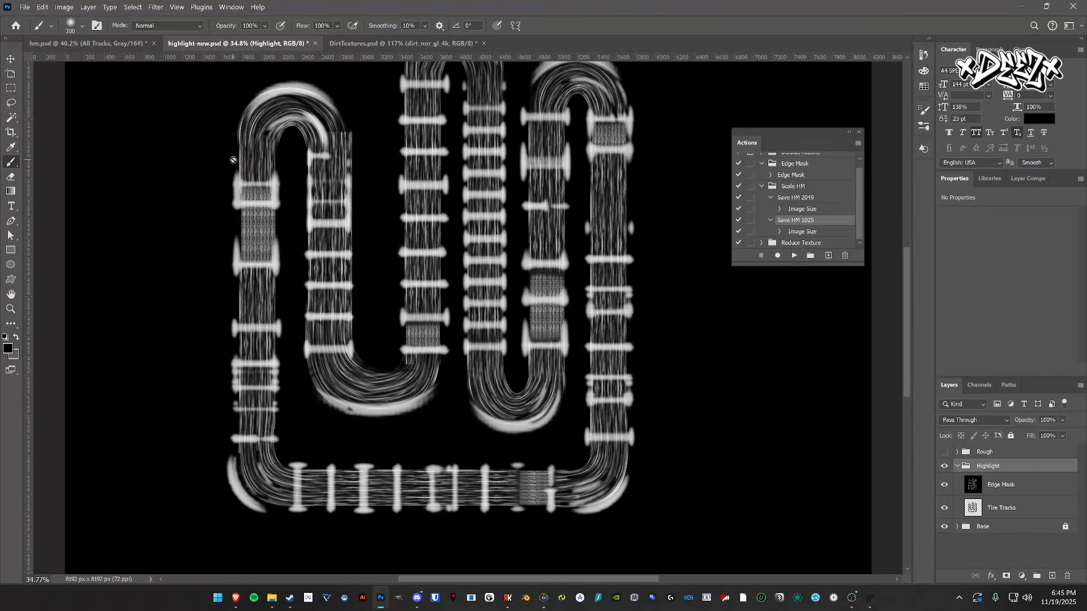
scroll(675, 294, "down", 1)
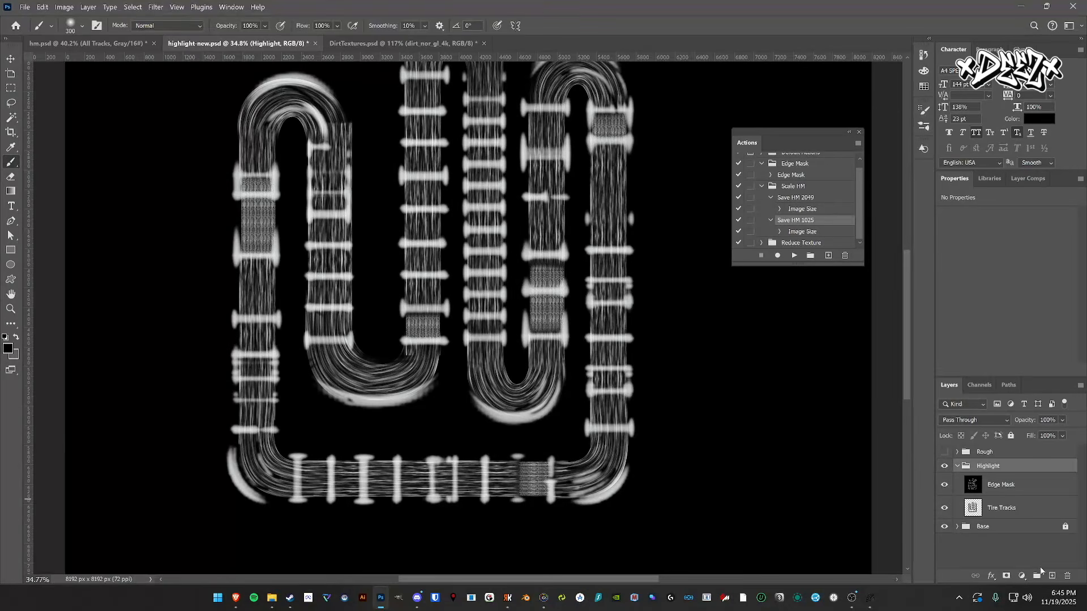
left_click(1052, 575)
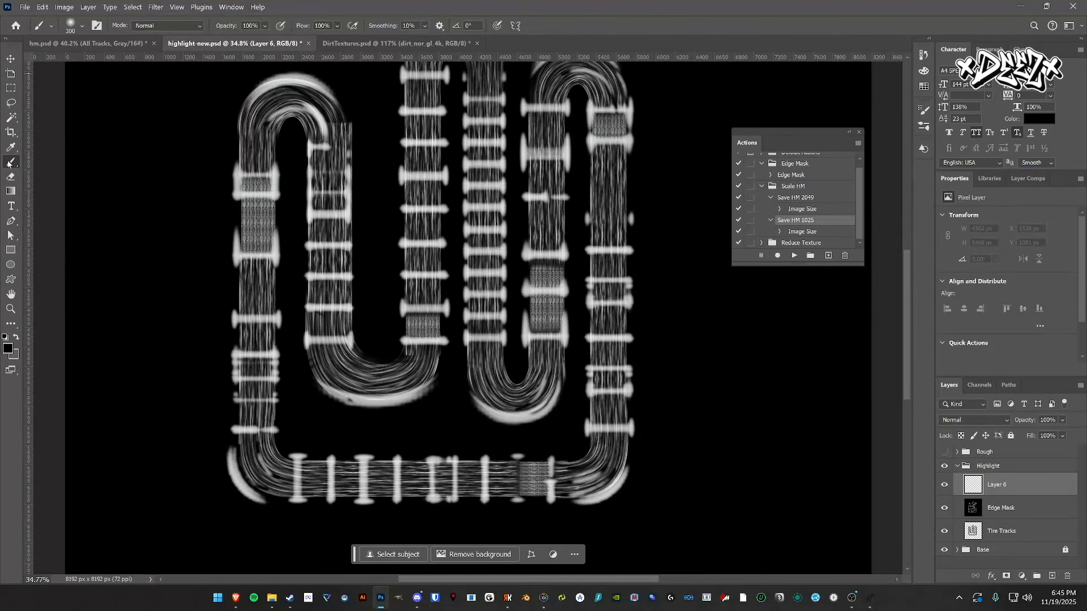
- Choose the Snow Brush Track 2 preset from the saved brushes for painting on Layer 6
left_click(82, 26)
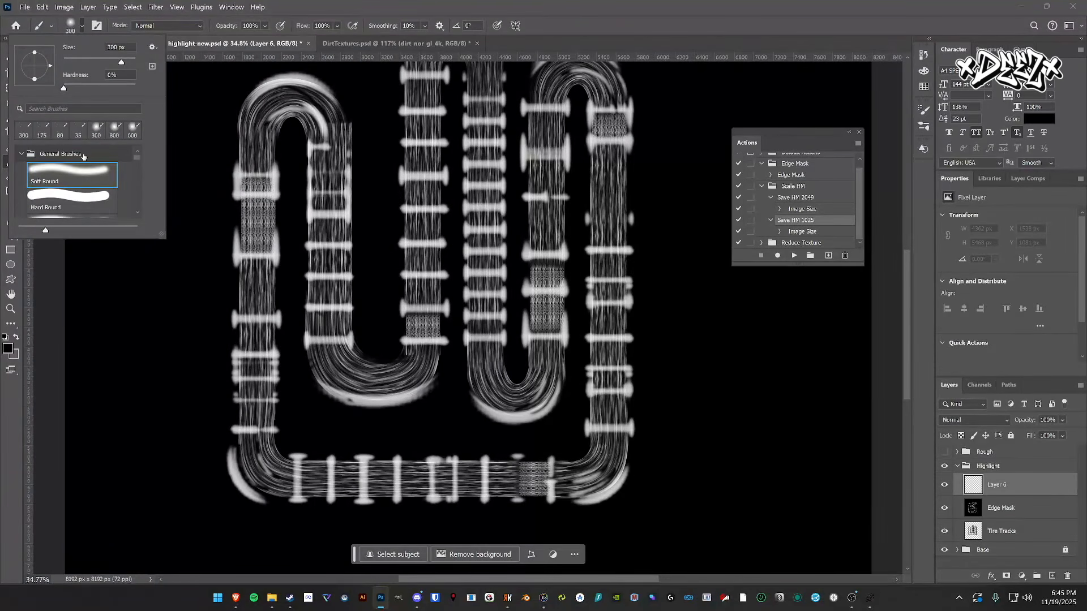
scroll(92, 181, "down", 10)
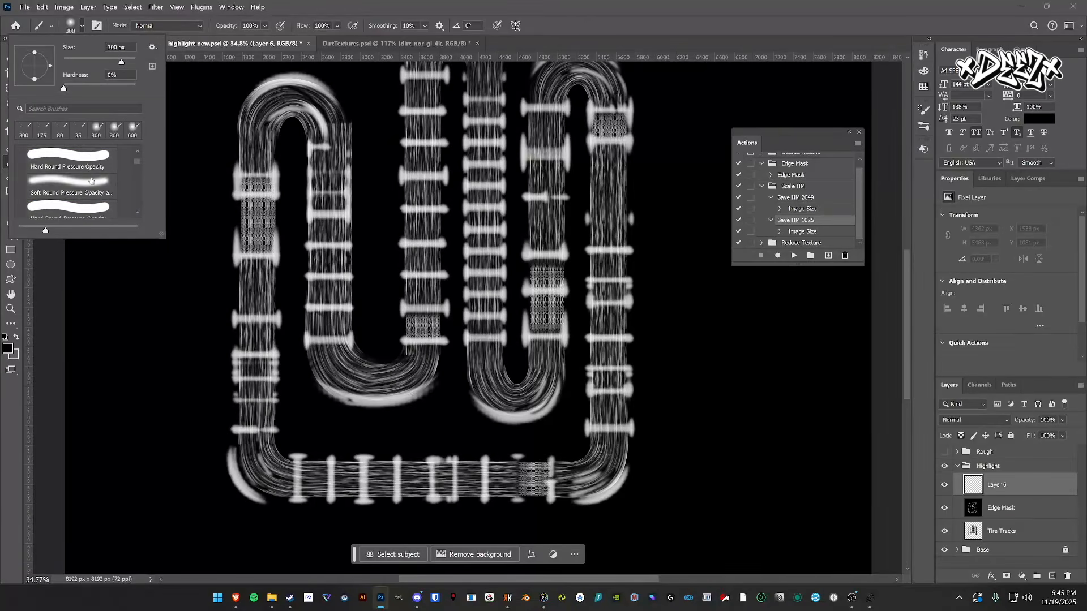
scroll(91, 181, "down", 10)
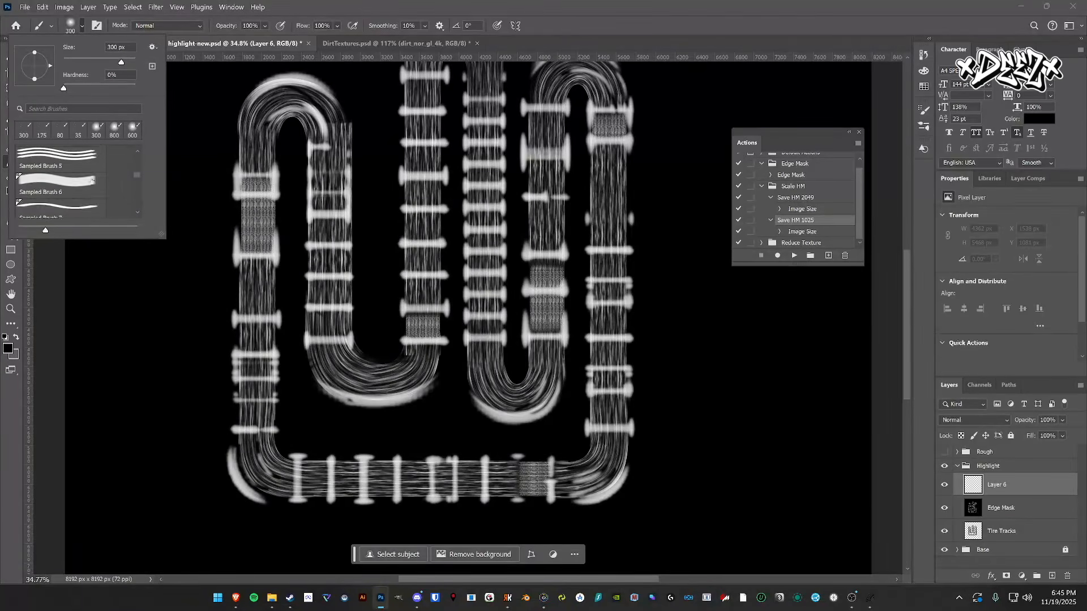
scroll(92, 181, "down", 10)
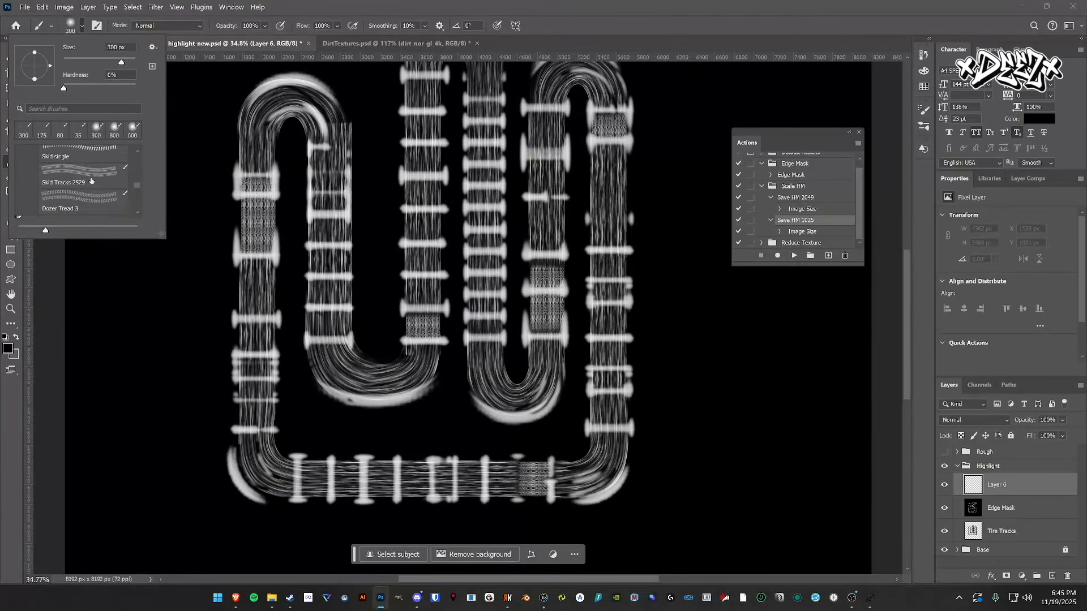
scroll(92, 181, "down", 5)
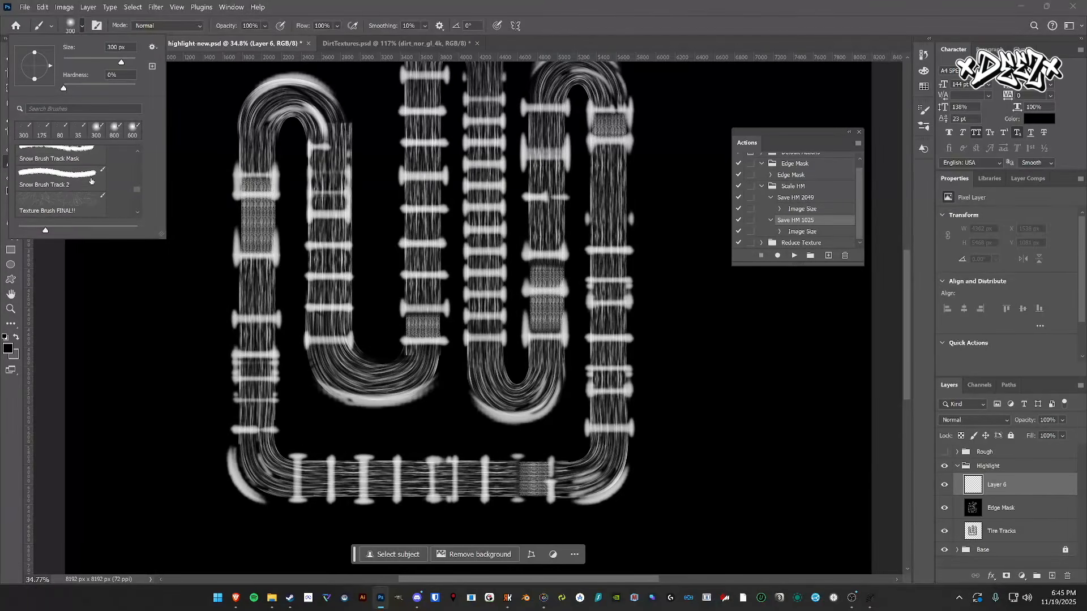
left_click(91, 181)
left_click(581, 182)
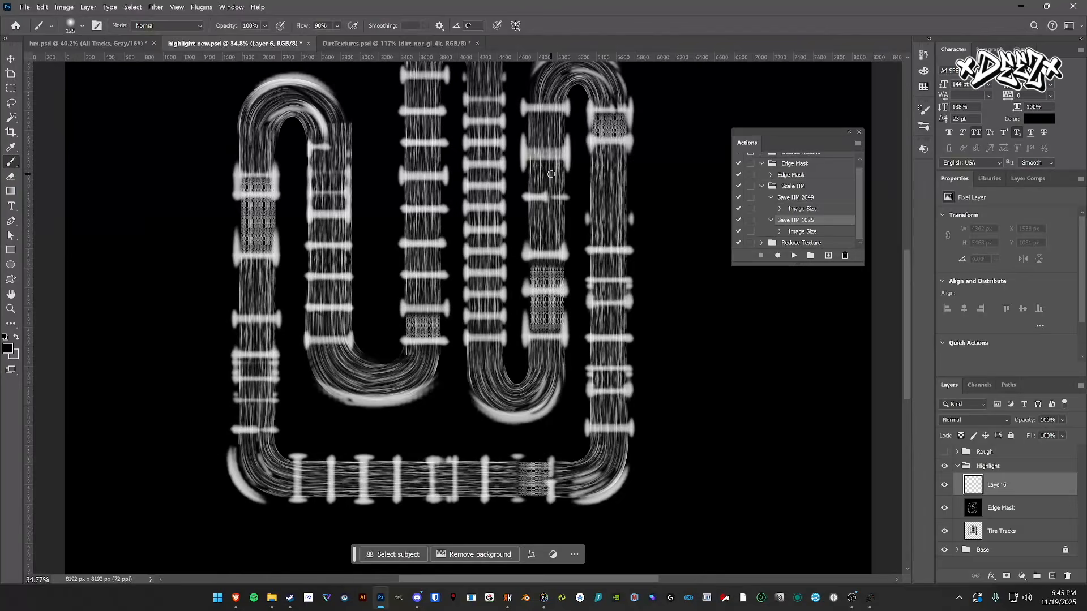
left_click_drag(549, 178, 548, 221)
key("ctrl+z")
left_click_drag(550, 181, 545, 236)
key("ctrl+z")
left_click_drag(544, 184, 547, 266)
key("ctrl+z")
- Paint black along the centre of the first hairpin, second straight, following bend and third straight, enlarging the brush from 200 to 300 px
scroll(555, 204, "up", 2)
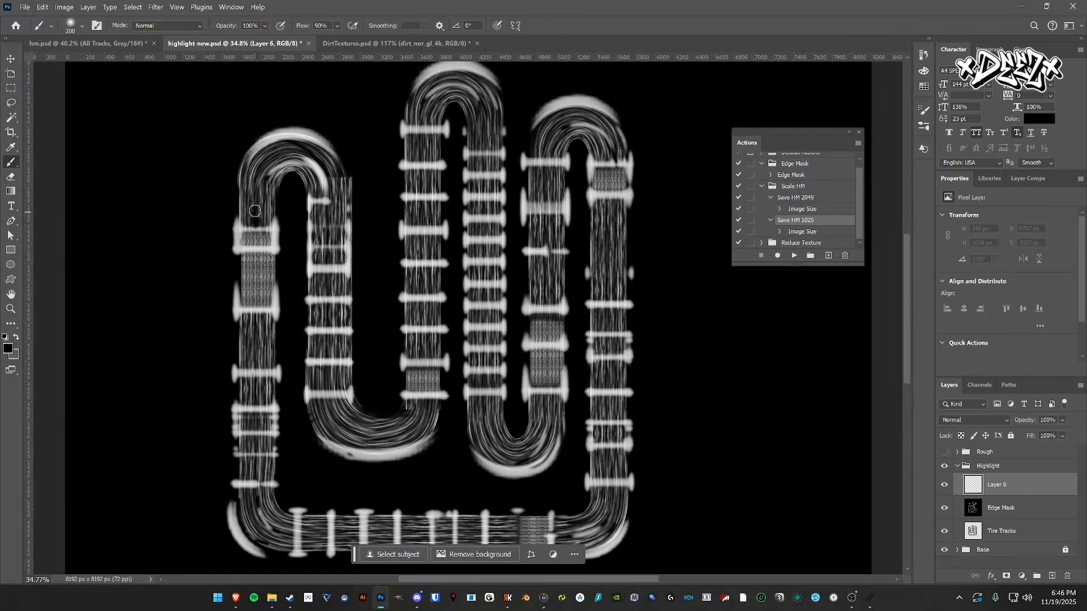
mouse_move(255, 208)
left_mouse_down()
mouse_move(267, 168)
mouse_move(281, 163)
mouse_move(312, 168)
mouse_move(322, 201)
left_mouse_up()
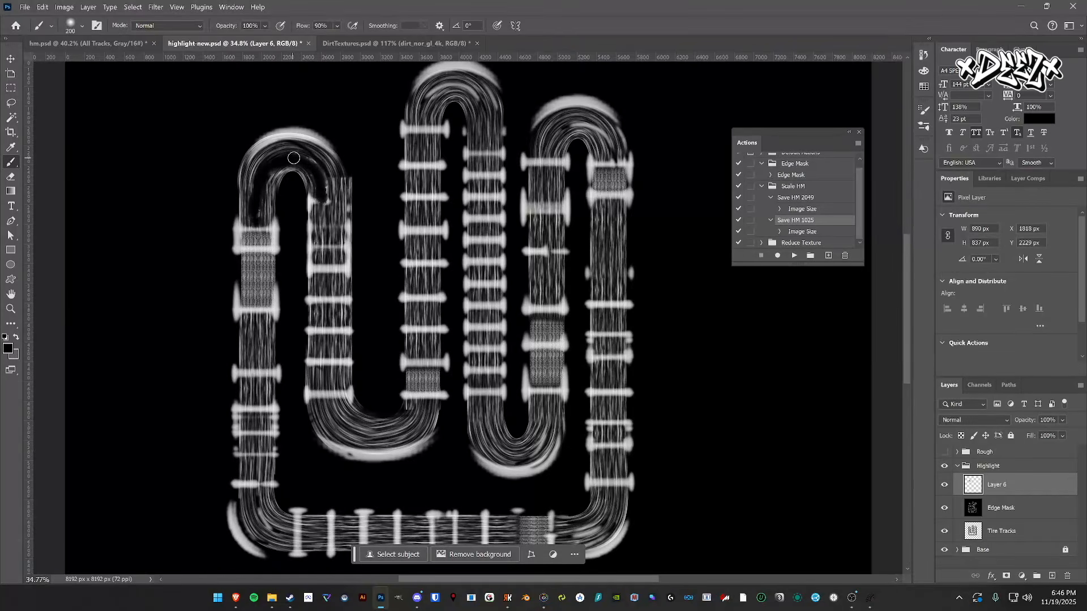
mouse_move(294, 158)
left_mouse_down()
mouse_move(337, 181)
mouse_move(327, 293)
mouse_move(330, 239)
mouse_move(330, 283)
left_mouse_up()
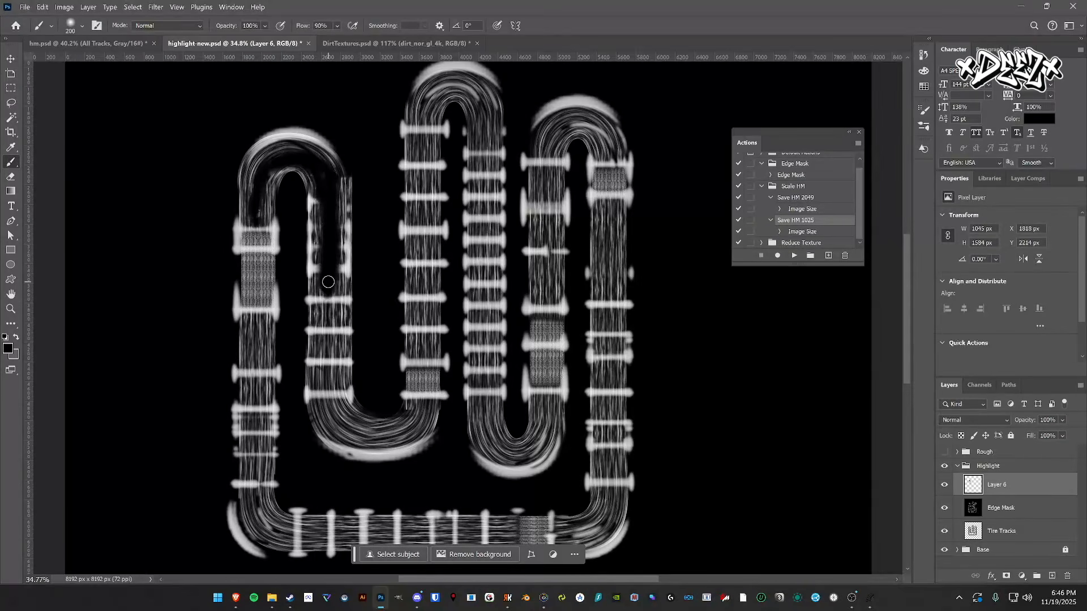
key("bracketright")
mouse_move(254, 205)
left_mouse_down()
mouse_move(275, 159)
mouse_move(304, 156)
mouse_move(323, 171)
mouse_move(327, 364)
mouse_move(323, 340)
mouse_move(322, 352)
mouse_move(337, 428)
mouse_move(326, 388)
mouse_move(345, 433)
mouse_move(327, 405)
mouse_move(360, 439)
mouse_move(396, 439)
mouse_move(416, 401)
mouse_move(382, 439)
mouse_move(350, 430)
mouse_move(421, 414)
mouse_move(421, 374)
left_mouse_up()
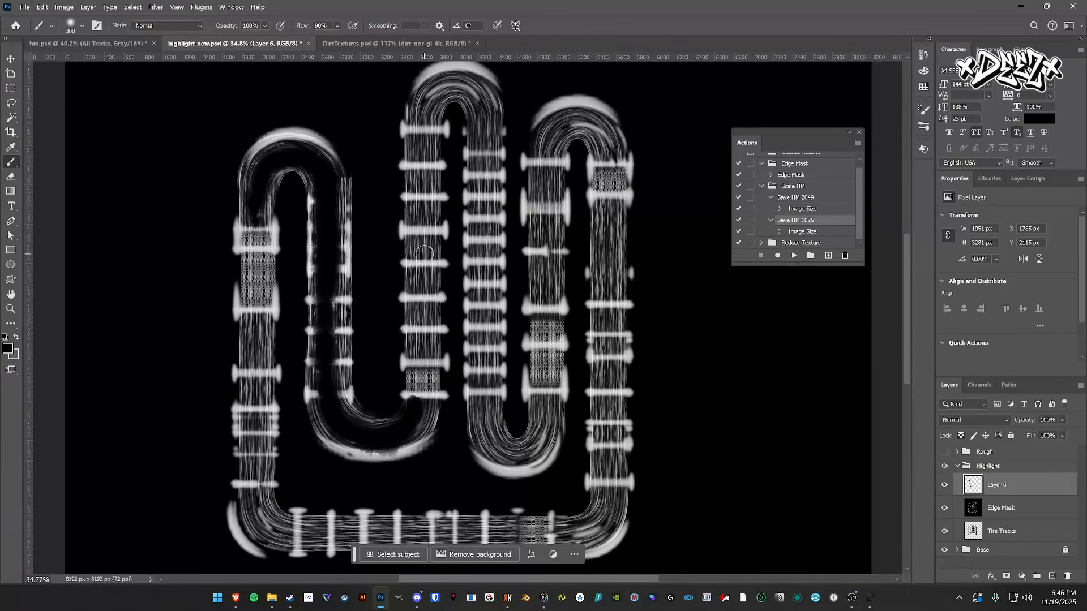
mouse_move(423, 129)
left_mouse_down()
mouse_move(416, 404)
mouse_move(426, 326)
left_mouse_up()
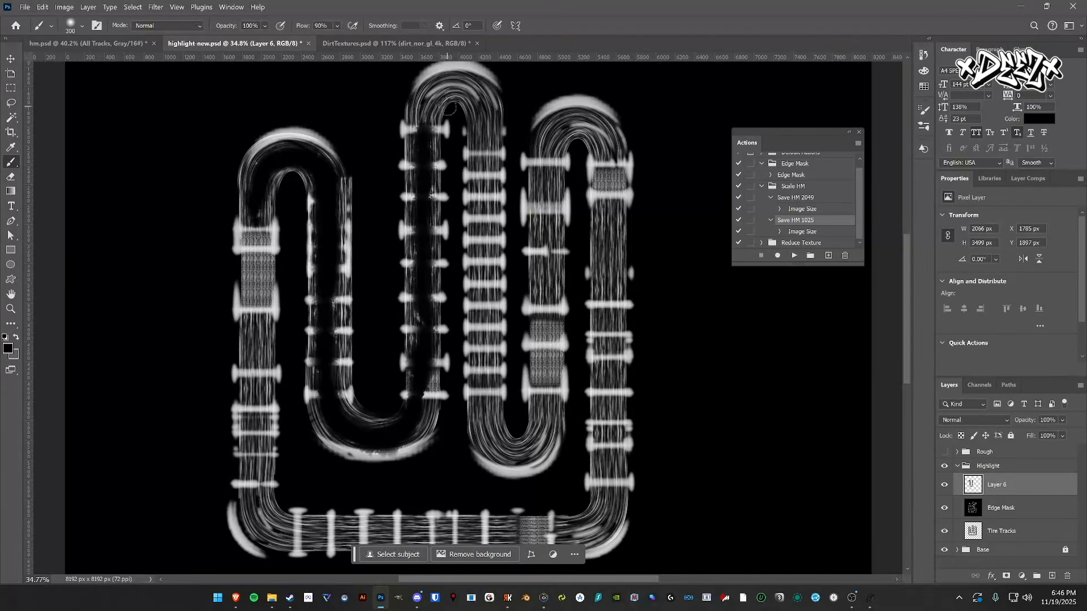
- Continue the black centre line with the 300 px brush through the remaining hairpins and straights, skipping the dozer-track patches, down to the lower corner
mouse_move(424, 125)
left_mouse_down()
mouse_move(453, 85)
mouse_move(485, 100)
mouse_move(485, 392)
mouse_move(484, 381)
mouse_move(489, 348)
mouse_move(487, 433)
mouse_move(488, 400)
mouse_move(501, 454)
mouse_move(536, 452)
mouse_move(548, 439)
mouse_move(556, 259)
left_mouse_up()
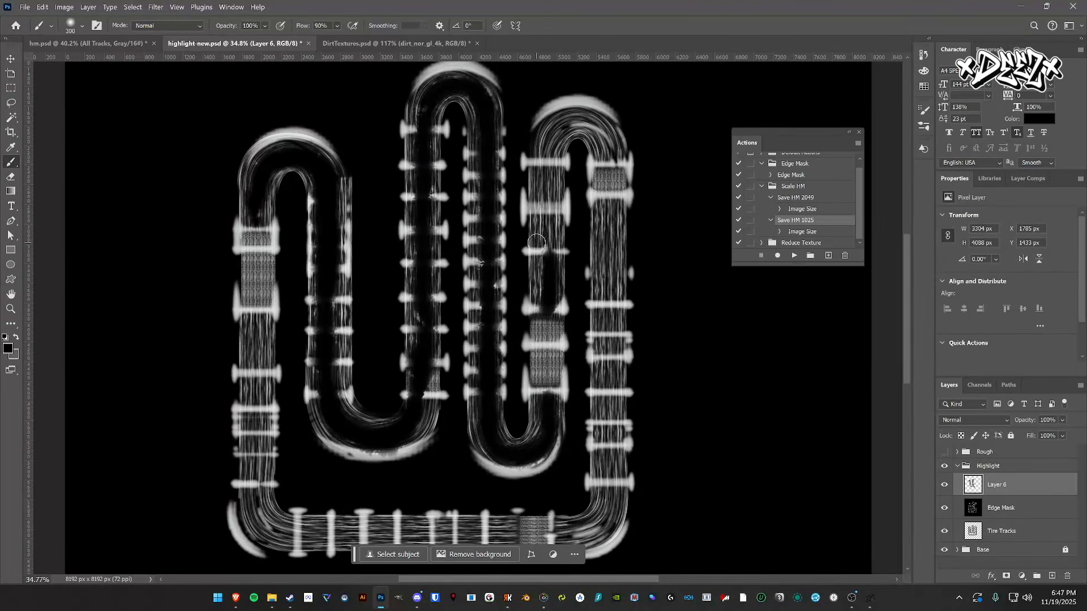
mouse_move(542, 266)
left_mouse_down()
mouse_move(545, 283)
mouse_move(550, 259)
left_mouse_up()
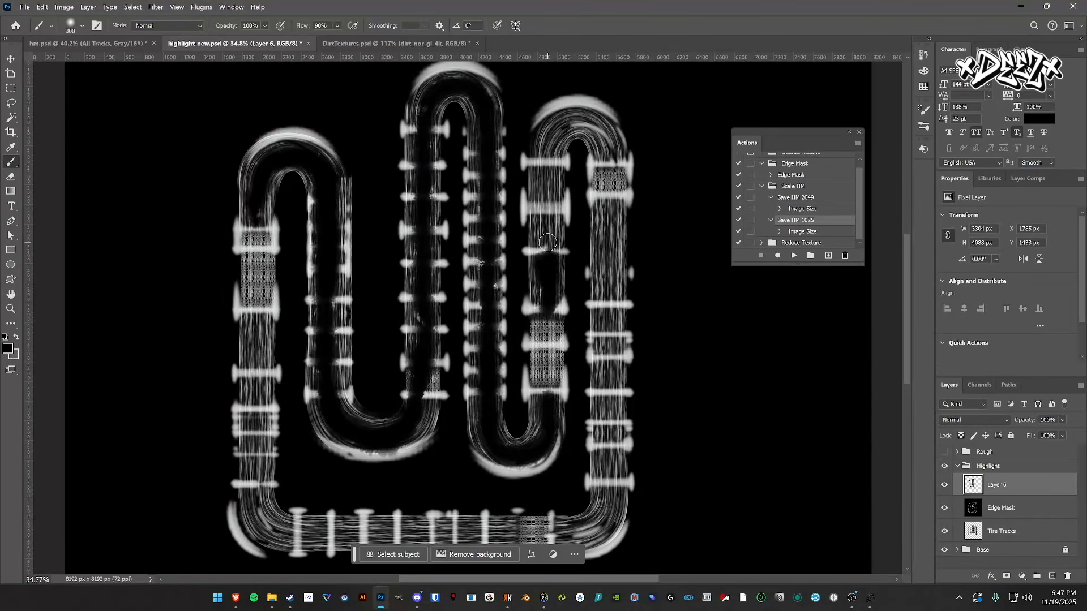
mouse_move(547, 244)
left_mouse_down()
mouse_move(549, 140)
mouse_move(570, 124)
mouse_move(607, 135)
mouse_move(586, 124)
mouse_move(609, 162)
left_mouse_up()
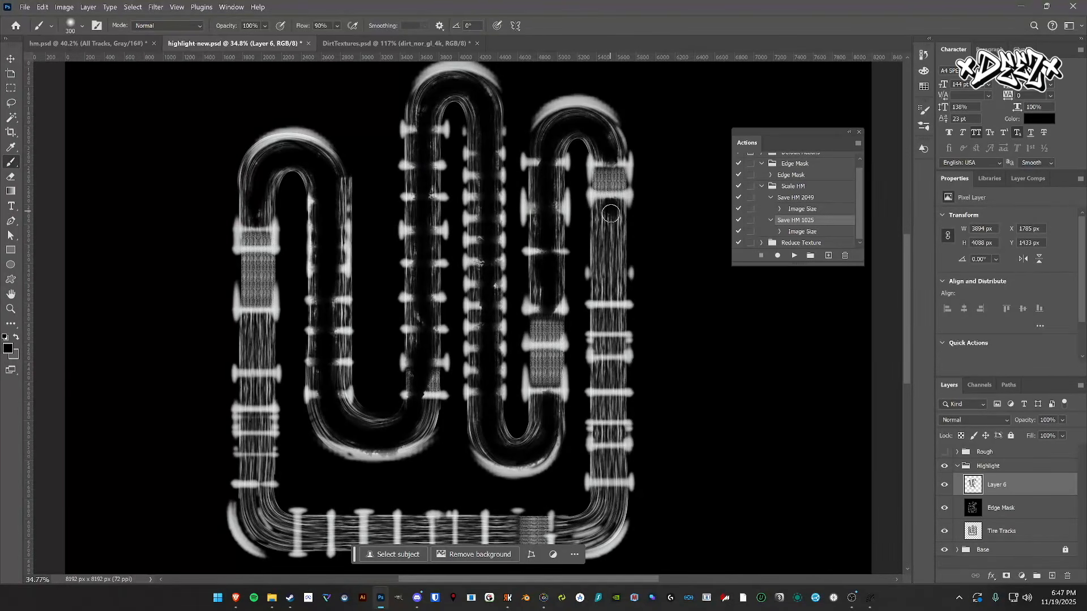
mouse_move(609, 208)
left_mouse_down()
mouse_move(607, 492)
mouse_move(604, 471)
mouse_move(587, 525)
mouse_move(607, 493)
mouse_move(580, 540)
mouse_move(596, 508)
left_mouse_up()
- Paint the black centre line along the track's lower straight, around its corner and up the outer straight to the dozer-track patch
scroll(598, 500, "down", 1)
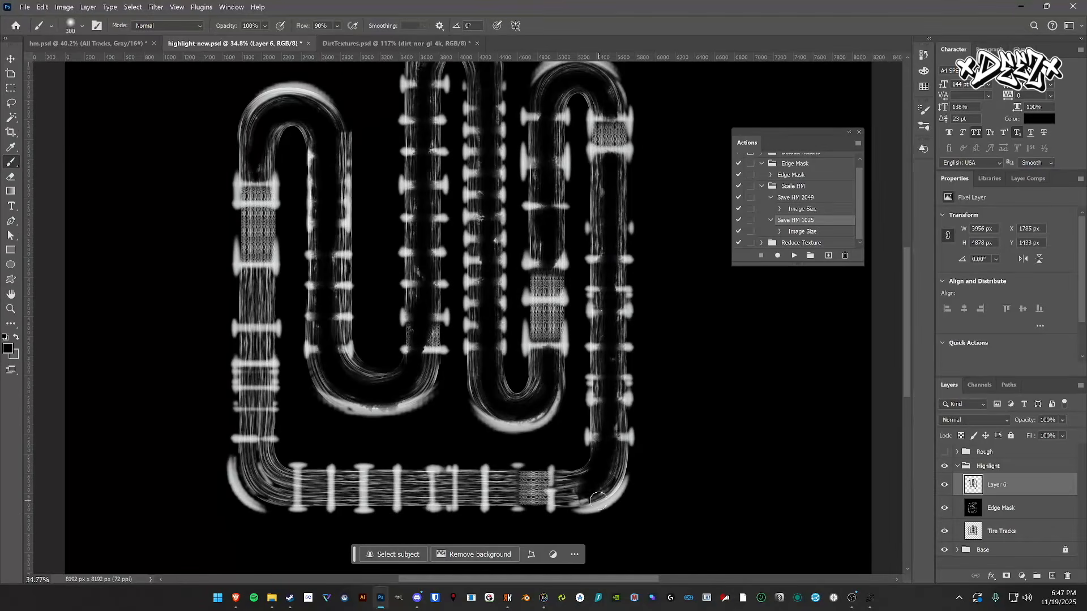
scroll(598, 501, "down", 1)
mouse_move(591, 458)
left_mouse_down()
mouse_move(560, 459)
mouse_move(585, 459)
mouse_move(286, 457)
left_mouse_up()
key("ctrl+z")
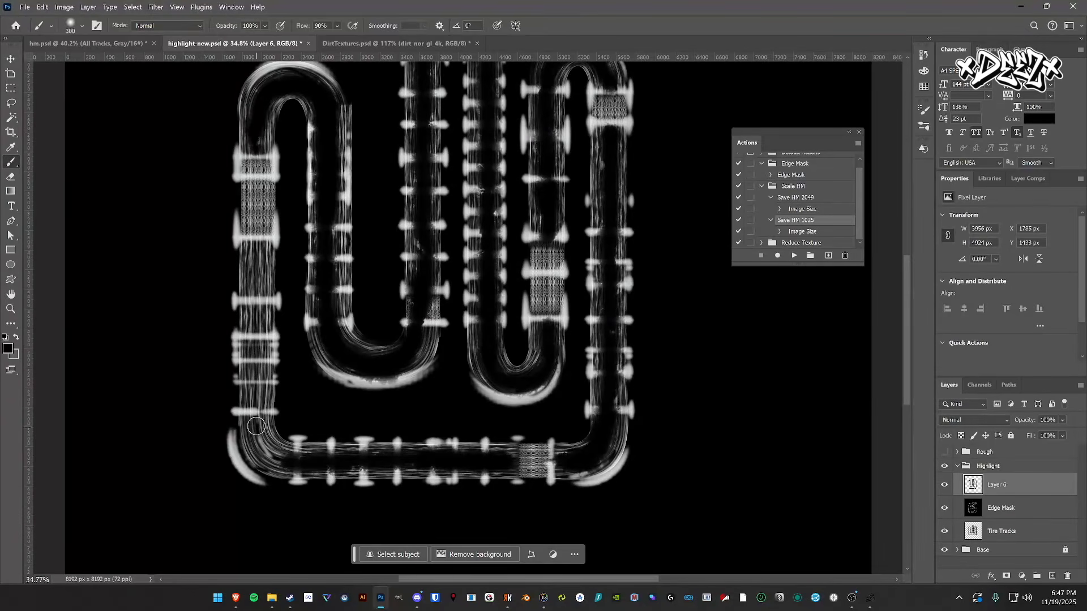
left_click_drag(258, 421, 290, 457)
left_click_drag(250, 421, 295, 466)
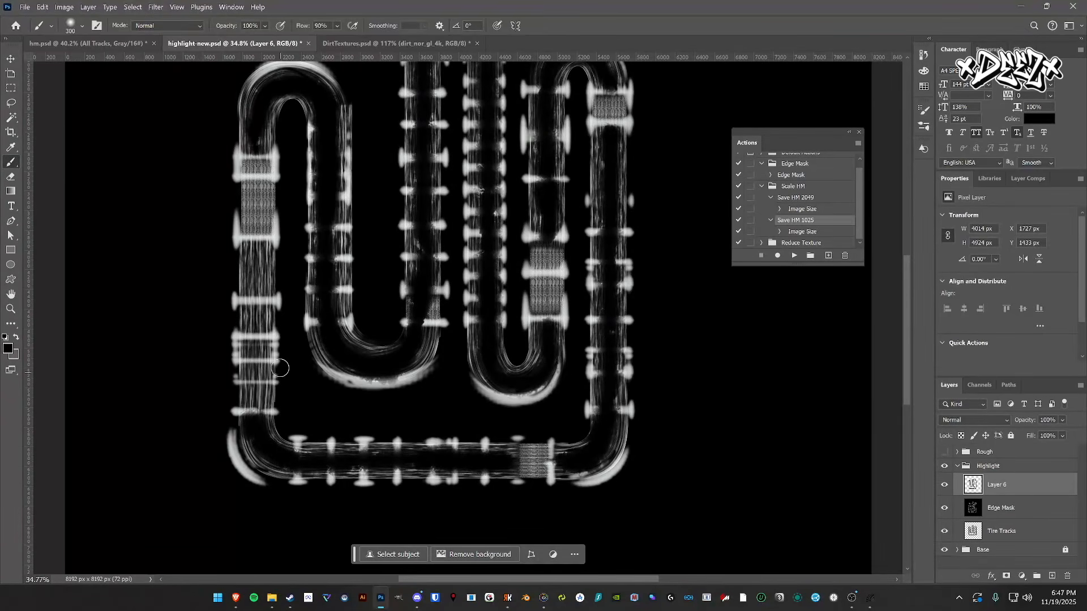
left_click(256, 253, "shift")
key("ctrl+z")
left_click_drag(255, 253, 264, 433)
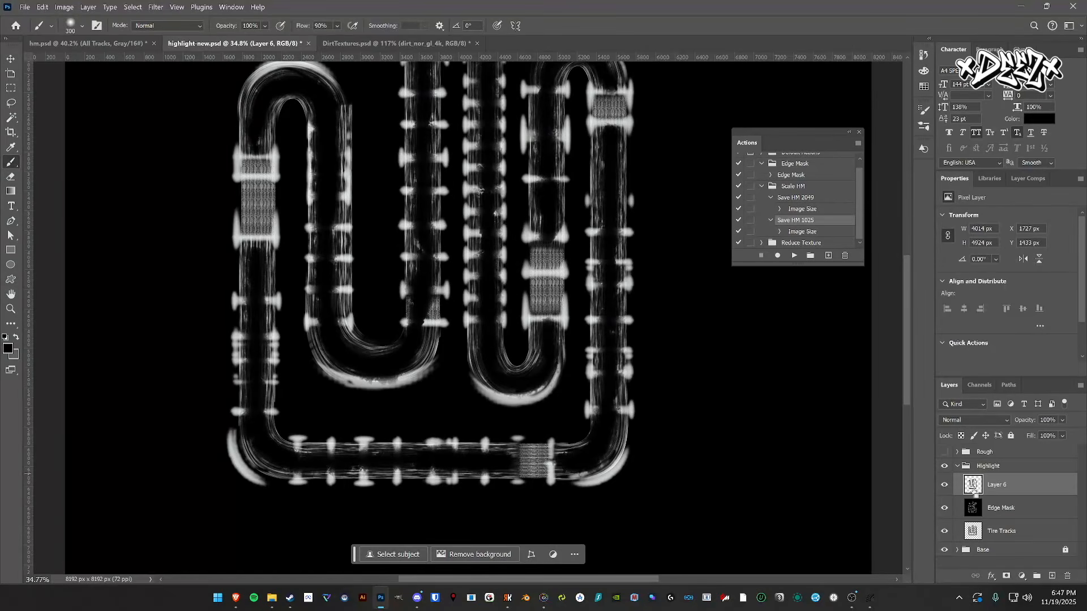
- Load Layer 6's painted area as a selection and apply it as a layer mask on the Tire Tracks layer
left_click(973, 485, "ctrl")
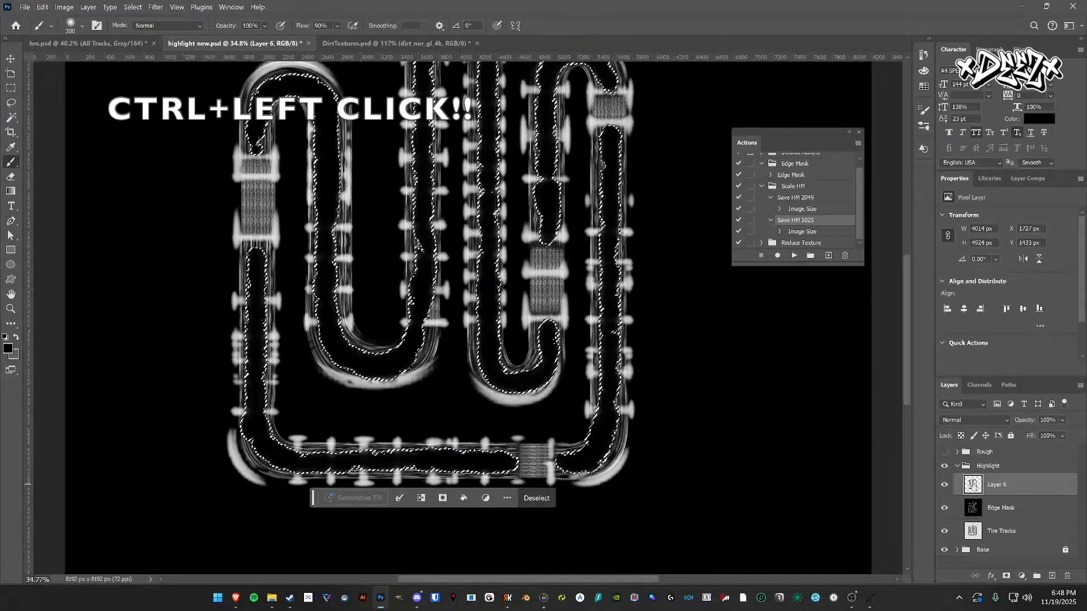
left_click(997, 532)
left_click(1006, 575)
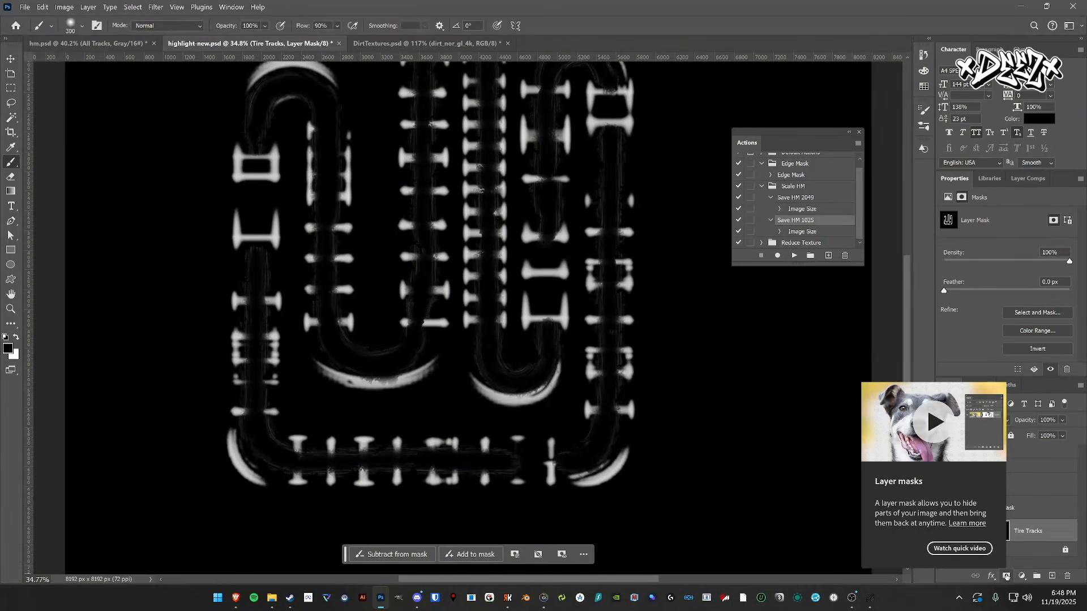
key("ctrl+z")
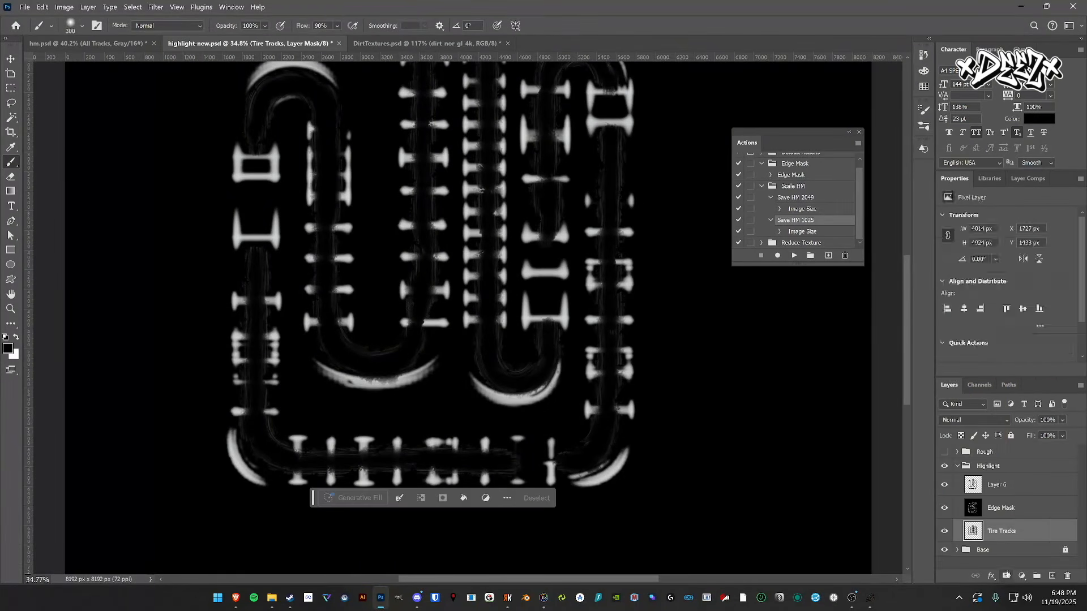
left_click(1007, 576)
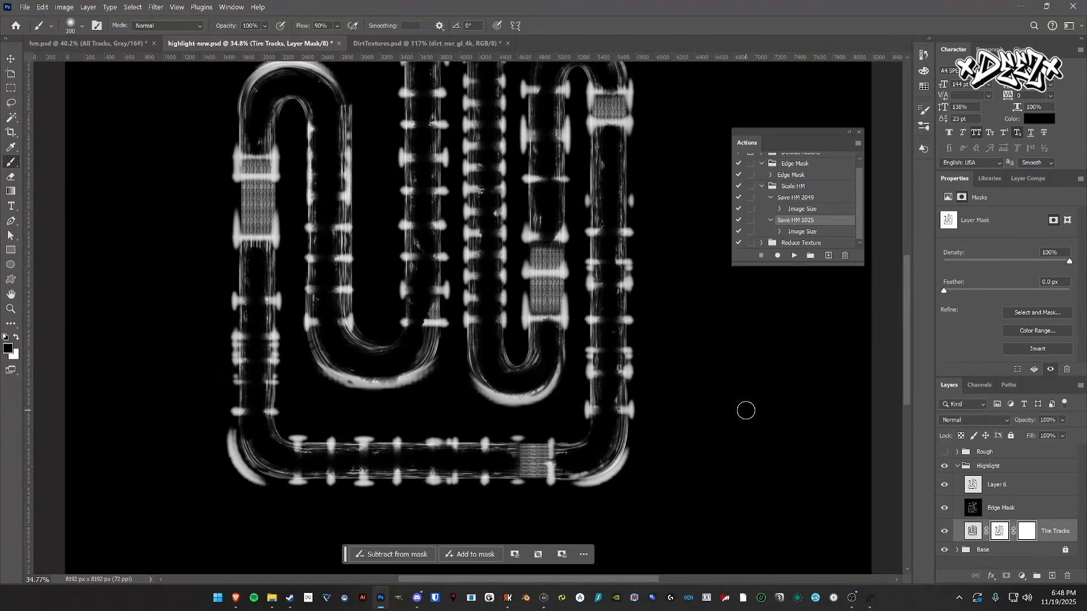
key("ctrl+z")
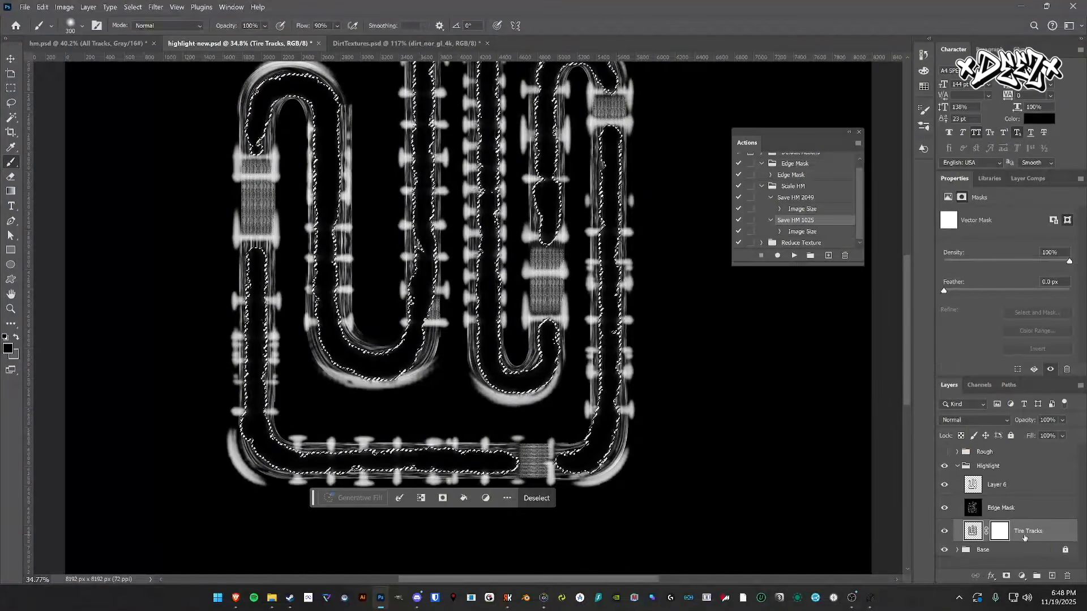
left_click(1005, 575)
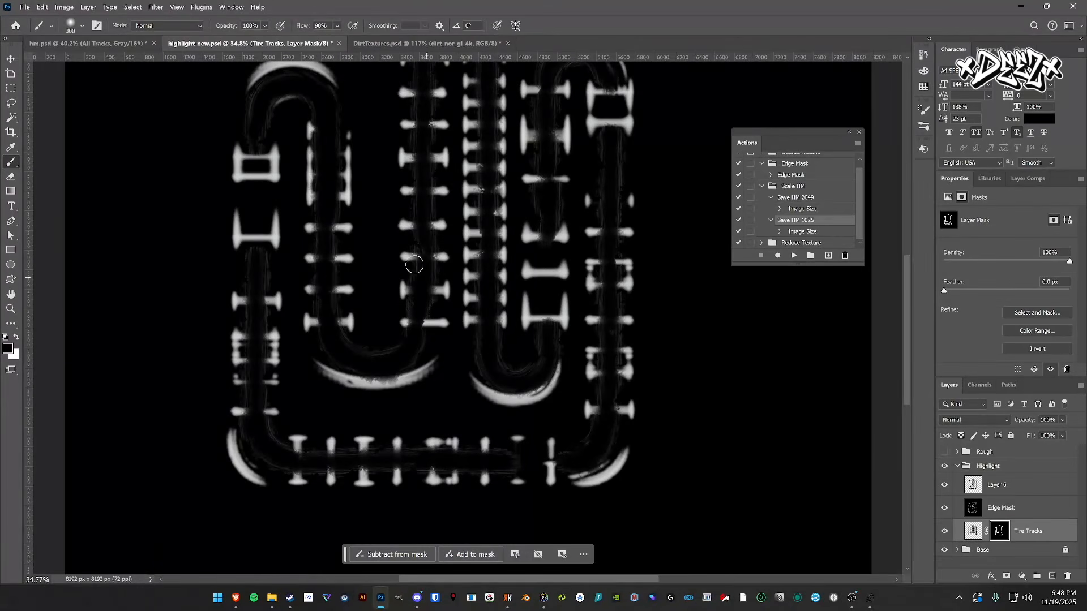
- Hide Layer 6 in the Highlight group and inspect the masked tire tracks along the straights and bends
left_click(945, 484)
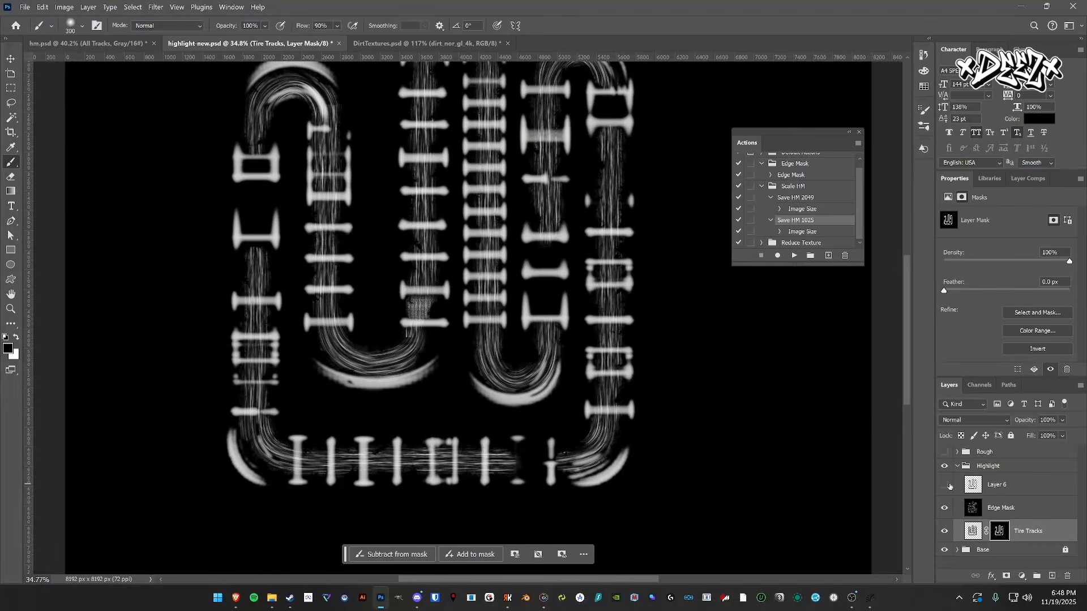
left_click(949, 485)
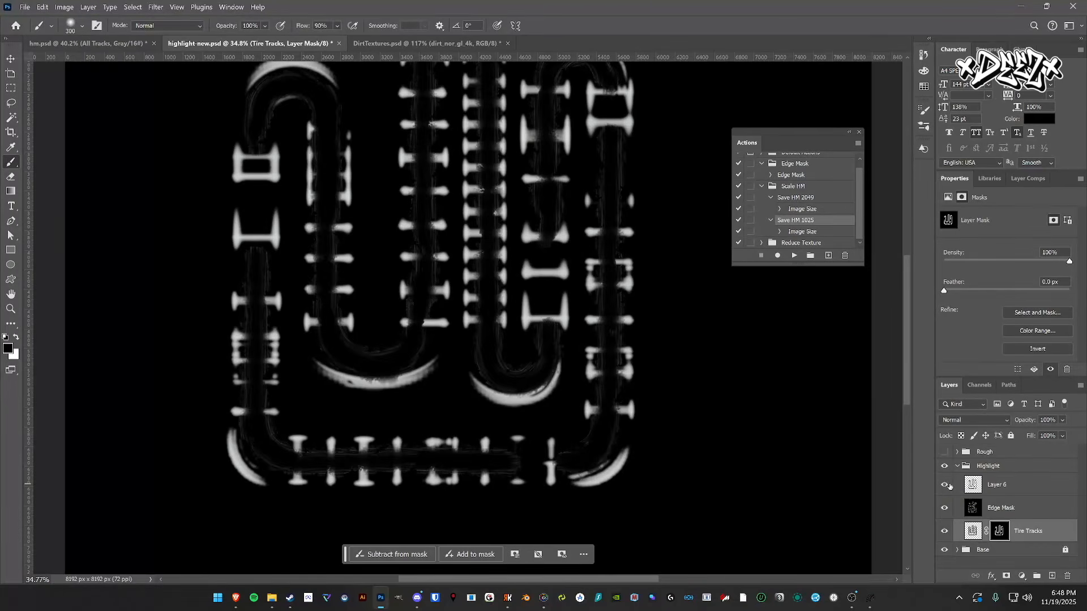
left_click(948, 485)
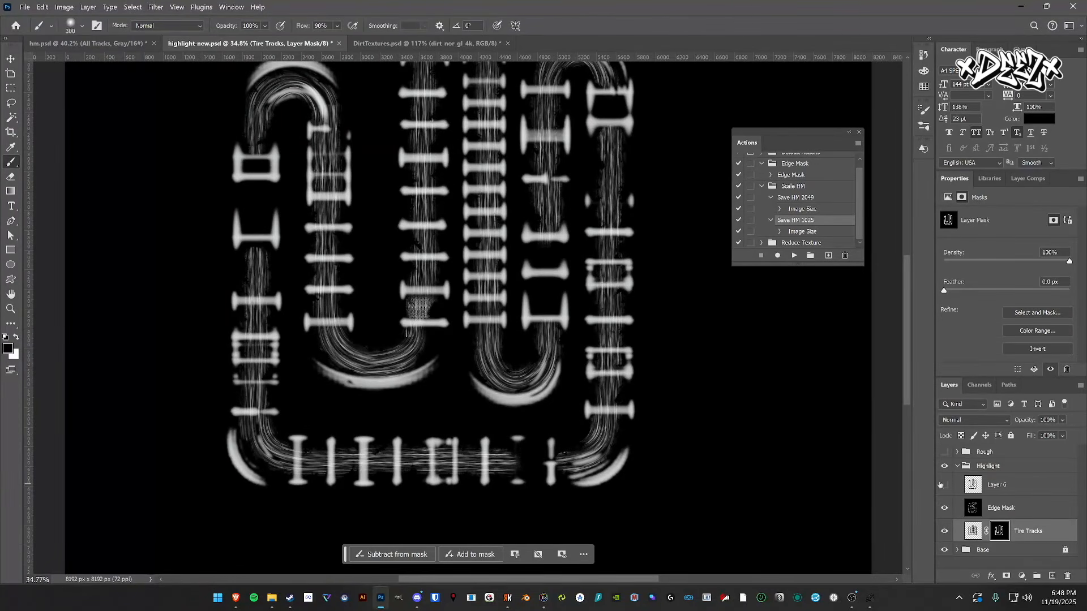
scroll(483, 320, "up", 8)
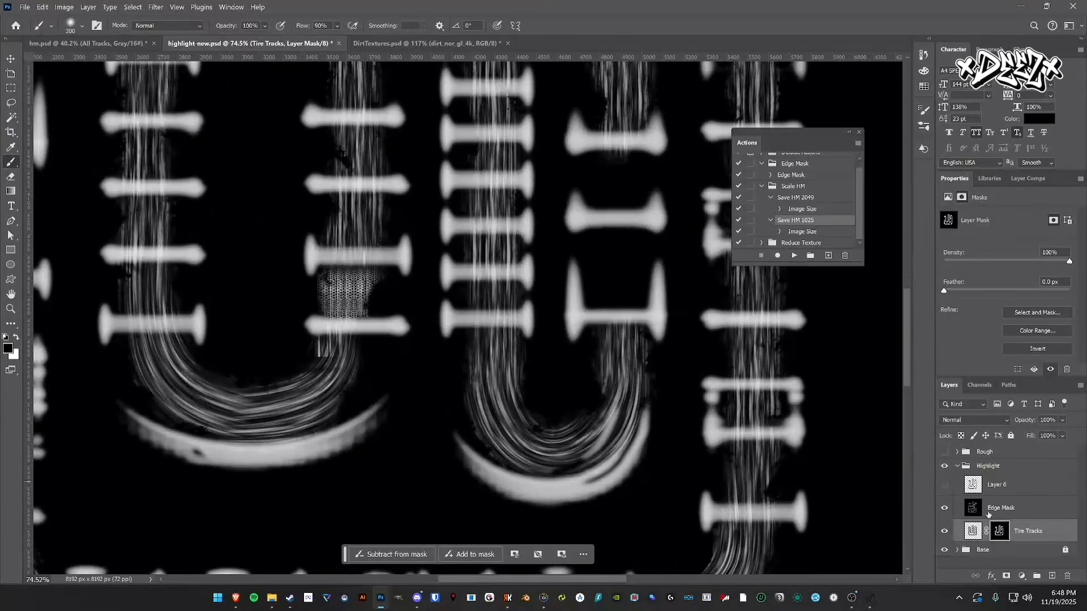
left_click(943, 485)
left_click(941, 485)
scroll(650, 425, "down", 8)
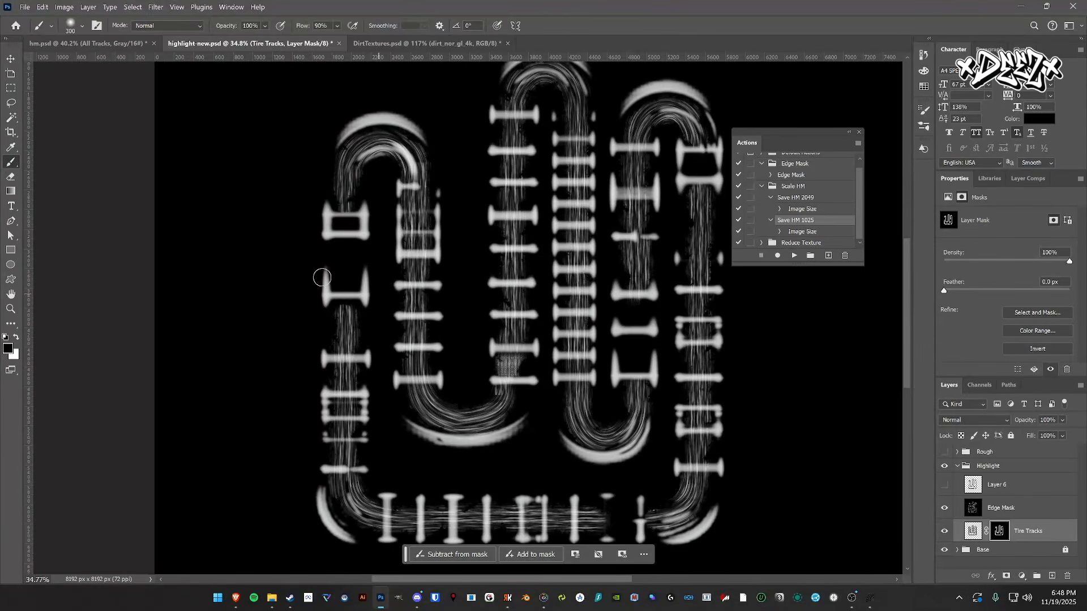
scroll(362, 267, "up", 2)
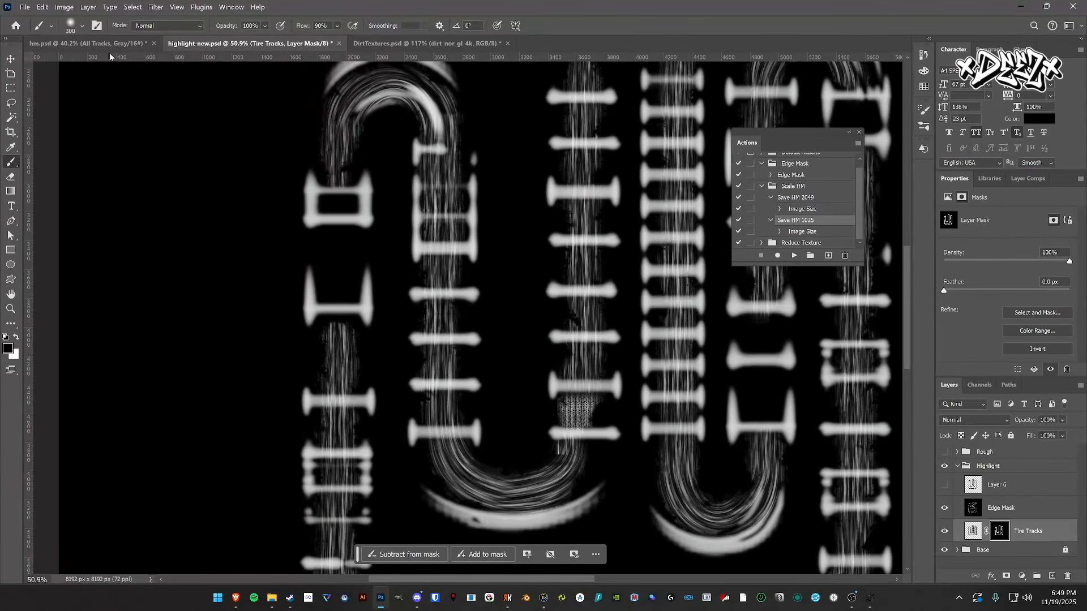
- Copy the Dozer Tracks group from All Tracks in hm.psd into highlight-new.psd, directly above the Tire Tracks layer
left_click(85, 43)
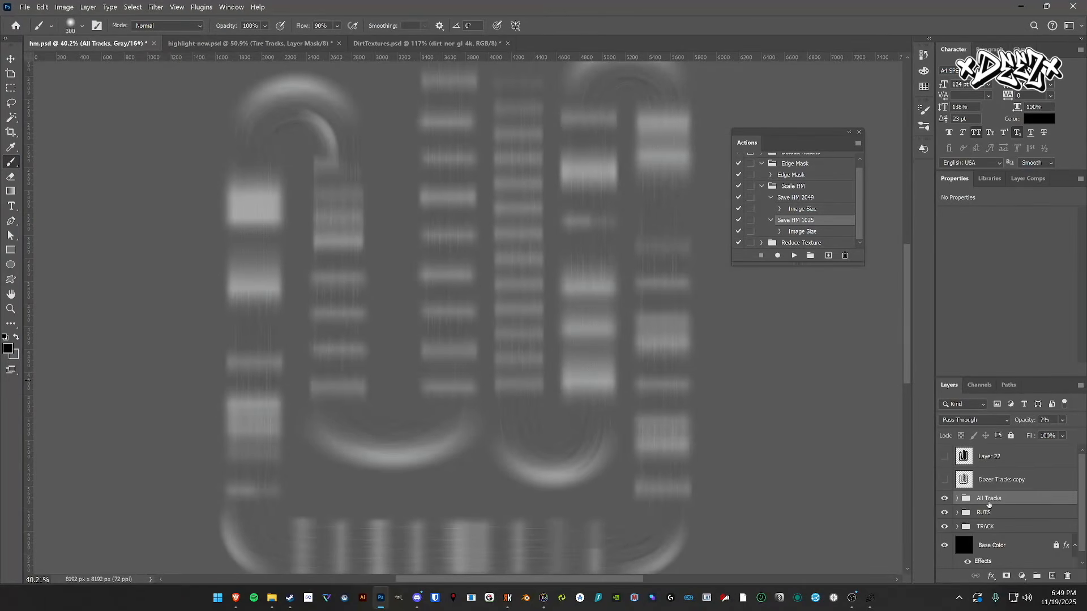
left_click(957, 498)
left_click(1023, 513)
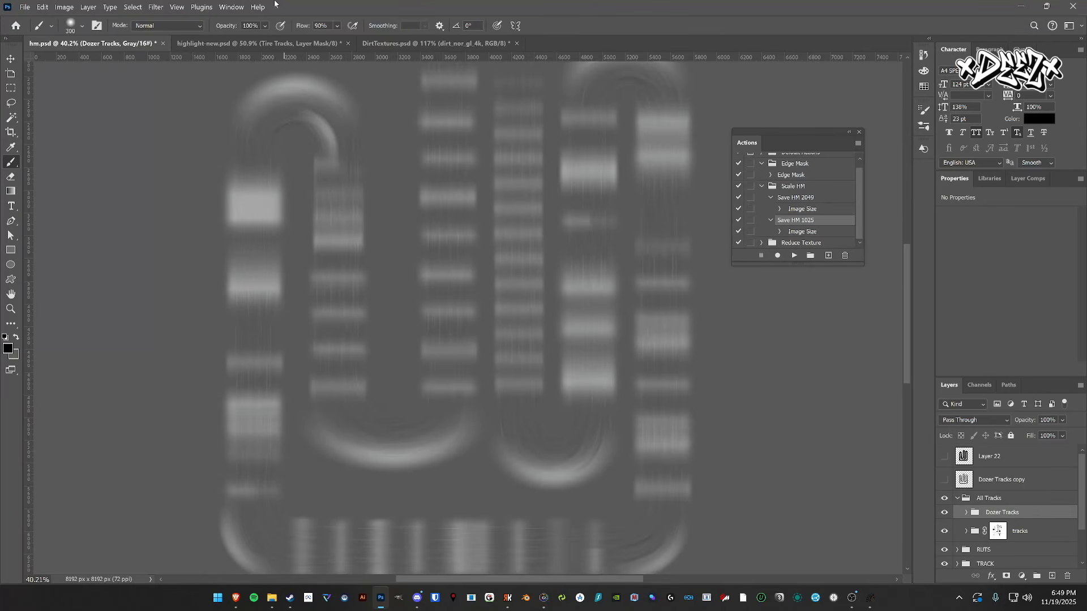
left_click(324, 45)
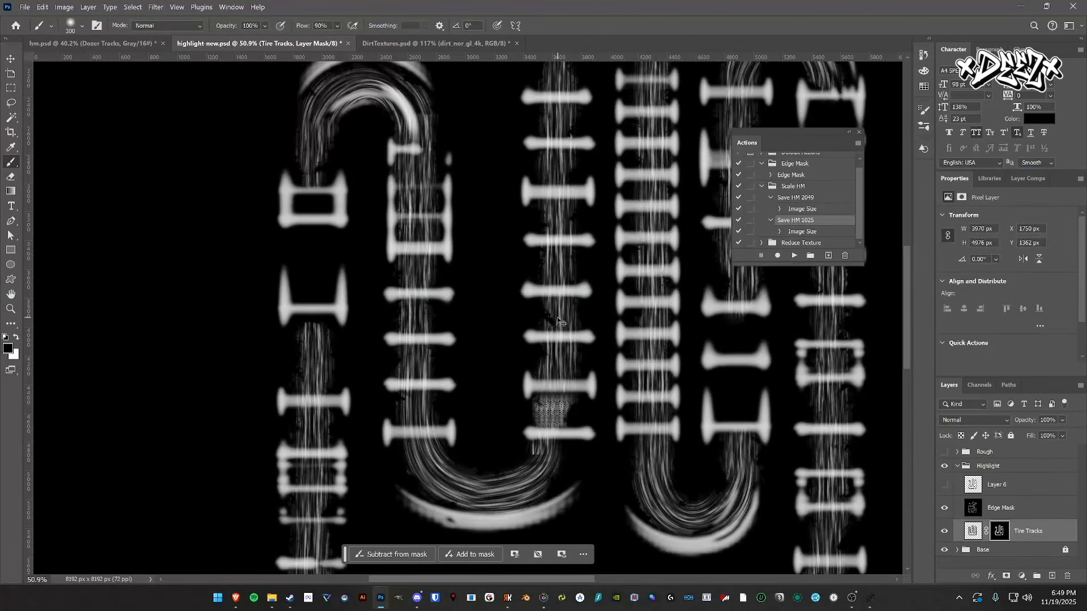
key("ctrl+v")
left_click(546, 229)
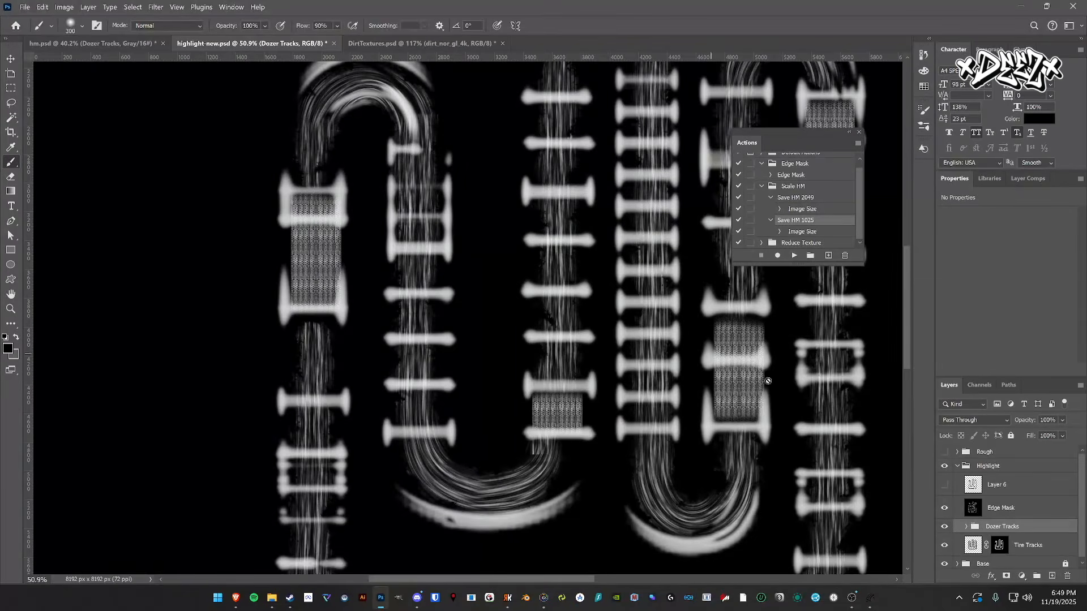
scroll(488, 323, "down", 4)
scroll(488, 323, "right", 2)
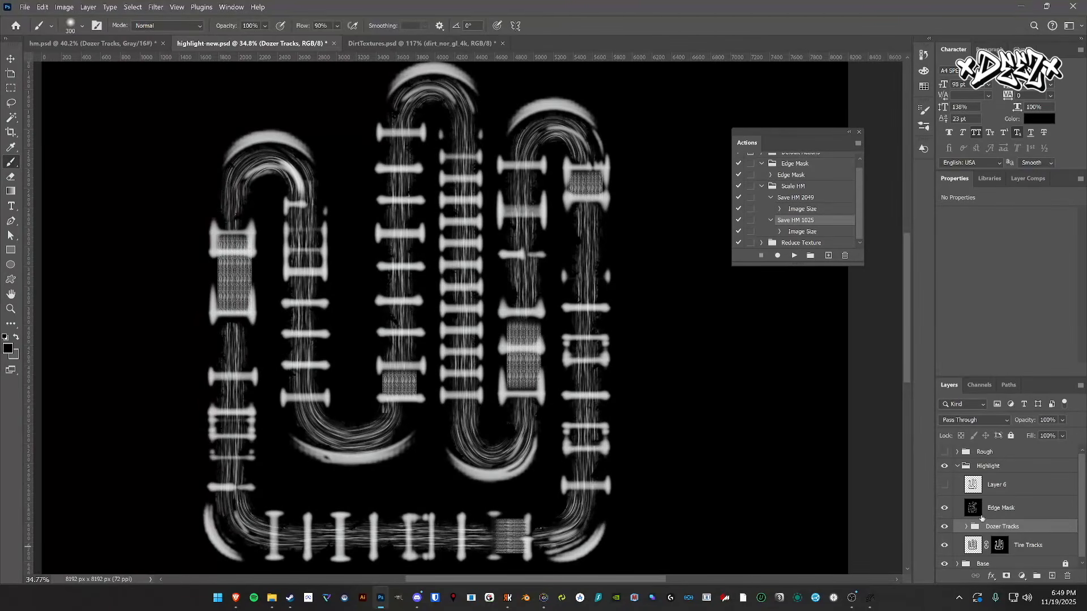
- Select the Tire Tracks layer mask and compare the masked tracks with Layer 6 shown and hidden
scroll(1002, 510, "down", 1)
left_click(999, 544)
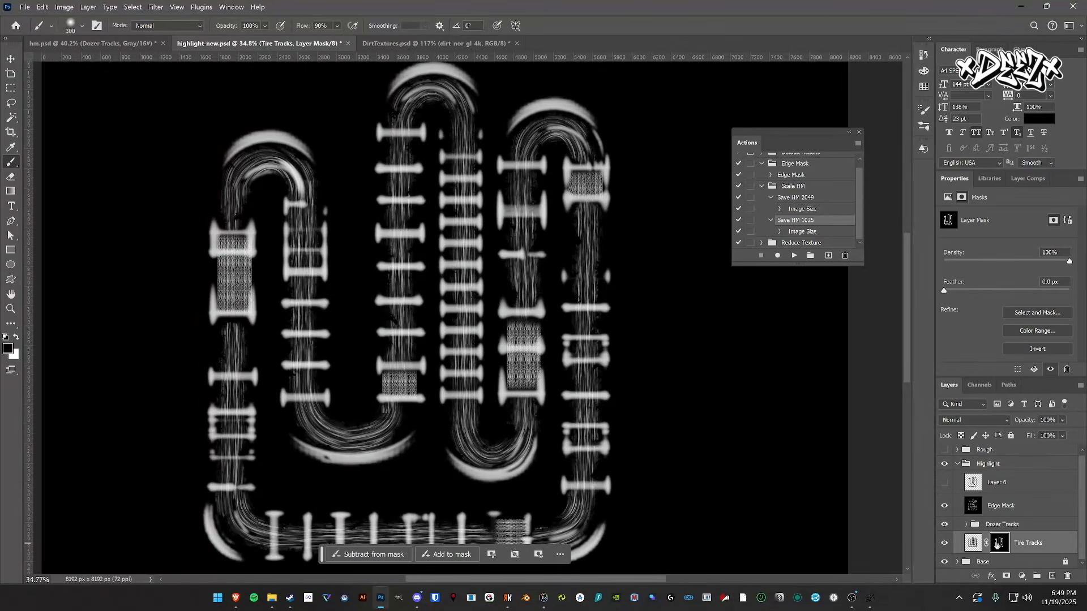
left_click(944, 482)
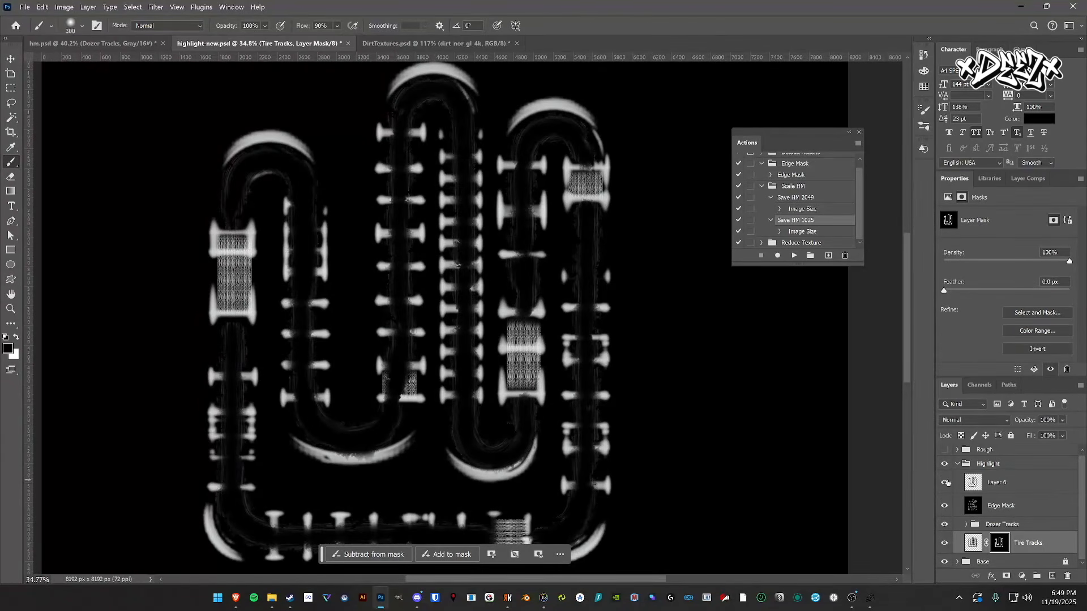
left_click(944, 482)
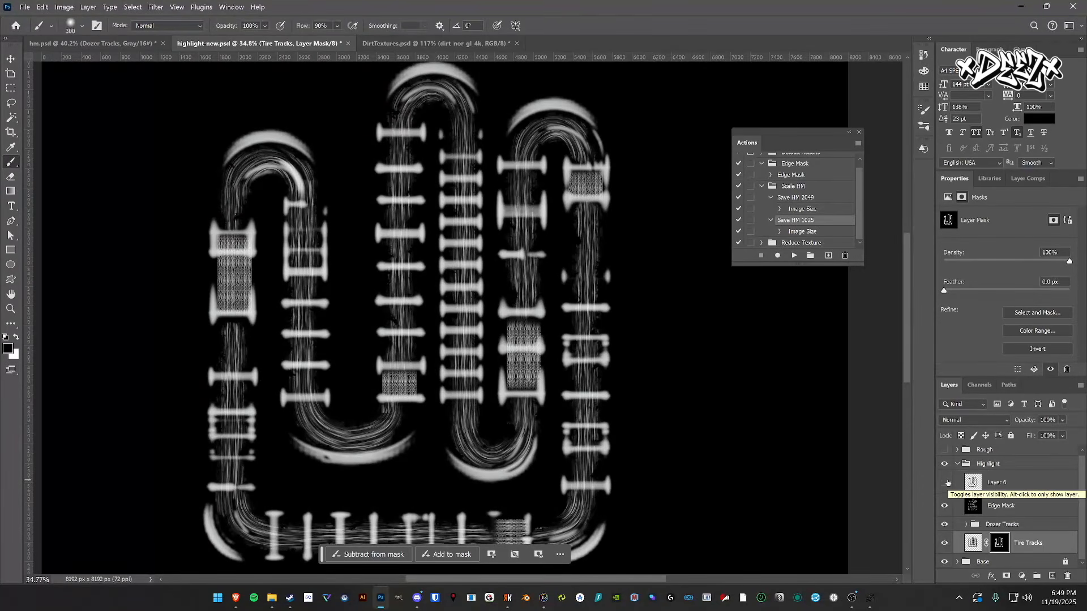
scroll(507, 339, "down", 2)
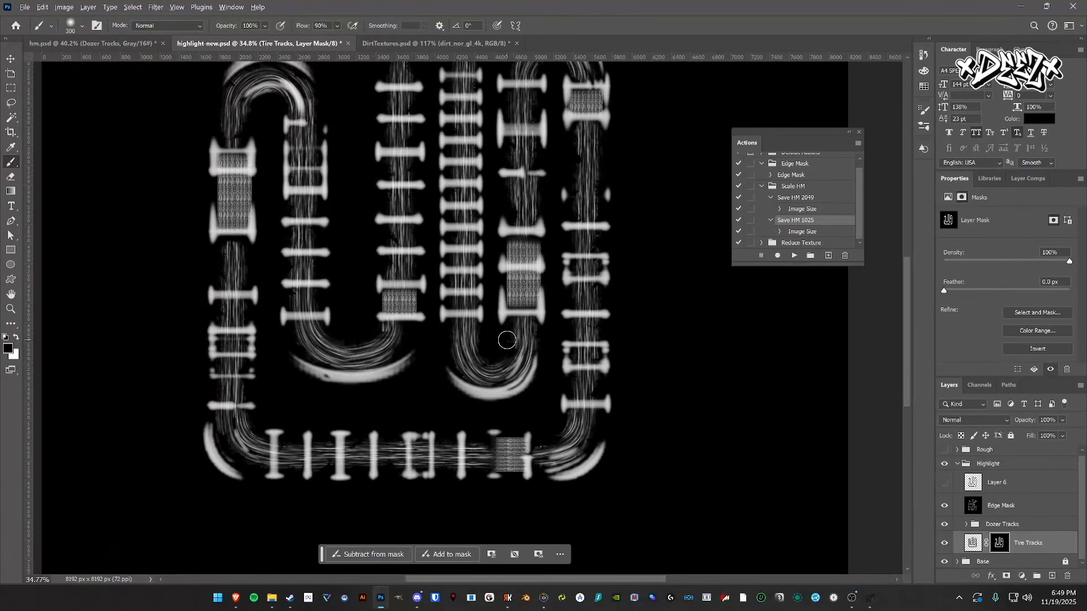
scroll(507, 340, "down", 3)
- Select the whole canvas, copy the merged highlight artwork and paste it into the Alpha 1 channel
key("m")
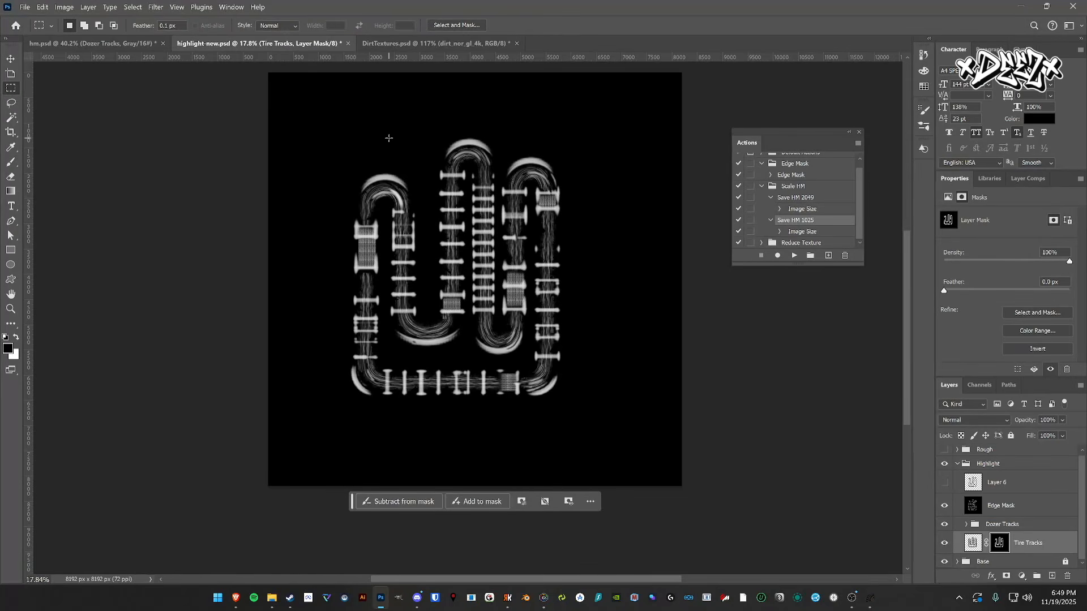
scroll(305, 133, "up", 1)
left_click_drag(252, 124, 769, 561)
left_click(43, 6)
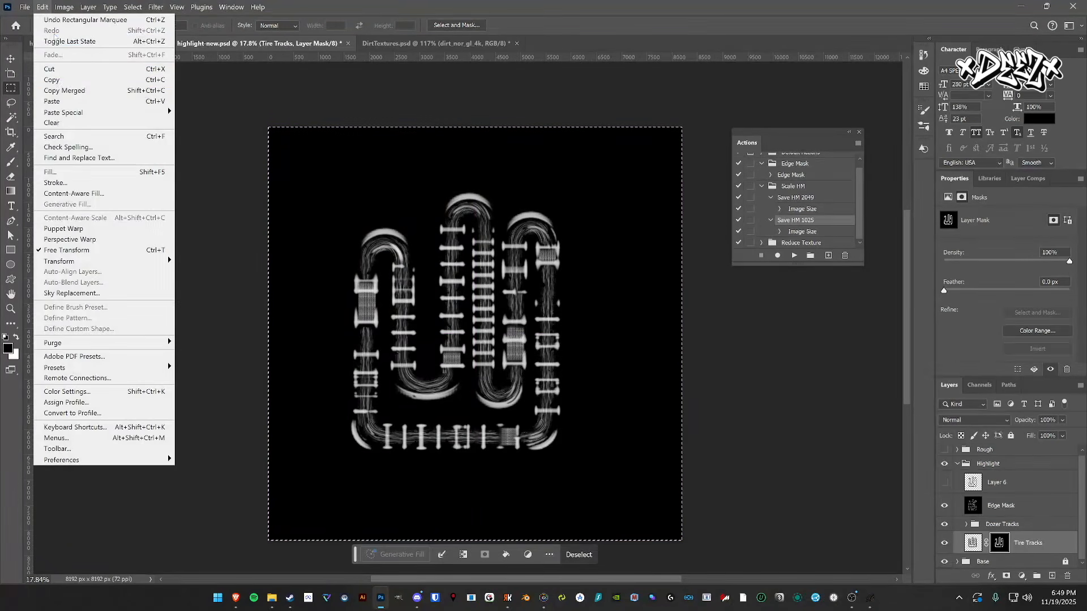
left_click(86, 93)
left_click(979, 385)
left_click(981, 510)
key("ctrl+v")
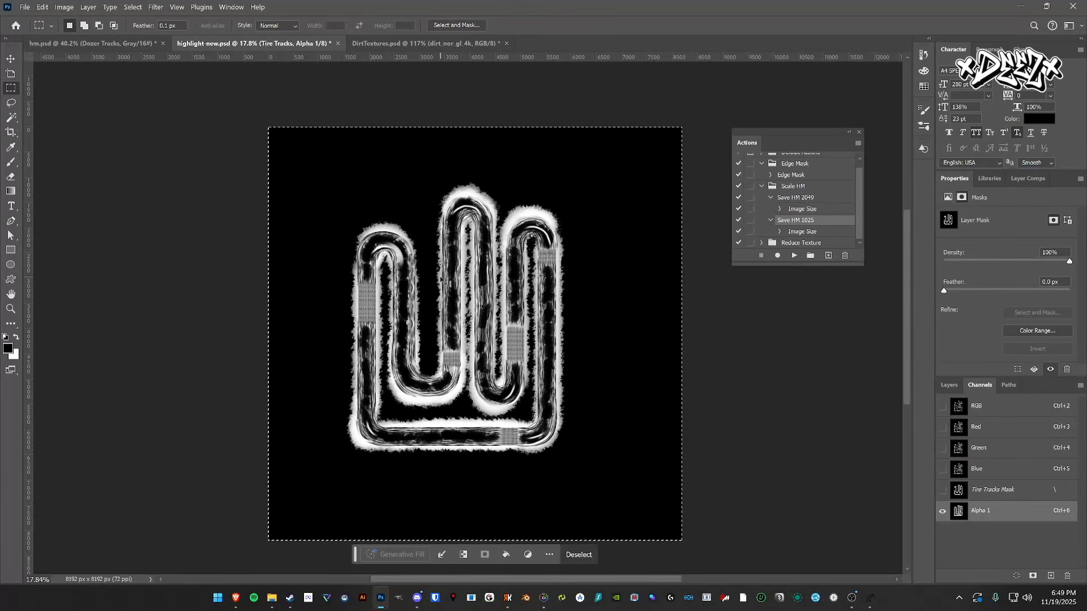
- Save a DDS copy over highlight.dds in the Masks folder, in DXT5 format with Alpha 1 as the alpha channel
left_click(25, 7)
left_click(74, 141)
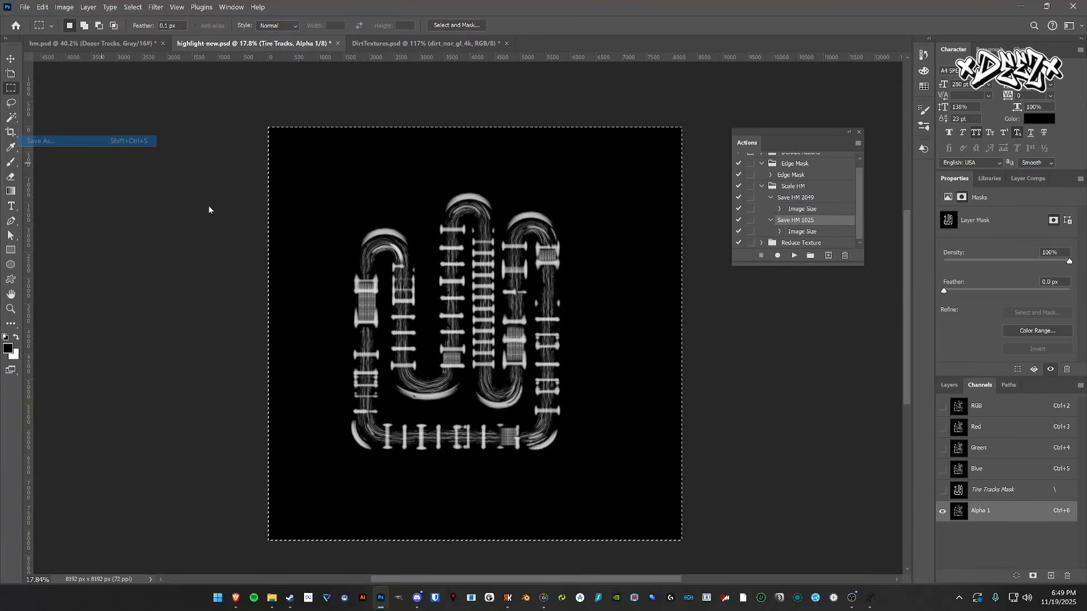
left_click(142, 332)
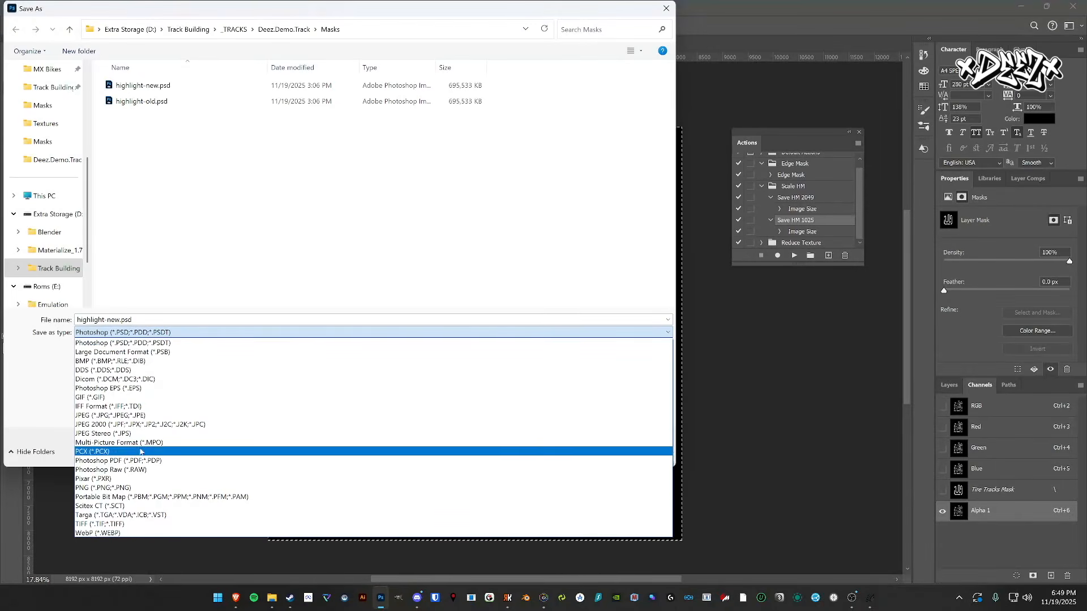
left_click(120, 370)
left_click(136, 85)
left_click(583, 448)
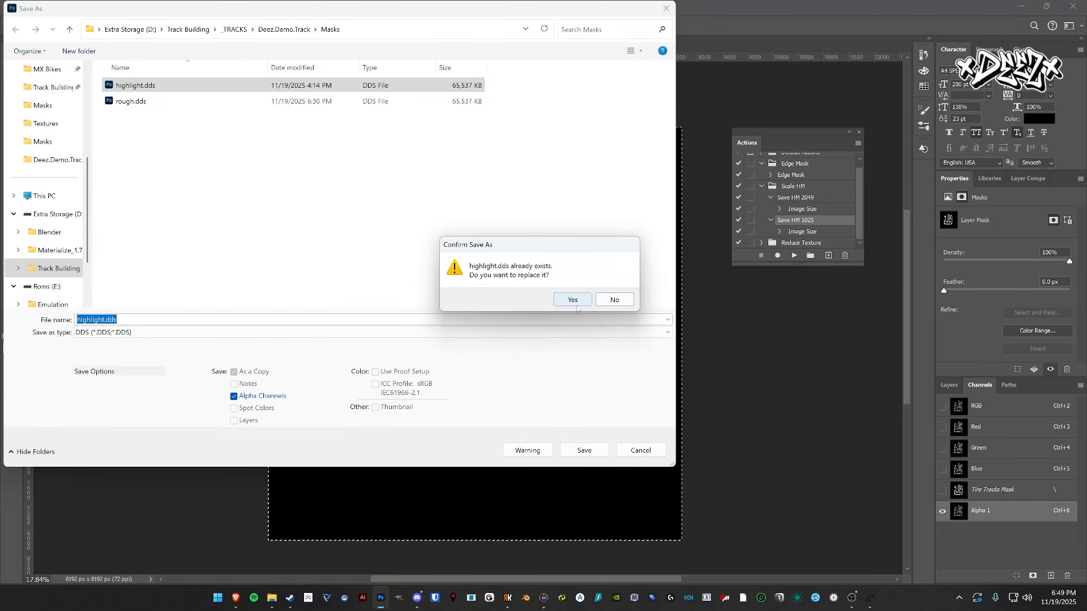
left_click(572, 300)
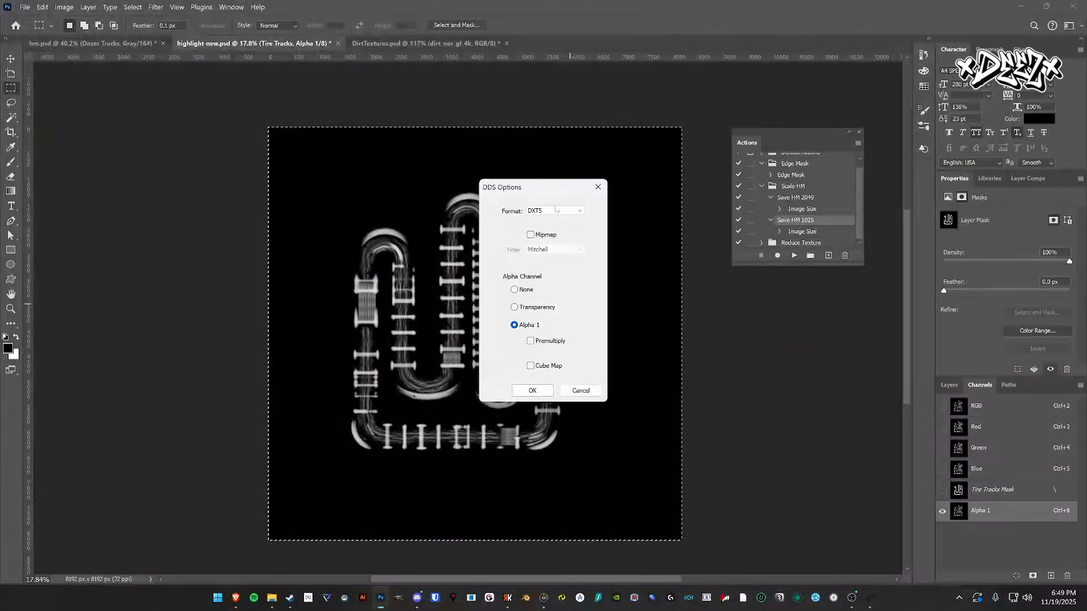
left_click(542, 389)
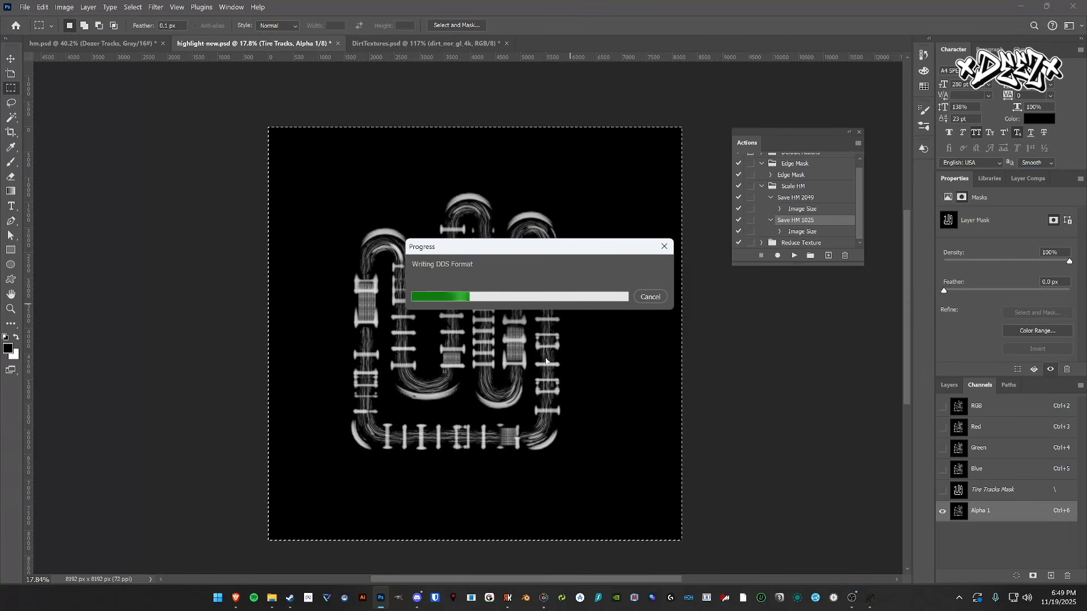
- Inspect the tire tracks, jump highlights and dozer patches pasted into the Alpha 1 channel
key("super")
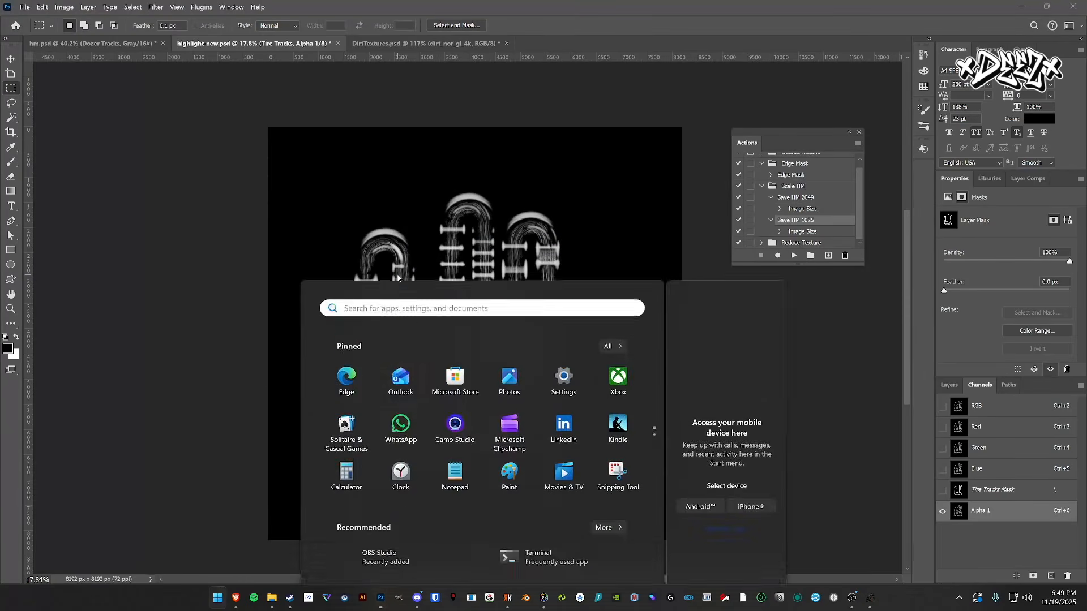
key("super")
scroll(408, 258, "up", 20)
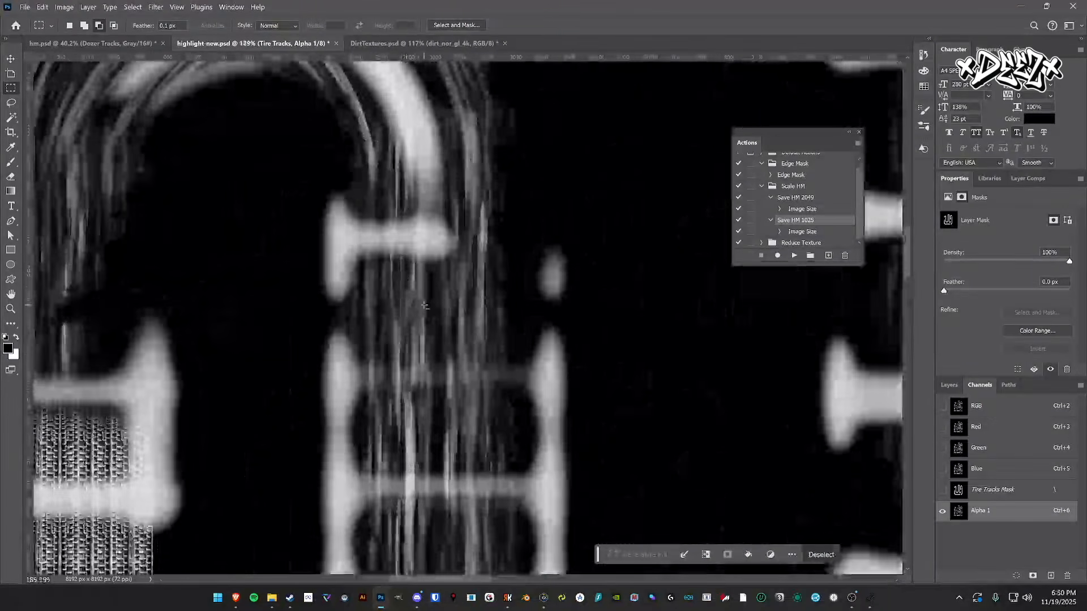
scroll(425, 307, "down", 10)
scroll(425, 307, "up", 1)
scroll(424, 306, "down", 2)
scroll(424, 306, "down", 8)
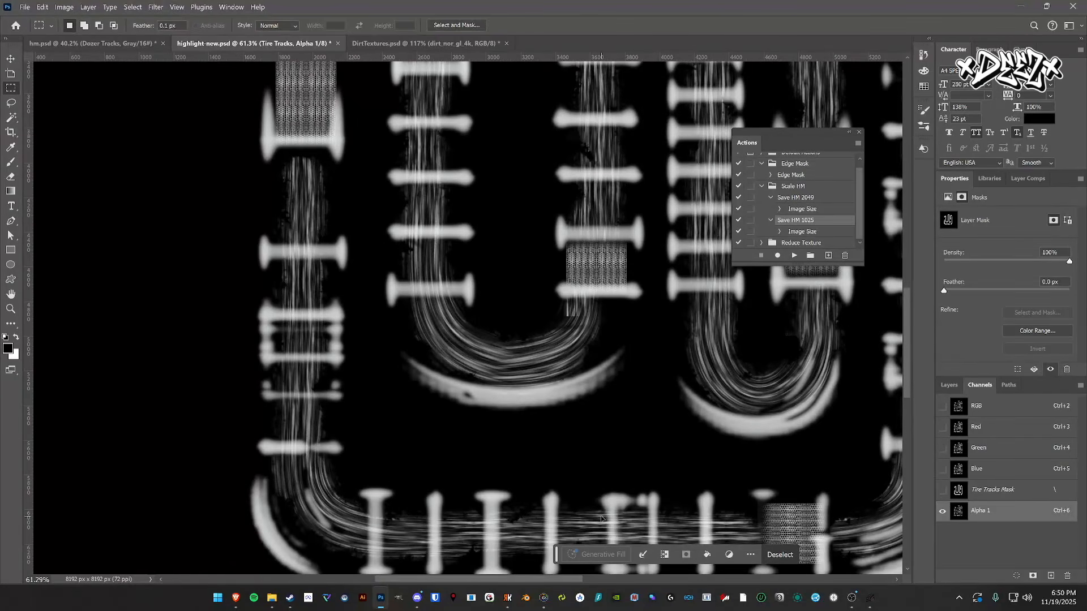
- Switch to Resolute MXB Track Builder Helper, enable Dual Heightmaps in the project settings and open the HMF heightmap selection
left_click(507, 598)
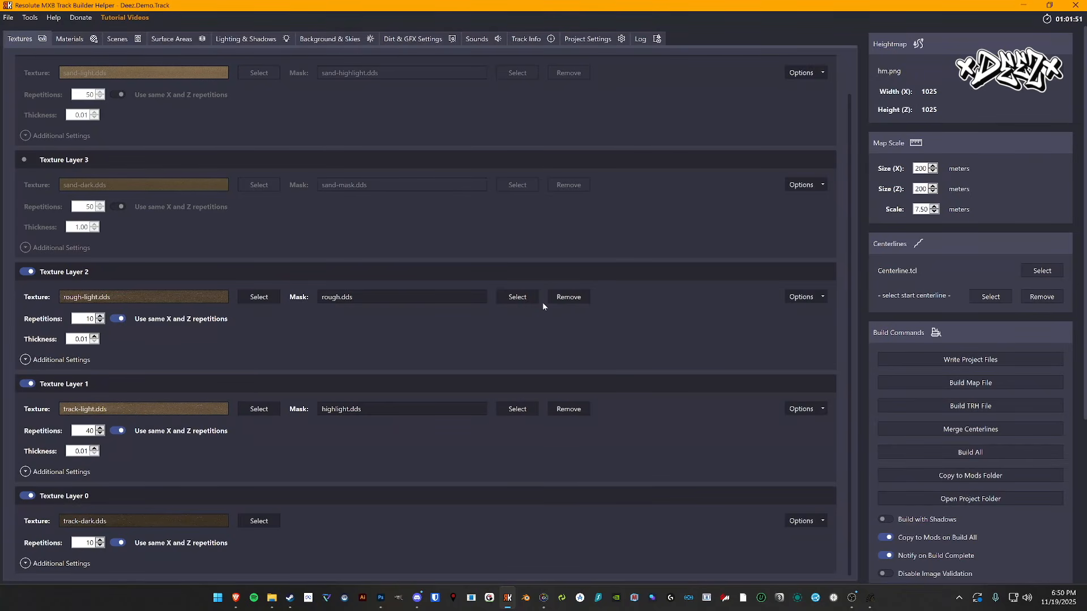
left_click(590, 39)
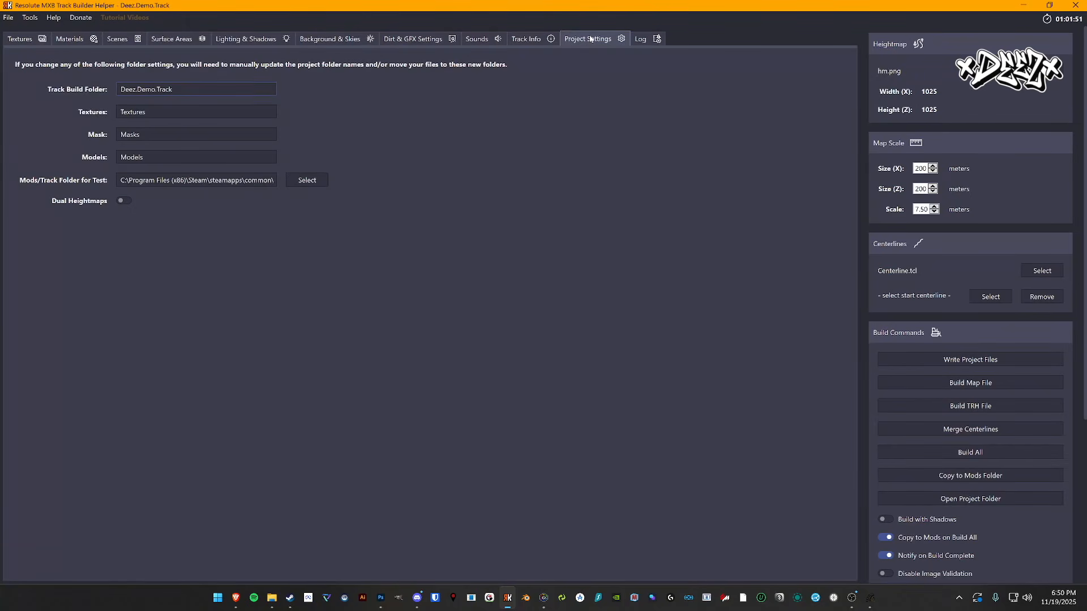
left_click(122, 201)
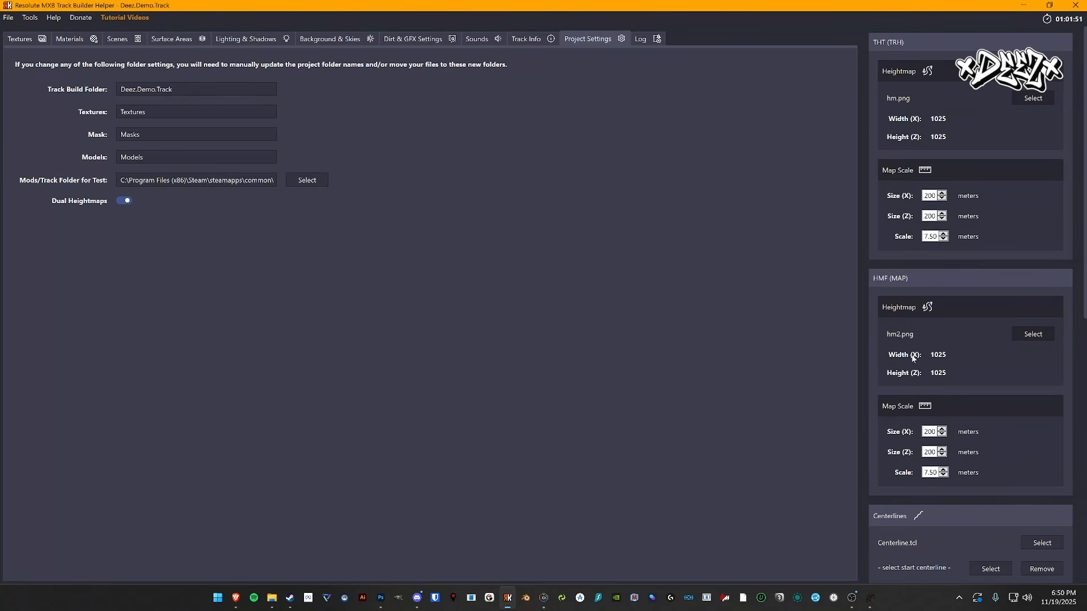
double_click(929, 431)
left_click(971, 413)
left_click(1030, 335)
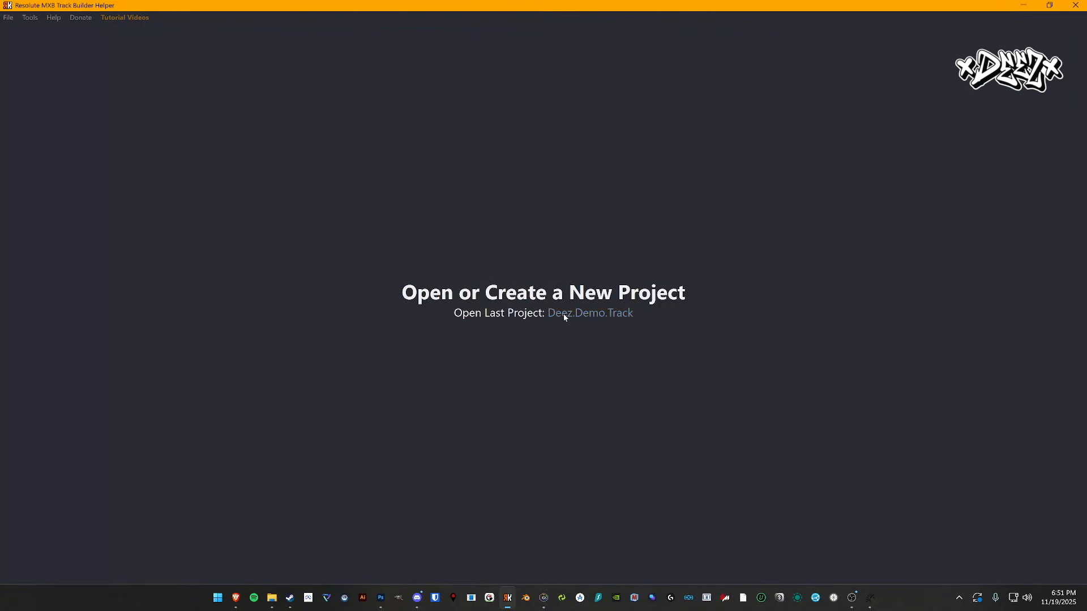
- Reopen the last project, Deez.Demo.Track, and enable Dual Heightmaps in its project settings
left_click(563, 315)
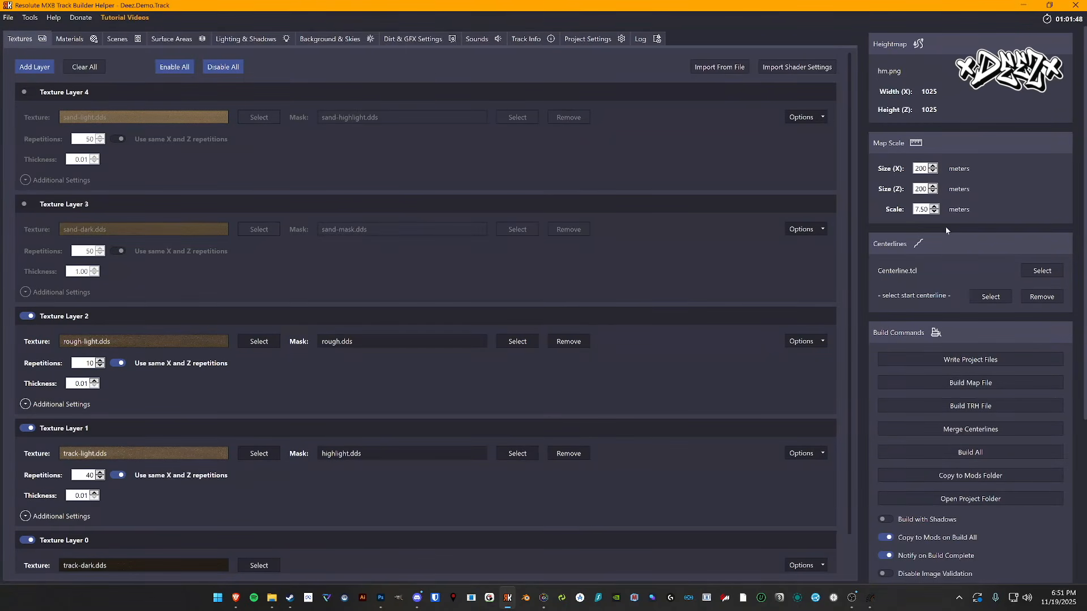
left_click(587, 39)
left_click(124, 200)
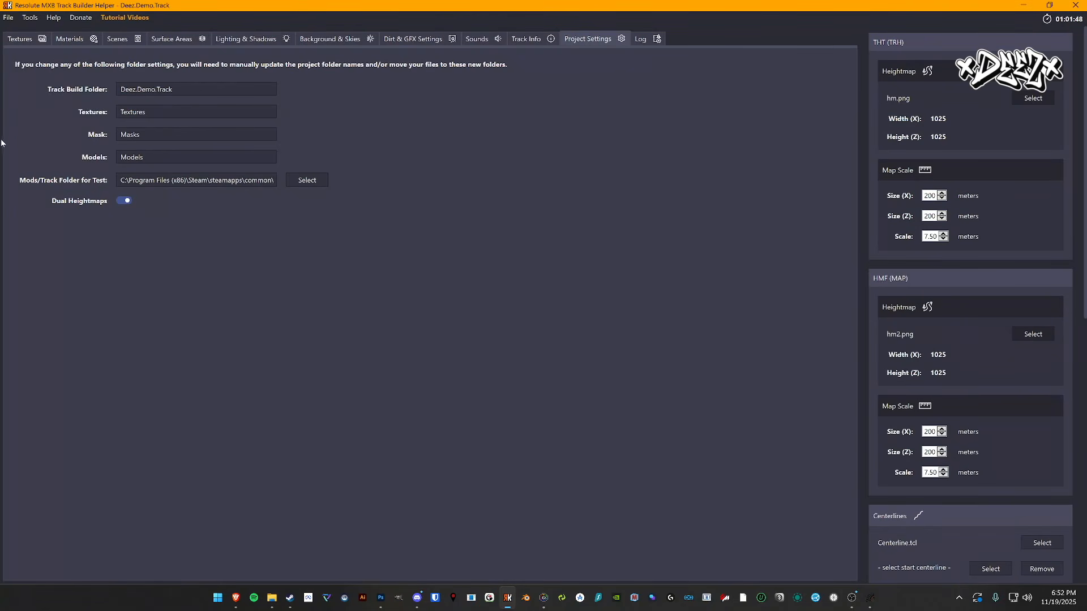
- Check the texture layers, then save the project and run the track build
left_click(39, 44)
scroll(178, 546, "down", 1)
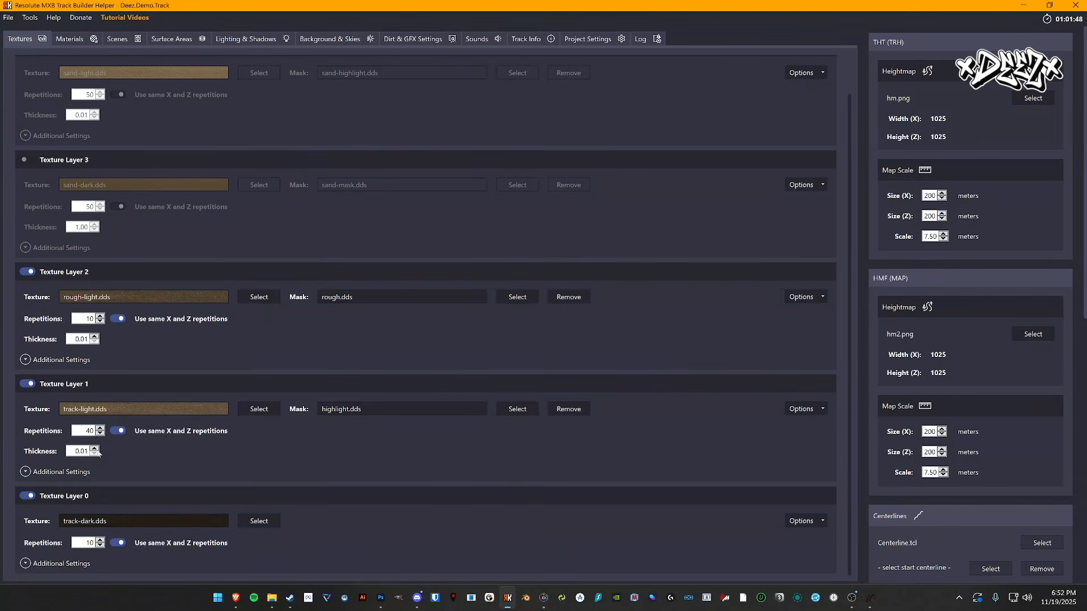
left_click(8, 18)
left_click(28, 66)
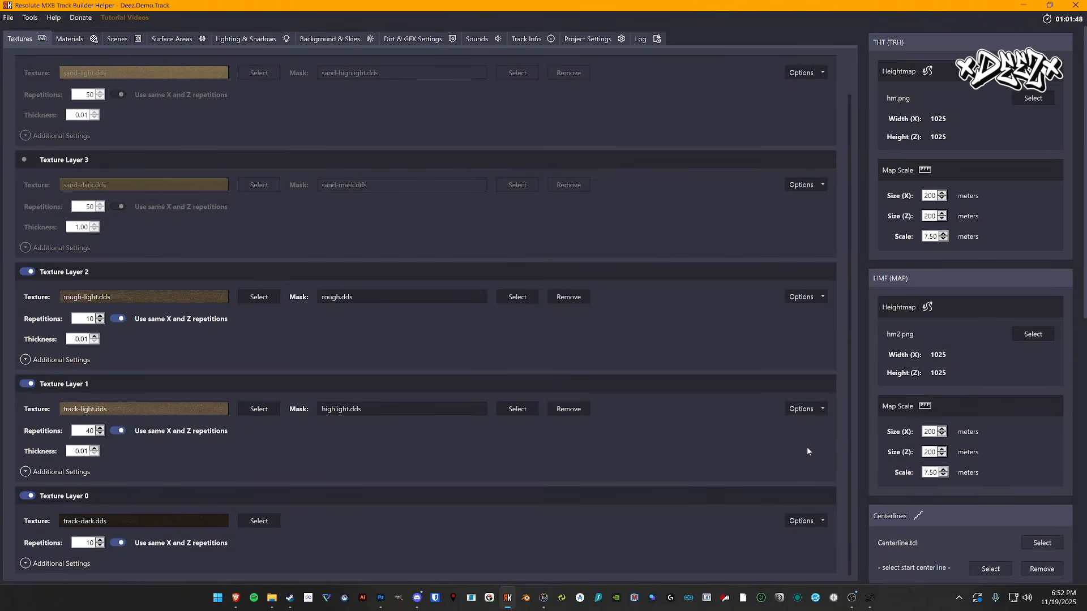
scroll(934, 415, "down", 3)
scroll(969, 505, "up", 1)
scroll(921, 447, "down", 4)
left_click(950, 400)
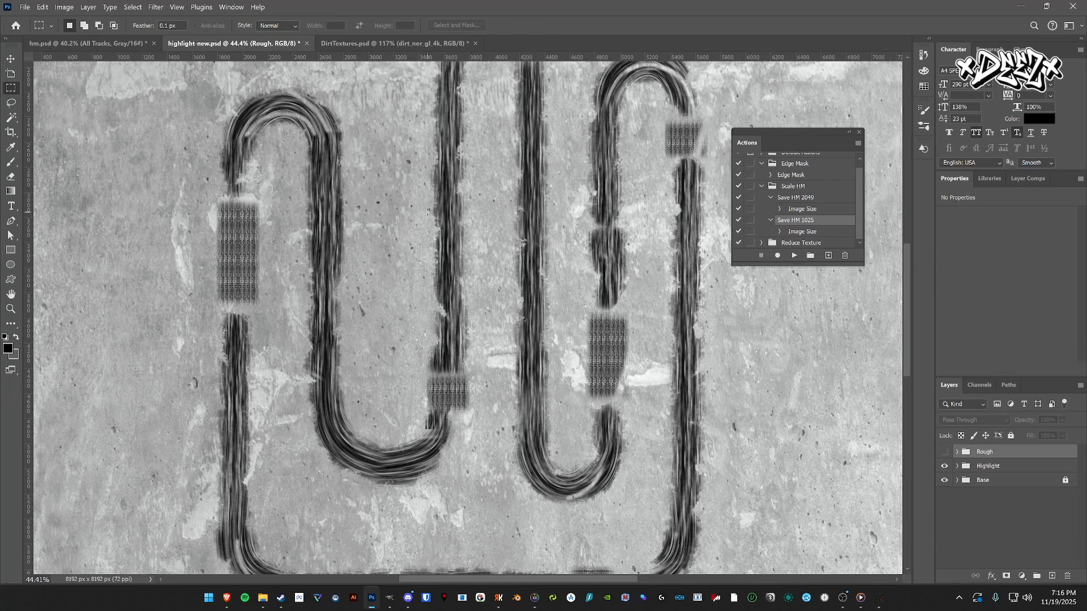
- In highlight-new.psd in Photoshop, compare the track mask with the Base group's Layer 1 texture hidden and shown
scroll(521, 254, "down", 2)
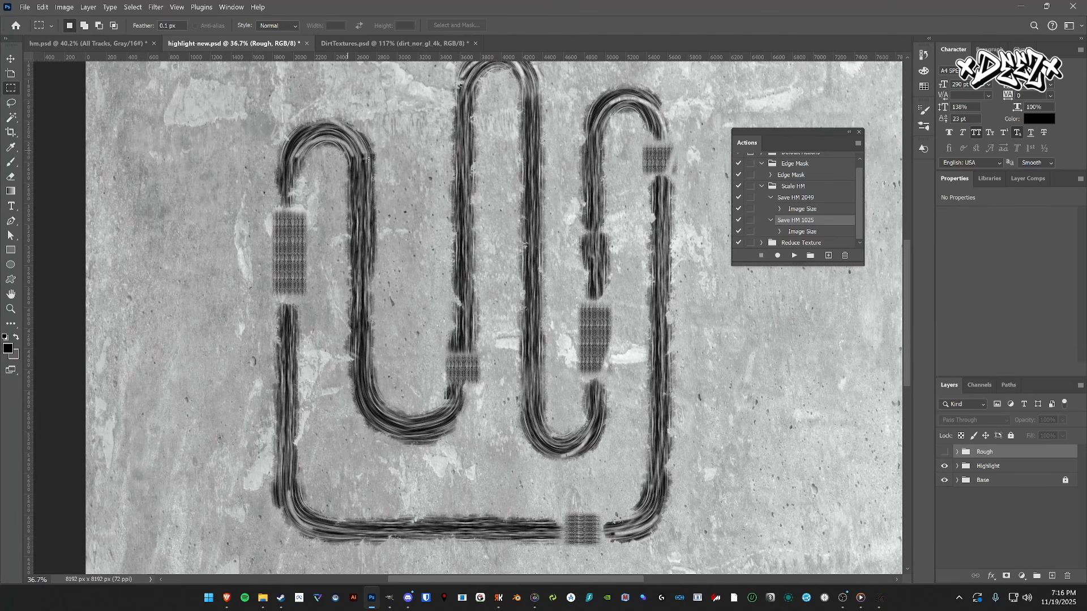
scroll(400, 200, "down", 1)
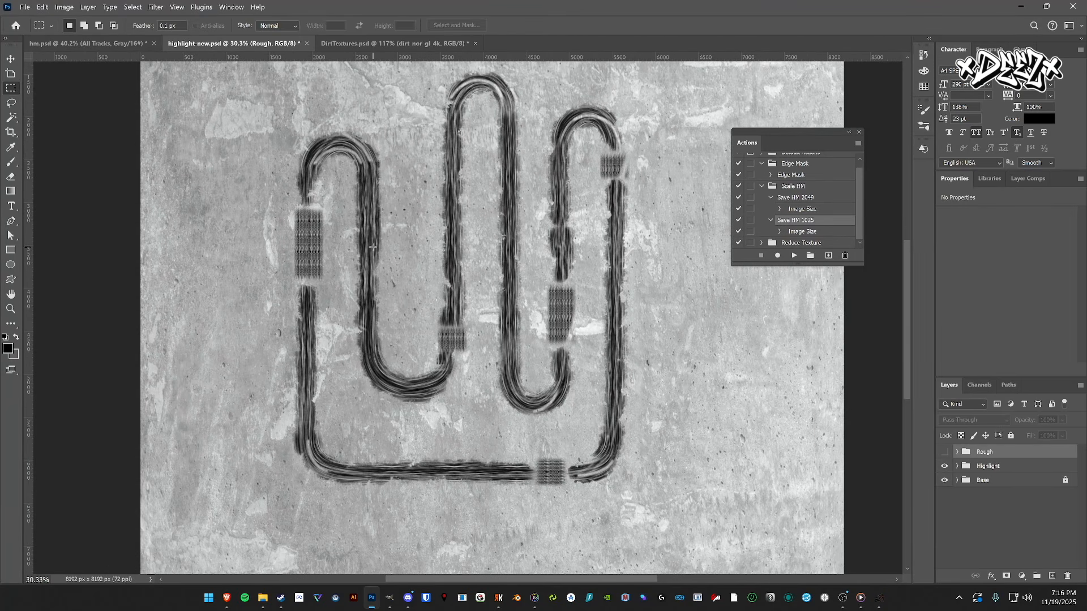
left_click(961, 480)
left_click(943, 499)
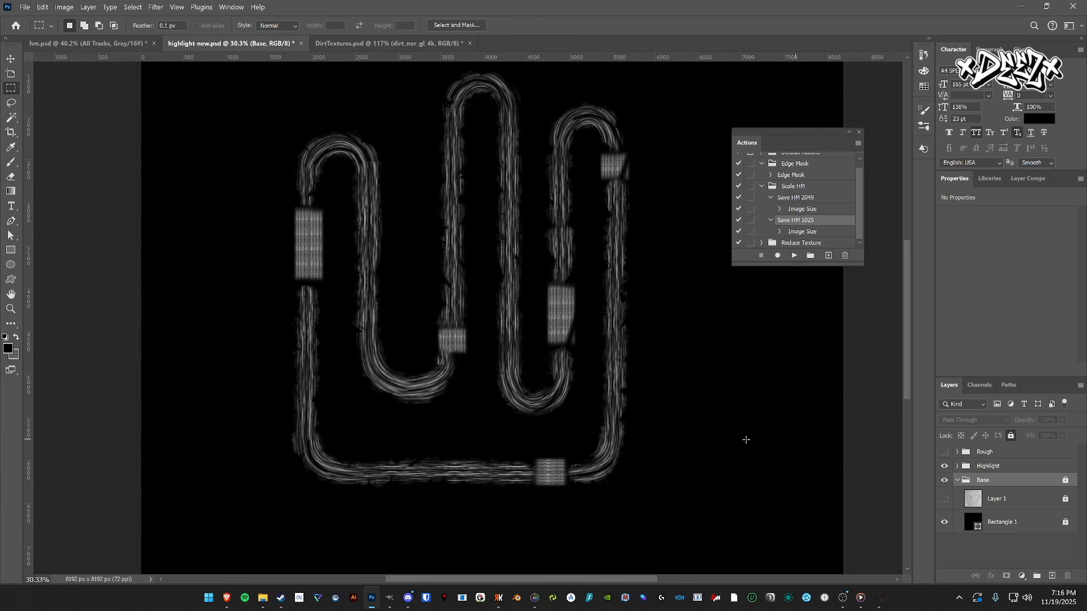
left_click(943, 499)
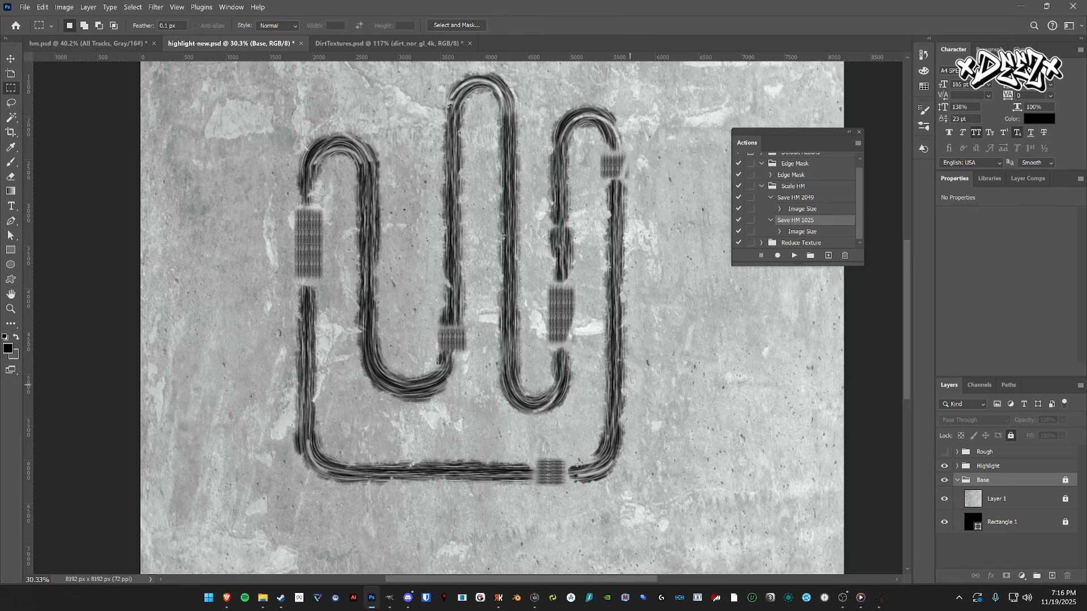
left_click(944, 498)
left_click(944, 498)
left_click(956, 479)
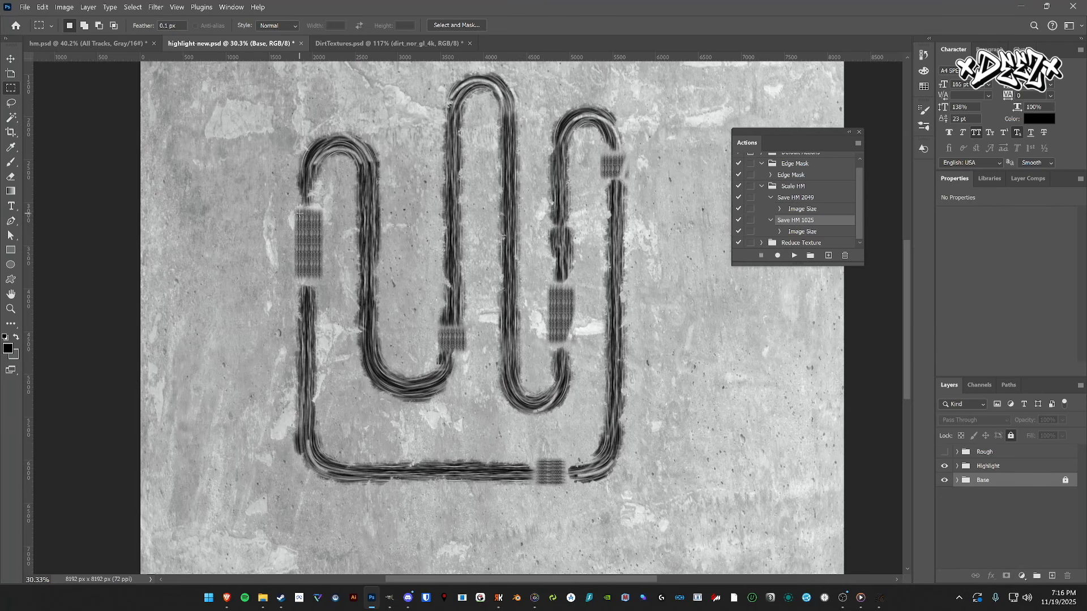
- Expand the Highlight group, select the Dozer Tracks group's mask and check the group's visibility at the outer straight's long dozer patch
scroll(298, 215, "up", 5)
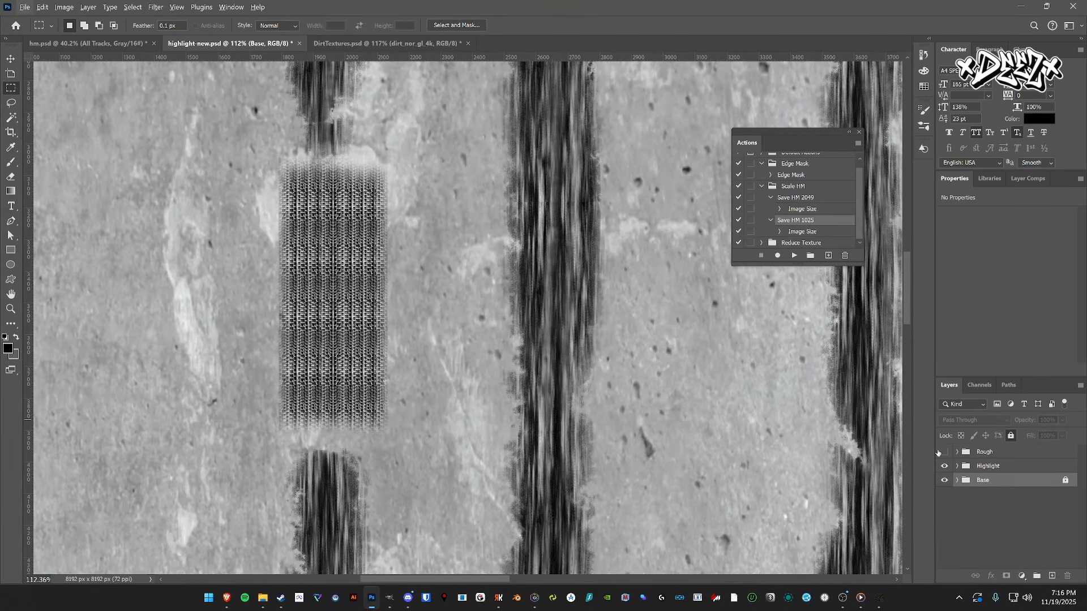
left_click(956, 467)
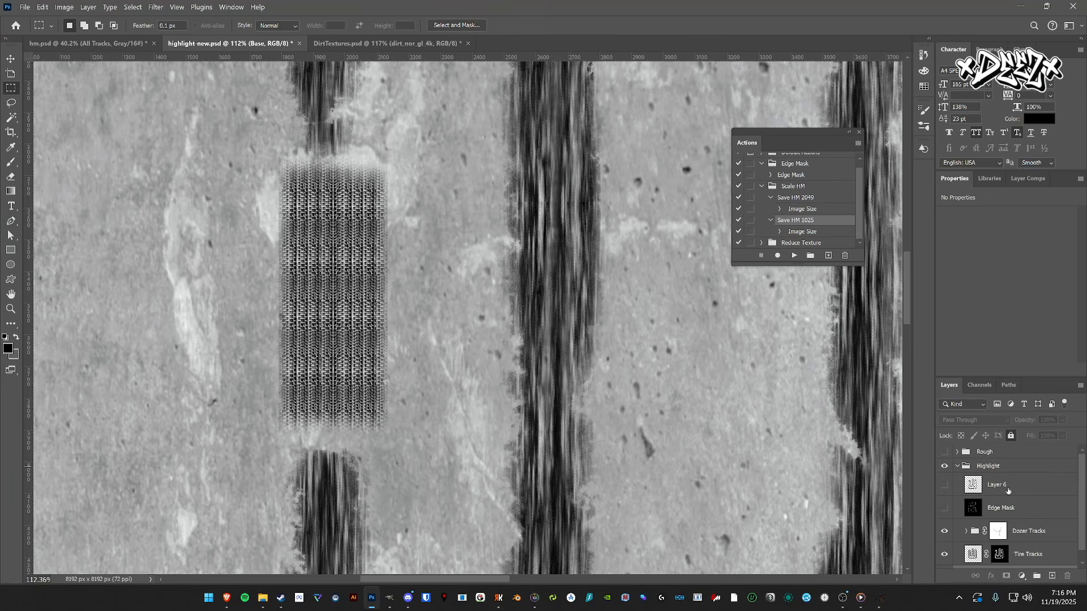
left_click(1023, 530)
left_click(944, 531)
left_click(944, 530)
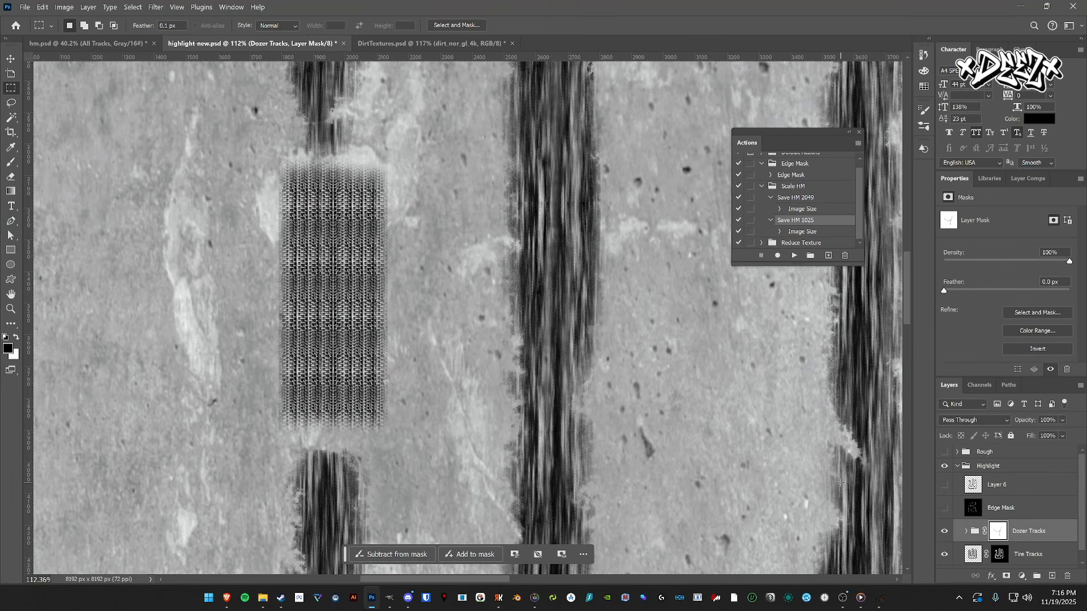
scroll(217, 165, "up", 2)
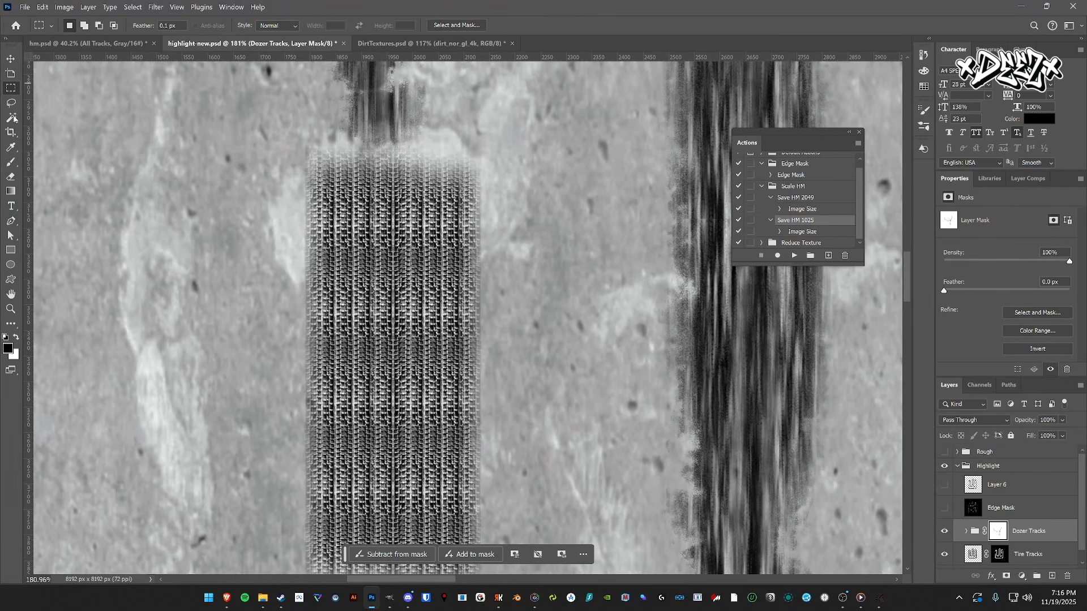
- Try a smaller black brush stroke on the Dozer Tracks mask along the long dozer patch's left edge, and undo it
left_click(10, 162)
key("bracketleft")
key("bracketleft")
left_click_drag(301, 158, 308, 396)
key("ctrl+z")
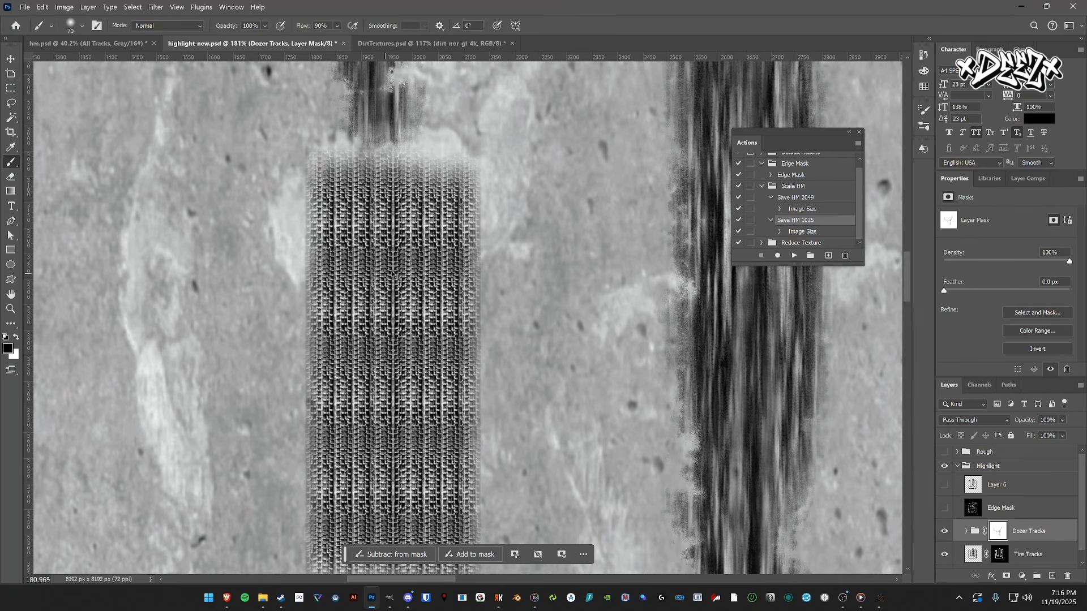
scroll(454, 246, "down", 7)
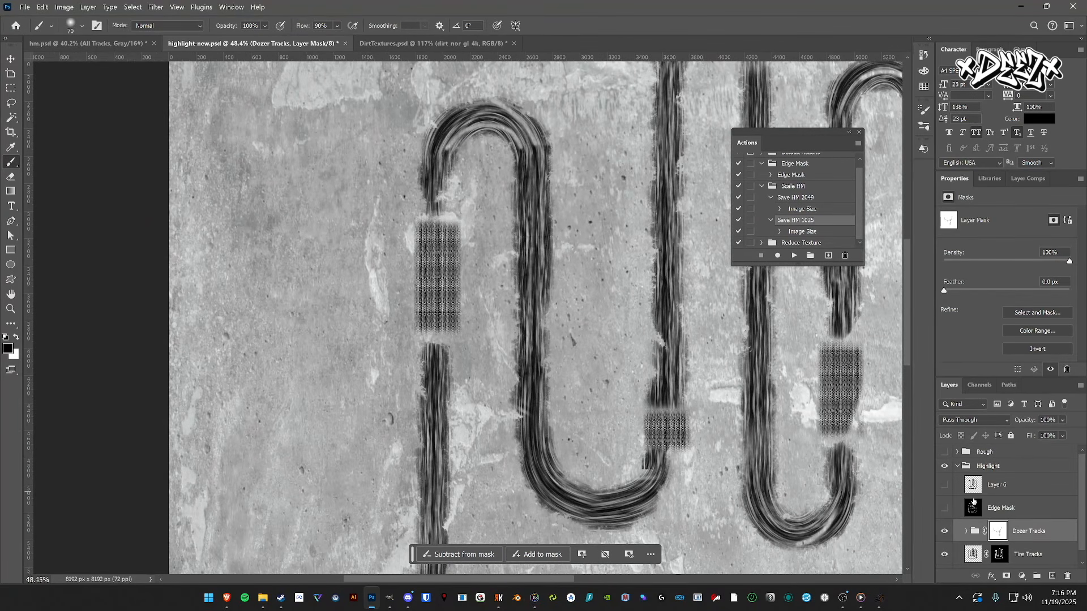
- Compare the highlight mask across the whole track with the Edge Mask layer shown and hidden, leaving it hidden
left_click(944, 510)
scroll(561, 330, "down", 1)
scroll(622, 308, "right", 3)
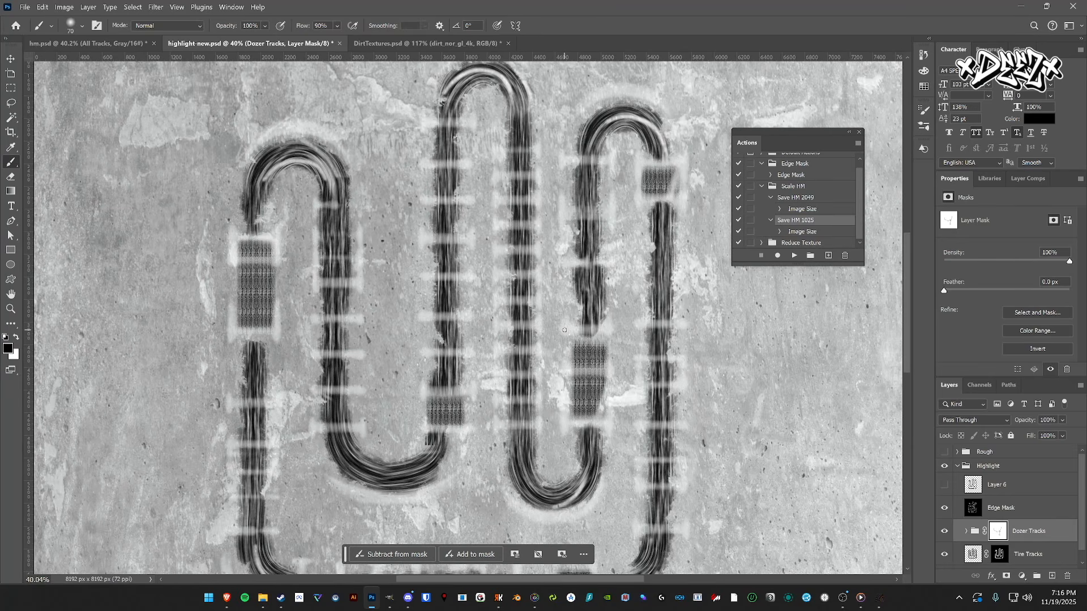
scroll(515, 279, "down", 1)
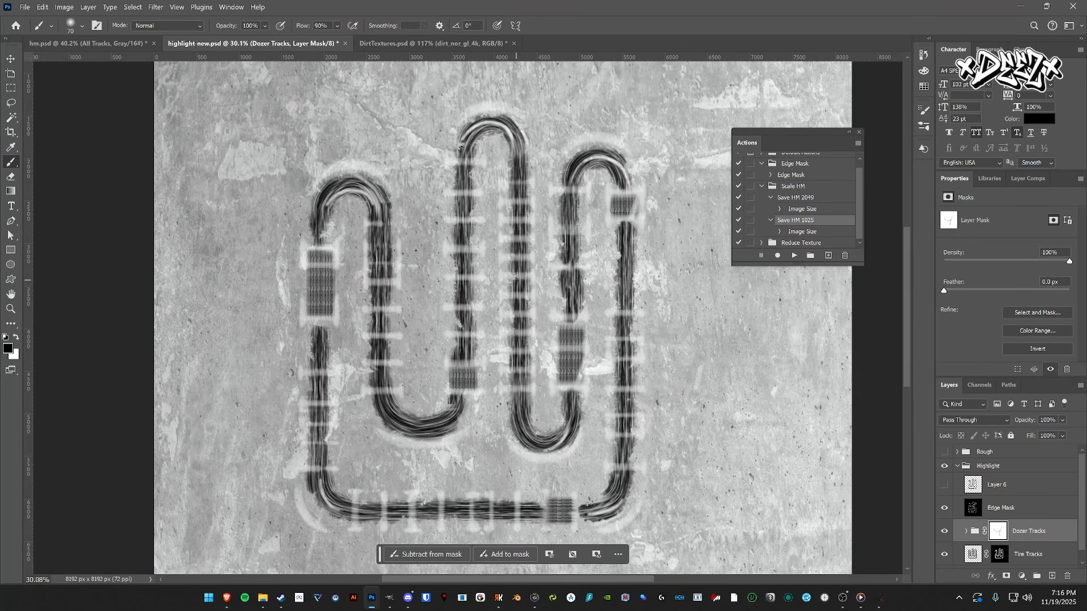
left_click(944, 507)
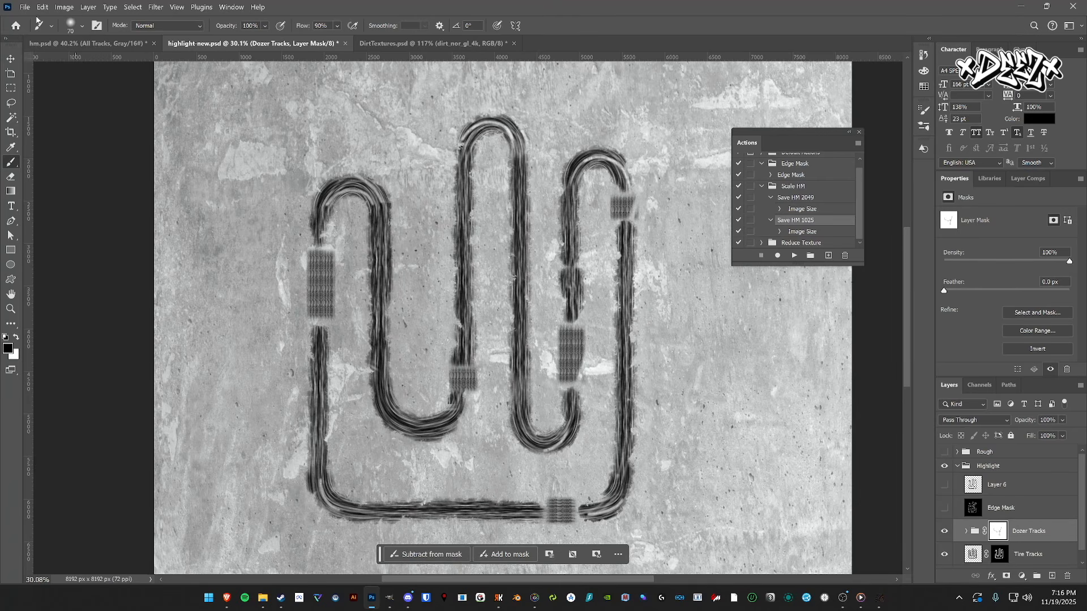
- Switch to GIMP, check the Normal Map filter's Flip X option on the highlight-norm image, and cancel the filter
left_click(389, 598)
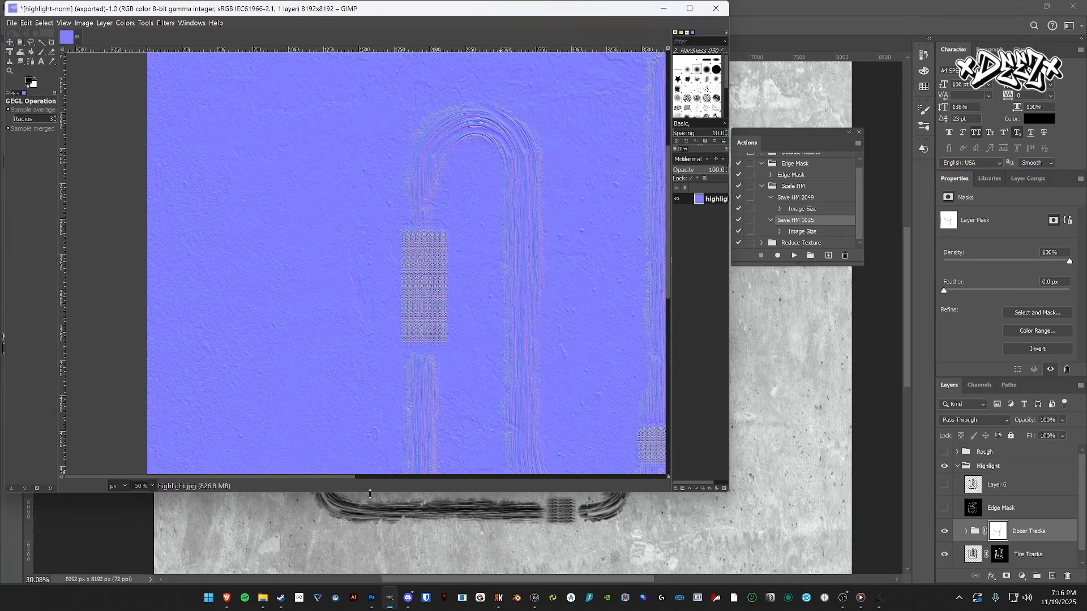
left_click(171, 24)
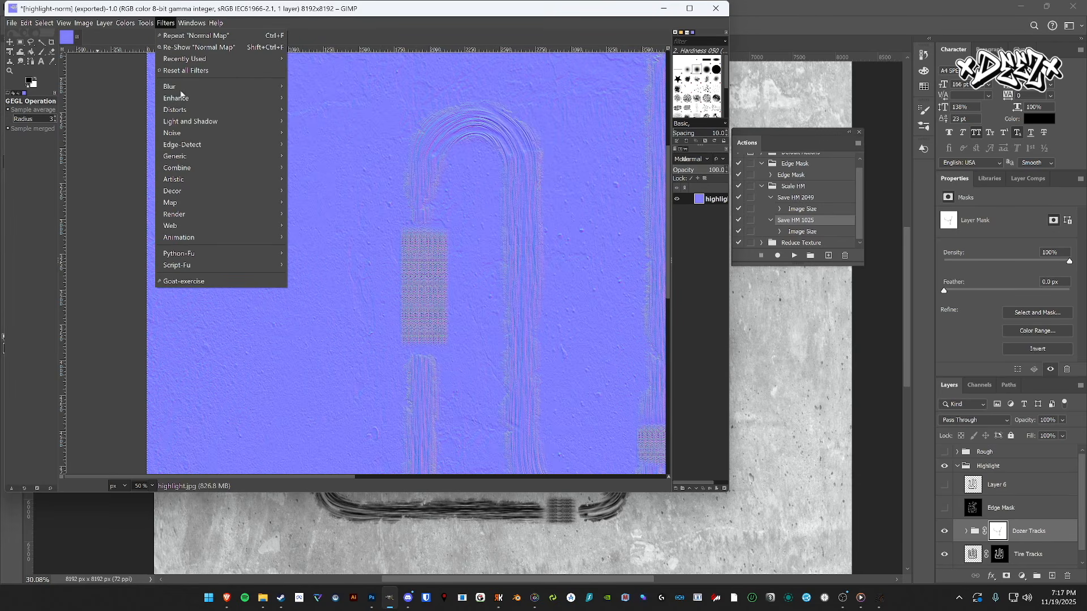
mouse_move(200, 157)
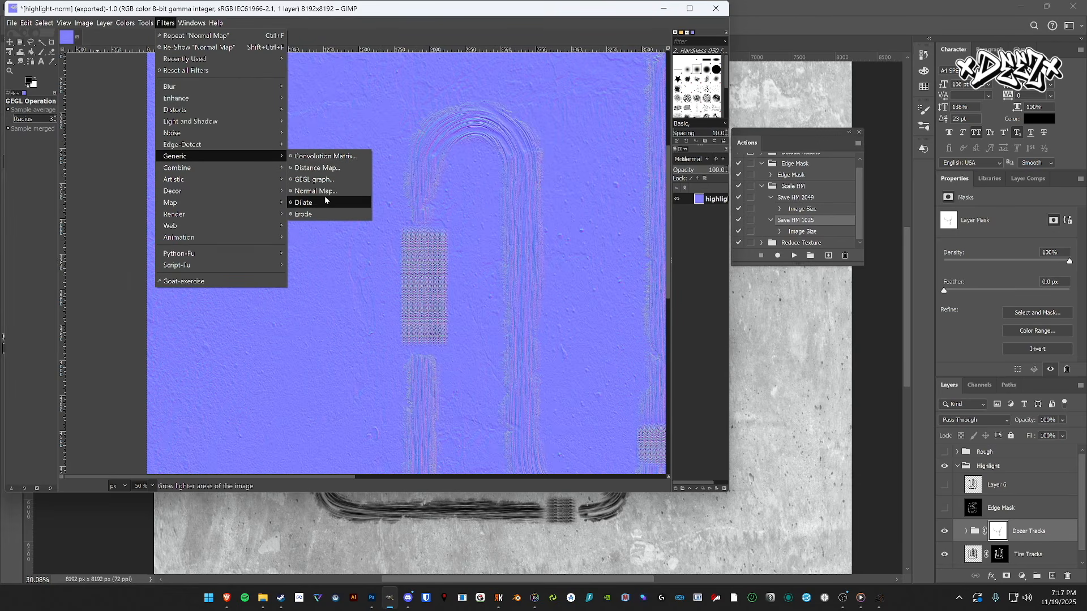
left_click(334, 191)
left_click(147, 176)
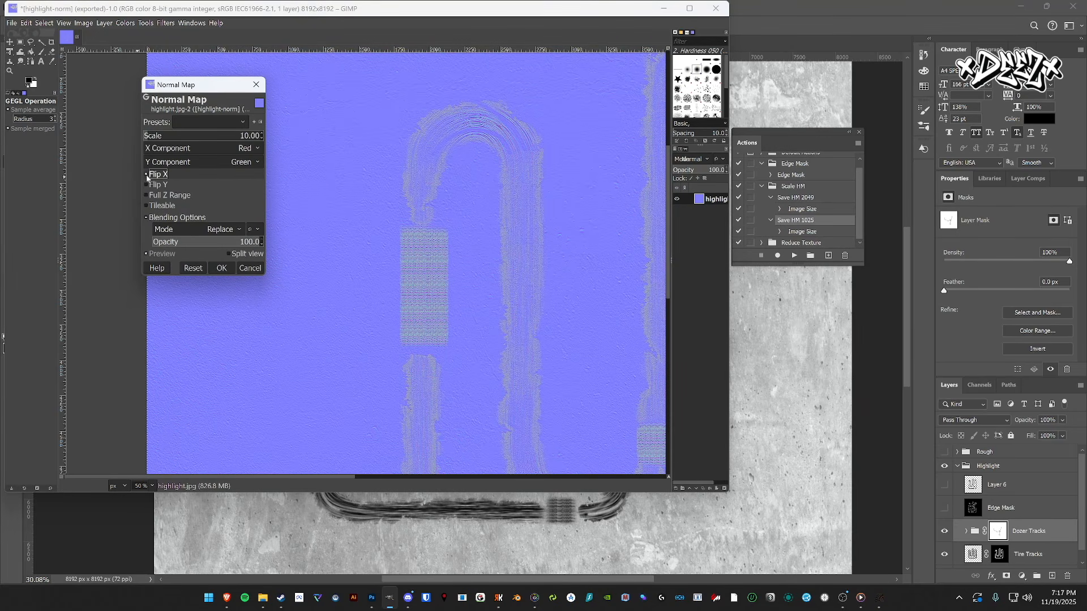
left_click(246, 269)
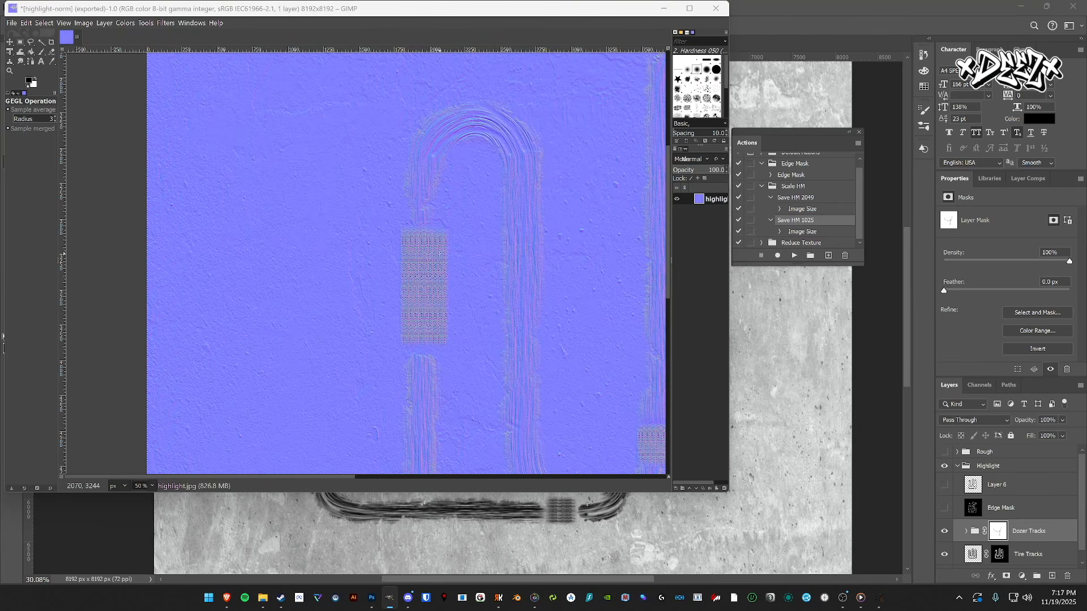
- Return to highlight-new.psd in Photoshop and examine the tire and dozer track patterns up close and across the full layout
left_click(787, 29)
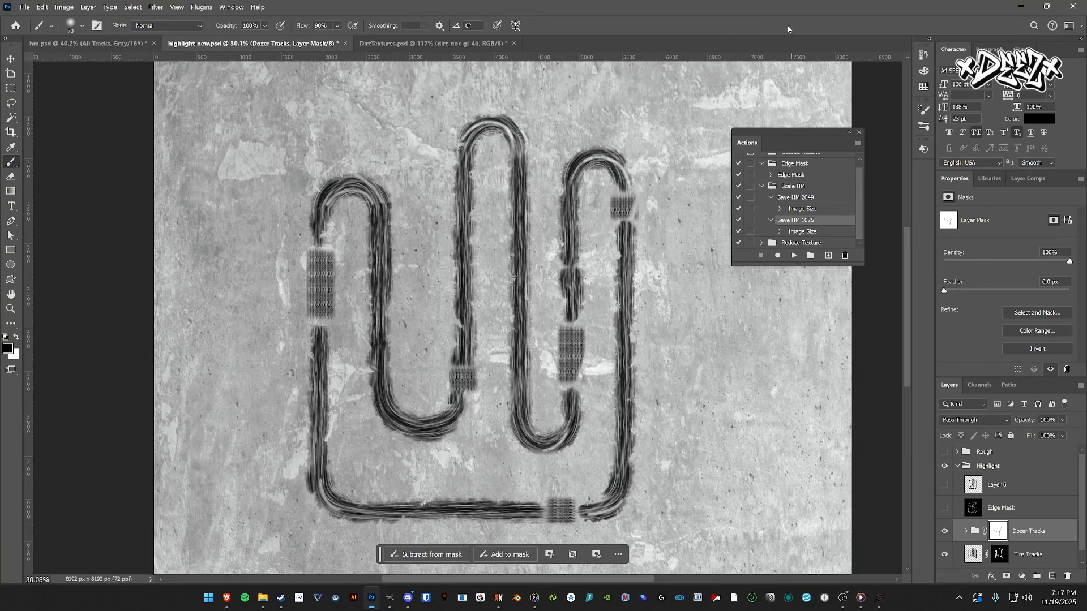
scroll(431, 356, "up", 5)
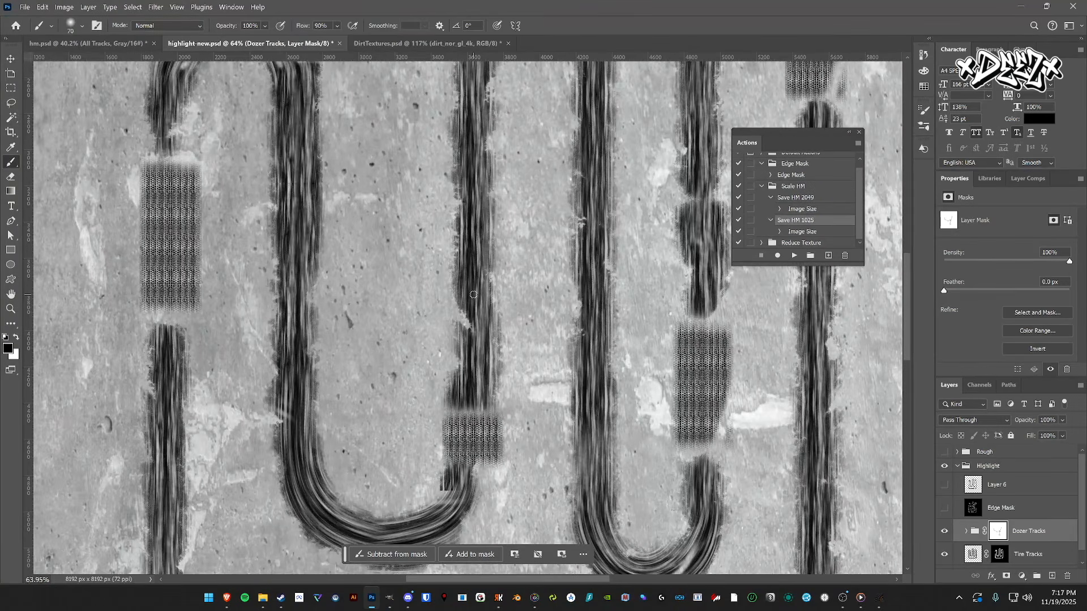
scroll(473, 294, "down", 6)
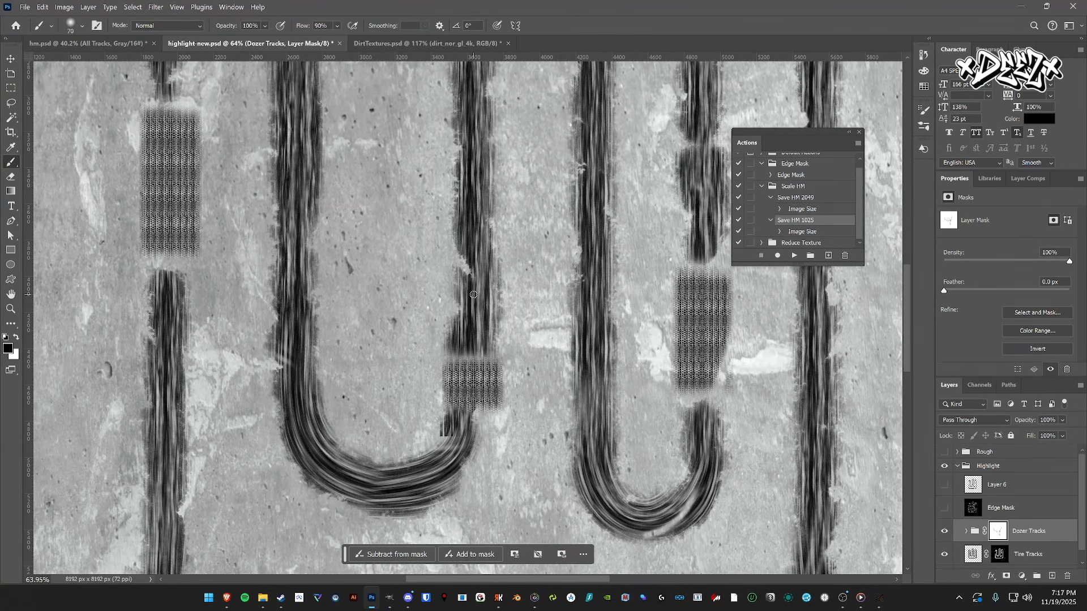
scroll(473, 295, "down", 4)
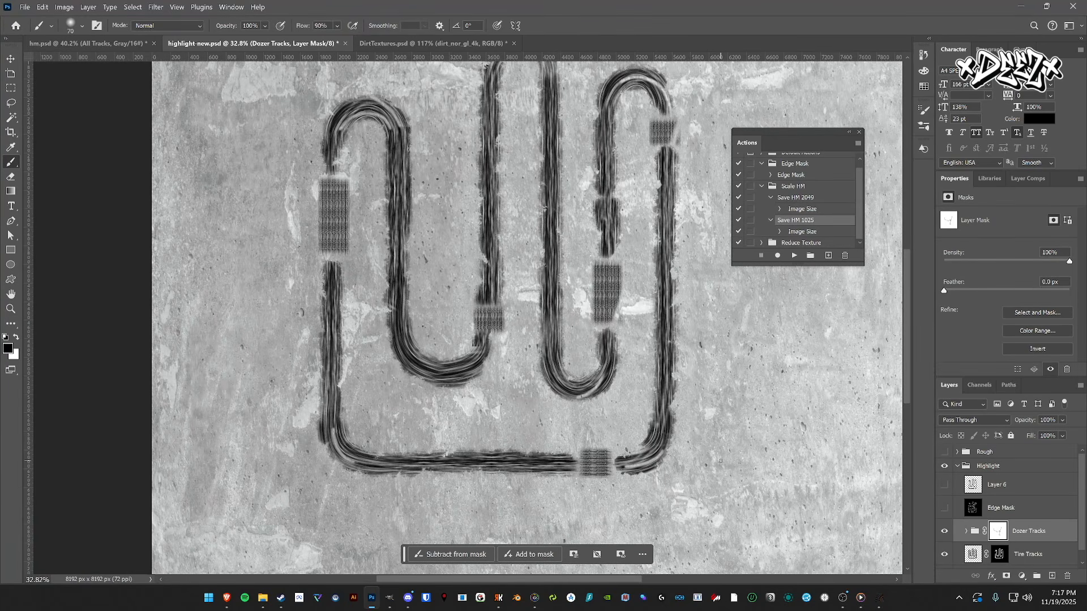
- Switch to MX Bikes and examine the built track from above, comparing the tire-track shading along the middle straights and bends
mouse_move(880, 599)
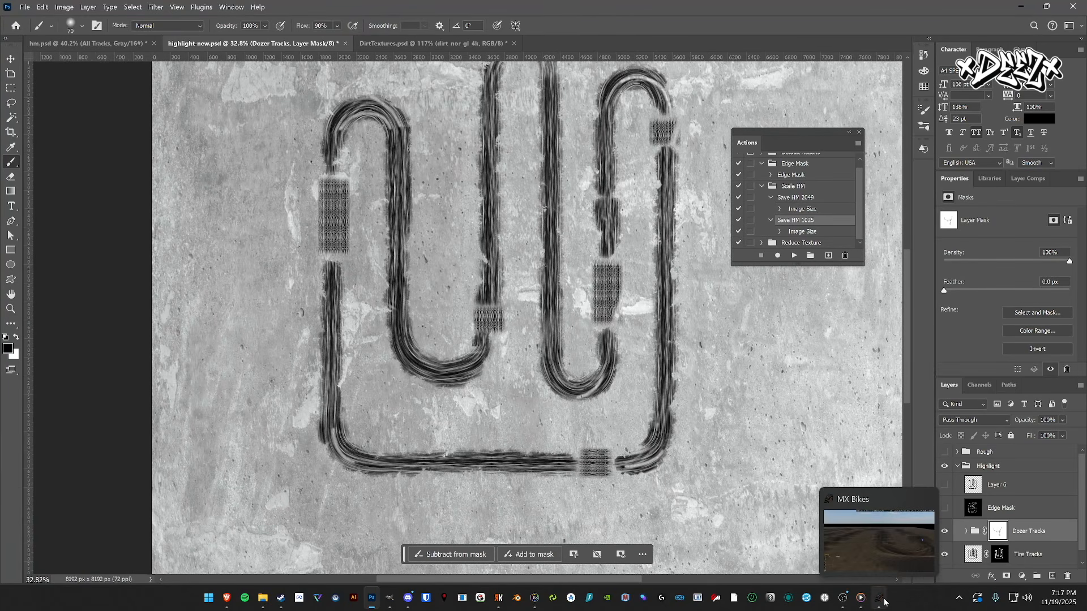
left_click(882, 599)
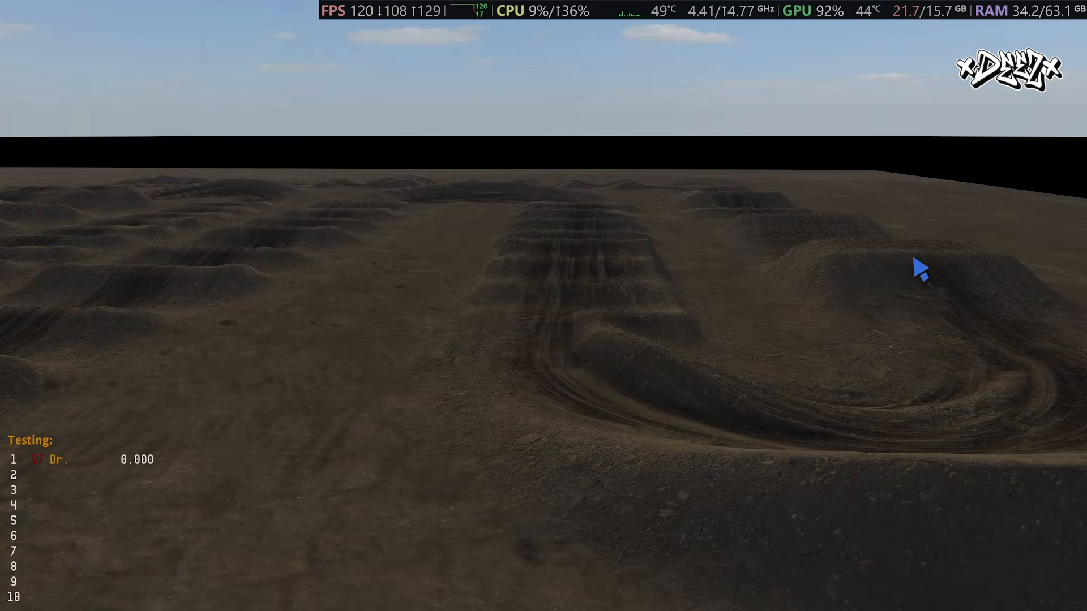
left_click_drag(913, 258, 820, 317)
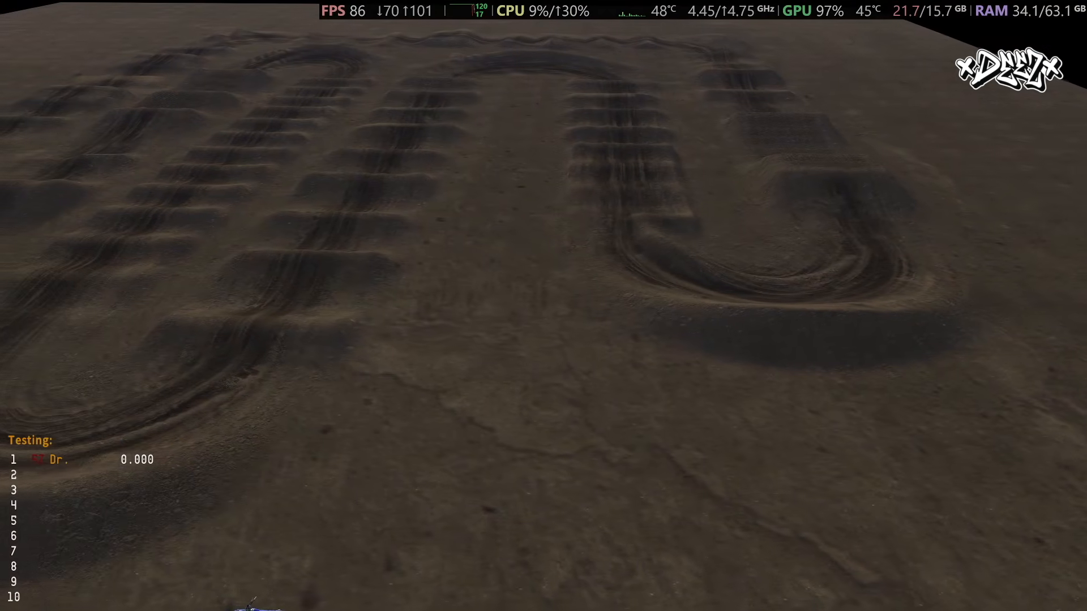
key("Left")
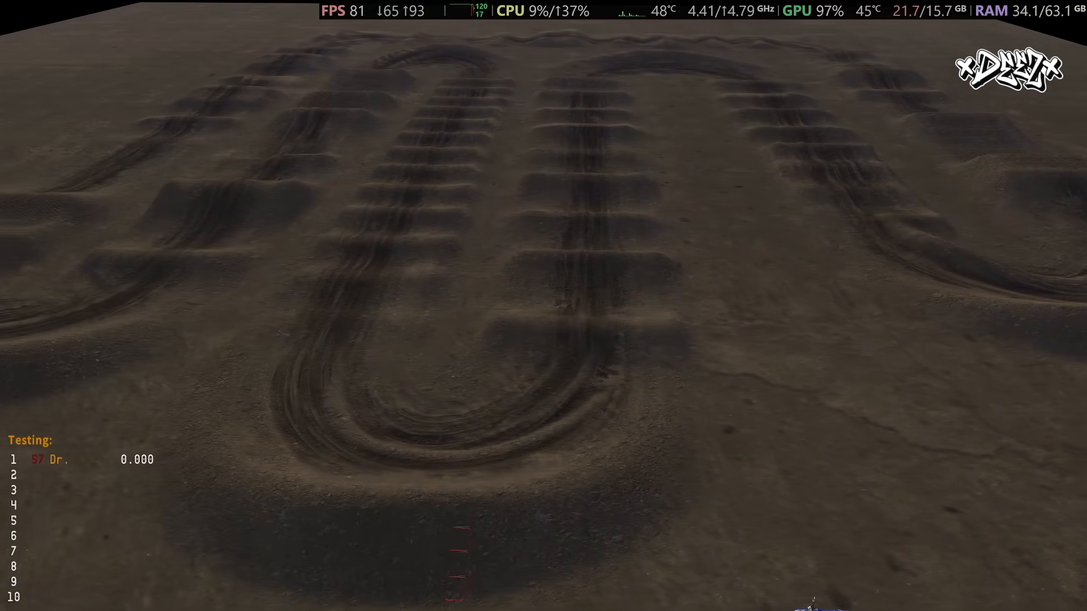
key("Left")
key("Right")
key("Right")
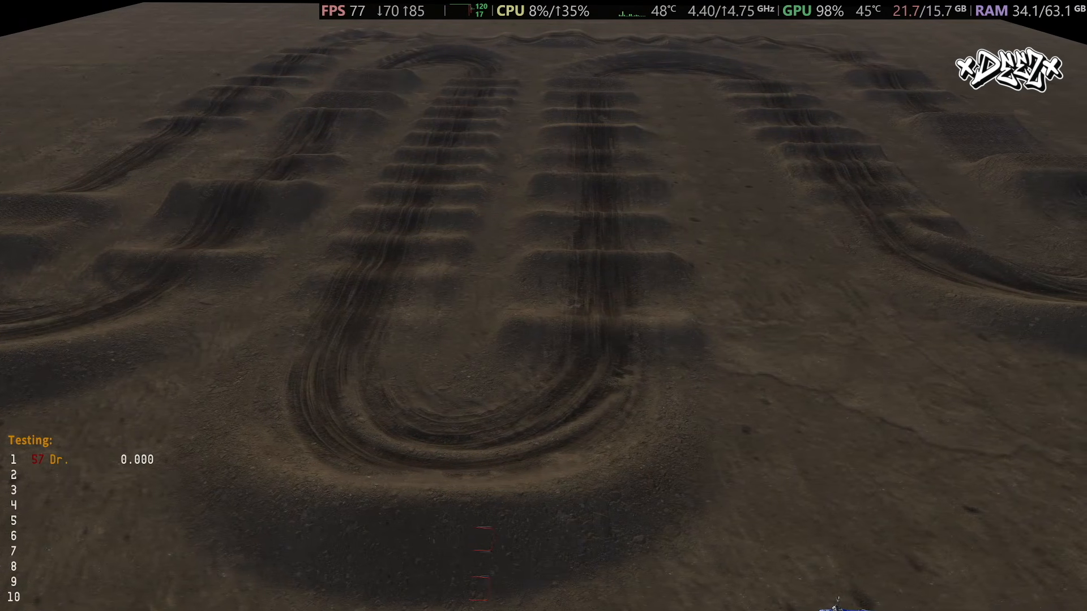
key("Right")
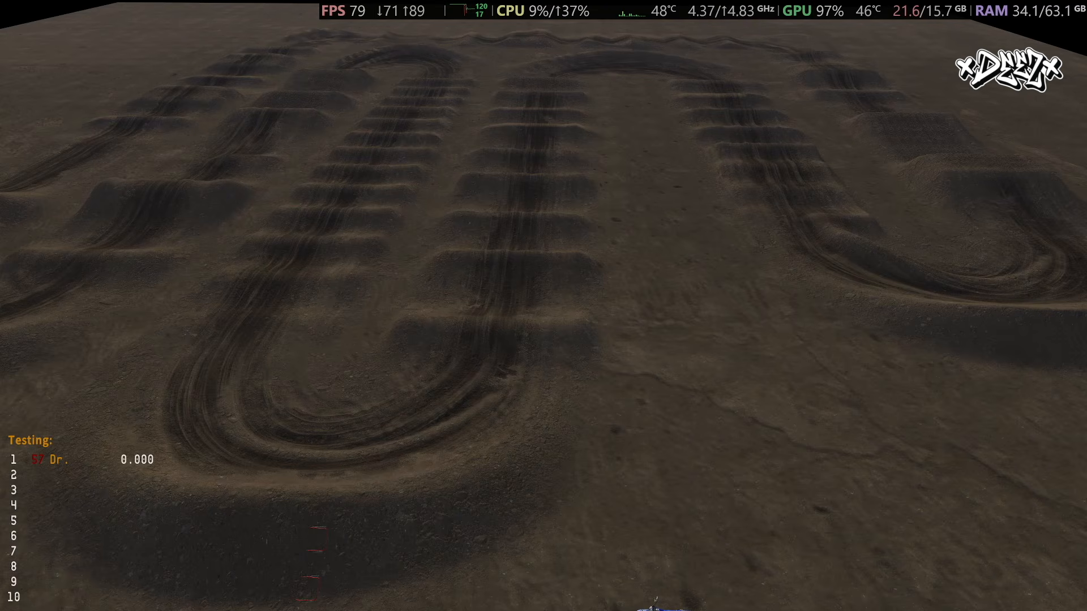
key("w")
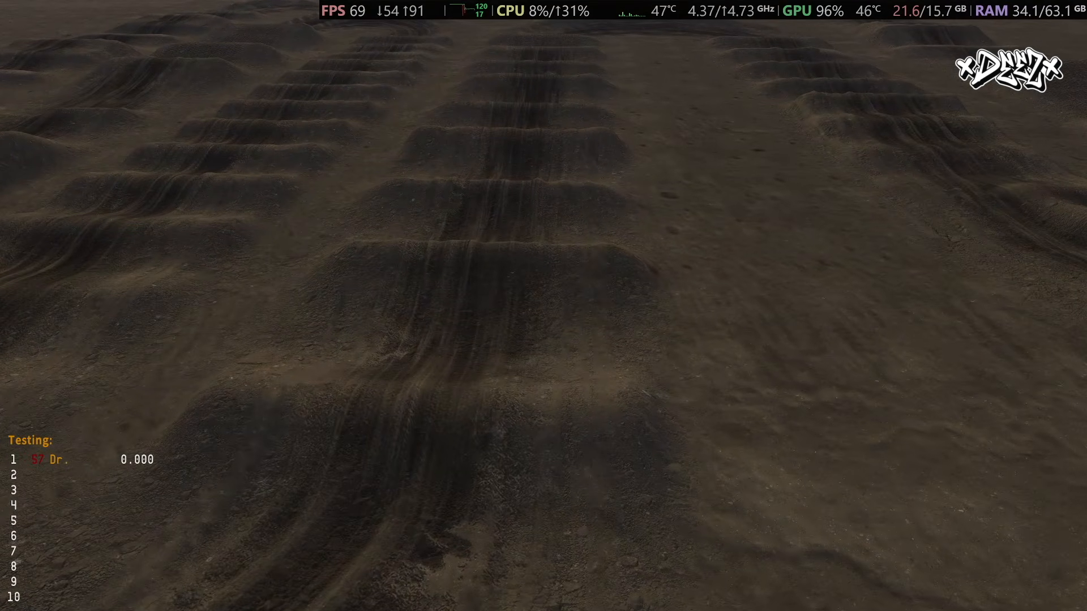
key("s")
key("s")
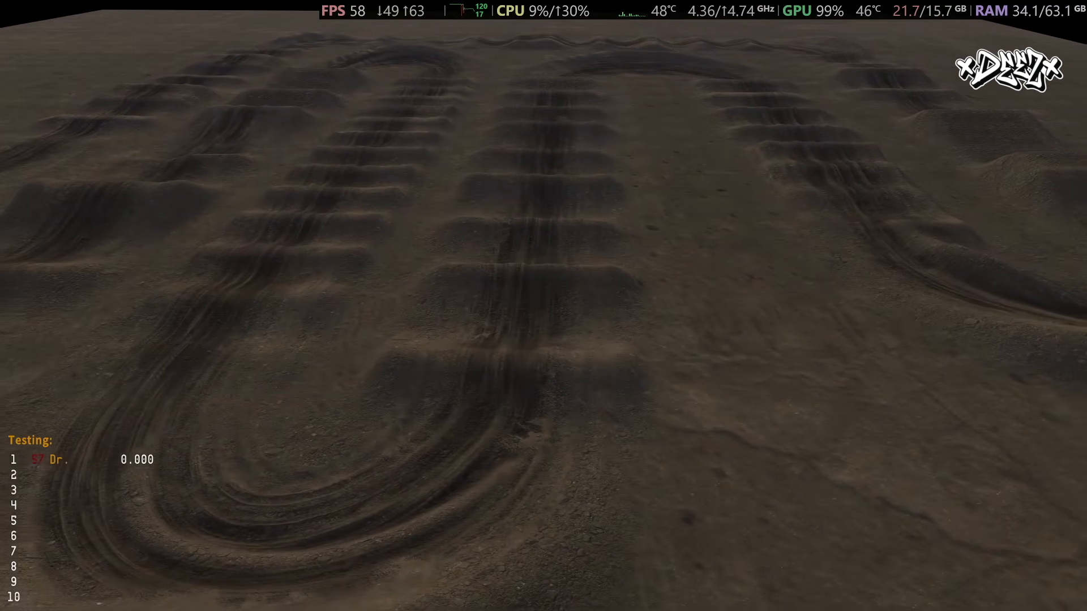
- Inspect the outer bend's berm and the adjoining rutted roller lane up close for texture and normal-map detail
key("w")
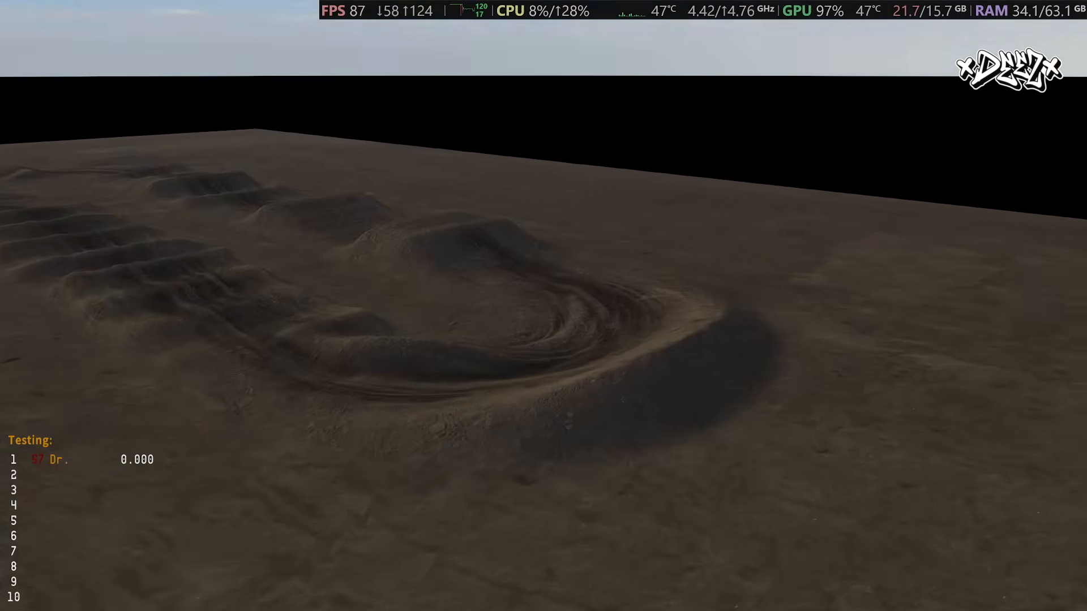
key("s")
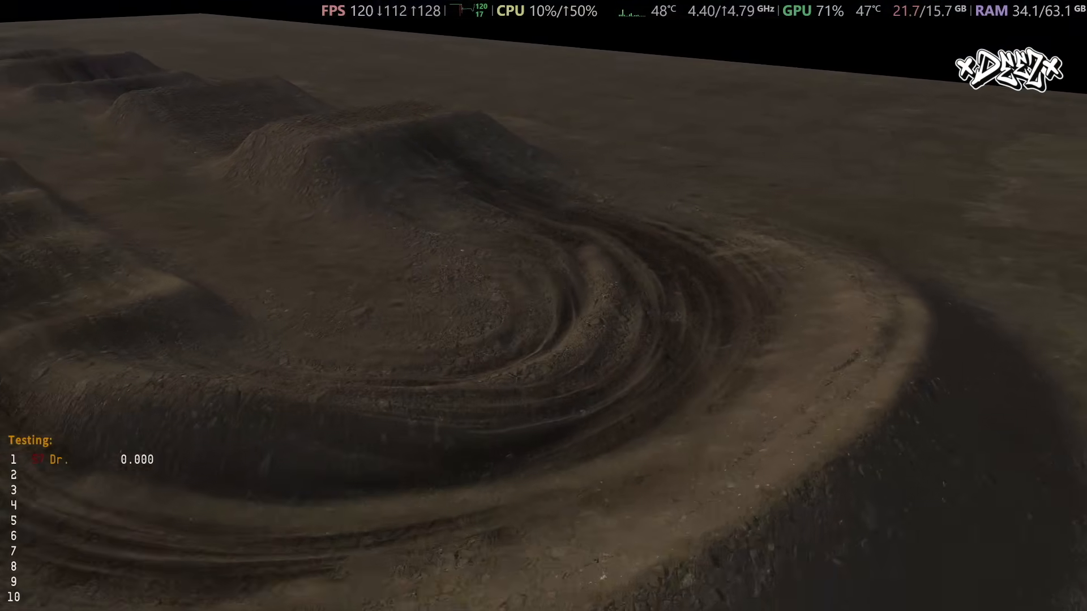
key("s")
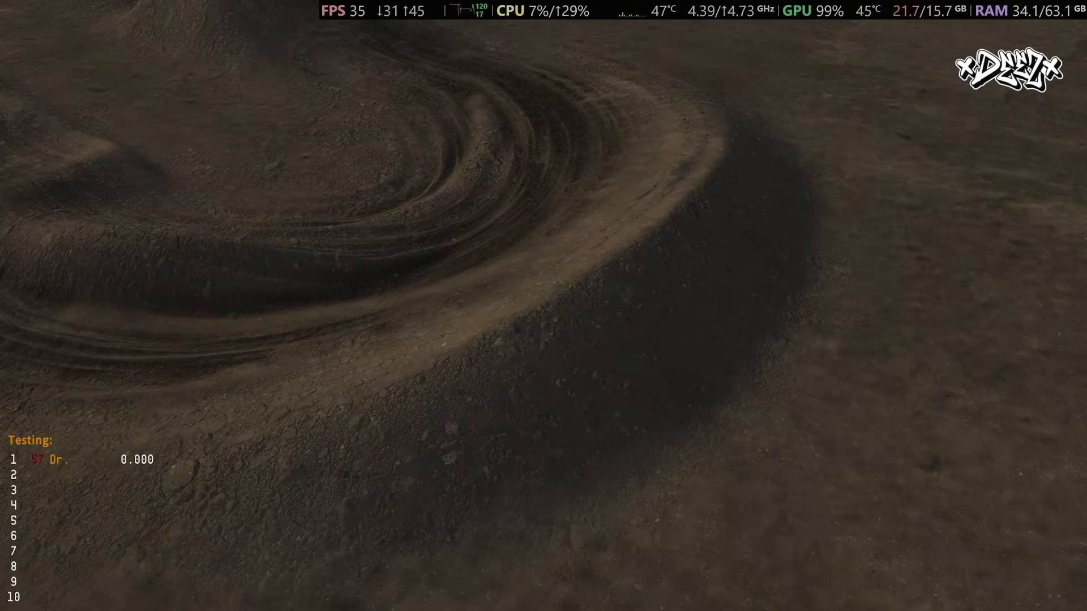
key("w")
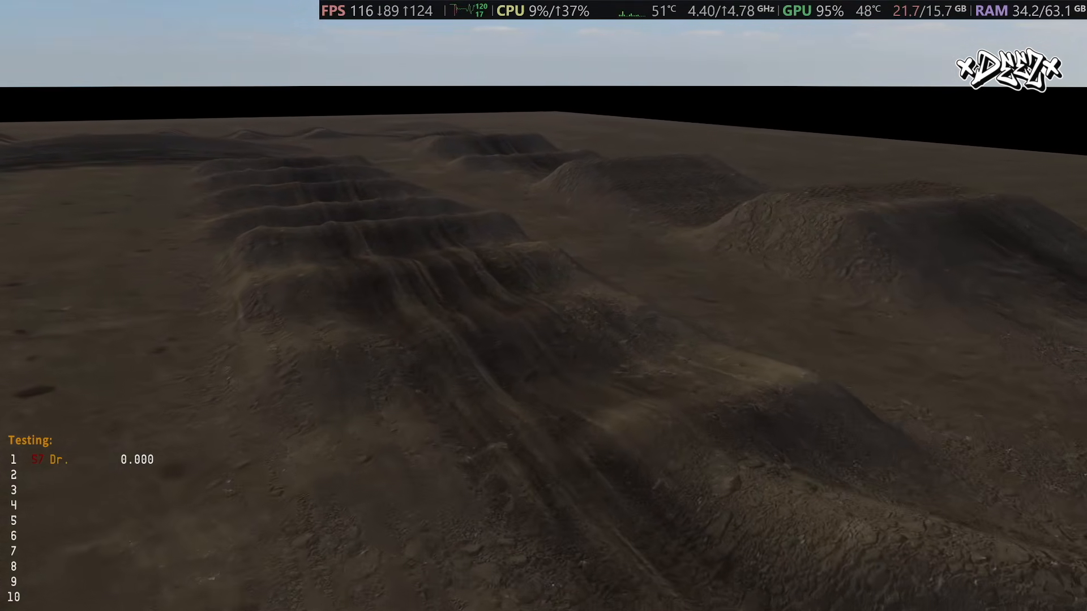
key("w")
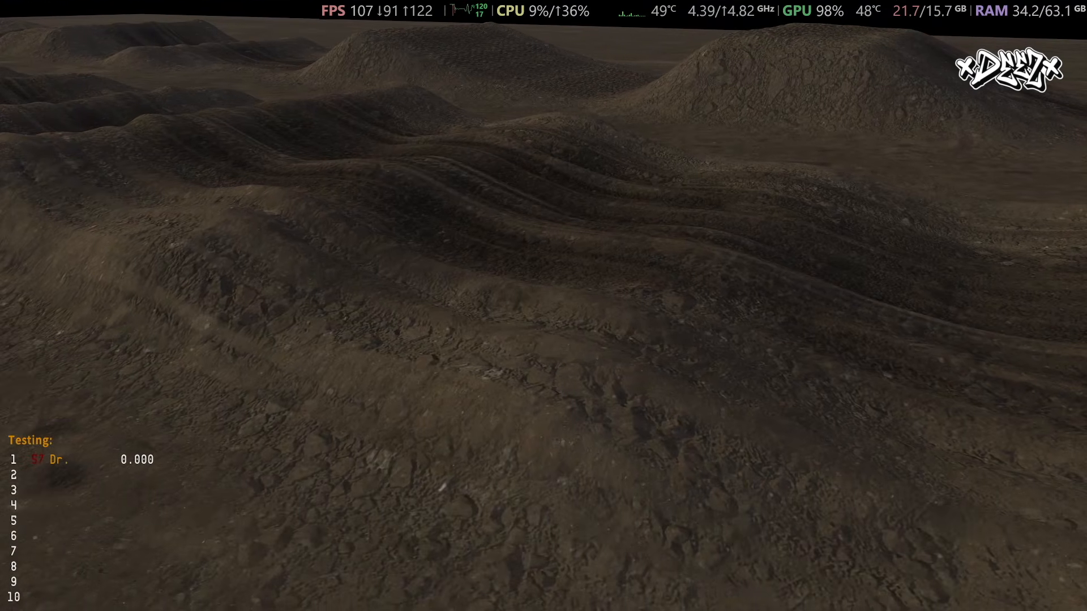
key("d")
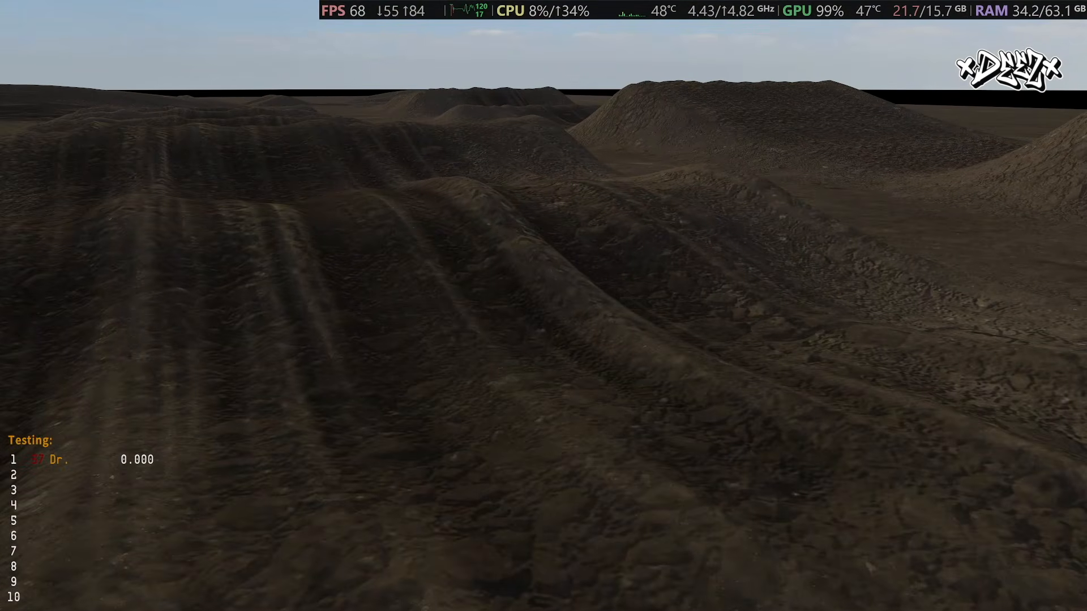
key("s")
key("a")
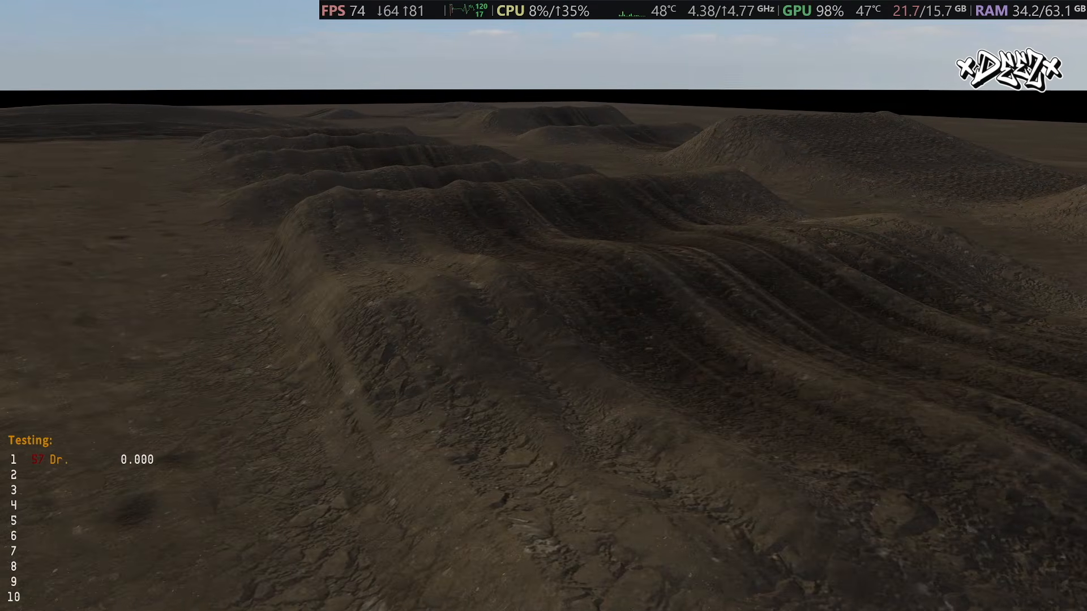
key("a")
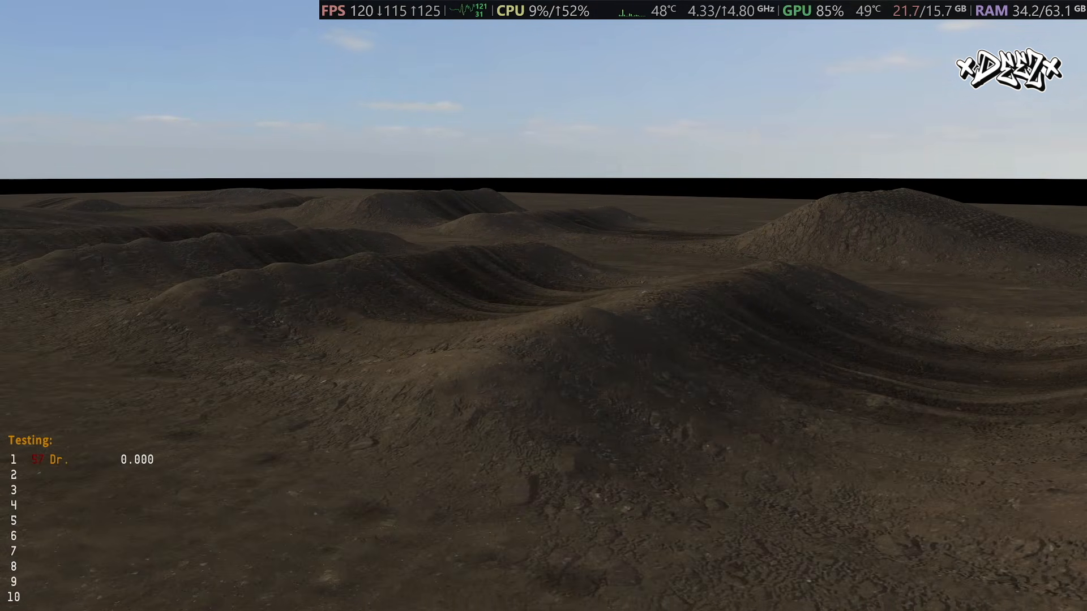
- Examine the neighbouring jump lanes, the dozer-tracked jump and the far bends for ruts and highlight blending
key("s")
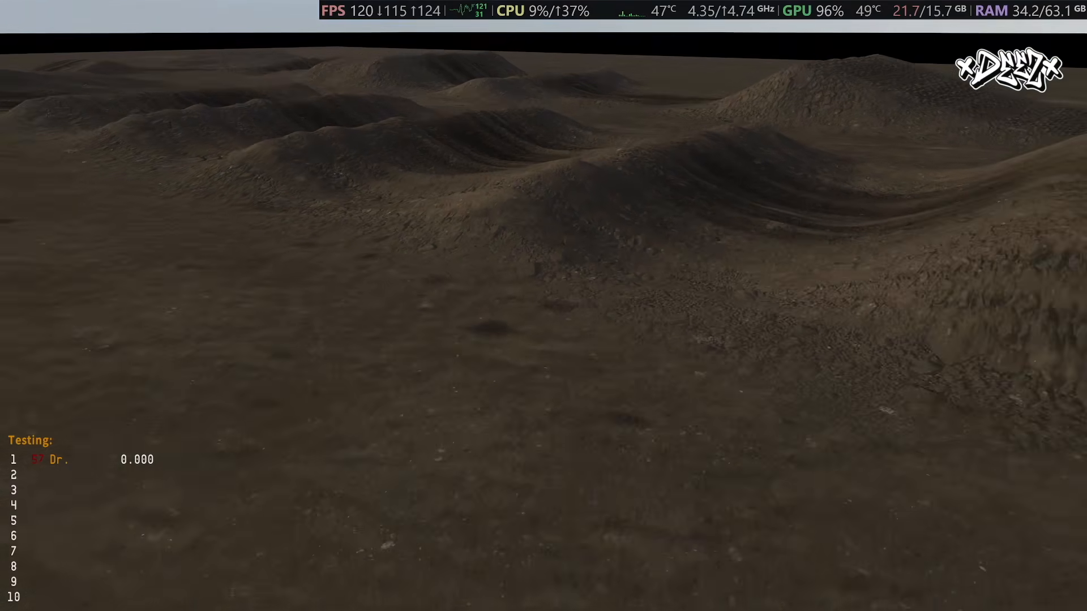
key("a")
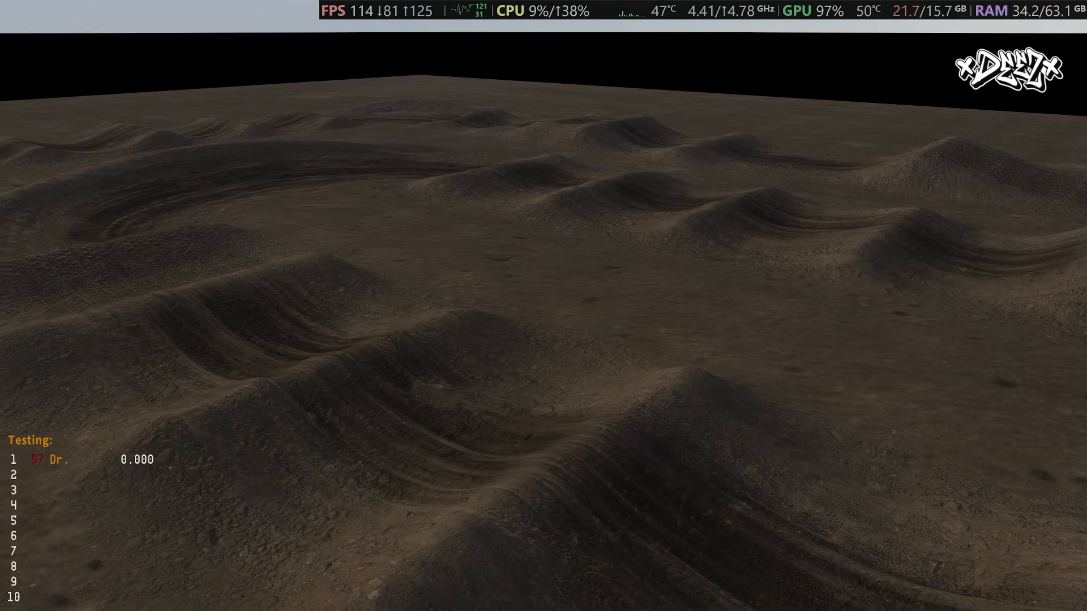
key("a")
key("a")
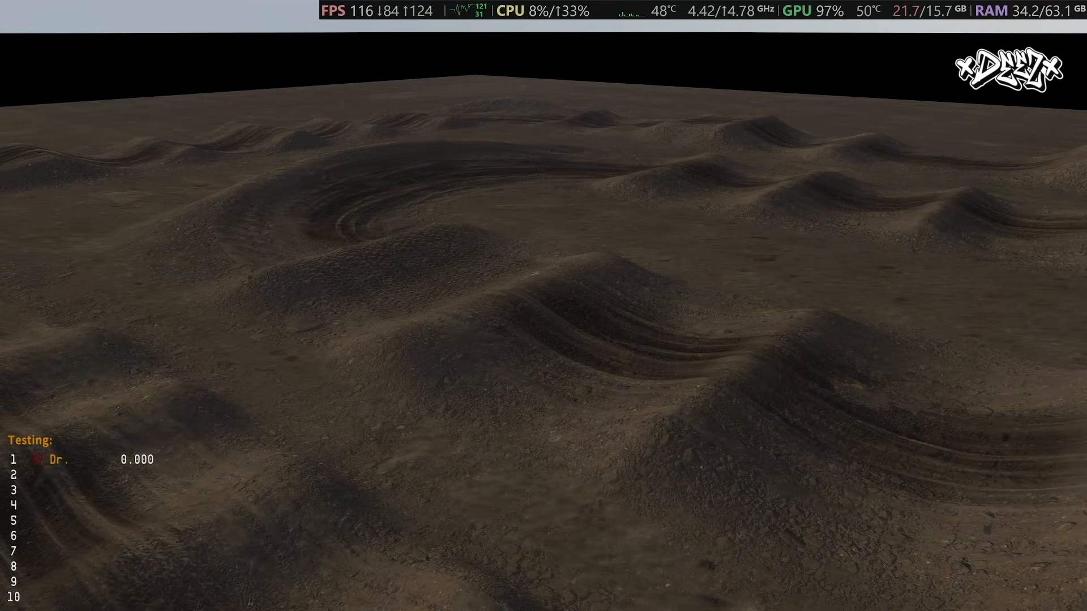
key("w")
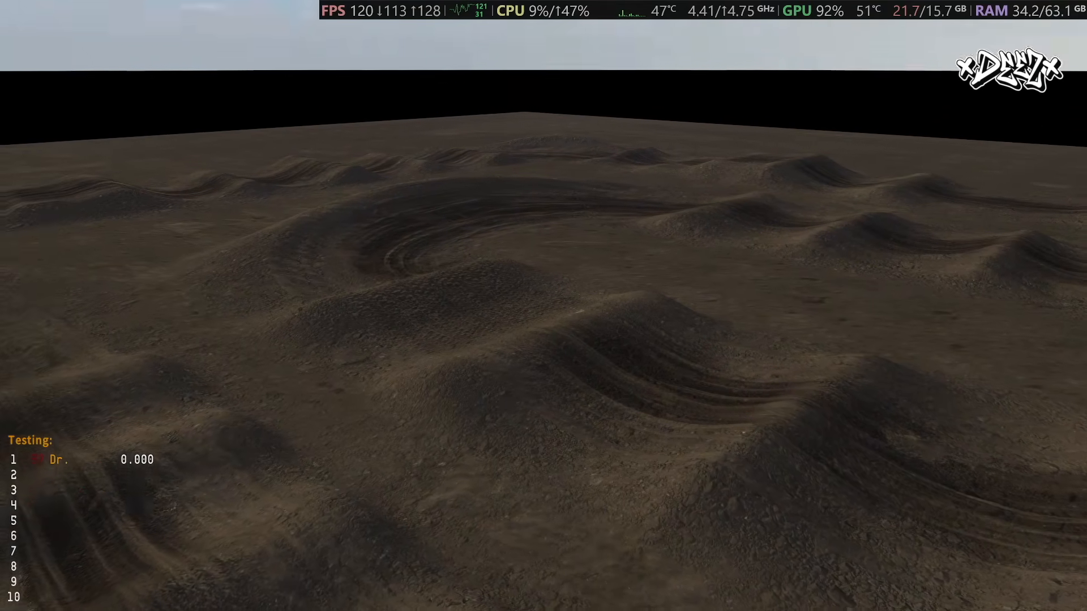
key("w")
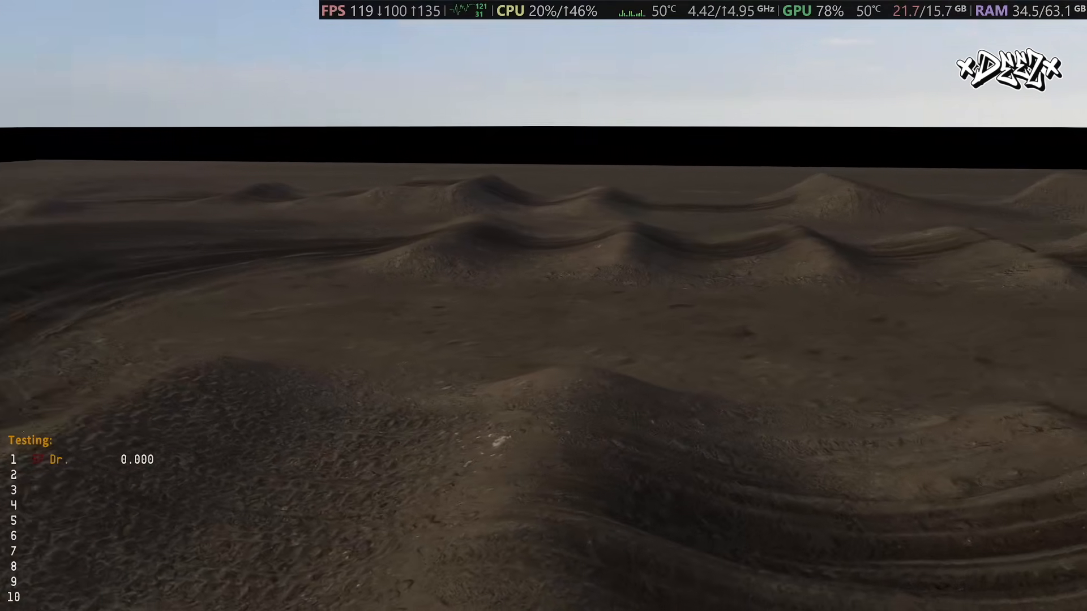
key("a")
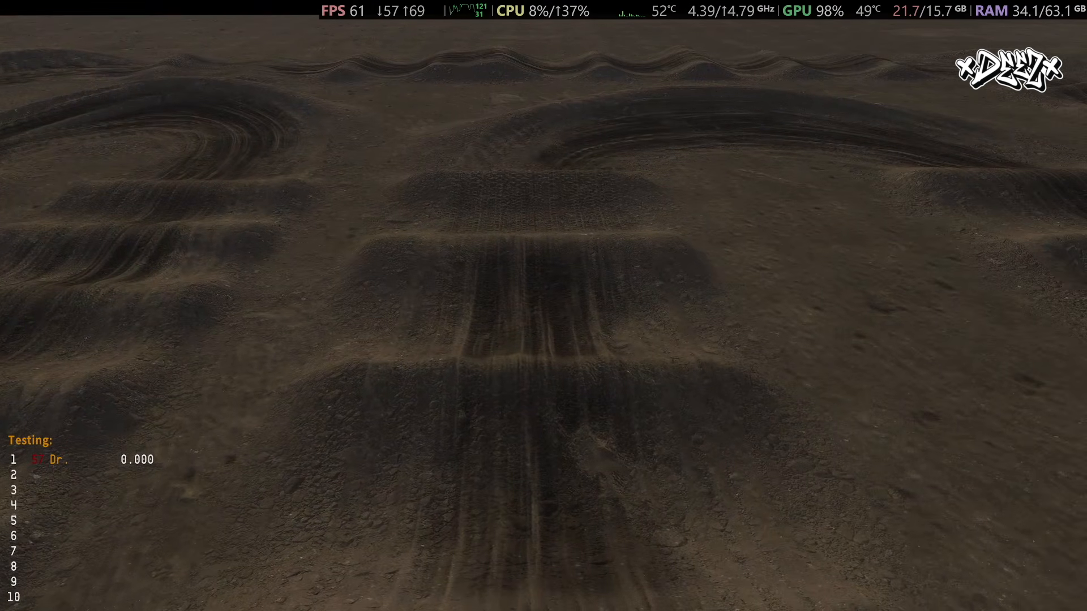
key("s")
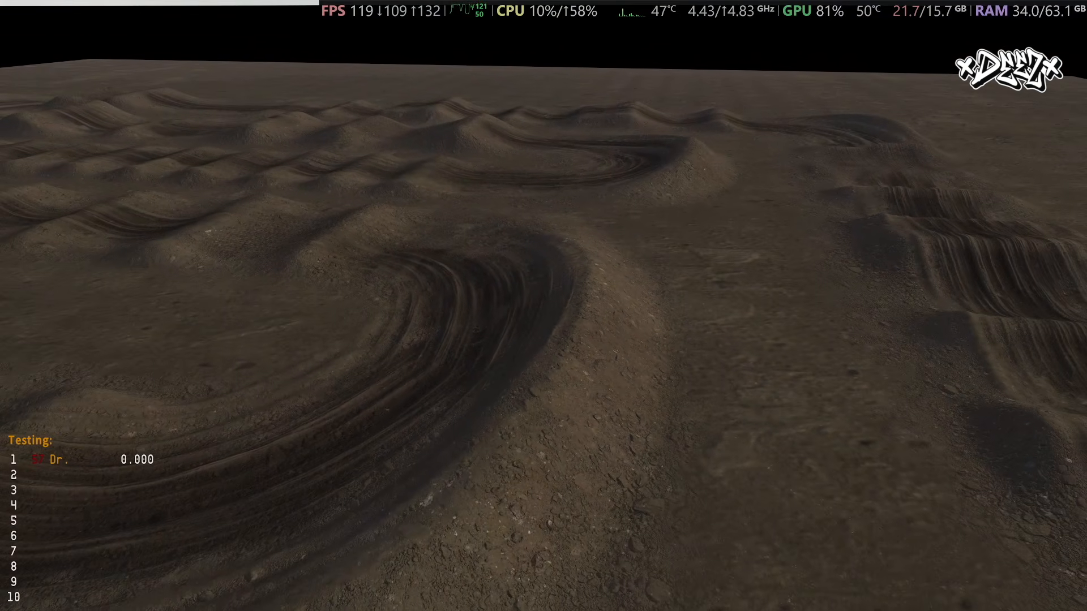
- Survey the berm bend, the rutted roller lanes and the dozer-tracked jumps from low and raised viewpoints for rut and texture detail
key("w")
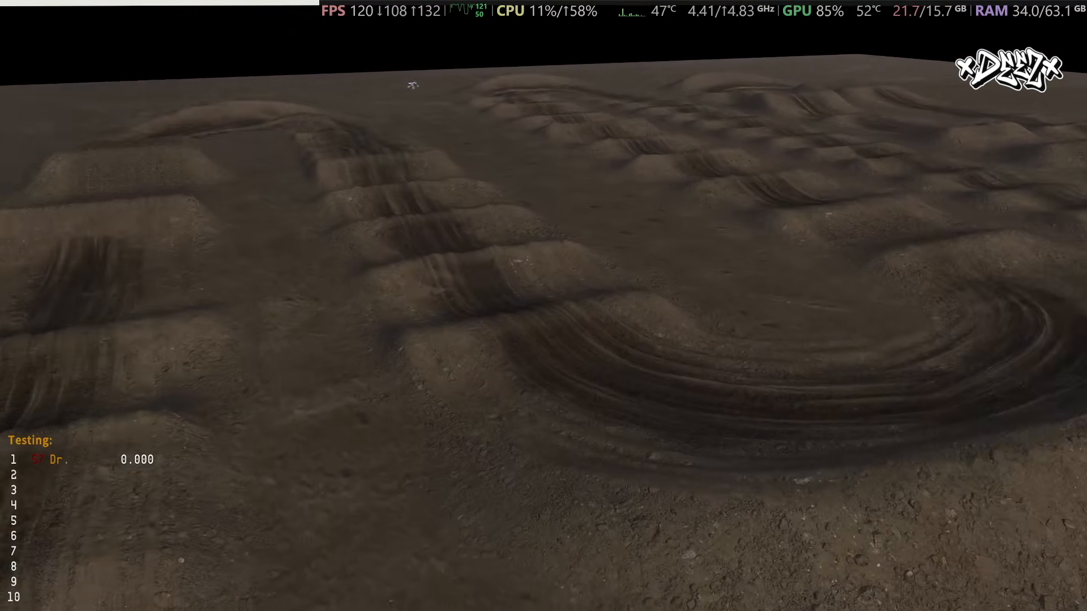
key("w")
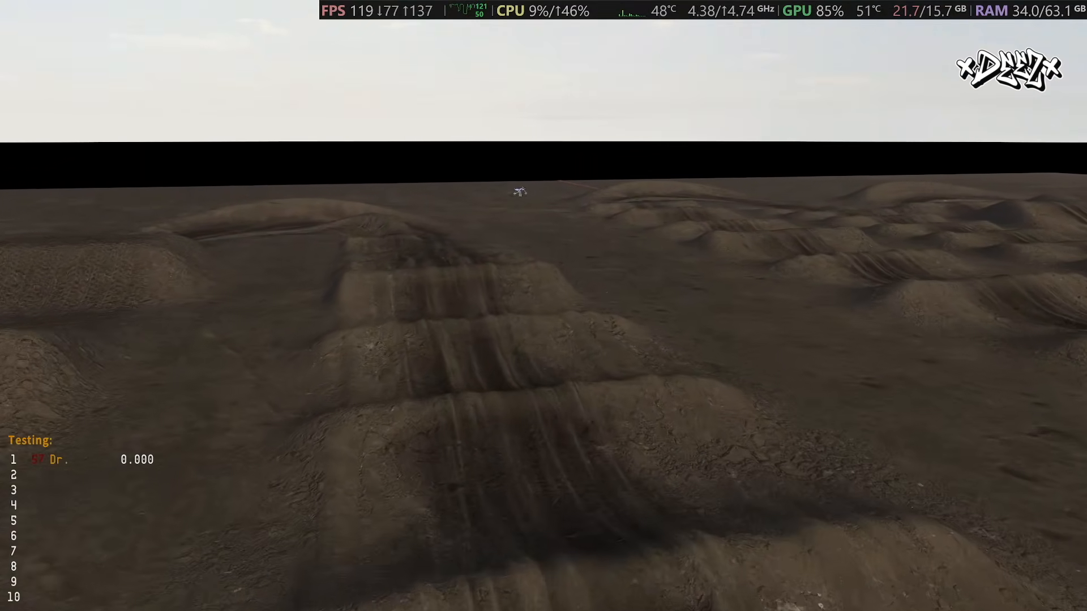
key("a")
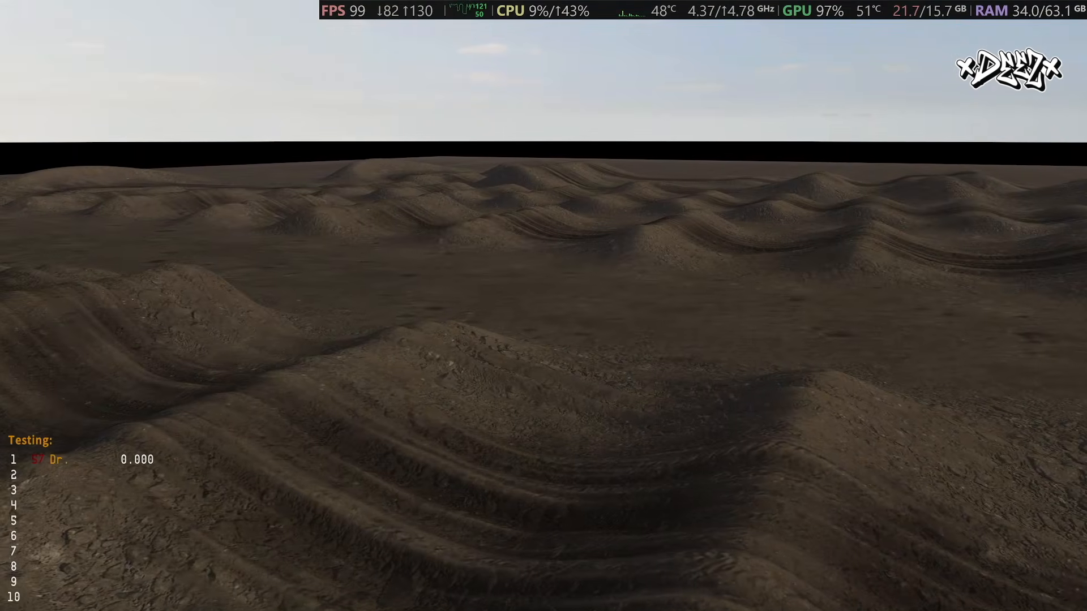
key("a")
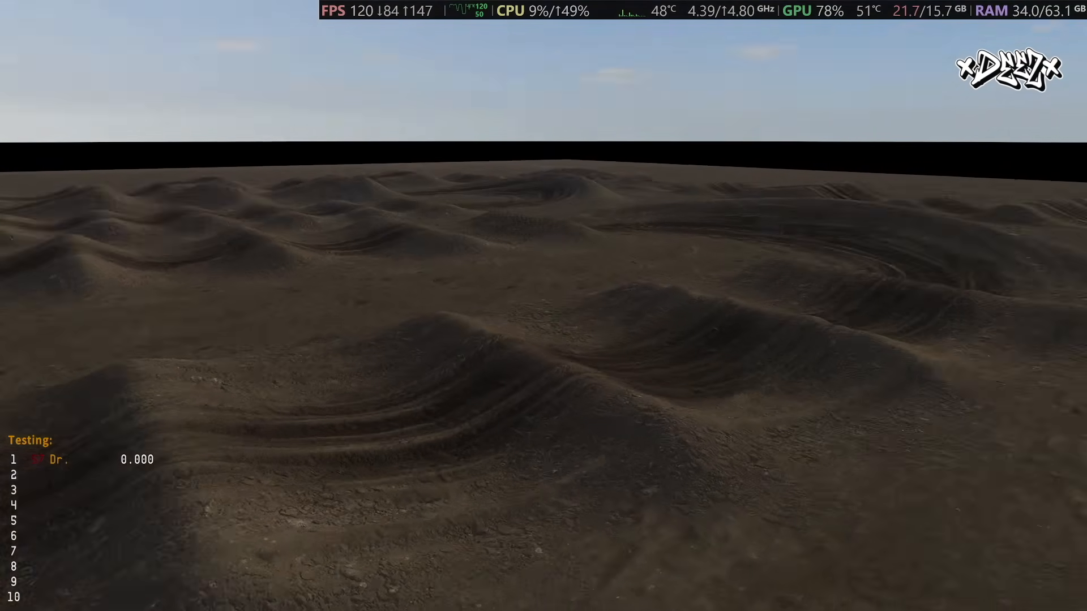
key("a")
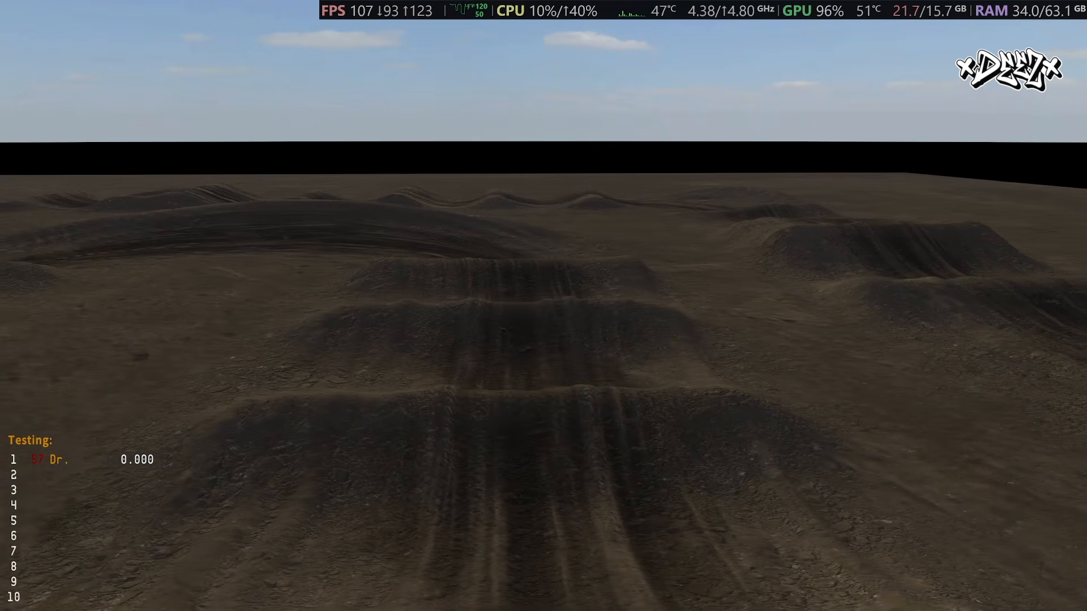
key("s")
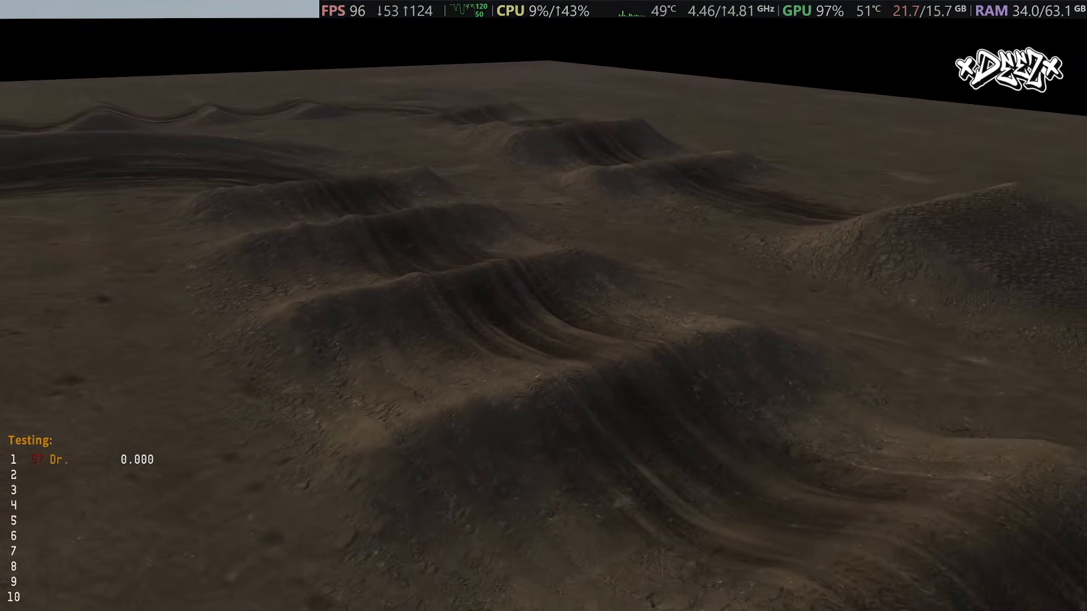
key("s")
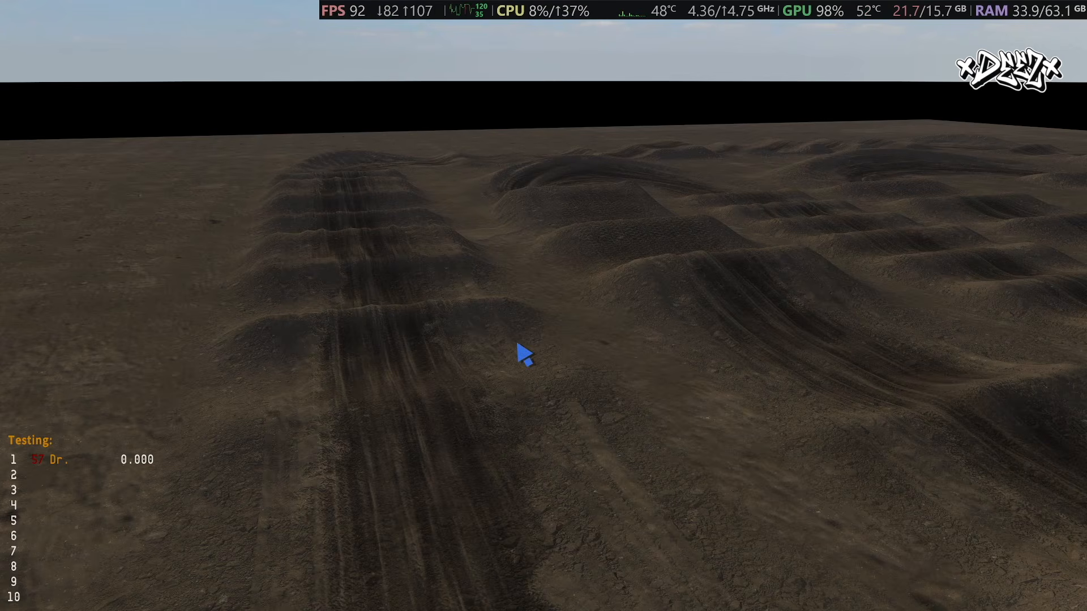
- Switch to Photoshop and look over the open highlight-new.psd and DirtTextures.psd documents
key("super+Tab")
left_click(465, 132)
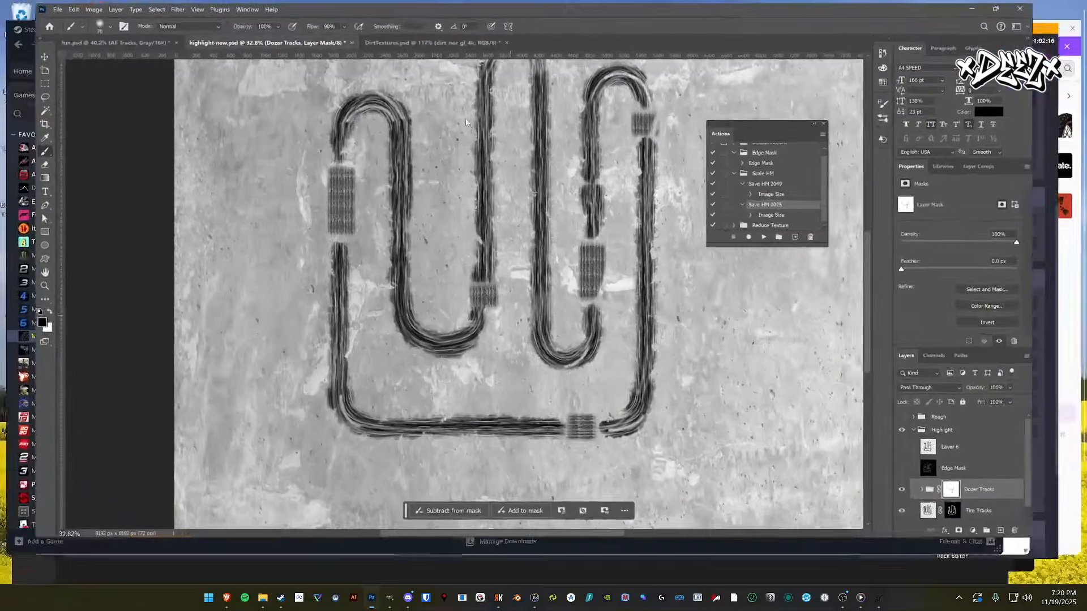
left_click(376, 44)
left_click(281, 43)
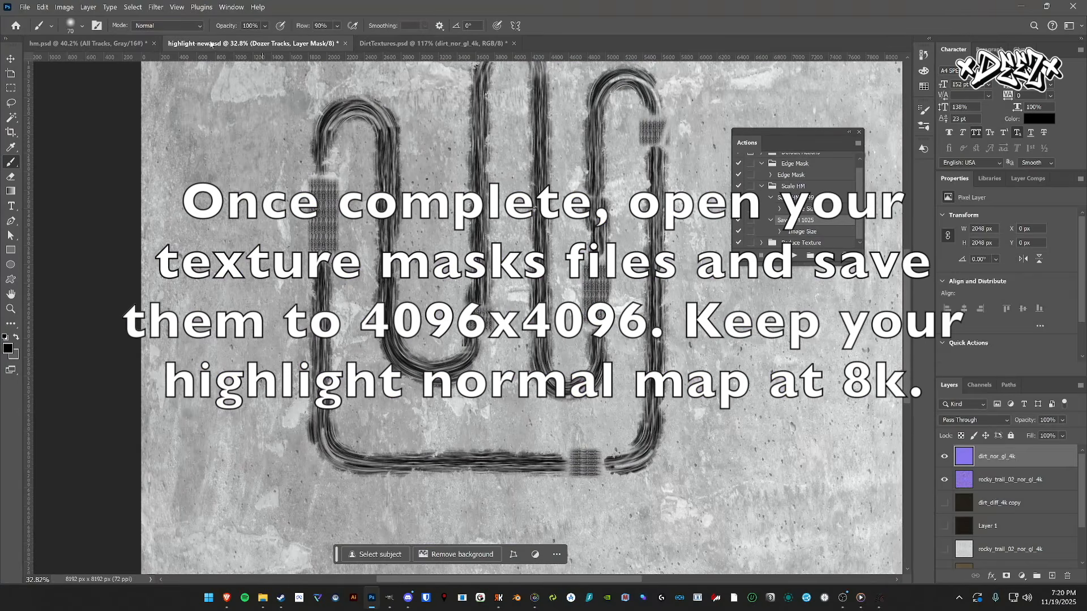
left_click(124, 43)
left_click(192, 43)
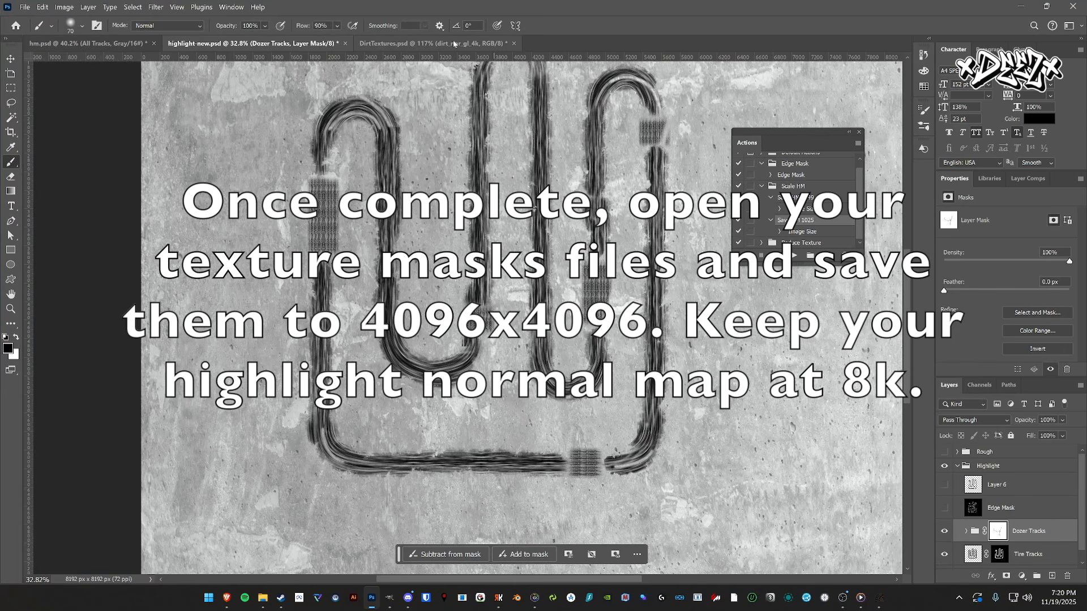
left_click(453, 43)
left_click(325, 44)
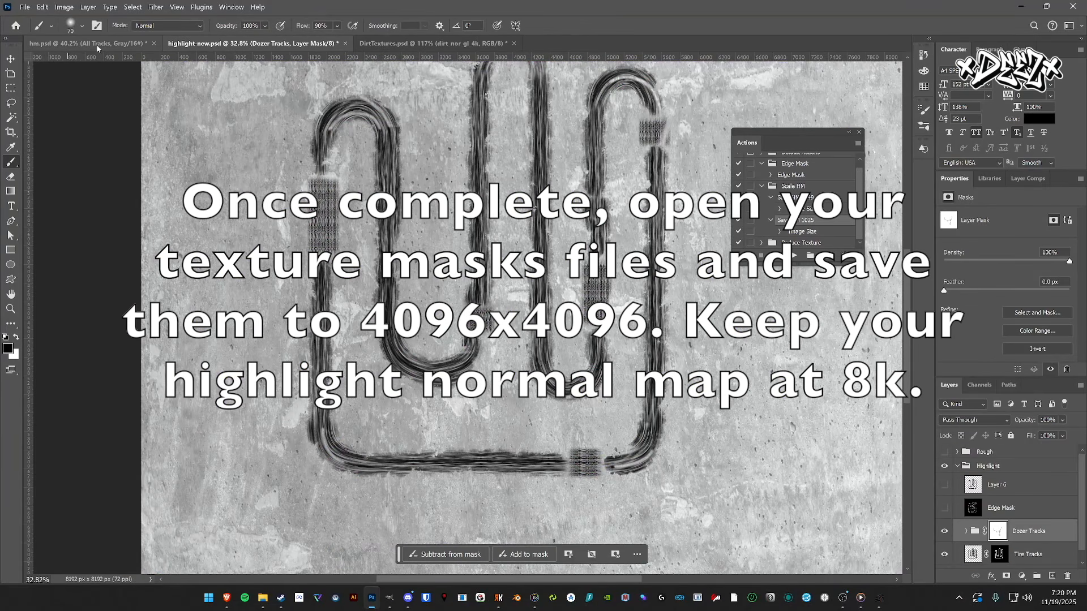
- Check the diffuse texture under the normal map layers in DirtTextures.psd by toggling layer visibility, and return to highlight-new.psd
left_click(424, 43)
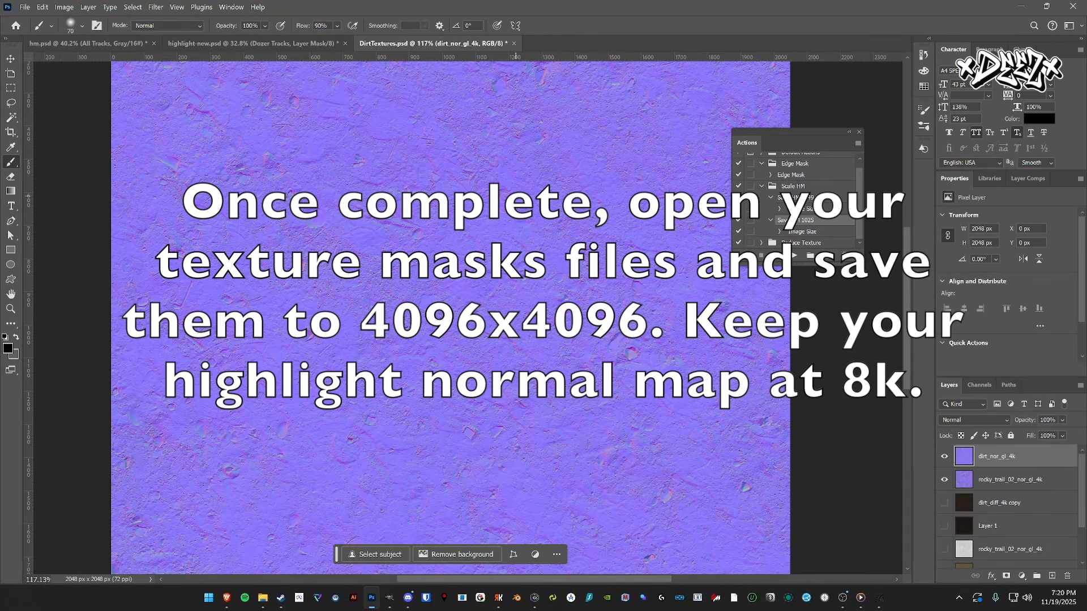
left_click(944, 479)
left_click(944, 502)
left_click(943, 526)
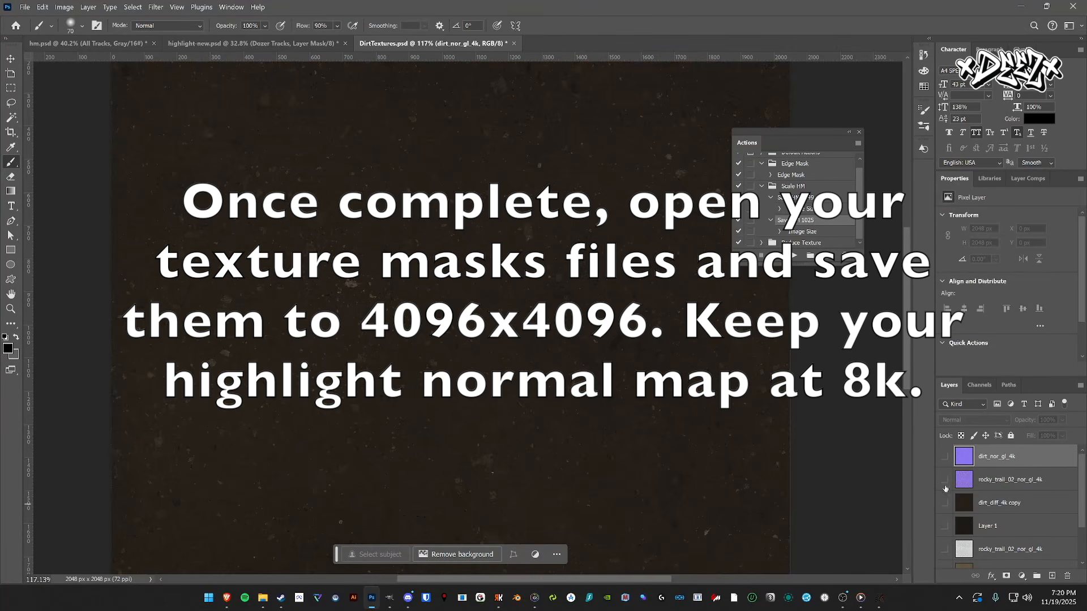
left_click(944, 456)
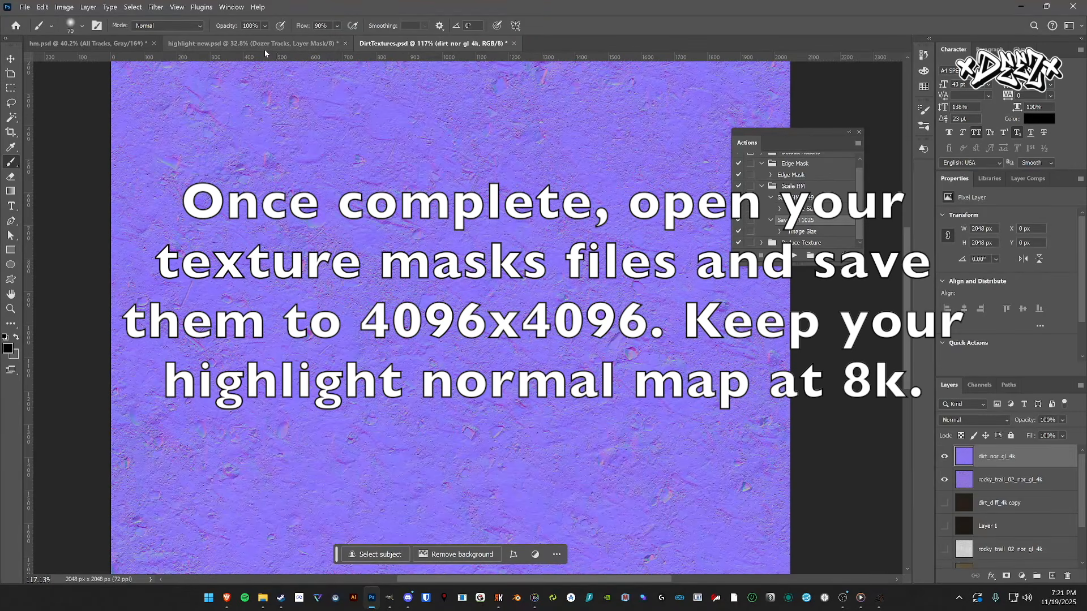
left_click(264, 53)
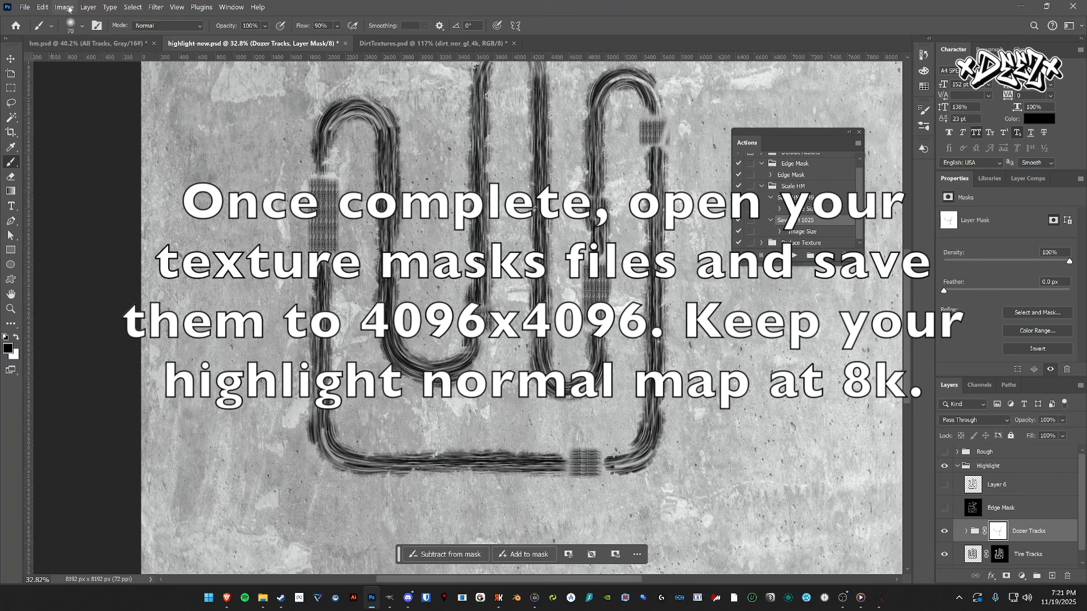